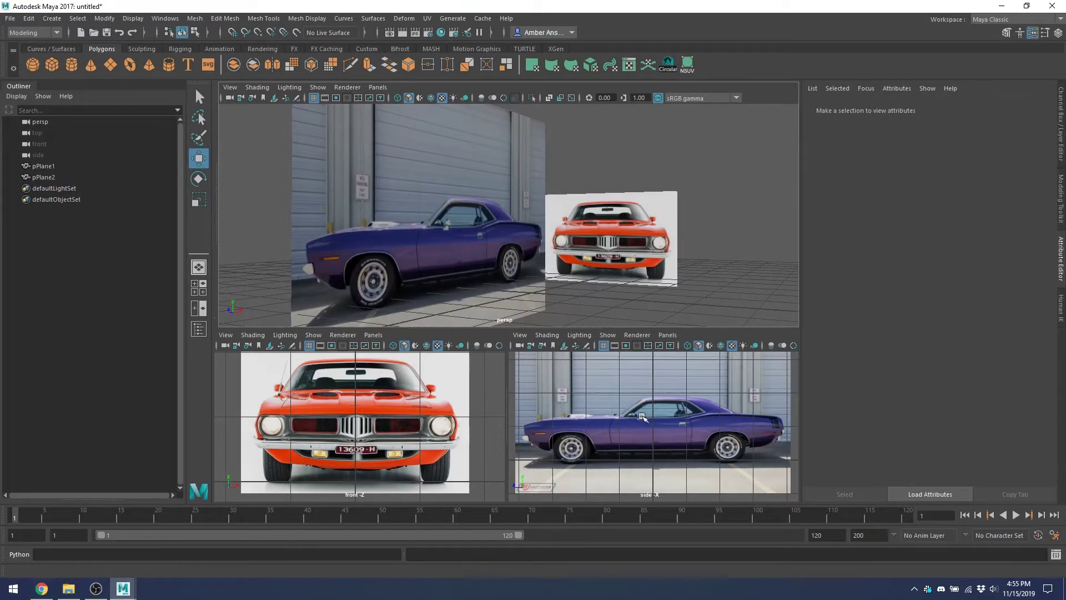
Compare the front-view car reference plane with other Plymouth Barracuda photos in the Chrome image results, and return to Maya.
right_click_drag(574, 257, 644, 235, "alt")
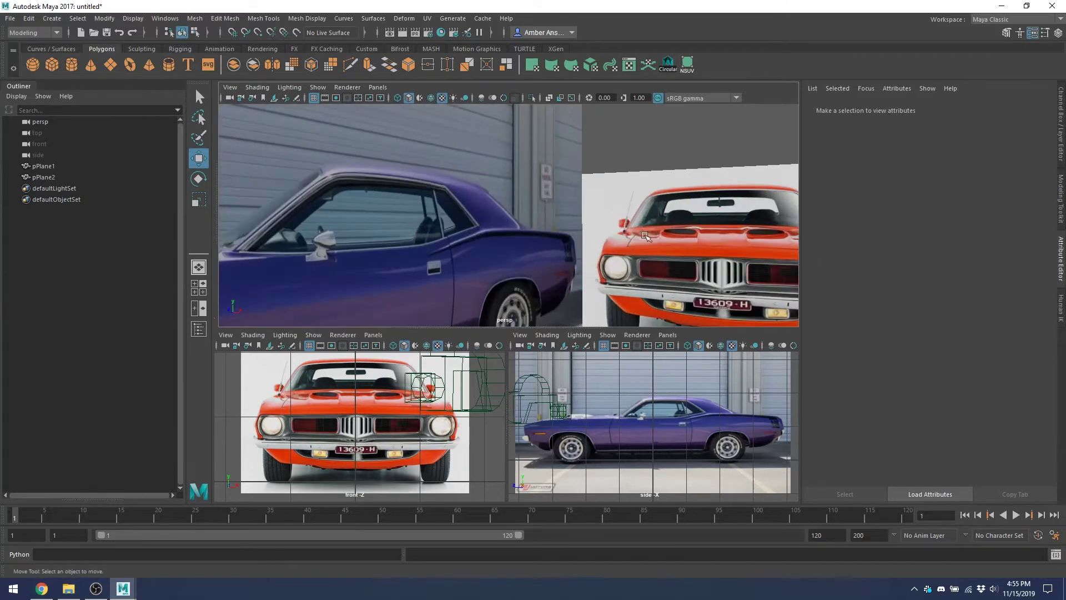
middle_click_drag(665, 257, 422, 172, "alt")
left_click_drag(422, 172, 595, 210, "alt")
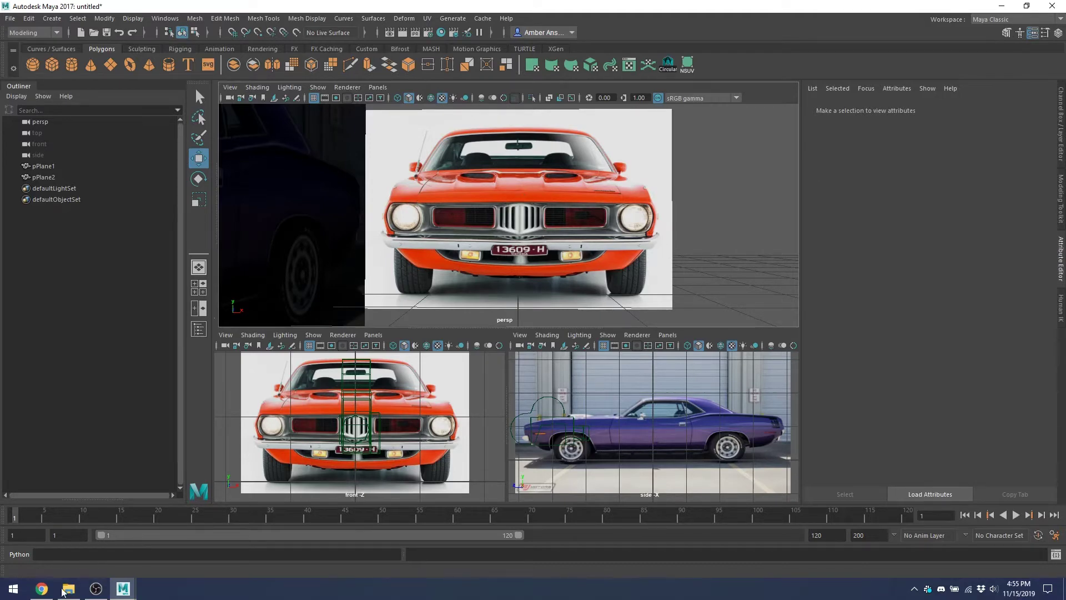
left_click(42, 589)
scroll(381, 317, "down", 6)
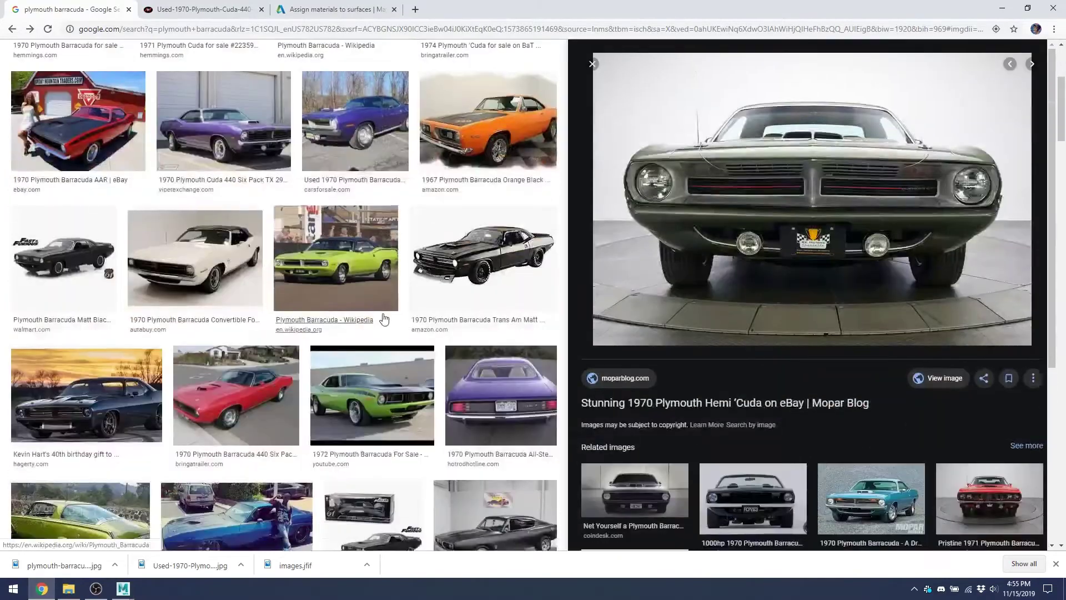
scroll(372, 319, "up", 6)
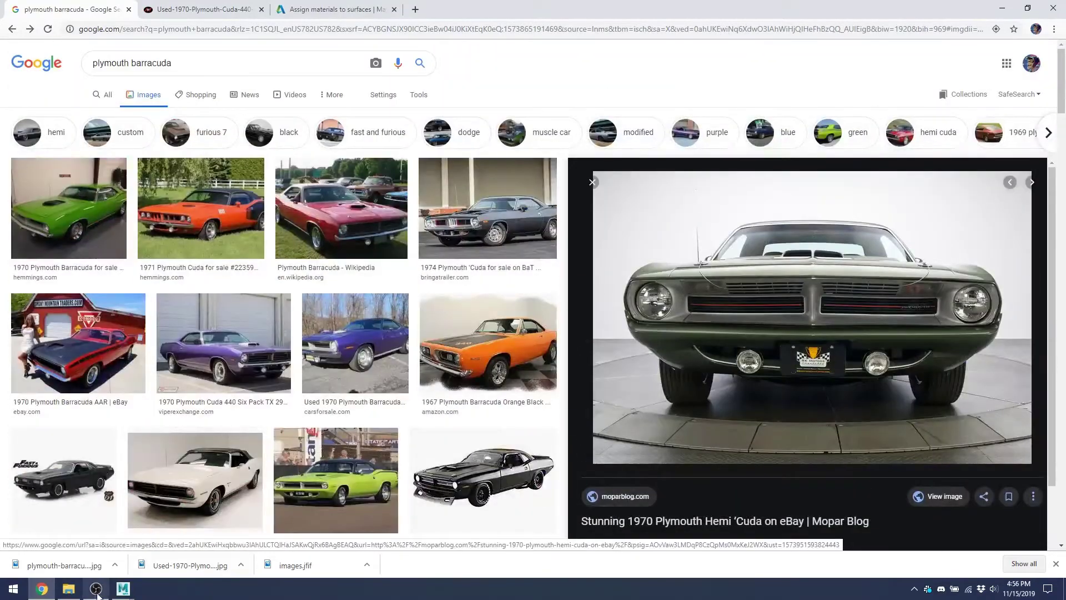
mouse_move(122, 588)
left_click(165, 547)
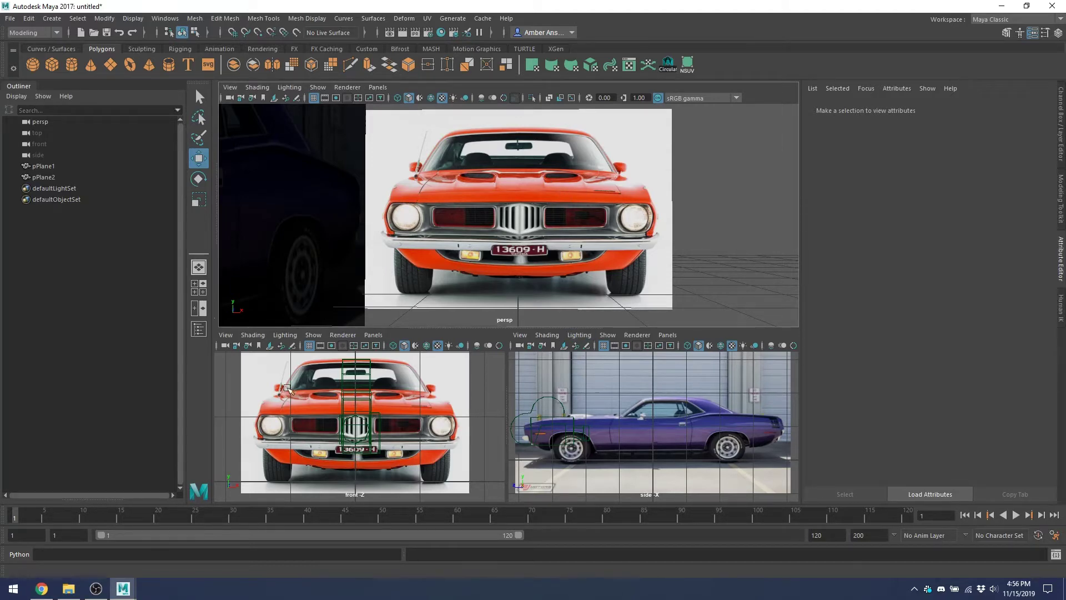
key("alt+Tab")
left_click(342, 220)
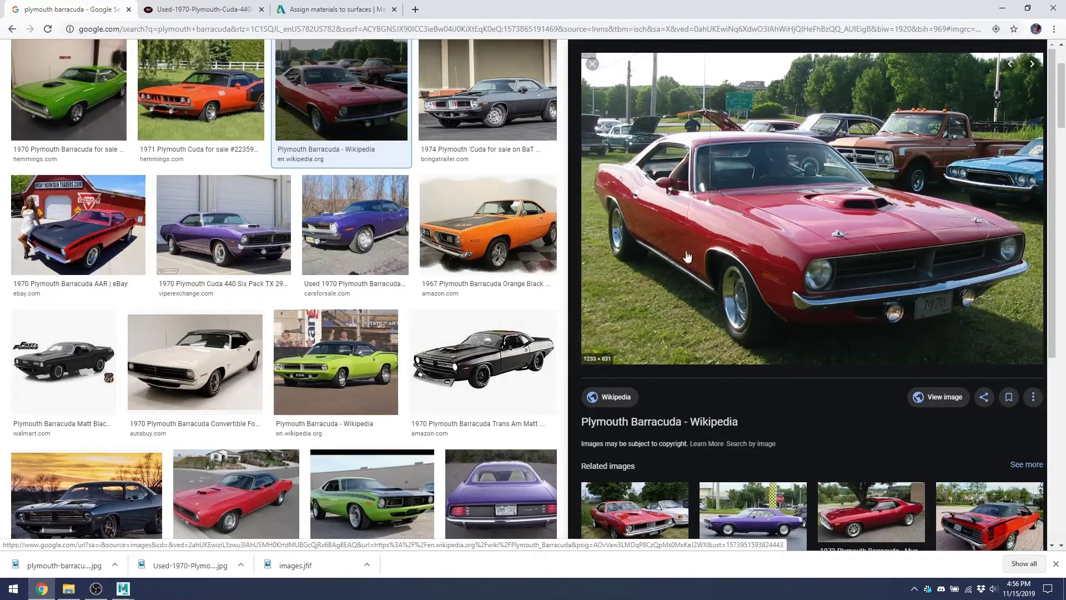
key("alt+Tab")
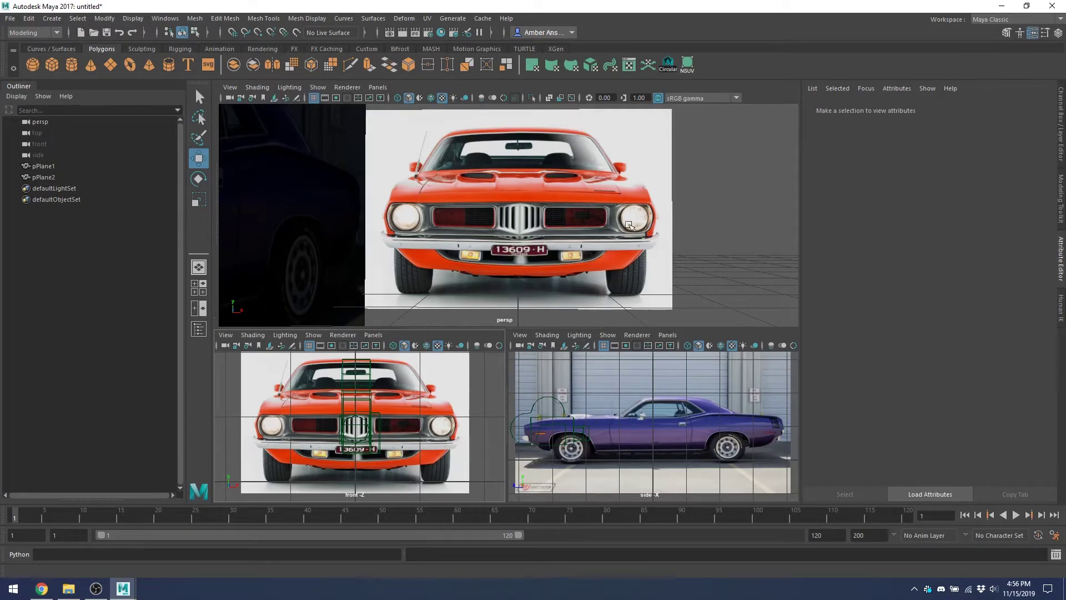
Examine the placement of the side and front car reference planes in the perspective and side views.
left_click_drag(715, 232, 499, 262, "alt")
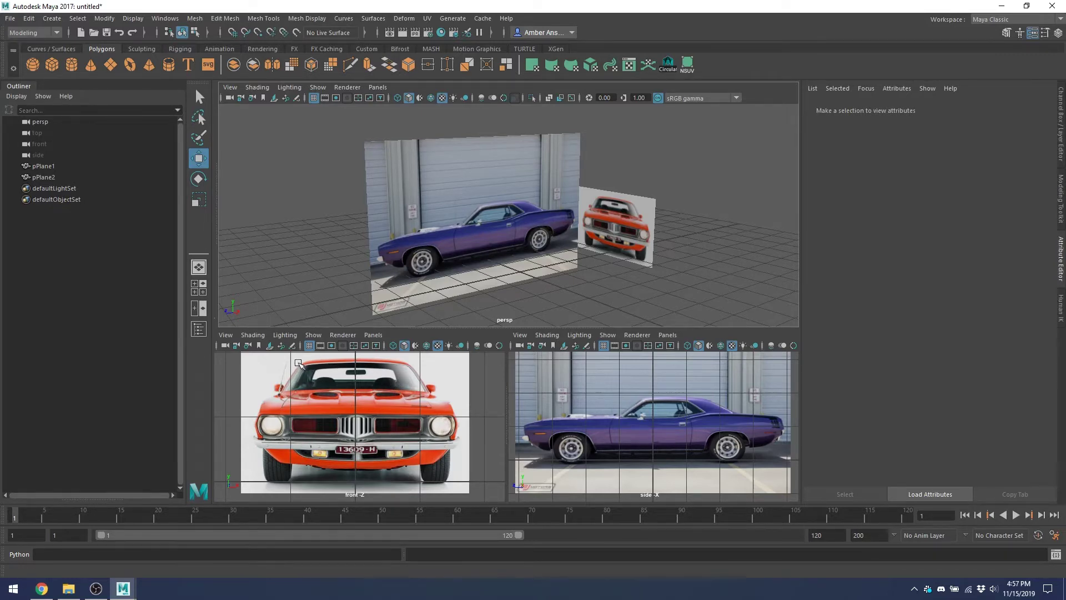
left_click_drag(298, 354, 368, 365)
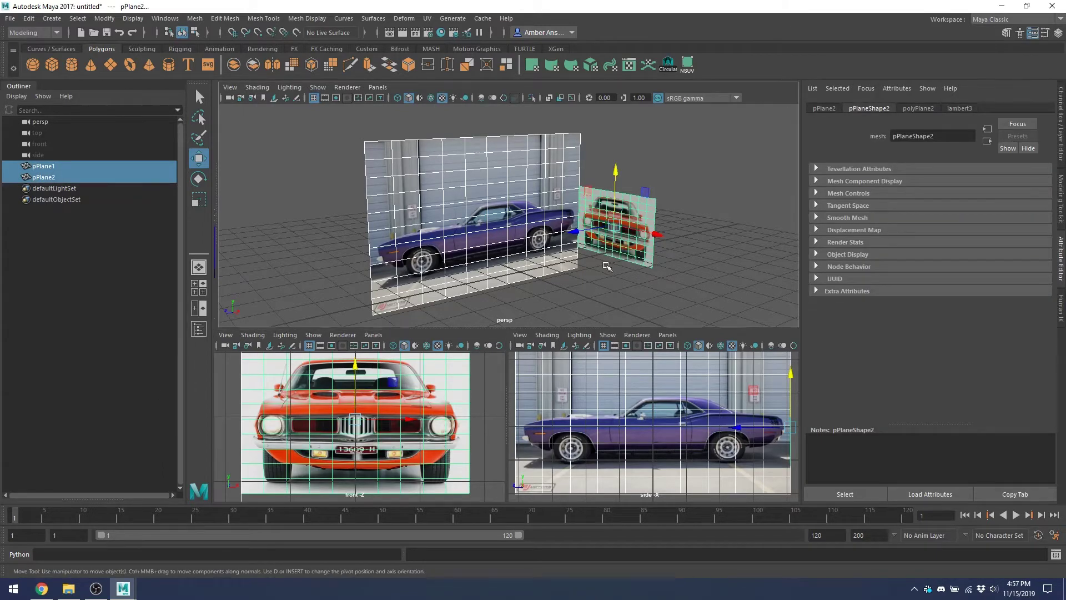
left_click(668, 401, "ctrl")
left_click(521, 287)
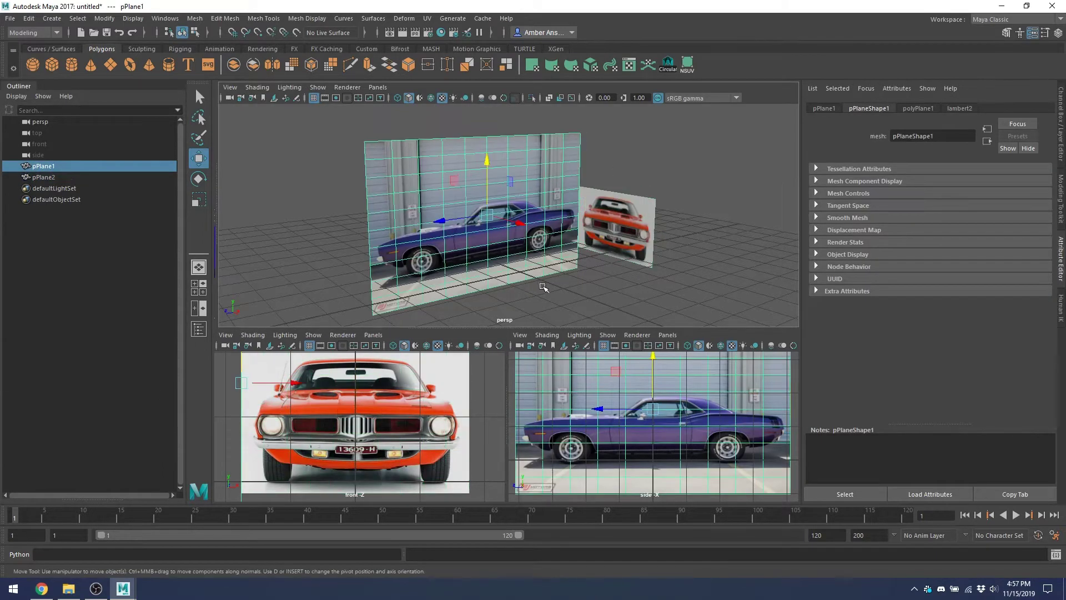
left_click(244, 181)
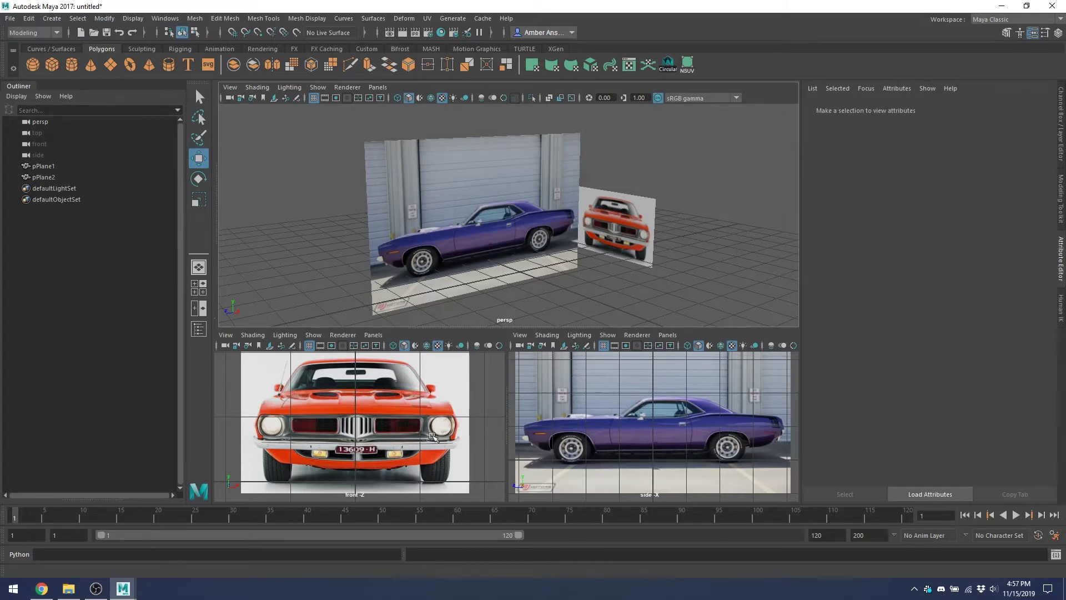
scroll(652, 440, "up", 2)
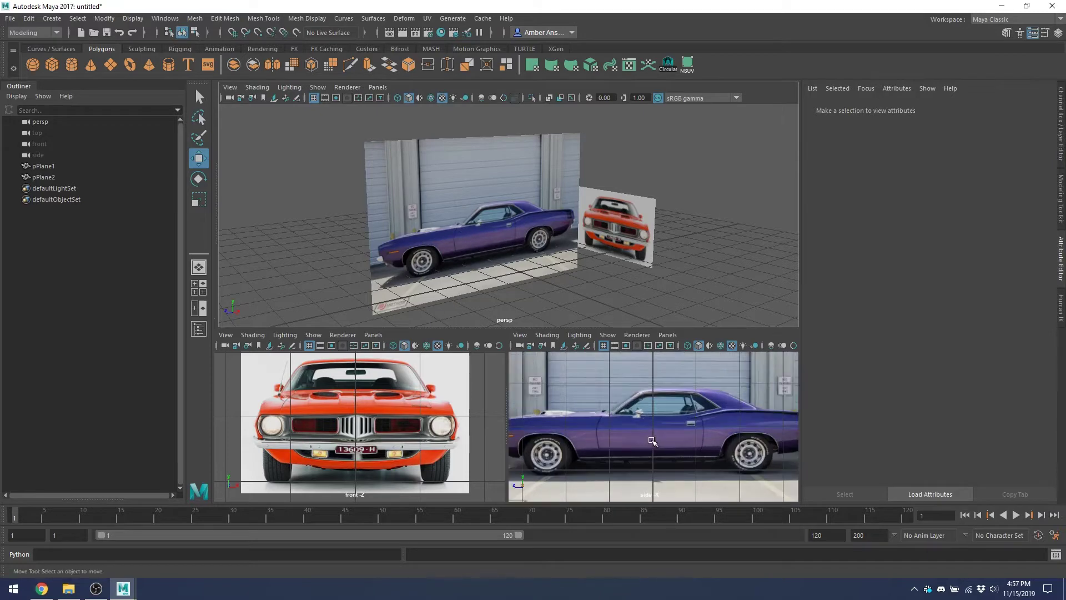
scroll(653, 440, "down", 2)
scroll(528, 272, "down", 1)
scroll(529, 272, "up", 4)
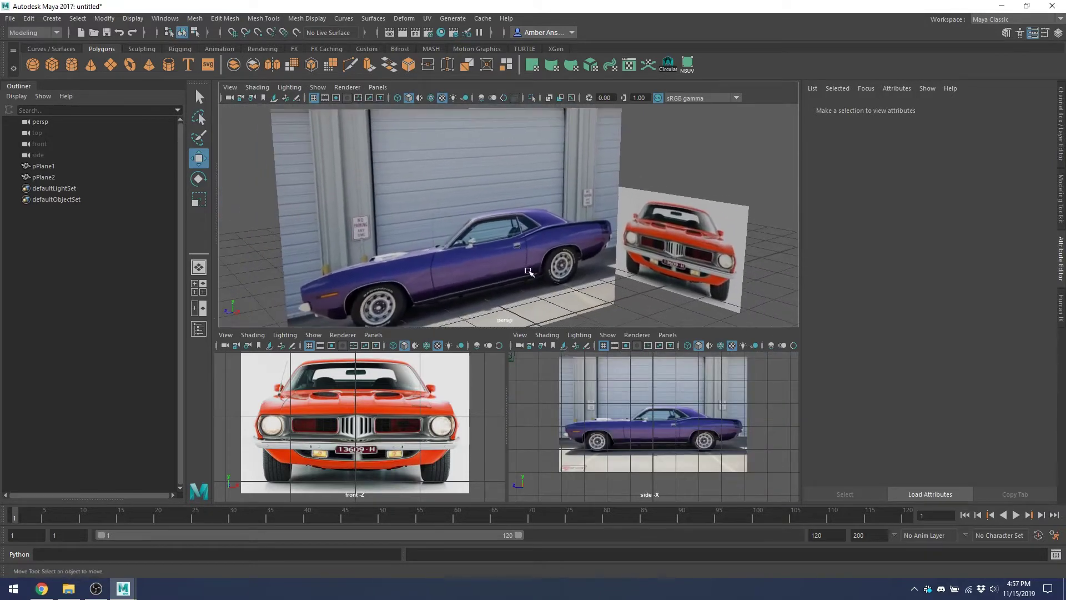
left_click_drag(529, 271, 489, 264, "alt")
left_click_drag(461, 134, 495, 162, "alt")
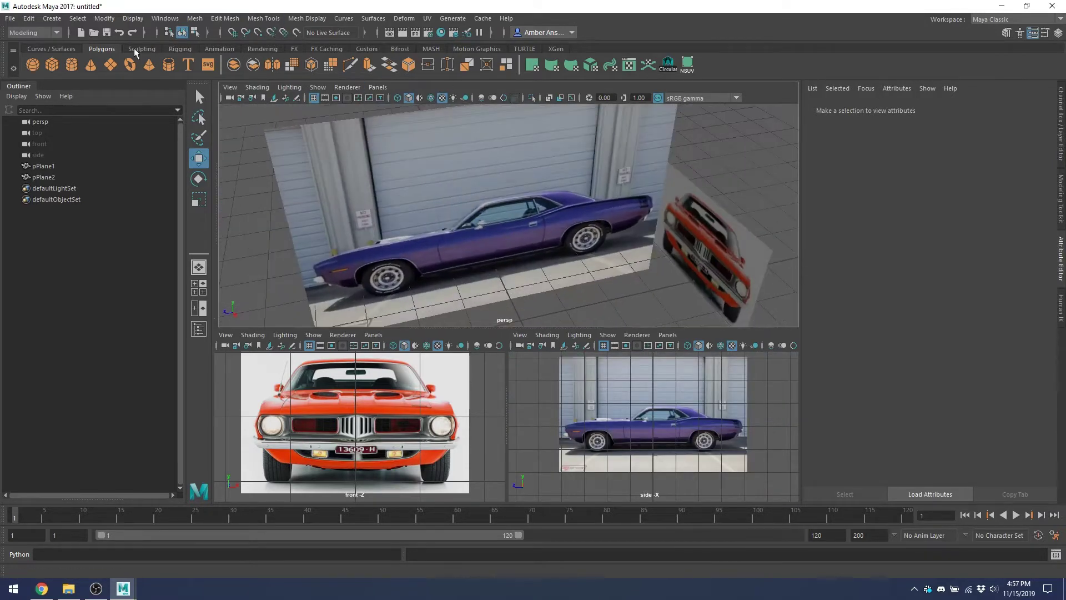
Create a polygon plane at the origin and rotate it -90 degrees in Z so it stands parallel to the side reference.
left_click(109, 65)
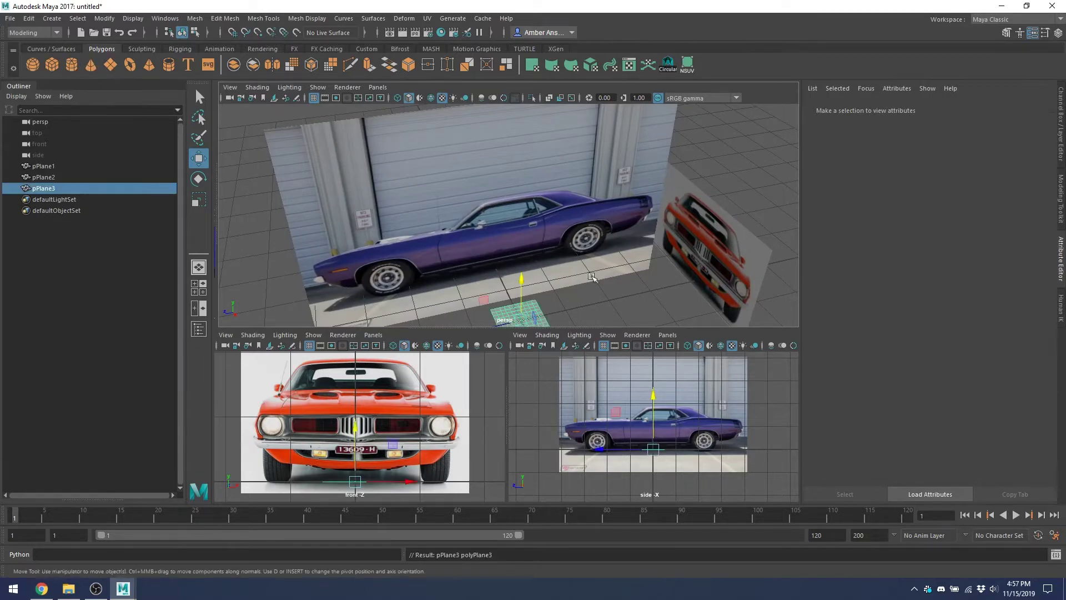
scroll(592, 277, "up", 6)
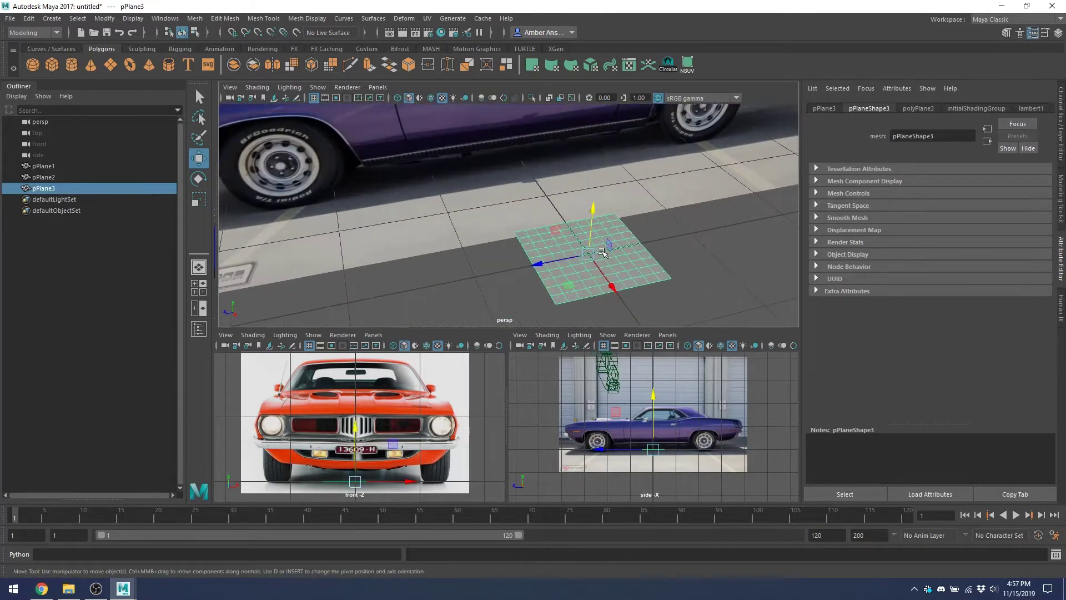
left_click_drag(603, 252, 636, 247, "alt")
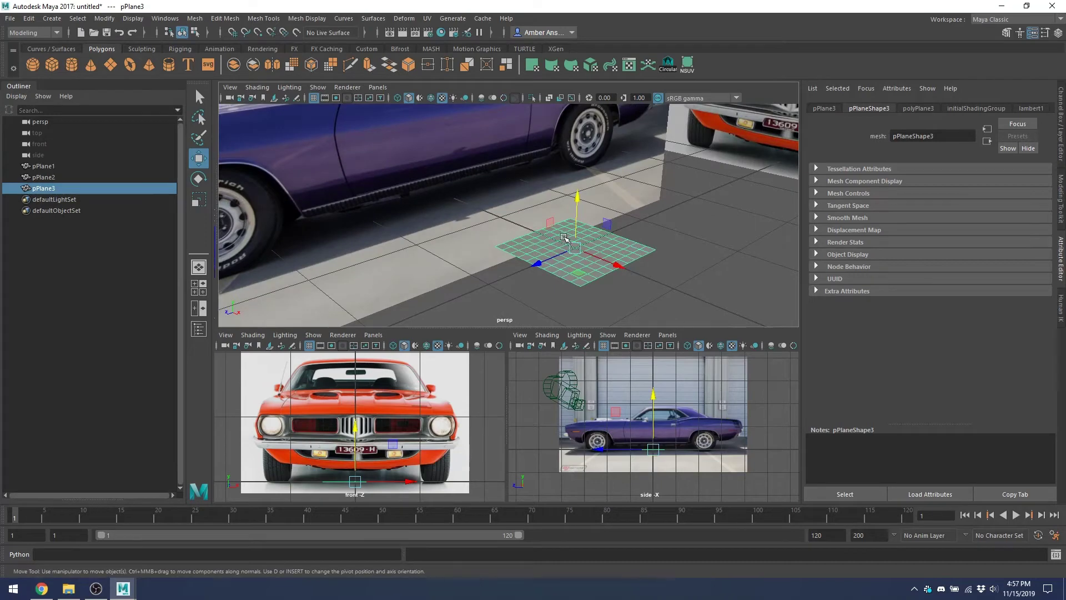
key("e")
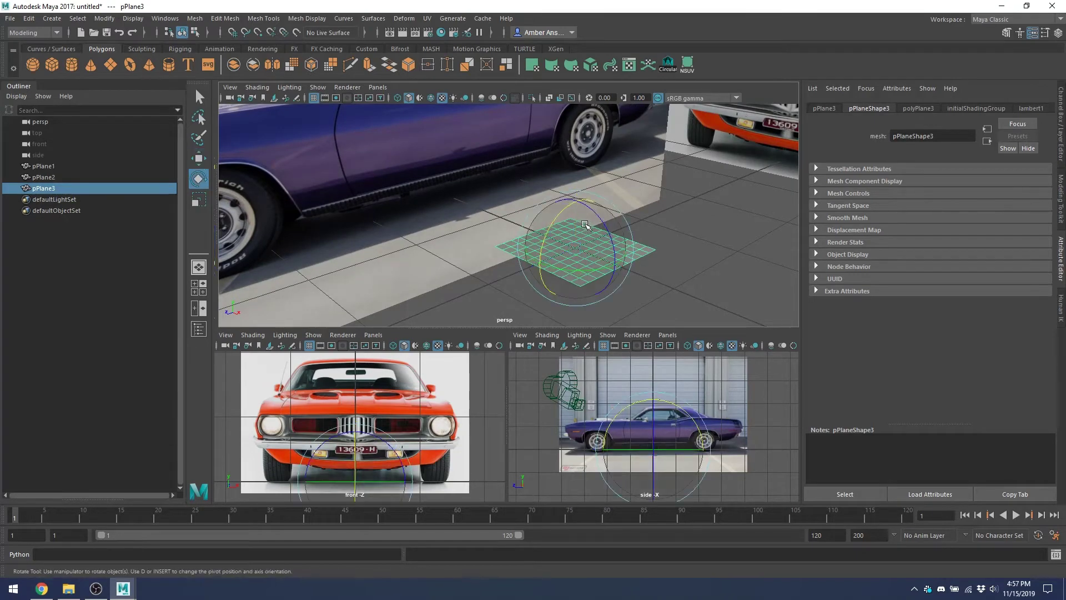
left_click_drag(591, 216, 647, 266)
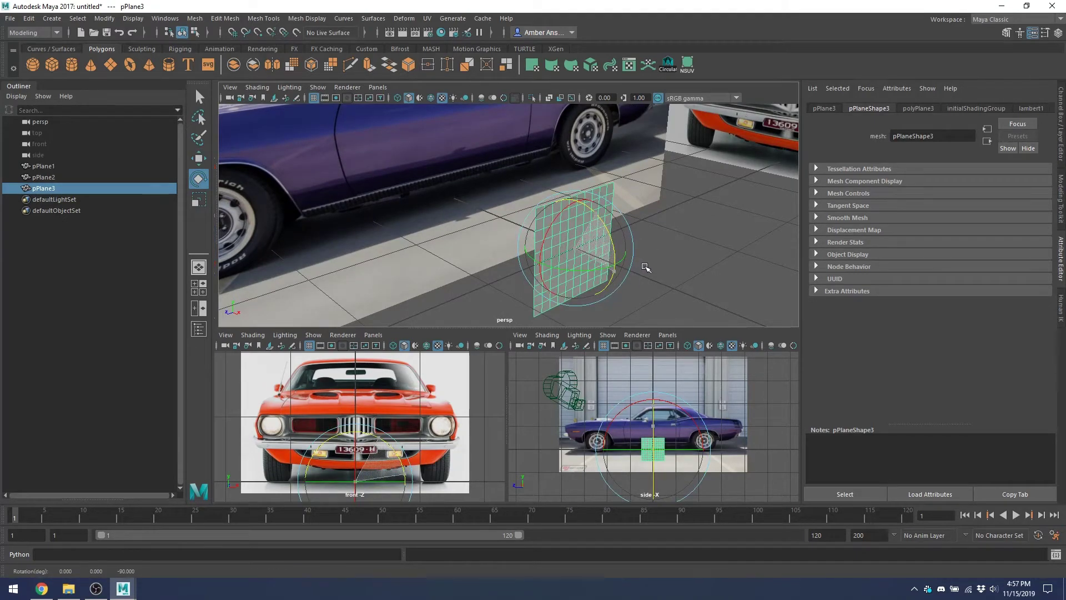
left_click_drag(607, 212, 577, 211, "alt")
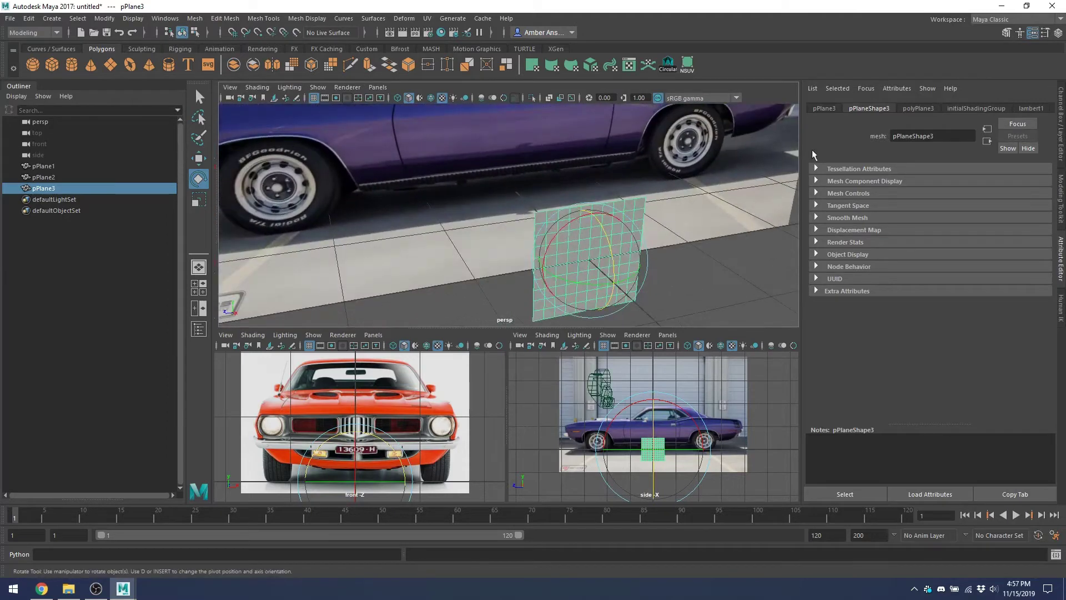
Set the new plane's width and height subdivisions to 1.
left_click(917, 109)
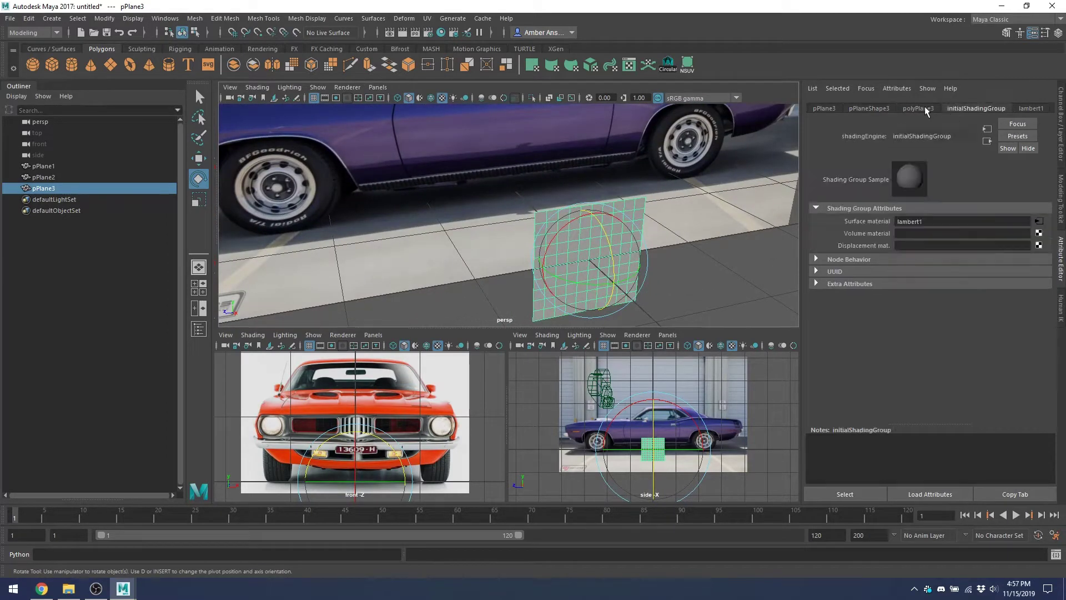
left_click(828, 109)
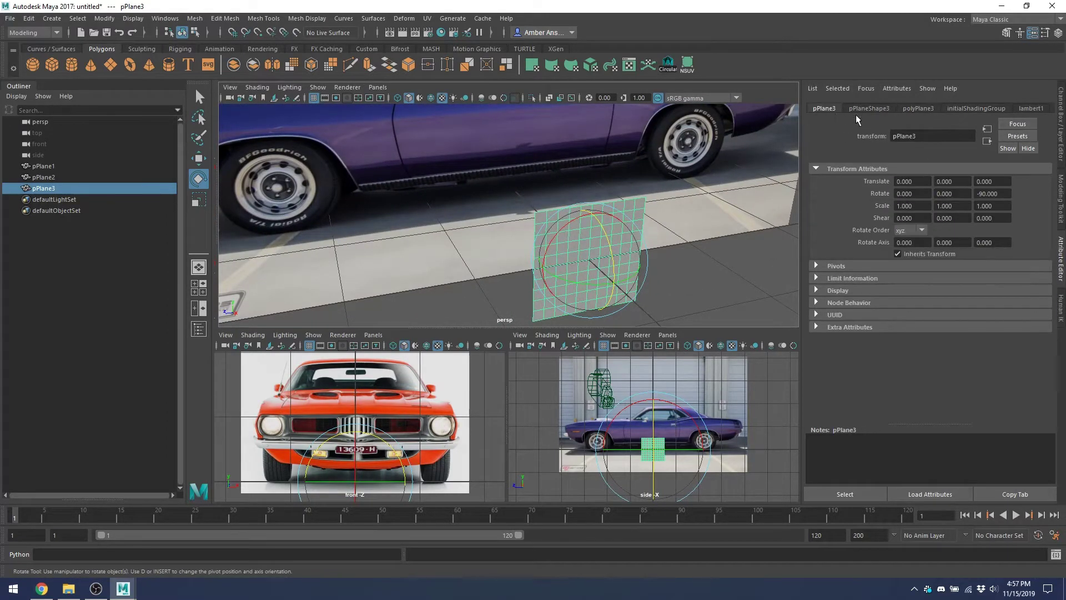
left_click(878, 110)
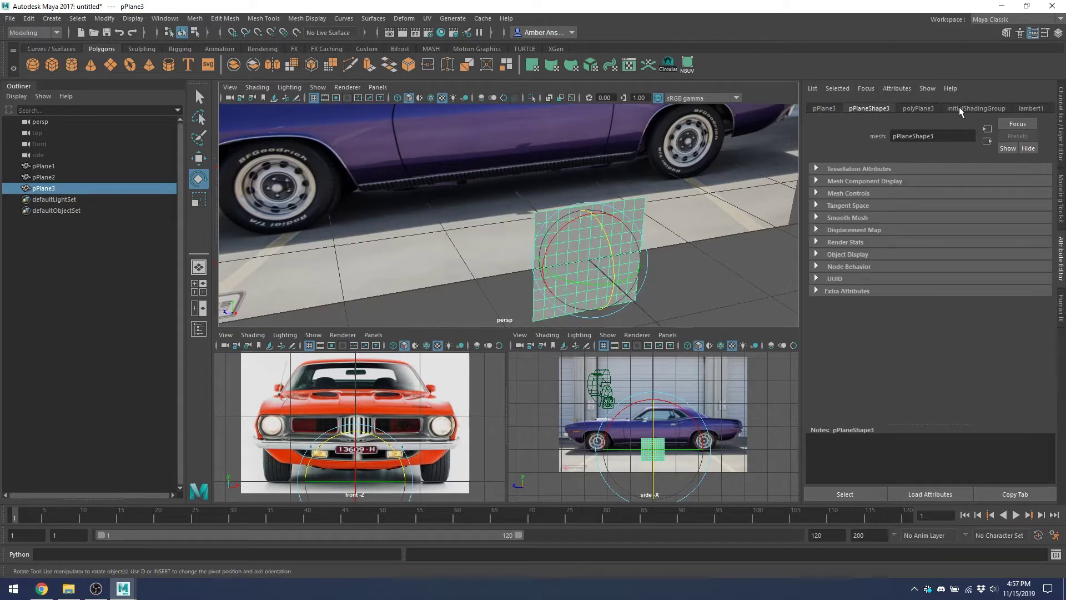
left_click(917, 110)
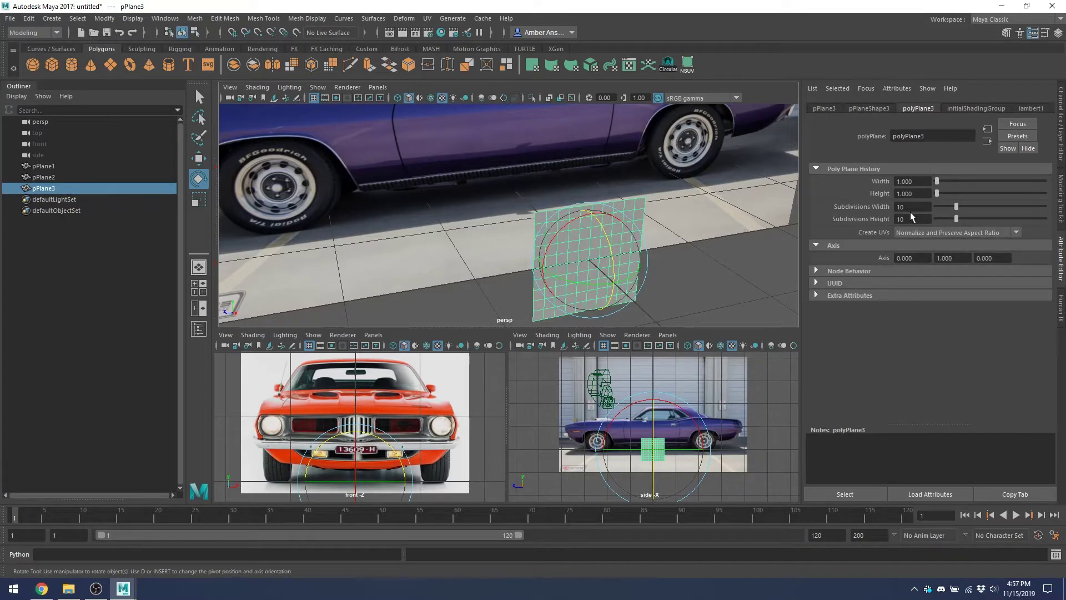
type("1")
key("Tab")
type("1")
key("Return")
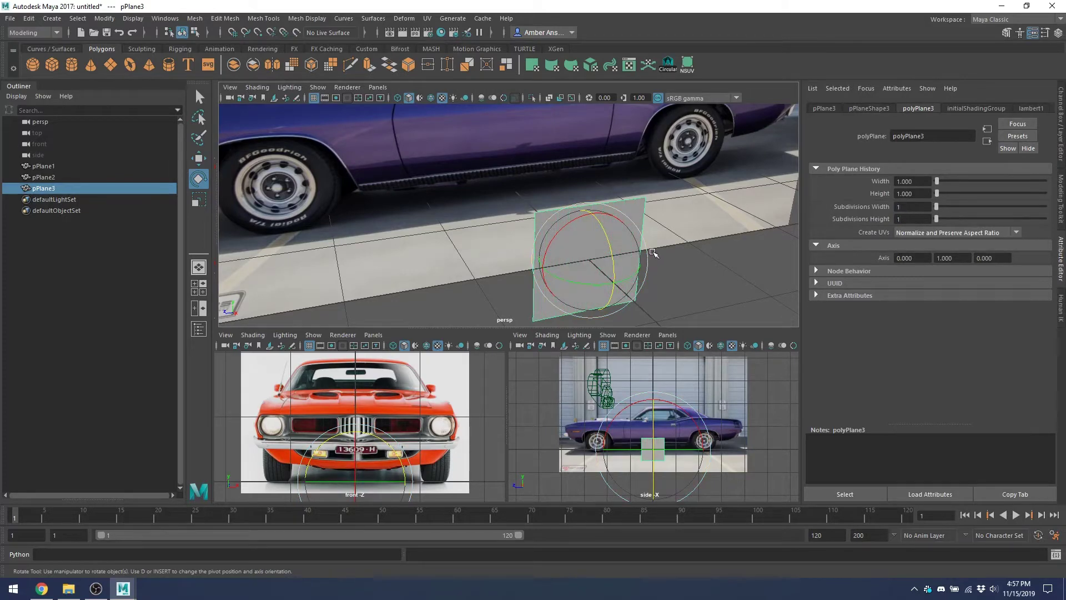
Widen the side view at the expense of the front view for working over the car profile.
left_click_drag(579, 241, 518, 190, "alt")
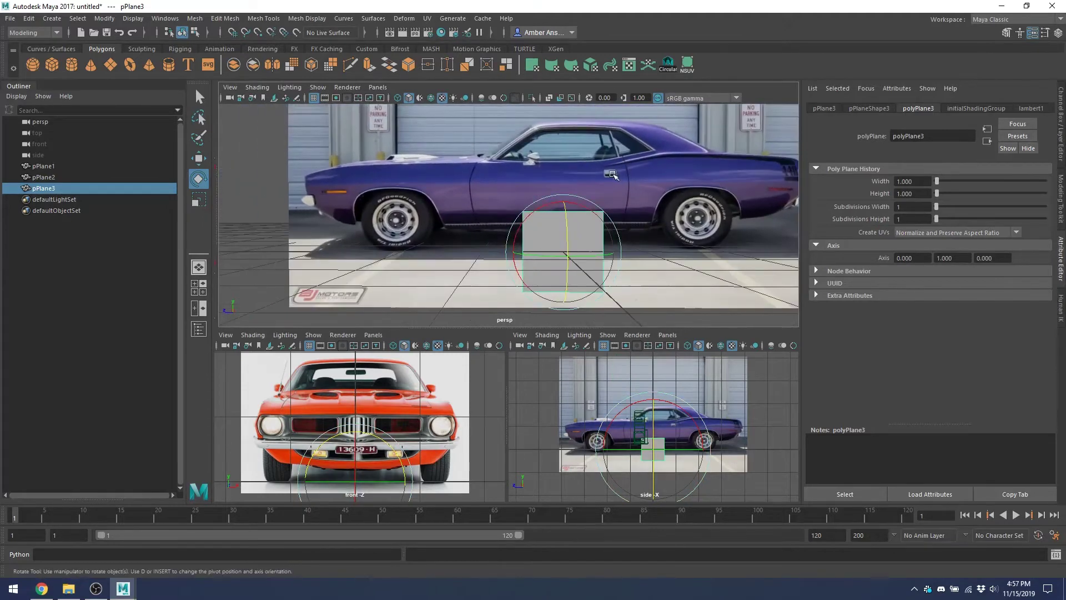
scroll(680, 412, "up", 3)
scroll(659, 409, "down", 2)
scroll(660, 409, "up", 3)
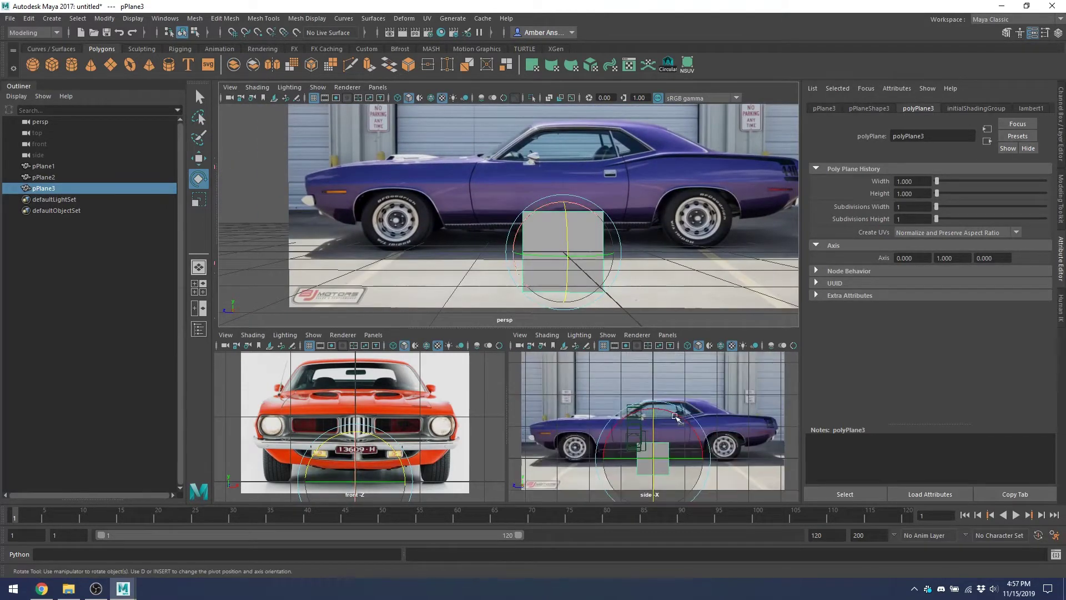
scroll(716, 391, "down", 1)
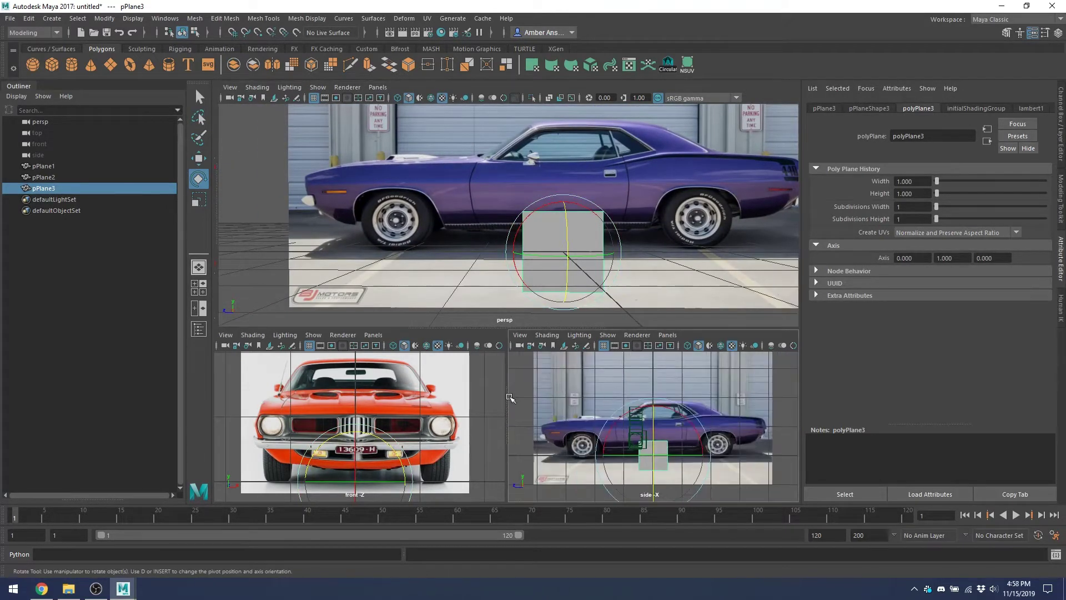
left_click_drag(510, 398, 383, 404)
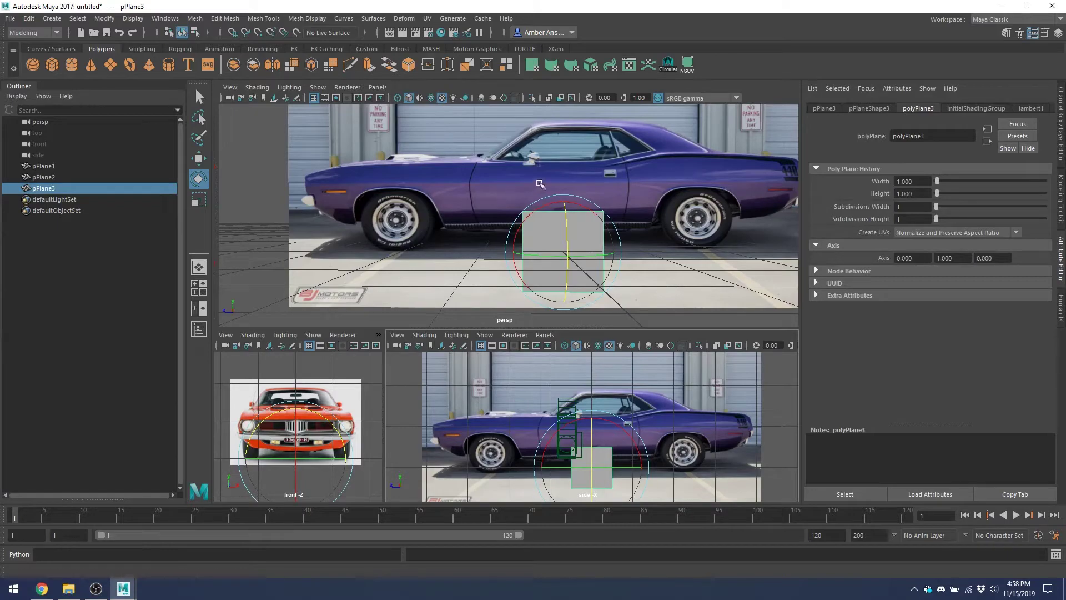
Edit the new plane's vertices and move its upper front vertex to the front edge of the car's nose in the side view.
left_click_drag(515, 176, 583, 258, "alt")
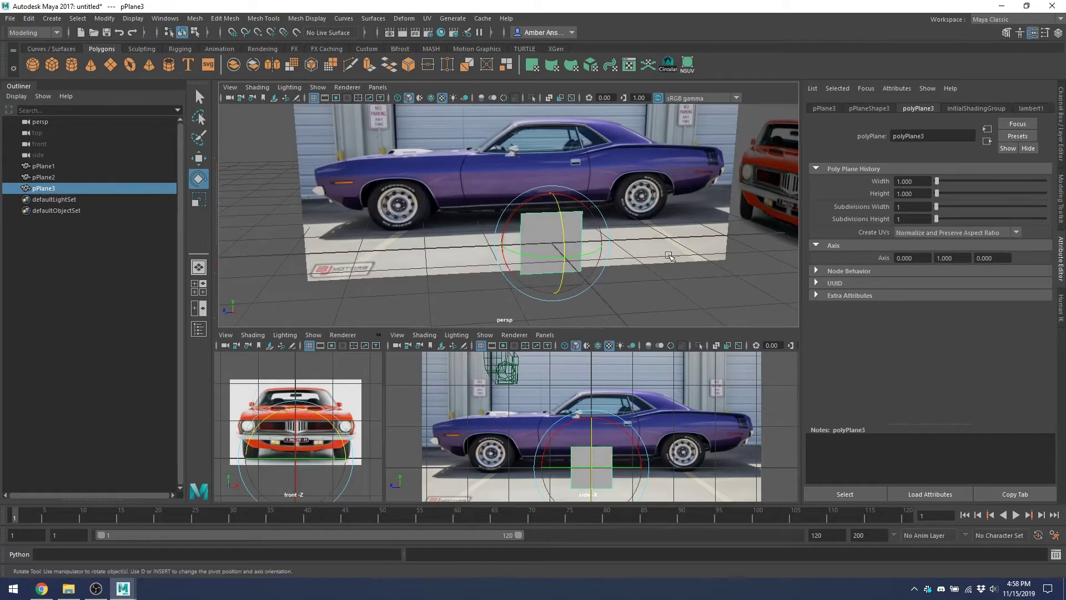
left_click_drag(671, 257, 669, 277, "alt")
left_click(765, 432)
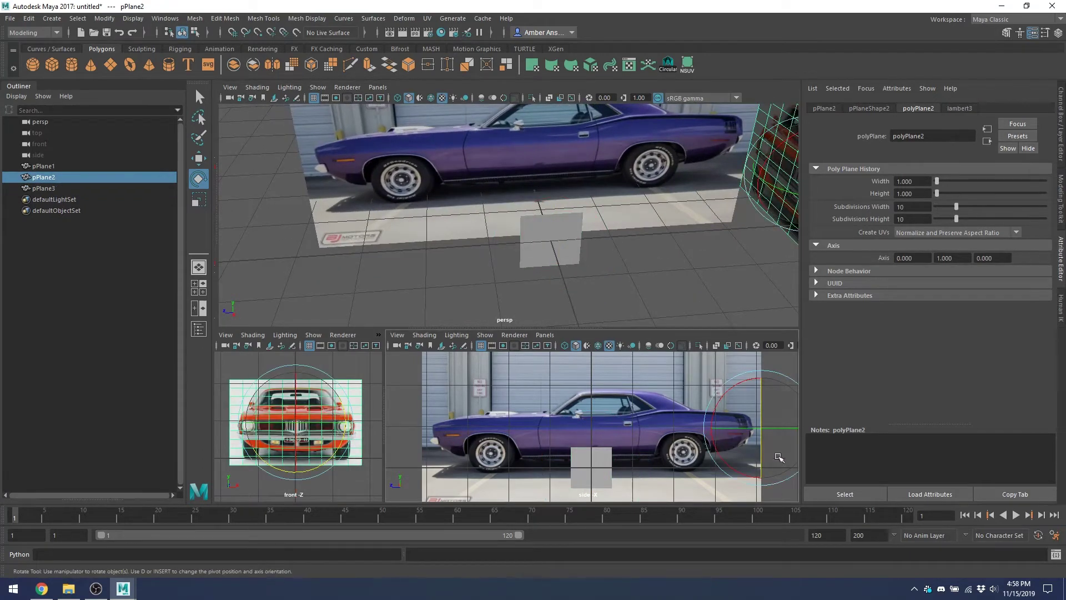
scroll(778, 457, "up", 2)
left_click(578, 461)
scroll(629, 429, "down", 5)
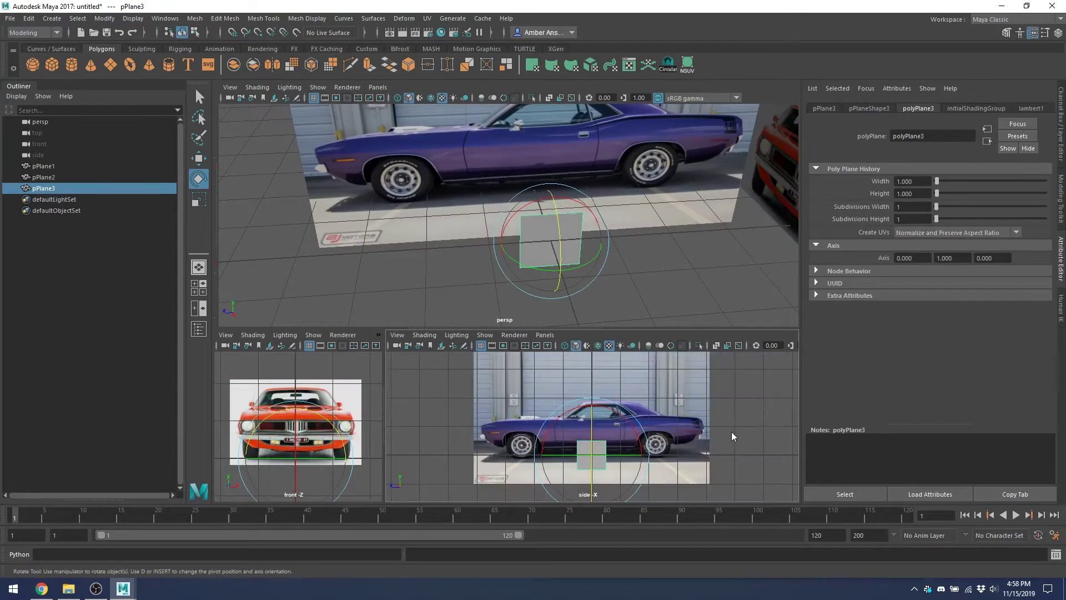
right_click_drag(731, 432, 678, 269)
scroll(574, 460, "up", 2)
scroll(575, 460, "down", 3)
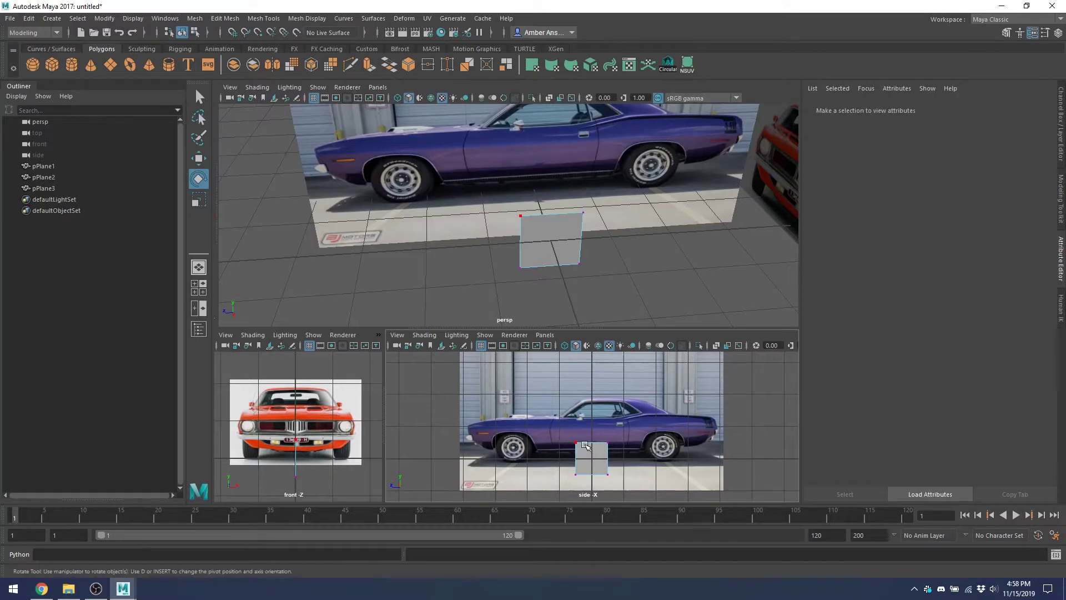
left_click(580, 441)
key("w")
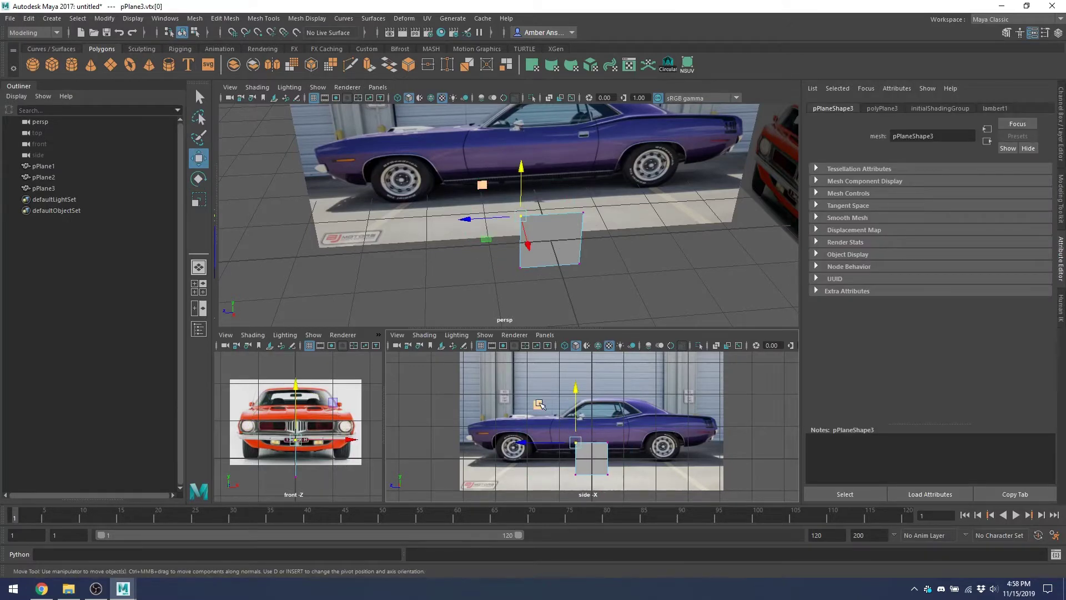
middle_click_drag(481, 397, 432, 388)
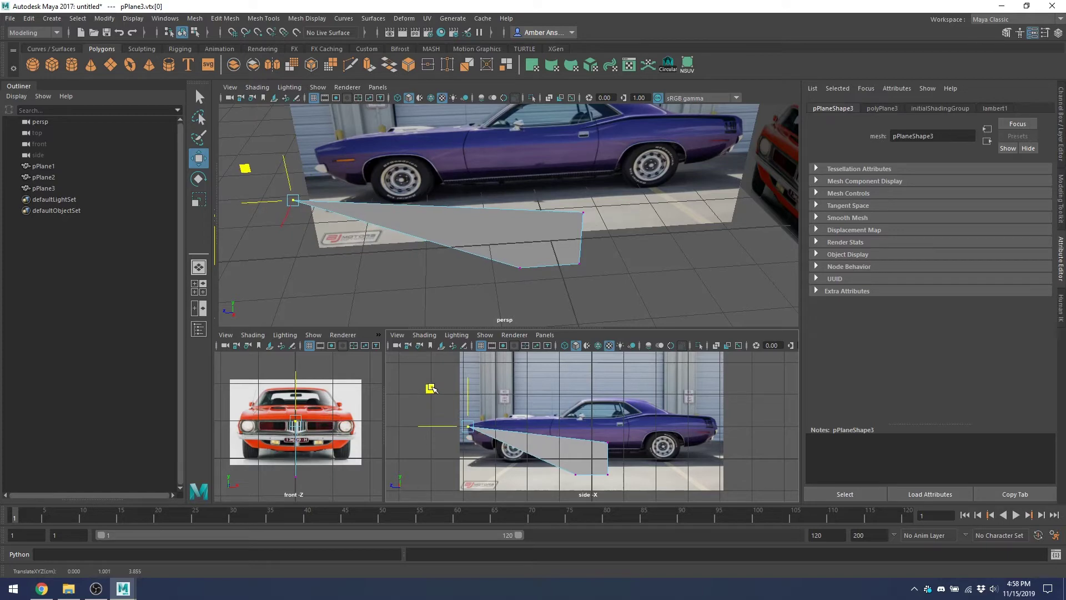
Move the plane's upper rear vertex to the car's tail and its lower rear vertex to the underside behind the rear wheel.
left_click_drag(627, 457, 592, 423)
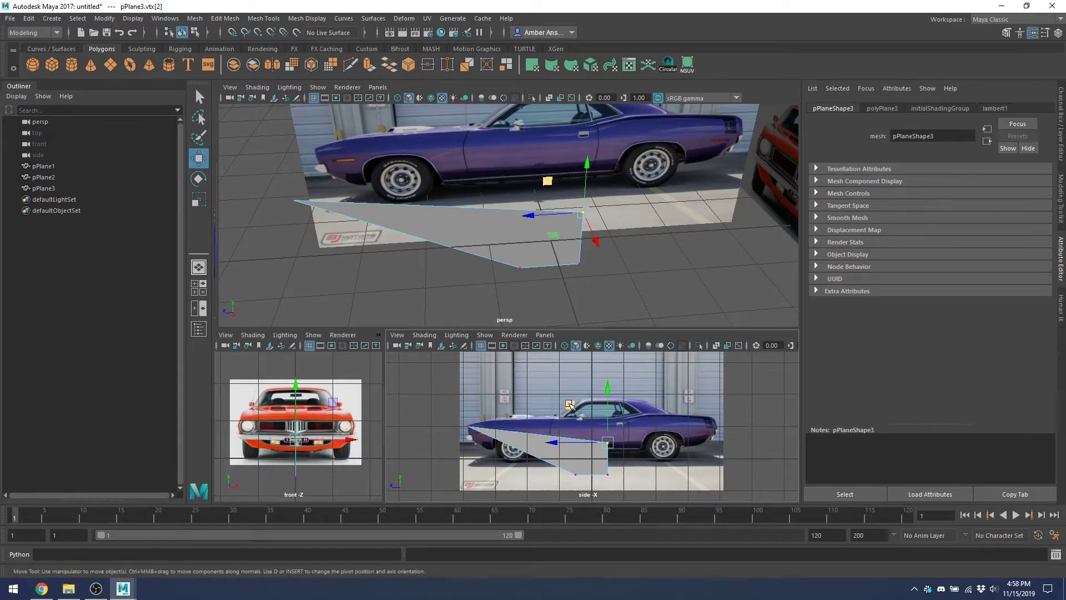
middle_click_drag(569, 404, 674, 381)
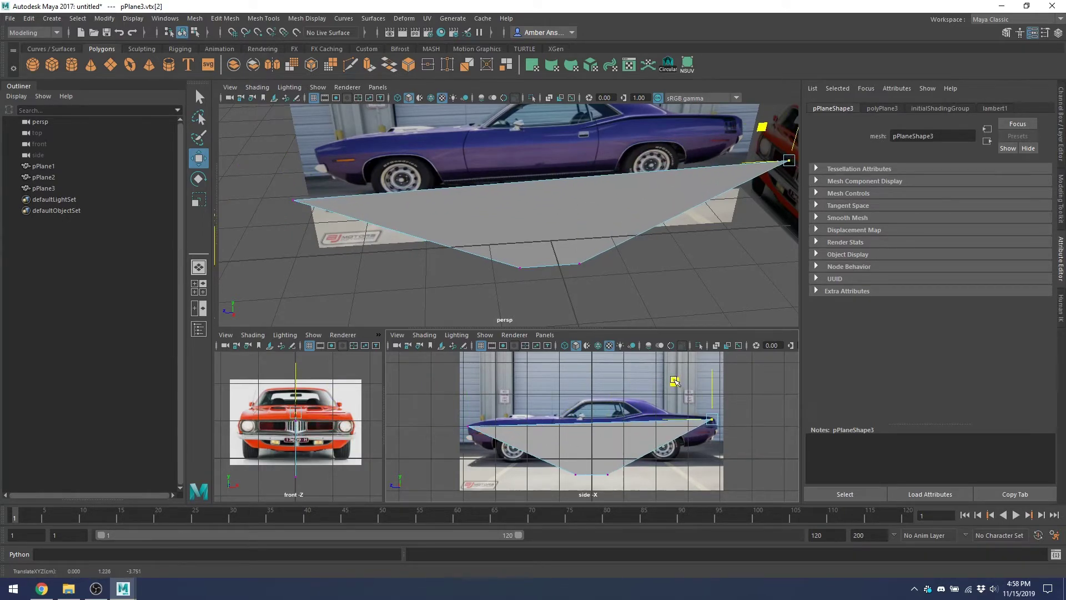
left_click_drag(674, 381, 675, 380)
left_click_drag(633, 491, 591, 457)
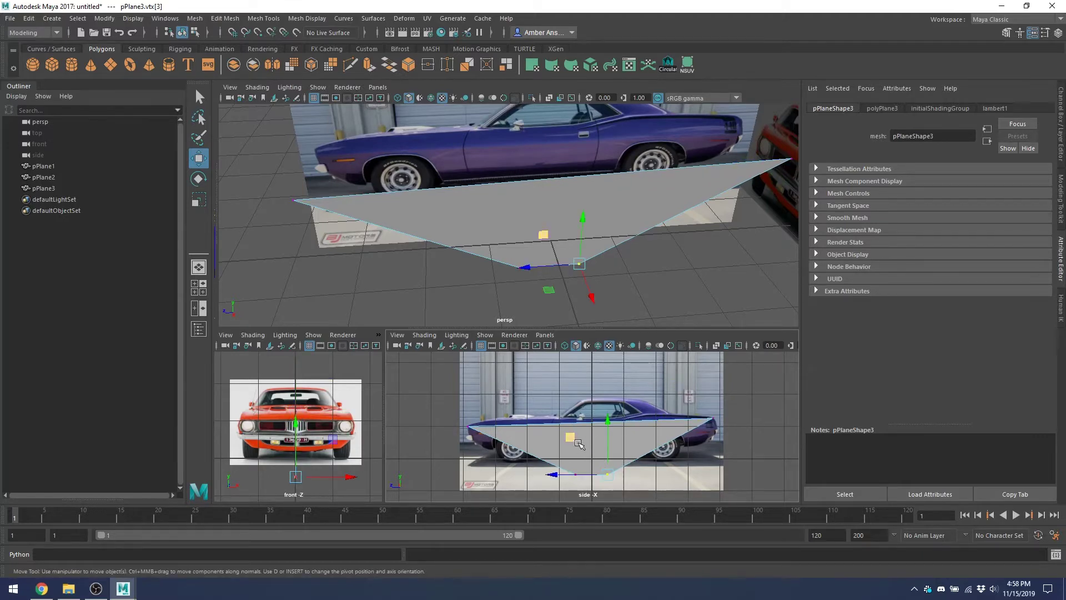
middle_click_drag(578, 444, 666, 411)
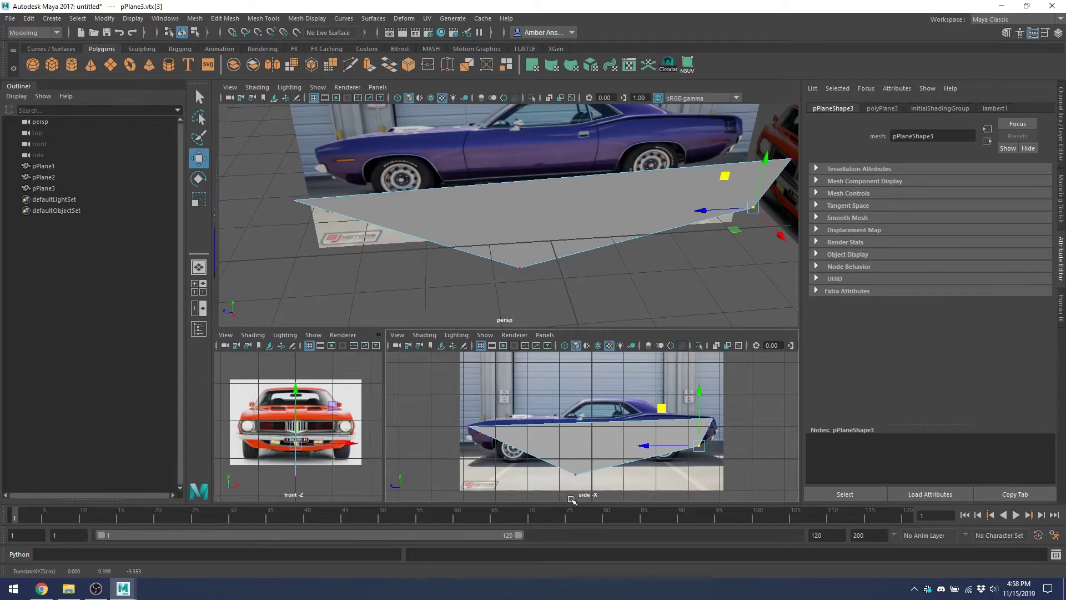
Move the plane's lower front vertex to the car's underside ahead of the front wheel and fine-tune its height.
left_click_drag(592, 480, 451, 411)
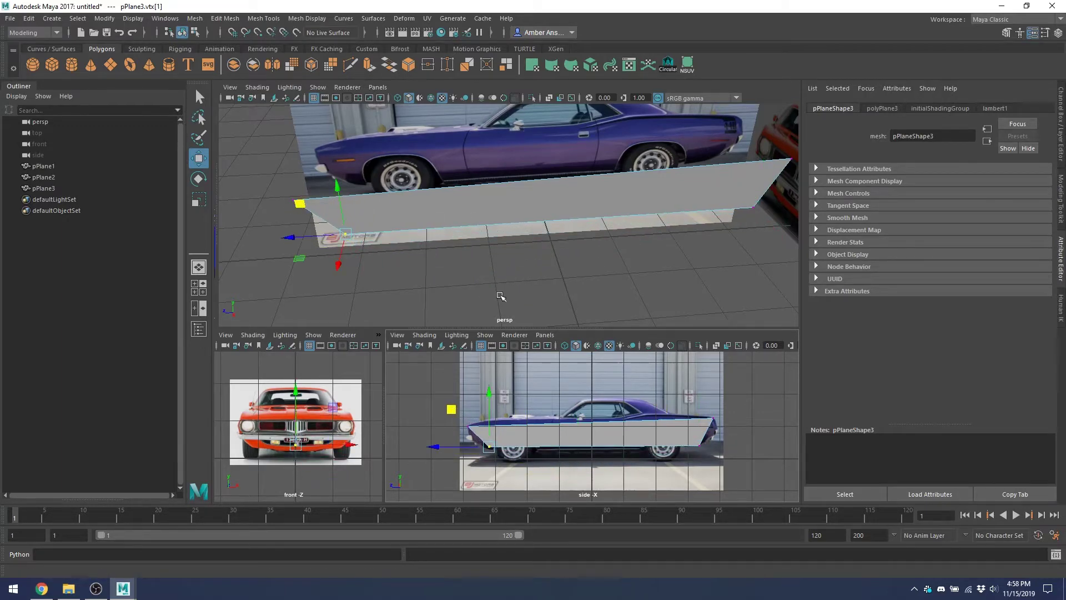
scroll(461, 444, "up", 5)
scroll(455, 449, "down", 3)
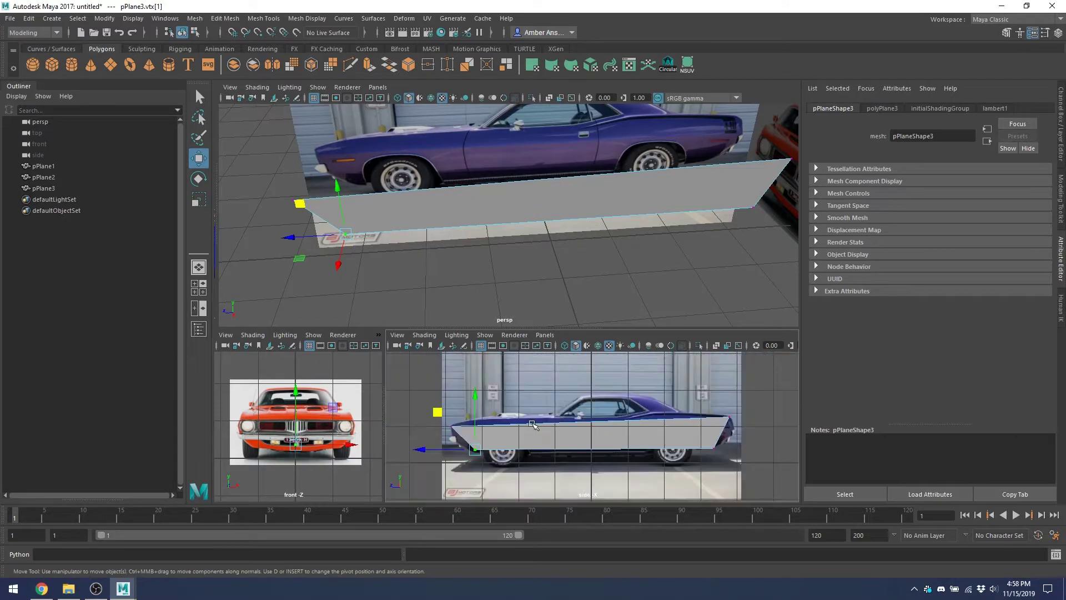
scroll(454, 454, "up", 2)
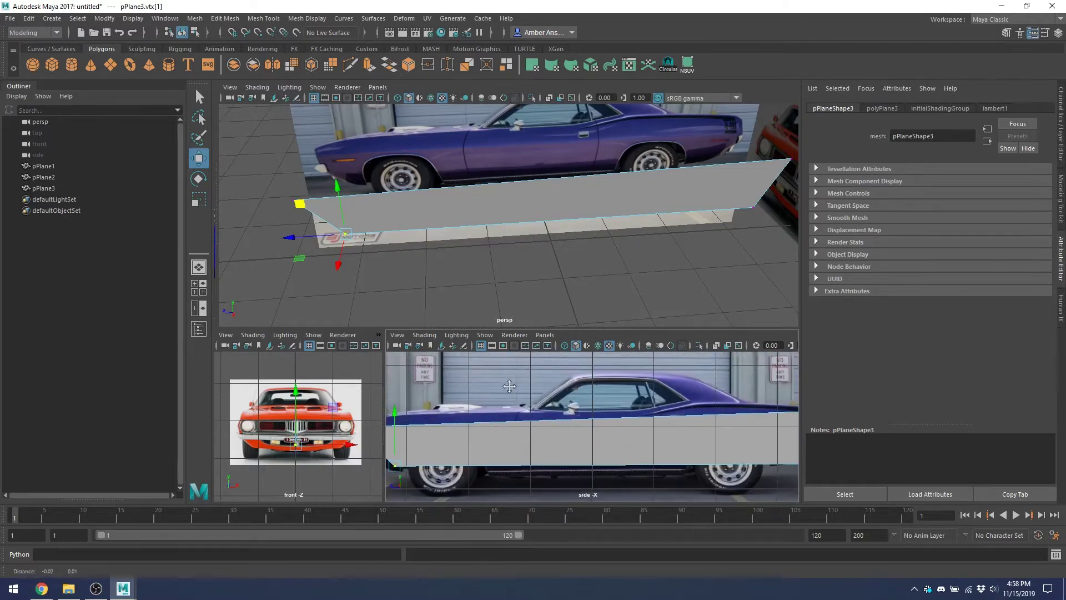
middle_click_drag(509, 386, 628, 341, "alt")
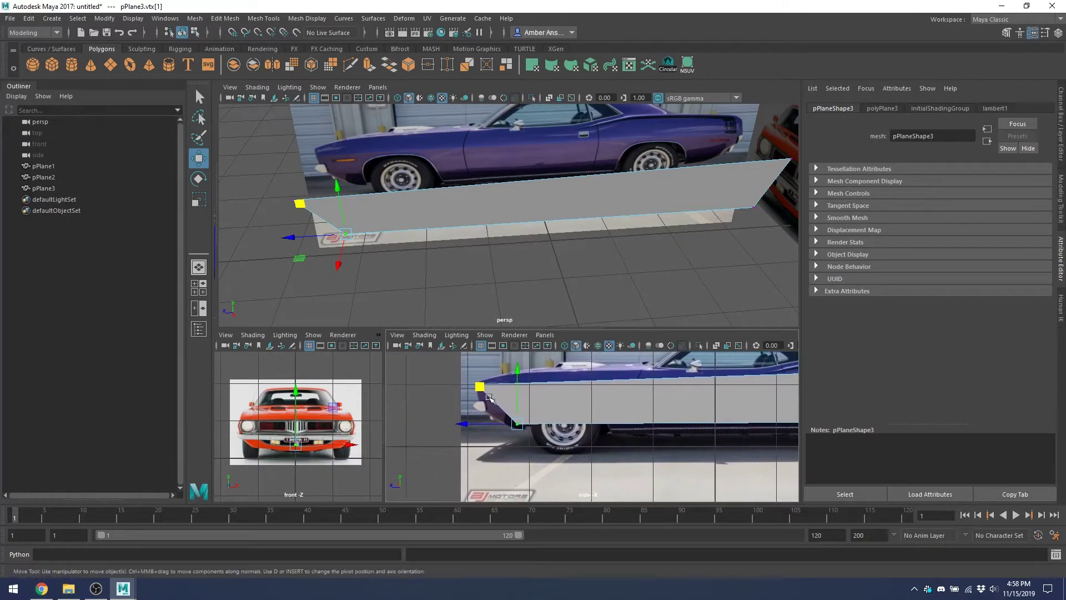
left_click_drag(478, 387, 480, 396)
middle_click_drag(615, 403, 479, 424, "alt")
scroll(534, 399, "down", 3)
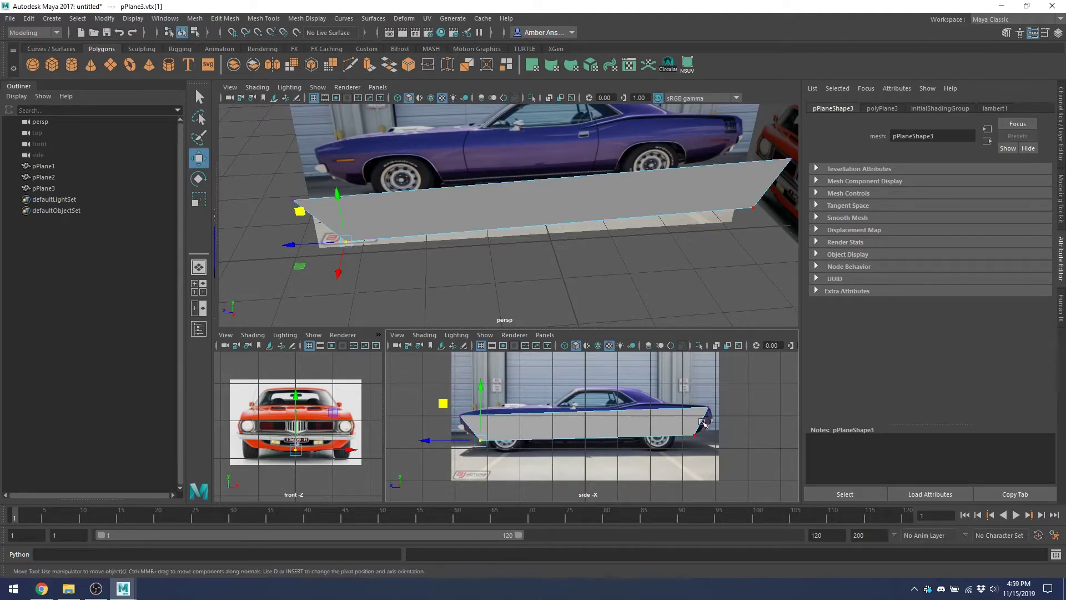
scroll(558, 395, "up", 2)
scroll(575, 395, "down", 2)
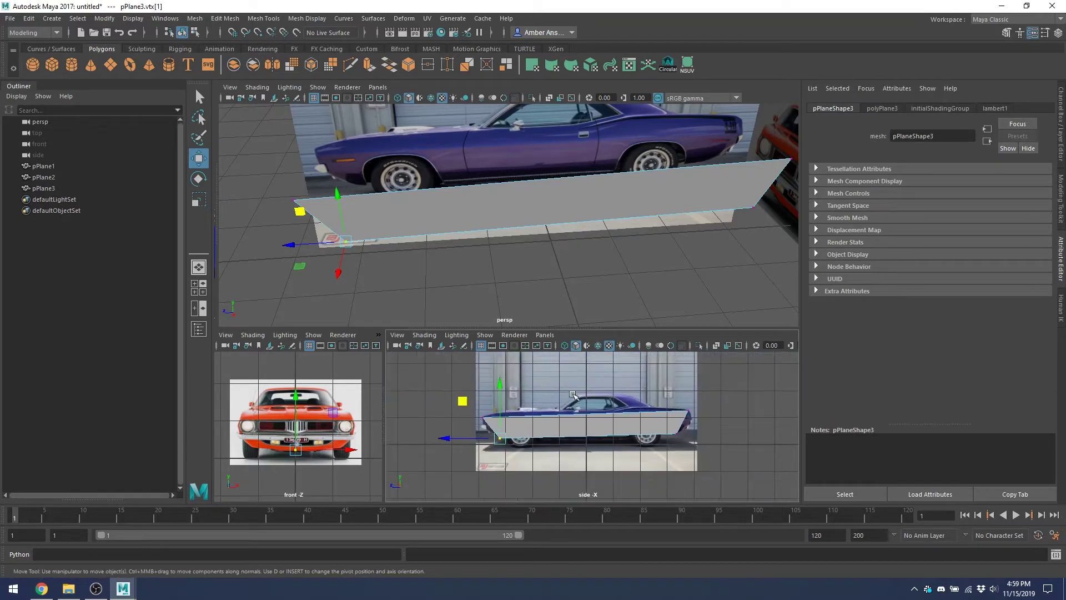
Connect the plane's upper and lower long edges with one new vertical edge segment using the Connect Tool.
scroll(589, 417, "up", 5)
right_click_drag(621, 468, 614, 238)
left_click_drag(620, 472, 600, 376)
scroll(717, 441, "down", 5)
scroll(556, 414, "up", 4)
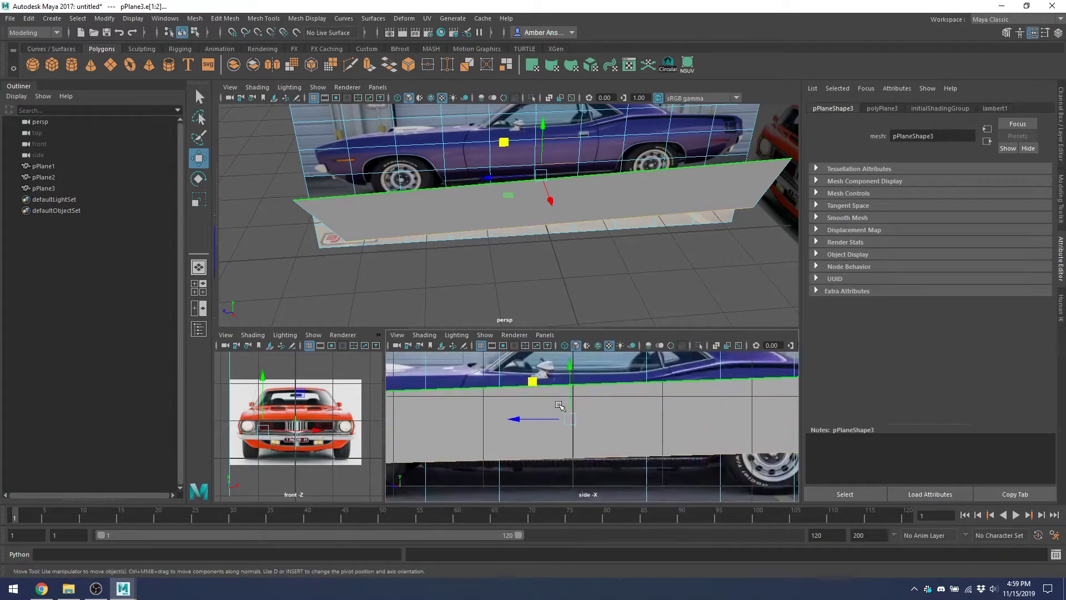
scroll(550, 413, "down", 2)
scroll(550, 413, "up", 3)
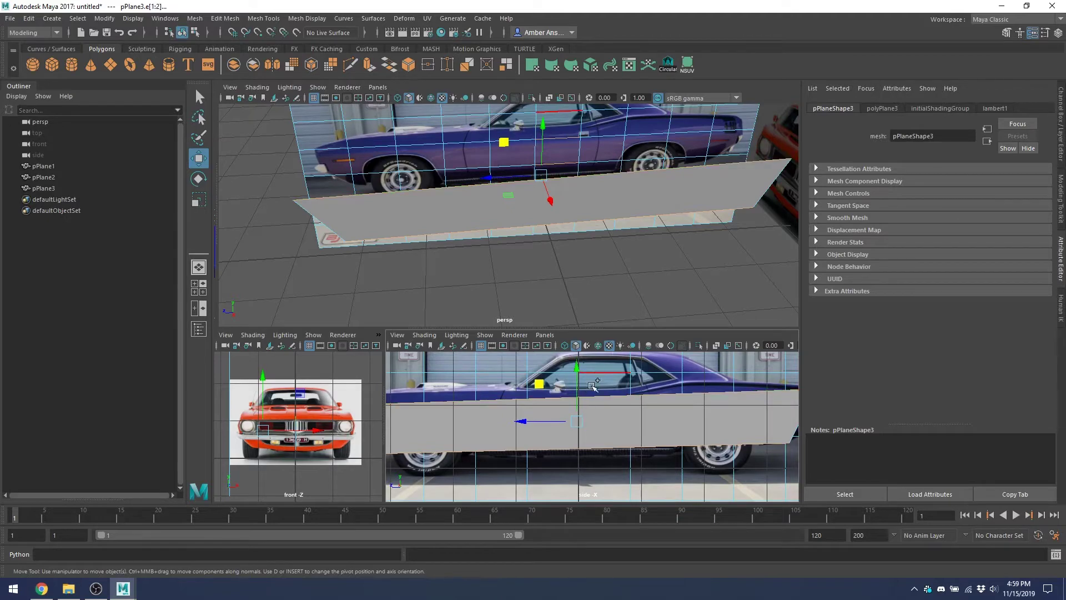
key("ctrl+e")
key("ctrl+z")
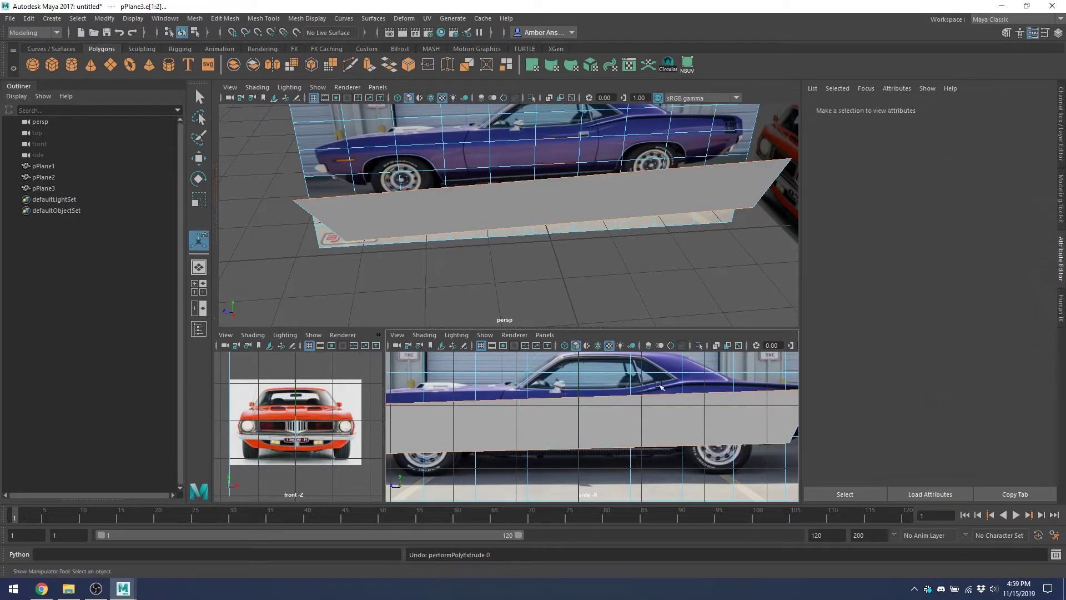
left_click(621, 392)
right_click(620, 392, "shift")
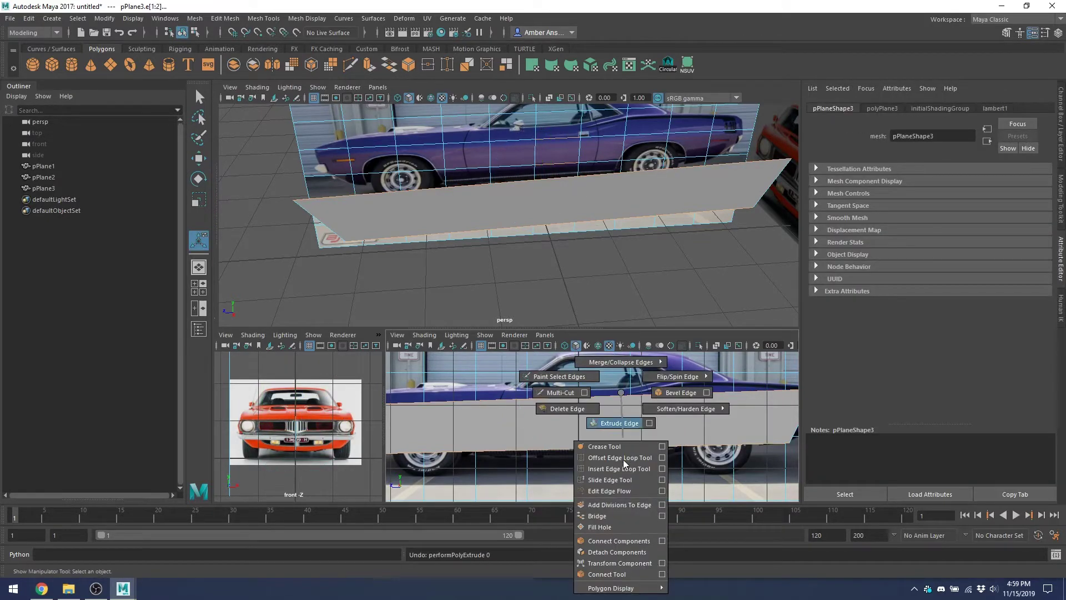
left_click(612, 572)
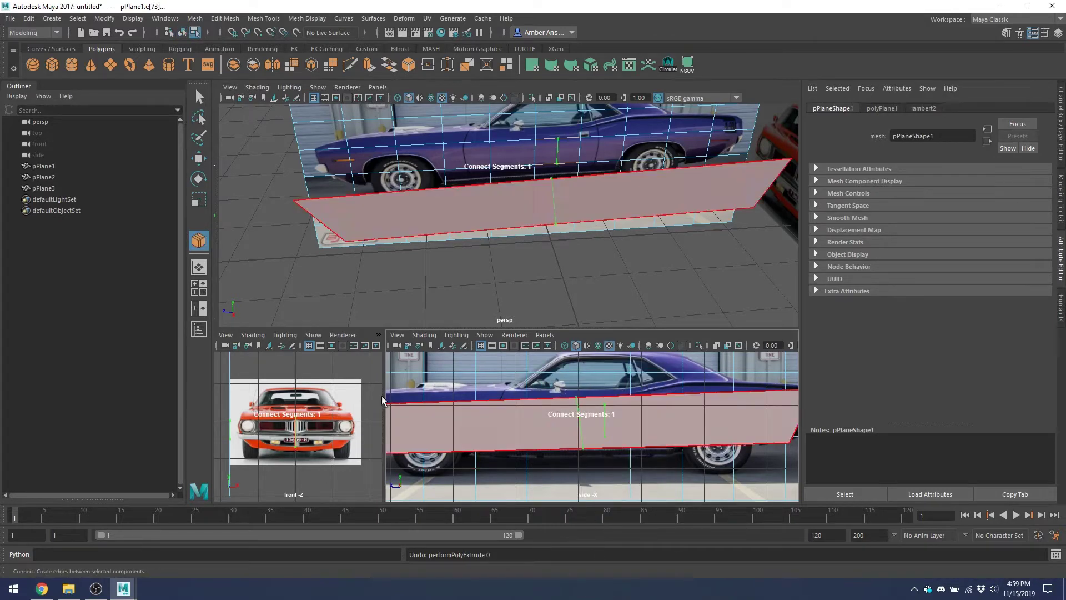
scroll(600, 395, "down", 5)
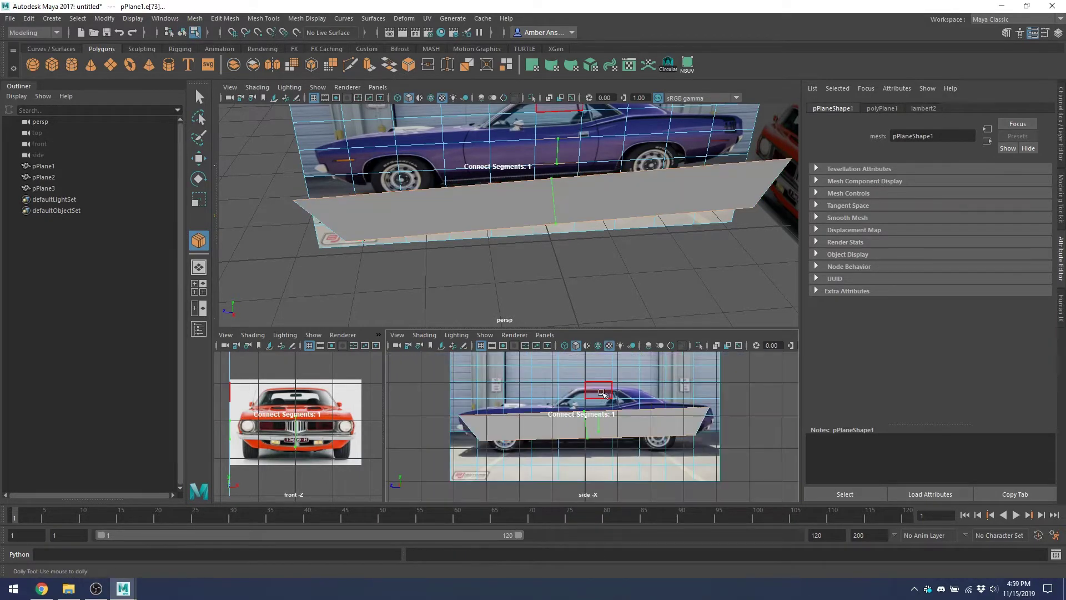
key("w")
Move the upper vertex of the profile plane's new edge forward and up to the base of the windshield.
scroll(539, 378, "up", 8)
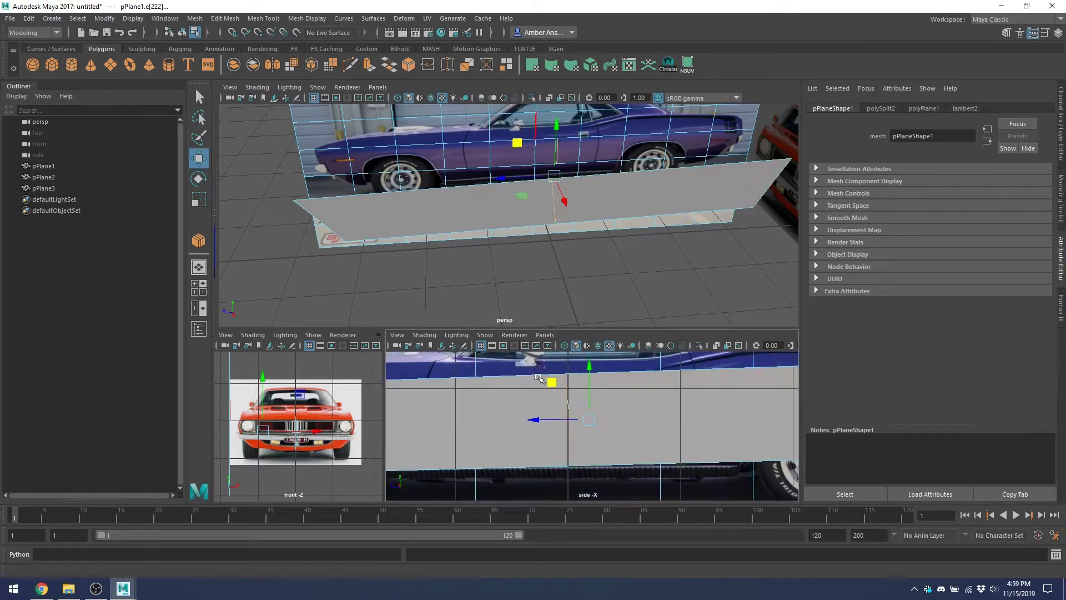
scroll(539, 378, "down", 6)
right_click_drag(608, 269, 575, 278)
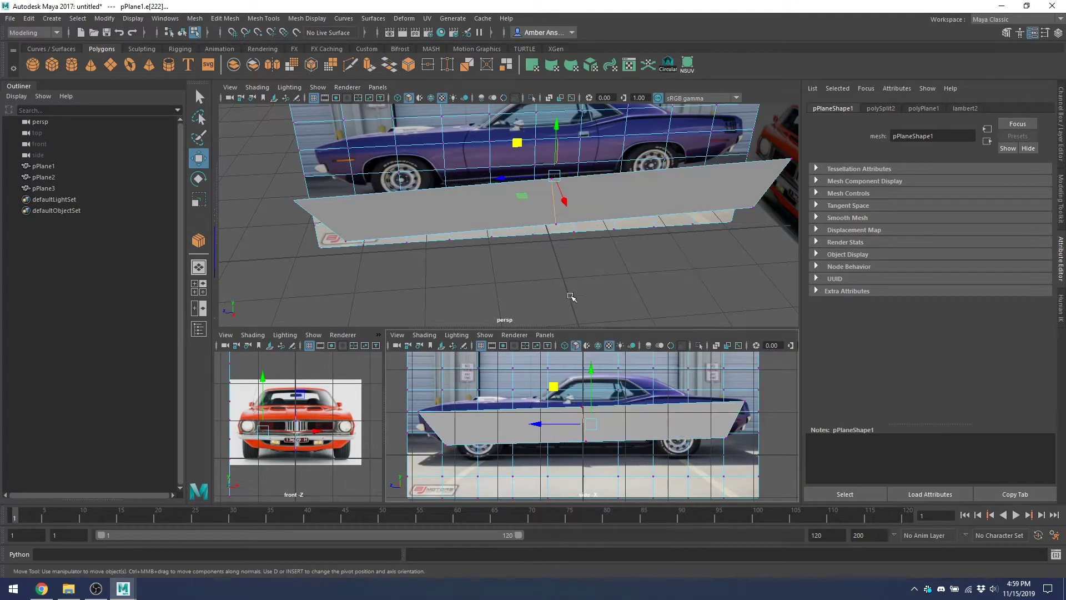
scroll(581, 429, "up", 3)
left_click(577, 398)
left_click_drag(541, 360, 533, 360)
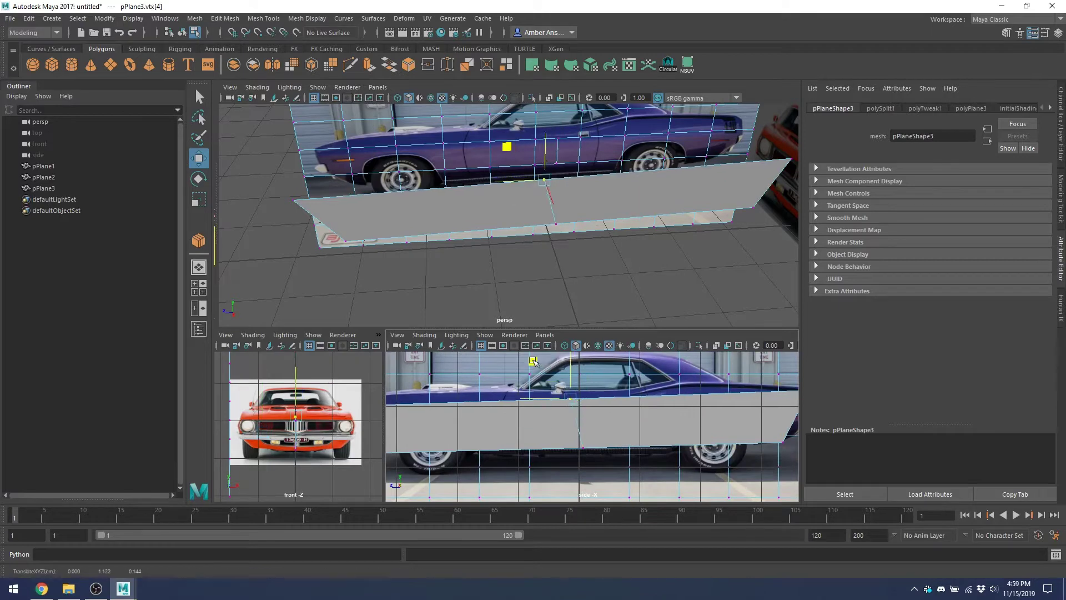
middle_click_drag(533, 361, 494, 356)
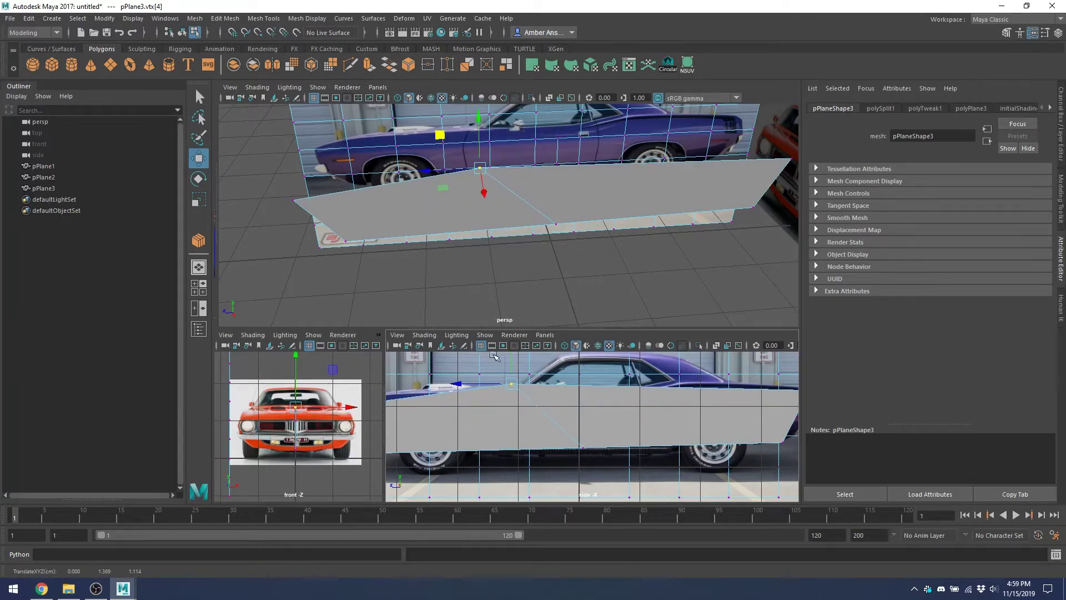
Move the lower vertex of the new edge forward along the car's underside, directly beneath its upper vertex.
scroll(497, 366, "down", 3)
left_click_drag(605, 461, 538, 393)
key("ctrl+z")
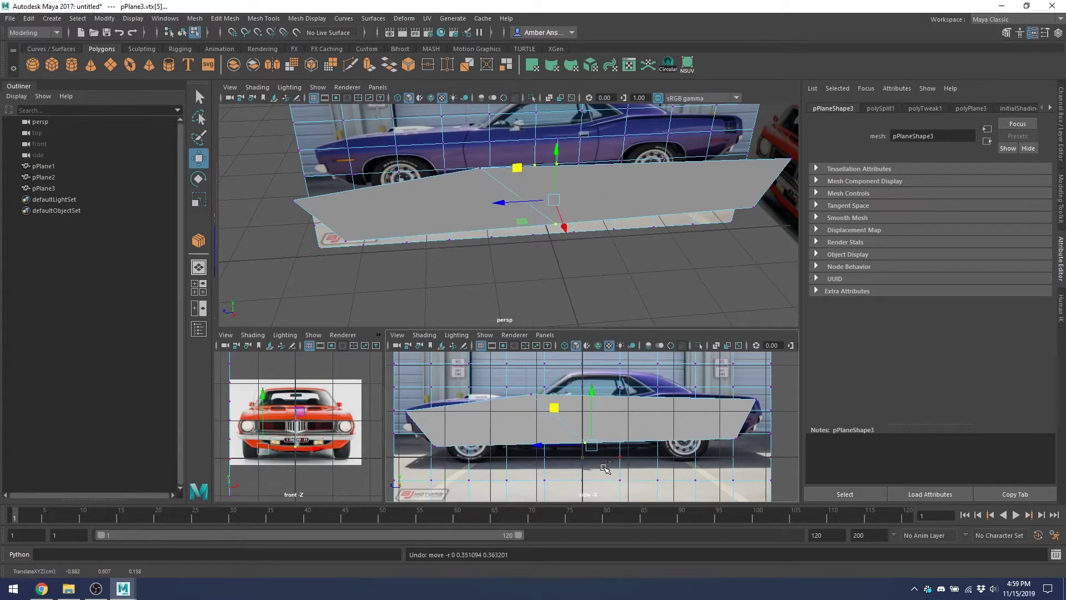
left_click(606, 467)
left_click(587, 443)
left_click_drag(587, 443, 495, 405)
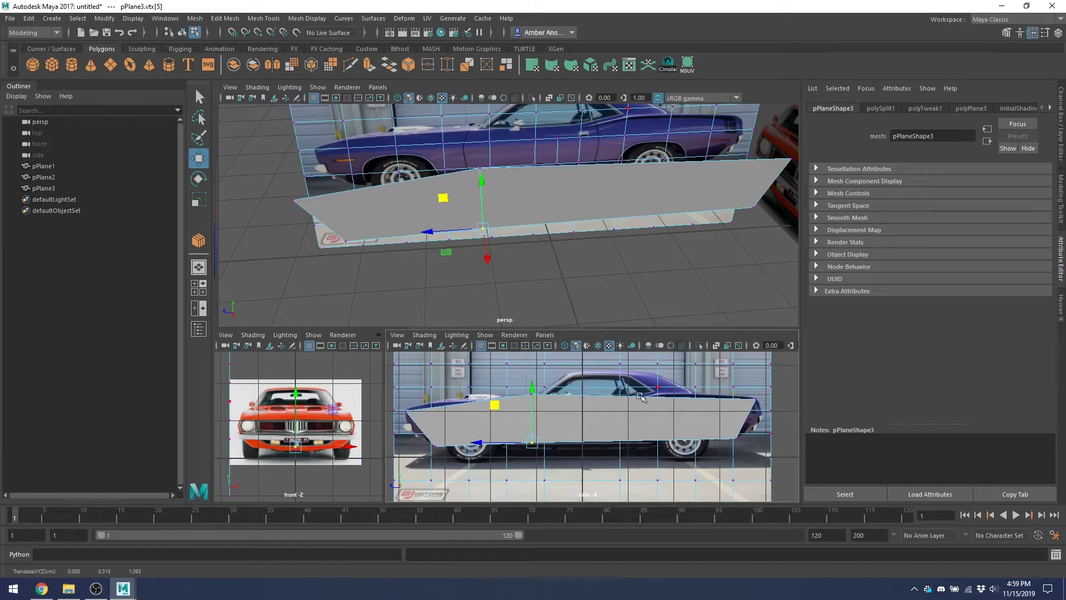
Switch to Chrome, examine the body shape in the 1974 Plymouth 'Cuda photo, and return to Maya.
left_click_drag(365, 160, 549, 228, "alt")
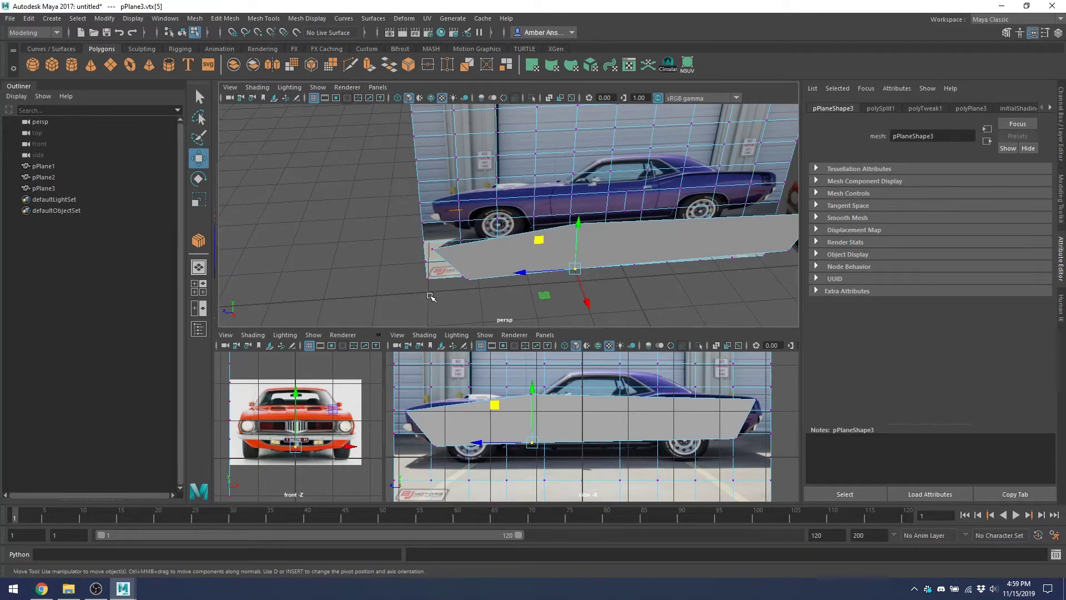
key("alt+Tab")
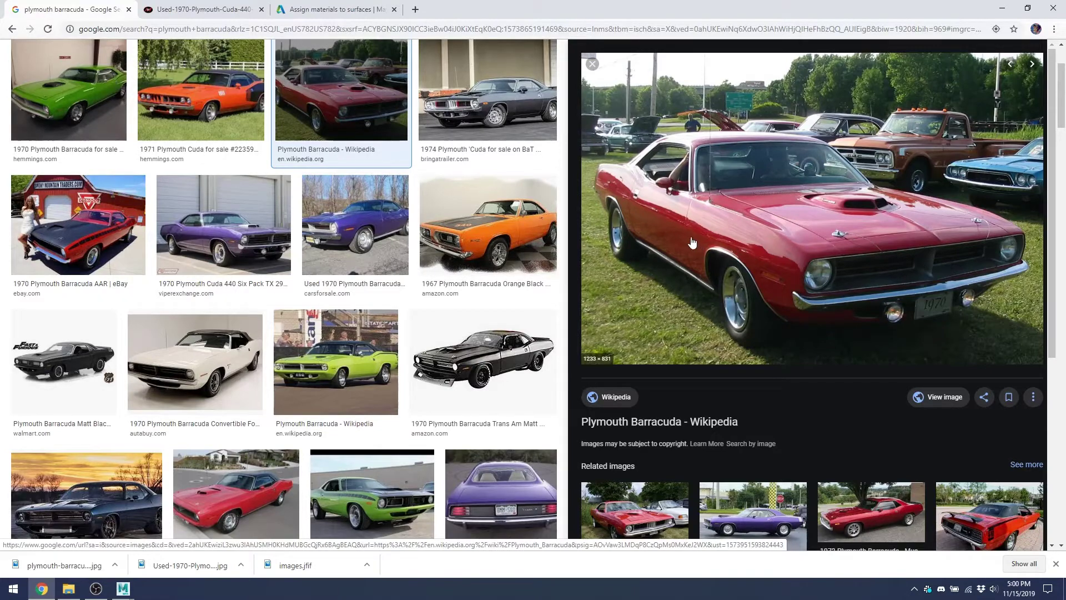
left_click(544, 115)
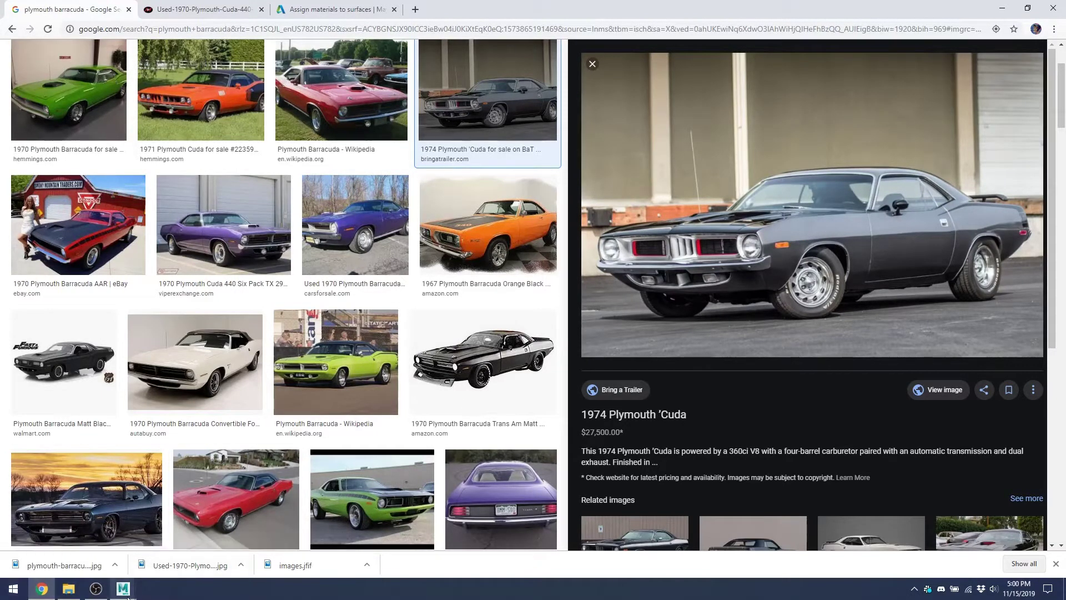
mouse_move(128, 589)
left_click(198, 560)
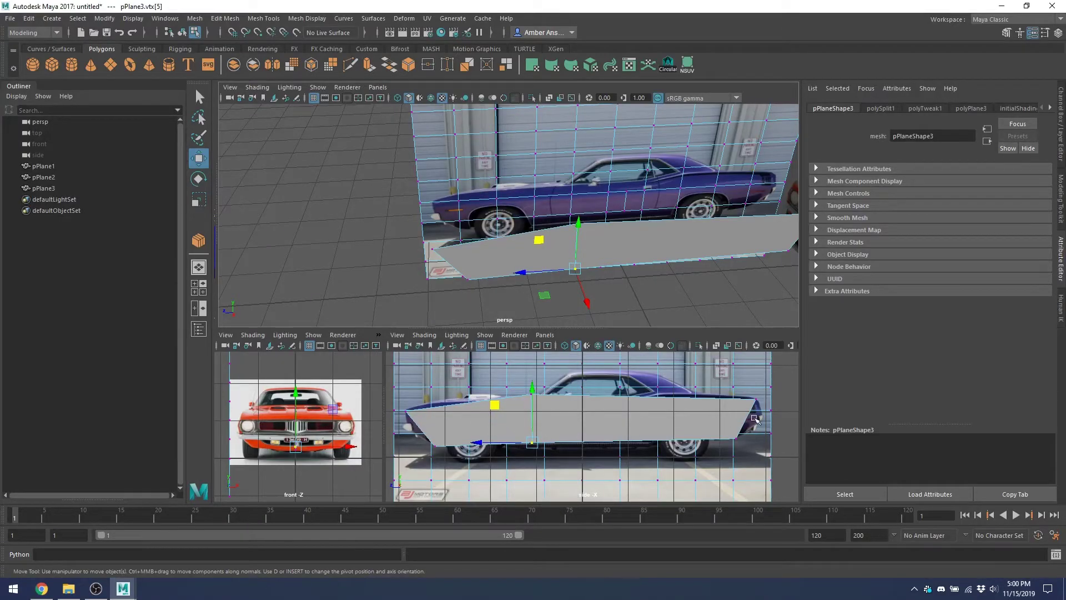
Leave component editing, deselect everything, and examine the car's side reference from nose to tail in the perspective view.
left_click(407, 225)
right_click_drag(387, 240, 369, 210)
left_click(295, 219)
scroll(544, 214, "up", 5)
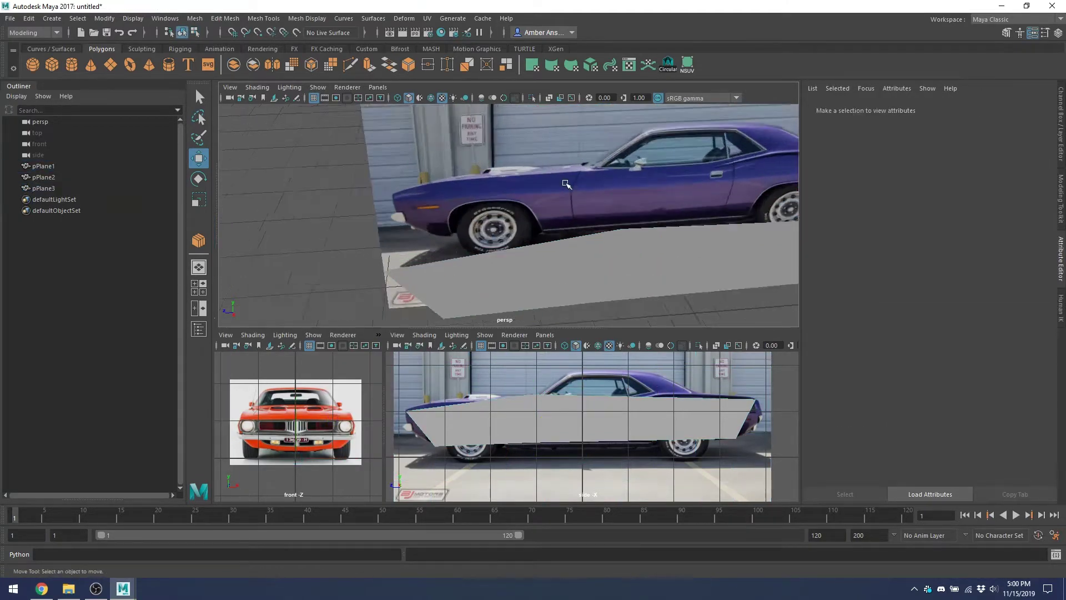
middle_click_drag(595, 201, 378, 241, "alt")
left_click_drag(689, 260, 470, 205, "alt")
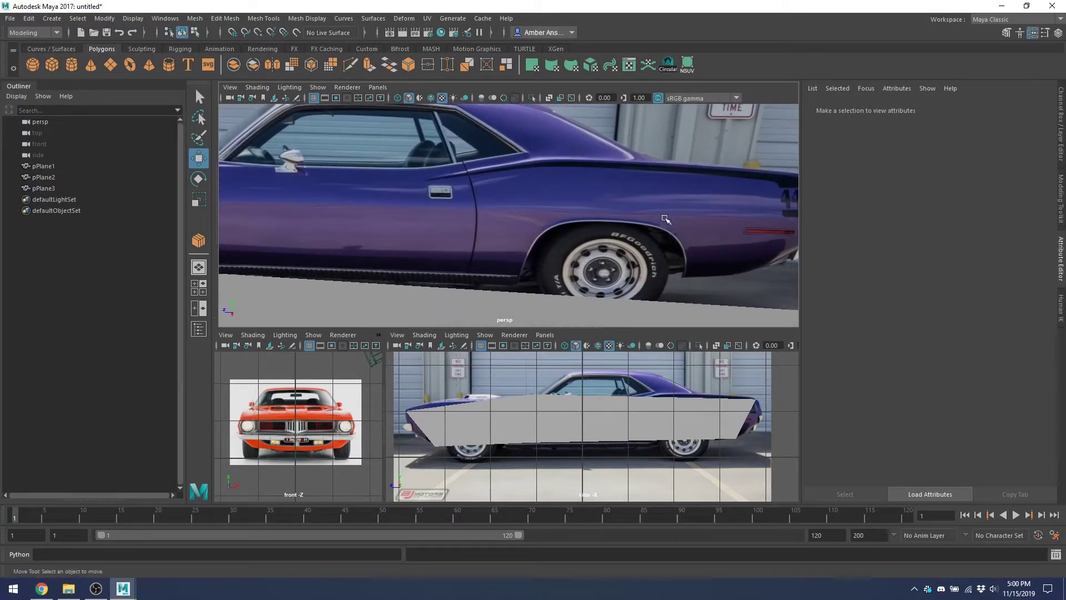
left_click_drag(506, 213, 694, 229, "alt")
middle_click_drag(284, 217, 433, 221, "alt")
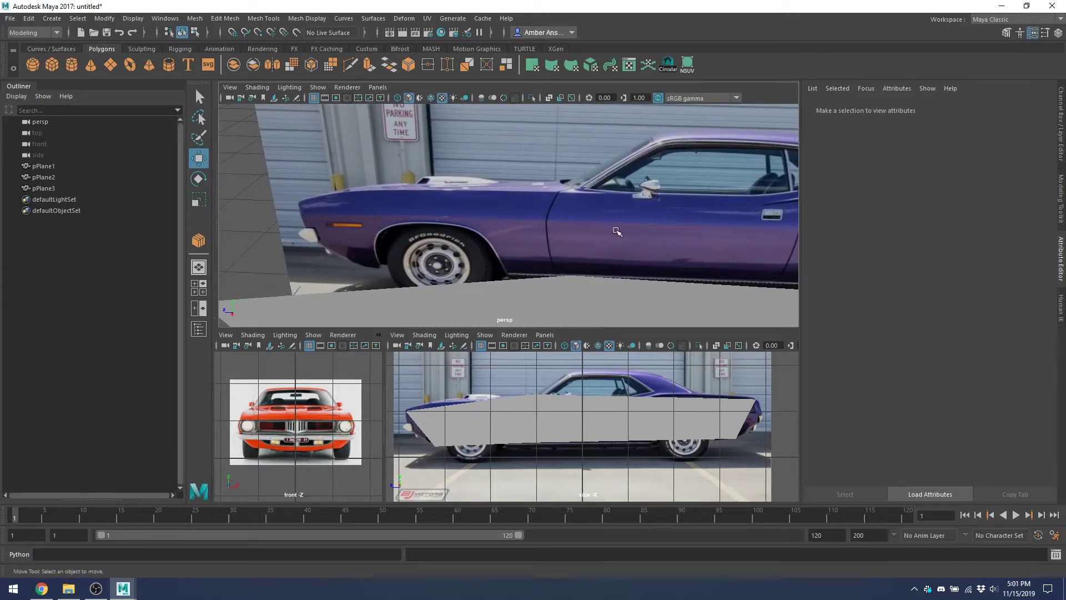
left_click_drag(617, 231, 471, 219, "alt")
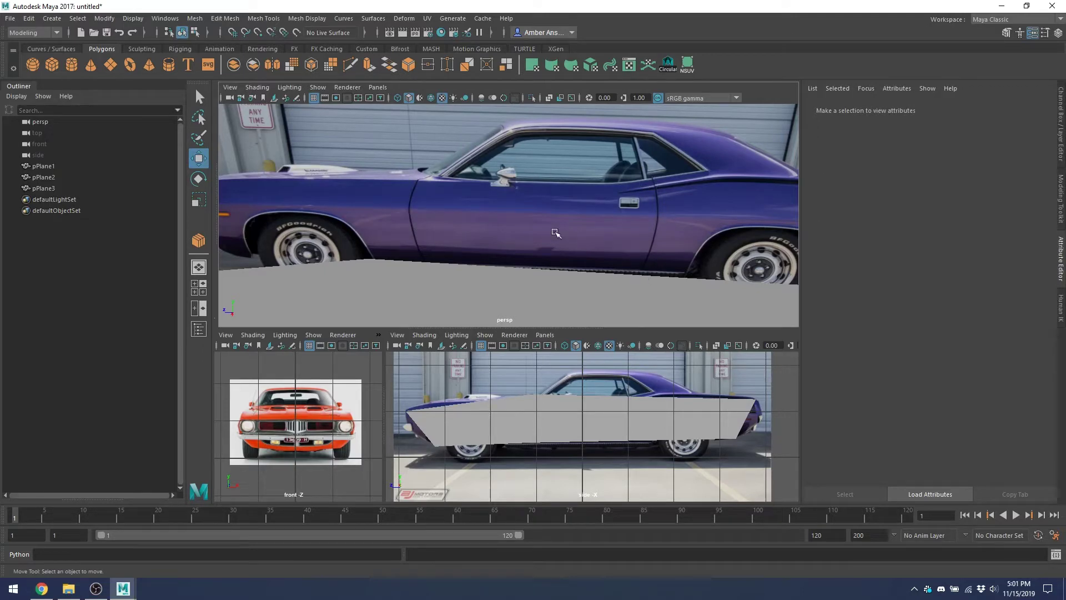
scroll(521, 215, "down", 2)
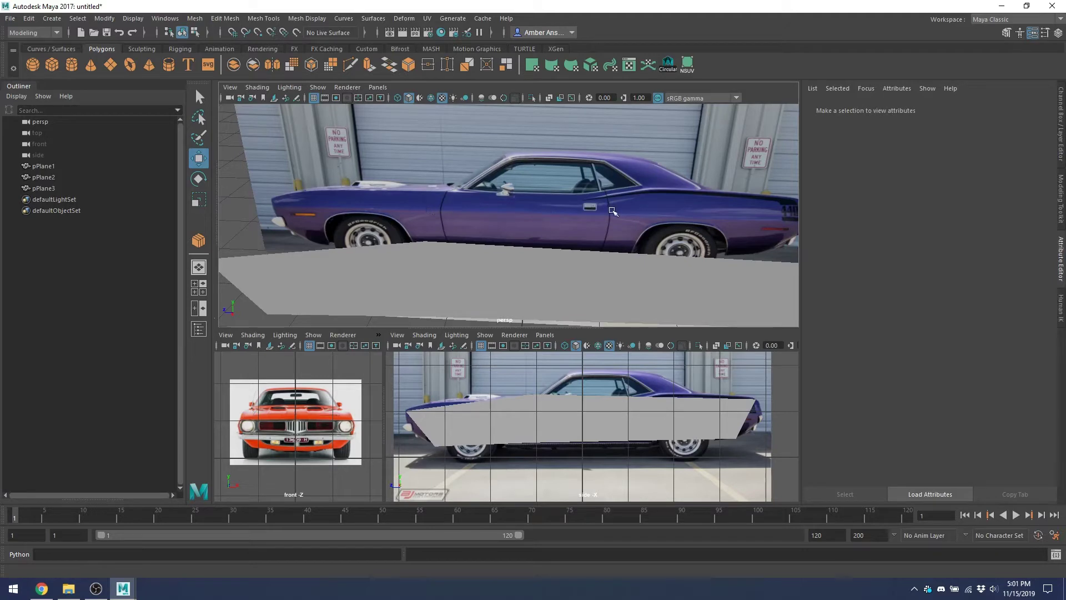
Lower the bottom vertex of the profile plane's windshield edge to the car's underside and nudge it slightly forward.
left_click_drag(545, 425, 548, 443)
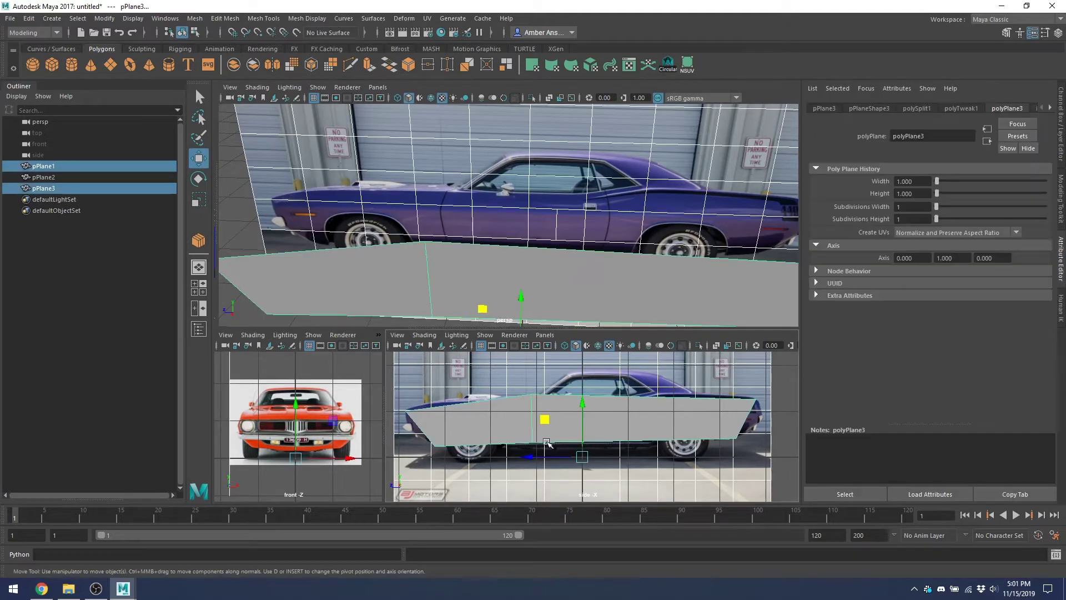
left_click(711, 424)
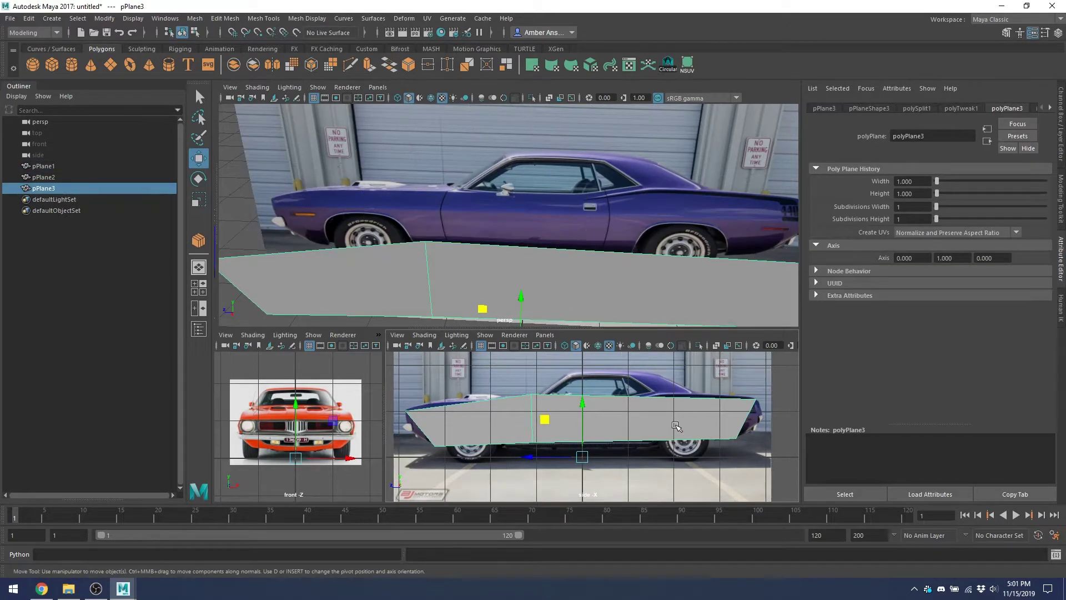
scroll(666, 426, "down", 3)
right_click_drag(725, 426, 707, 325)
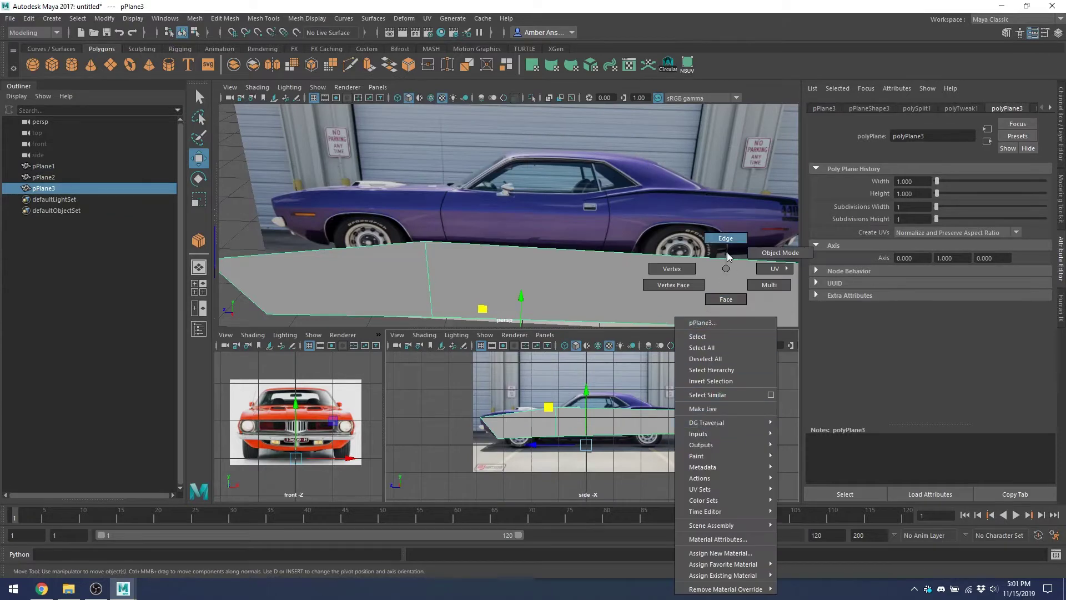
left_click(592, 397)
scroll(592, 396, "up", 5)
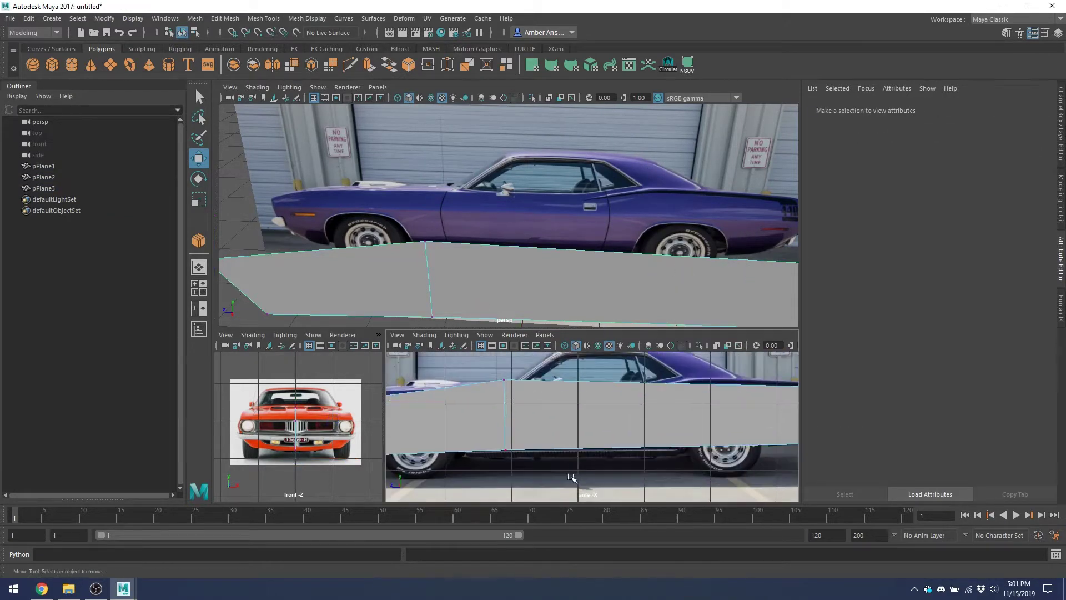
left_click(506, 449)
left_click_drag(505, 400, 503, 408)
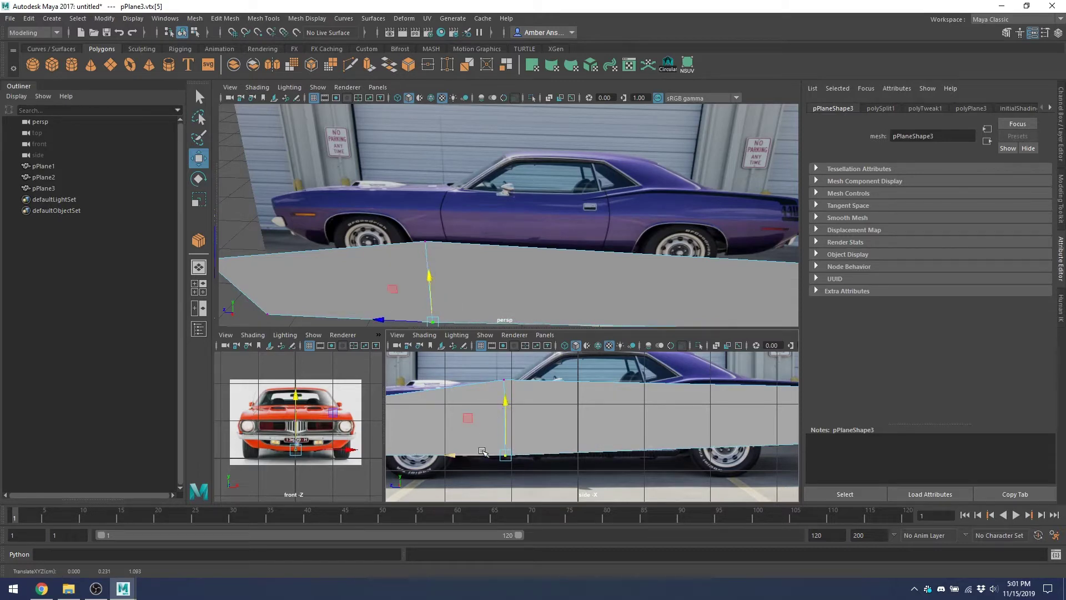
left_click_drag(471, 455, 469, 454)
Examine how the profile plane's outline fits the car from nose to tail in the side view.
left_click(508, 381, "shift")
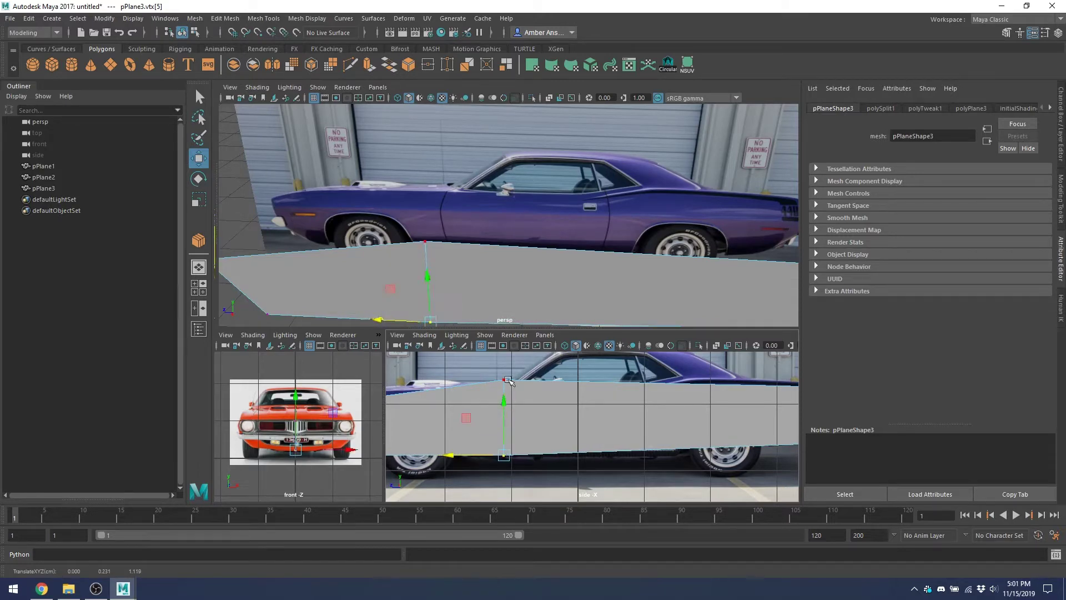
middle_click_drag(493, 427, 632, 417, "alt")
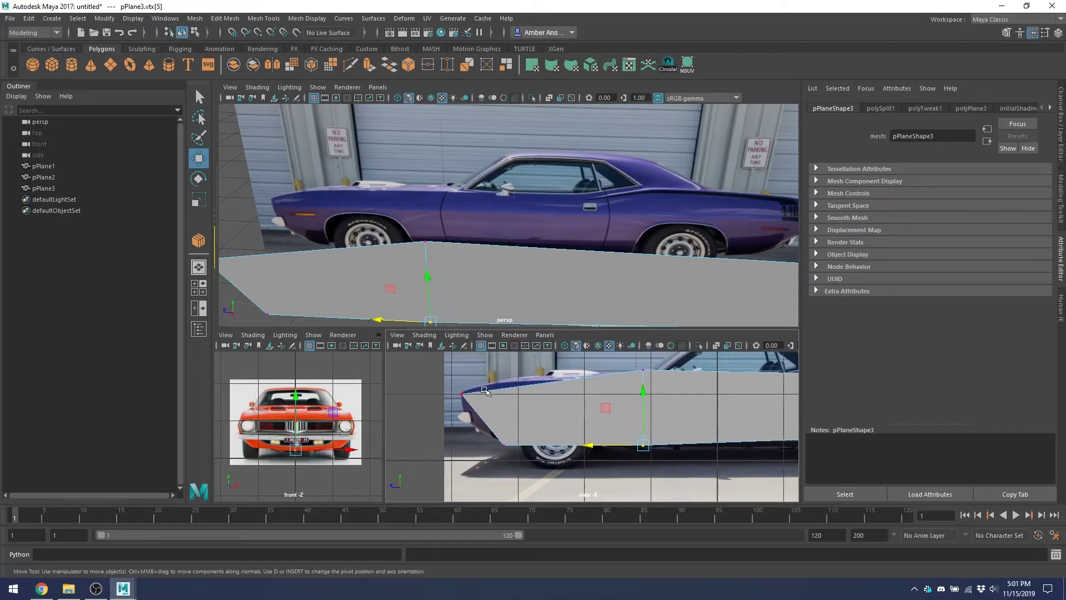
right_click_drag(511, 397, 534, 420)
key("ctrl+z")
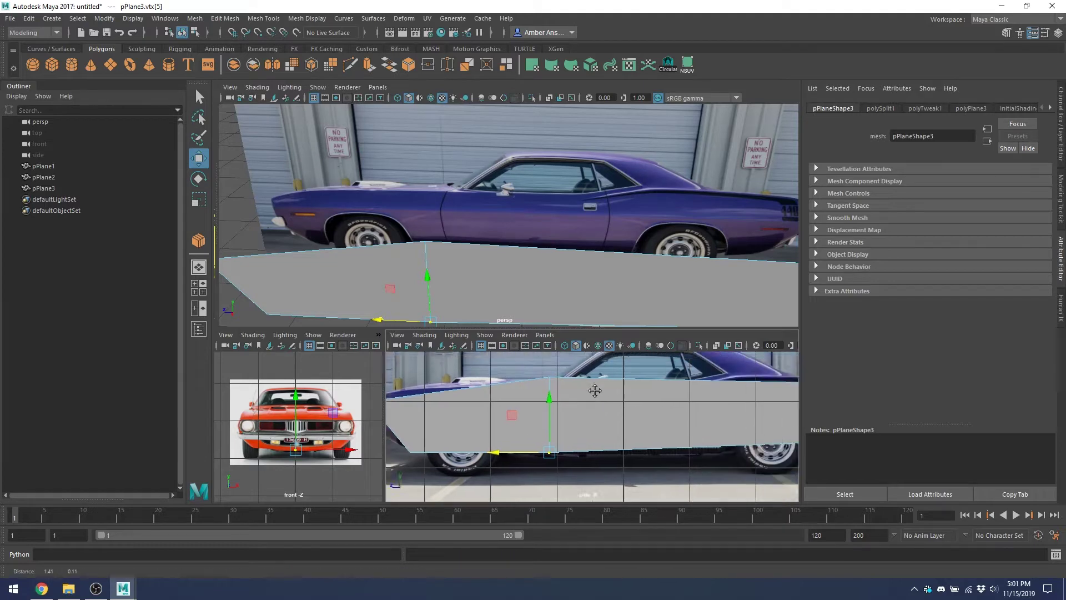
middle_click_drag(706, 393, 533, 399, "alt")
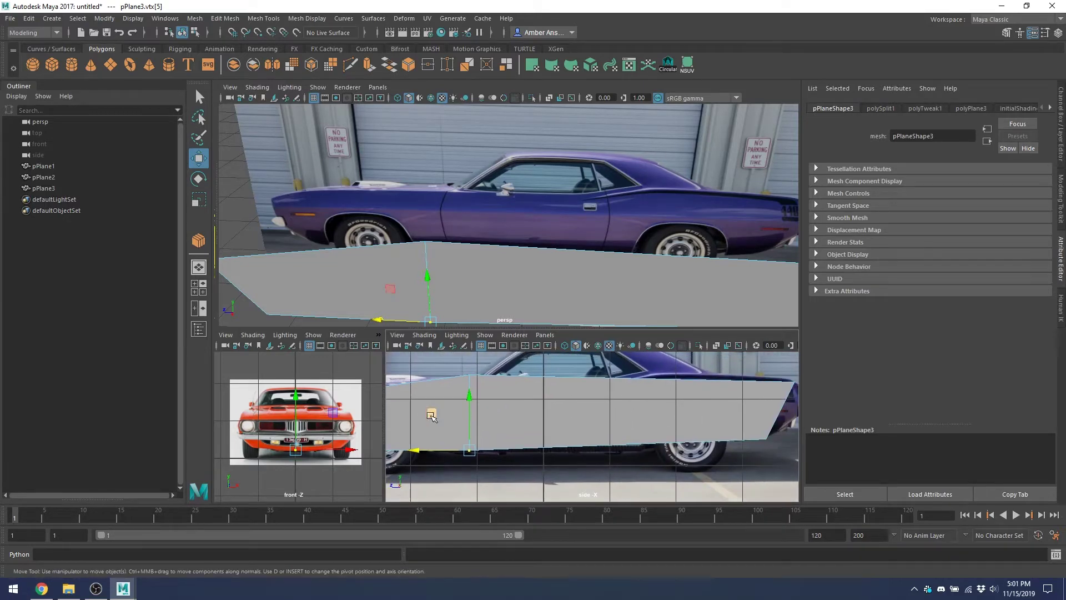
right_click_drag(651, 418, 438, 422, "alt")
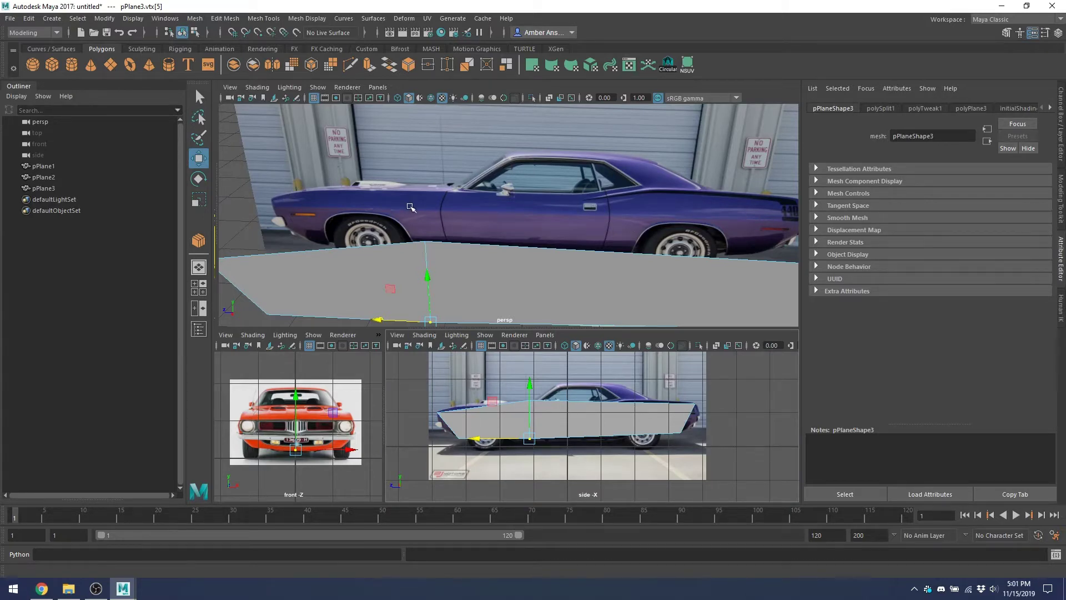
scroll(593, 426, "up", 4)
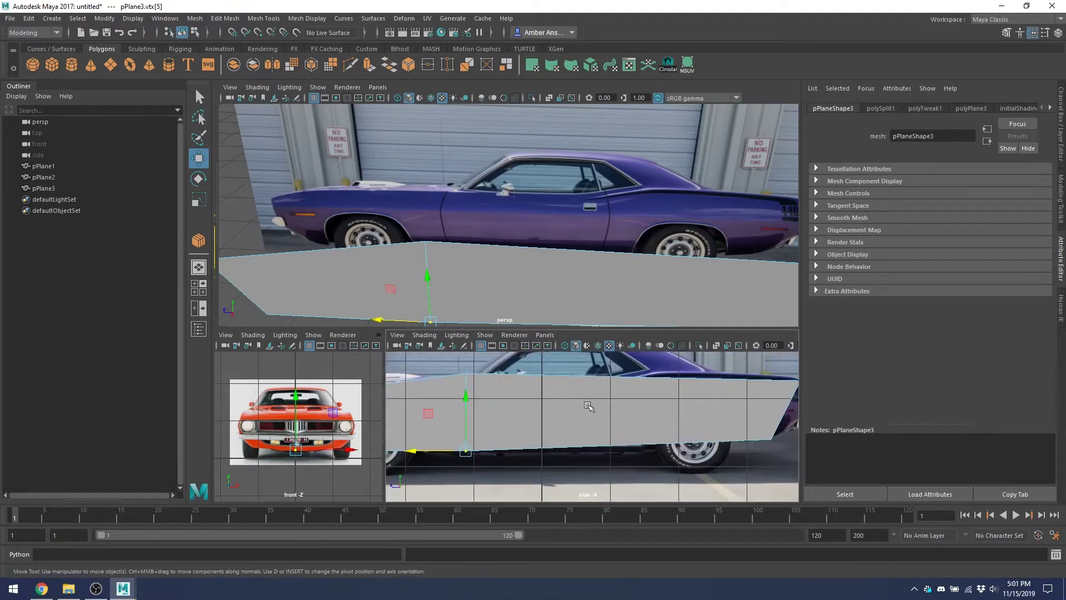
Lower the upper vertex of the windshield edge so the plane's top follows the car's beltline.
right_click_drag(521, 389, 457, 382)
left_click(466, 377)
left_click(462, 392)
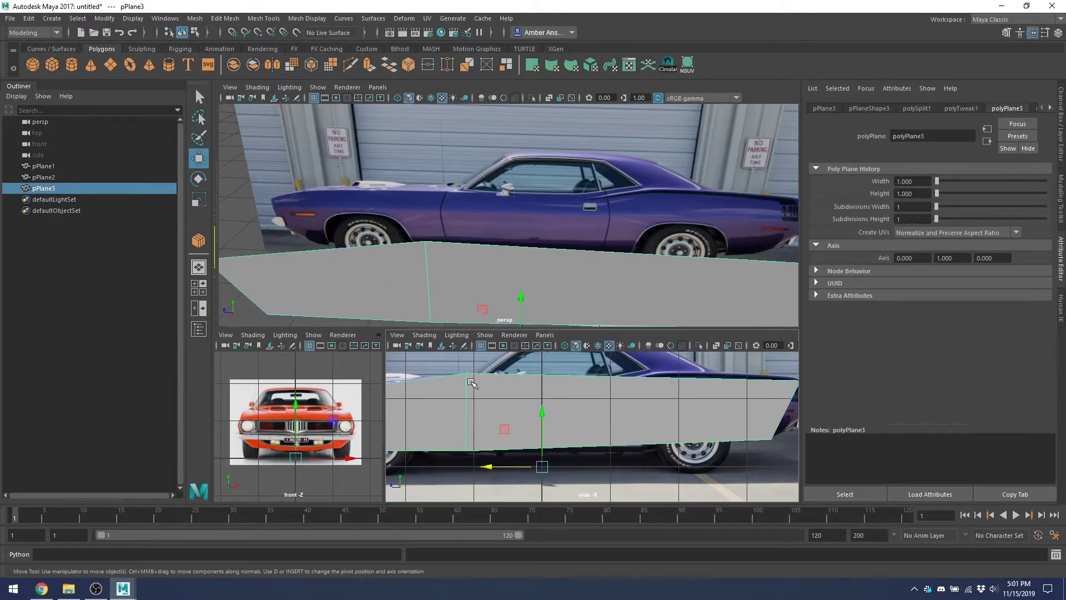
right_click_drag(475, 268, 427, 270)
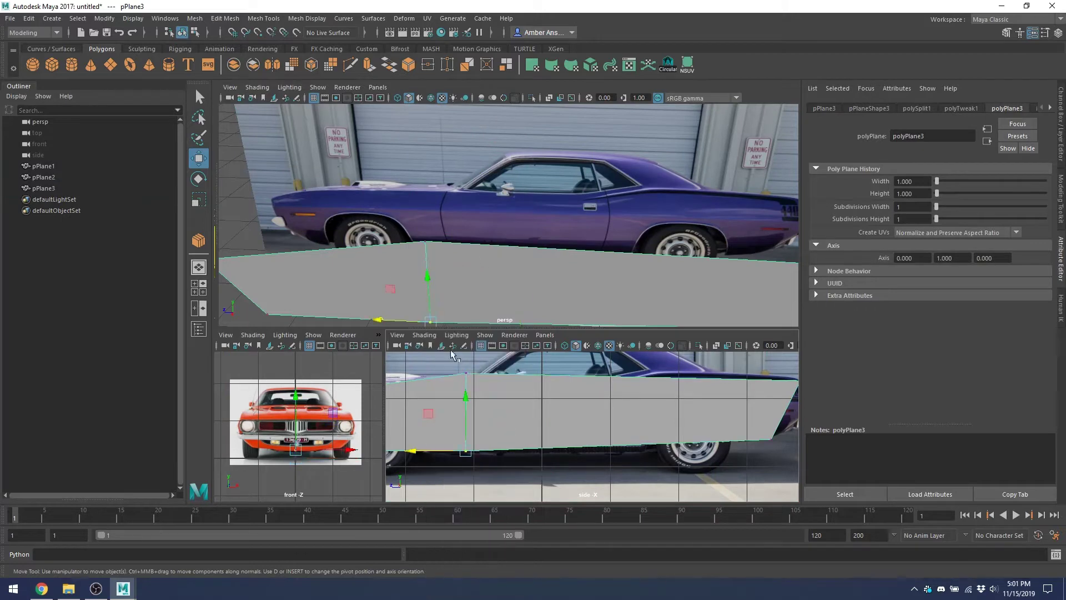
left_click(466, 373)
left_click_drag(466, 354, 469, 368)
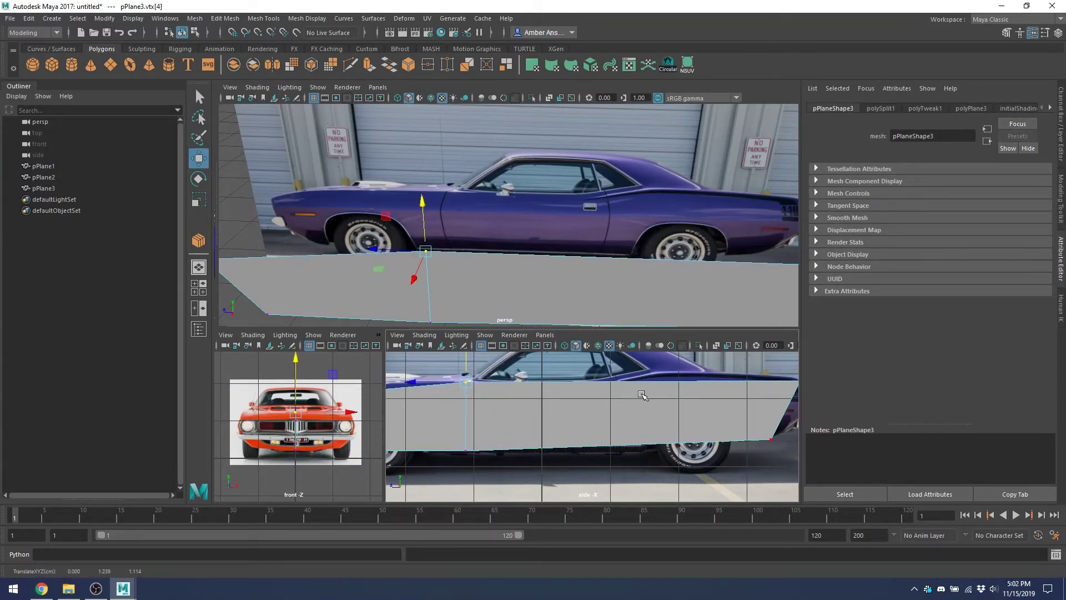
Connect the top and bottom edges of the plane's rear section with a new edge ahead of the rear wheel.
middle_click_drag(642, 394, 511, 391, "alt")
right_click_drag(554, 411, 555, 238)
left_click(555, 379)
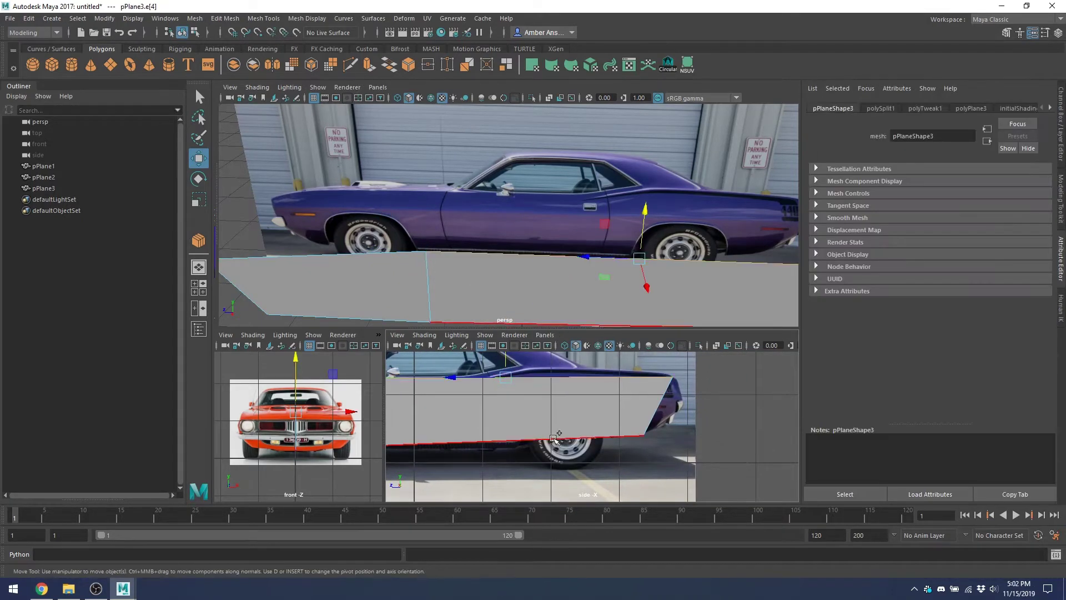
left_click(555, 440, "shift")
right_click_drag(609, 269, 607, 421)
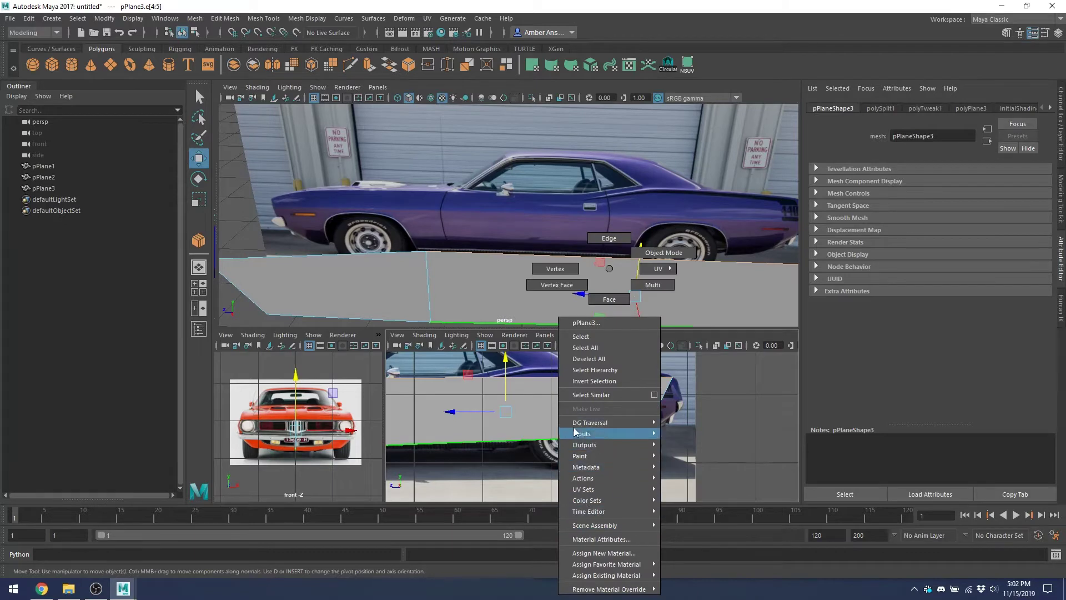
right_click_drag(561, 393, 545, 575, "shift")
key("w")
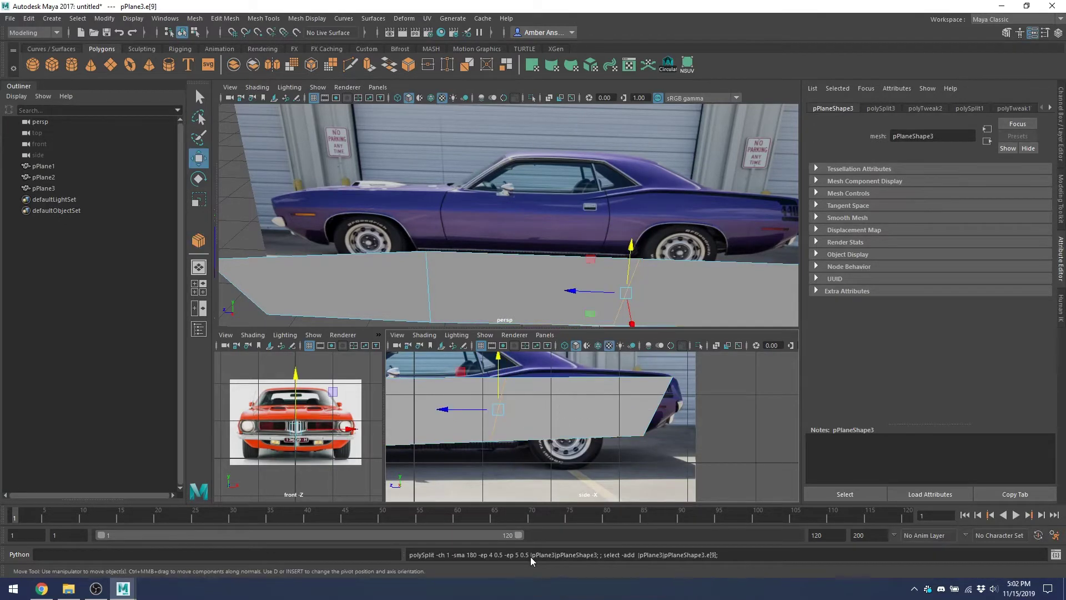
Move the new edge's upper vertex up and back to the side window's rear corner and its lower vertex back beneath it.
right_click_drag(565, 268, 511, 268)
left_click_drag(520, 394, 503, 373)
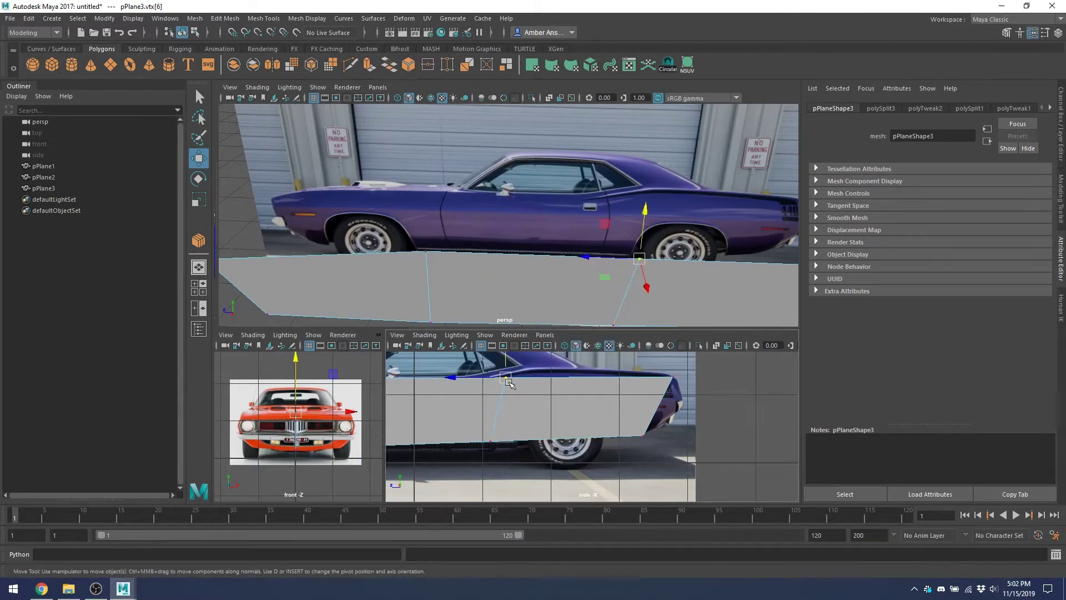
right_click_drag(502, 388, 519, 433)
middle_click_drag(520, 433, 549, 469, "alt")
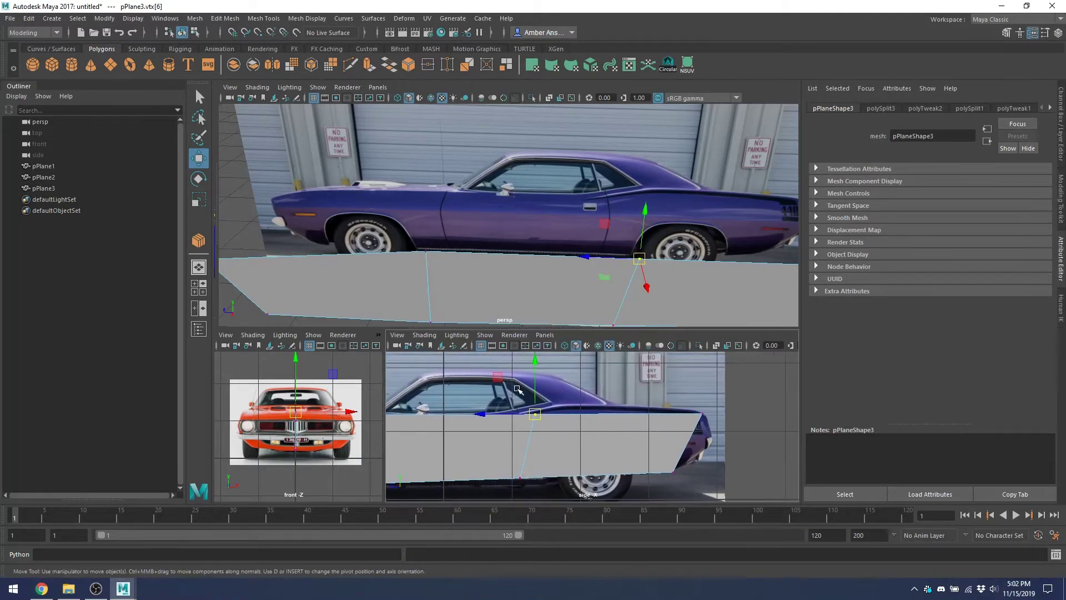
mouse_move(503, 377)
left_mouse_down()
mouse_move(531, 379)
mouse_move(517, 366)
left_mouse_up()
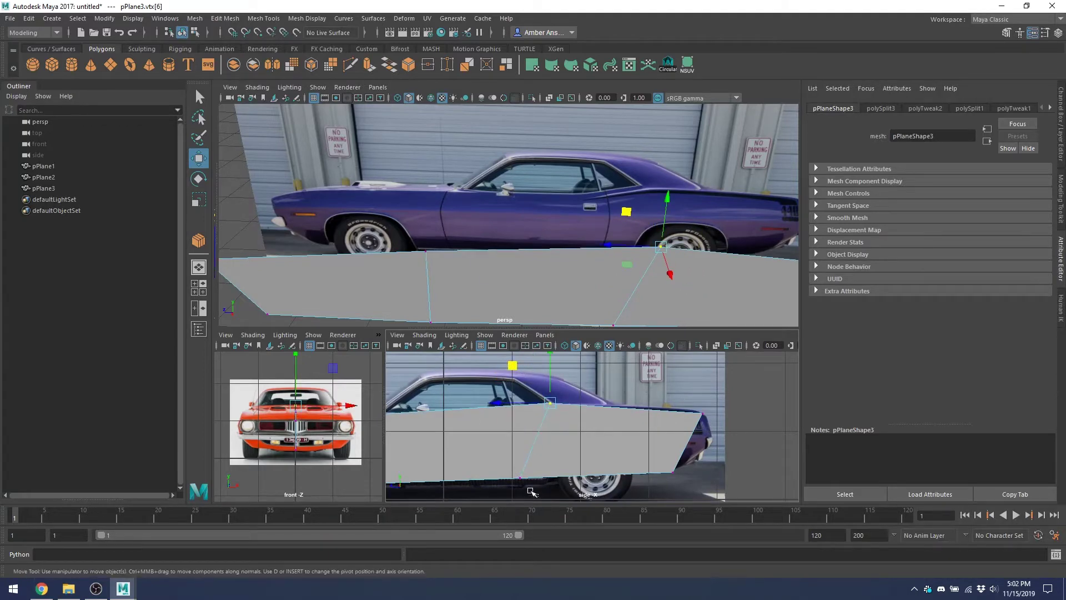
left_click_drag(535, 497, 516, 451)
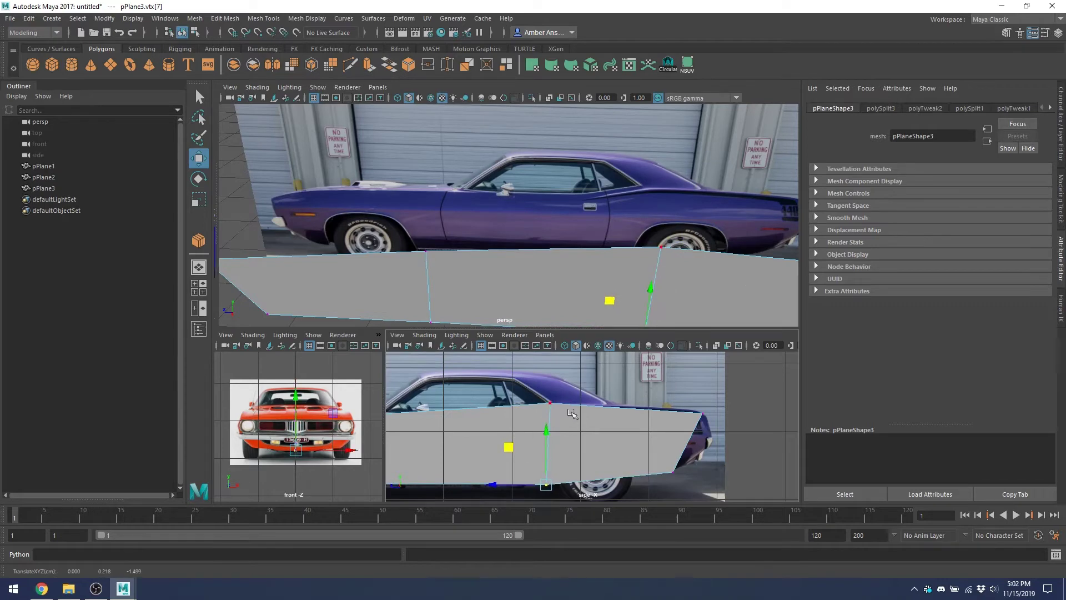
Examine the three-section profile against the side reference and from an angled perspective view.
scroll(515, 451, "down", 4)
middle_click_drag(564, 412, 596, 395, "alt")
scroll(578, 410, "up", 5)
scroll(567, 395, "down", 4)
scroll(548, 413, "up", 4)
scroll(533, 387, "up", 1)
scroll(543, 398, "down", 5)
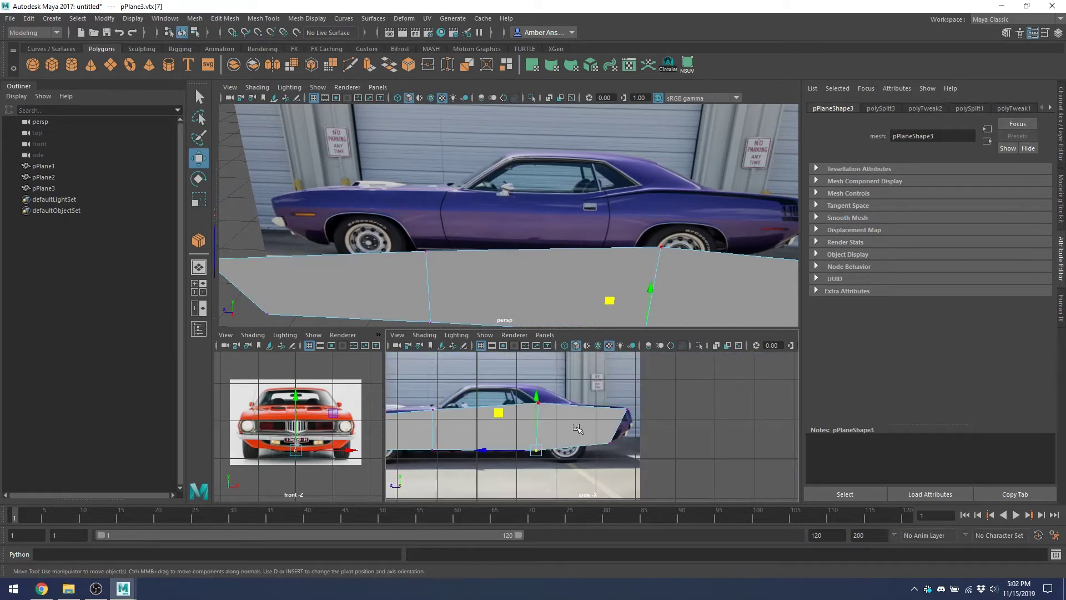
right_click_drag(589, 416, 577, 271)
scroll(561, 389, "down", 3)
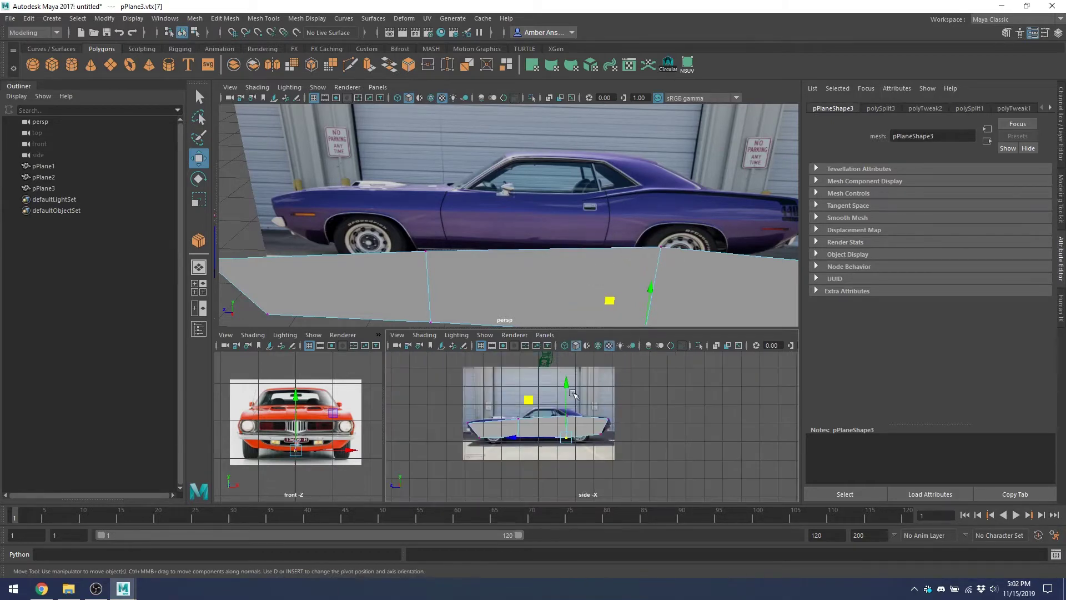
scroll(534, 296, "down", 2)
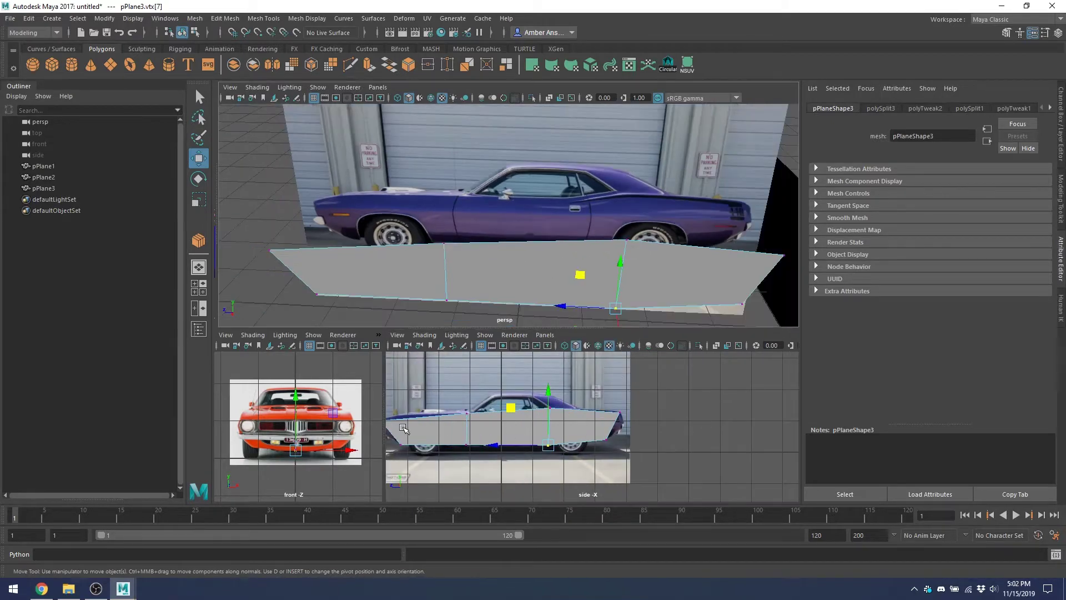
left_click_drag(514, 244, 637, 283, "alt")
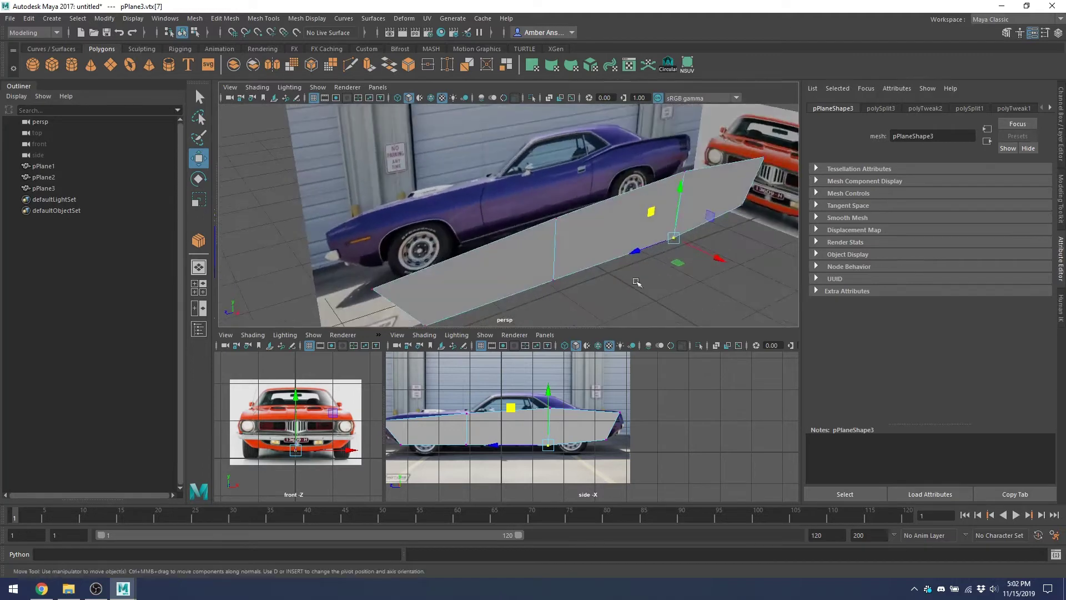
Select all three faces of the profile plane in the perspective view.
right_click_drag(641, 292, 638, 239)
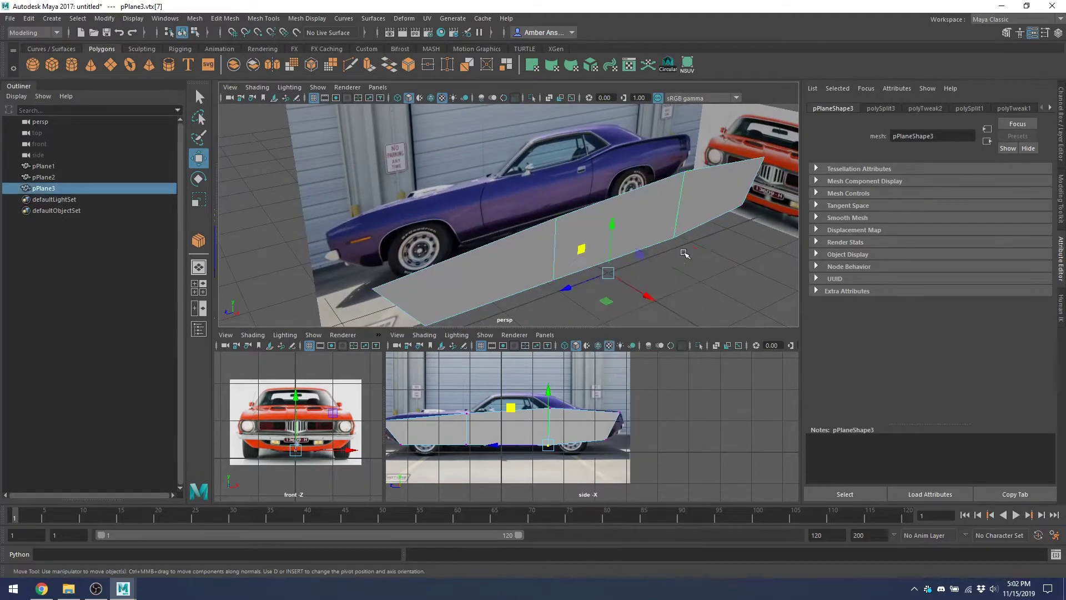
mouse_move(622, 236)
left_mouse_down("alt")
mouse_move(613, 257)
mouse_move(569, 248)
mouse_move(605, 234)
mouse_move(622, 241)
left_mouse_up("alt")
right_click_drag(622, 241, 621, 271)
left_click(595, 174)
left_click(554, 194, "shift")
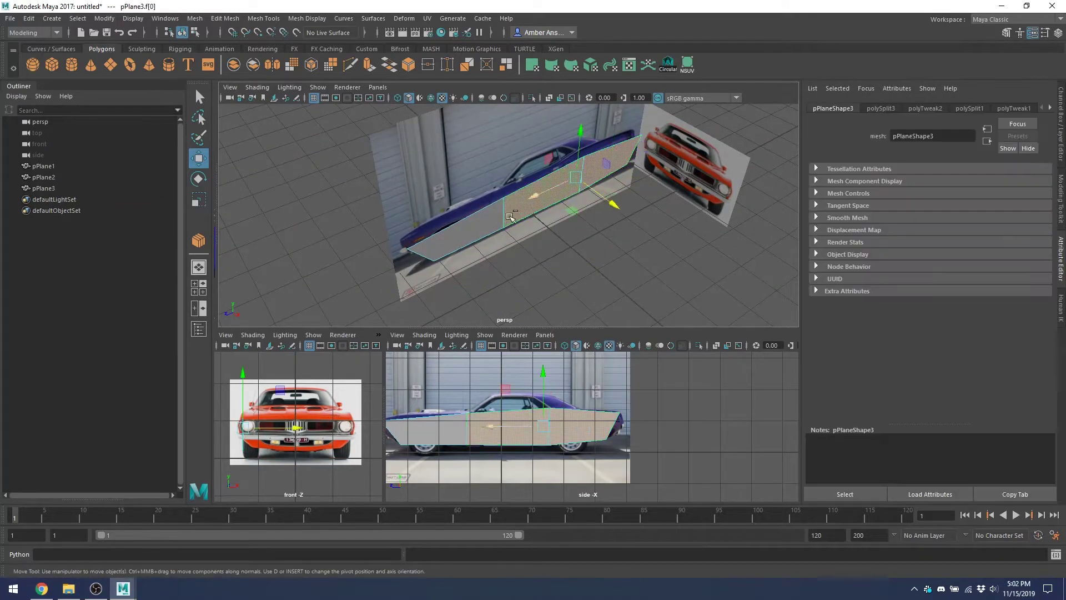
left_click(497, 222, "shift")
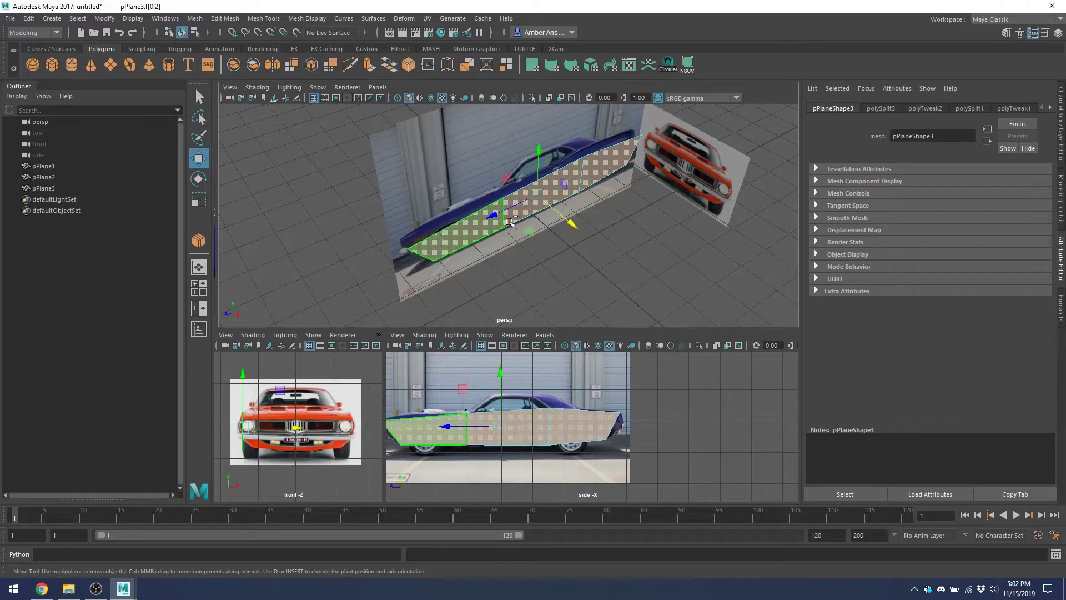
right_click(369, 62)
left_click(386, 65)
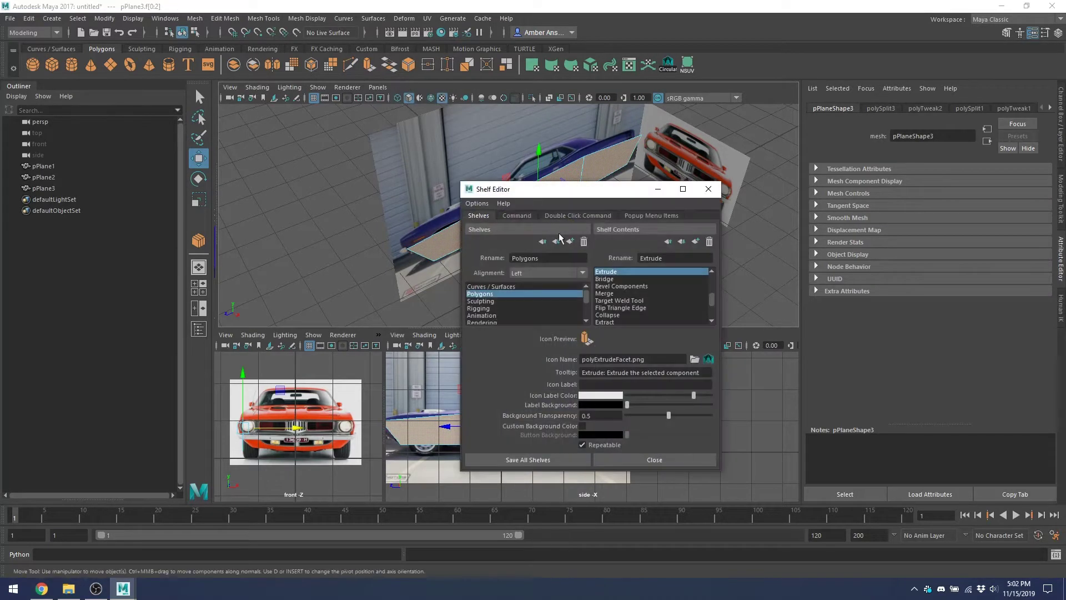
left_click(666, 460)
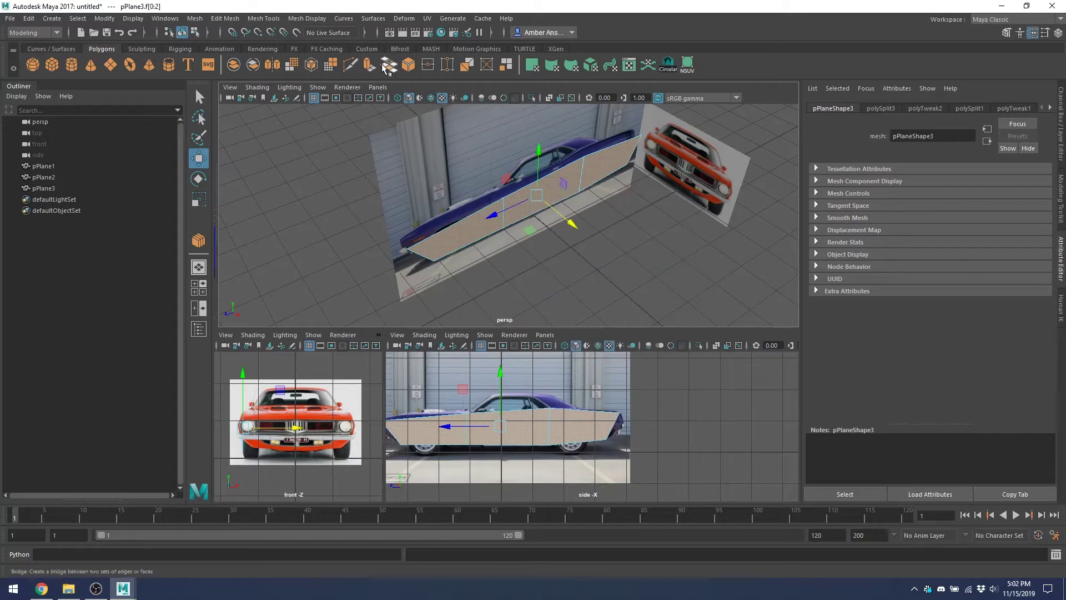
Extrude the selected faces across the car's width with a local Z translation of about 2.9.
key("ctrl+e")
left_click_drag(602, 237, 660, 221, "alt")
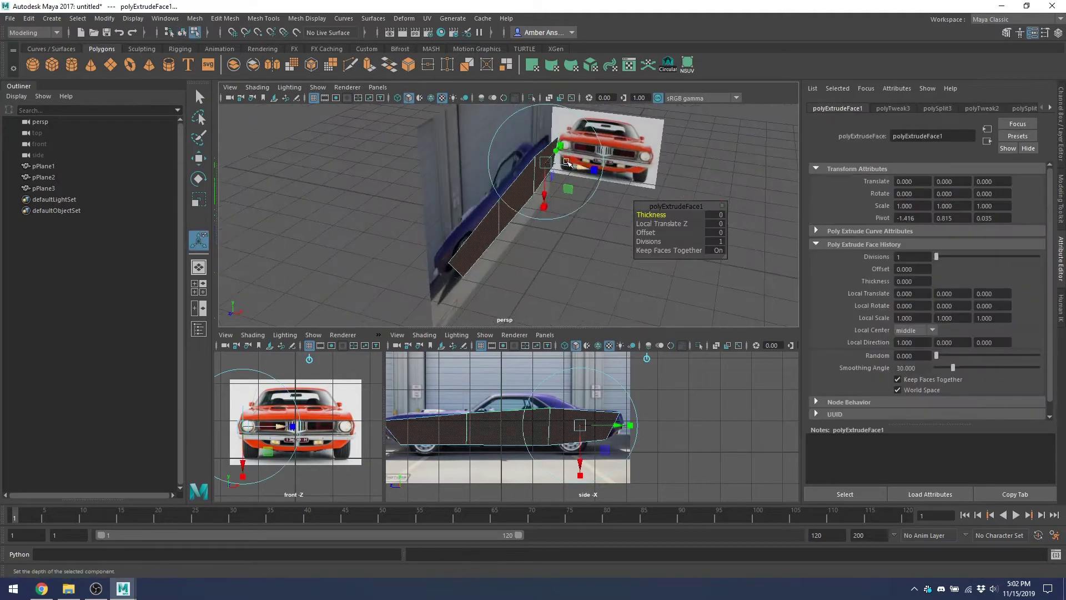
left_click_drag(576, 166, 675, 181)
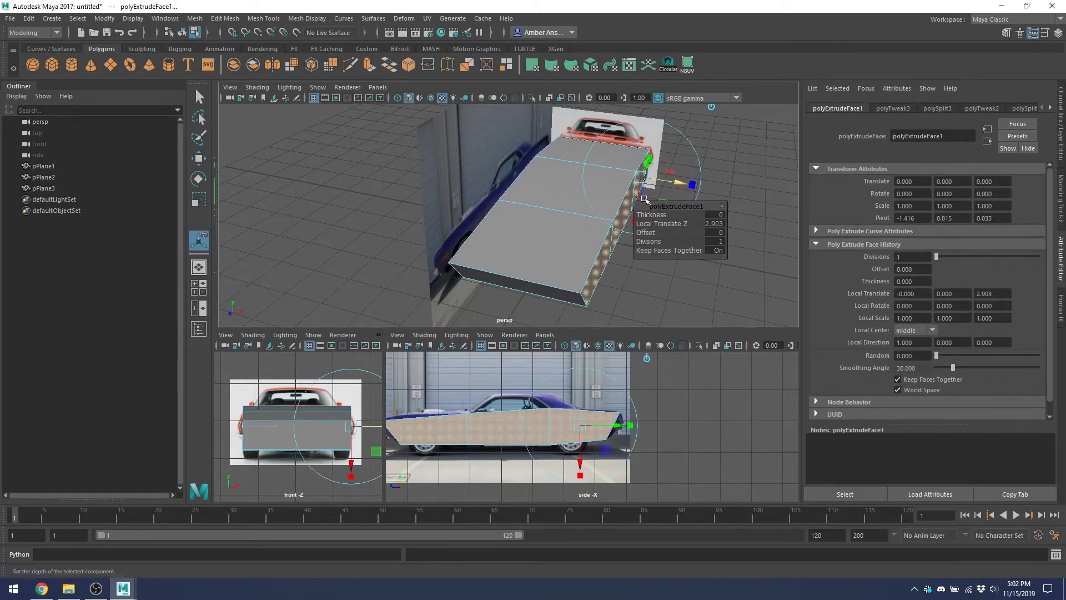
Widen the front view, deselect the extruded faces, and examine the body's width against the front reference.
scroll(286, 422, "up", 5)
scroll(291, 415, "down", 10)
scroll(294, 409, "up", 7)
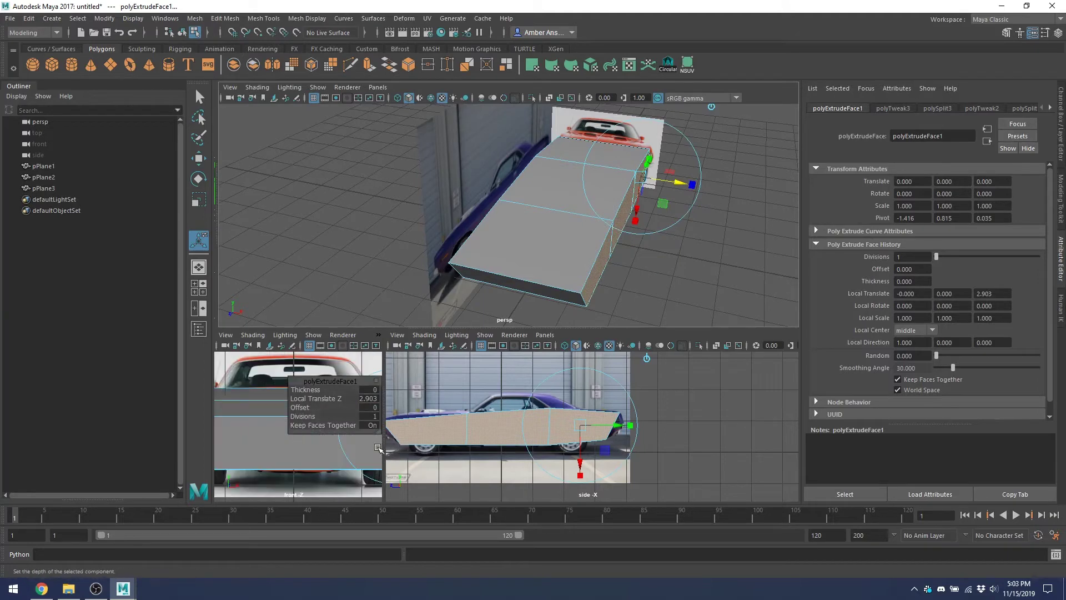
left_click_drag(384, 449, 488, 452)
scroll(364, 384, "down", 8)
scroll(365, 408, "up", 4)
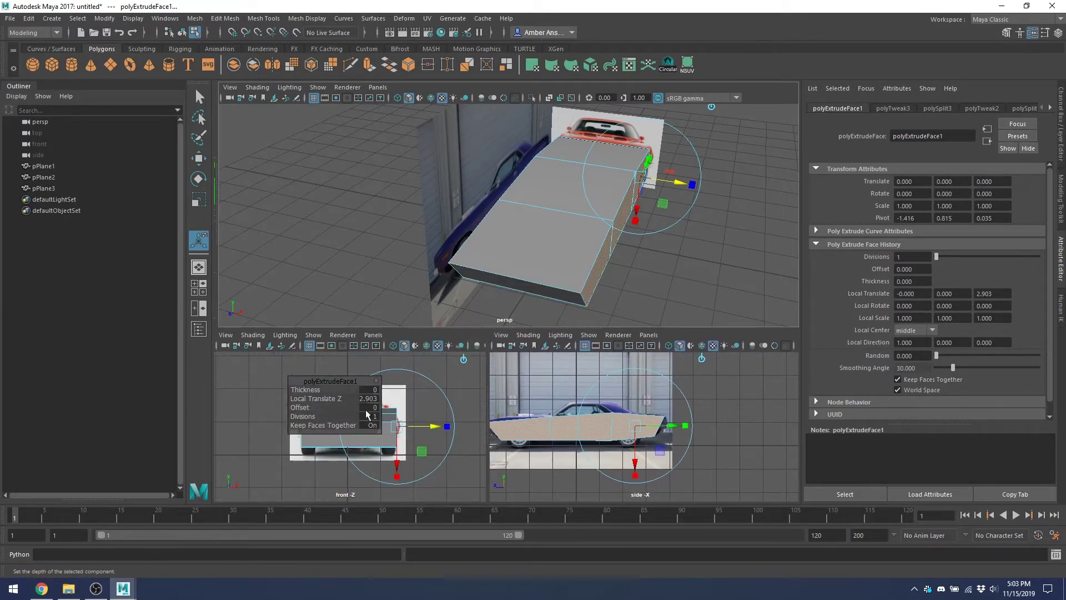
left_click(426, 397)
scroll(373, 425, "up", 4)
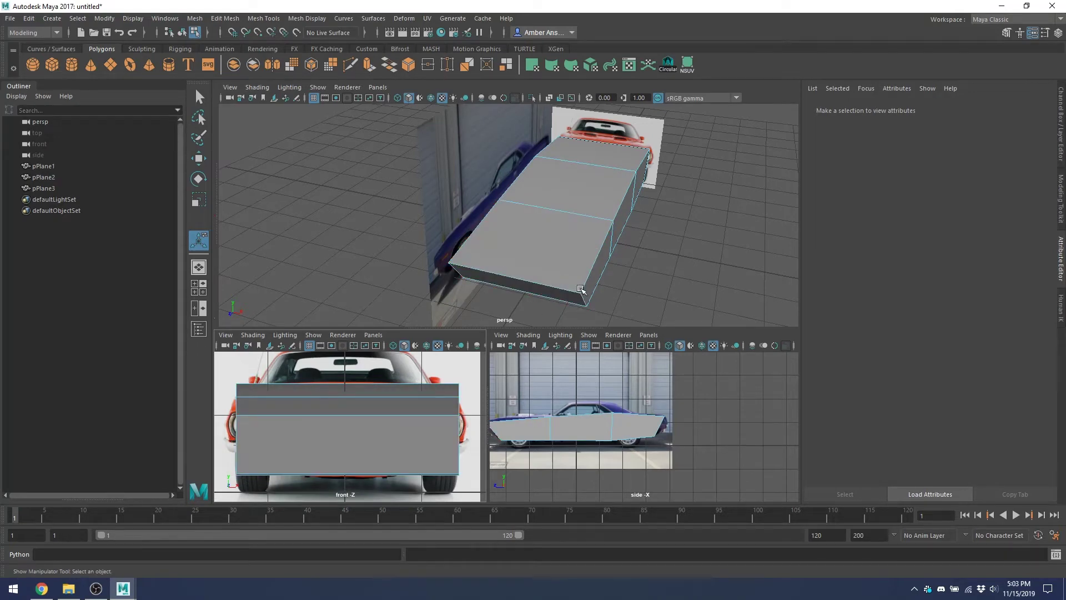
Pull the nose's upper outer corner vertex outward in the front view to meet the fender line of the front reference.
left_click(347, 435)
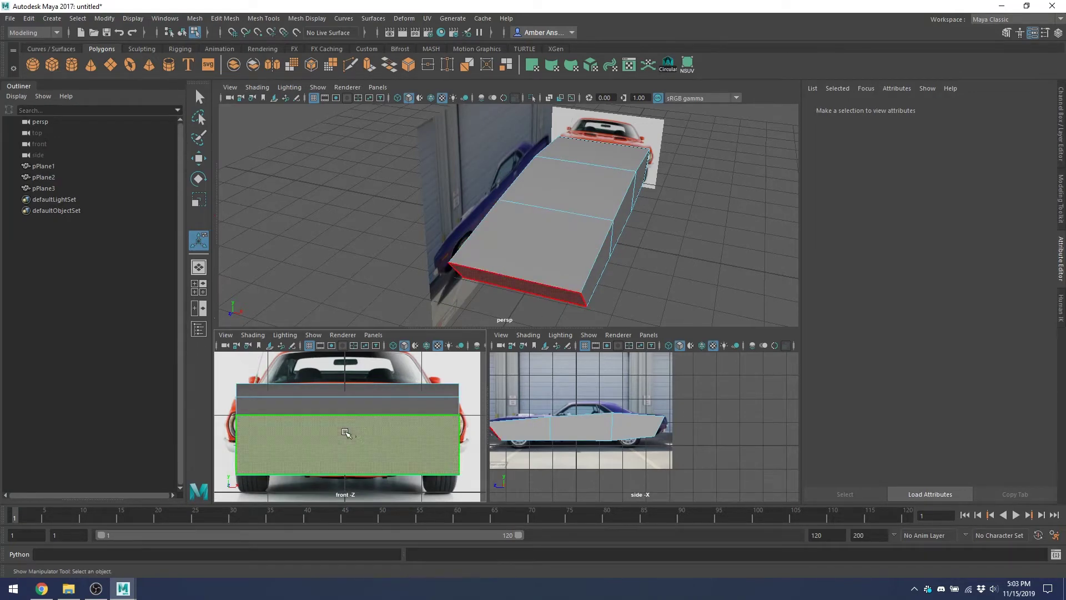
right_click(461, 429)
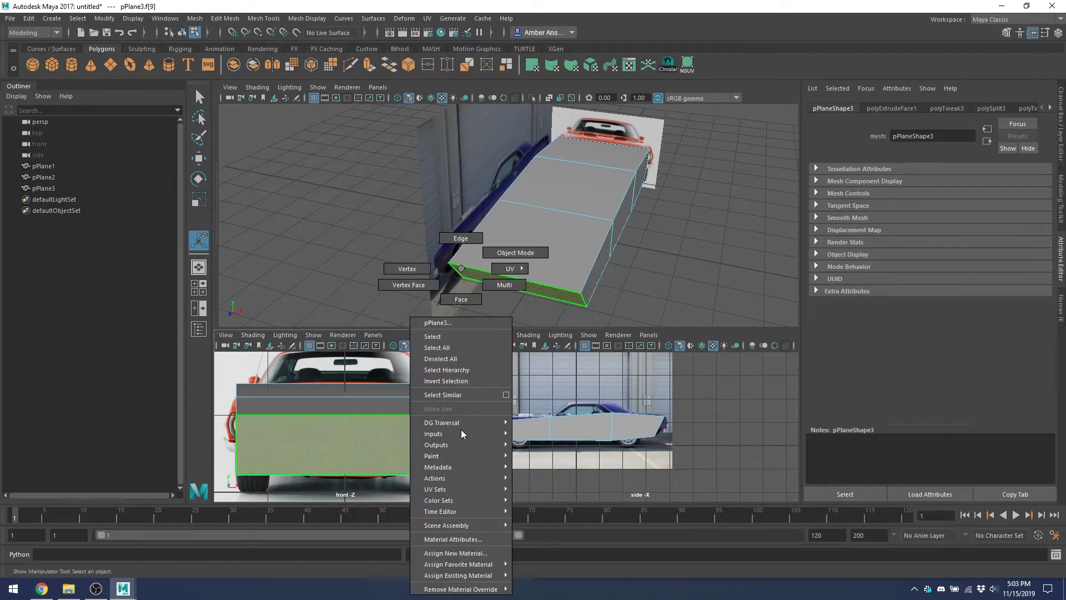
left_click(427, 271)
left_click_drag(441, 404, 442, 405)
key("w")
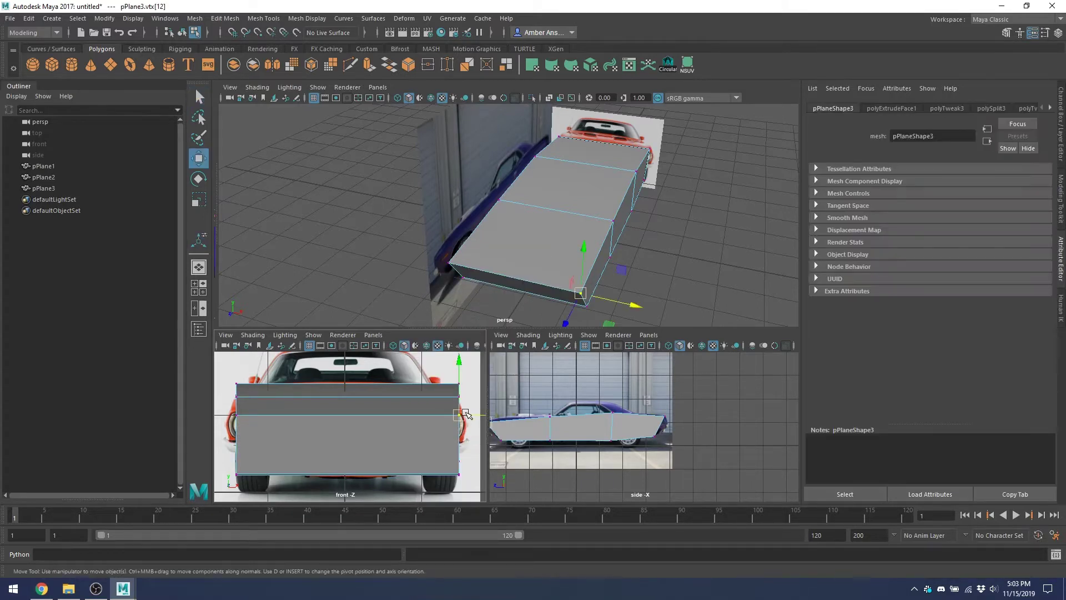
scroll(438, 429, "down", 5)
middle_click_drag(437, 429, 425, 429, "alt")
scroll(392, 430, "up", 4)
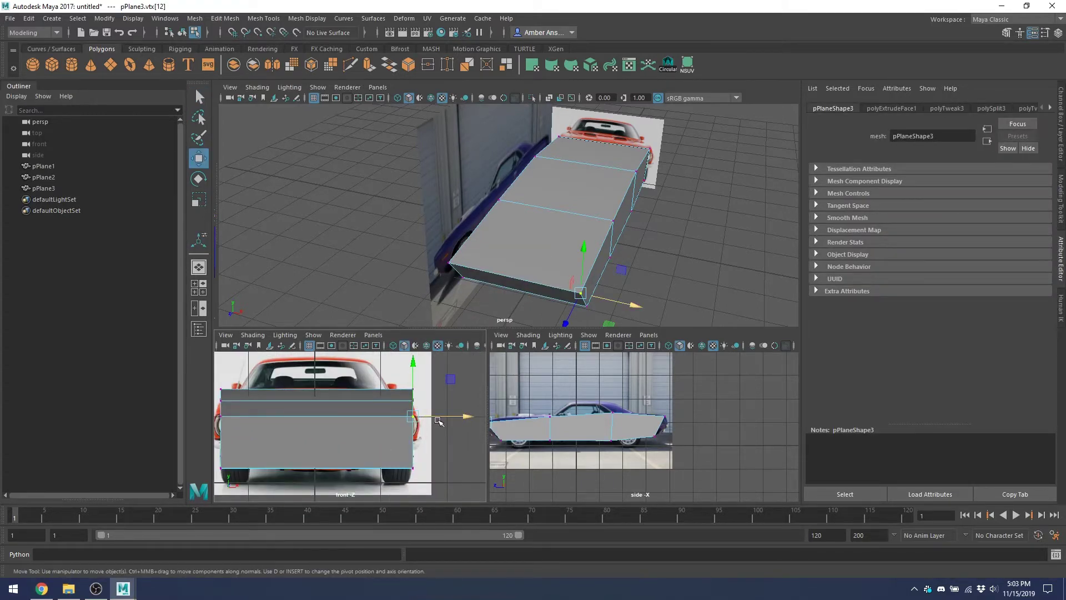
left_click_drag(438, 421, 449, 419)
left_click(449, 389)
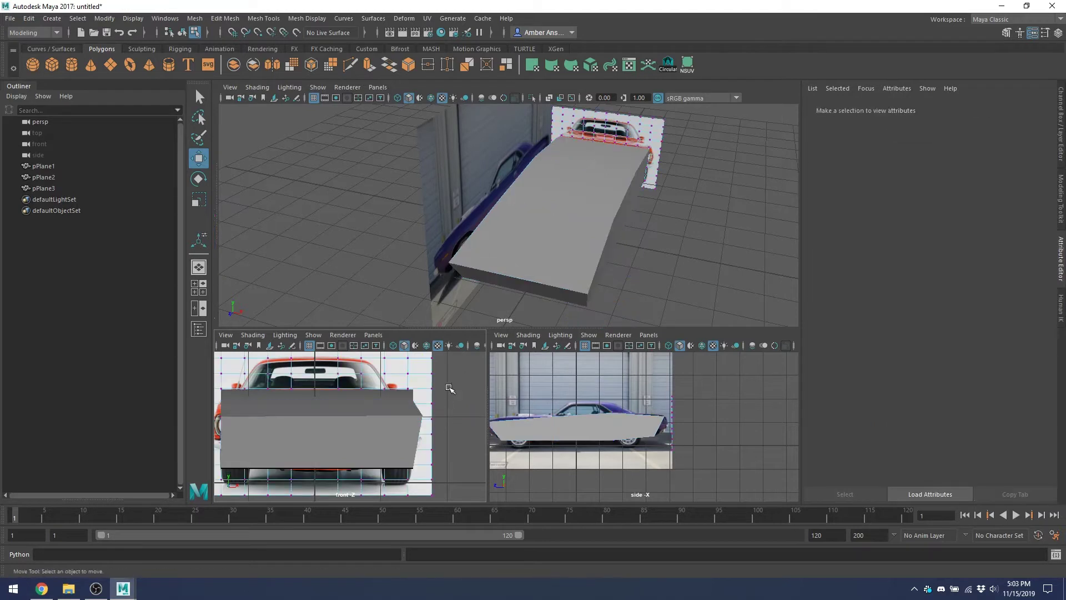
key("ctrl+z")
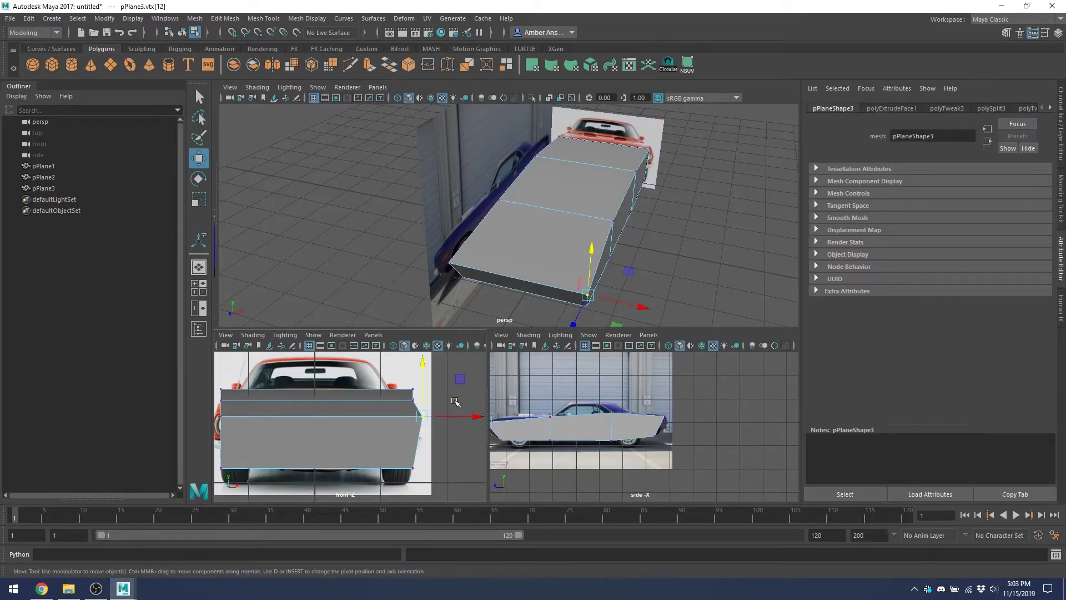
Shift the body's upper side vertices behind the nose corner slightly inward in the front view.
left_click(448, 400)
left_click(411, 399)
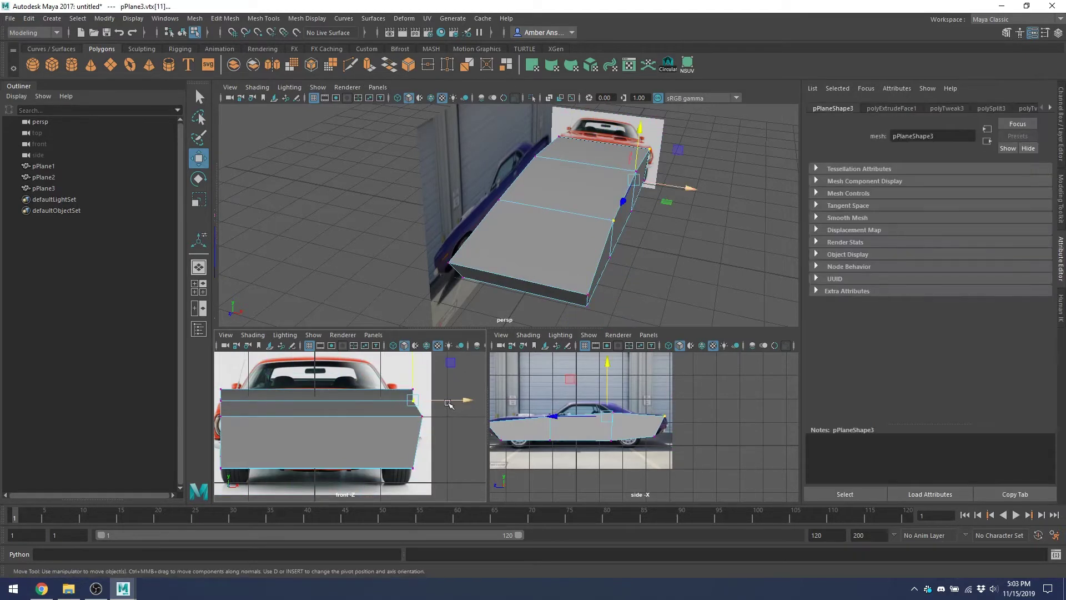
left_click(448, 380)
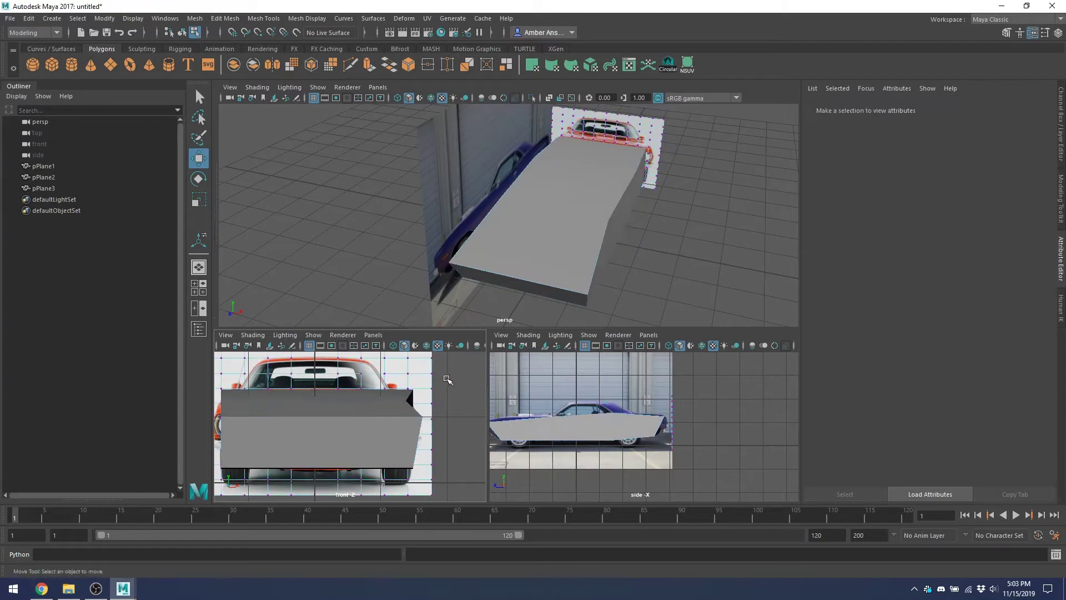
left_click(407, 414)
key("ctrl+z")
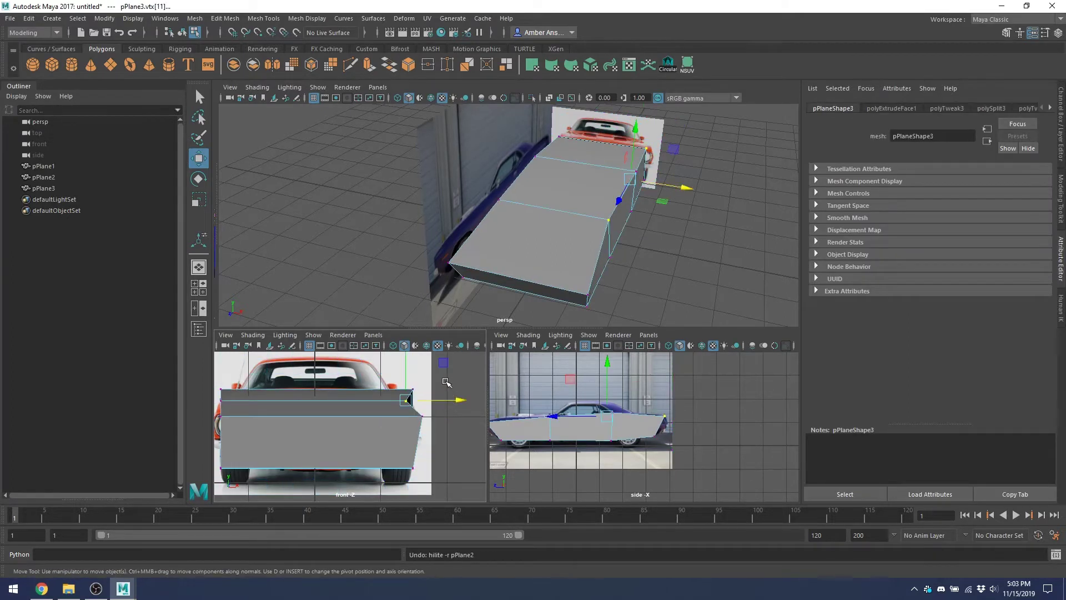
Move the topmost side vertices and the bottom row of side vertices inward to taper the body against the front reference.
left_click(411, 389)
left_click_drag(449, 389, 429, 387)
left_click_drag(440, 479, 439, 452)
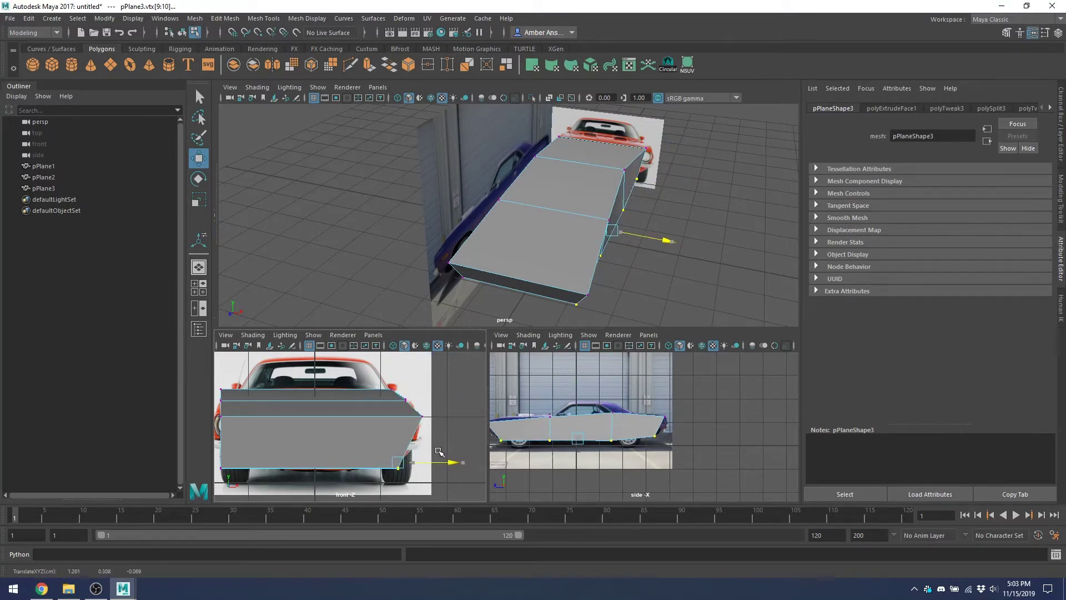
Examine the tapered side in perspective and consult the Plymouth Barracuda photos in the browser.
left_click_drag(689, 186, 567, 177, "alt")
left_click_drag(626, 218, 579, 224, "alt")
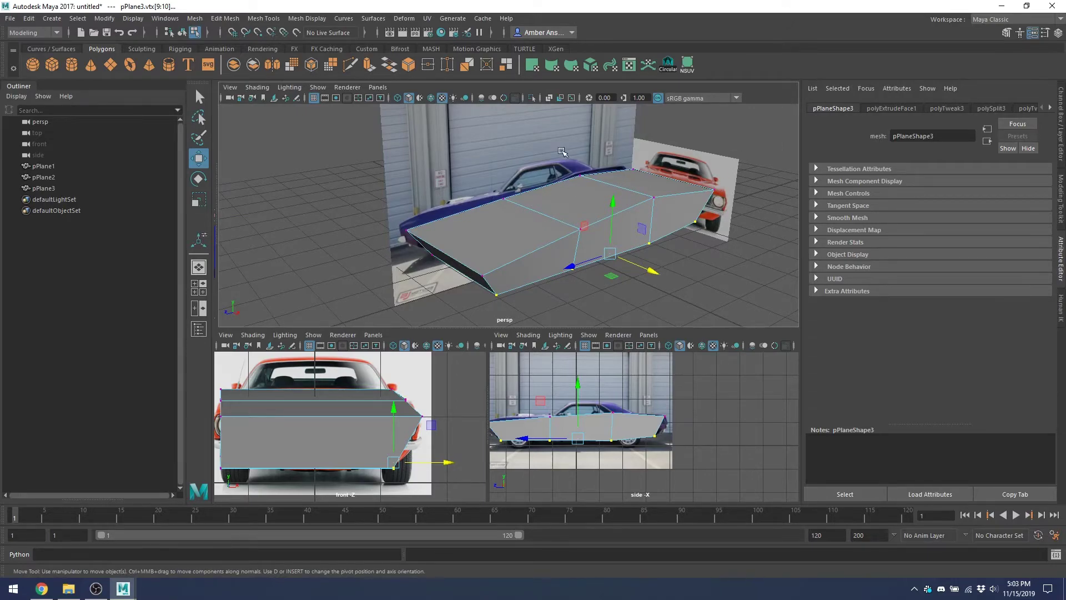
key("alt+Tab")
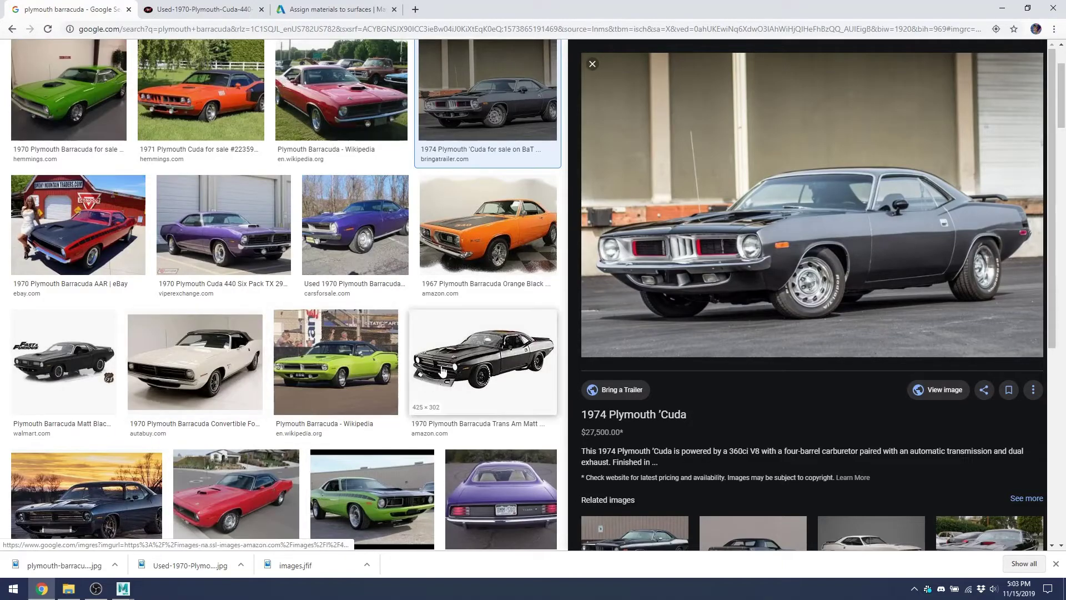
key("alt+Tab")
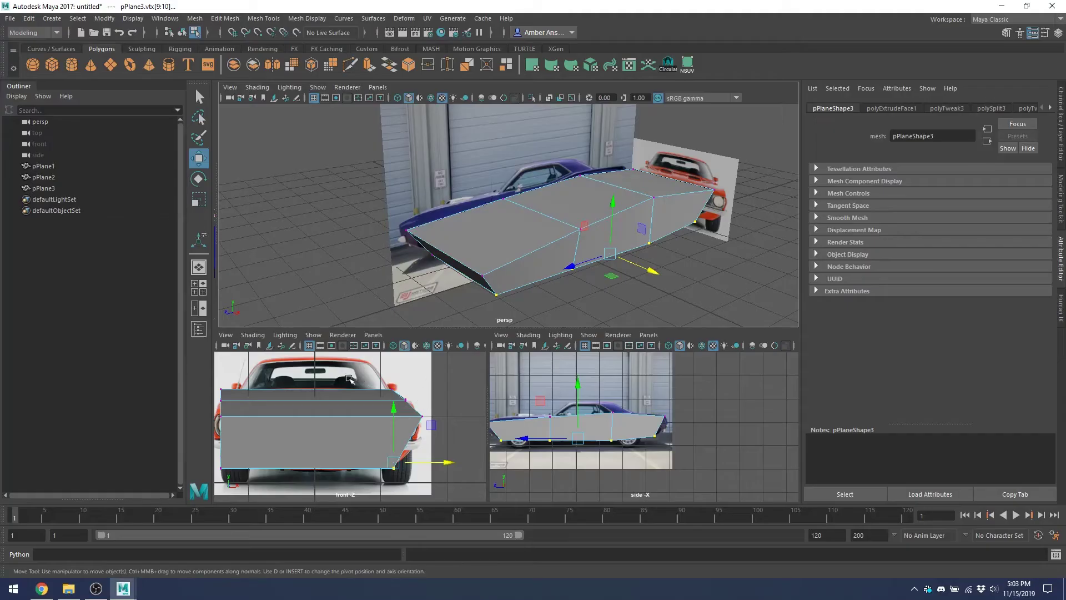
left_click(95, 588)
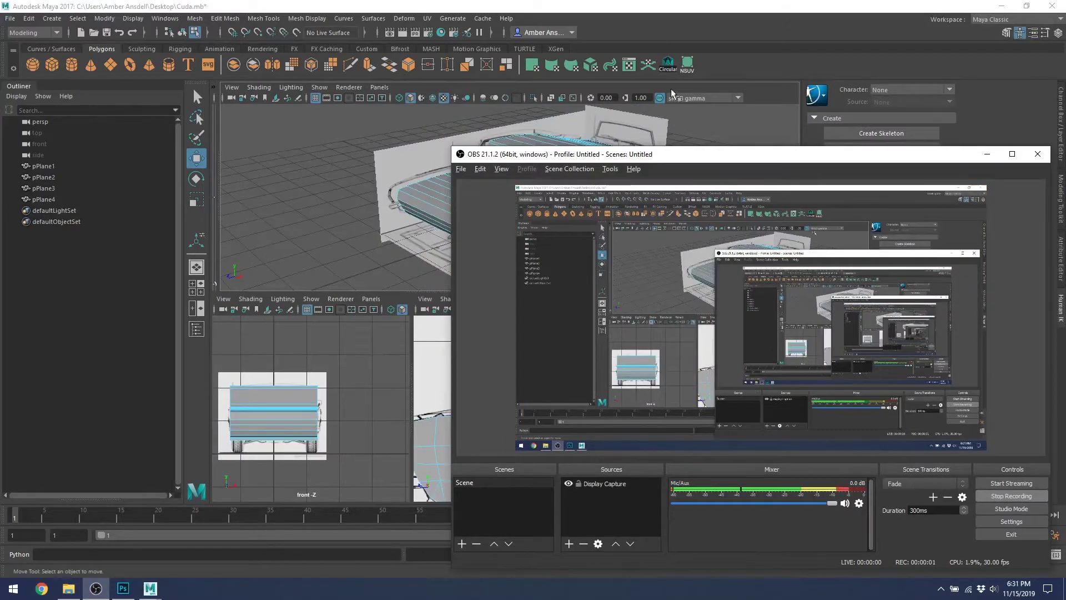
left_click(640, 10)
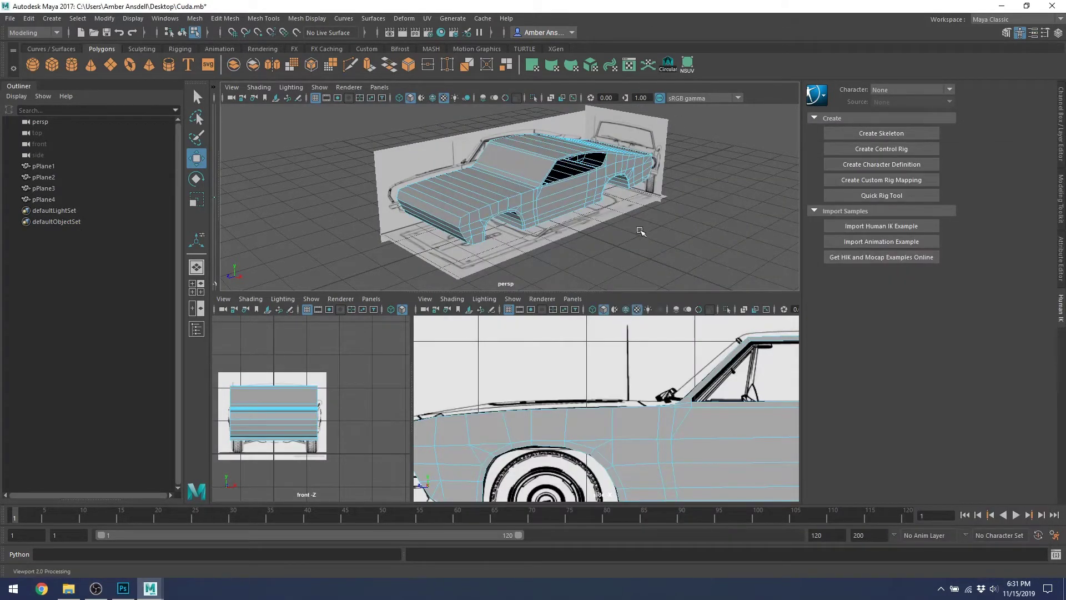
Turn on X-ray display and examine the detailed car body against the side, front and top blueprints.
left_click_drag(636, 222, 572, 165, "alt")
key("alt+x")
scroll(602, 222, "up", 5)
scroll(536, 183, "down", 5)
left_click_drag(528, 219, 520, 178, "alt")
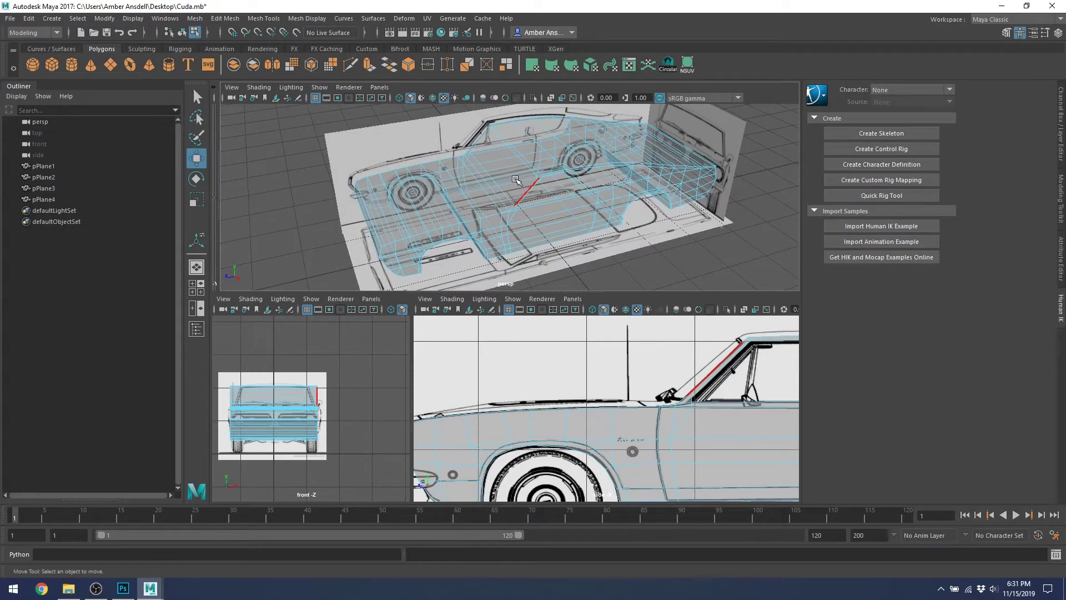
left_click_drag(580, 177, 723, 149, "alt")
scroll(598, 155, "up", 5)
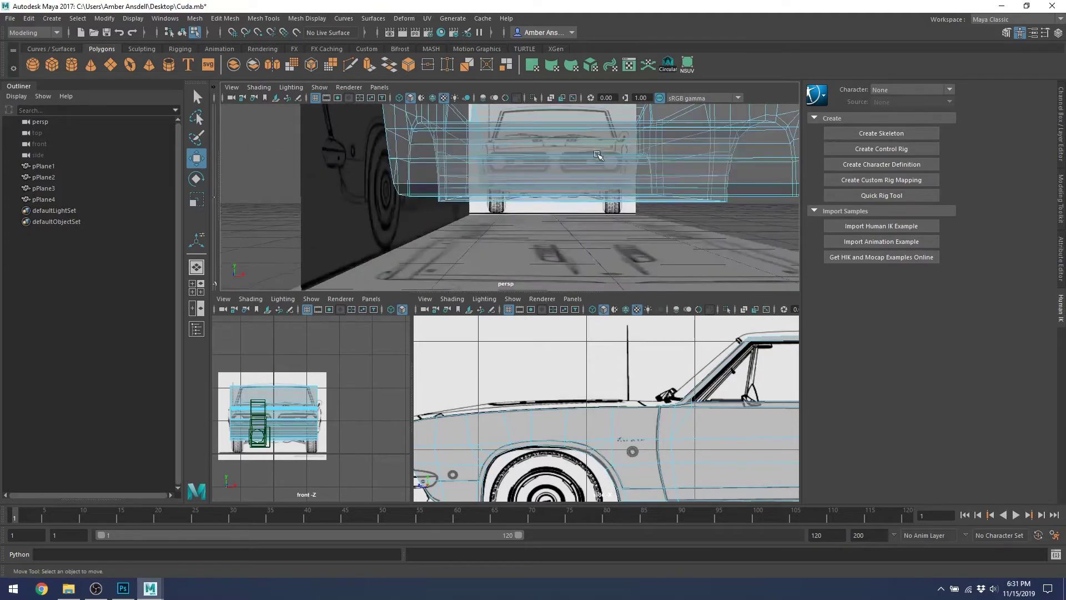
mouse_move(597, 155)
left_mouse_down("alt")
mouse_move(369, 183)
mouse_move(472, 213)
mouse_move(609, 150)
left_mouse_up("alt")
left_click_drag(751, 162, 566, 127, "alt")
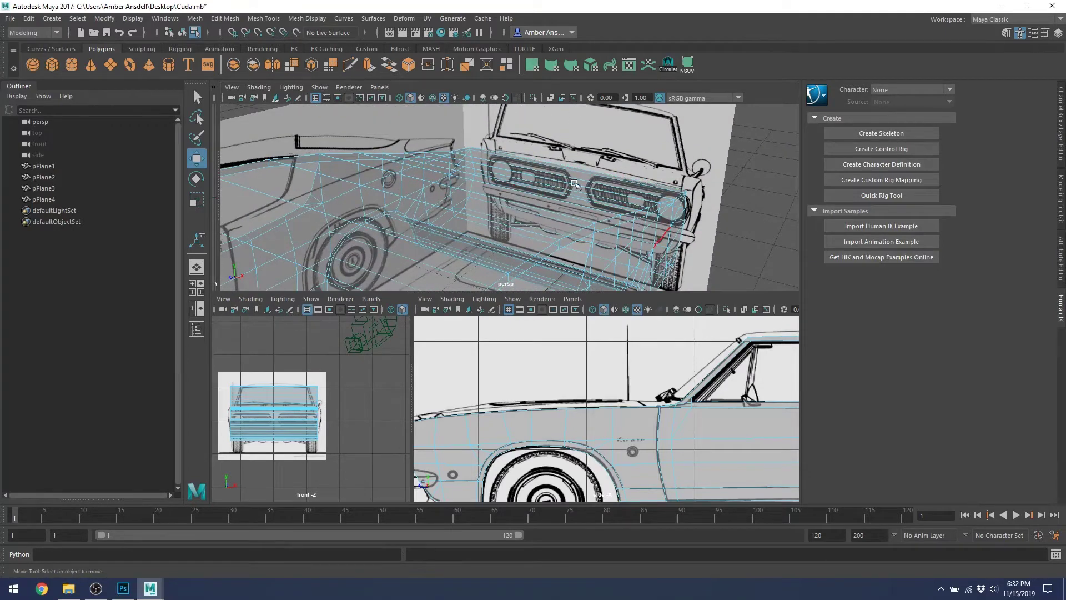
Show the body's vertices and examine the roof and rear quarter against the side blueprint.
right_click_drag(613, 145, 577, 144)
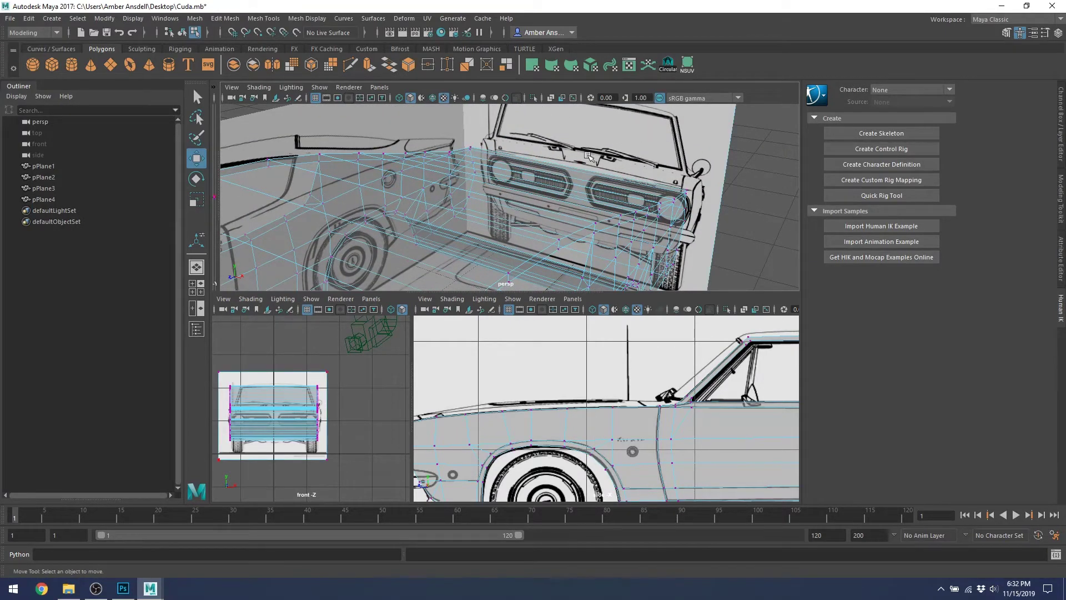
scroll(589, 160, "down", 4)
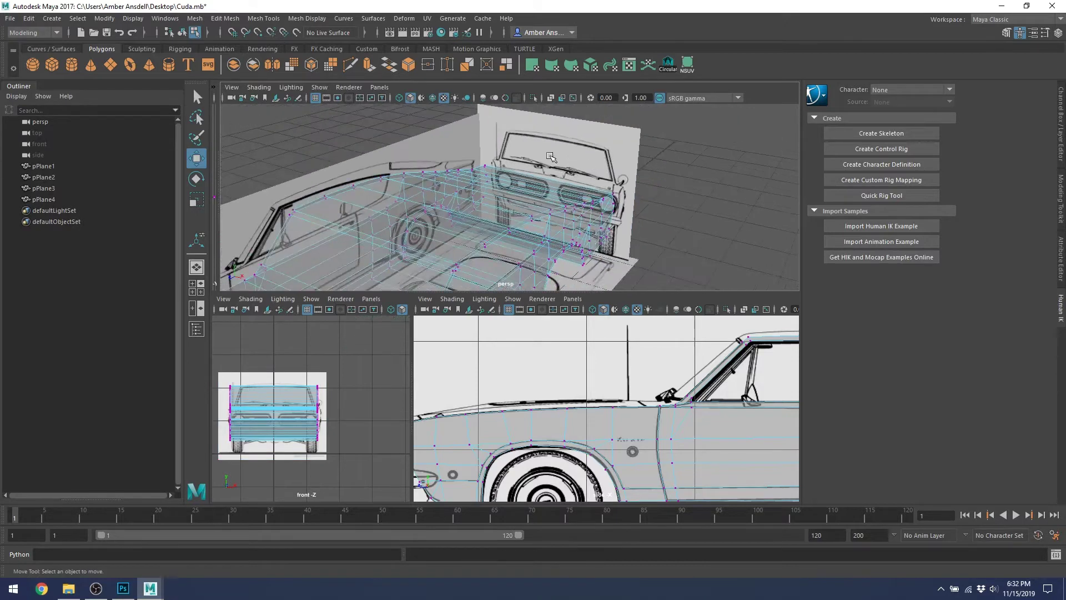
scroll(622, 203, "down", 2)
left_click_drag(618, 205, 582, 208, "alt")
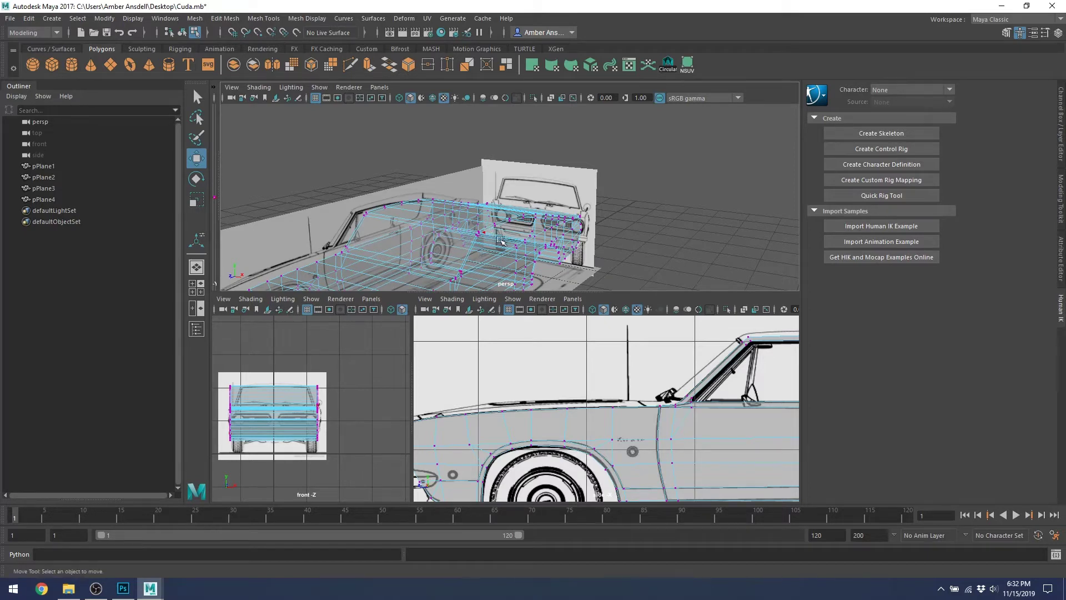
scroll(307, 406, "up", 5)
middle_click_drag(312, 412, 367, 419, "alt")
scroll(367, 418, "down", 6)
left_click_drag(461, 233, 533, 216, "alt")
scroll(412, 205, "up", 3)
scroll(603, 345, "down", 4)
scroll(597, 389, "up", 6)
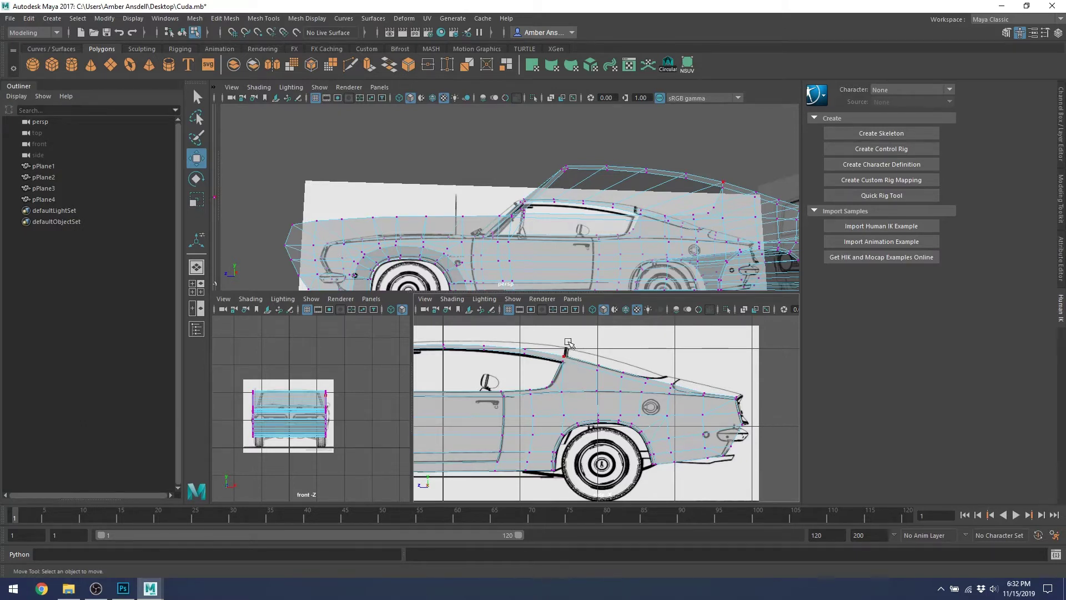
left_click_drag(617, 197, 549, 269, "alt")
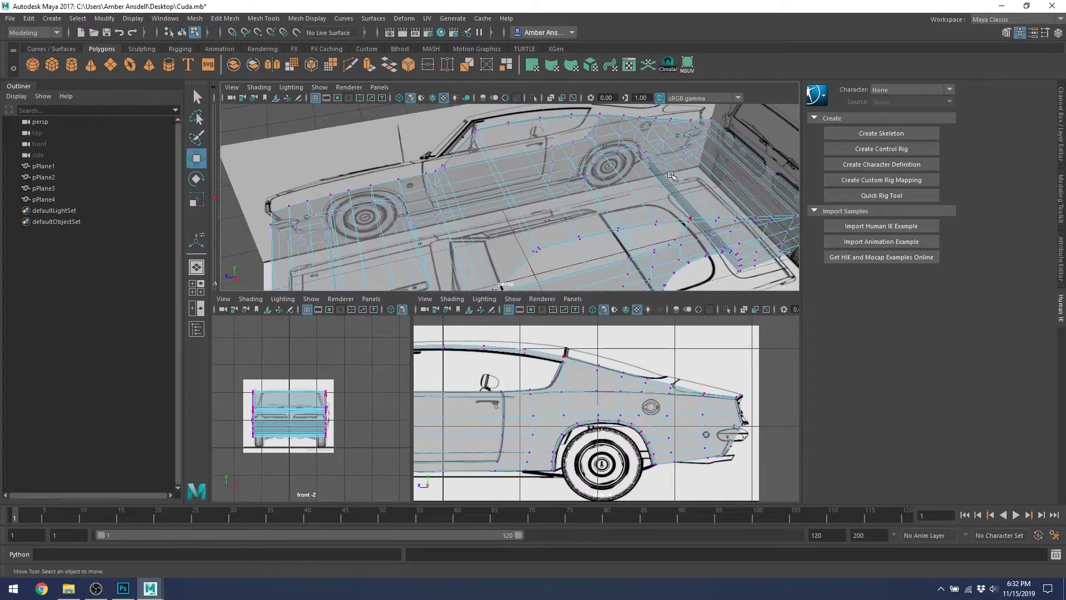
key("ctrl+z")
key("ctrl+z")
key("ctrl+z")
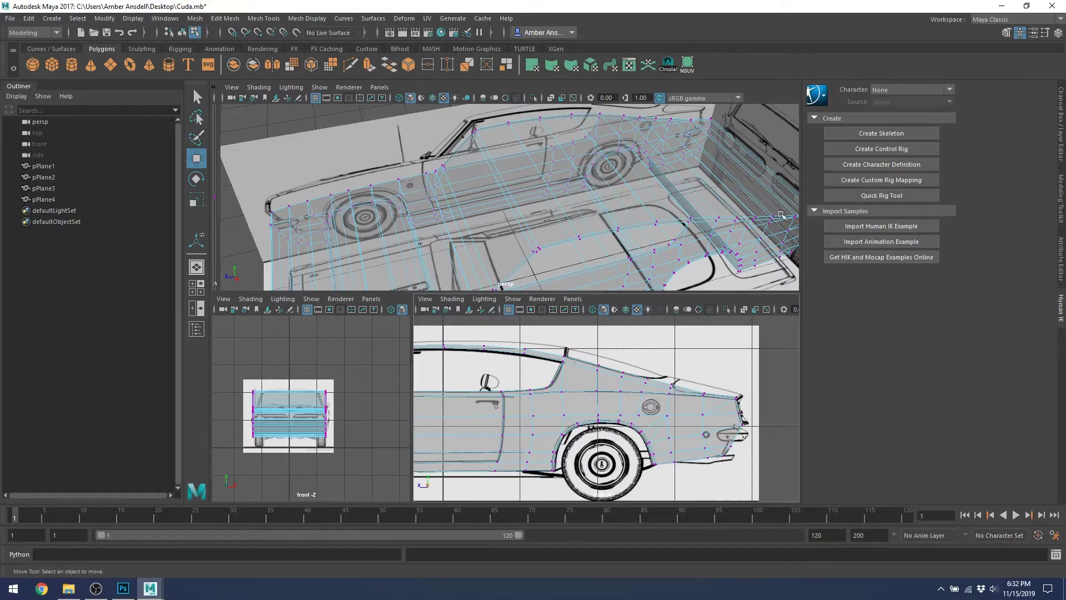
Examine the straight side of the body against the front blueprint, in perspective and close up in the front view.
left_click_drag(782, 215, 588, 178, "alt")
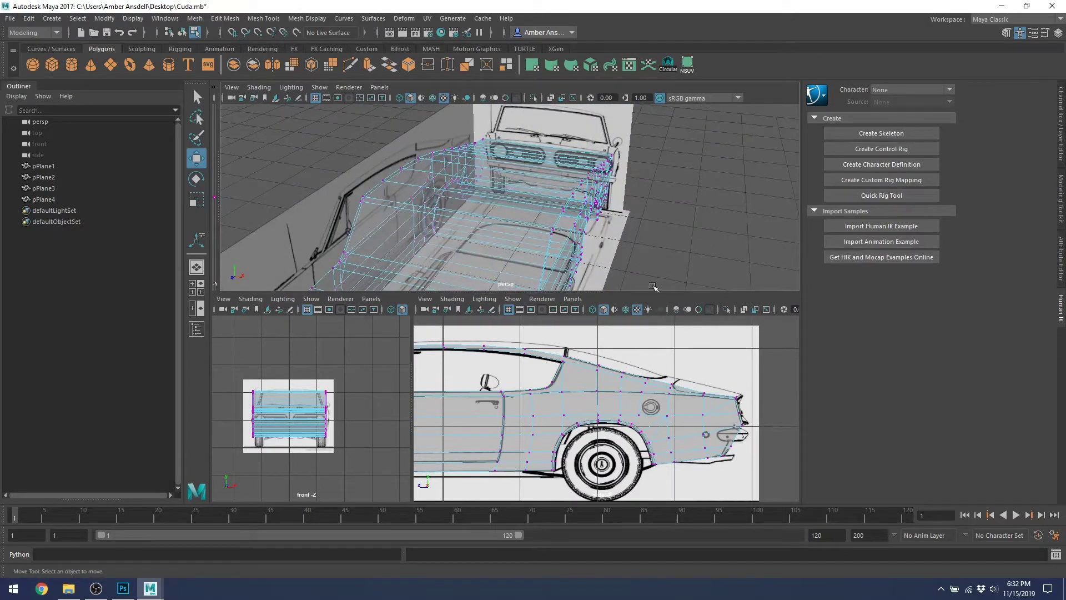
left_click_drag(653, 286, 601, 196, "alt")
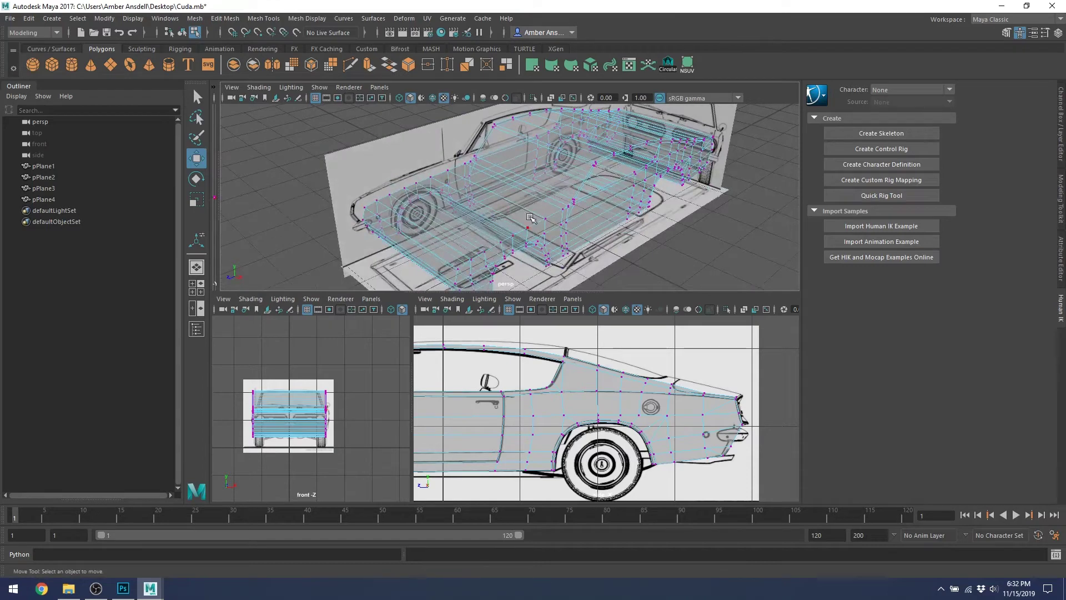
left_click_drag(530, 217, 634, 211, "alt")
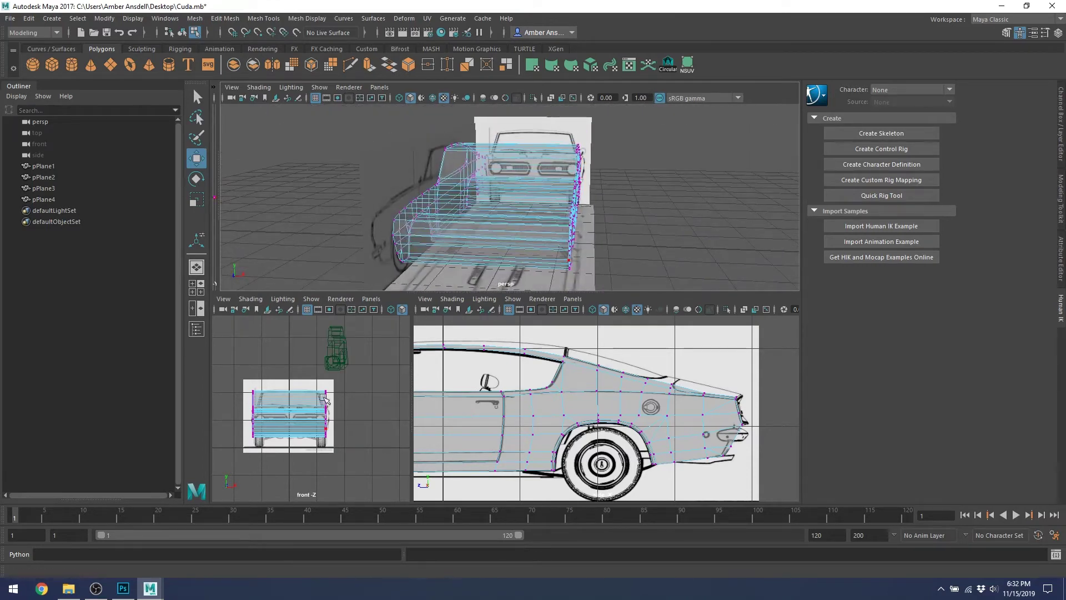
scroll(334, 410, "up", 5)
scroll(344, 421, "down", 5)
scroll(345, 422, "up", 5)
scroll(338, 414, "down", 5)
scroll(303, 408, "up", 2)
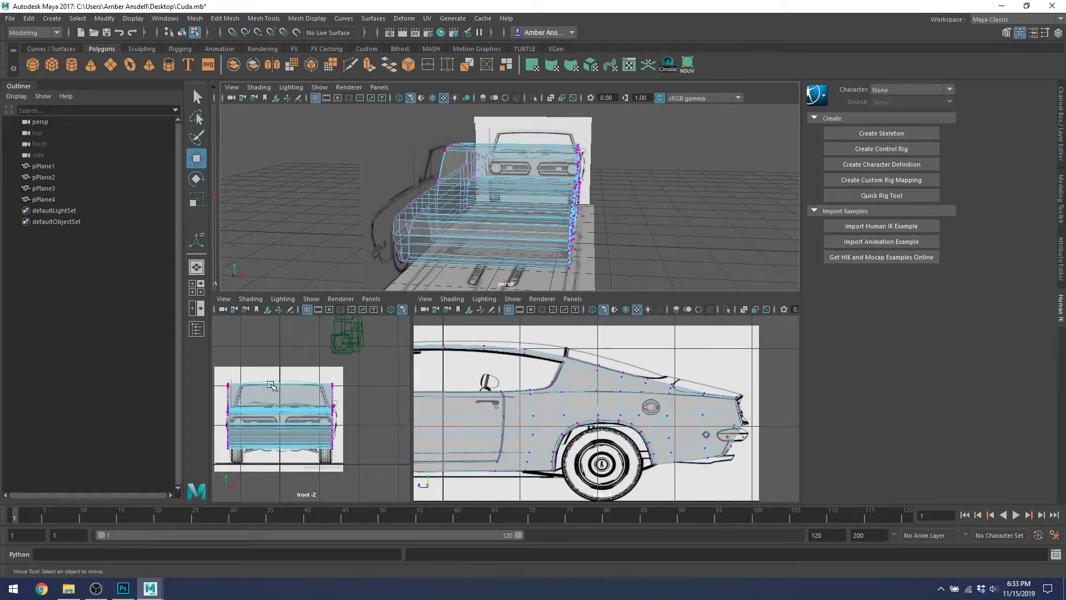
scroll(312, 402, "up", 5)
middle_click_drag(276, 403, 406, 377, "alt")
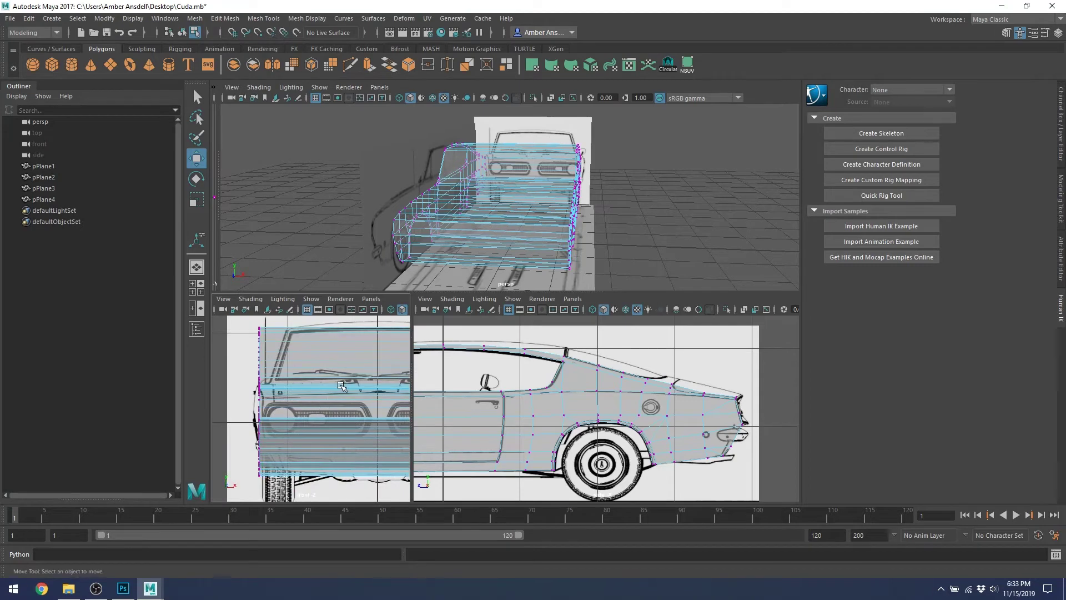
middle_click_drag(340, 384, 273, 394, "alt")
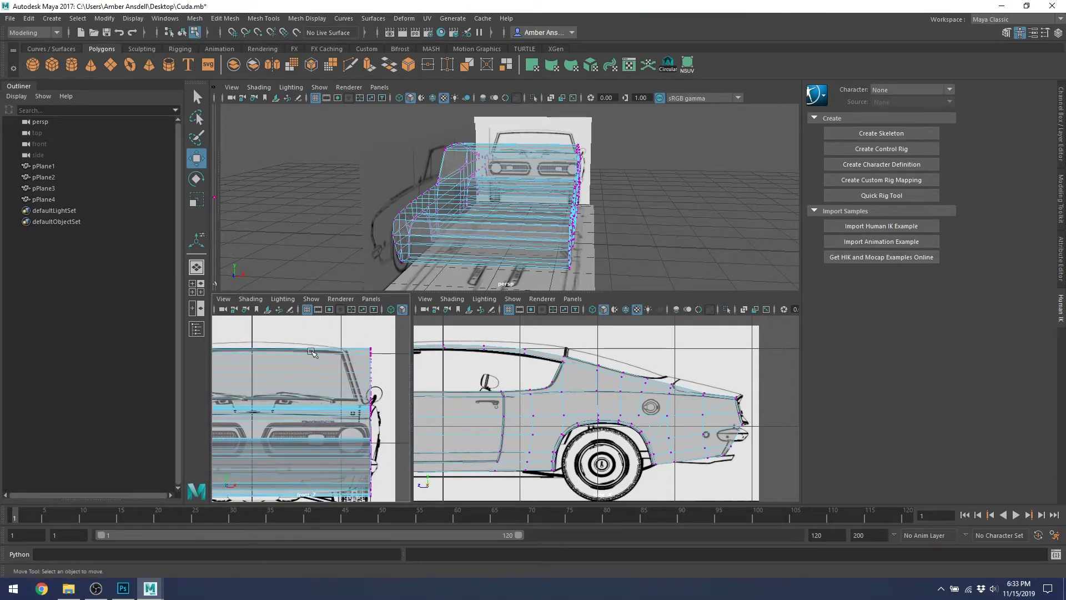
Select the whole body mesh in object mode and examine its shaded form with X-ray display off.
left_click(291, 365)
left_click_drag(600, 213, 560, 205, "alt")
left_click_drag(665, 206, 490, 246, "alt")
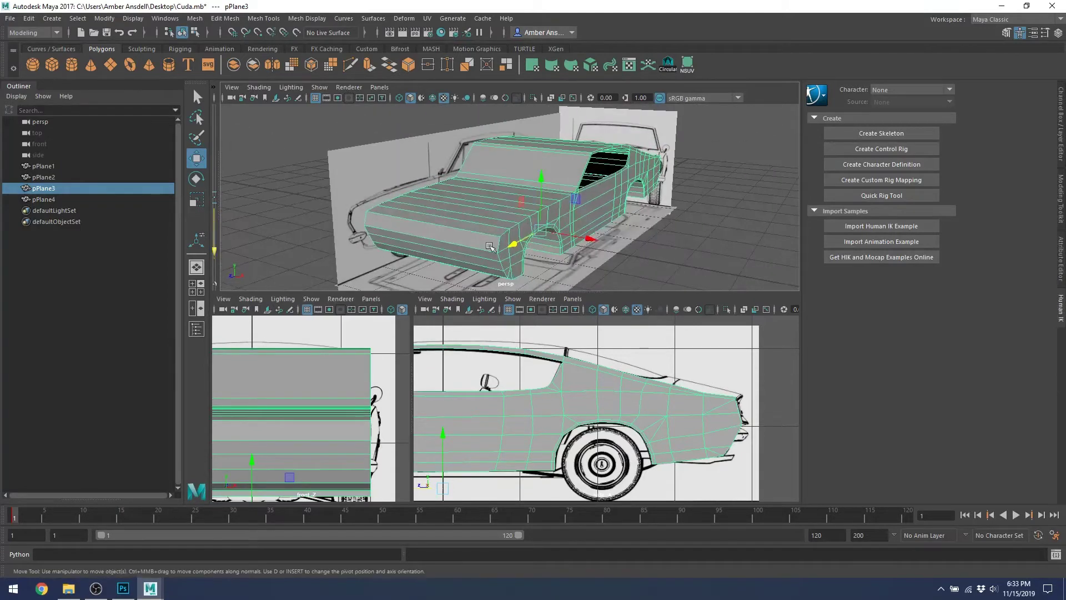
left_click_drag(401, 192, 362, 234, "alt")
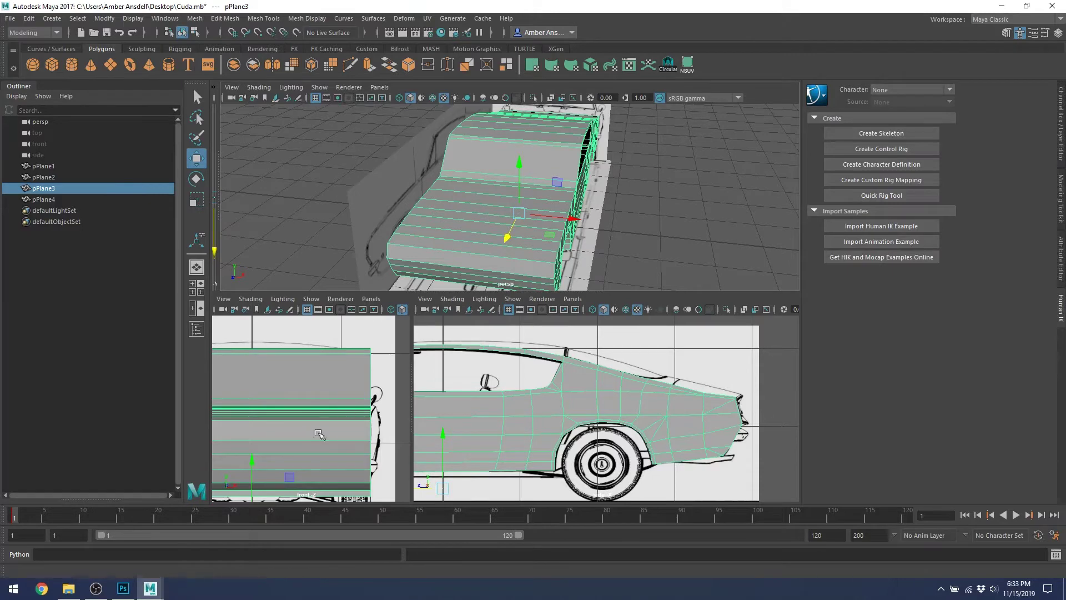
left_click_drag(701, 236, 586, 207, "alt")
Turn on X-ray display for the car body and show its vertices.
key("alt+x")
scroll(537, 191, "up", 2)
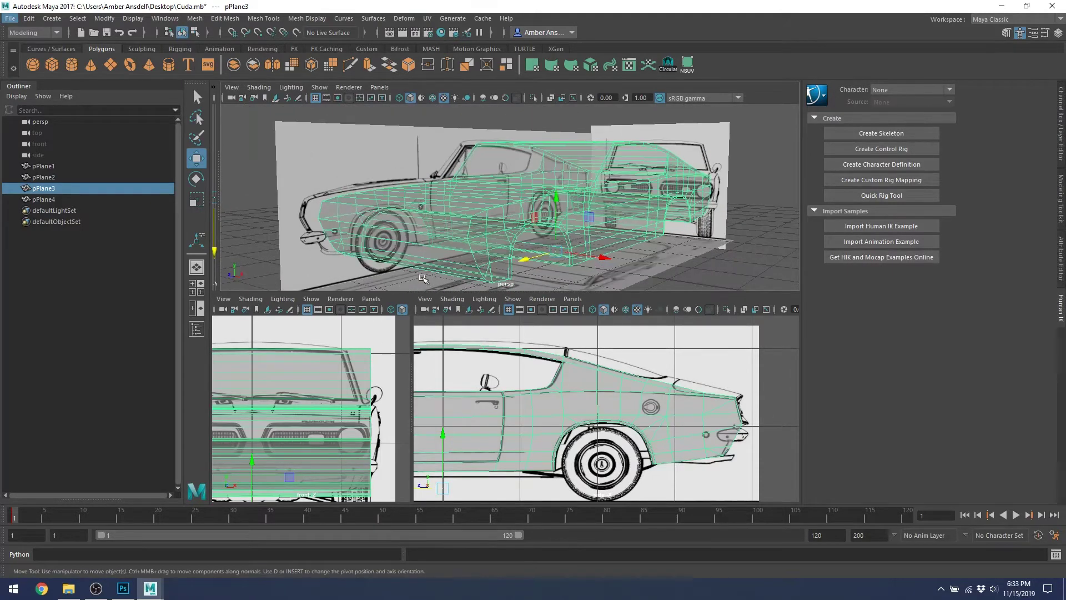
key("F9")
mouse_move(580, 173)
left_mouse_down("alt")
mouse_move(653, 176)
mouse_move(598, 168)
left_mouse_up("alt")
middle_click_drag(659, 143, 590, 184, "alt")
scroll(614, 157, "up", 3)
Move the vertices along the side edge of the roof inward to the windshield pillar of the front blueprint.
left_click_drag(558, 136, 641, 178)
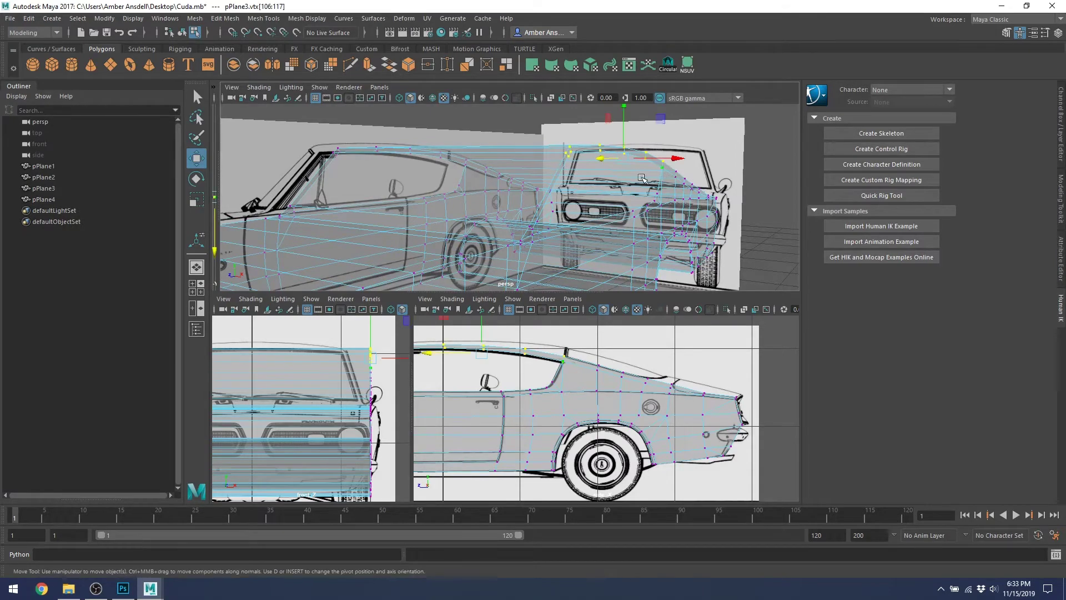
scroll(371, 379, "up", 6)
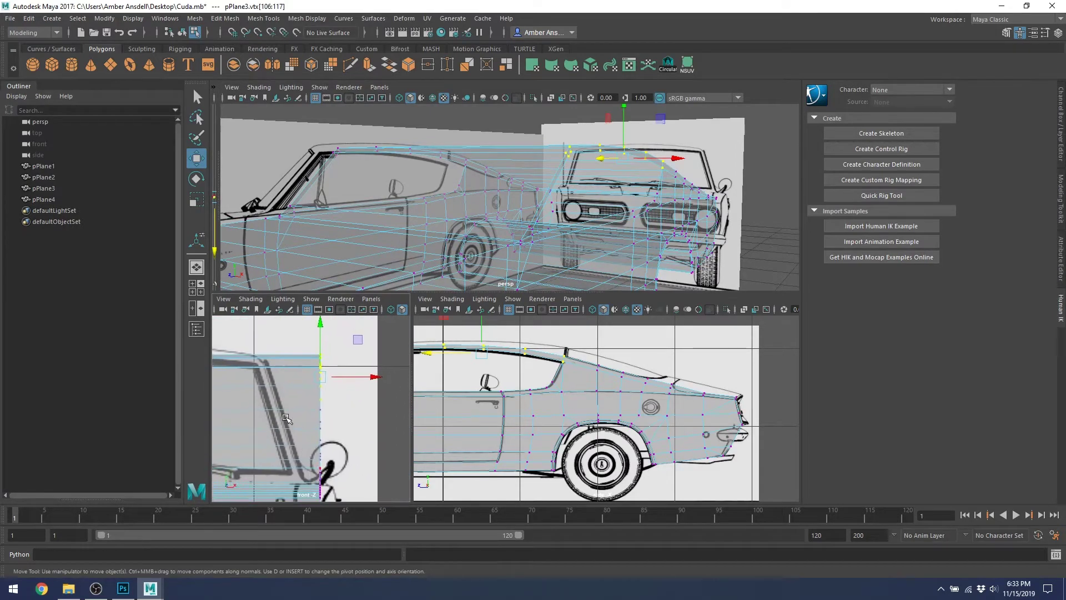
left_click_drag(371, 380, 316, 358)
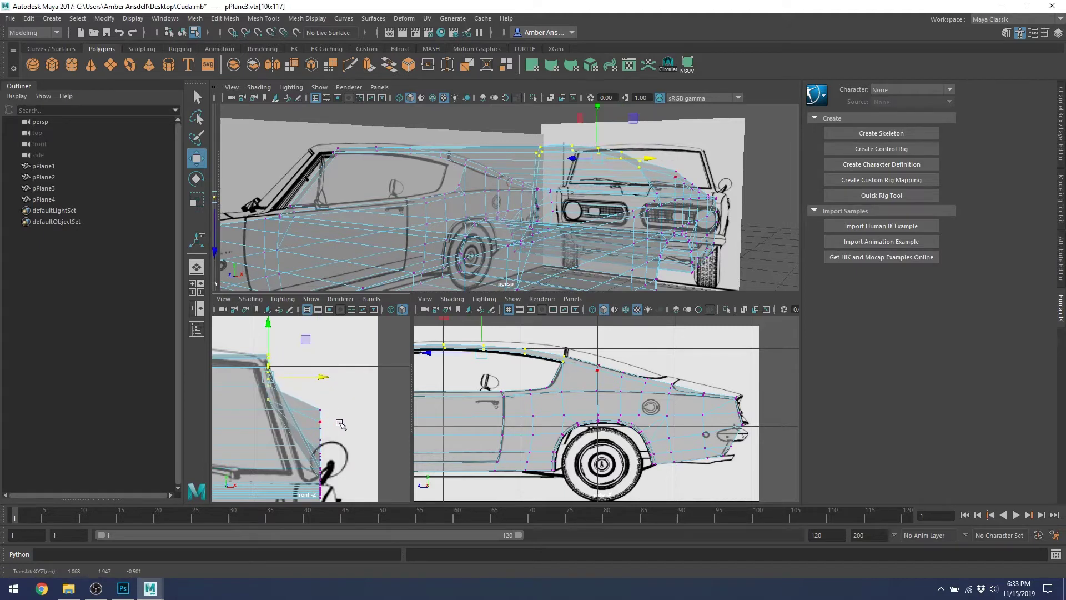
Examine the body mesh against the blueprints in perspective and from nose to rear quarter in the side view.
left_click_drag(698, 224, 666, 195, "alt")
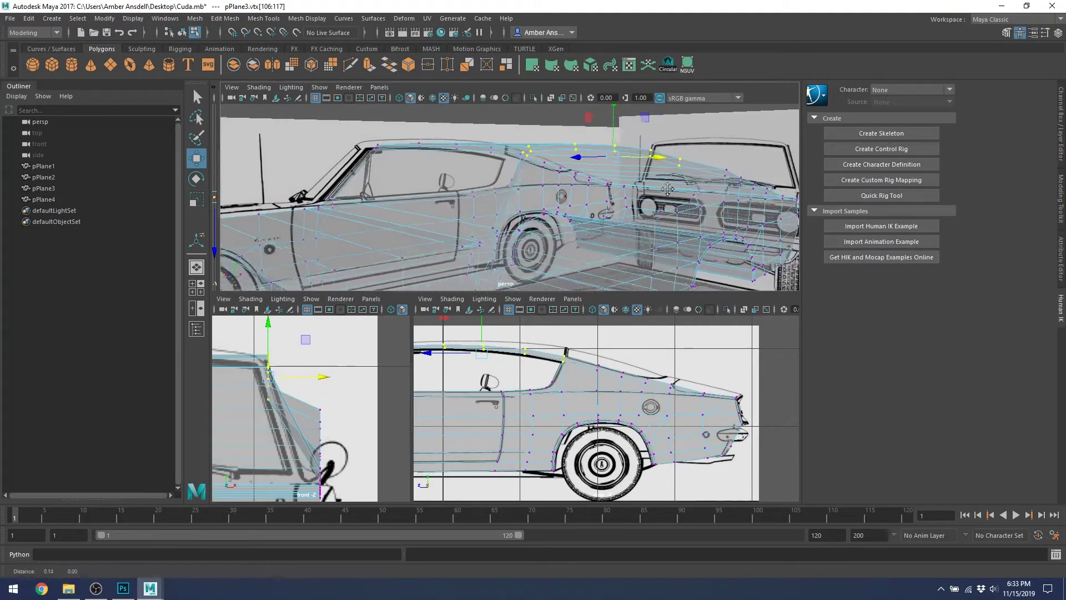
middle_click_drag(666, 194, 651, 159, "alt")
scroll(625, 202, "up", 2)
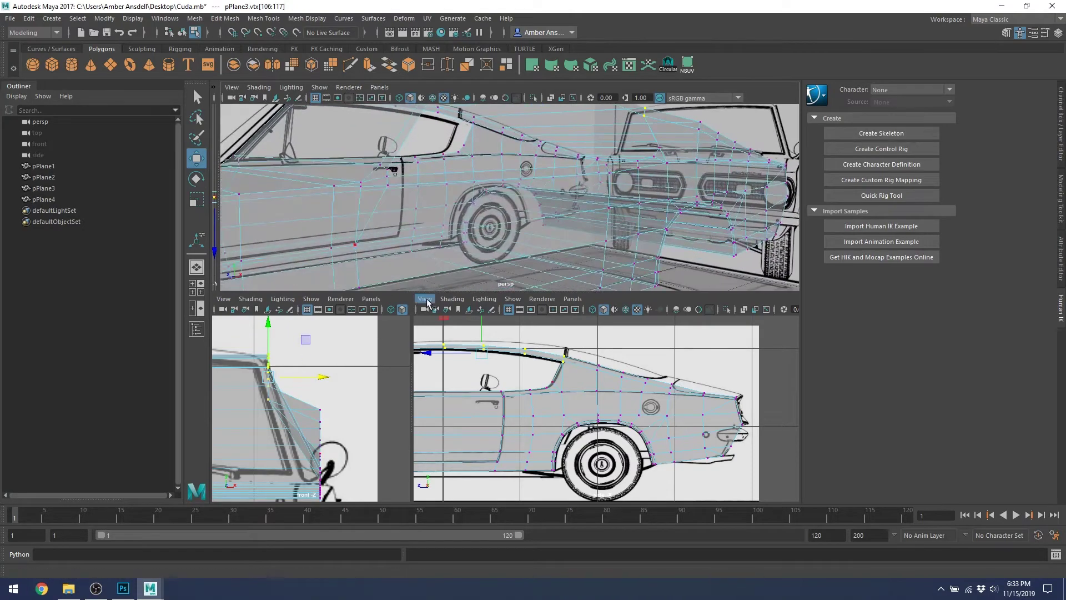
middle_click_drag(599, 215, 641, 175, "alt")
scroll(640, 174, "down", 2)
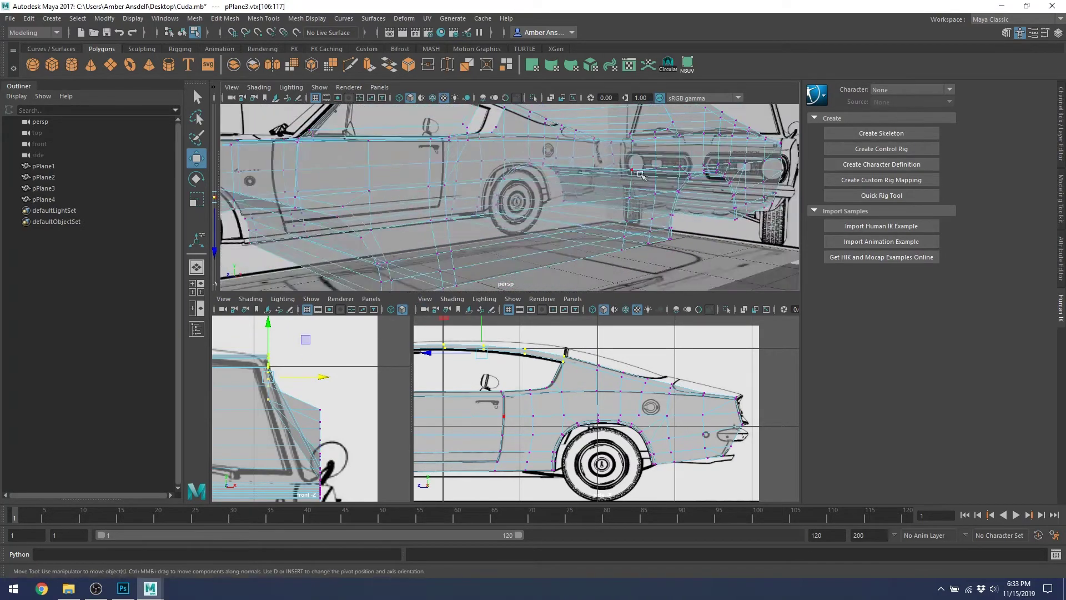
scroll(613, 238, "down", 2)
middle_click_drag(484, 417, 717, 387, "alt")
middle_click_drag(529, 372, 642, 370, "alt")
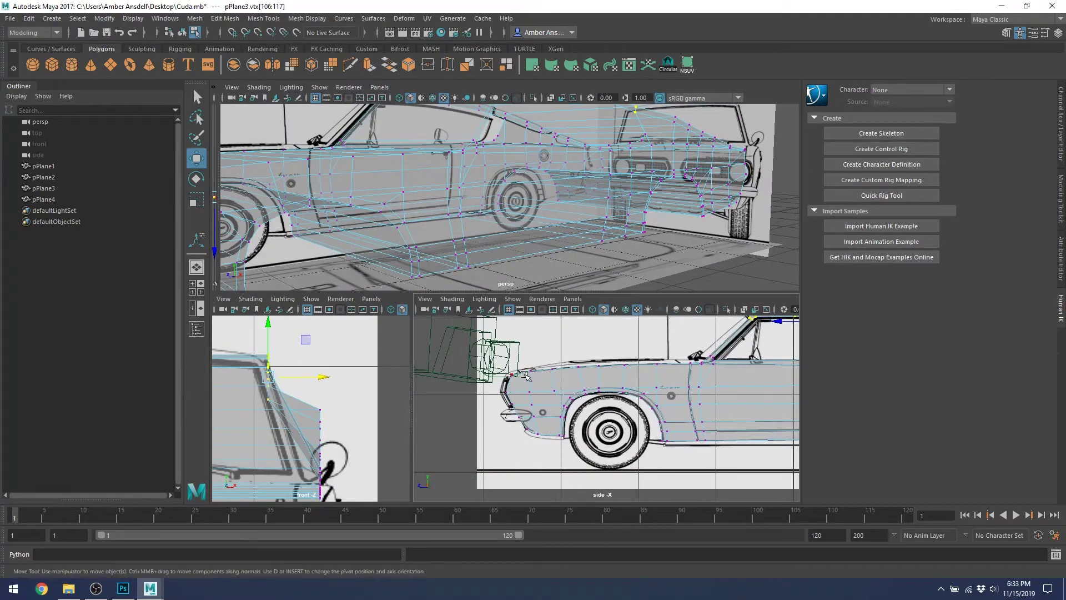
middle_click_drag(738, 368, 516, 367, "alt")
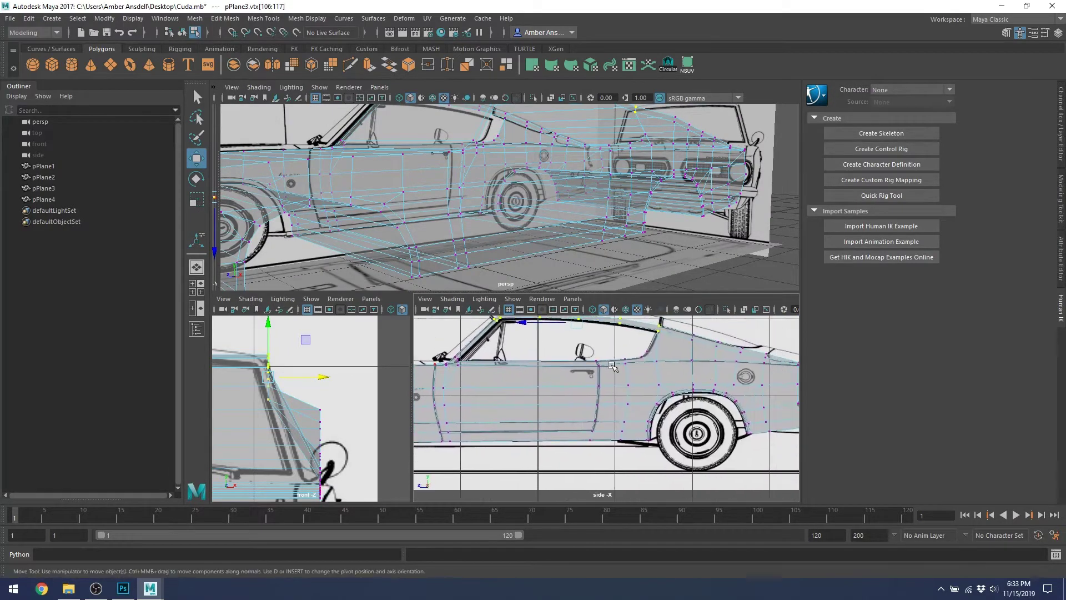
middle_click_drag(705, 373, 690, 394, "alt")
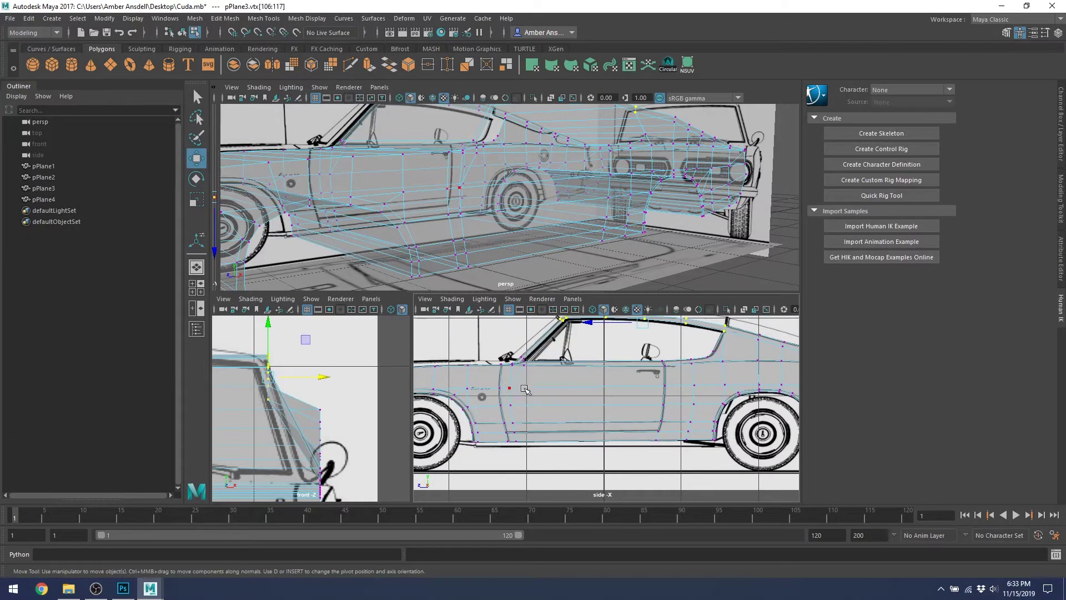
Examine the vertices of the front fender, the front wheel arch and the door against the side blueprint.
left_click(481, 376)
scroll(464, 397, "up", 3)
middle_click_drag(455, 388, 671, 397, "alt")
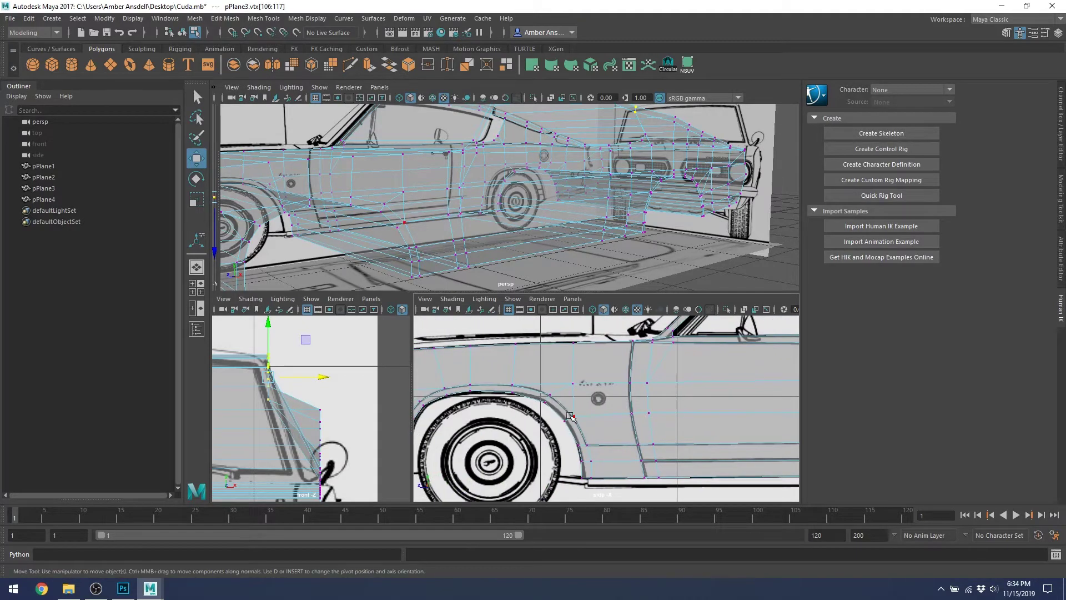
left_click(572, 383)
left_click(543, 396)
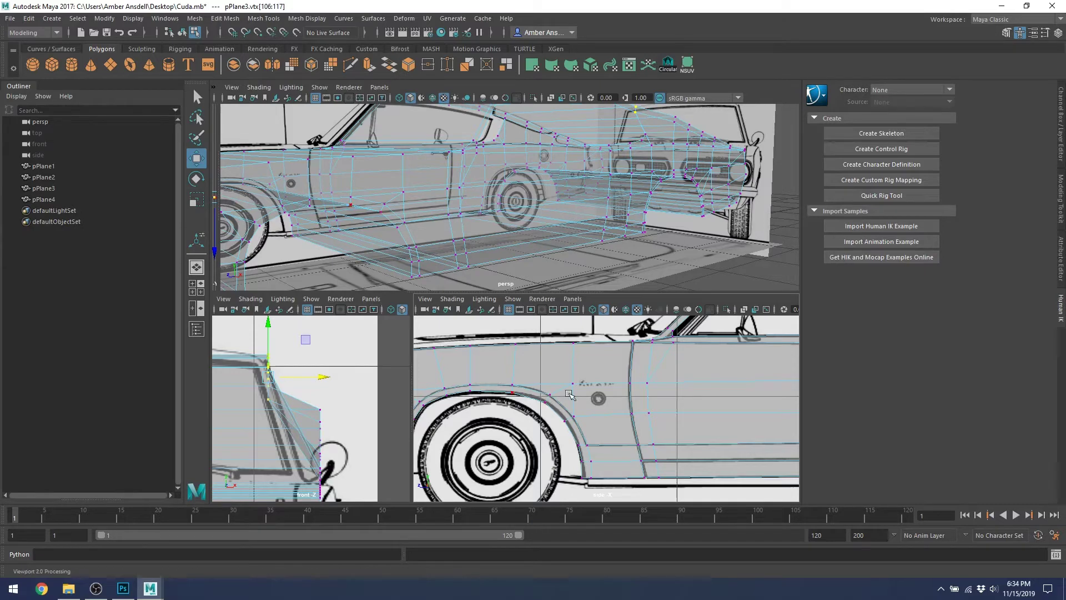
scroll(577, 440, "down", 6)
left_click(688, 396)
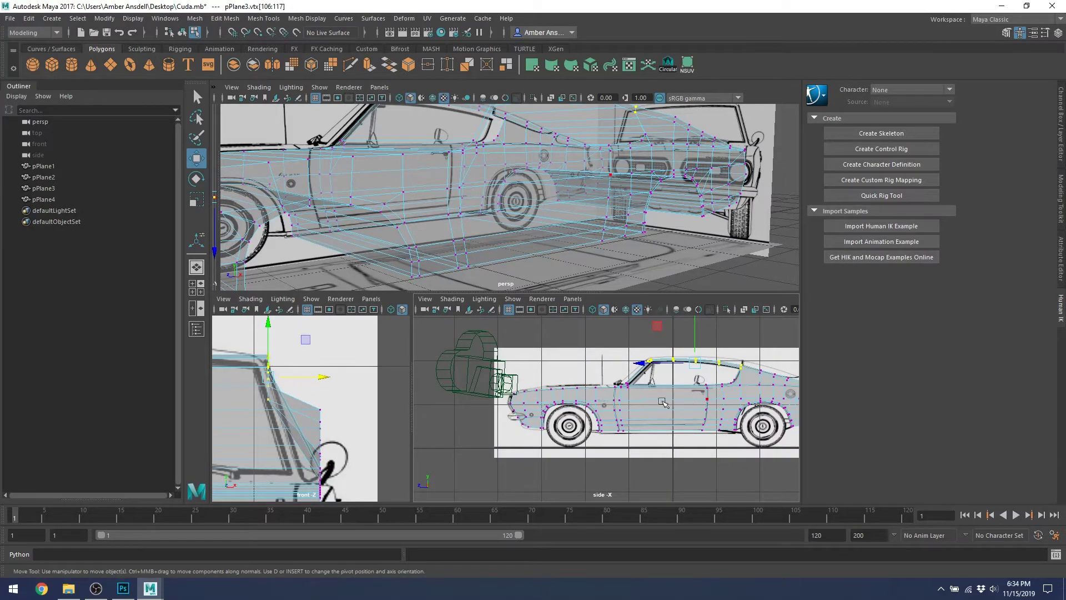
left_click(677, 414)
left_click(718, 395)
left_click(561, 400)
scroll(561, 401, "up", 5)
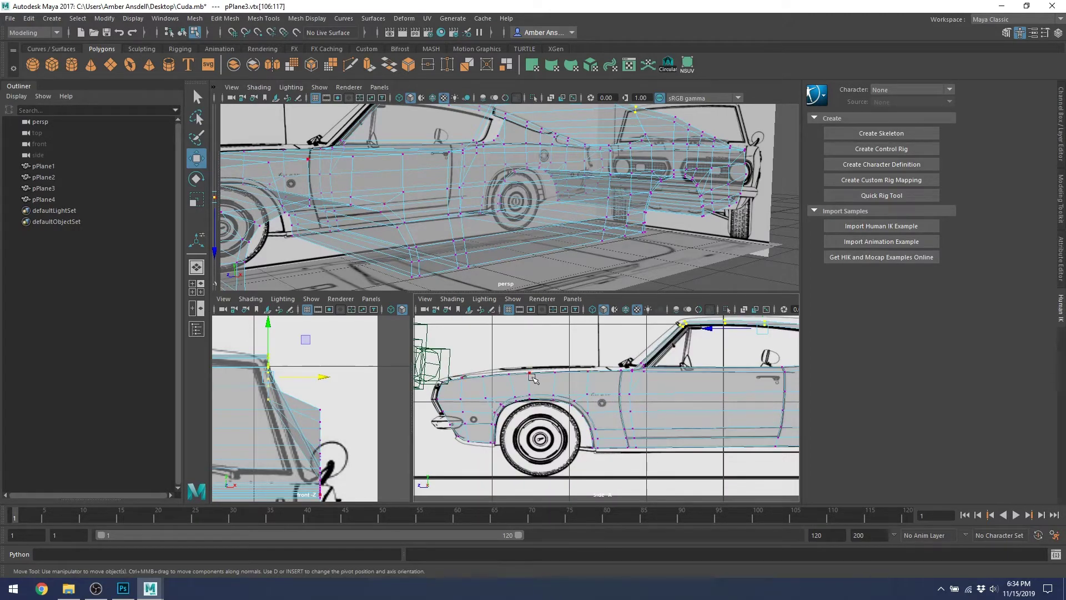
left_click(587, 410)
left_click(609, 373)
Examine the door, the sloping rear quarter and the rear wheel arch vertices against the side blueprint.
scroll(739, 371, "down", 3)
middle_click_drag(738, 371, 601, 368, "alt")
scroll(601, 368, "up", 3)
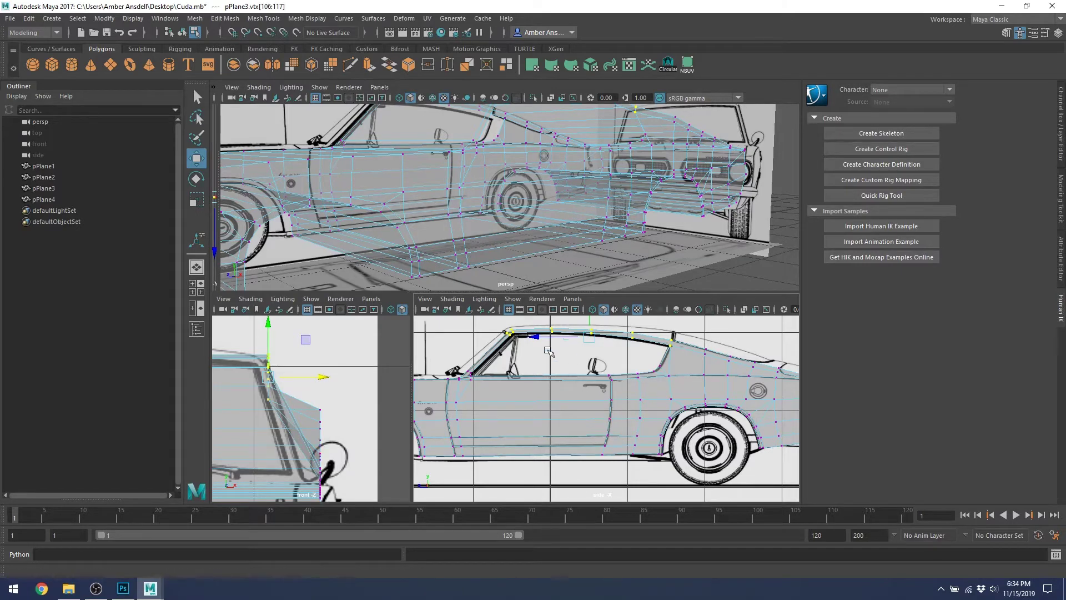
scroll(558, 353, "up", 2)
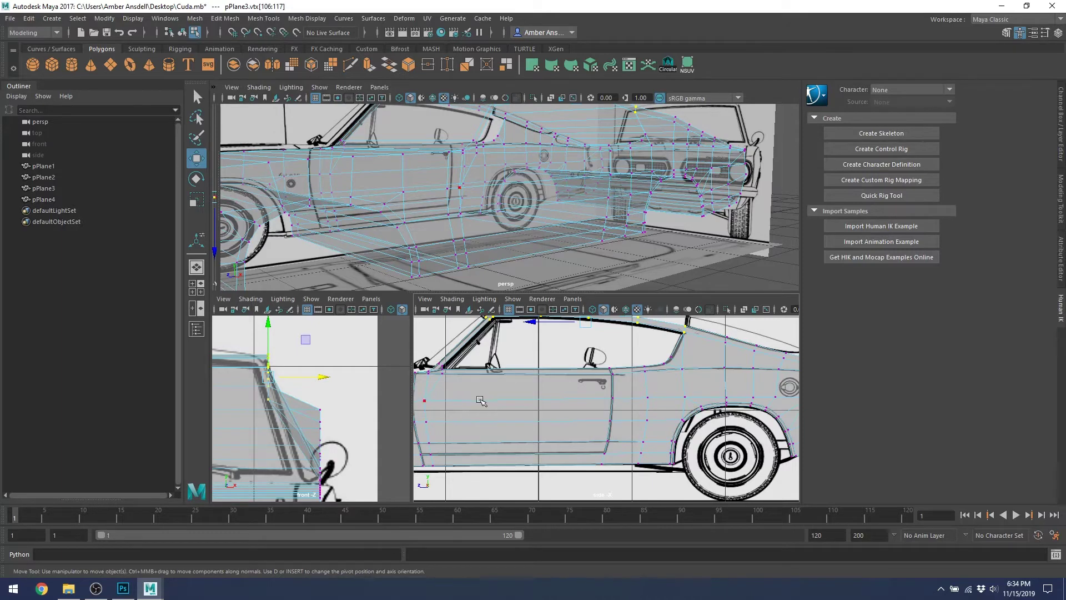
middle_click_drag(773, 357, 601, 364, "alt")
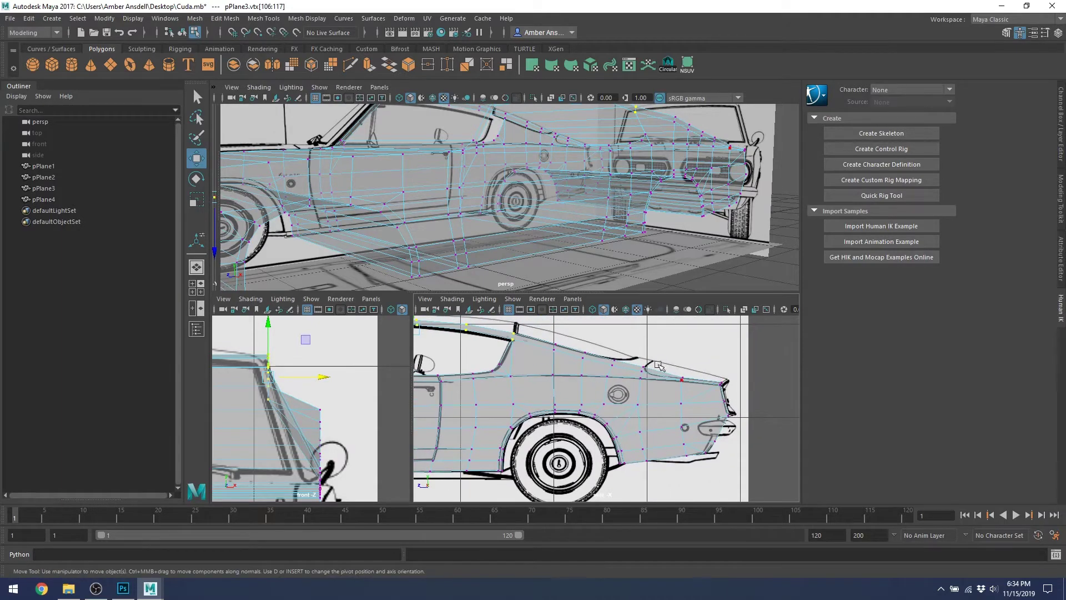
scroll(561, 378, "up", 2)
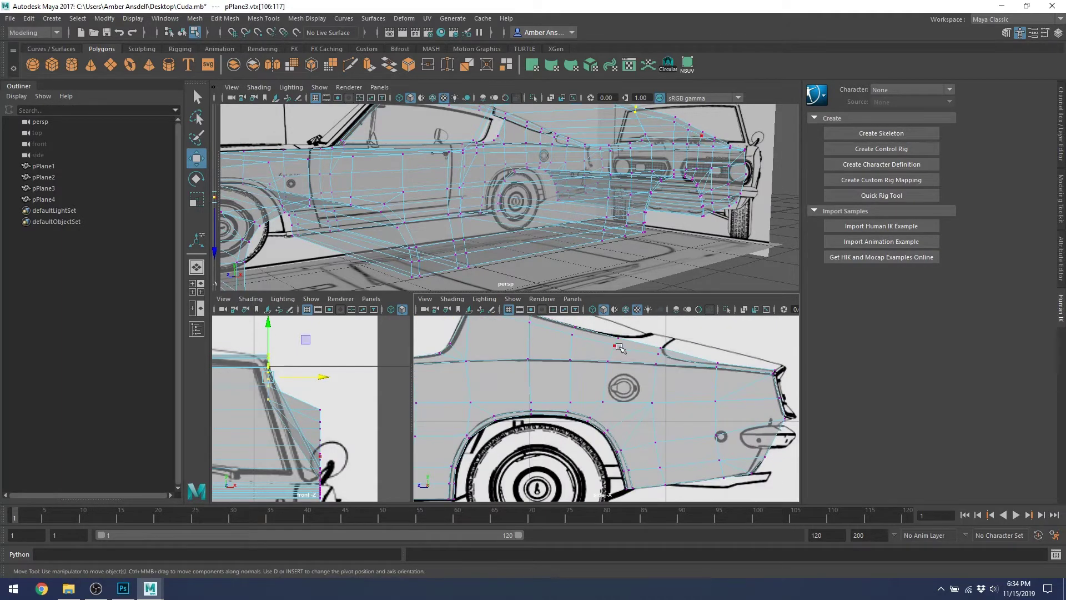
scroll(559, 356, "up", 2)
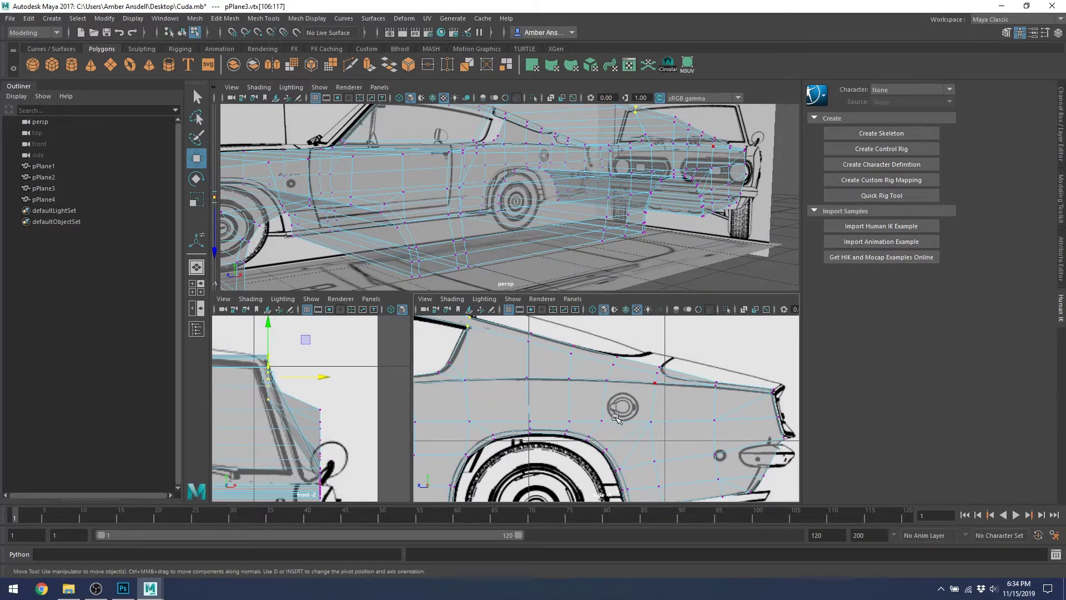
middle_click_drag(616, 417, 643, 380, "alt")
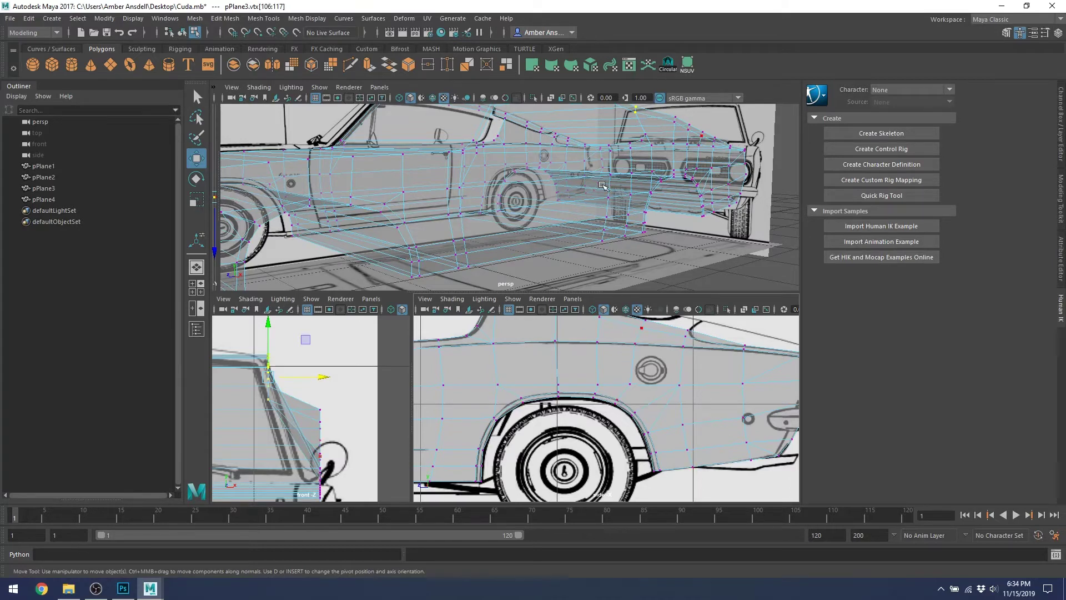
Examine the inner and outer vertex rows around the front wheel arch close up in the side view.
middle_click_drag(485, 209, 572, 198, "alt")
middle_click_drag(529, 405, 883, 372, "alt")
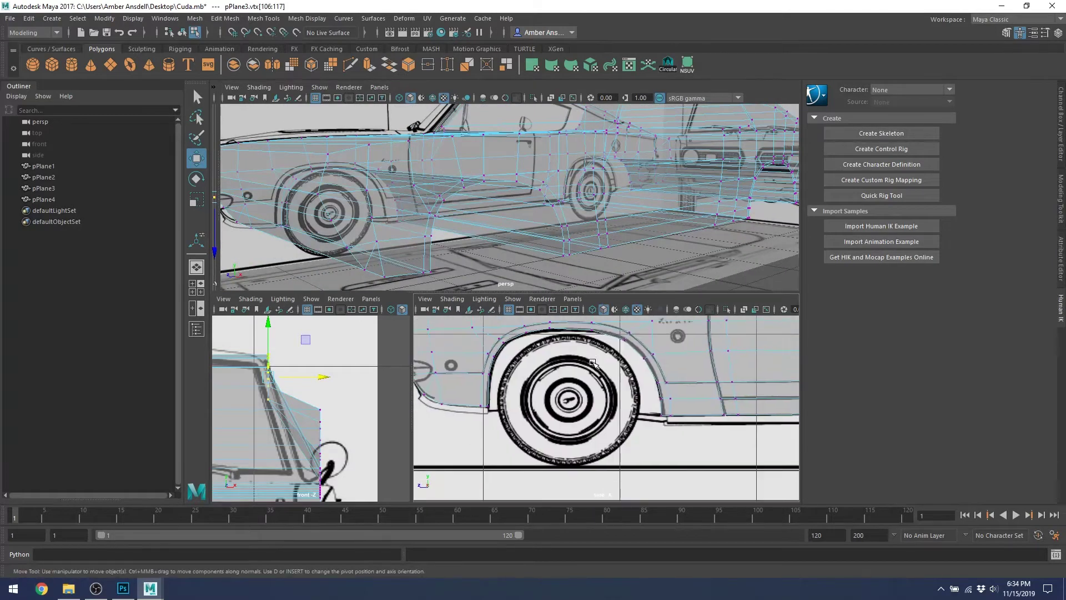
scroll(580, 372, "up", 1)
middle_click_drag(580, 373, 615, 419, "alt")
scroll(535, 394, "up", 5)
scroll(536, 396, "up", 2)
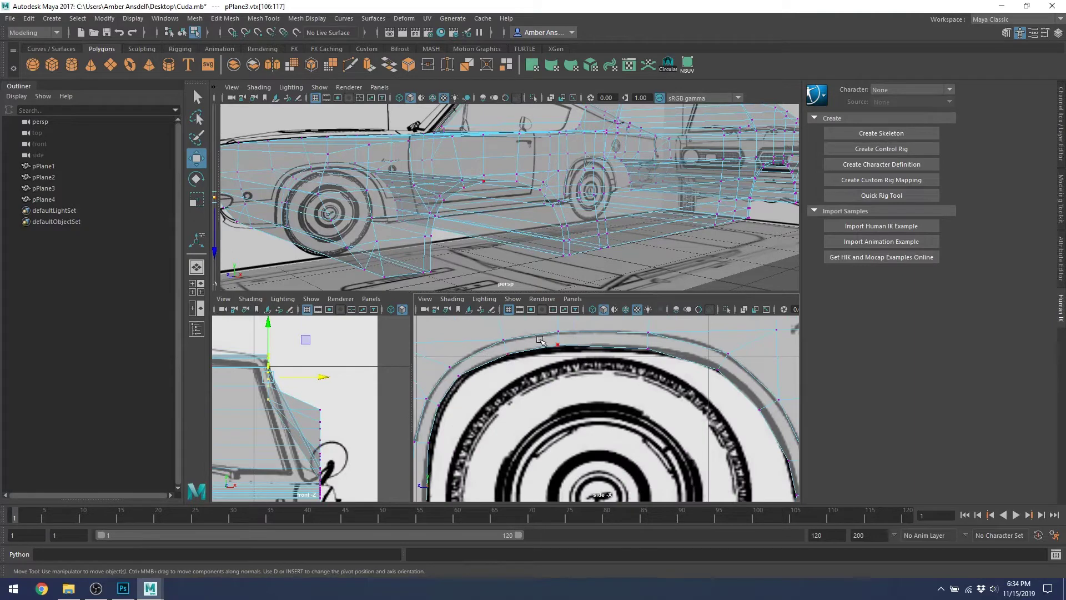
middle_click_drag(743, 382, 583, 339, "alt")
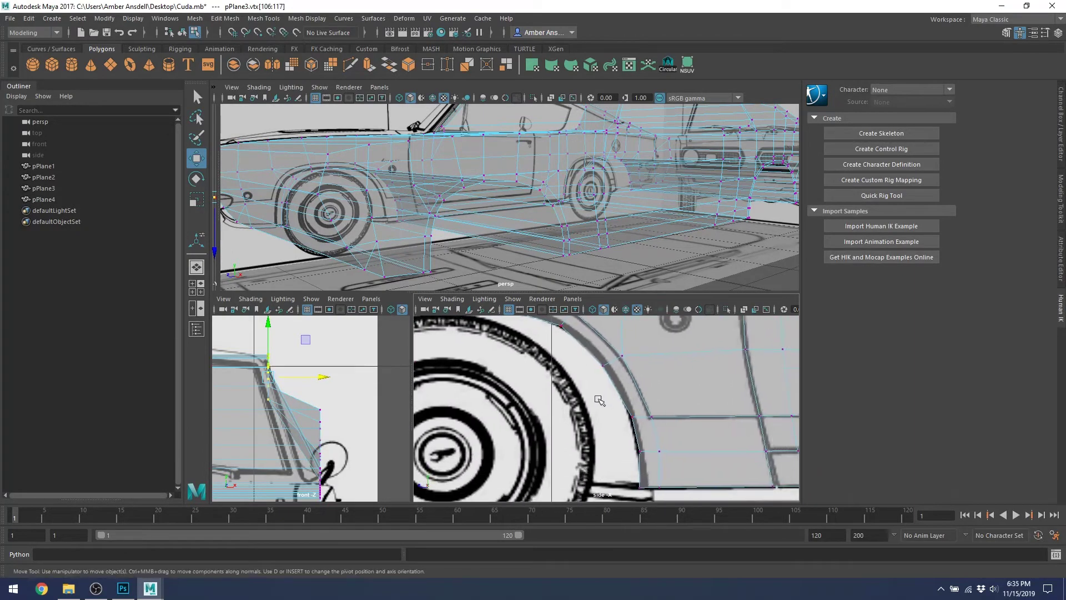
middle_click_drag(605, 411, 817, 405, "alt")
middle_click_drag(488, 361, 480, 413, "alt")
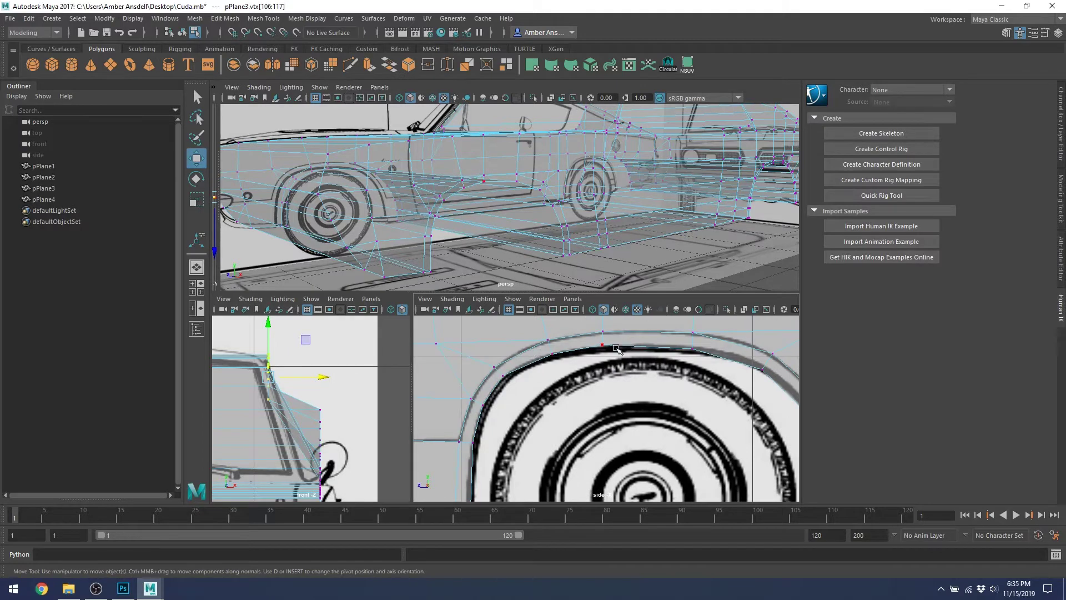
left_click(496, 368)
scroll(533, 393, "down", 5)
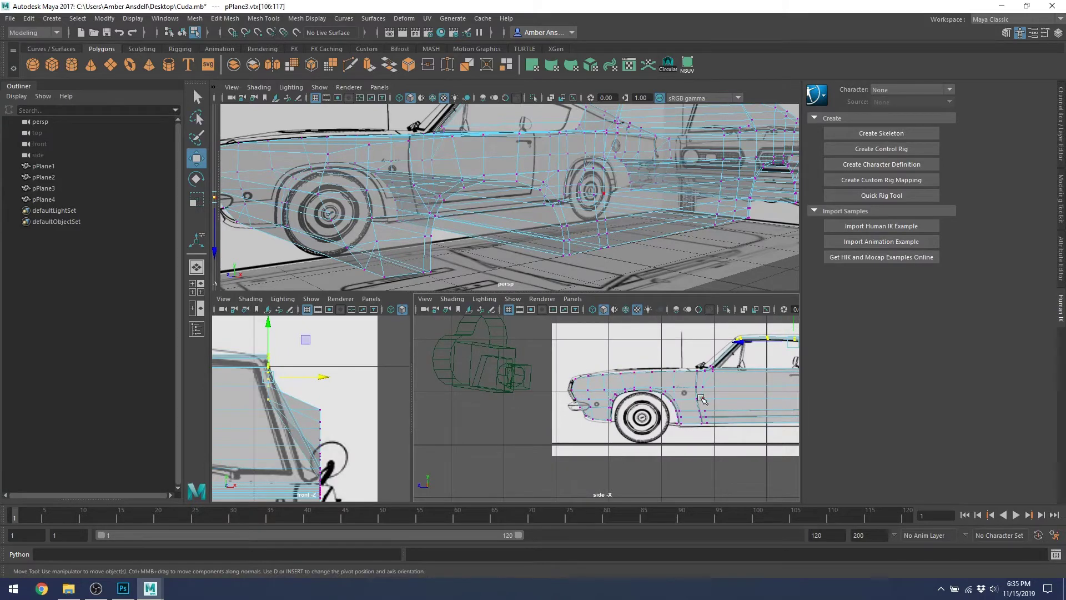
Examine the edges behind the front wheel arch and the lower front corner below the bumper in the side view.
scroll(683, 412, "up", 5)
scroll(622, 447, "up", 2)
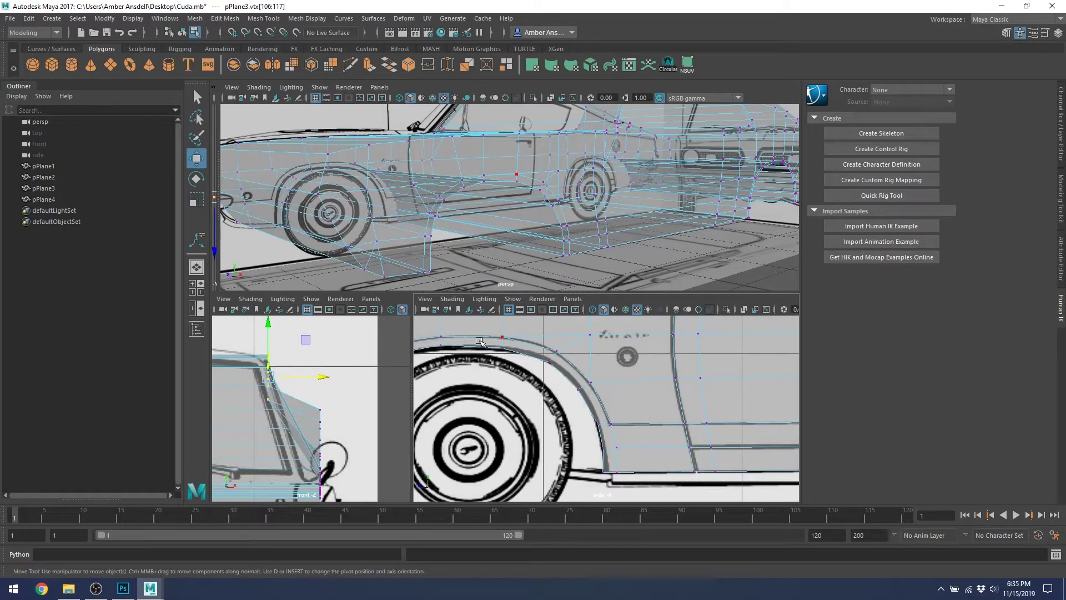
scroll(582, 387, "up", 3)
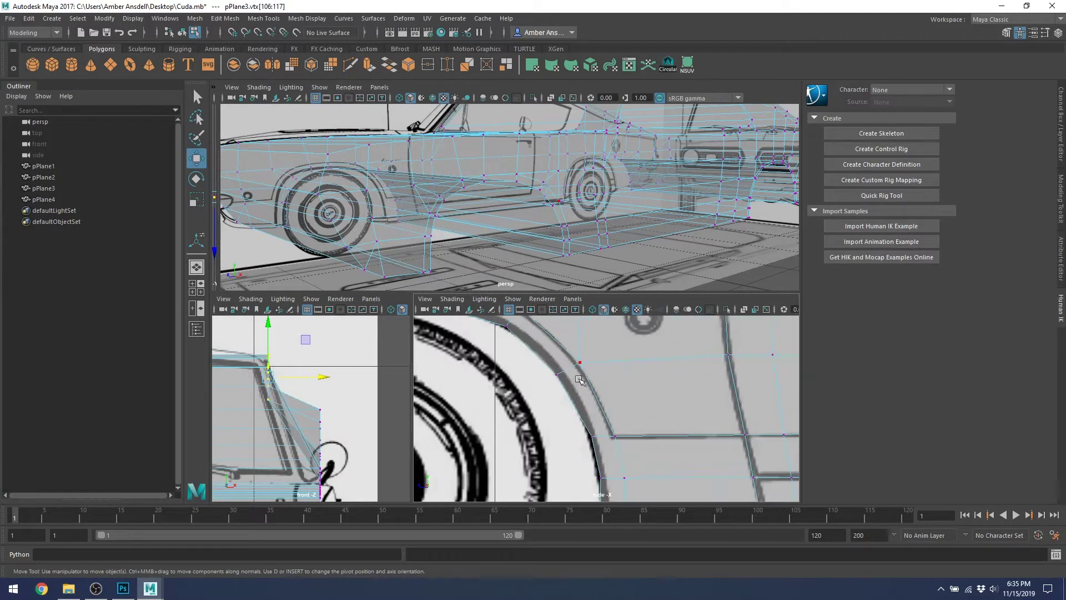
middle_click_drag(559, 401, 728, 449, "alt")
middle_click_drag(538, 398, 855, 347, "alt")
scroll(607, 405, "up", 2)
middle_click_drag(527, 447, 605, 381, "alt")
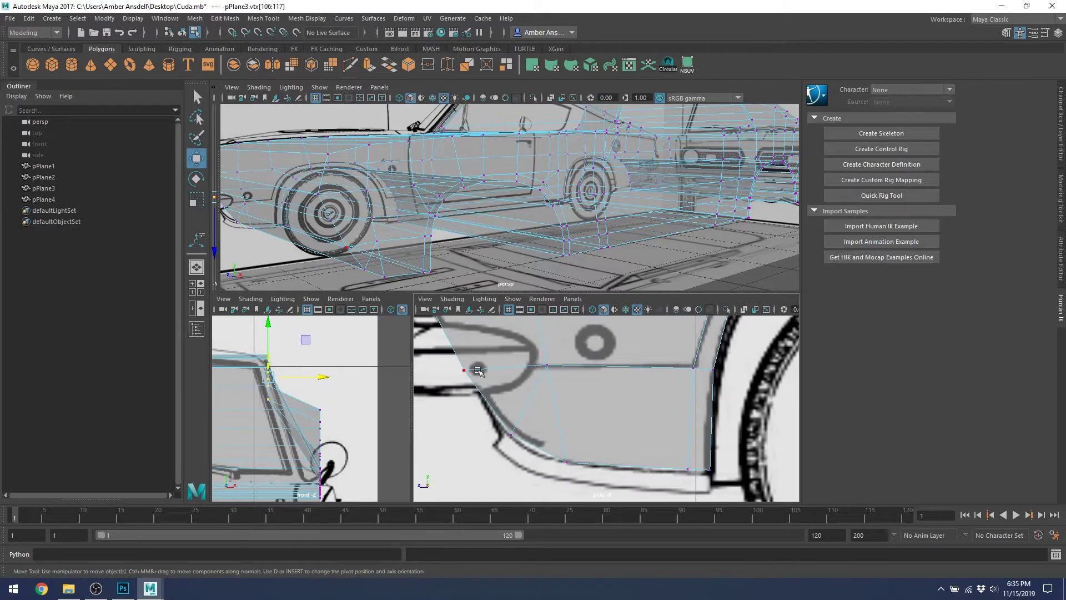
scroll(604, 400, "down", 4)
scroll(671, 381, "up", 2)
left_click(595, 418)
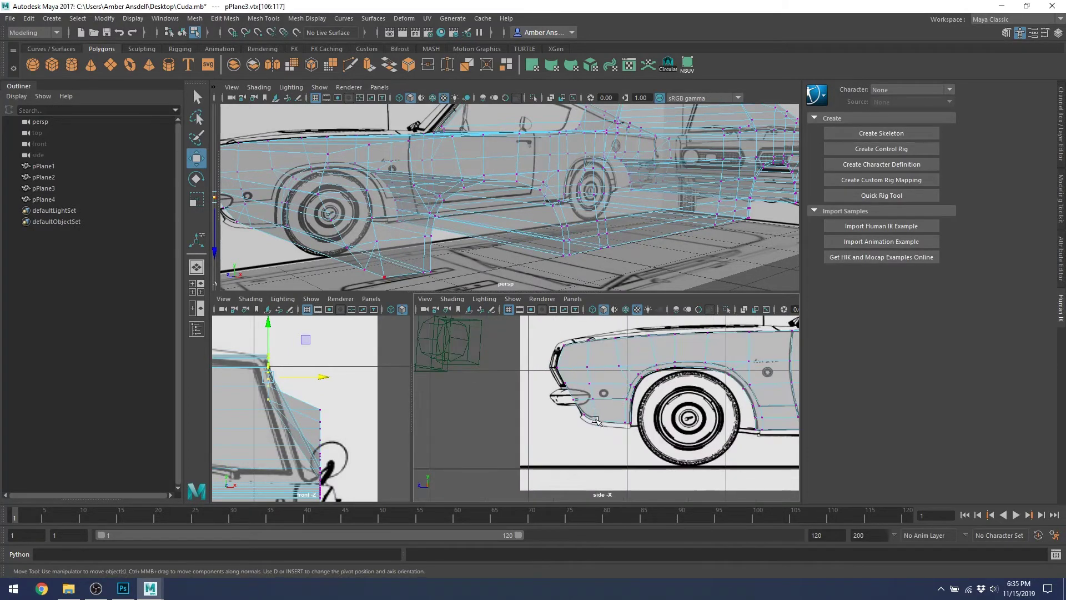
Examine the door's front edge near the windshield base and the rear curve of the front wheel arch in the side view.
middle_click_drag(713, 338, 485, 380, "alt")
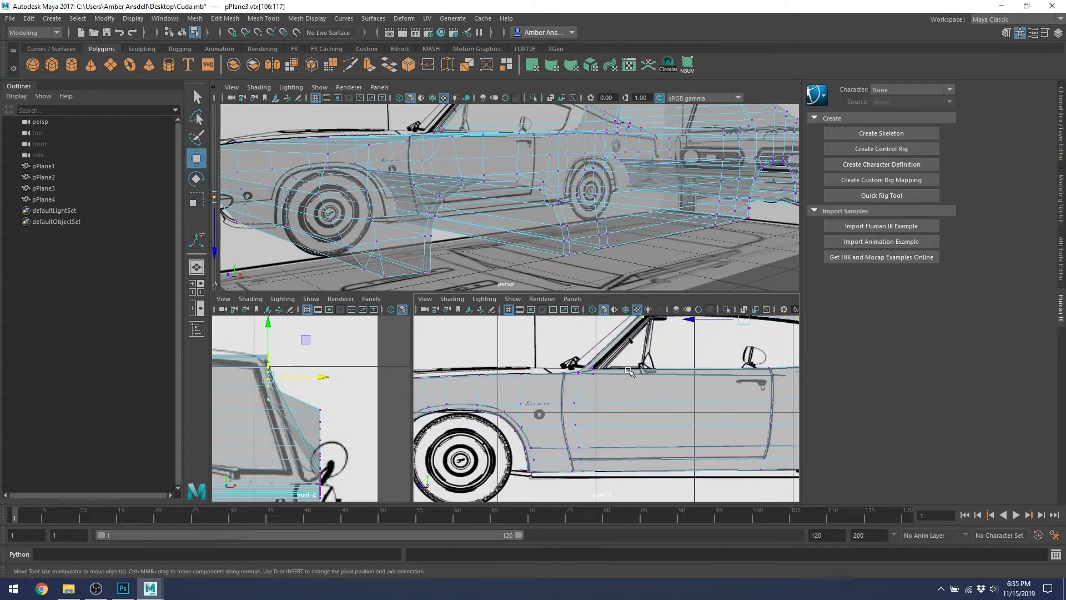
middle_click_drag(628, 371, 606, 392, "alt")
scroll(603, 395, "up", 3)
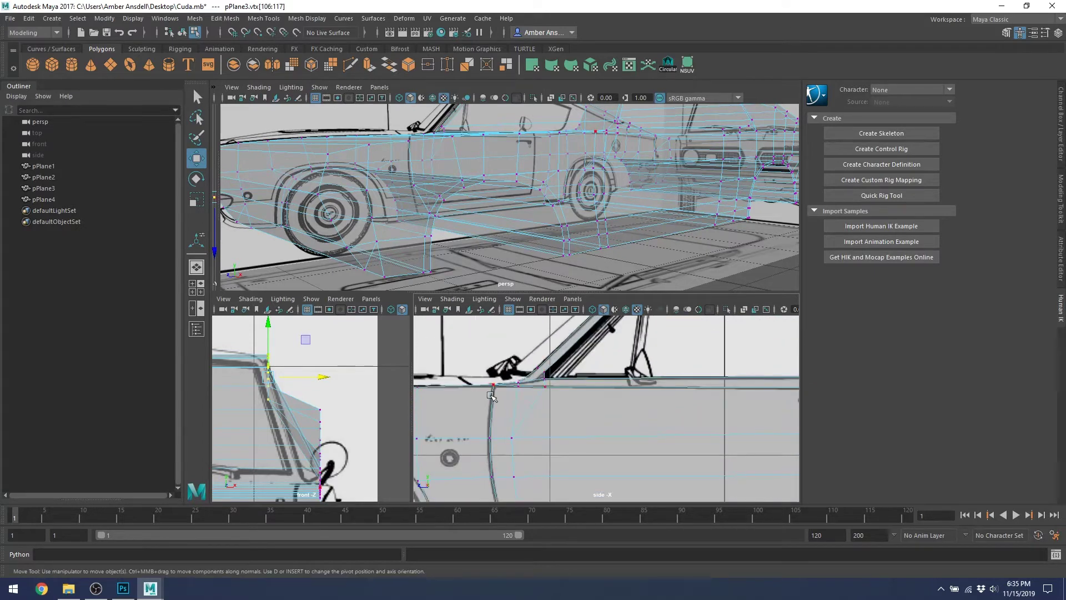
scroll(490, 395, "up", 3)
middle_click_drag(501, 389, 677, 427, "alt")
scroll(675, 426, "down", 7)
middle_click_drag(532, 421, 618, 408, "alt")
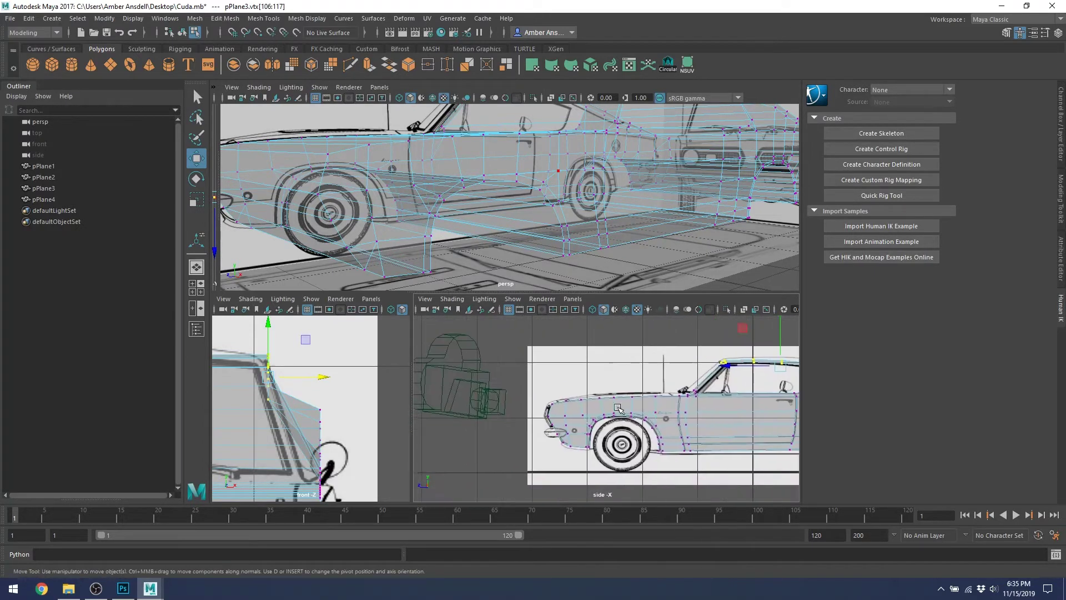
scroll(617, 408, "up", 6)
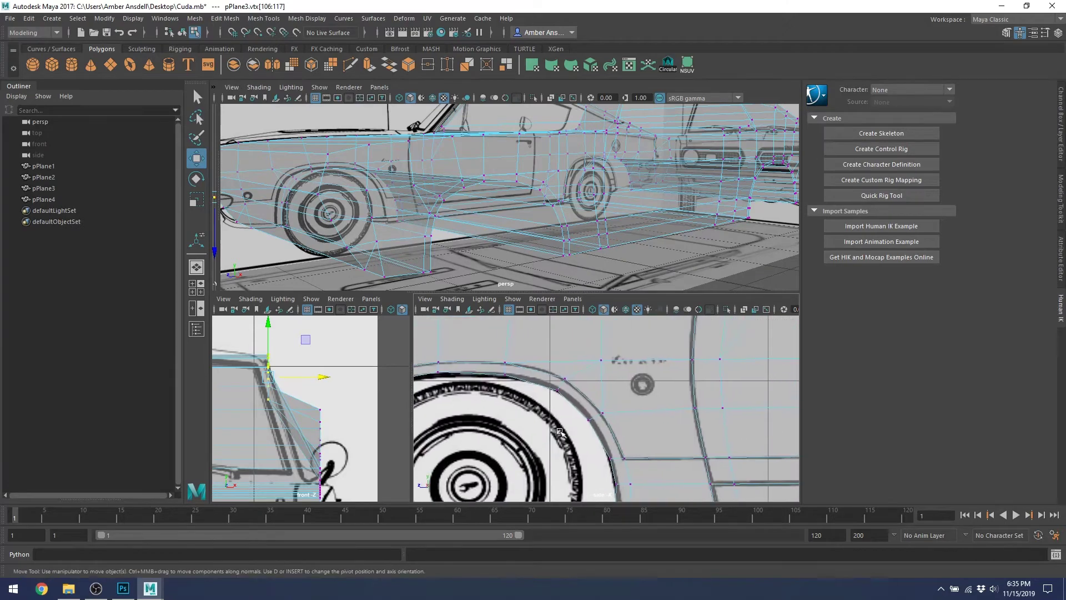
scroll(608, 424, "up", 3)
middle_click_drag(620, 390, 475, 402, "alt")
middle_click_drag(524, 432, 627, 416, "alt")
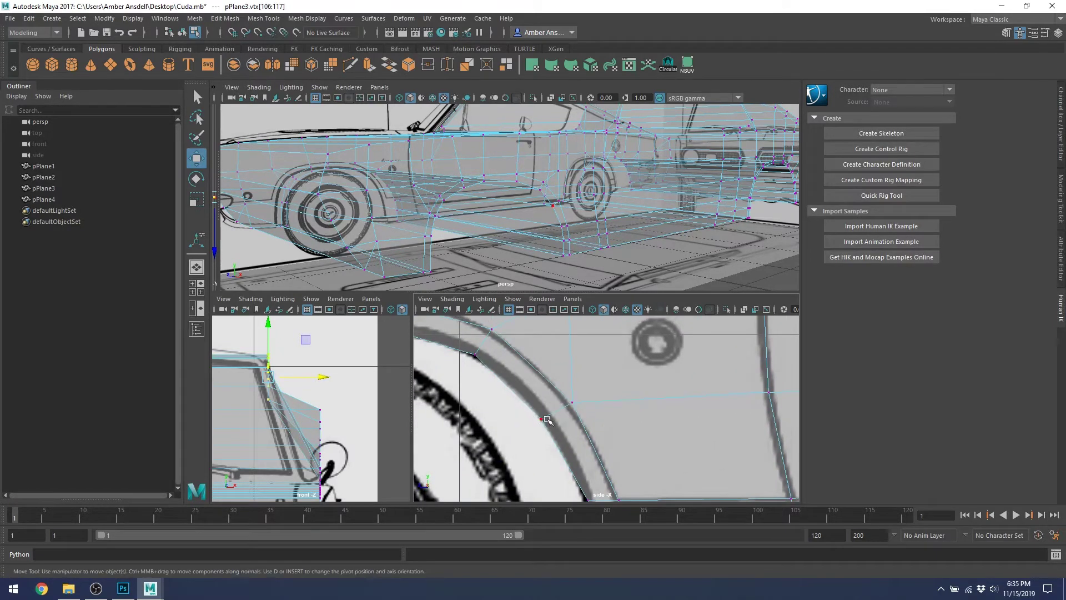
middle_click_drag(588, 348, 564, 330, "alt")
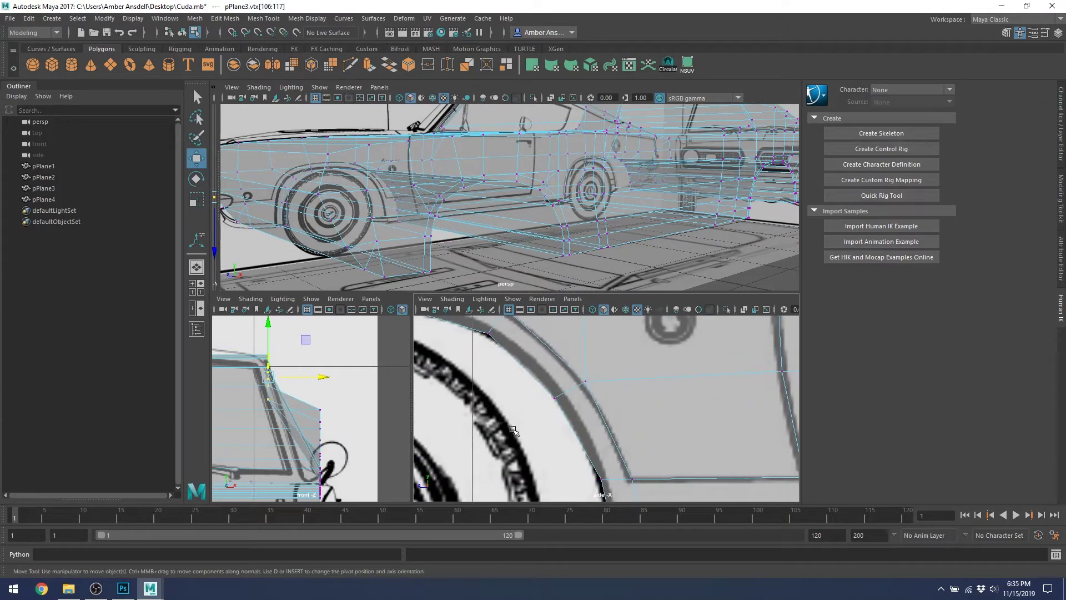
Preview the body as a smoothed, opaque mesh and examine the rear curve of the front wheel arch in the side view.
key("3")
scroll(610, 417, "down", 4)
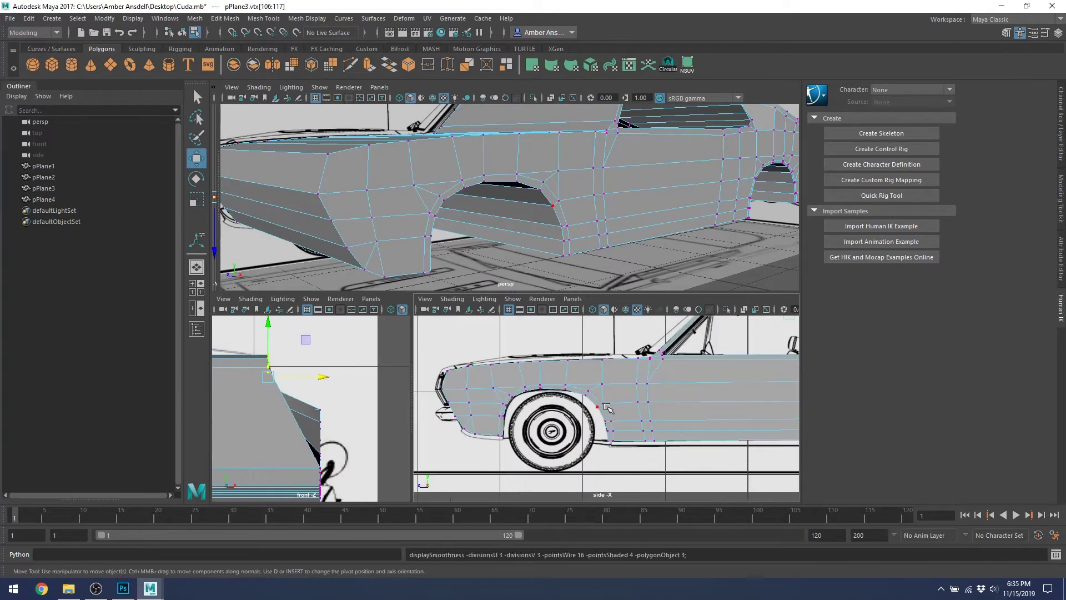
scroll(608, 408, "up", 3)
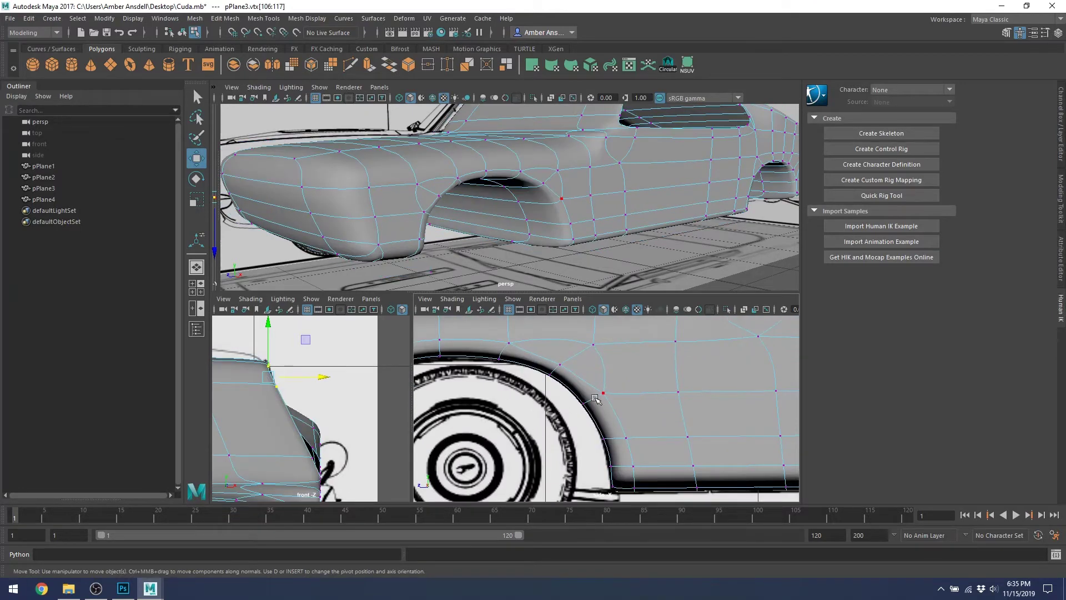
scroll(599, 396, "up", 2)
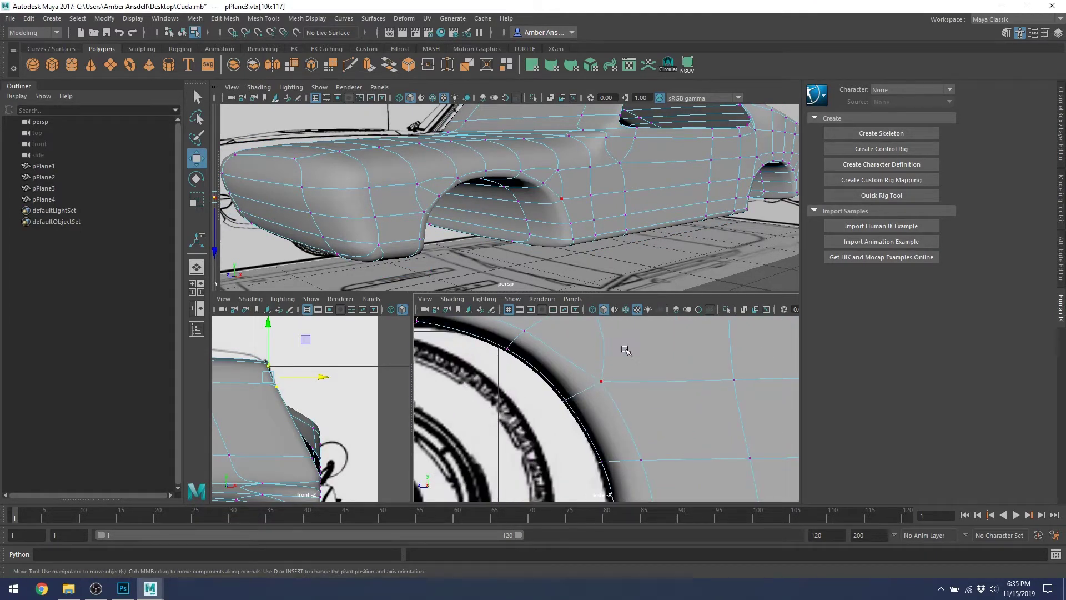
middle_click_drag(627, 350, 581, 387, "alt")
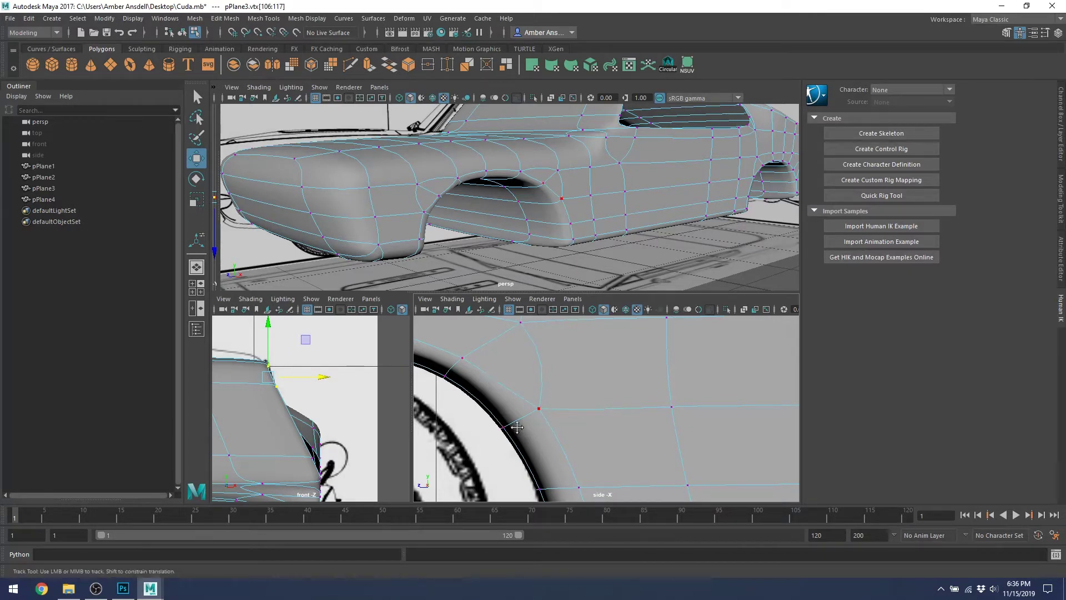
Return to the unsmoothed mesh and examine the vertices around the front wheel arch from its rear curve to its front curve.
scroll(530, 429, "up", 3)
key("1")
left_click(427, 325)
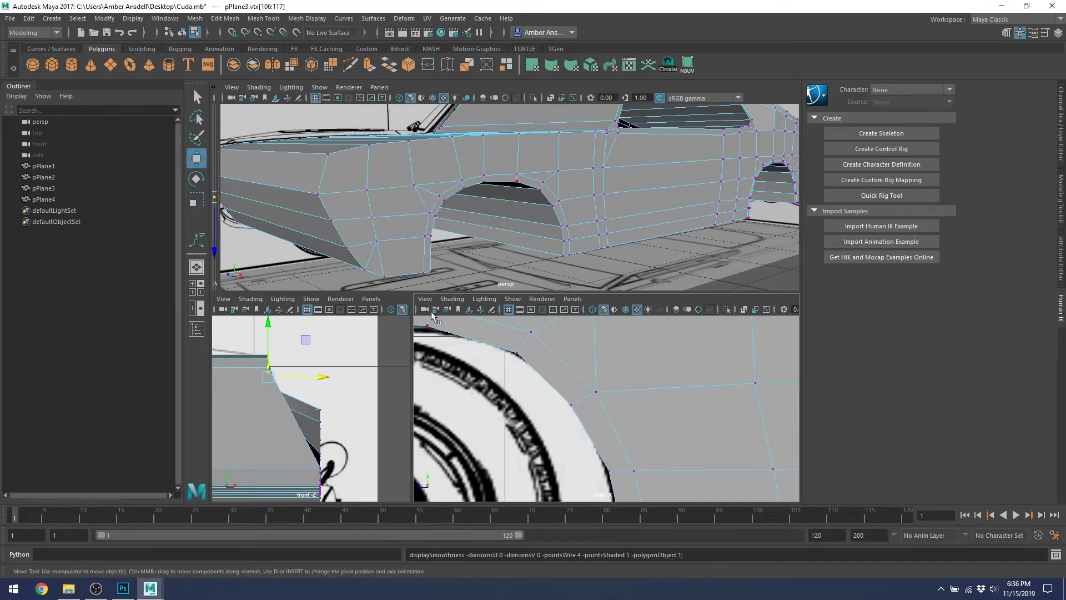
left_click(516, 352)
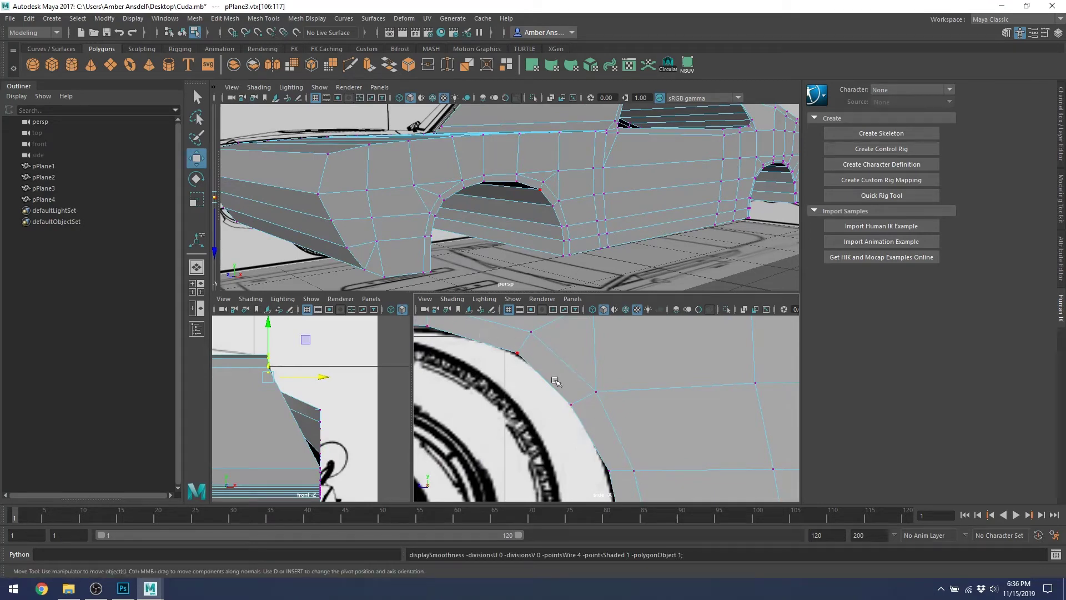
left_click(583, 402)
left_click(537, 340)
middle_click_drag(436, 354, 700, 406, "alt")
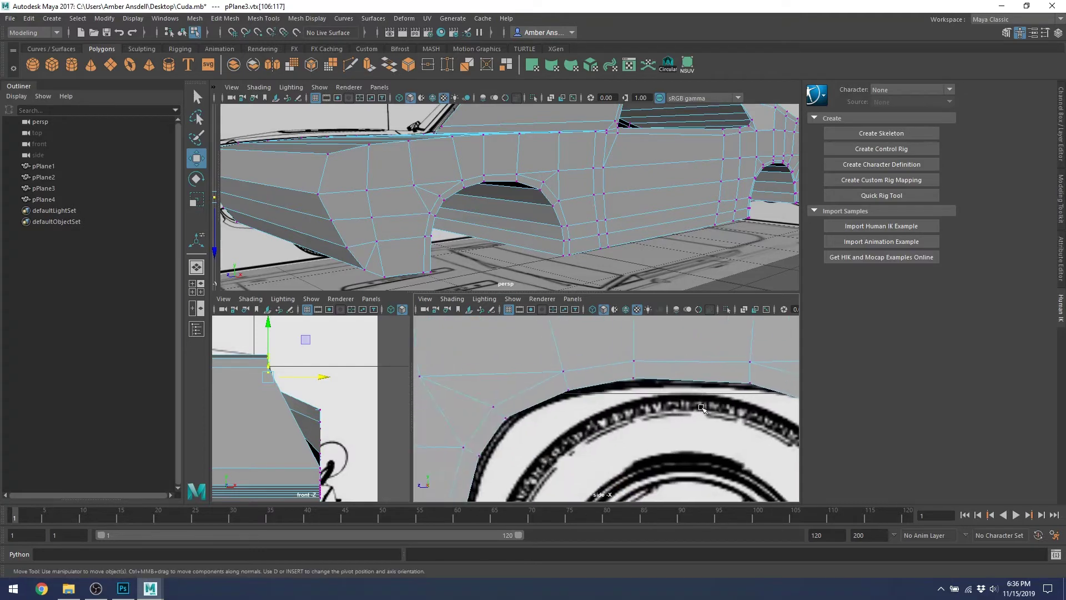
middle_click_drag(519, 425, 627, 391, "alt")
left_click(613, 399)
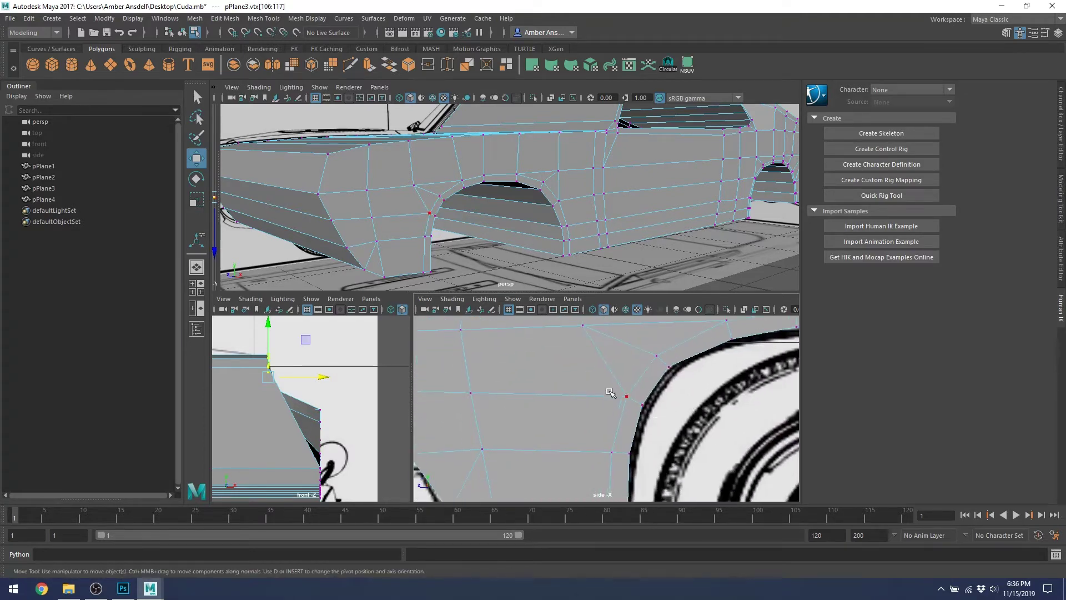
Examine the vertices along the rear curve of the rear wheel arch close up in the side view.
scroll(655, 411, "down", 5)
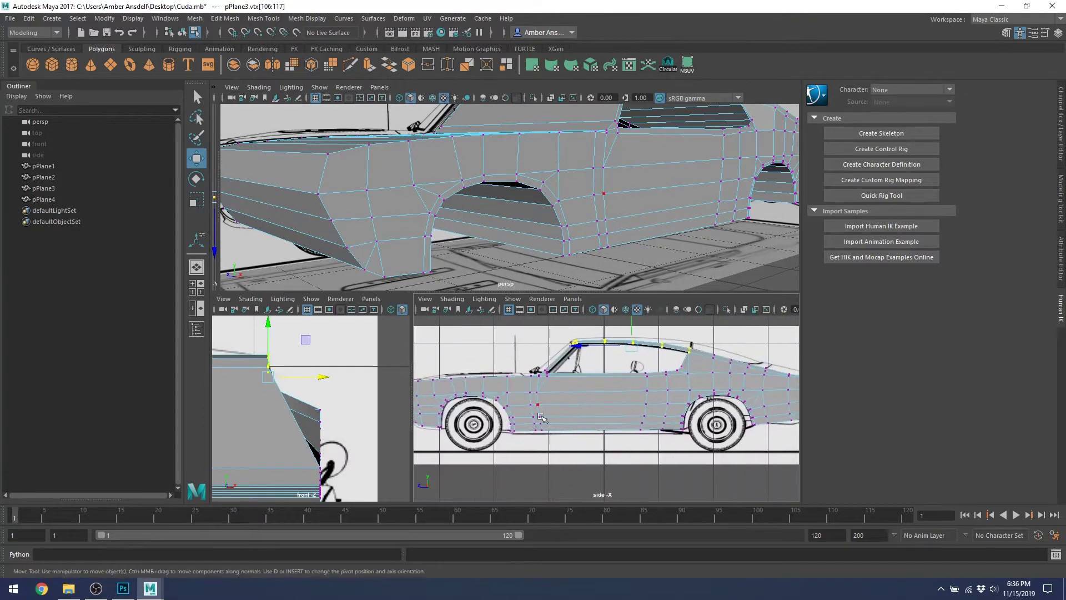
left_click(511, 430)
scroll(492, 431, "up", 4)
middle_click_drag(482, 416, 366, 414, "alt")
scroll(674, 407, "up", 3)
middle_click_drag(679, 411, 497, 395, "alt")
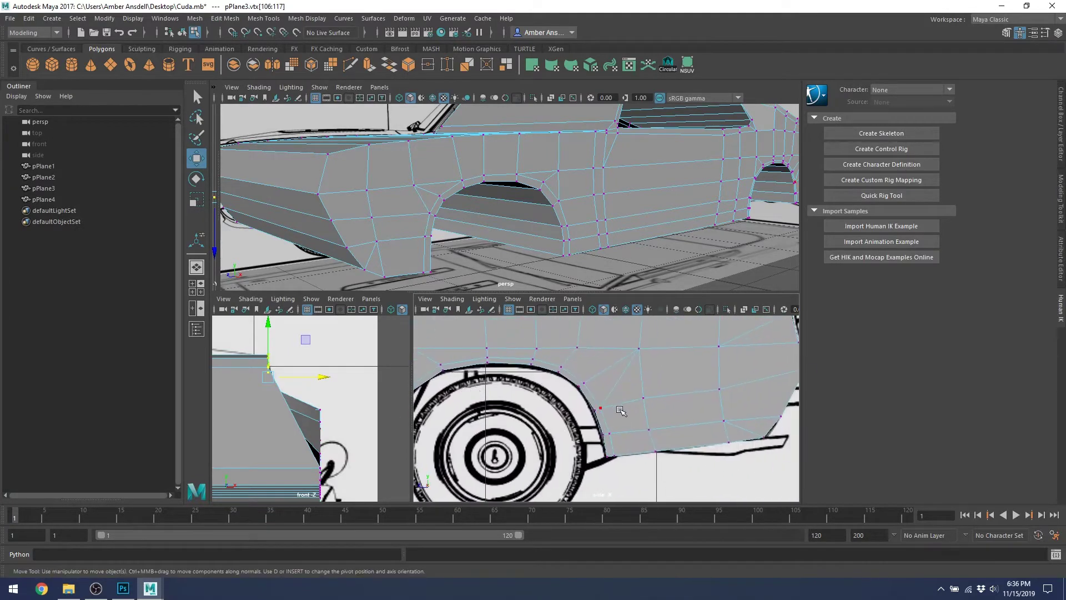
left_click(639, 349)
left_click(600, 408)
scroll(597, 410, "up", 5)
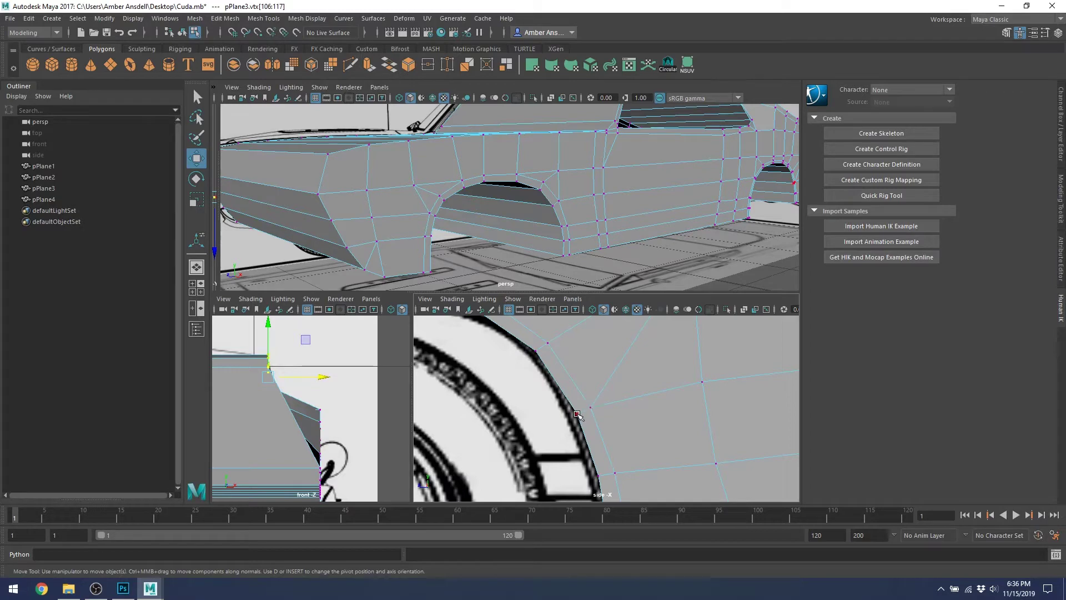
scroll(595, 456, "up", 2)
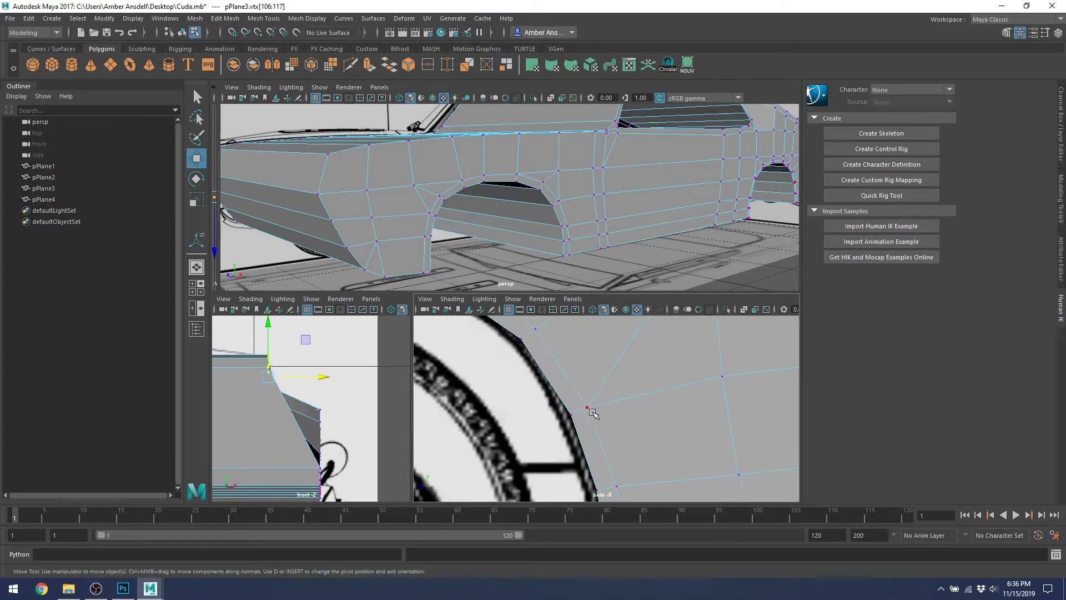
Examine the lower rear corner of the body and the vertices above the rear bumper in the side view.
right_click_drag(675, 412, 478, 364, "alt")
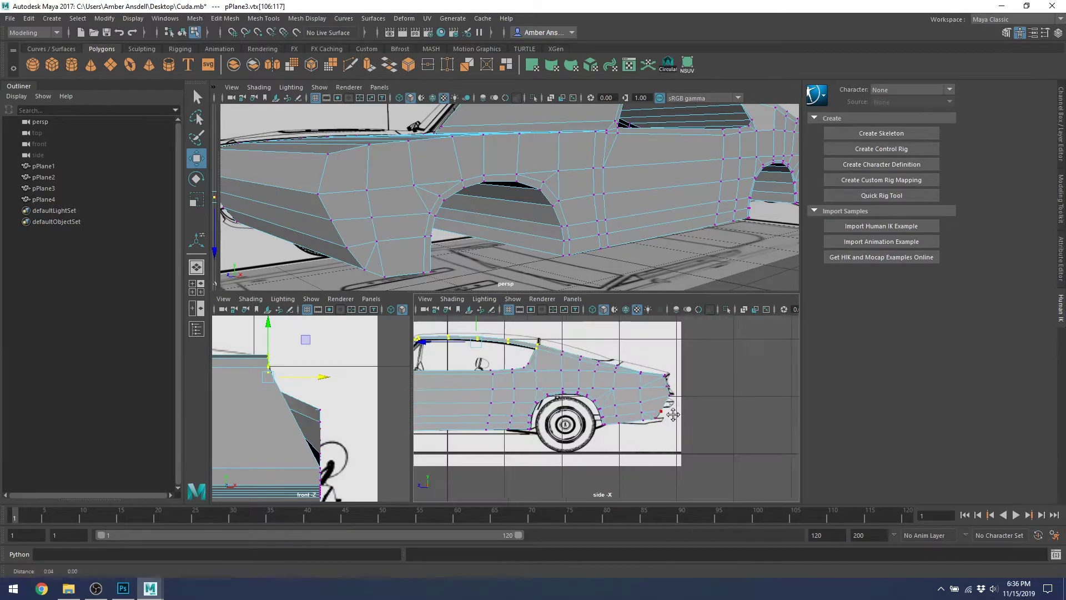
middle_click_drag(700, 404, 617, 414, "alt")
scroll(617, 414, "up", 3)
scroll(644, 447, "up", 3)
left_click(538, 457)
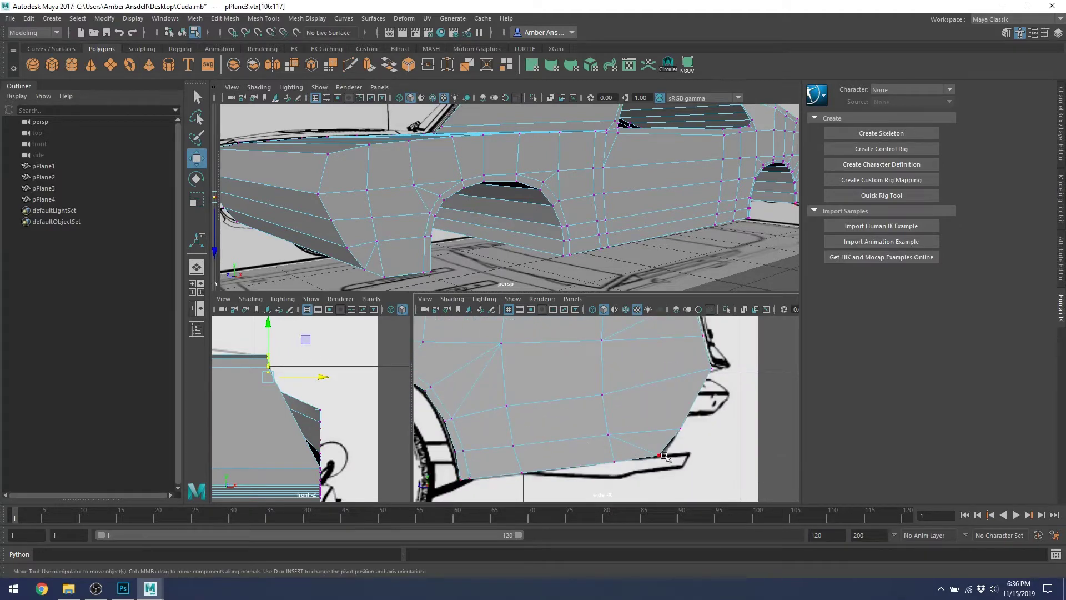
left_click(609, 428)
Preview the lower rear corner as a smoothed mesh to check its bottom edge, and return to the unsmoothed mesh.
key("3")
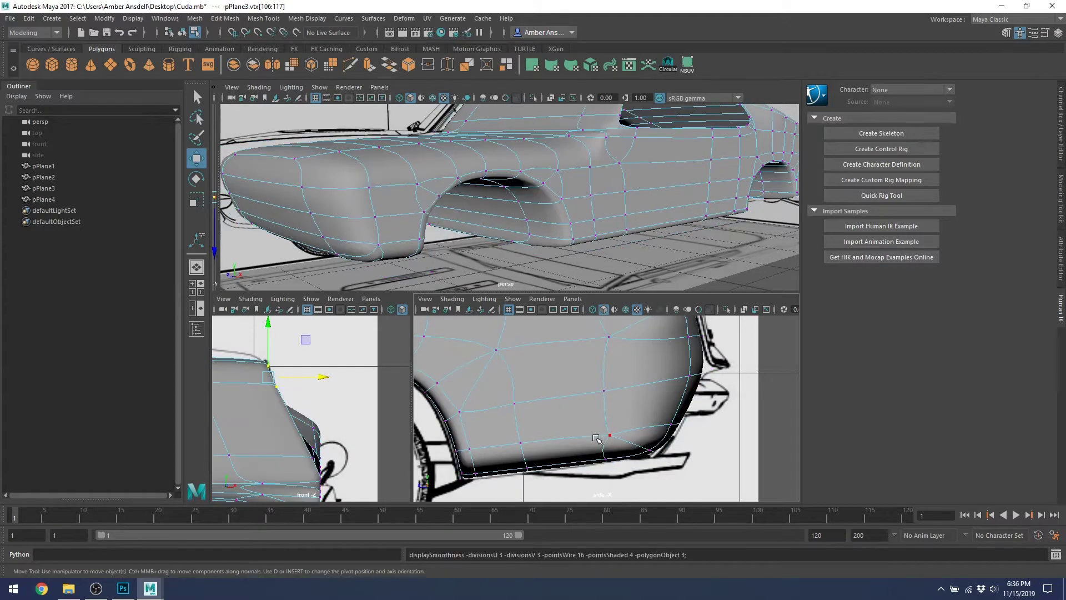
key("Left")
left_click(528, 439)
key("Left")
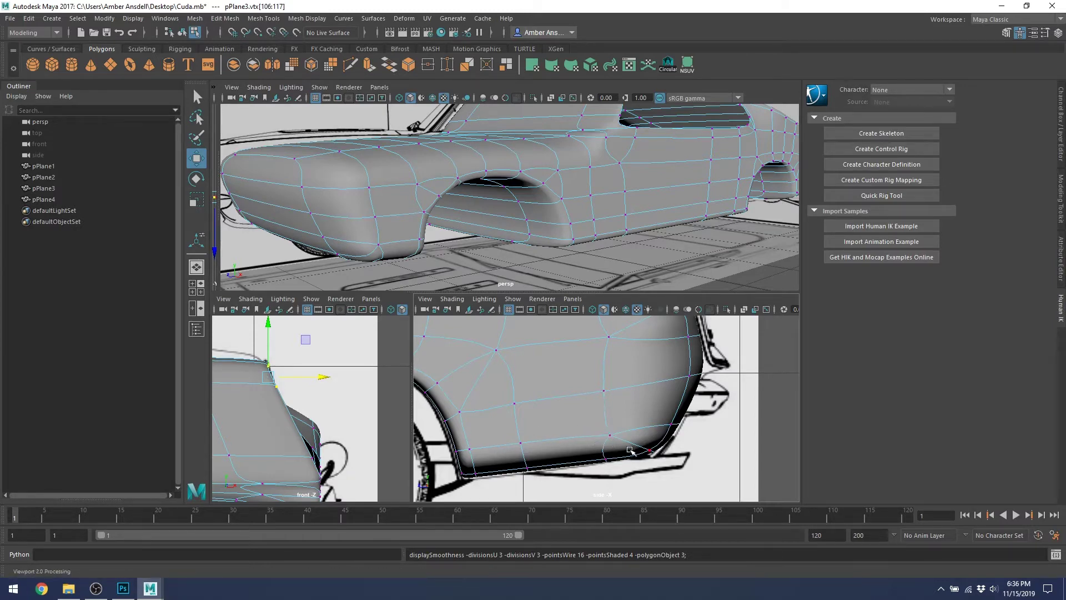
key("ctrl+z")
key("Down")
key("1")
Examine the rear quarter vertices and the hood edge at the windshield base against the side blueprint.
middle_click_drag(613, 388, 668, 456, "alt")
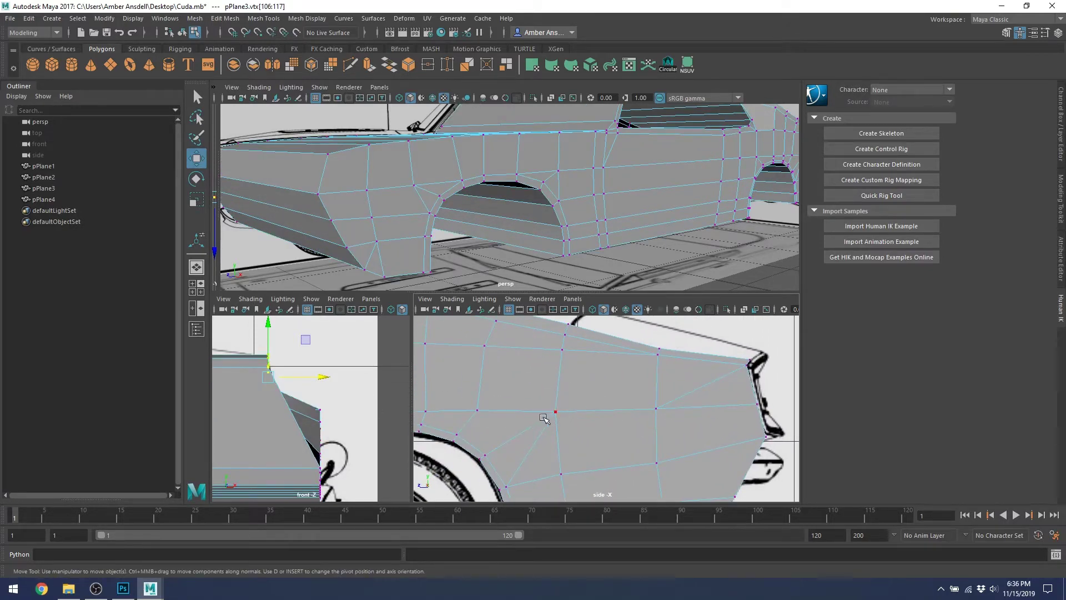
scroll(499, 416, "down", 10)
middle_click_drag(481, 411, 676, 441)
scroll(511, 404, "up", 6)
middle_click_drag(494, 393, 762, 425, "alt")
middle_click_drag(530, 413, 567, 412, "alt")
scroll(567, 412, "up", 9)
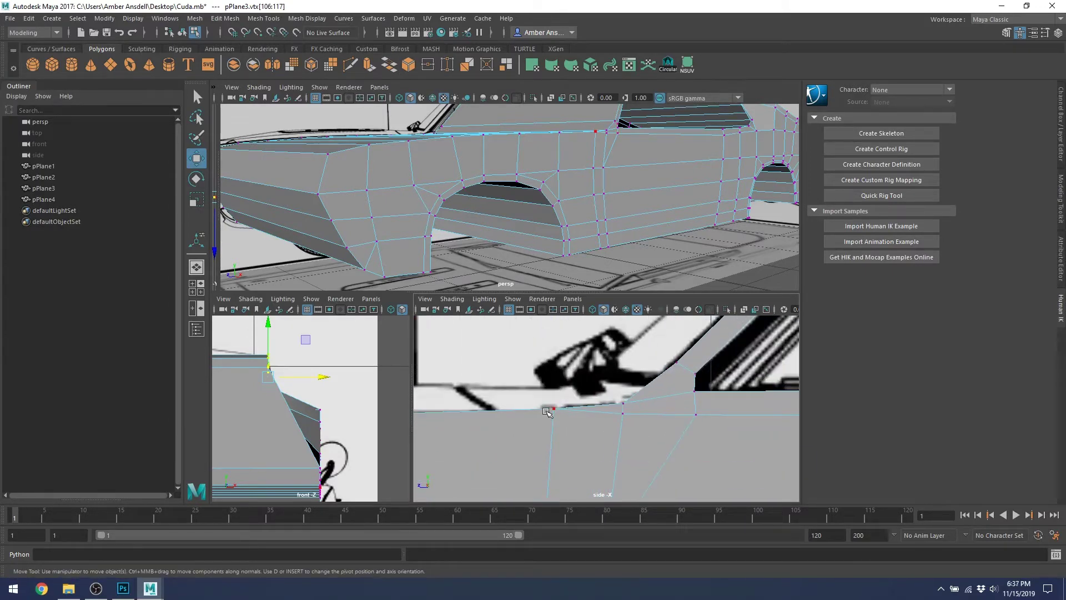
Preview the body as a smoothed mesh and examine the pinched vertex at the windshield base in the perspective and side views.
key("3")
key("a")
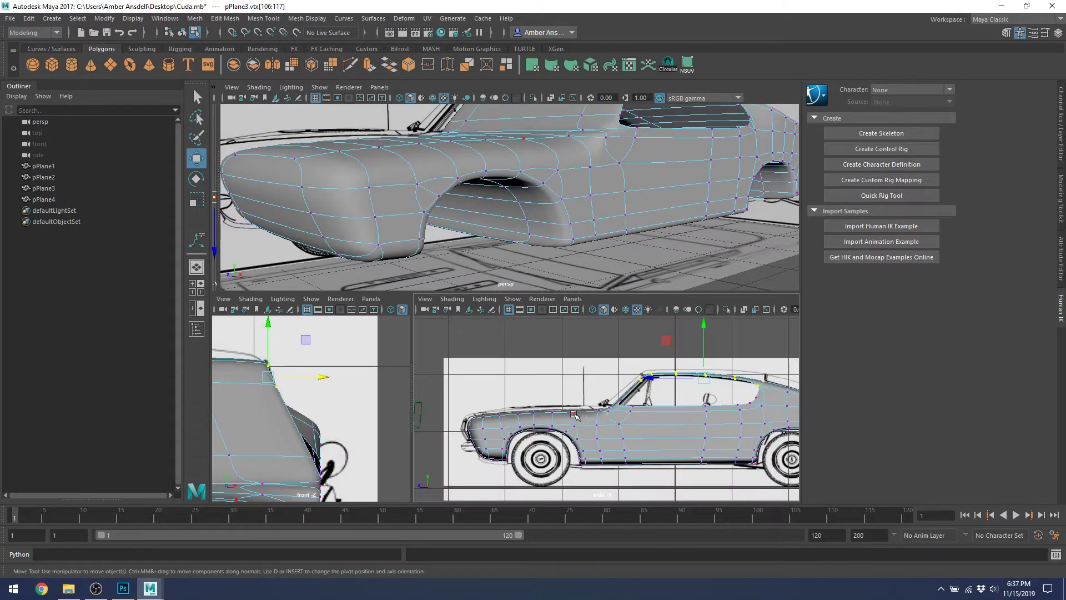
scroll(588, 419, "up", 8)
scroll(576, 226, "up", 10)
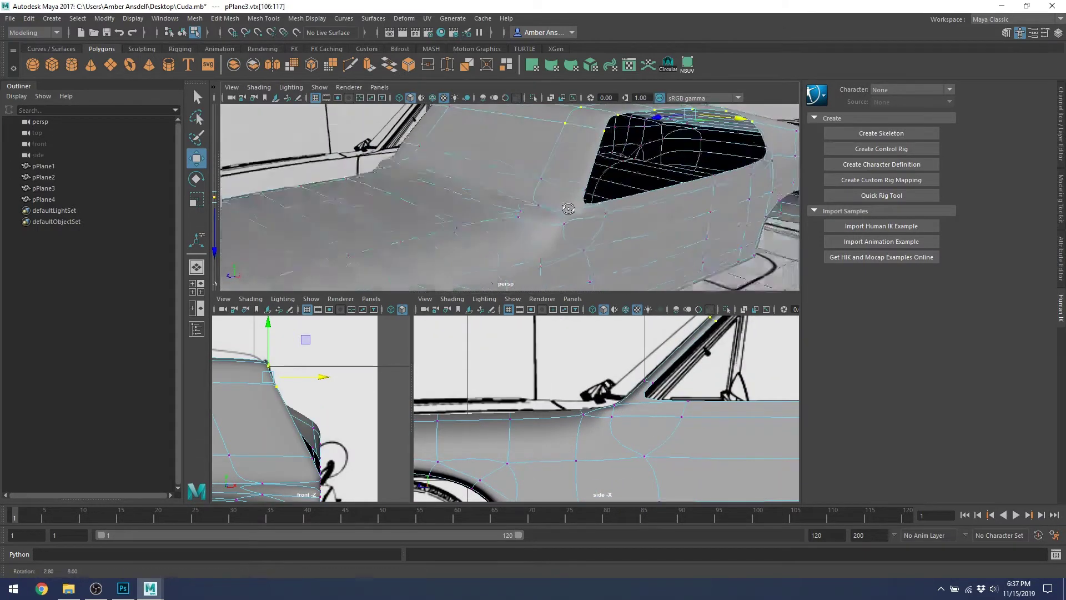
middle_click_drag(577, 192, 549, 165, "alt")
left_click(580, 215)
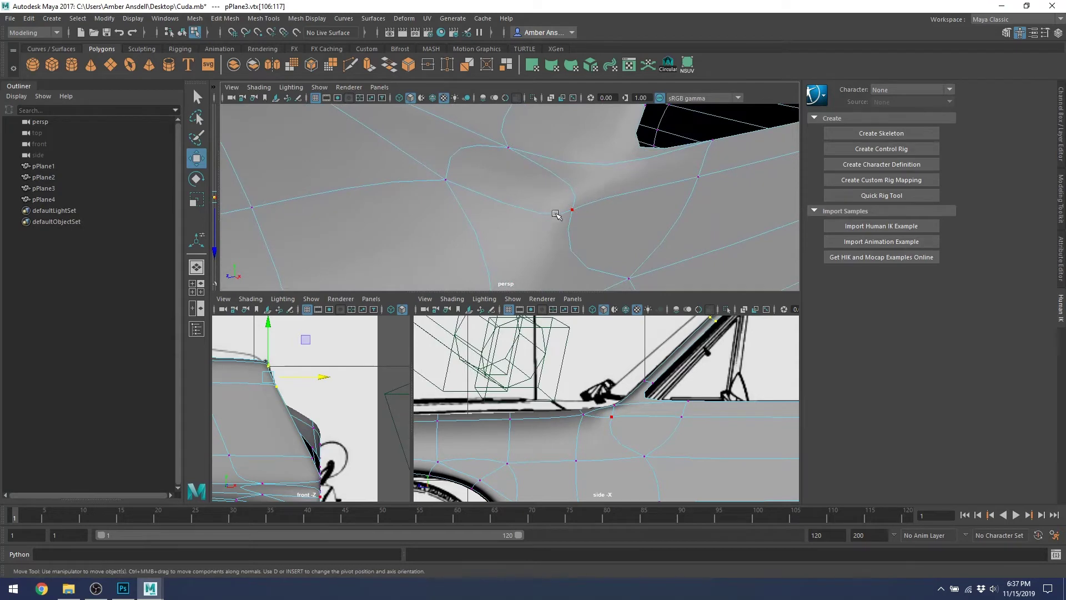
scroll(594, 419, "up", 2)
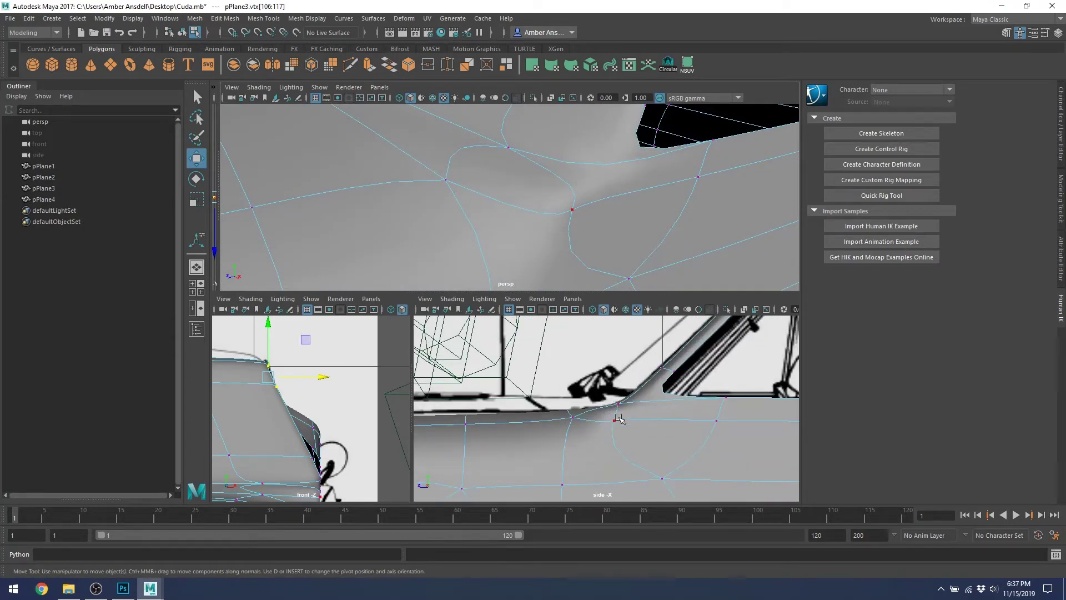
Return to the unsmoothed mesh and examine the windshield base corner, side window opening and rear quarter in the perspective view.
key("1")
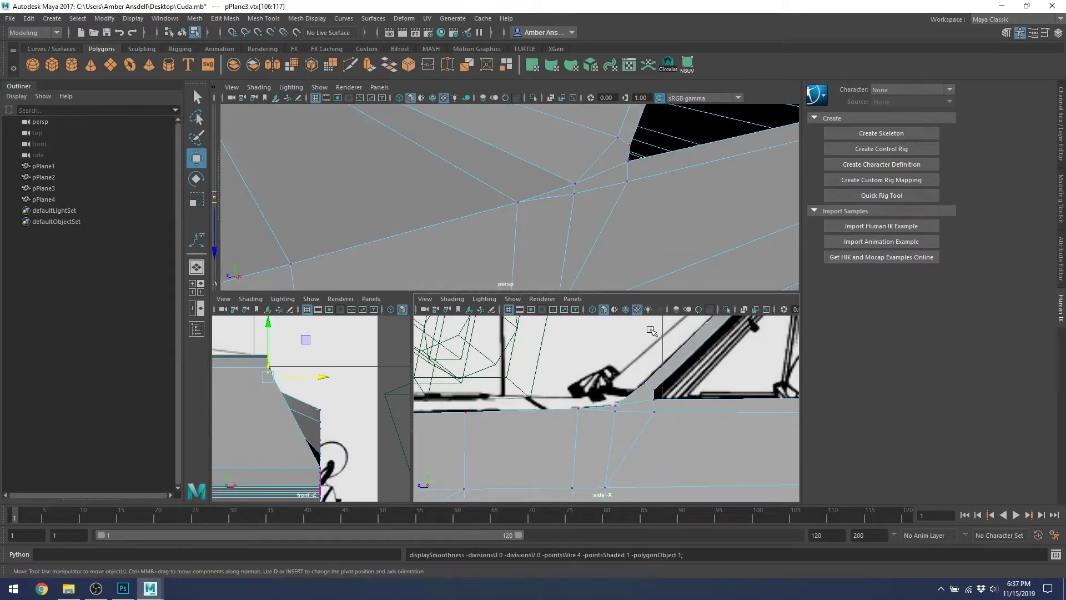
scroll(530, 214, "down", 4)
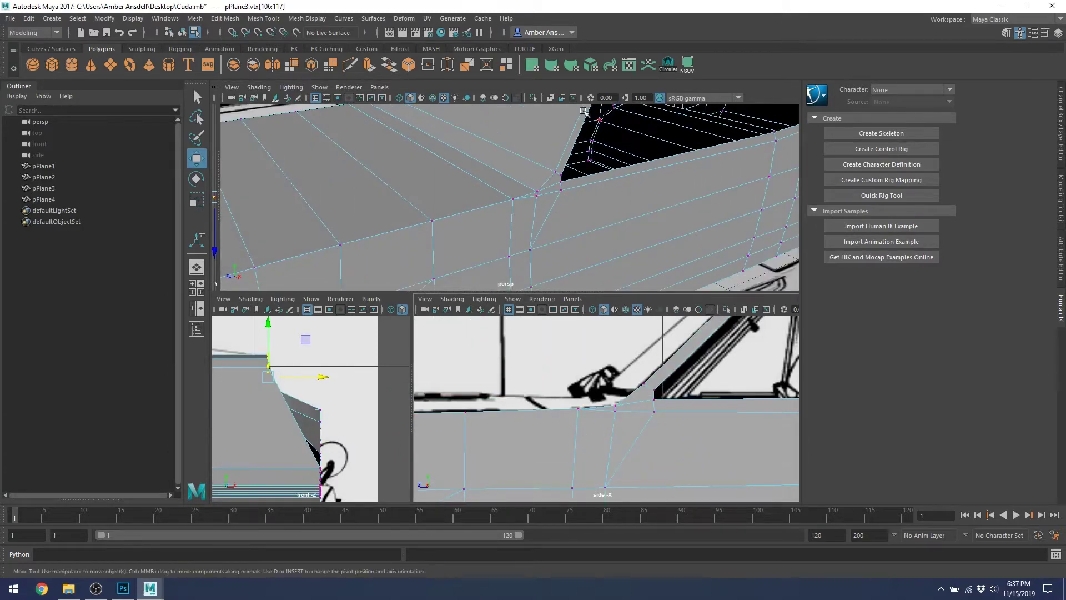
scroll(584, 111, "up", 3)
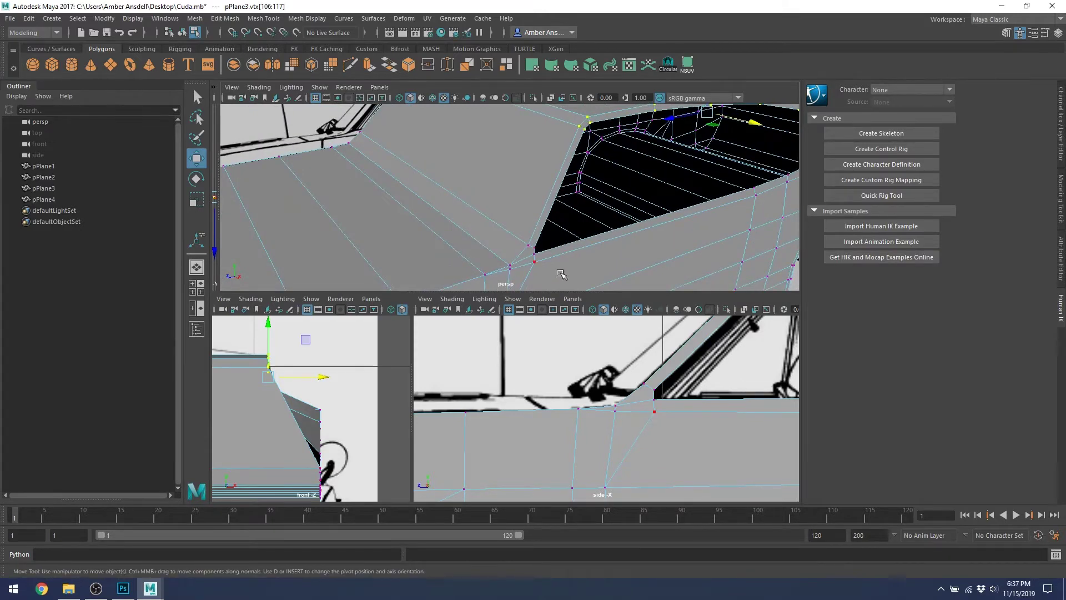
middle_click_drag(497, 286, 581, 175, "alt")
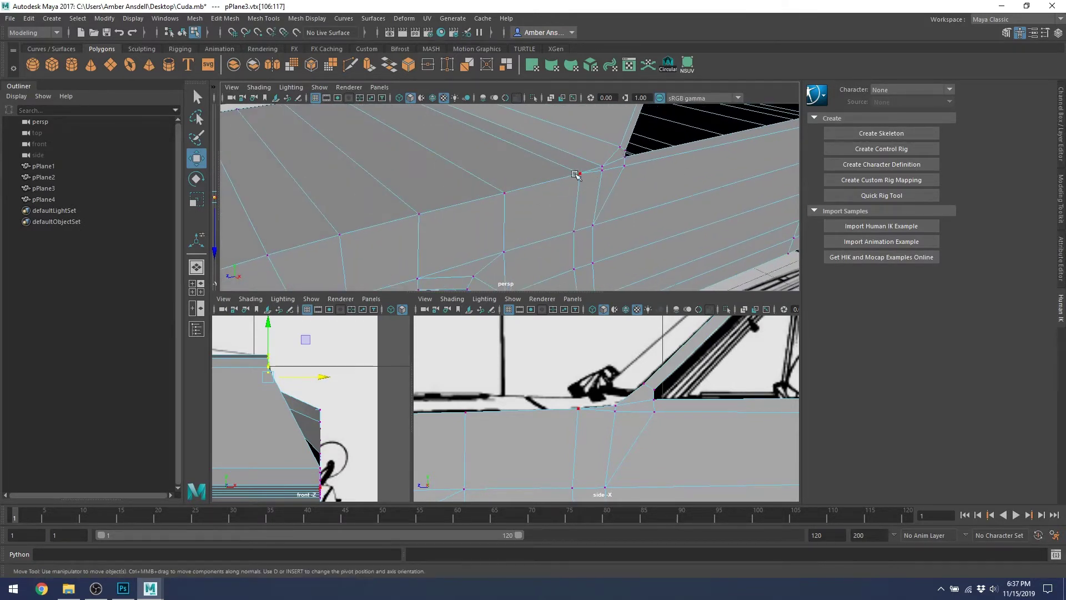
left_click_drag(625, 161, 531, 177, "alt")
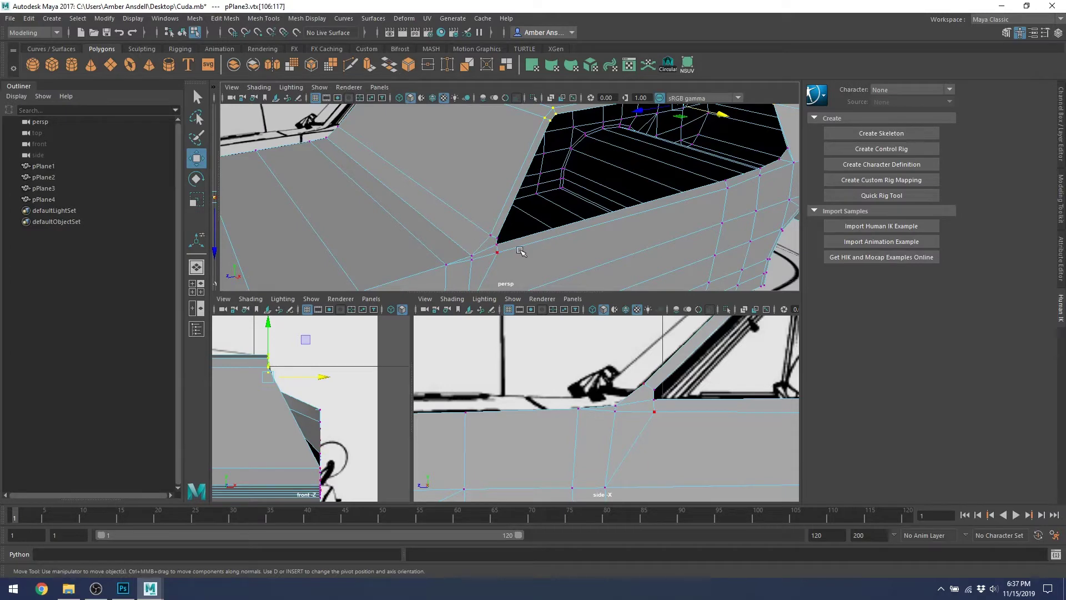
left_click_drag(613, 185, 537, 226, "alt")
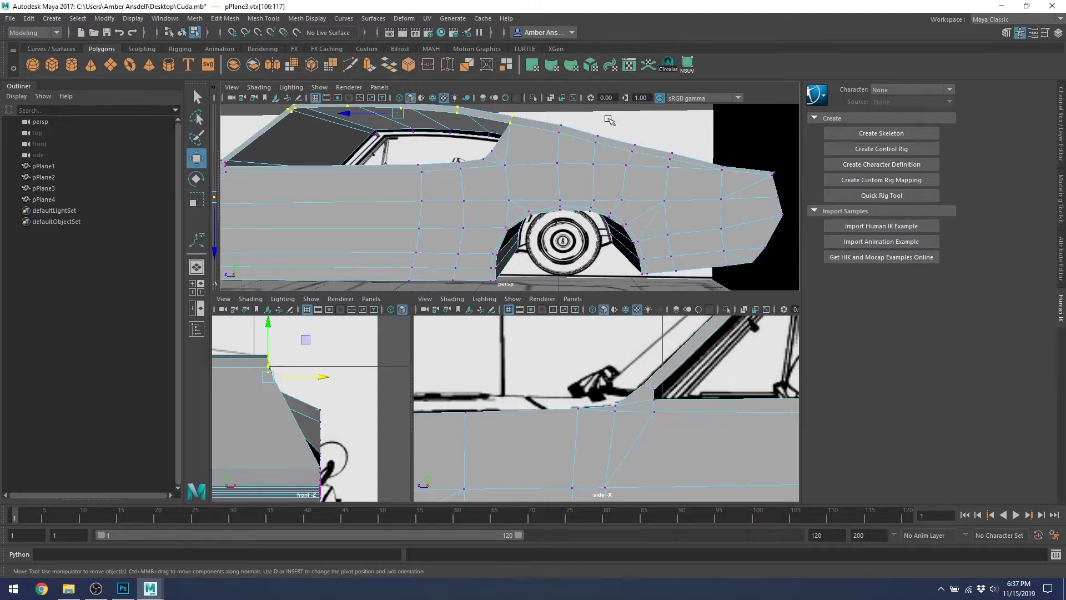
left_click_drag(610, 120, 425, 240, "alt")
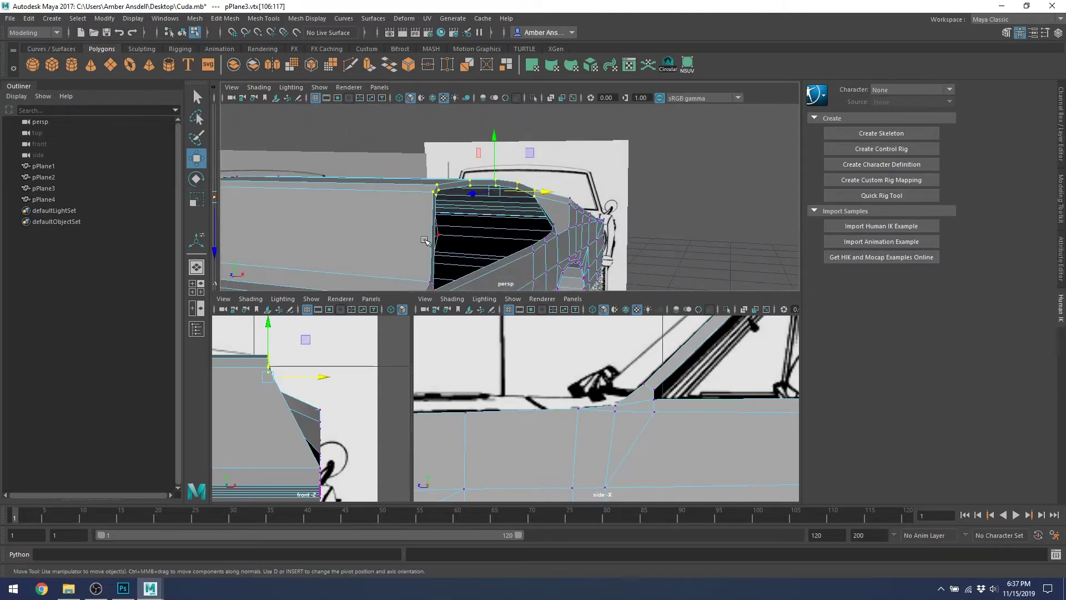
Turn on X-ray shading and compare the roof edge and upper windshield corner with the front blueprint.
key("alt+x")
mouse_move(322, 381)
middle_mouse_down("alt")
mouse_move(410, 352)
mouse_move(323, 375)
middle_mouse_up("alt")
scroll(336, 360, "up", 3)
scroll(328, 364, "down", 8)
scroll(291, 400, "up", 4)
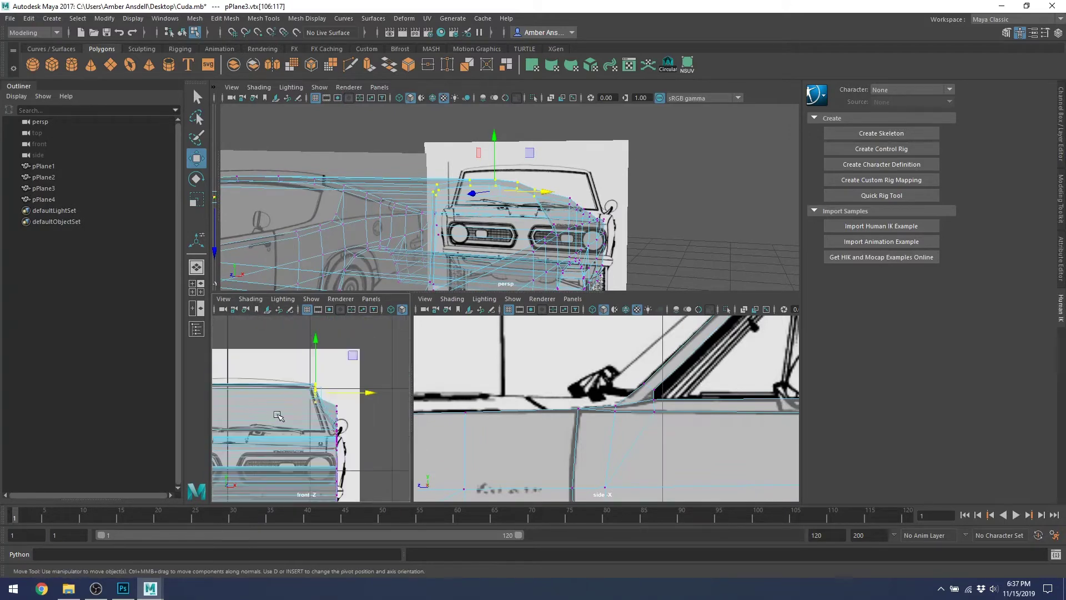
scroll(278, 415, "up", 3)
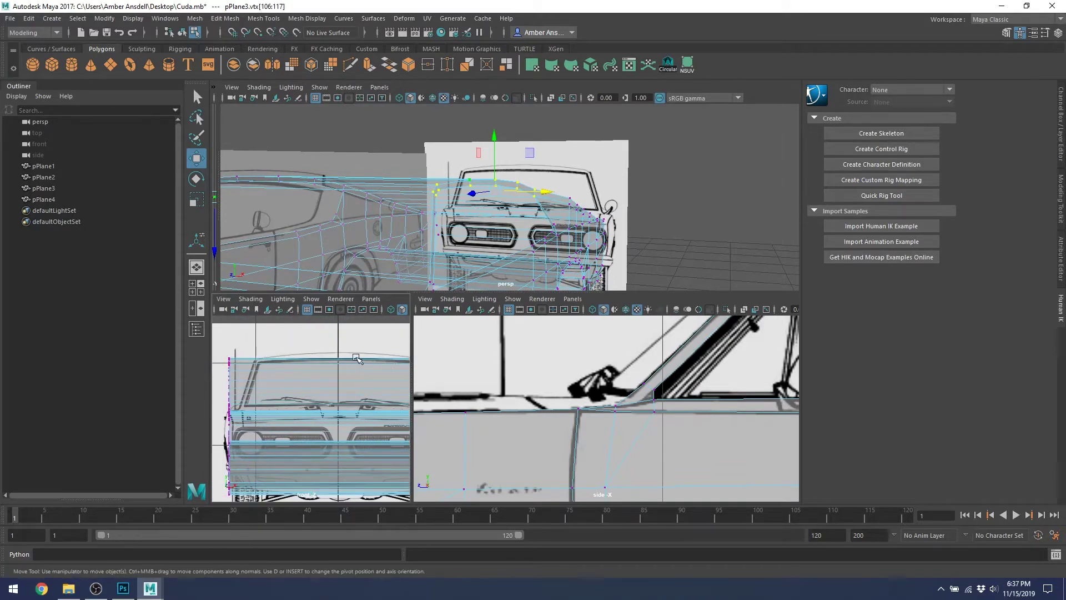
mouse_move(356, 359)
middle_mouse_down("alt")
mouse_move(288, 352)
mouse_move(344, 357)
middle_mouse_up("alt")
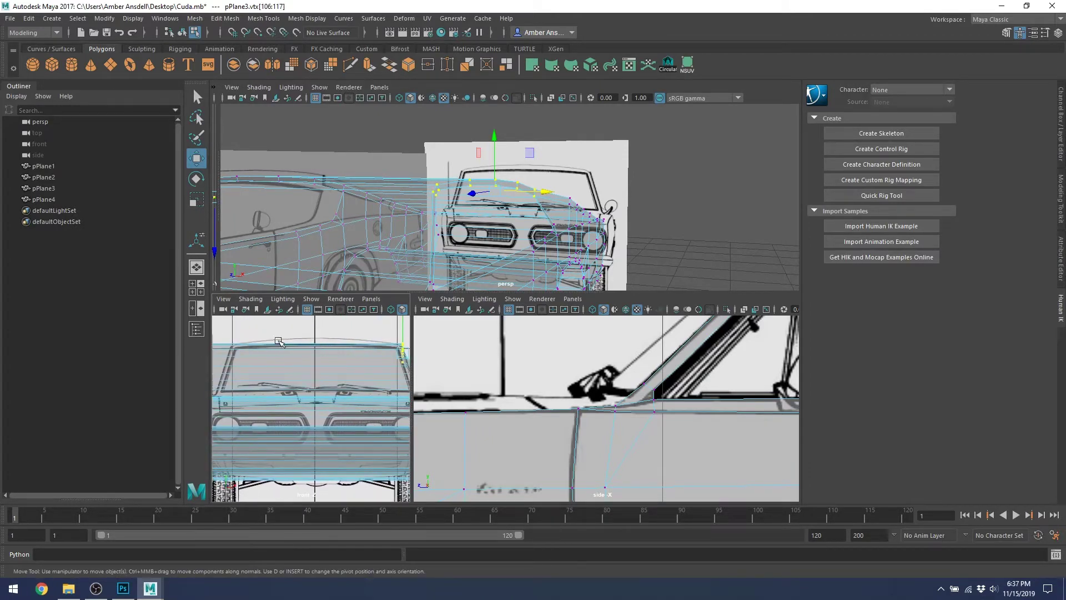
scroll(363, 356, "down", 8)
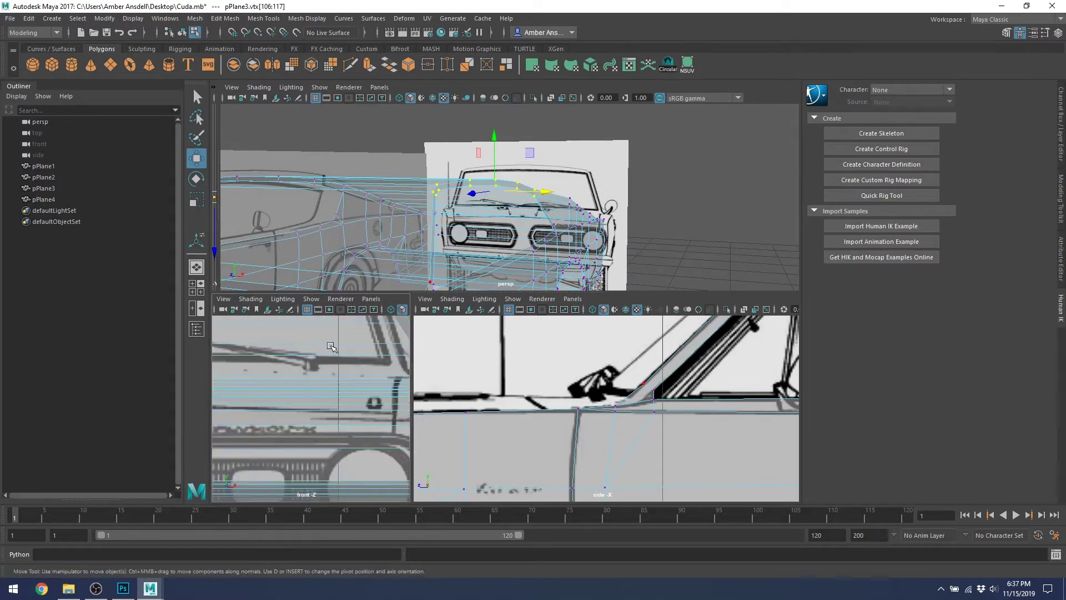
scroll(332, 367, "up", 10)
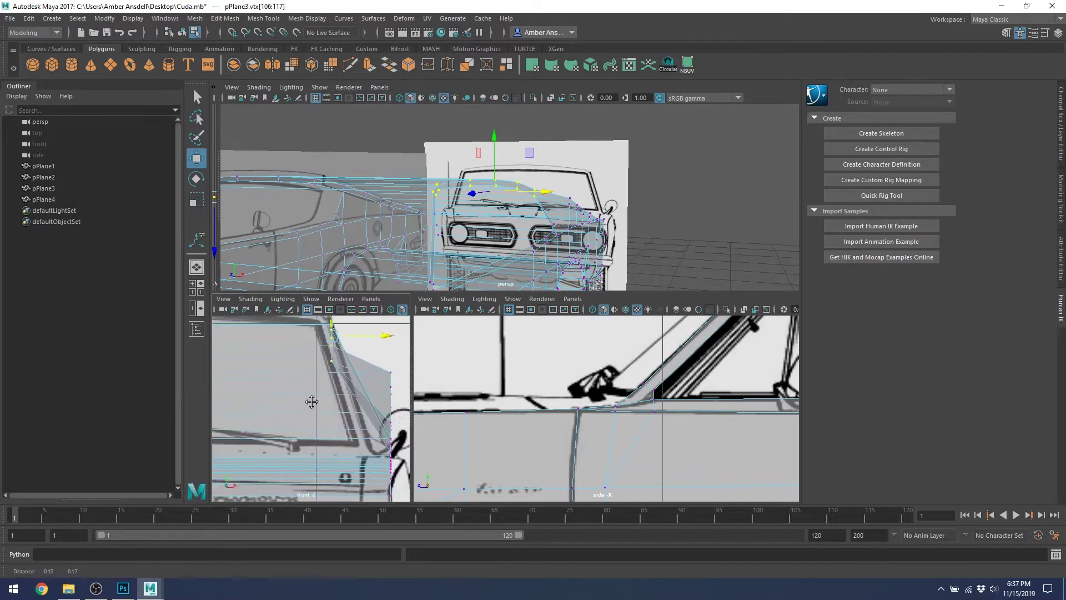
middle_click_drag(348, 344, 339, 393, "alt")
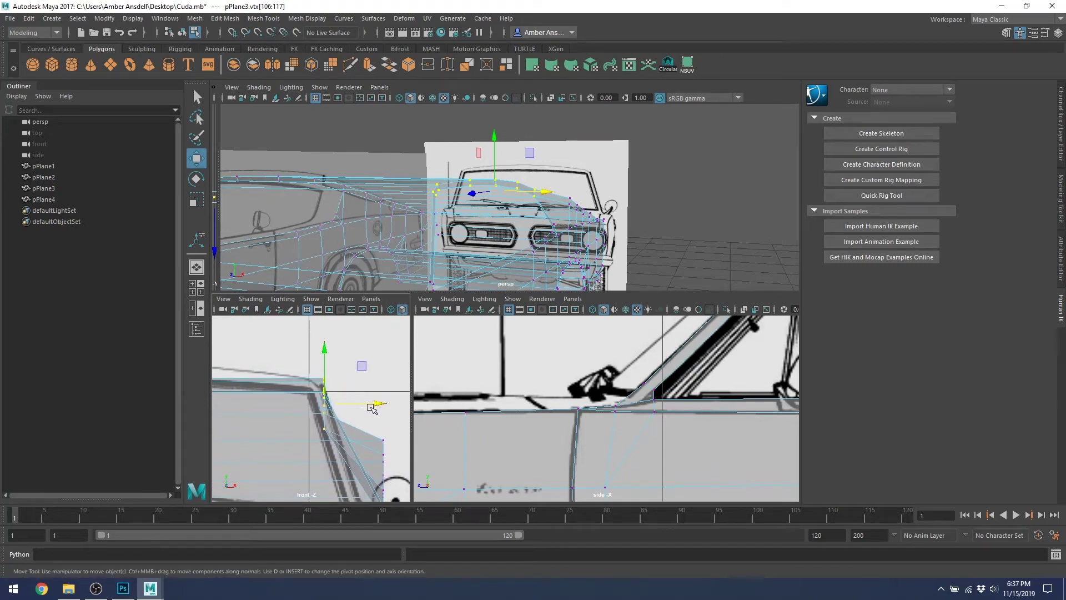
Move and rotate the selected roof edge vertices so they follow the slant of the windshield pillar in the front view.
left_click_drag(355, 407, 355, 405)
key("3")
key("e")
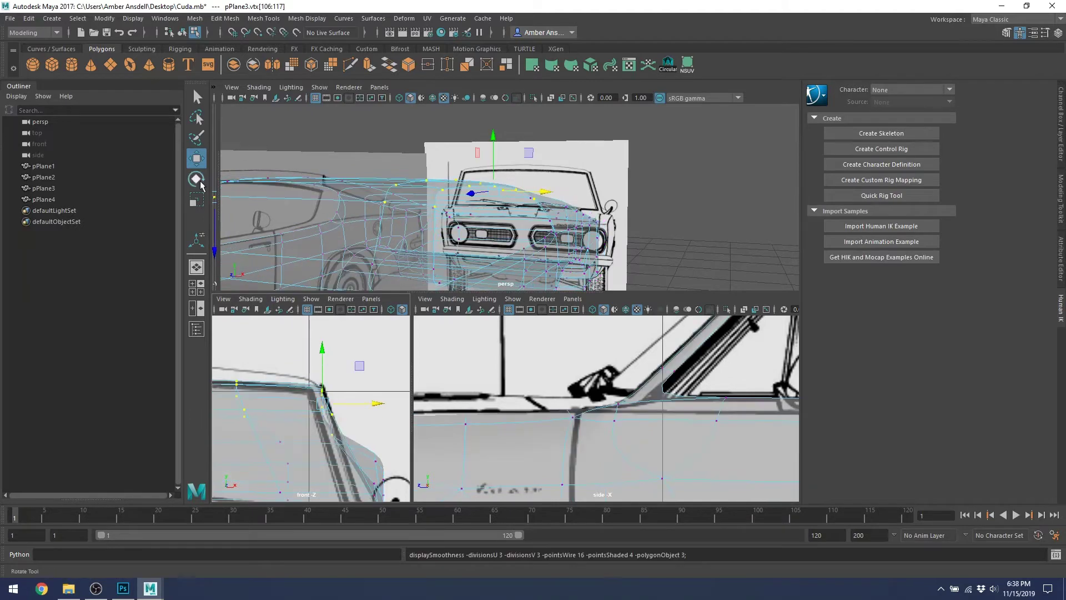
key("ctrl+z")
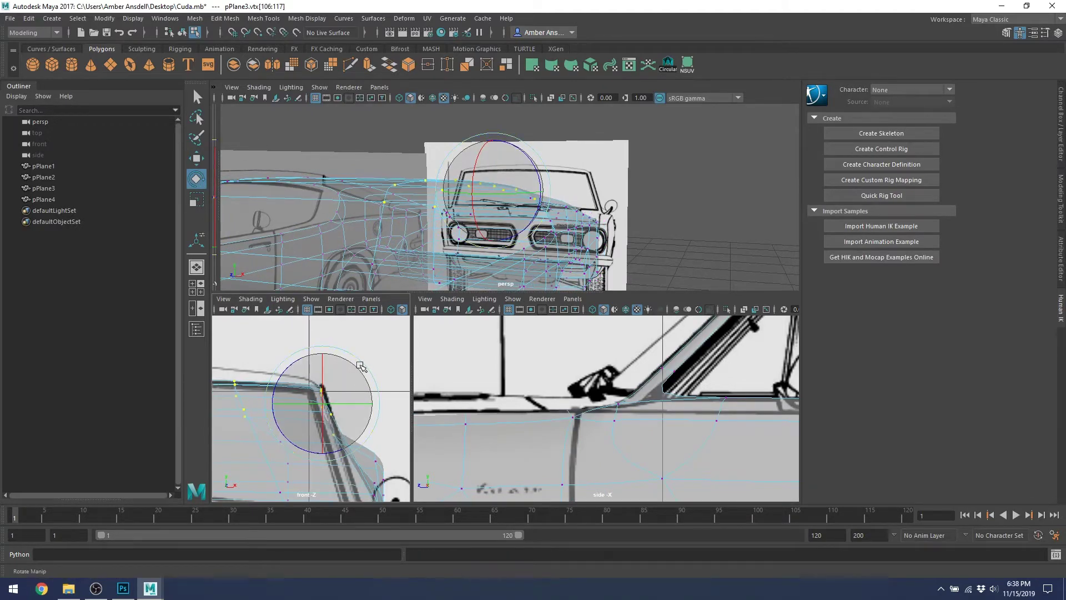
mouse_move(366, 377)
left_mouse_down()
mouse_move(363, 357)
mouse_move(368, 372)
left_mouse_up()
key("ctrl+z")
key("w")
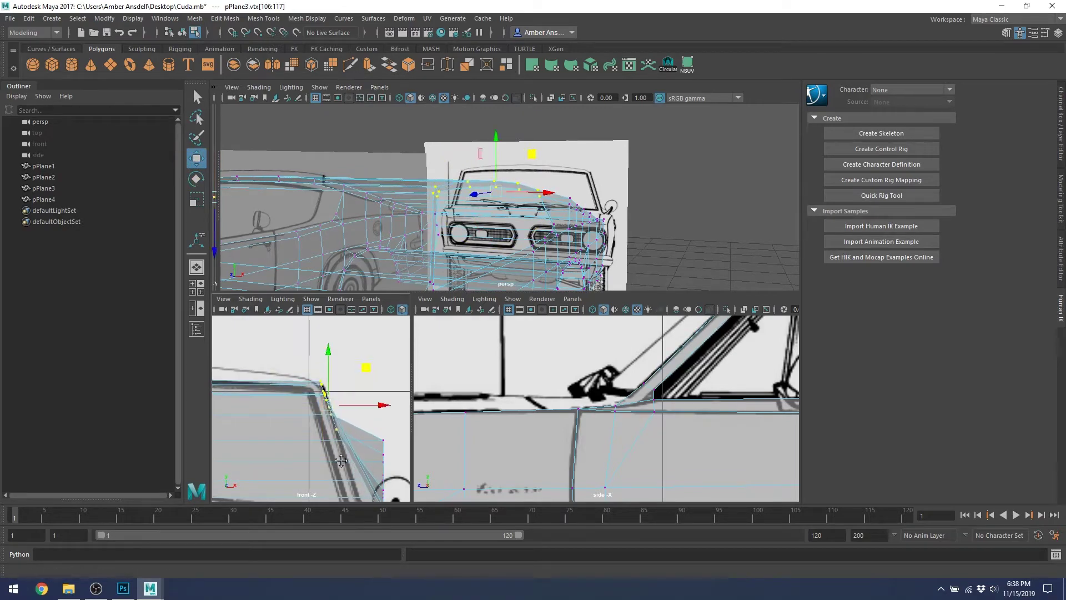
Select the rear quarter vertices just below the roof edge row and move them inward toward the cabin slope in the front view.
middle_click_drag(342, 401, 336, 332, "alt")
middle_click_drag(397, 364, 364, 370, "alt")
key("a")
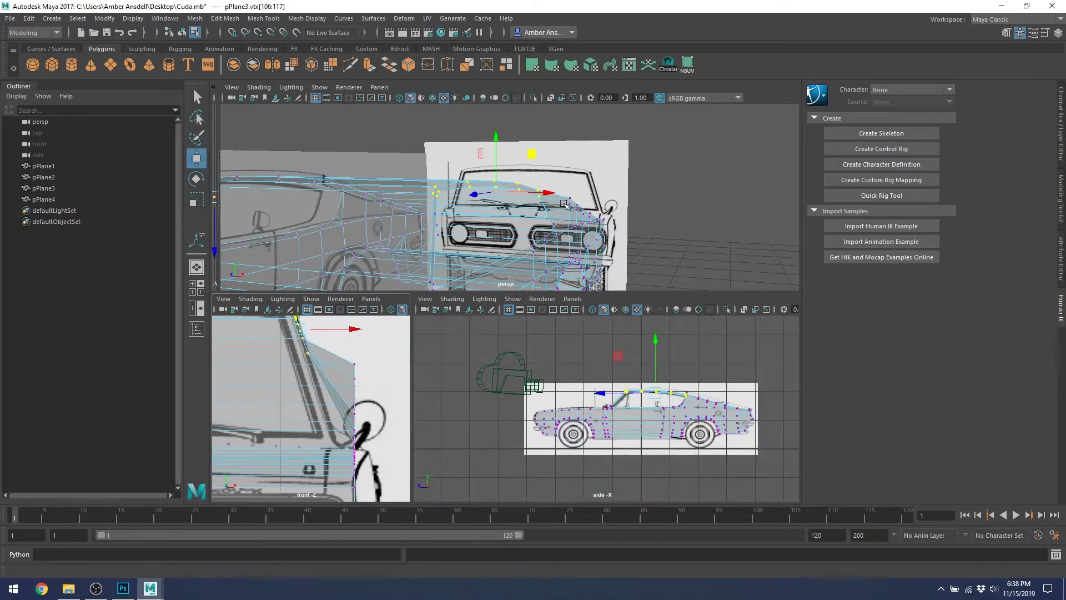
left_click_drag(565, 204, 543, 238, "alt")
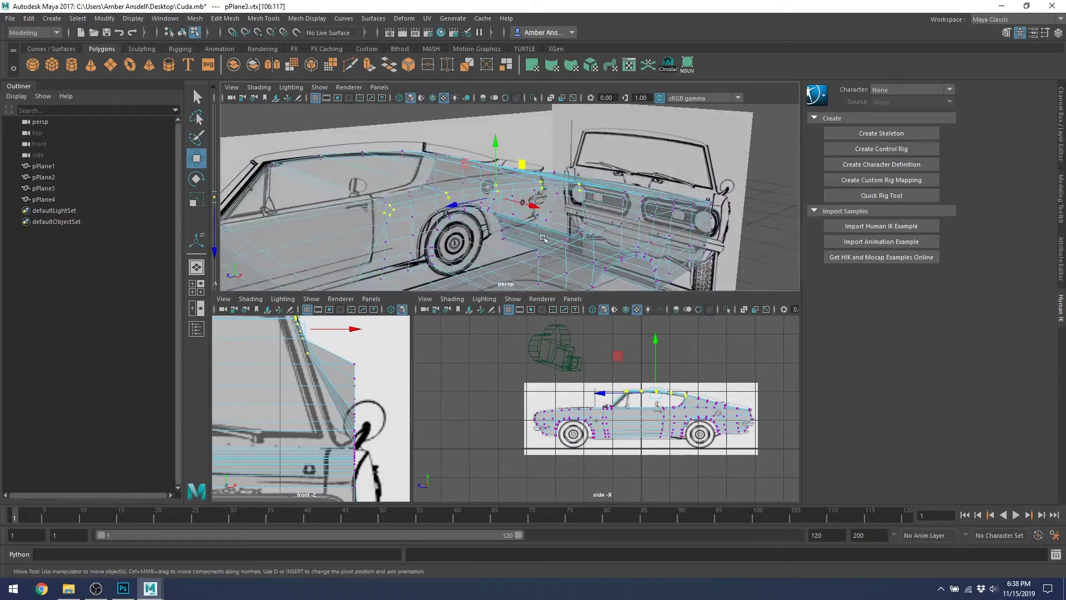
middle_click_drag(577, 225, 518, 192, "alt")
right_click_drag(602, 420, 701, 395, "alt")
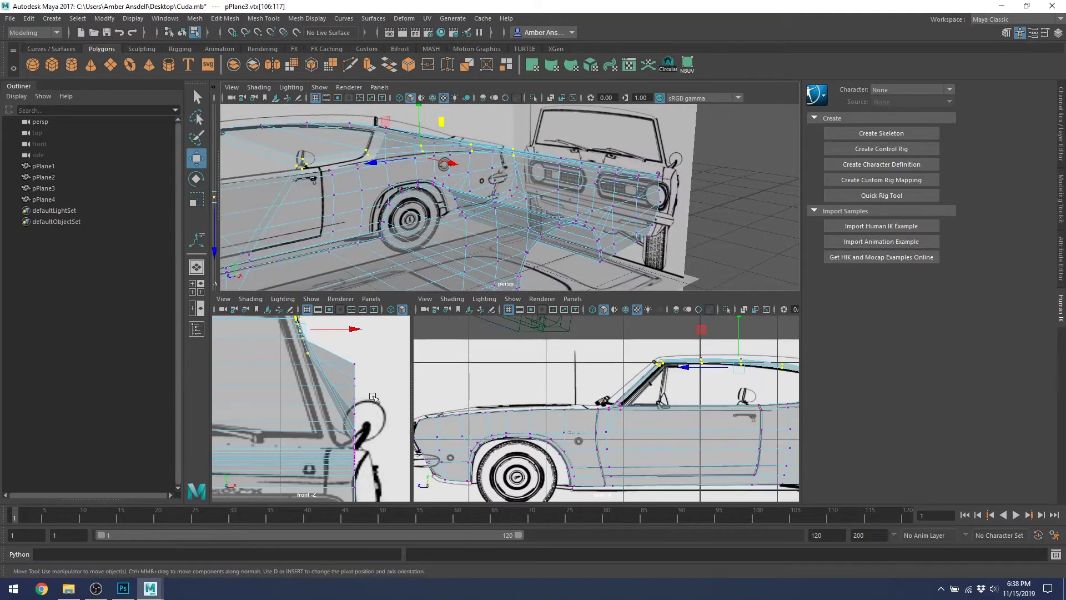
middle_click(256, 373)
left_click_drag(345, 348, 367, 410)
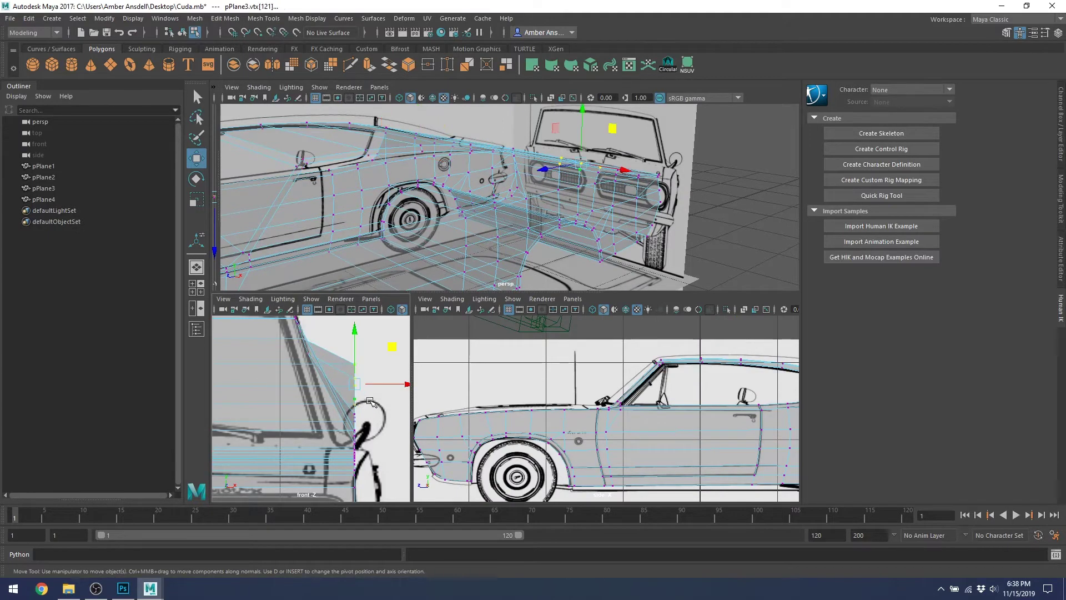
right_click_drag(369, 400, 412, 401, "alt")
middle_click_drag(412, 400, 310, 395, "alt")
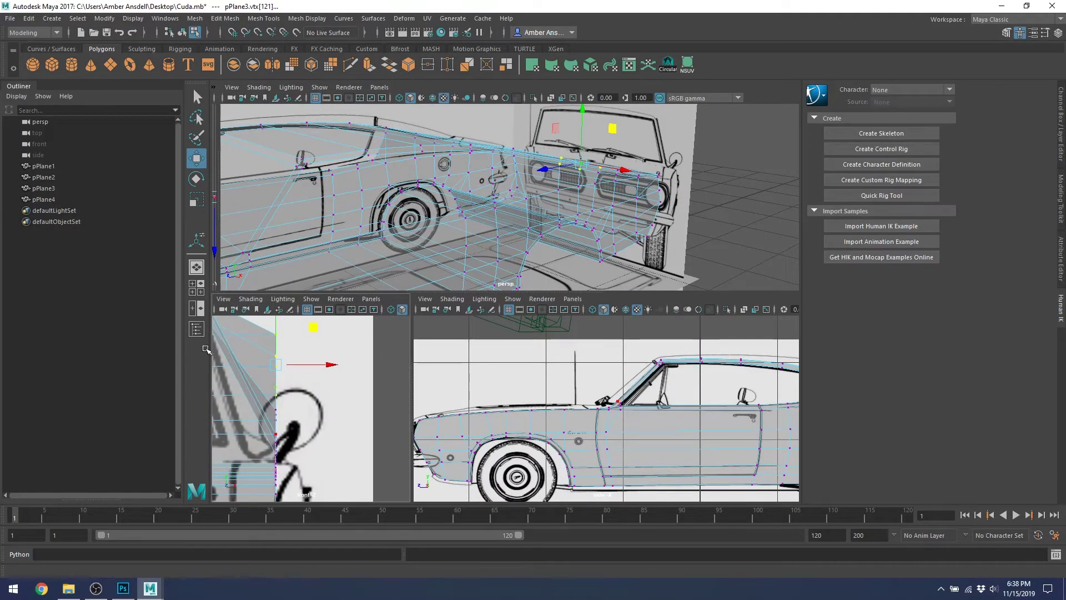
middle_click_drag(288, 353, 348, 403, "alt")
left_click_drag(547, 234, 605, 198, "alt")
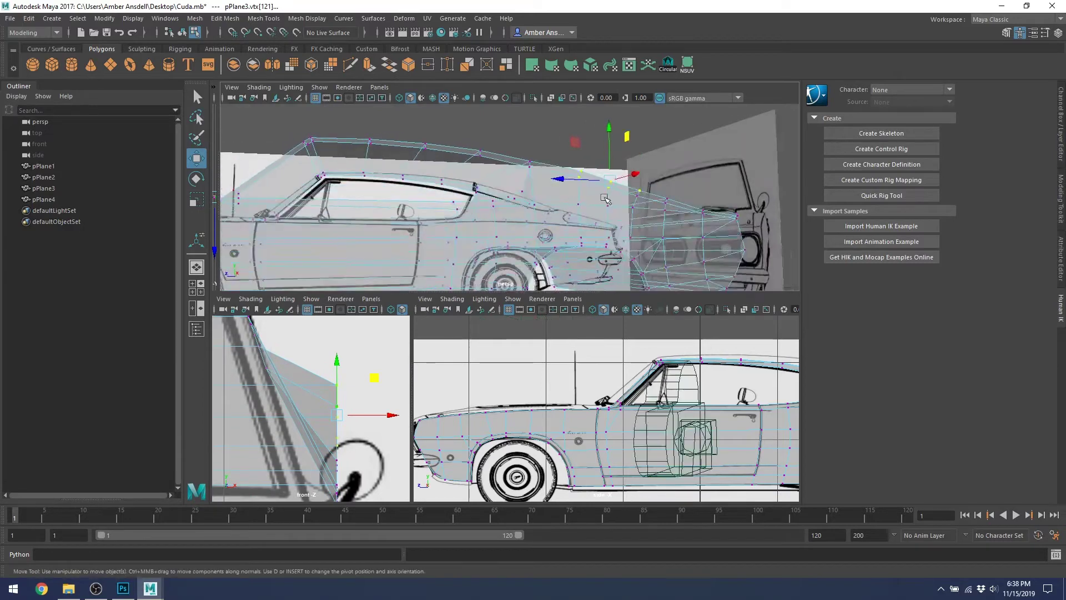
right_click_drag(605, 198, 651, 198, "alt")
left_click(749, 194, "shift")
middle_click_drag(680, 216, 506, 215, "alt")
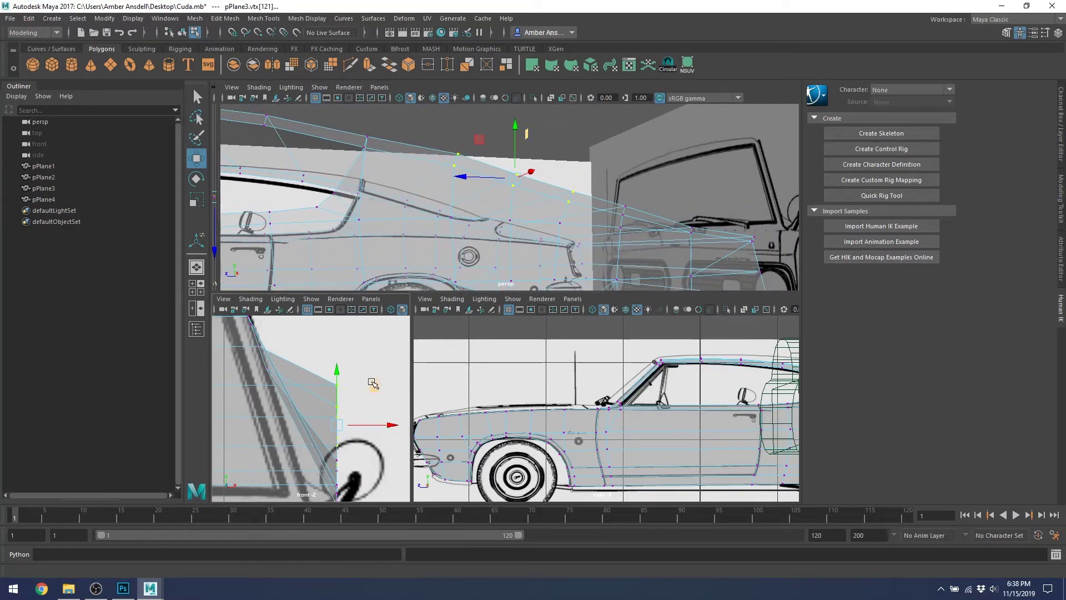
middle_click_drag(367, 424, 365, 392, "alt")
left_click_drag(366, 392, 319, 393)
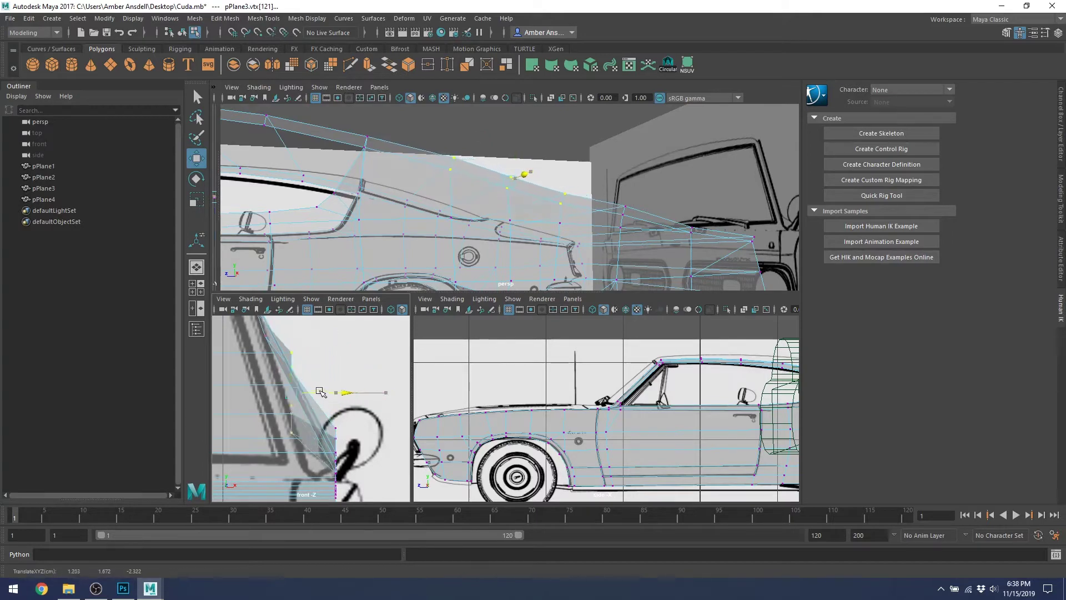
Rotate the rear quarter vertex row to match the slanted side in the front view and nudge it slightly inward.
left_click(196, 179)
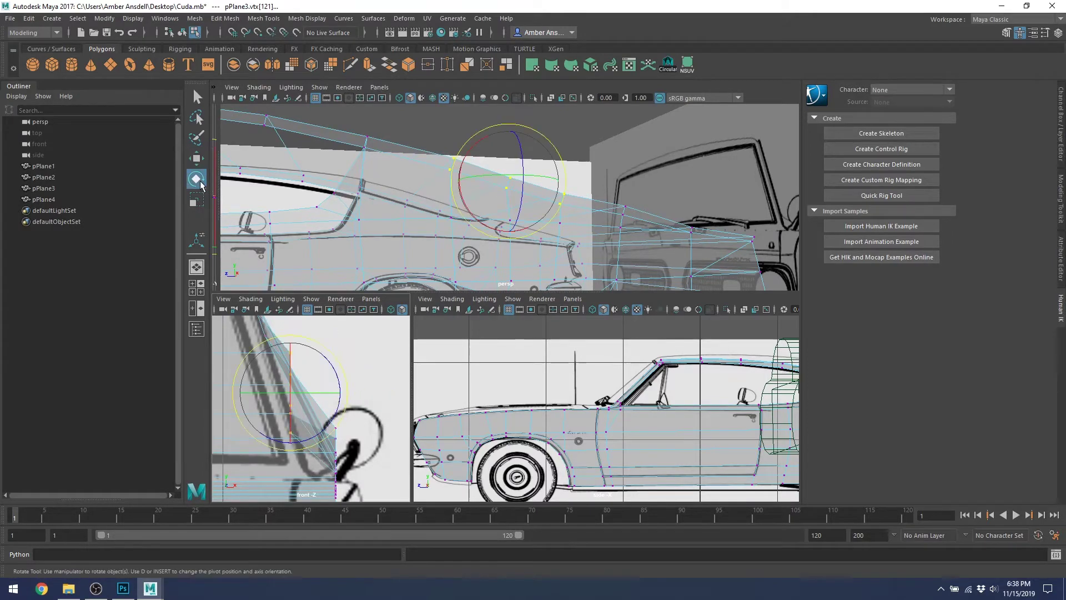
left_click_drag(339, 355, 327, 332)
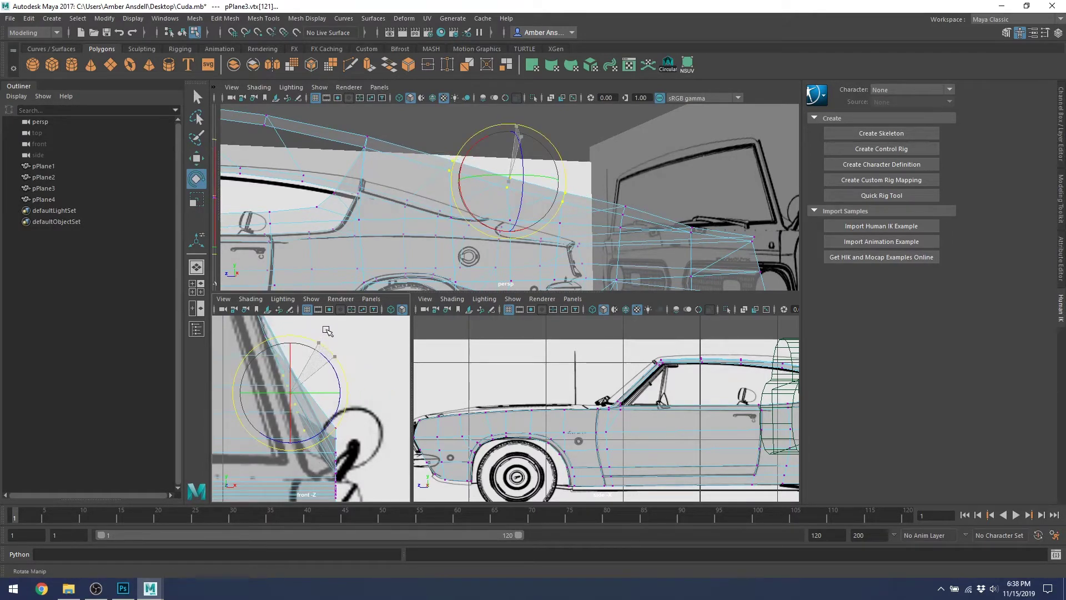
key("w")
left_click_drag(321, 397, 324, 387)
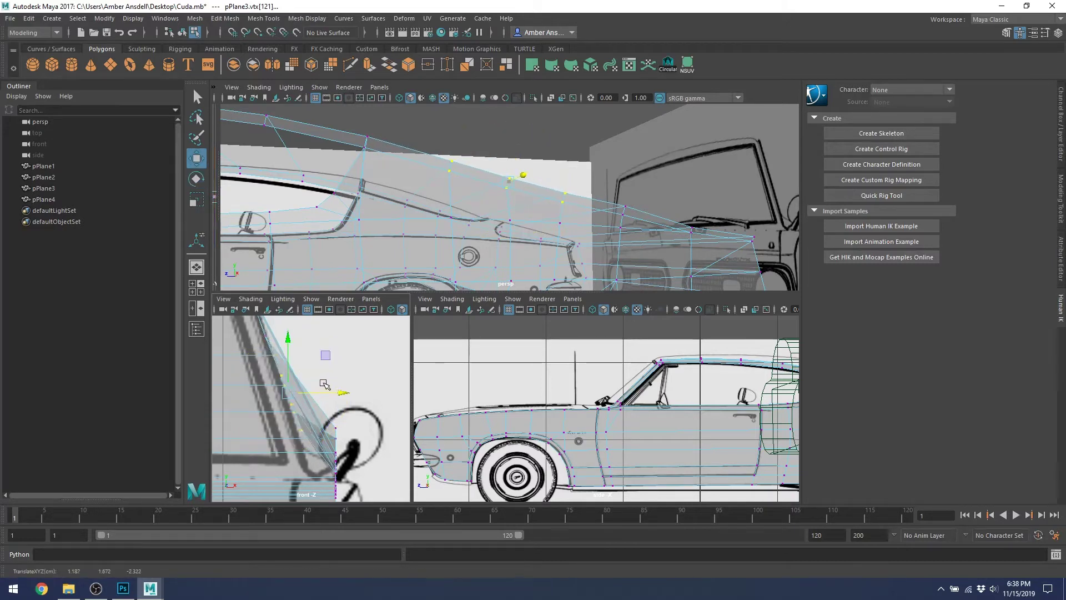
left_click(196, 178)
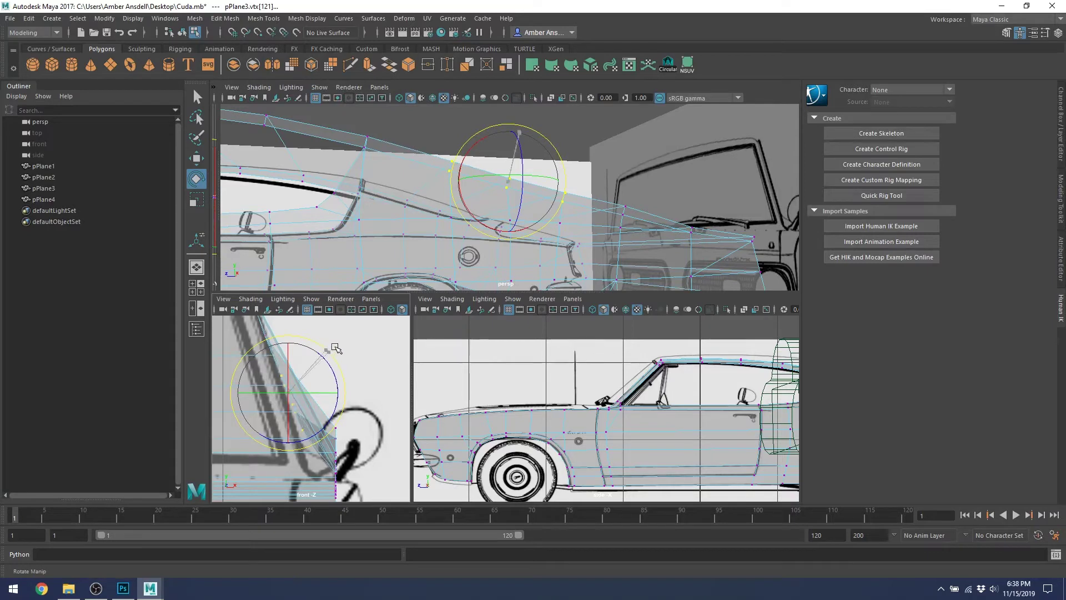
key("w")
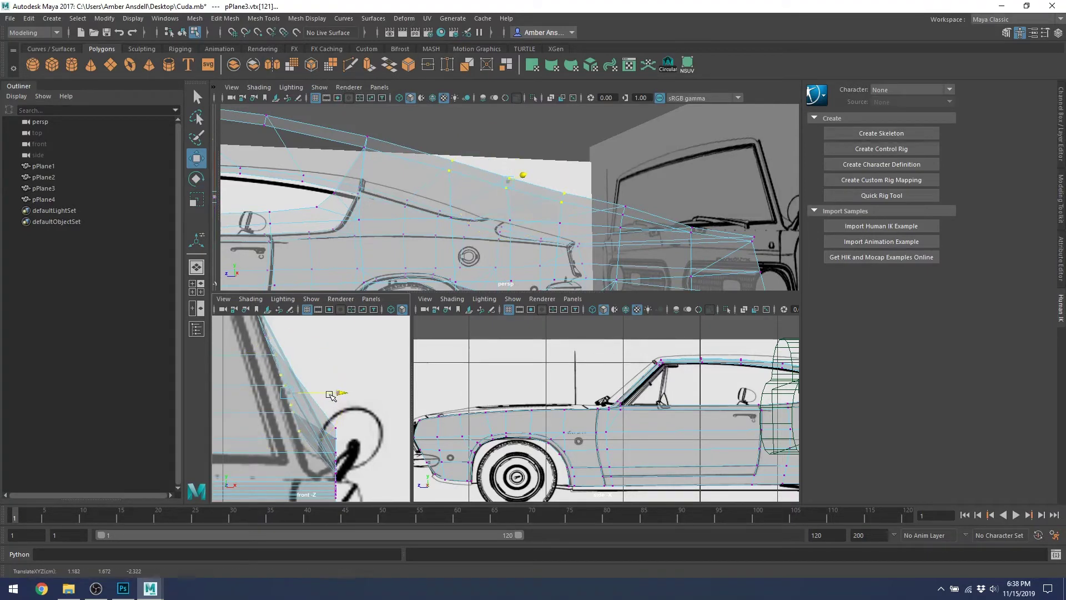
Examine the body side and windshield base corner vertices against the blueprints in the perspective and front views.
key("f")
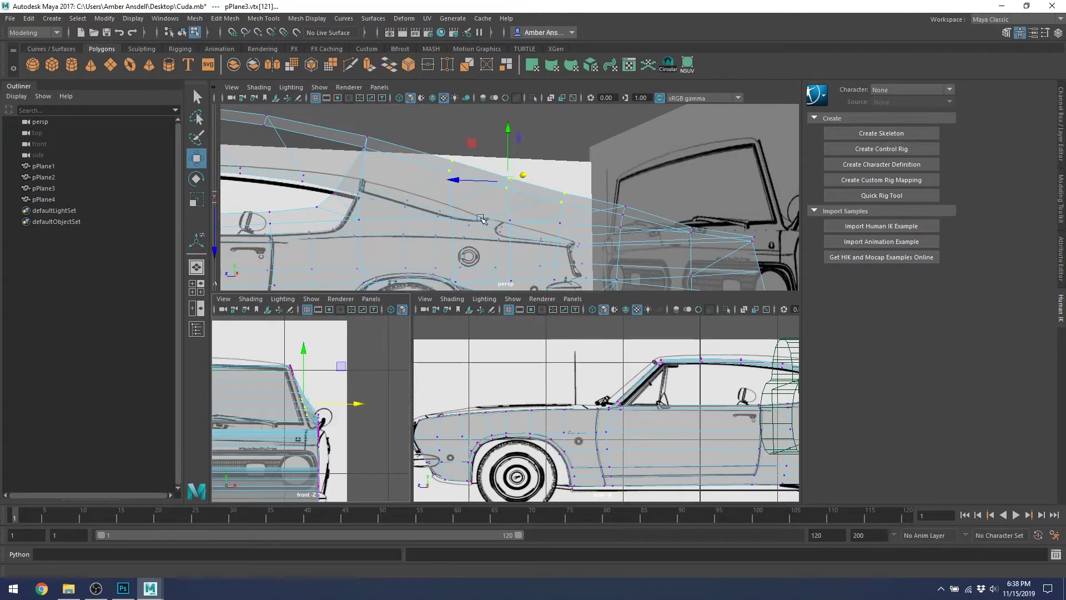
left_click_drag(527, 233, 481, 234, "alt")
middle_click_drag(481, 233, 533, 215, "alt")
scroll(494, 212, "up", 3)
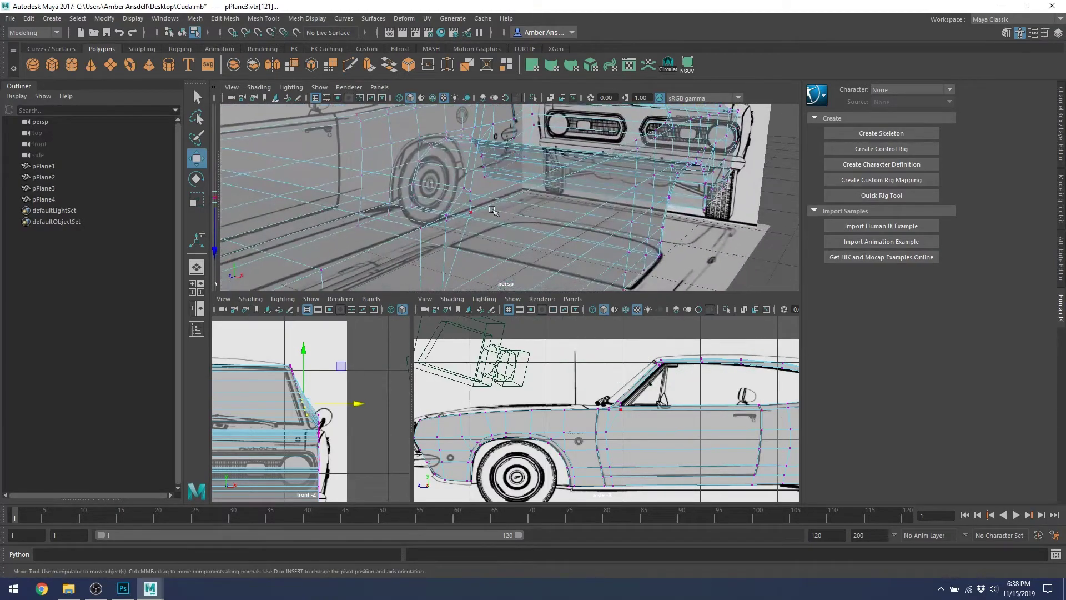
scroll(310, 473, "up", 2)
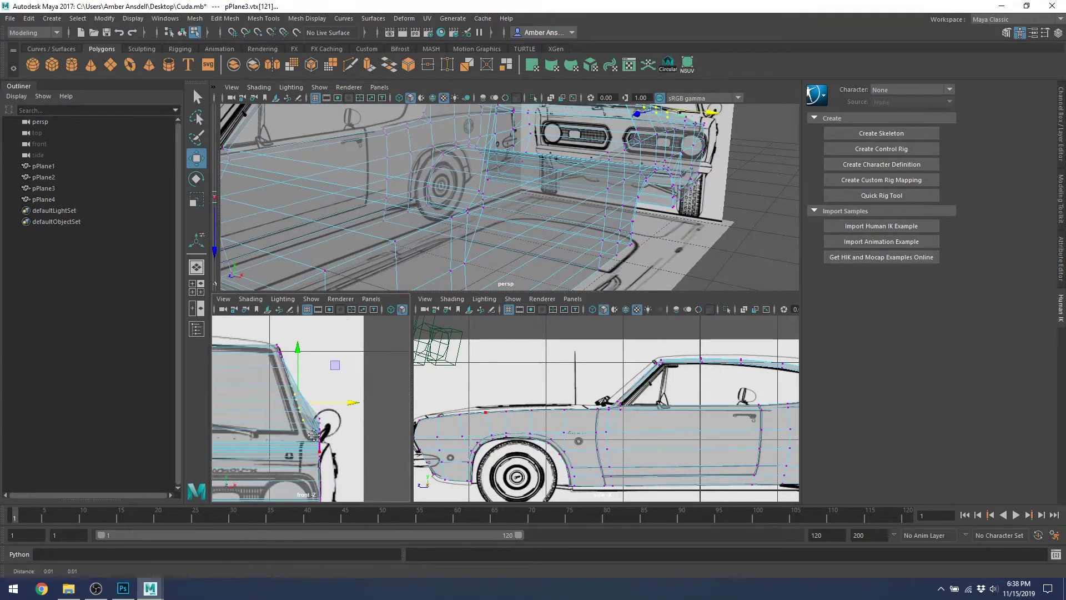
middle_click_drag(310, 474, 307, 391, "alt")
scroll(307, 391, "up", 4)
scroll(283, 394, "down", 8)
scroll(310, 398, "up", 4)
scroll(311, 398, "up", 3)
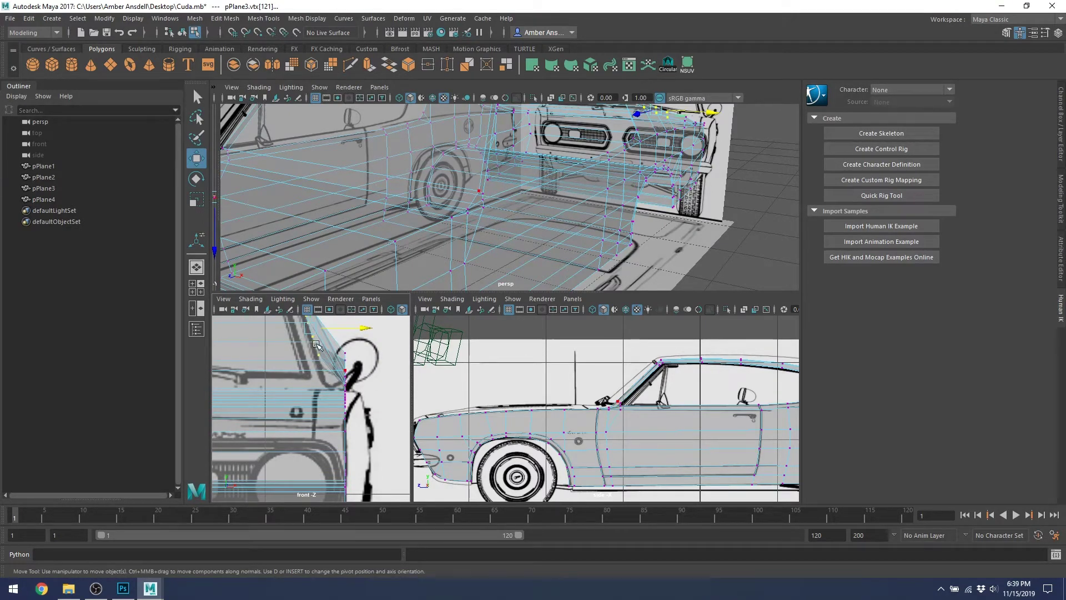
left_click(345, 393)
right_click_drag(436, 244, 384, 255, "alt")
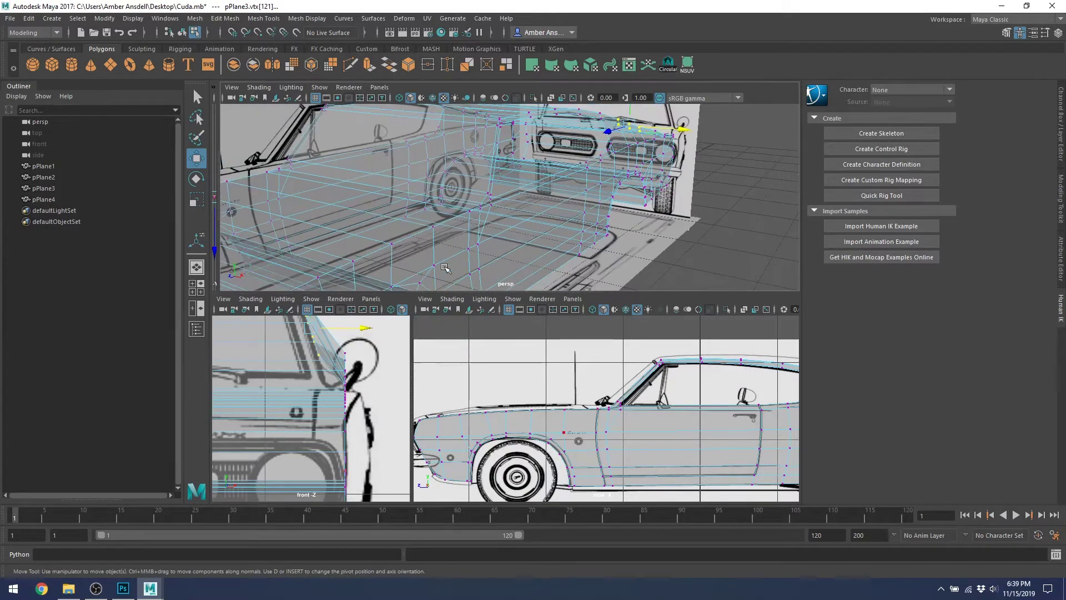
left_click_drag(438, 230, 474, 229, "alt")
right_click_drag(504, 216, 520, 238, "alt")
middle_click_drag(504, 219, 484, 176, "alt")
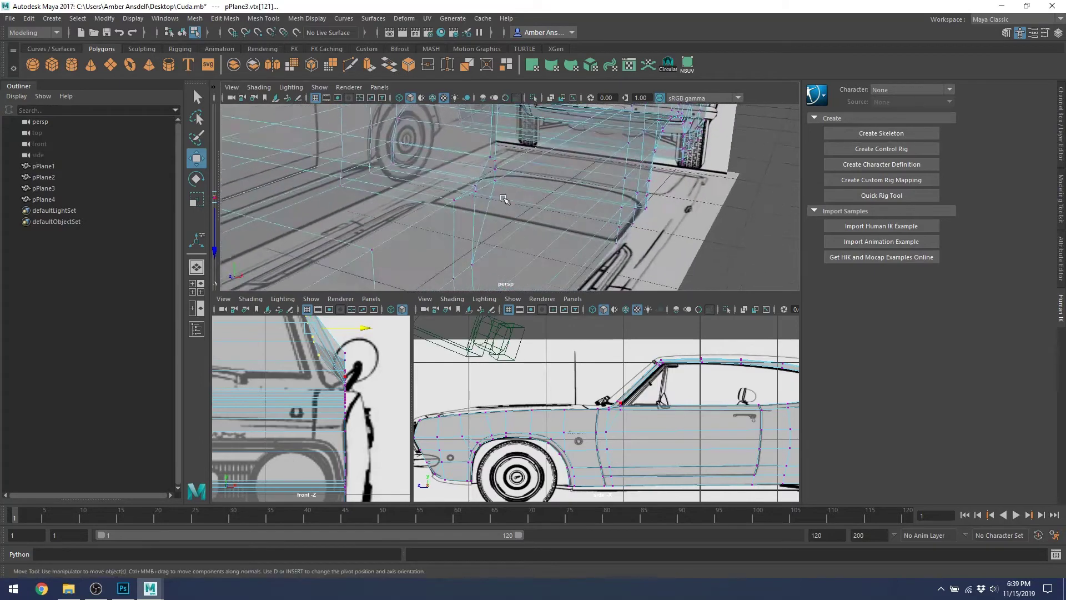
Select the two vertices at the base of the windshield pillar and move them inward toward the windshield corner in the front view.
left_click(492, 158)
scroll(496, 166, "up", 3)
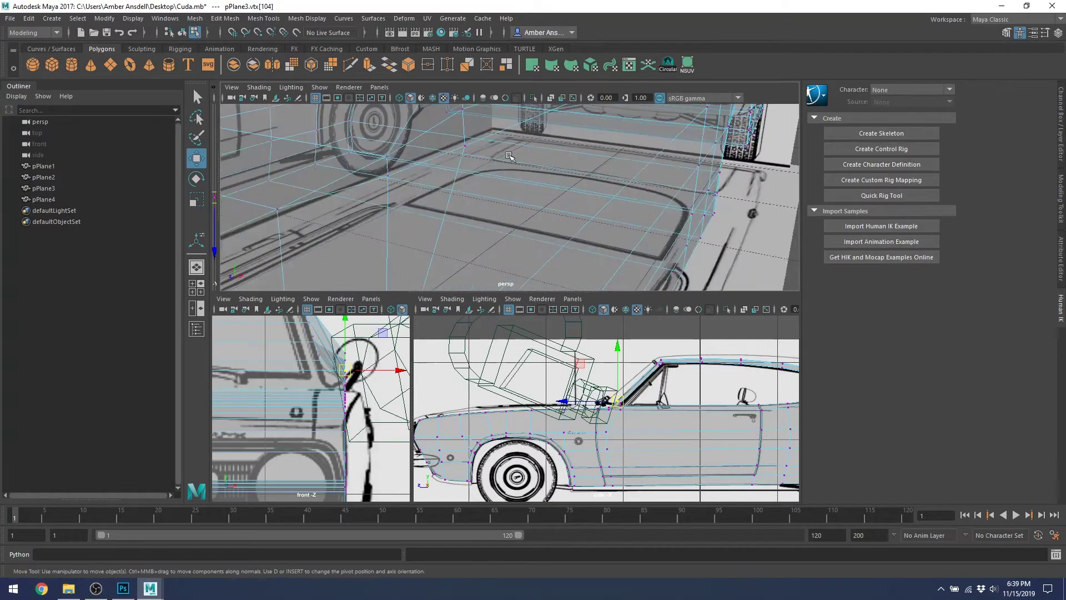
middle_click_drag(497, 176, 513, 233, "alt")
scroll(637, 392, "up", 2)
scroll(638, 393, "up", 5)
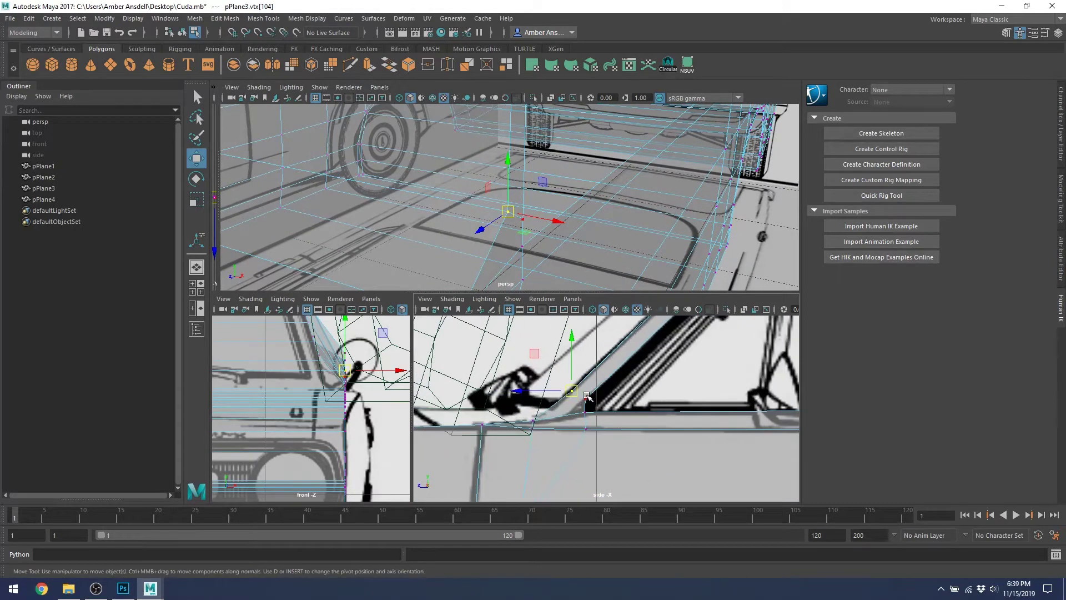
left_click(523, 227)
left_click(523, 221, "shift")
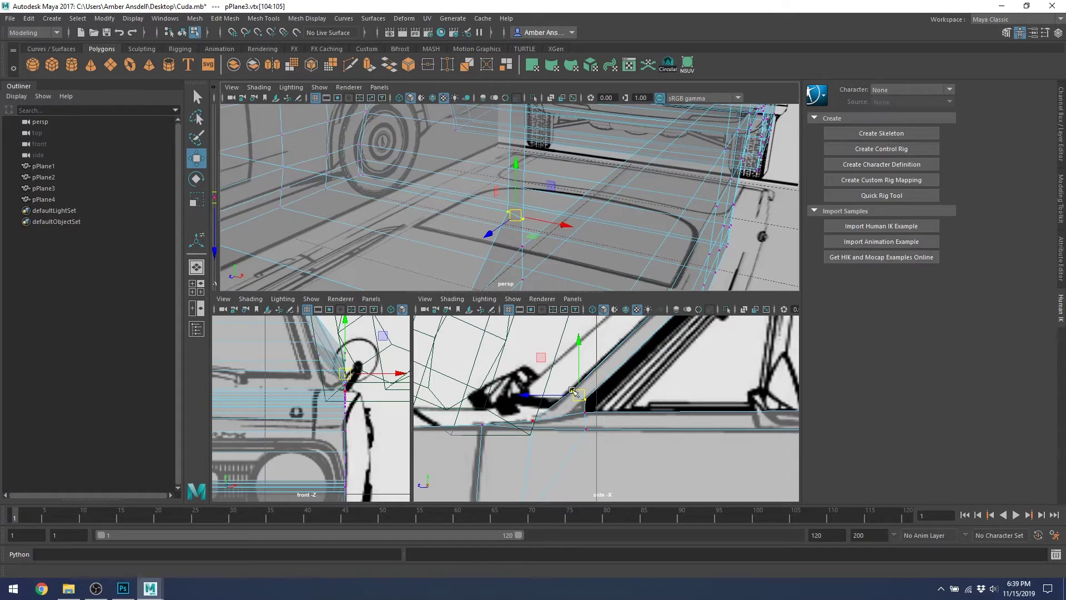
left_click_drag(533, 221, 476, 204)
right_click_drag(294, 362, 358, 336, "alt")
middle_click_drag(358, 336, 267, 447, "alt")
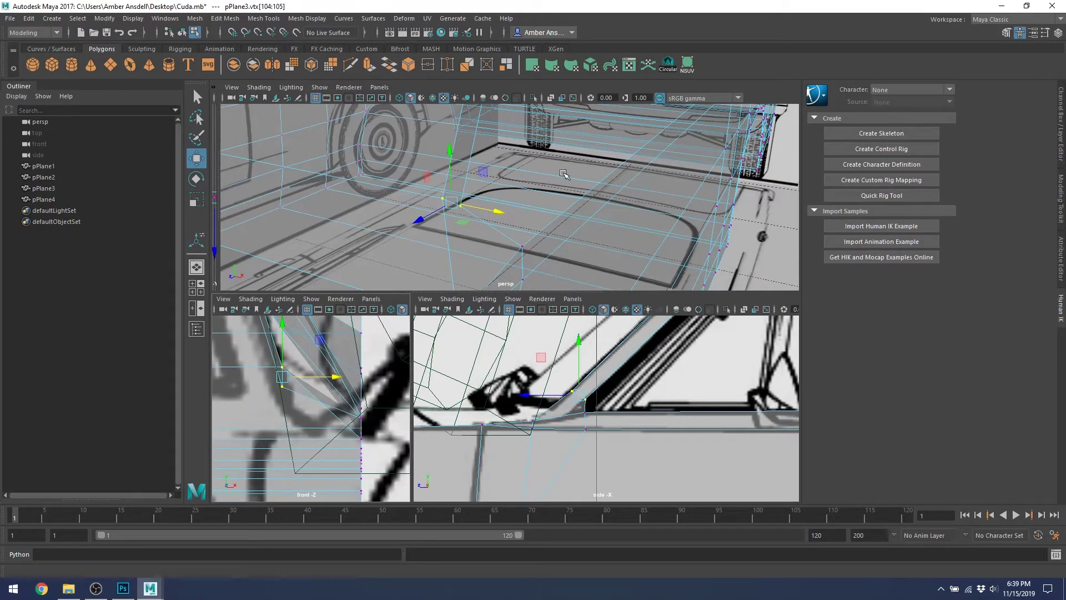
Select the next two outer side vertices above the beltline and move them inward to line up with the pillar base.
left_click_drag(469, 196, 508, 203, "alt")
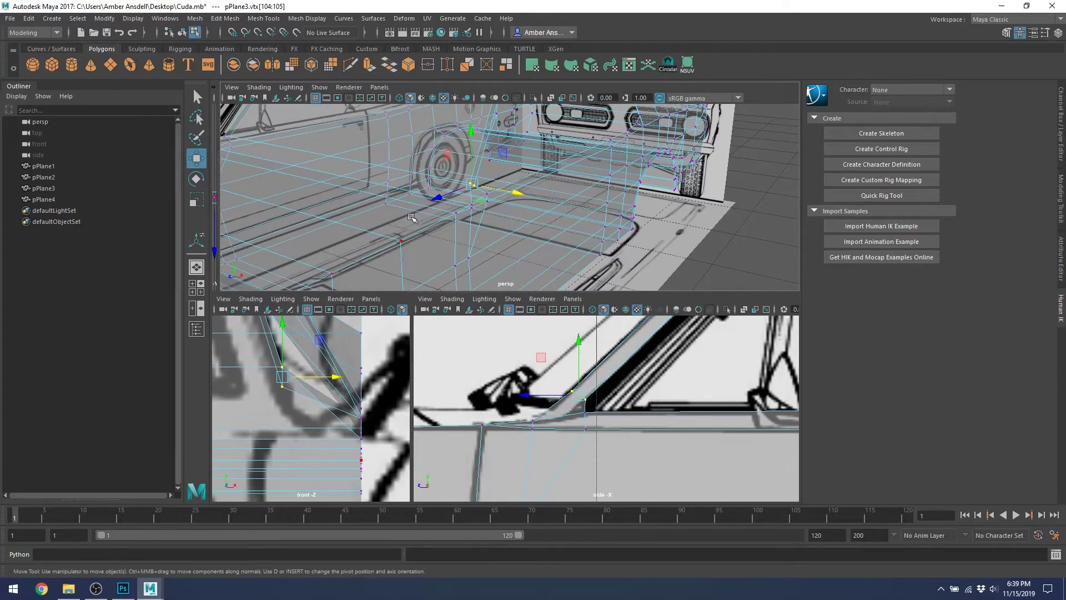
left_click_drag(411, 217, 362, 190, "alt")
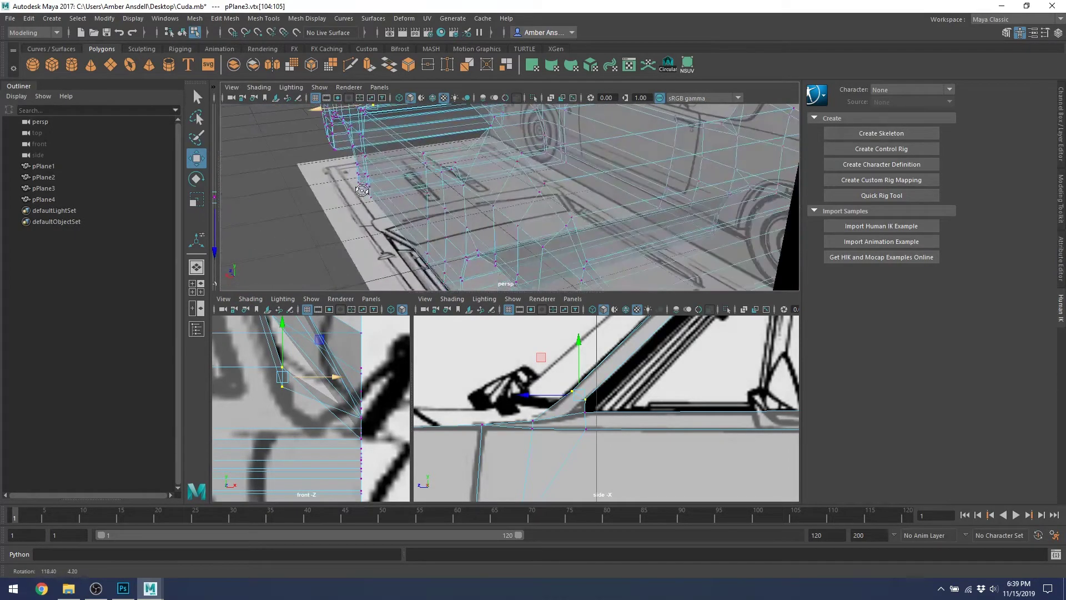
scroll(362, 190, "up", 3)
left_click_drag(434, 161, 449, 173, "alt")
left_click(435, 166)
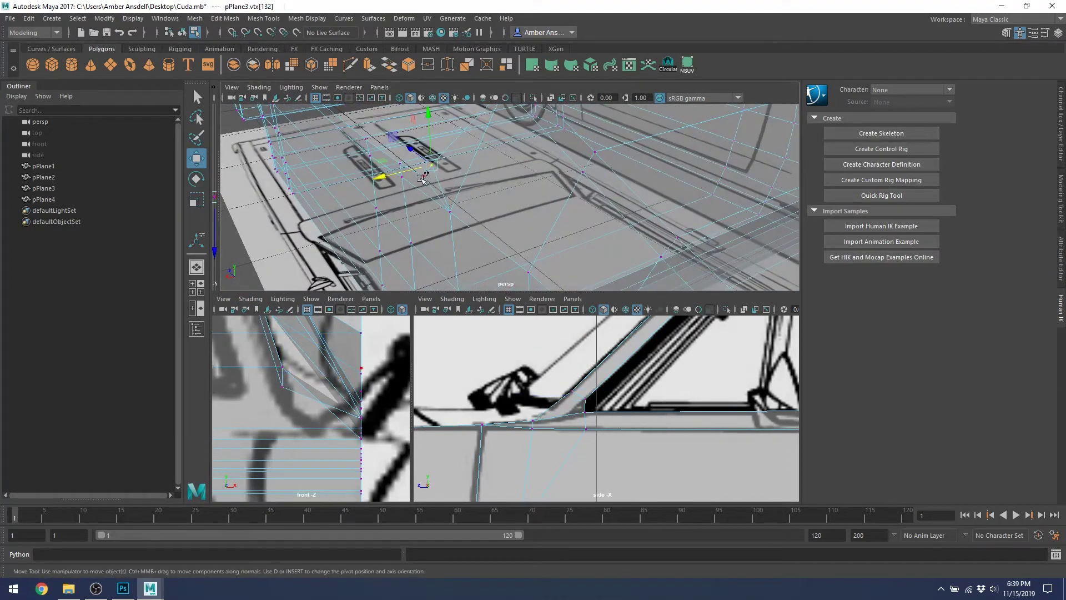
left_click(424, 177, "shift")
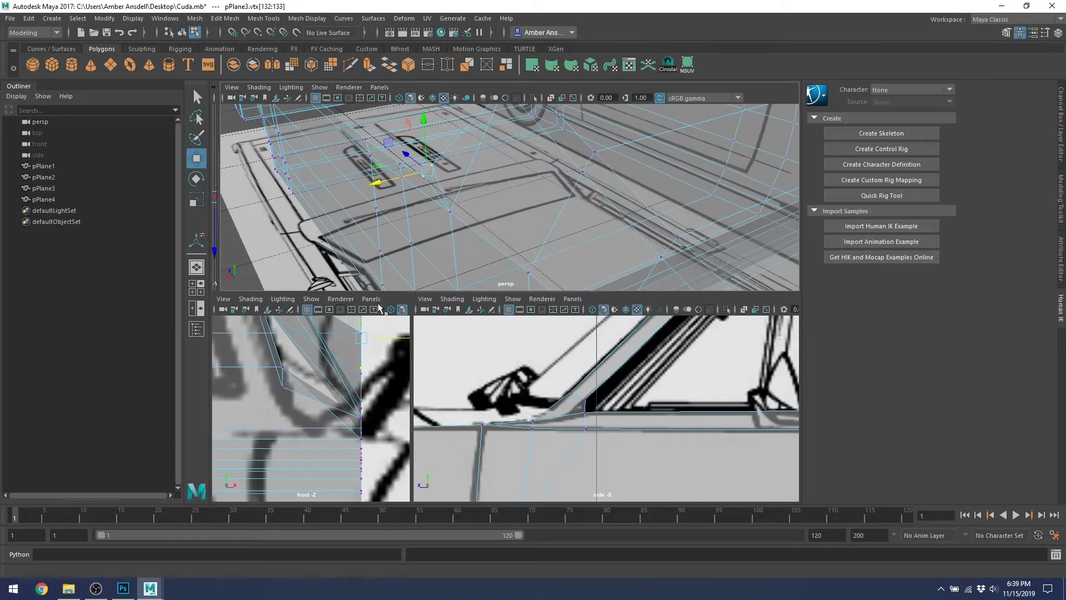
left_click_drag(389, 179, 412, 174)
middle_click_drag(249, 353, 294, 427, "alt")
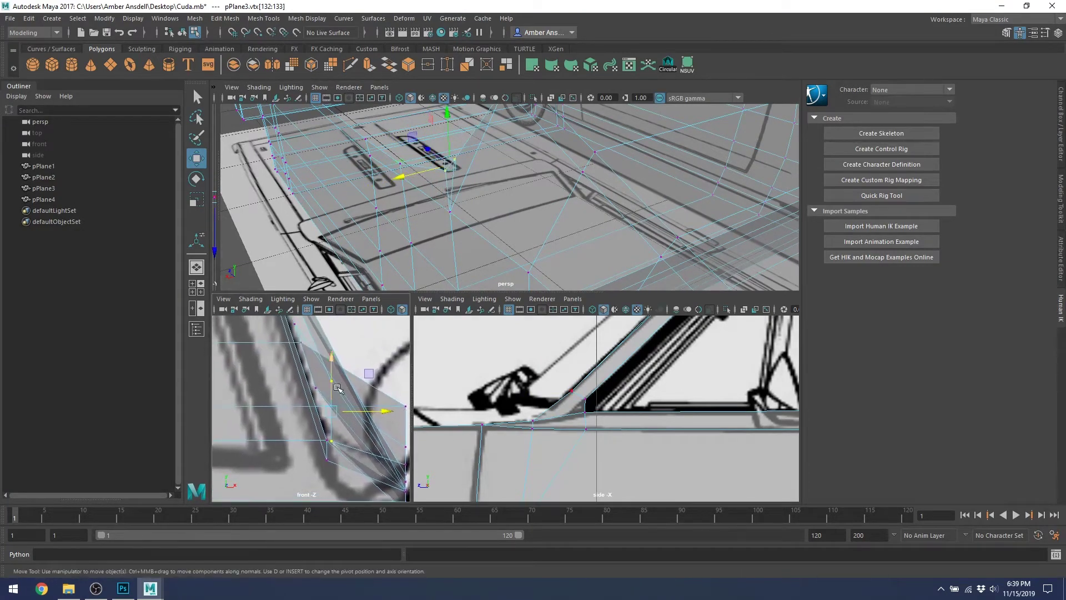
Move the upper of the two side vertices further inward onto the slanted cabin side in the front view.
left_click(335, 380)
left_click_drag(413, 177, 422, 171)
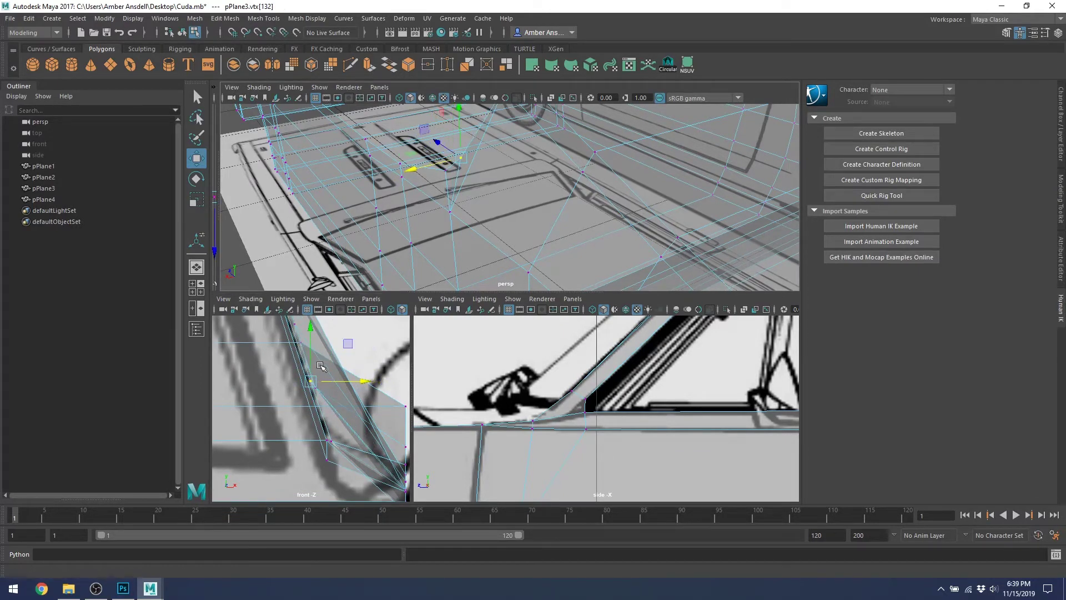
Compare the windshield base corner and beltline vertices with the front blueprint.
scroll(278, 323, "down", 5)
scroll(278, 323, "up", 6)
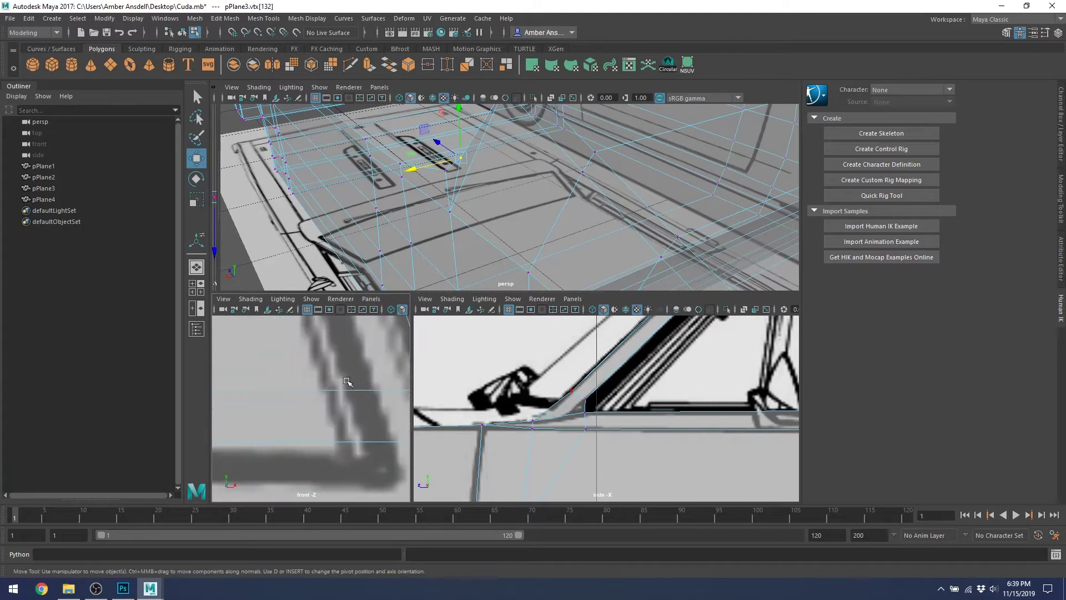
scroll(364, 371, "down", 10)
mouse_move(361, 372)
middle_mouse_down("alt")
mouse_move(326, 379)
mouse_move(361, 364)
middle_mouse_up("alt")
scroll(345, 371, "up", 5)
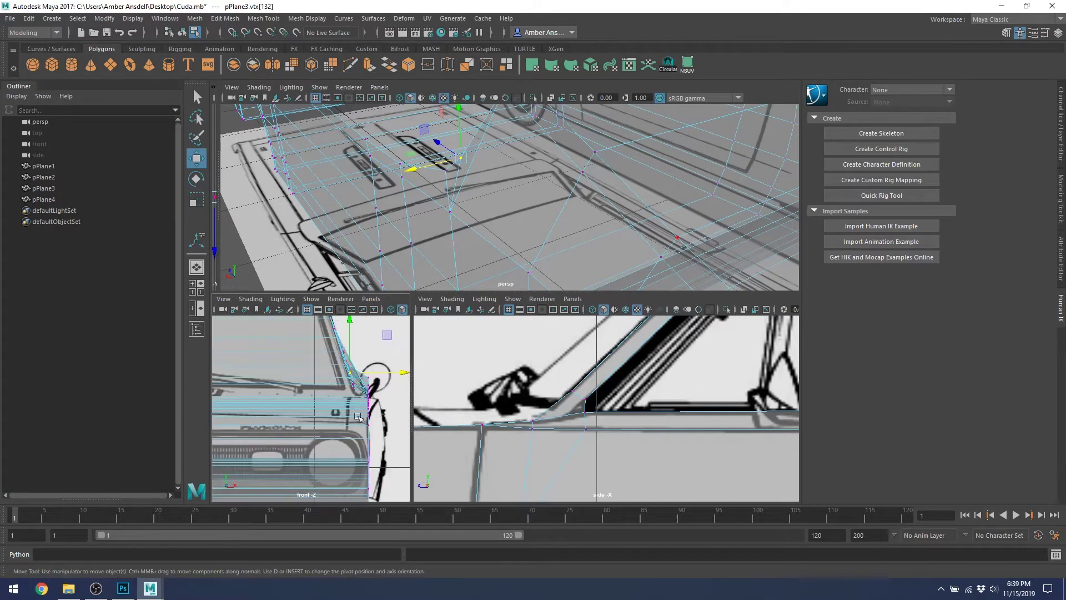
scroll(358, 416, "up", 6)
scroll(304, 359, "down", 3)
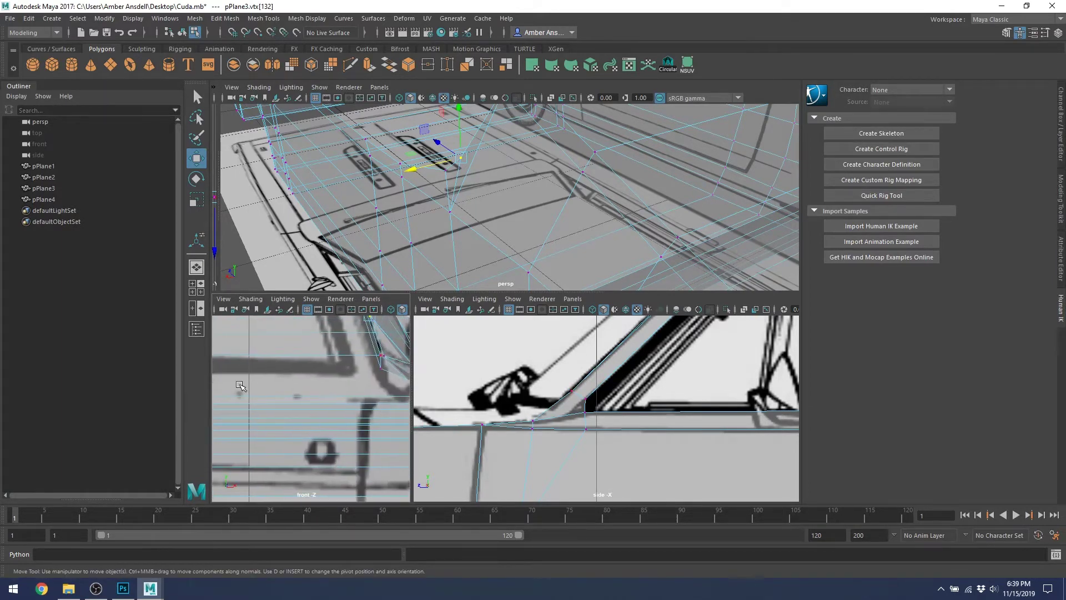
Examine the cabin side and beltline vertices from several angles against the top and front blueprints.
scroll(222, 420, "down", 2)
left_click(598, 156)
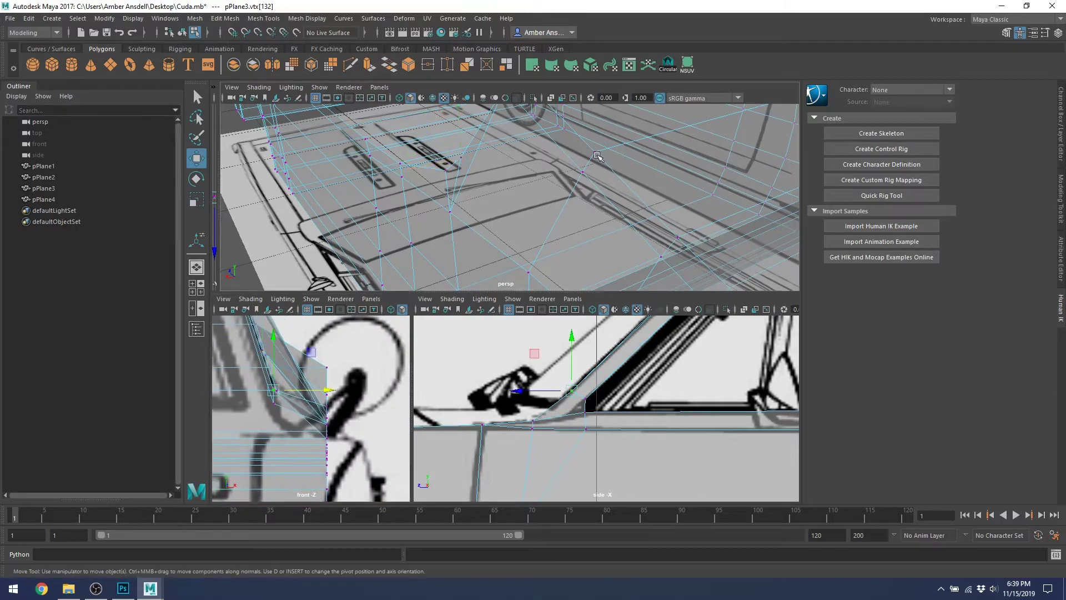
left_click(590, 151)
left_click_drag(571, 217, 402, 328, "alt")
scroll(299, 407, "down", 8)
scroll(305, 391, "up", 6)
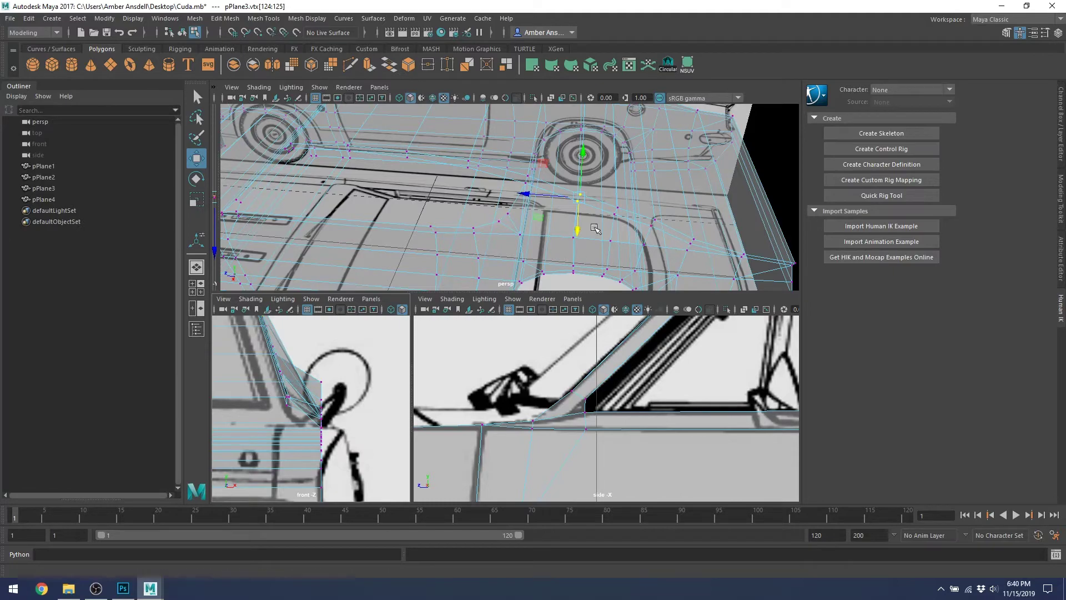
left_click_drag(591, 228, 444, 200, "alt")
scroll(282, 371, "down", 8)
middle_click_drag(282, 372, 297, 378, "alt")
scroll(297, 377, "up", 5)
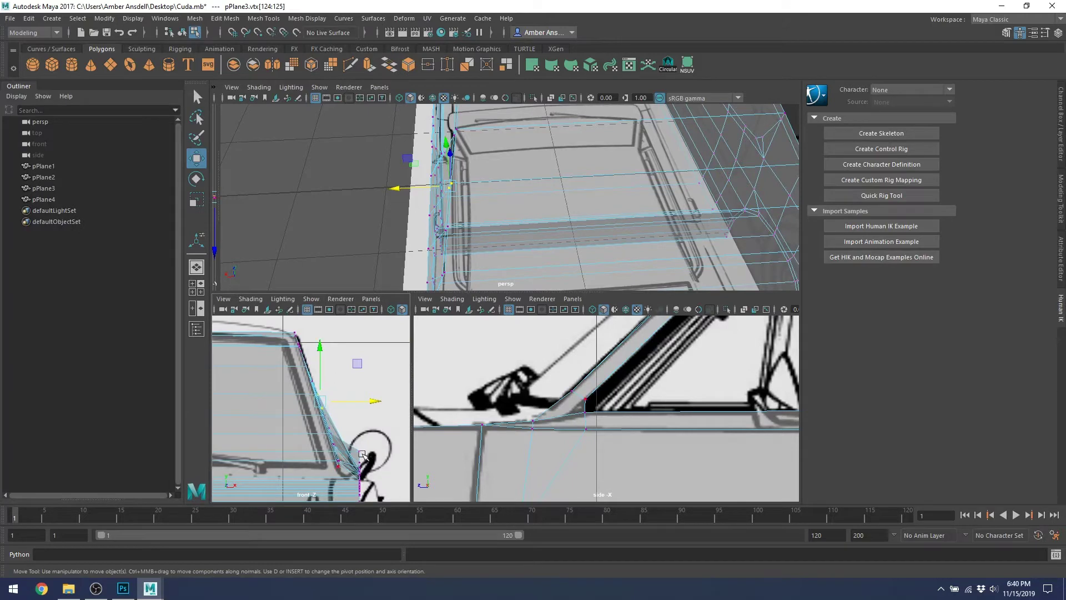
scroll(363, 438, "up", 5)
middle_click_drag(364, 439, 183, 337, "alt")
scroll(283, 406, "down", 10)
middle_click_drag(284, 406, 277, 406, "alt")
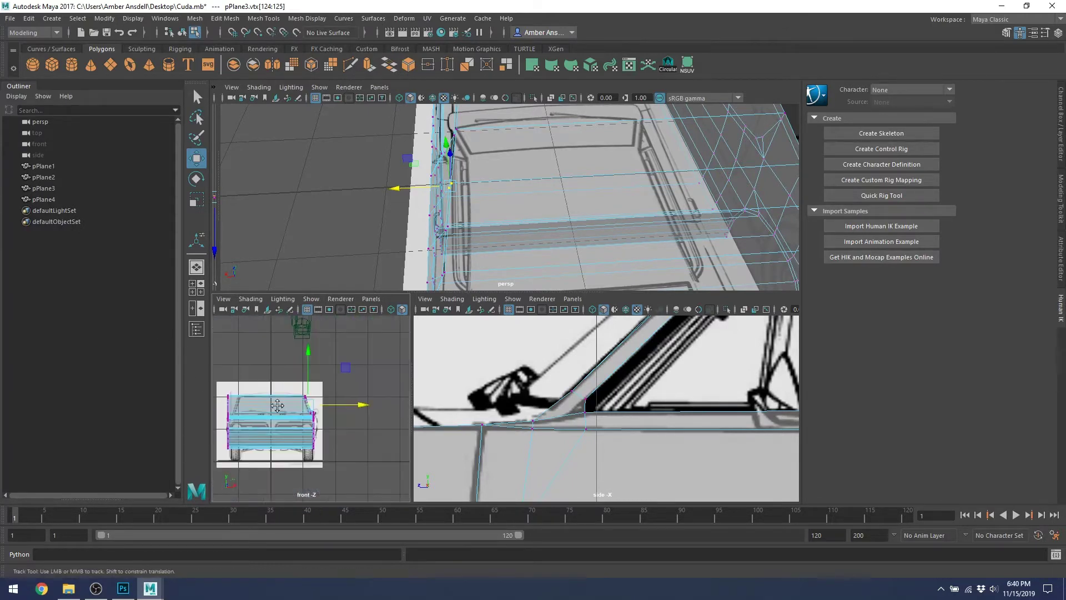
scroll(307, 420, "up", 5)
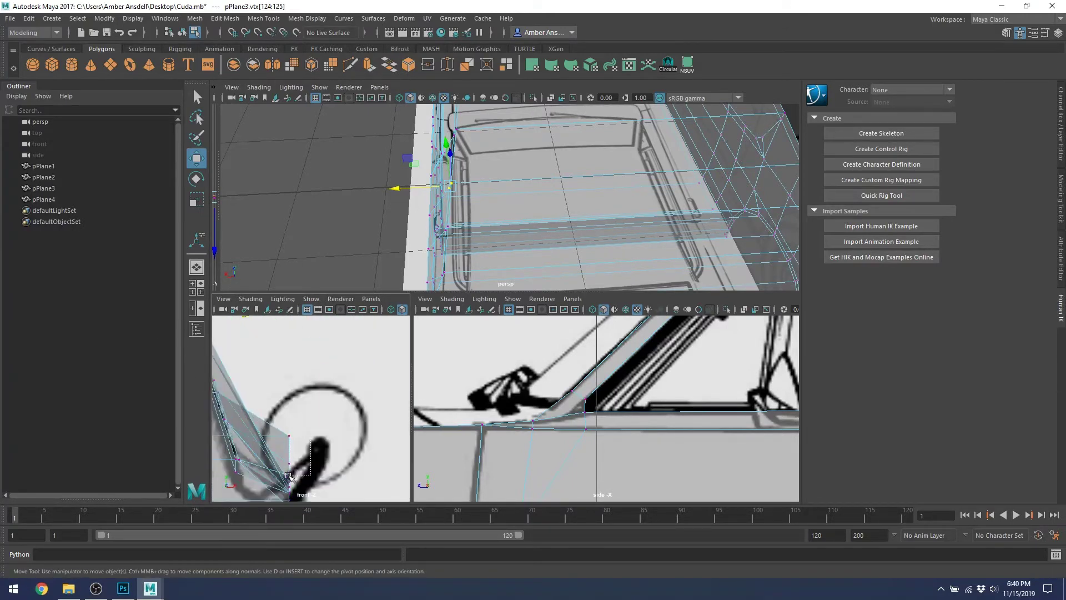
Select the two beltline vertices at and just behind the door's rear edge and move them inward toward the cabin.
left_click_drag(289, 475, 289, 477)
left_click_drag(472, 211, 697, 179, "alt")
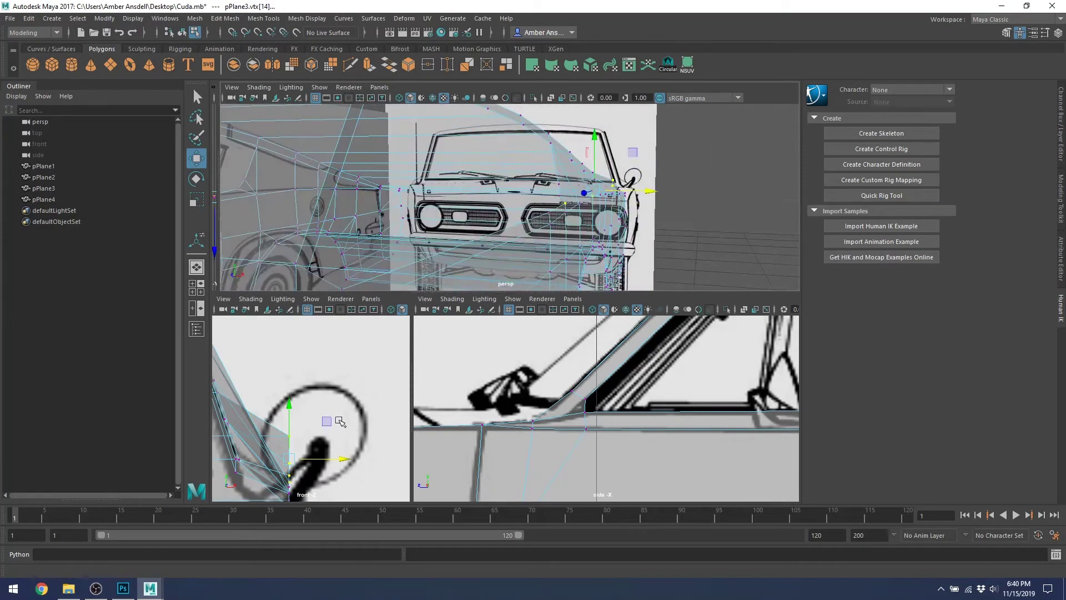
middle_click_drag(340, 421, 402, 347, "alt")
scroll(583, 211, "up", 2)
left_click(615, 211)
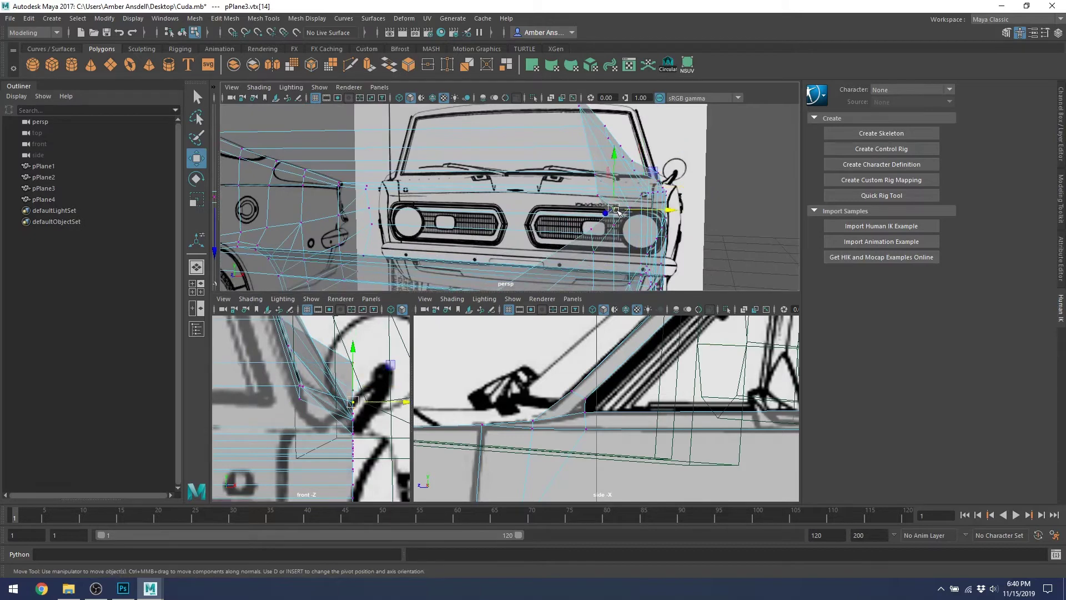
left_click(593, 231, "shift")
scroll(606, 408, "down", 10)
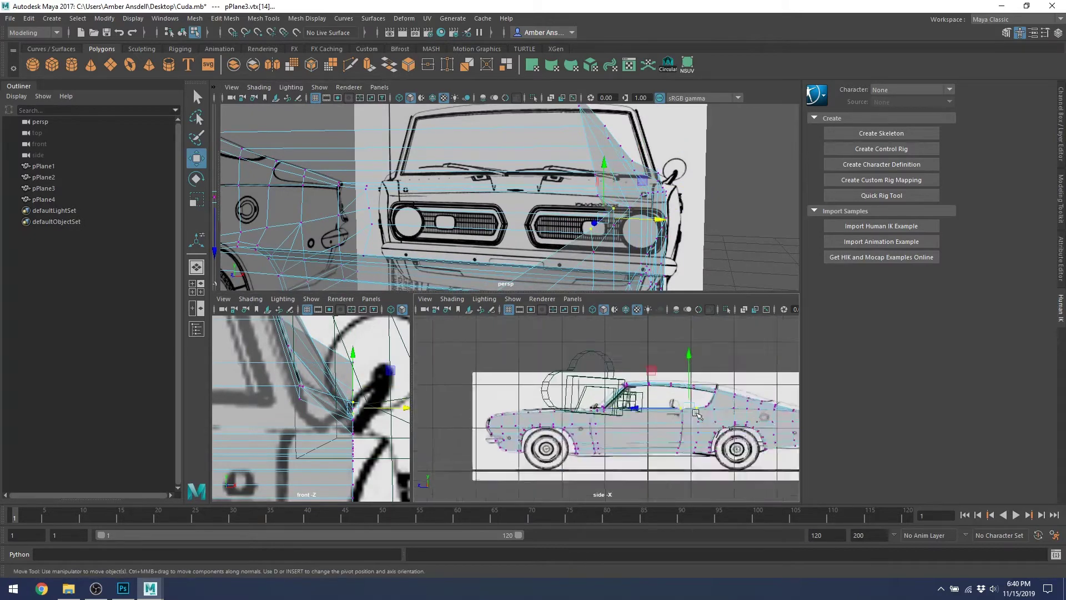
scroll(606, 409, "up", 4)
middle_click_drag(736, 411, 560, 403, "alt")
scroll(562, 405, "up", 3)
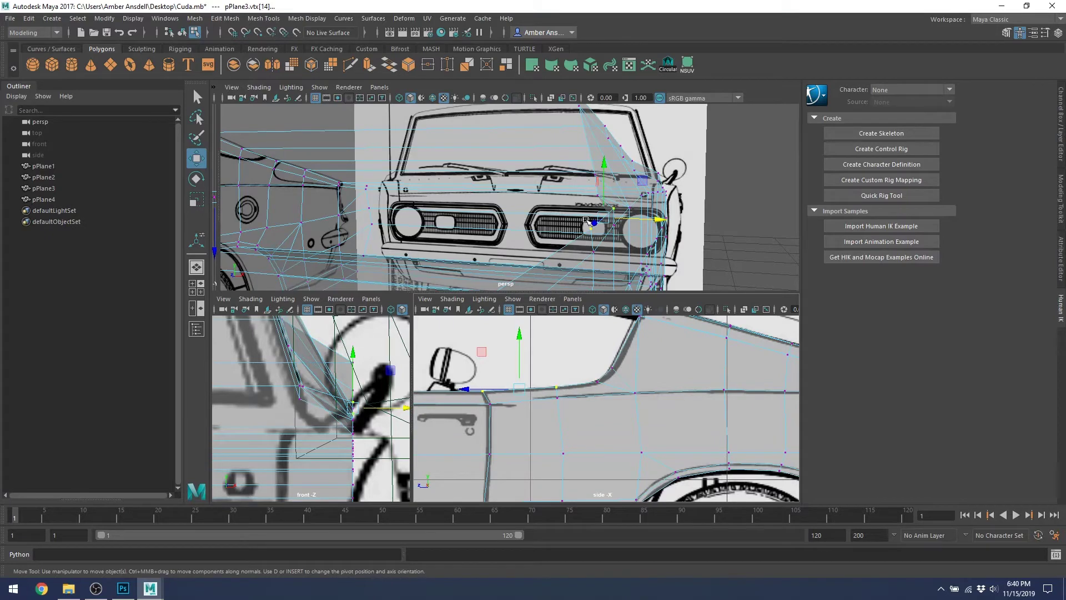
scroll(315, 404, "down", 6)
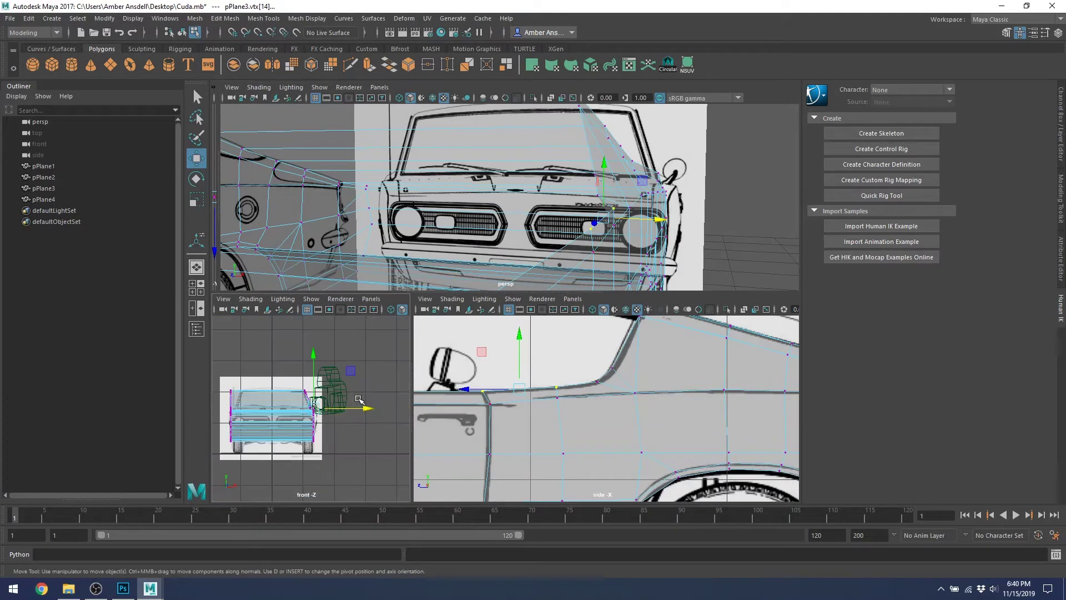
scroll(314, 404, "up", 3)
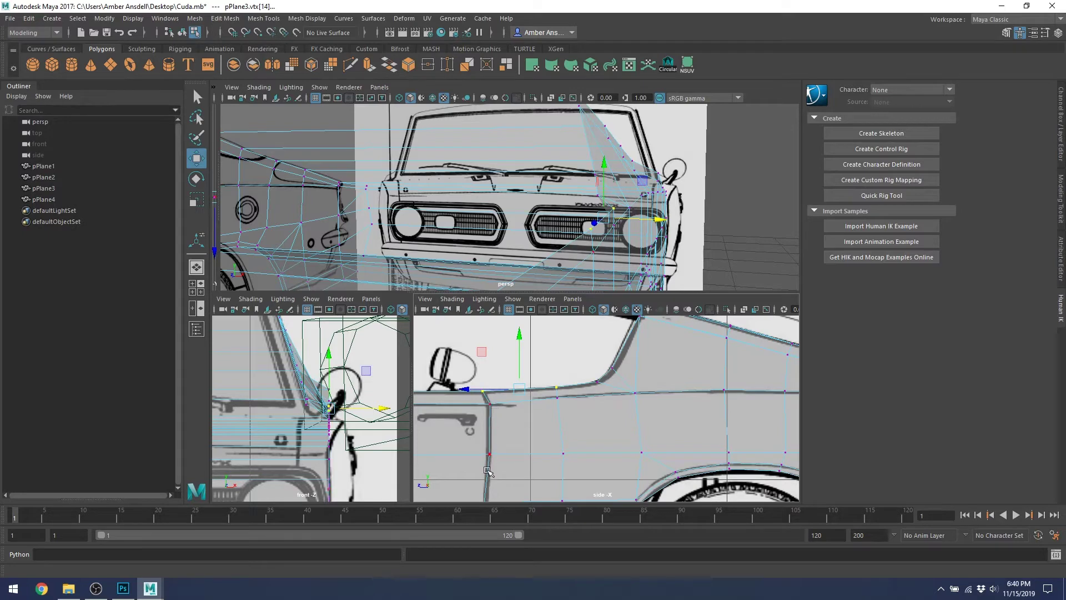
left_click_drag(650, 219, 624, 219)
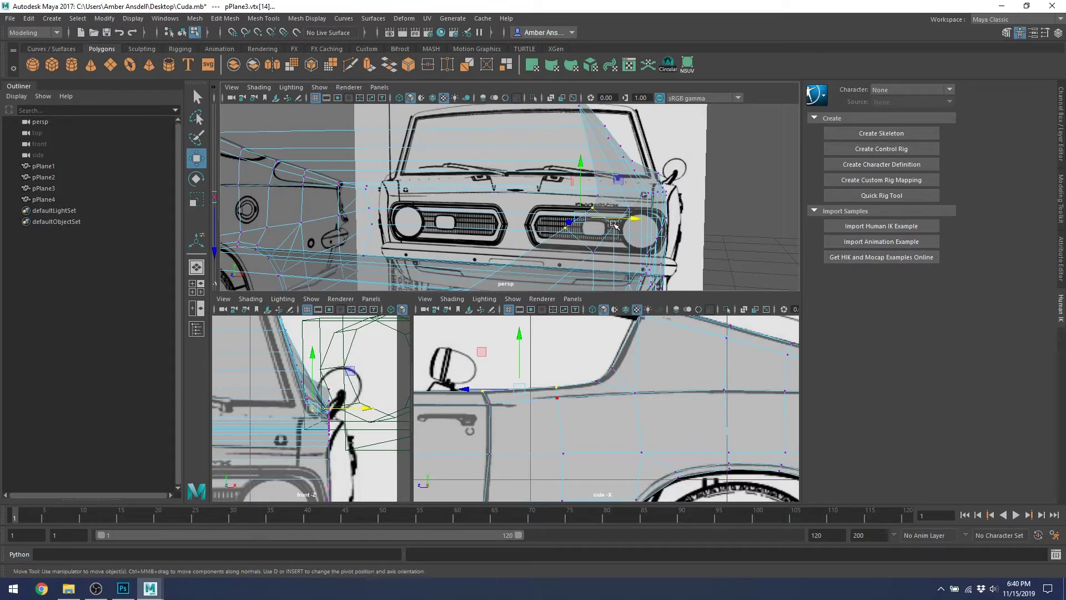
Move the same two beltline vertices slightly further inward to line up with the cabin side in the front view.
scroll(331, 395, "up", 3)
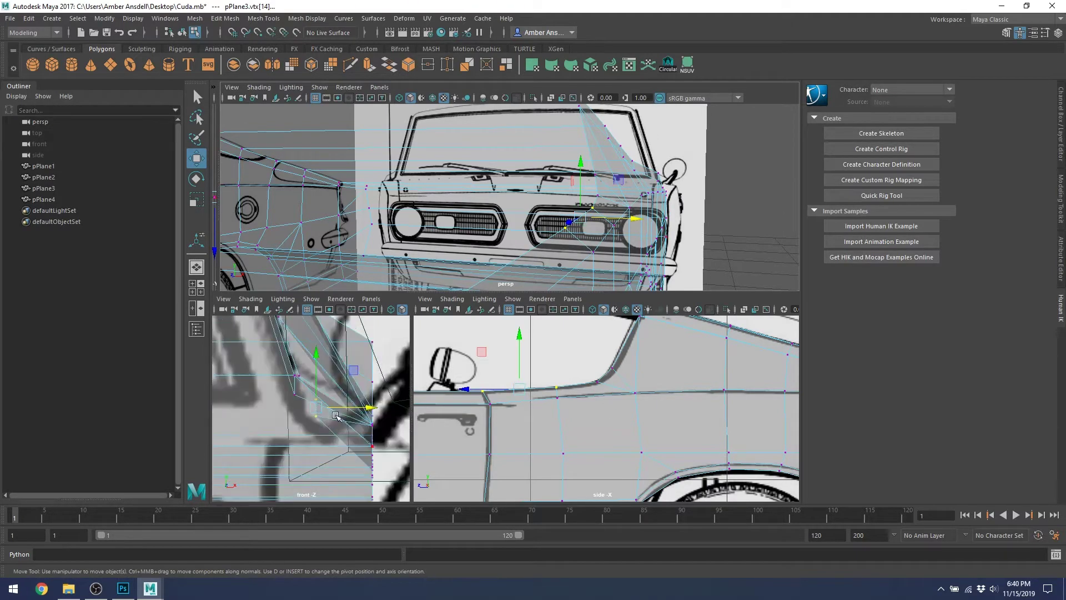
left_click_drag(357, 409, 345, 409)
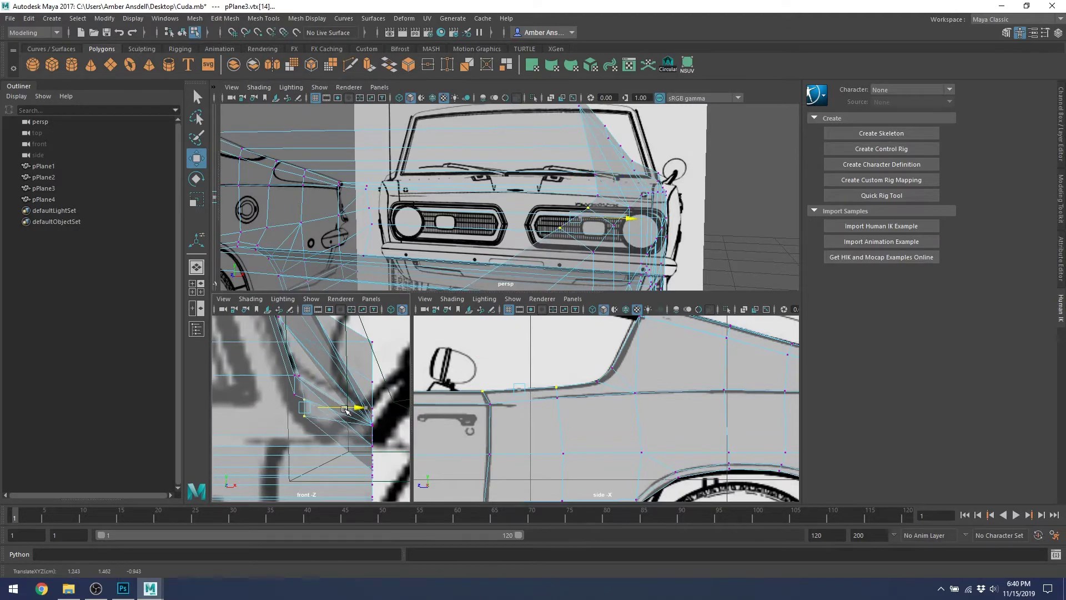
scroll(553, 199, "down", 2)
Select the two outer side vertices just below the windshield pillar base and move them inward to the base corner in the front blueprint.
middle_click_drag(553, 199, 623, 221, "alt")
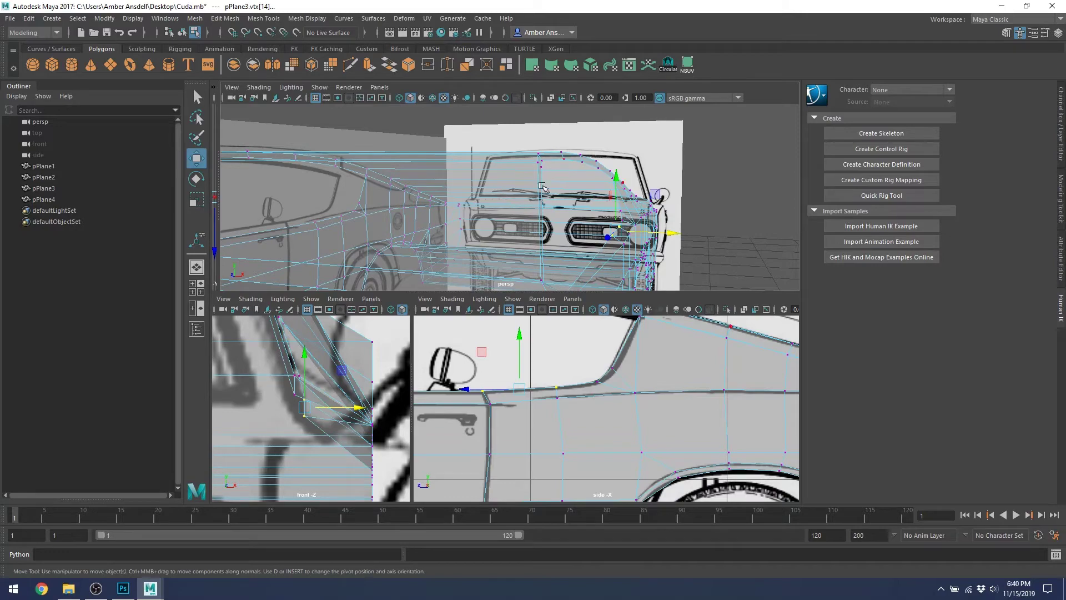
left_click_drag(638, 237, 500, 238, "alt")
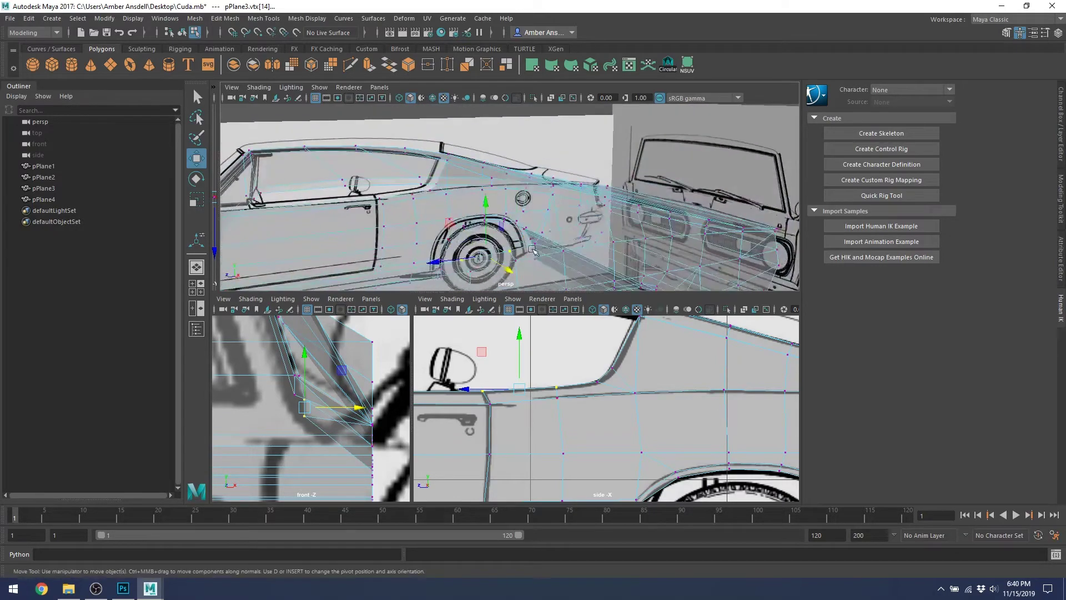
middle_click_drag(500, 238, 540, 136, "alt")
left_click_drag(540, 135, 639, 168, "alt")
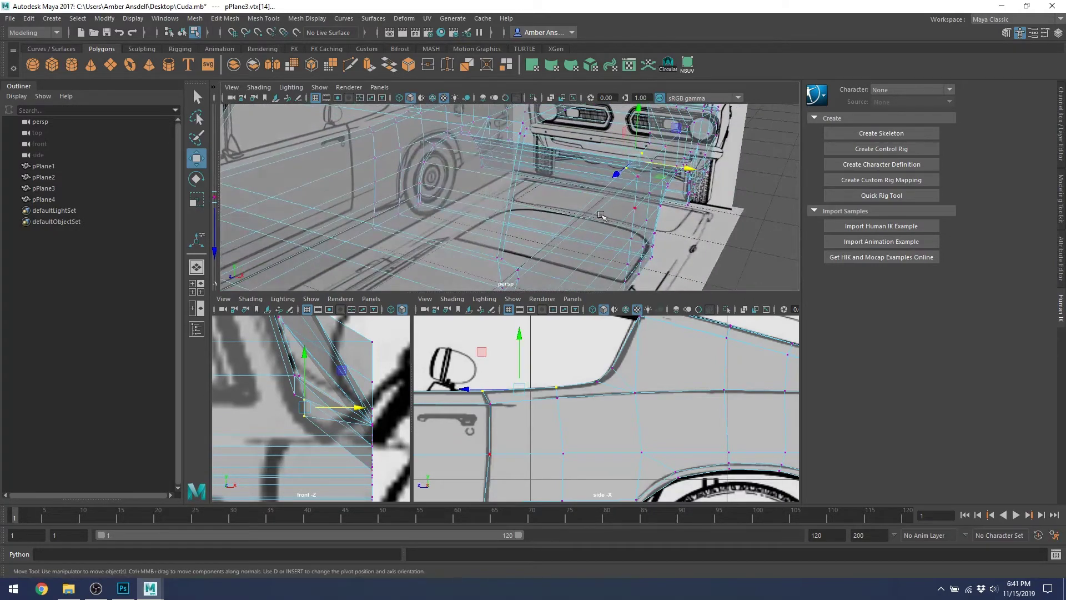
left_click(513, 276)
left_click_drag(513, 276, 559, 205, "alt")
left_click(541, 217, "shift")
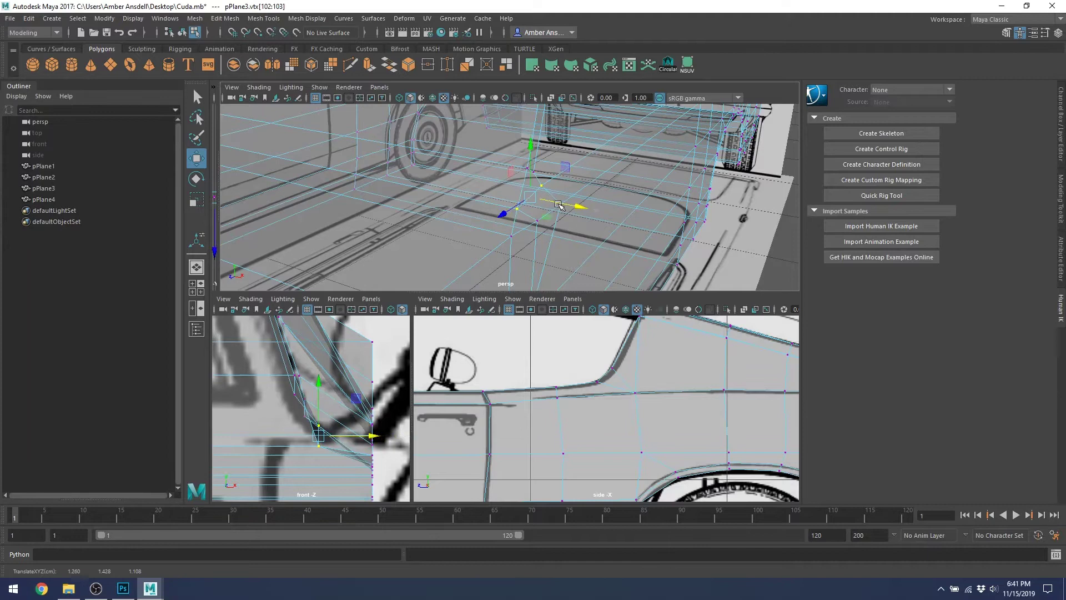
left_click(522, 212)
Select only the lower of the two vertices and move it slightly outward along the beltline in the front view.
left_click(318, 437)
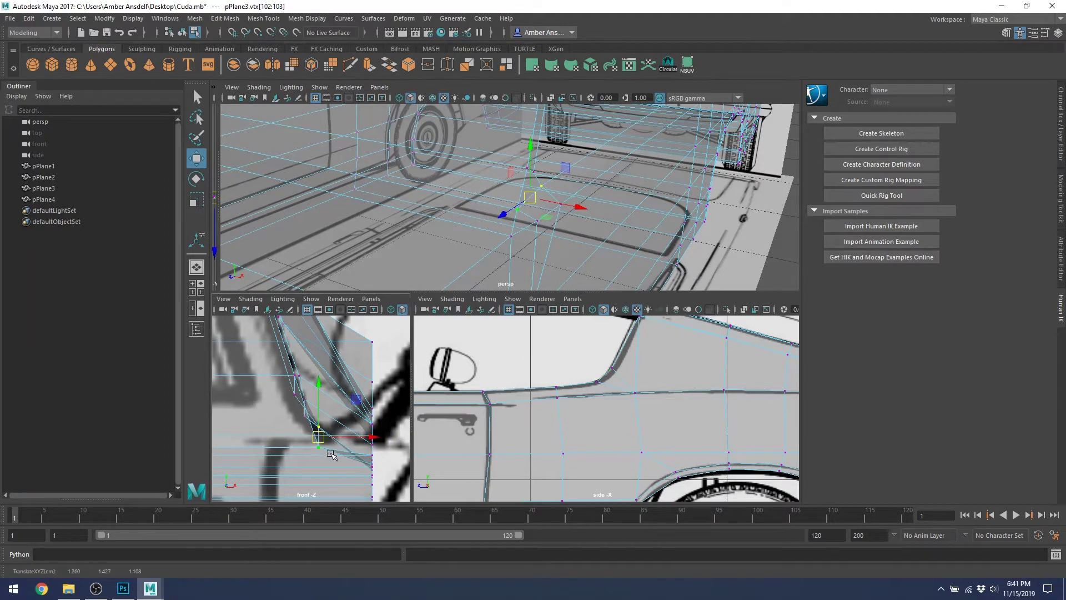
key("ctrl+z")
left_click(322, 446)
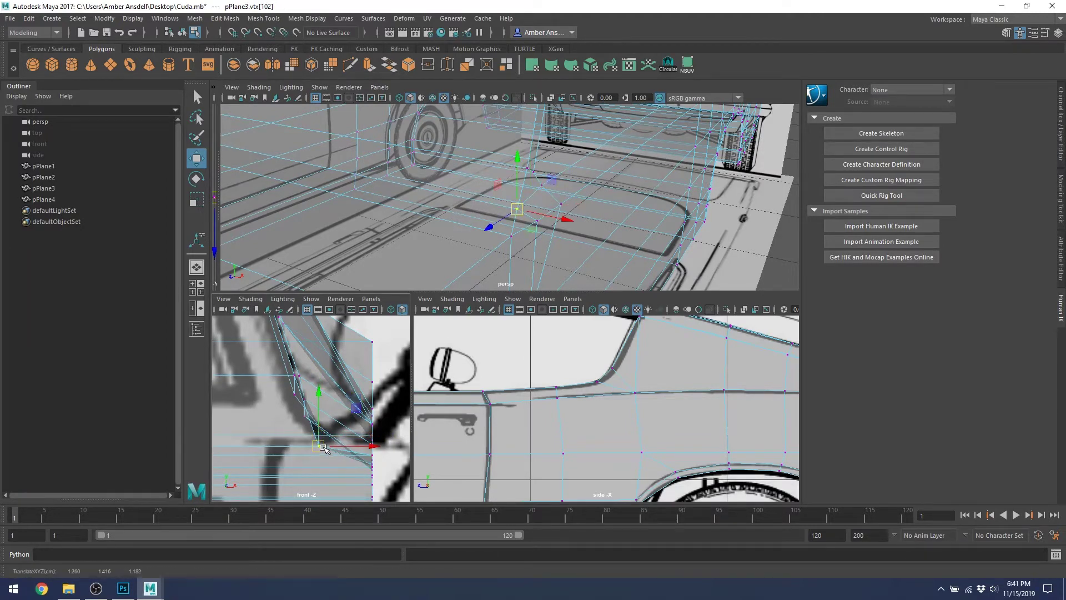
key("ctrl+z")
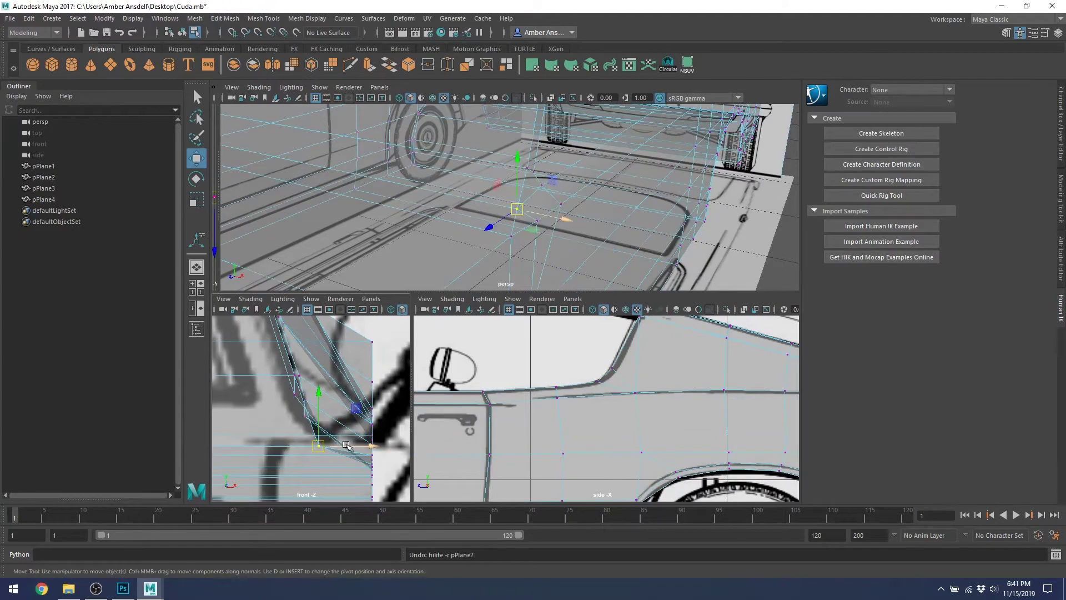
left_click_drag(352, 447, 361, 445)
left_click_drag(621, 187, 505, 223, "alt")
Switch to Chrome and go back through the Plymouth Barracuda blueprint image previews to the 1968 drawing.
key("alt+Tab")
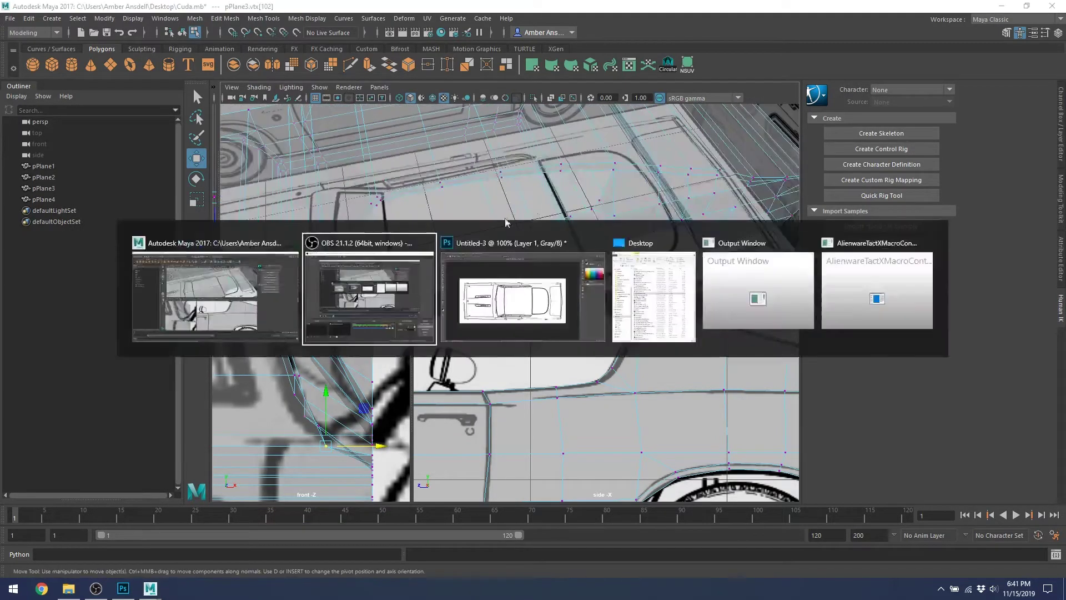
key("alt+Tab")
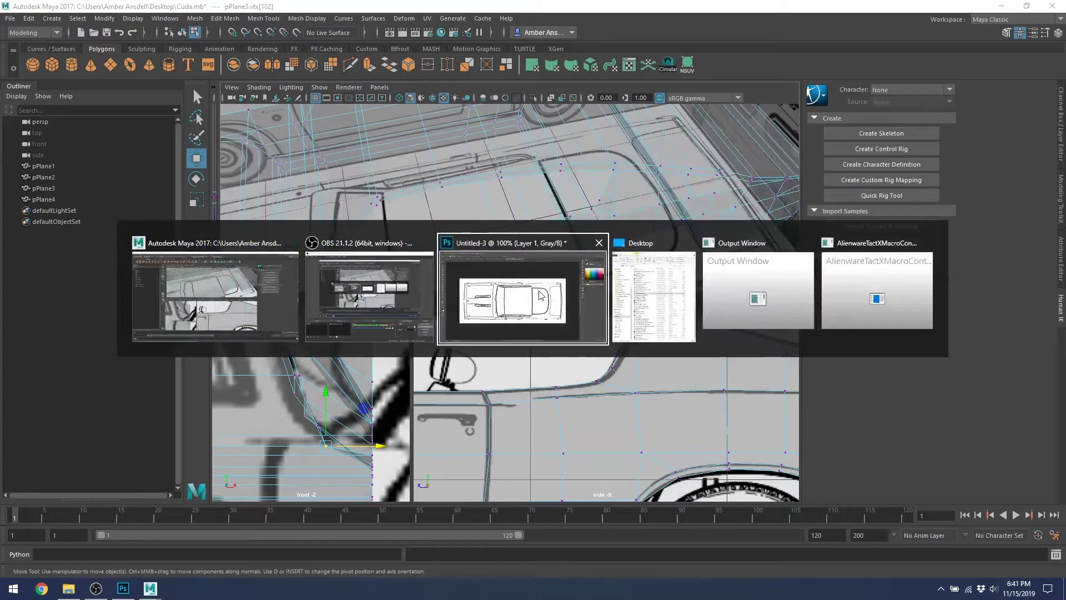
left_click(243, 293)
left_click(42, 588)
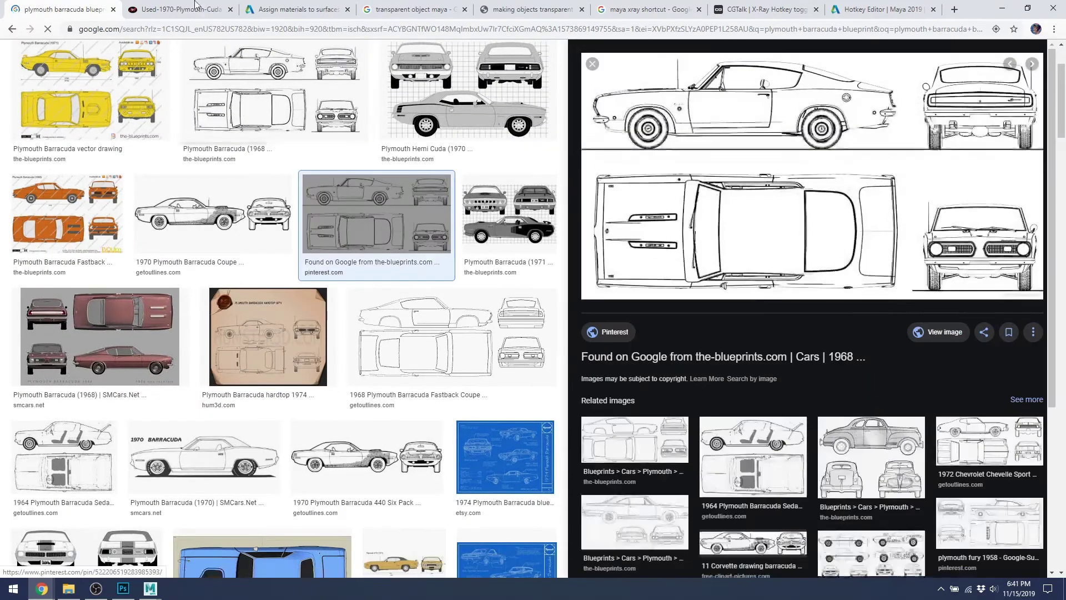
left_click(184, 9)
left_click(92, 8)
scroll(330, 316, "up", 2)
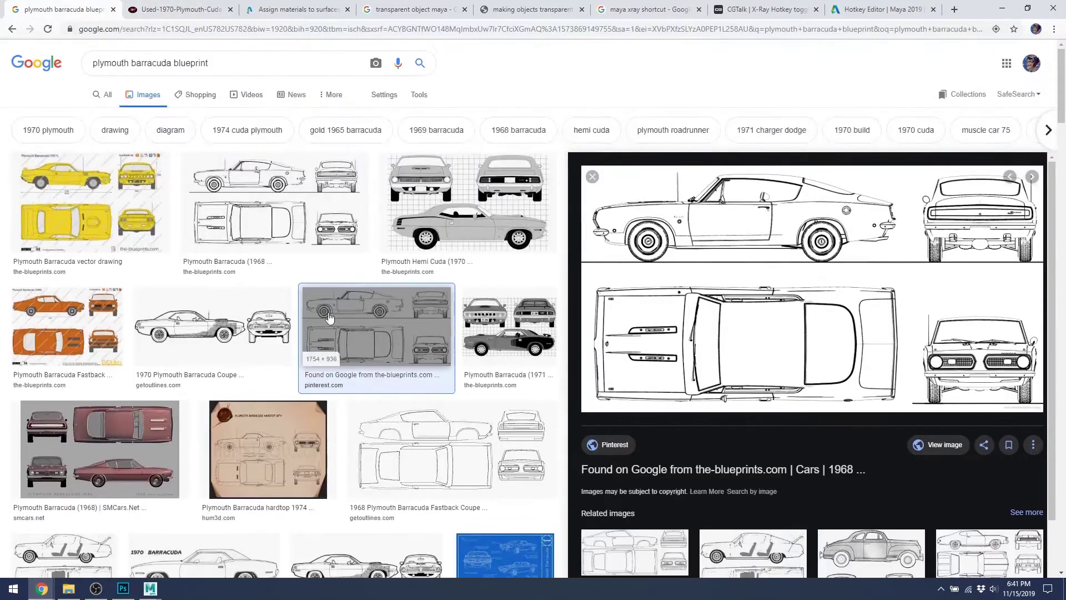
left_click(13, 29)
left_click(12, 29)
left_click(13, 28)
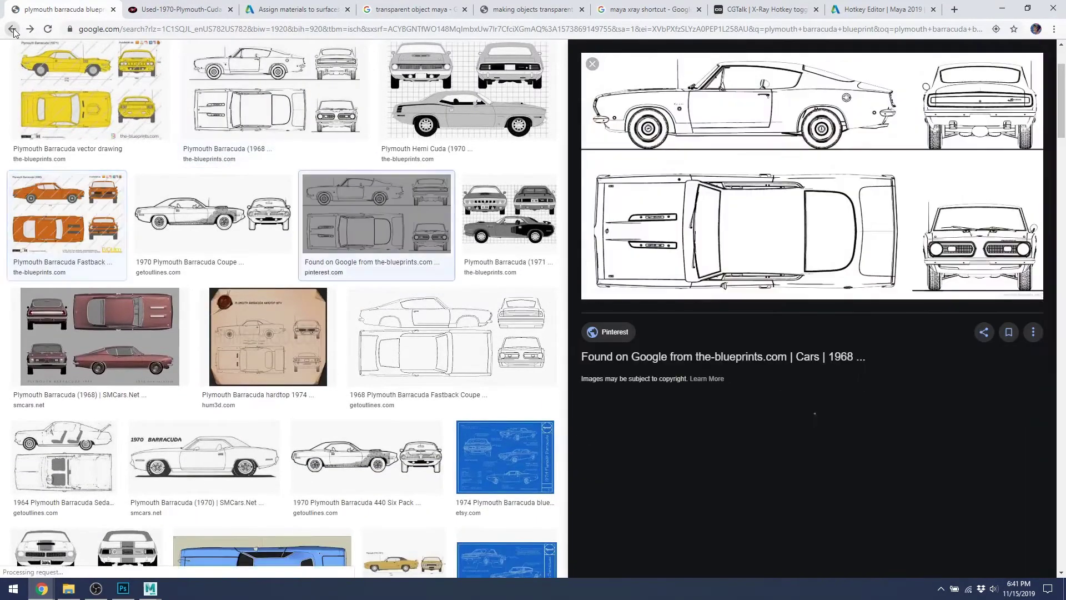
left_click(12, 29)
left_click(12, 29)
left_click(13, 29)
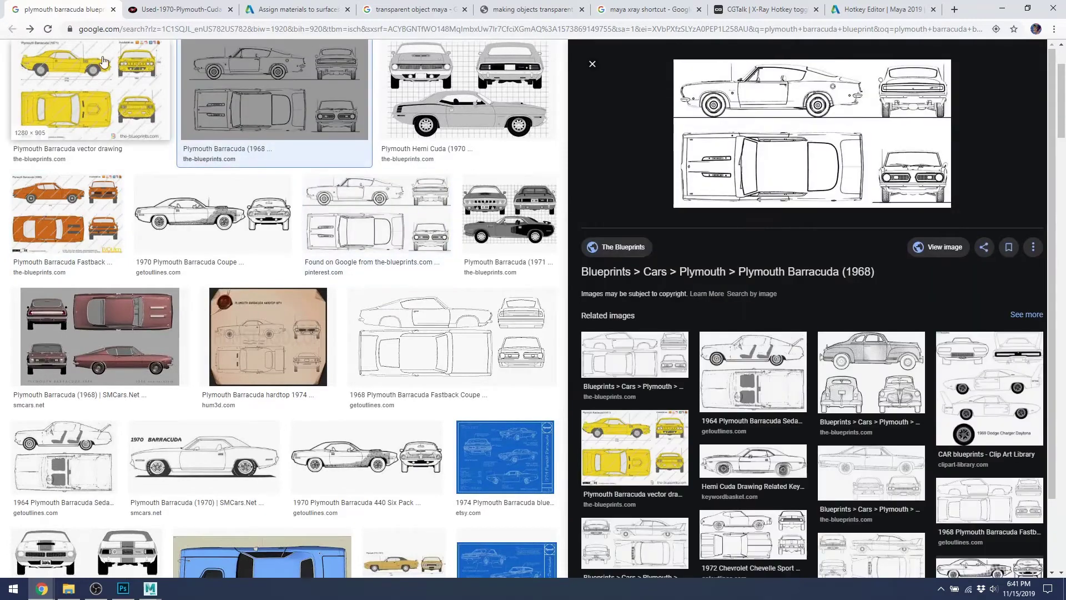
Search Google Images for "plymouth barracuda" without the word blueprint.
scroll(164, 90, "up", 2)
left_click(174, 65)
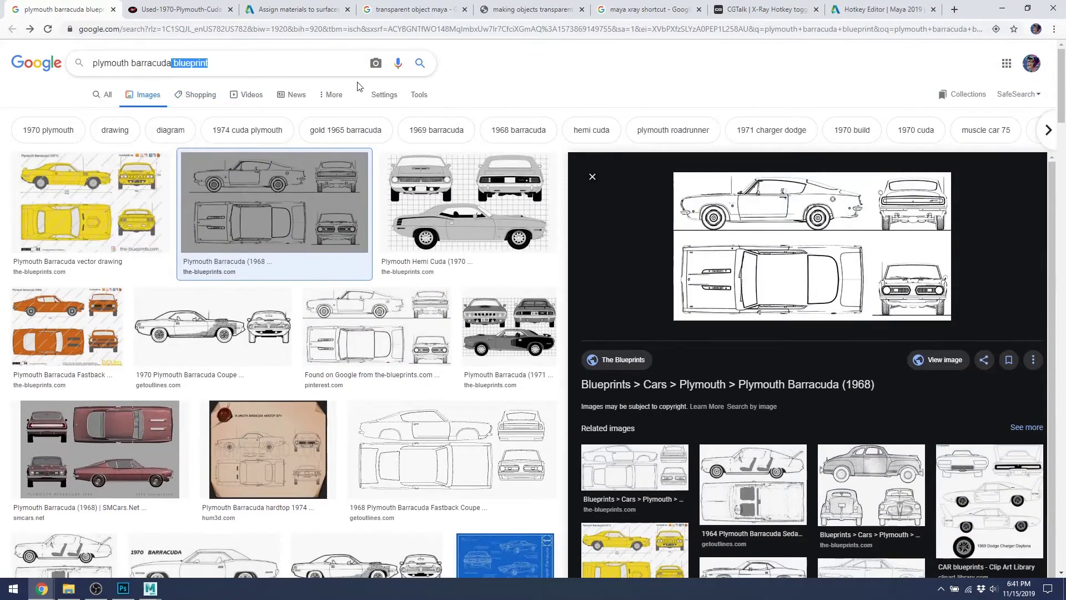
key("BackSpace")
key("Return")
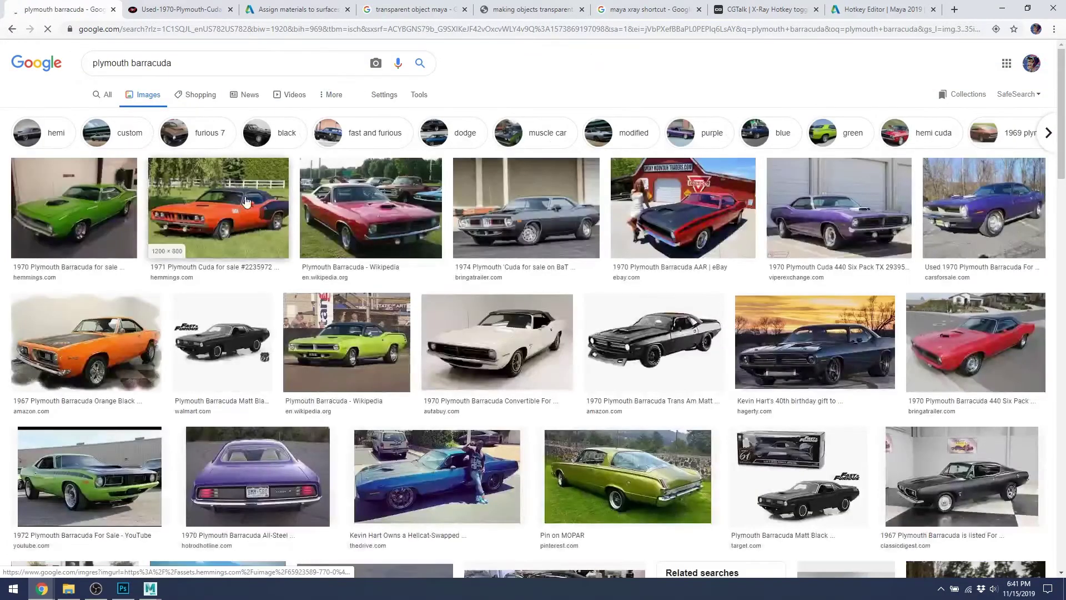
Preview the orange 1971 Cuda, grey 1974 'Cuda, matt black Trans Am and white 1970 convertible photos to study the body shape.
left_click(246, 201)
left_click(428, 108)
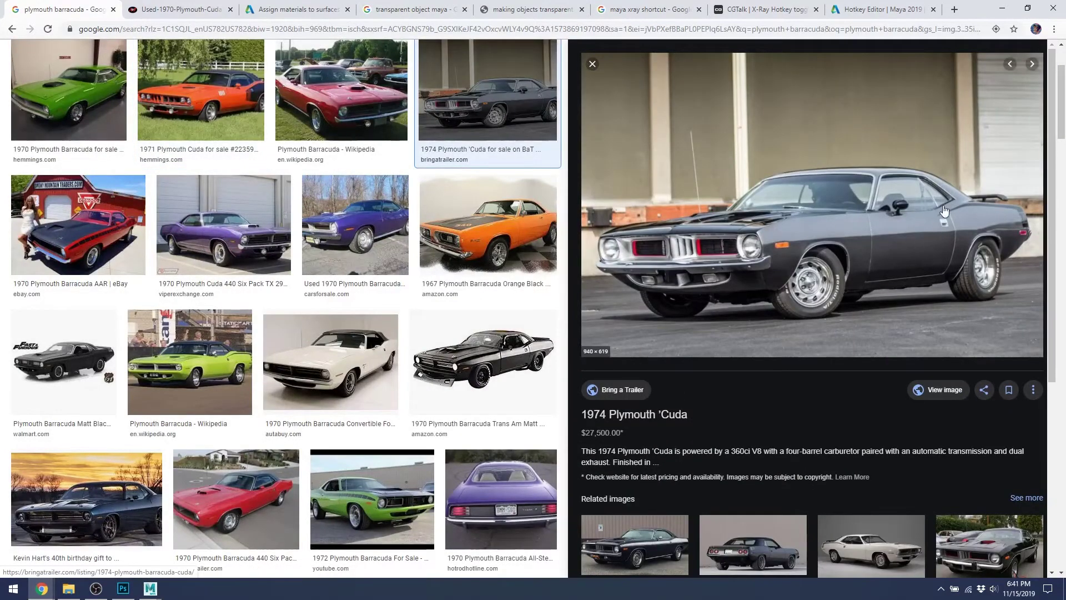
left_click(483, 361)
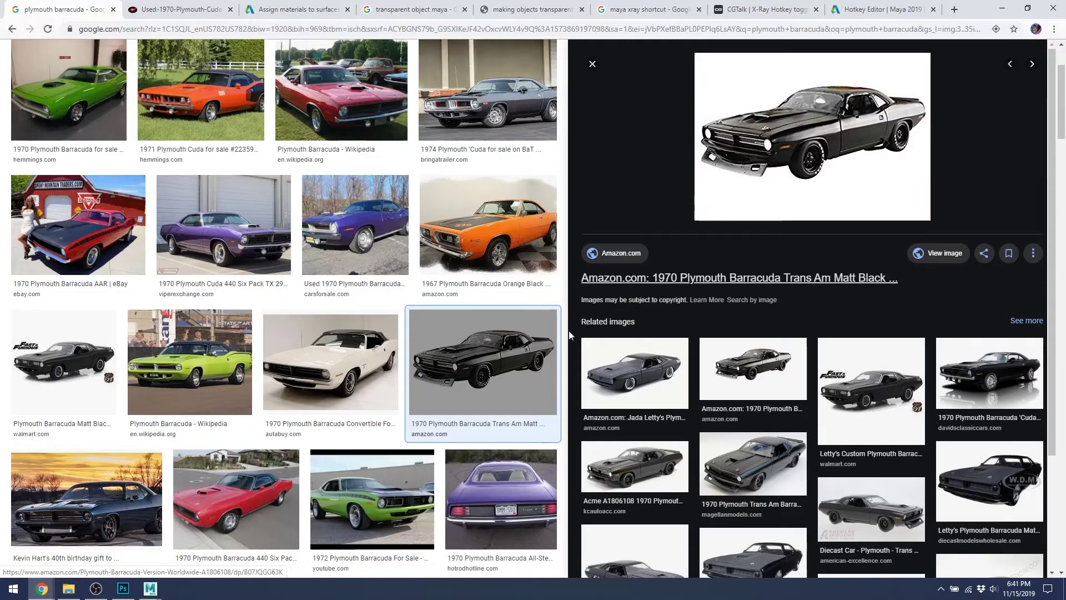
left_click(363, 377)
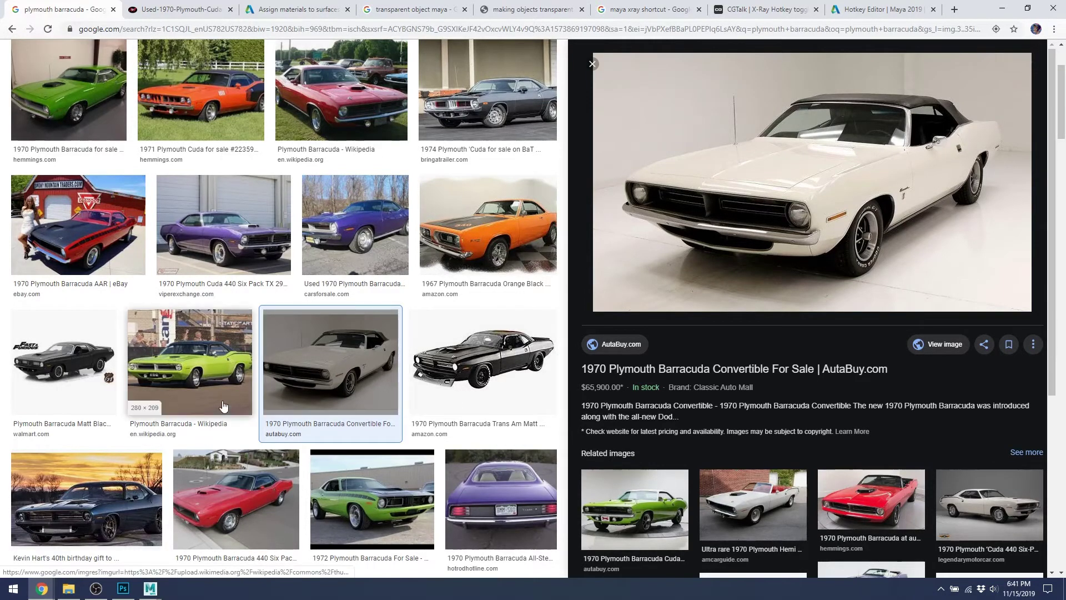
Preview the green Wikipedia Barracuda, the matt black model and the red 1970 Barracuda AAR to examine the cabin and beltline.
scroll(217, 389, "up", 2)
scroll(218, 388, "down", 2)
left_click(215, 364)
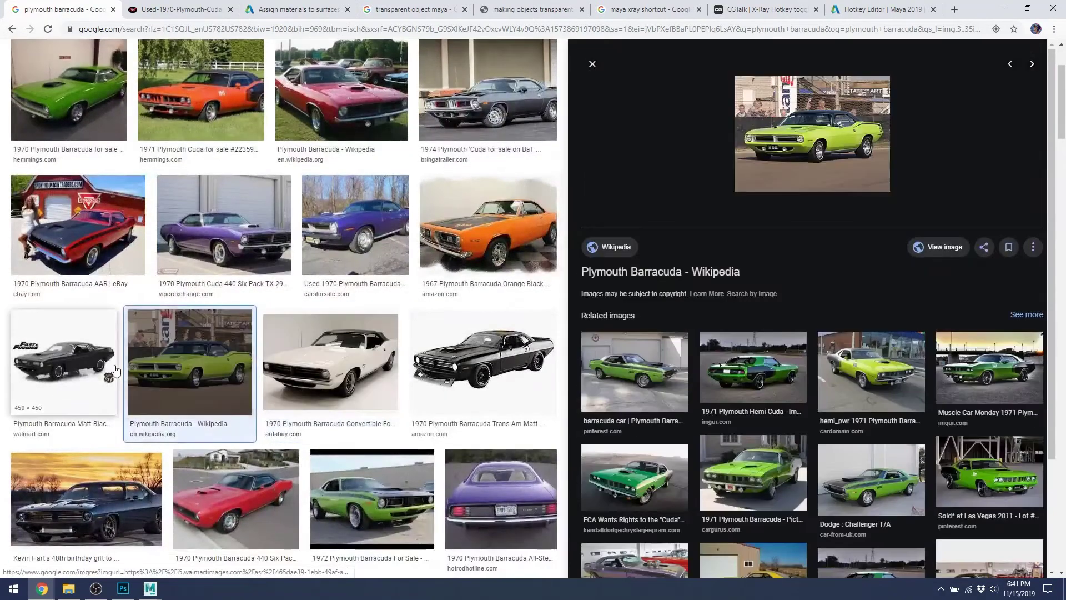
left_click(99, 363)
left_click(145, 361)
left_click(39, 225)
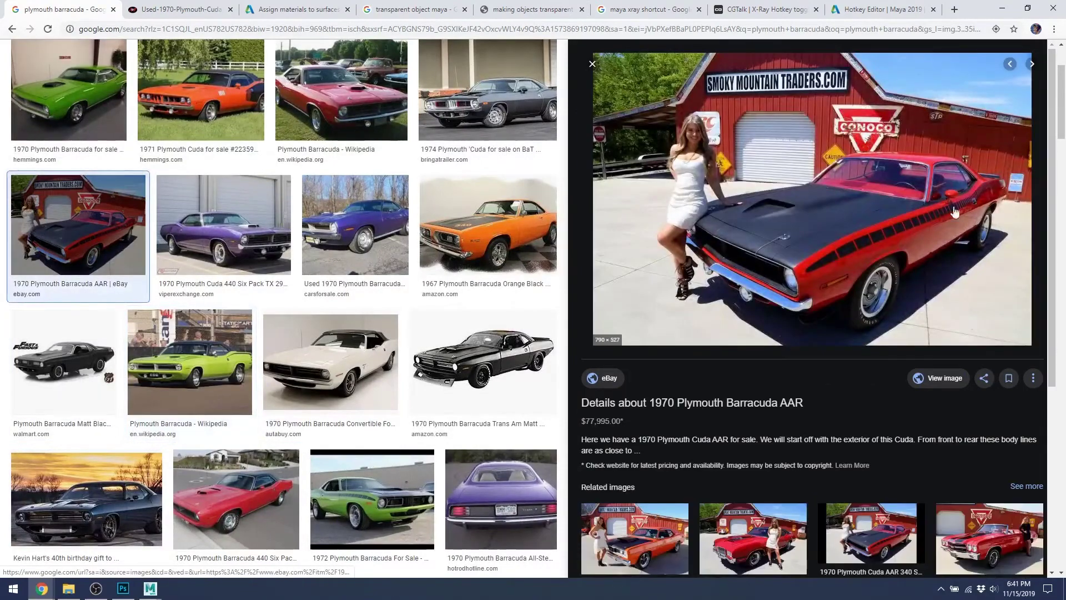
scroll(886, 360, "up", 1)
scroll(887, 360, "down", 1)
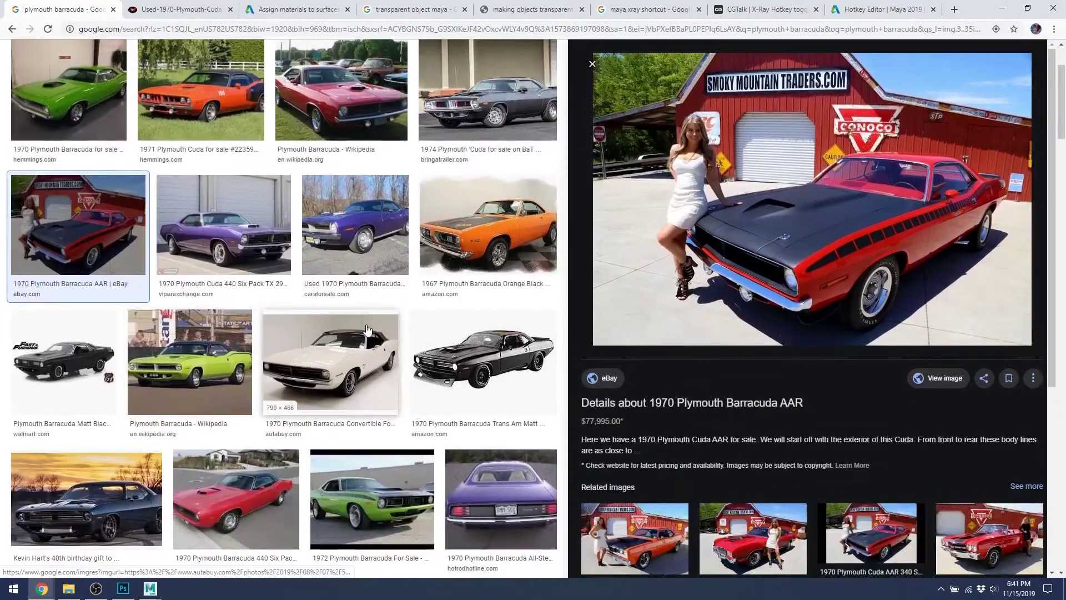
Preview the white 1970 Barracuda convertible and orange 1967 Barracuda photos, then close the preview and browse more results.
left_click(350, 344)
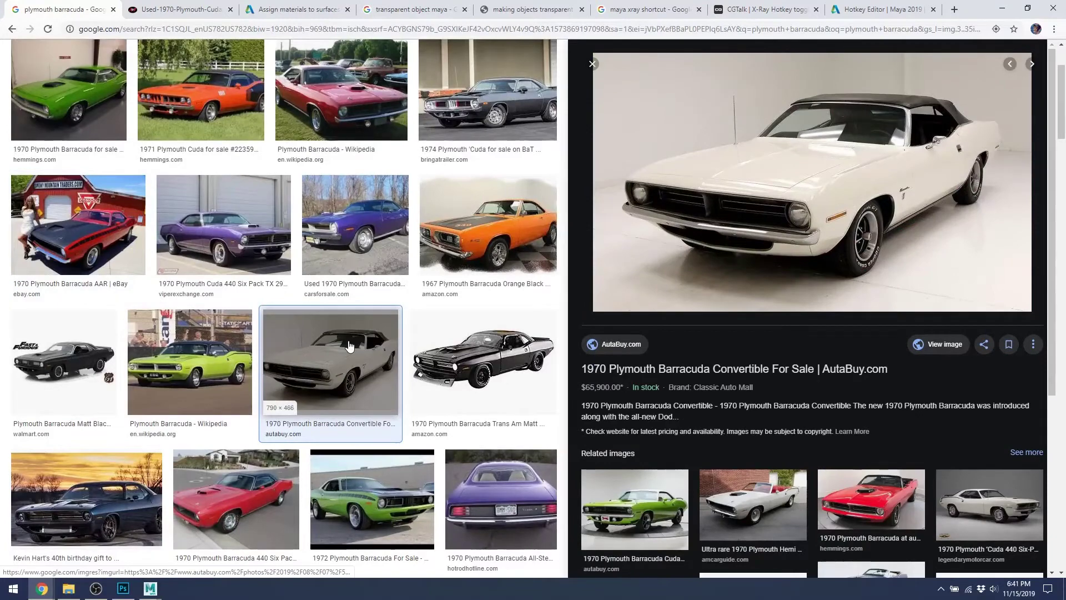
left_click(461, 205)
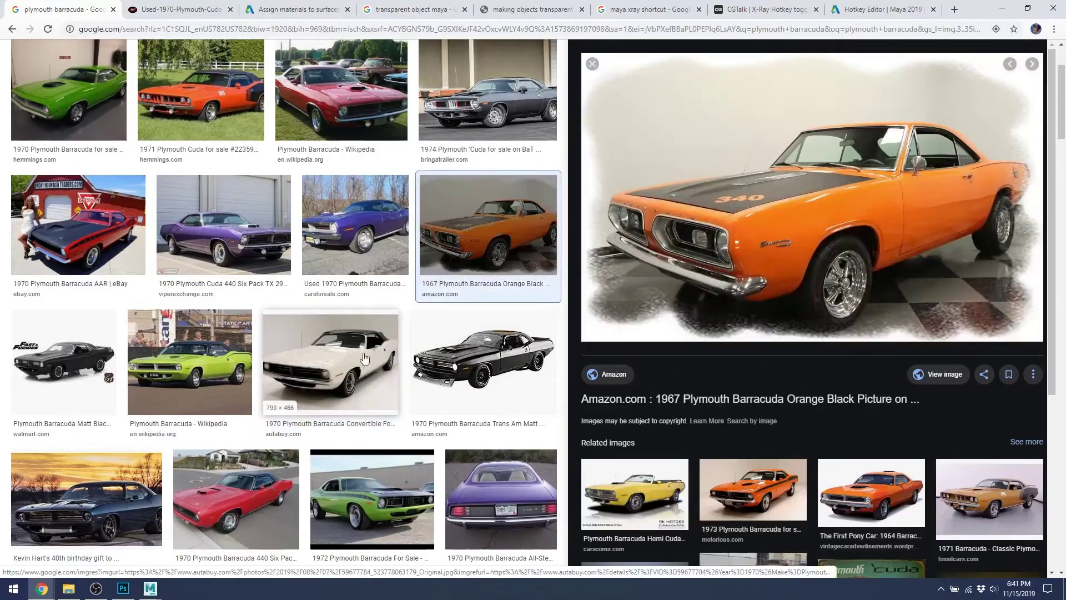
left_click(365, 359)
left_click(361, 358)
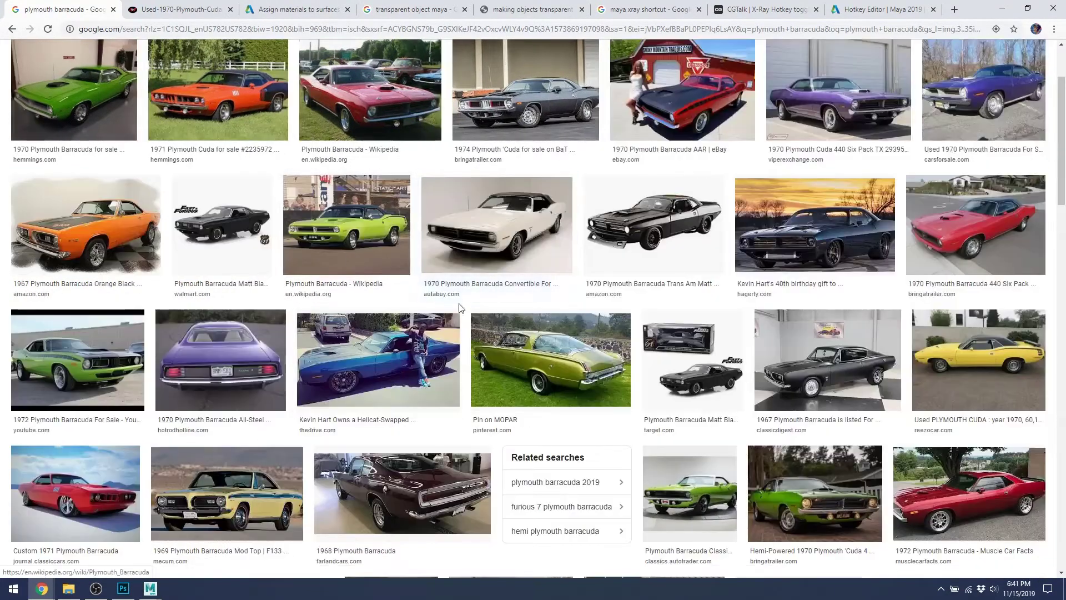
scroll(800, 239, "down", 1)
scroll(794, 245, "up", 3)
scroll(795, 245, "down", 4)
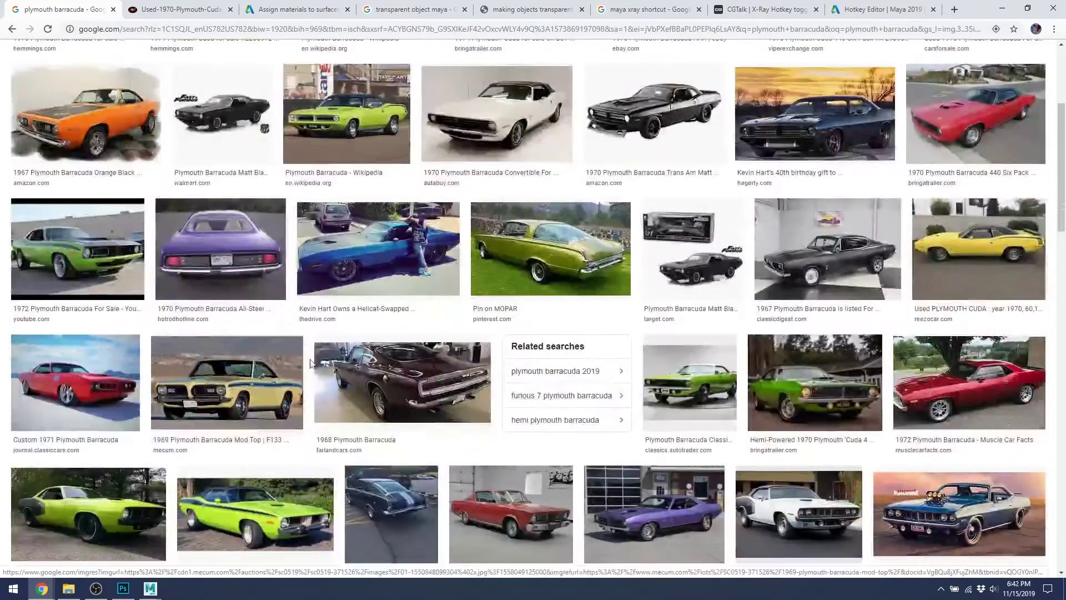
Preview the 1969 Barracuda Mod Top front and side photos, then switch to Maya to compare the body model.
left_click(238, 382)
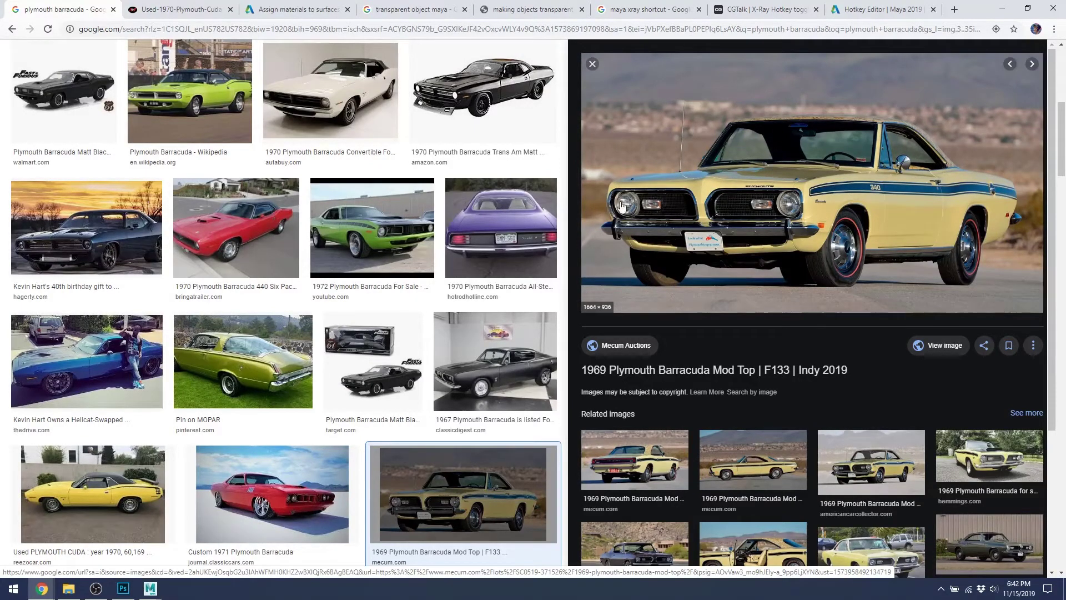
left_click(757, 477)
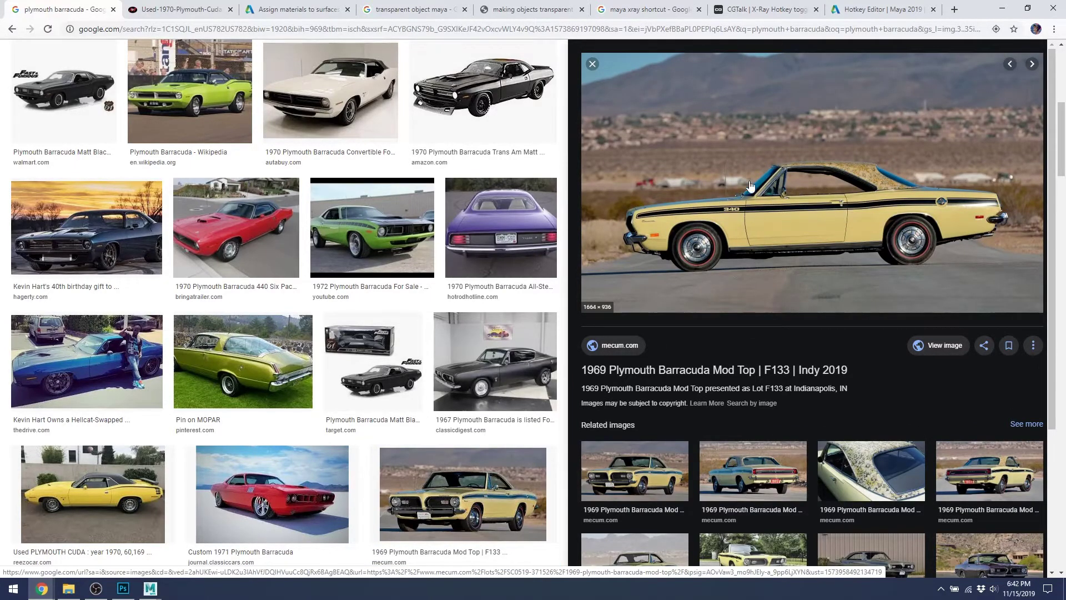
mouse_move(150, 588)
left_click(188, 547)
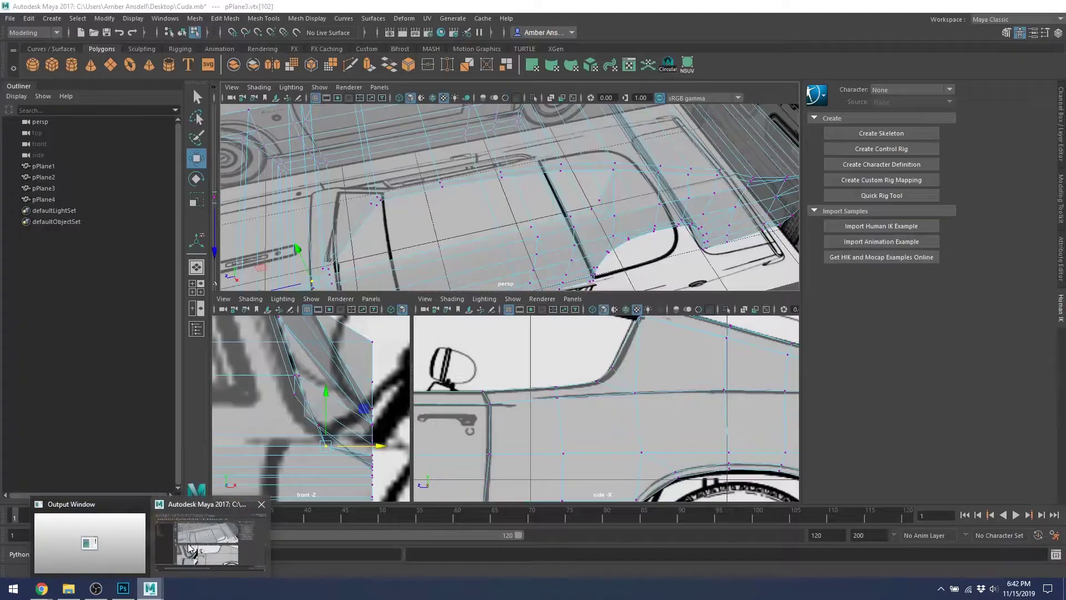
scroll(495, 247, "down", 4)
left_click_drag(514, 189, 570, 224, "alt")
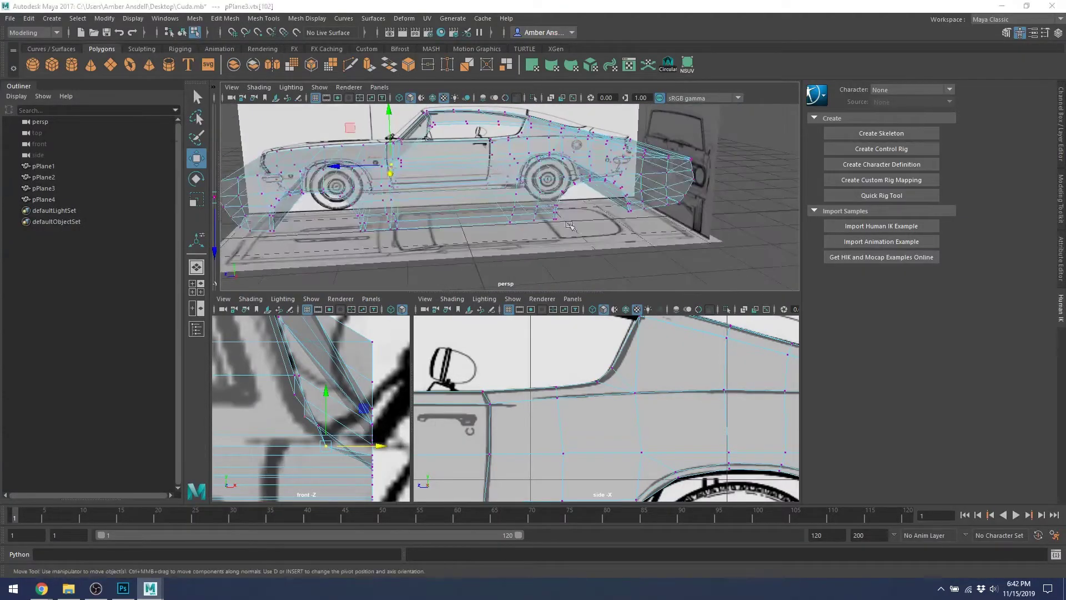
Return to the Chrome photo results and preview the gray 1971 Hemi Cuda and the white 1968 Barracuda.
key("alt+Tab")
scroll(352, 380, "down", 4)
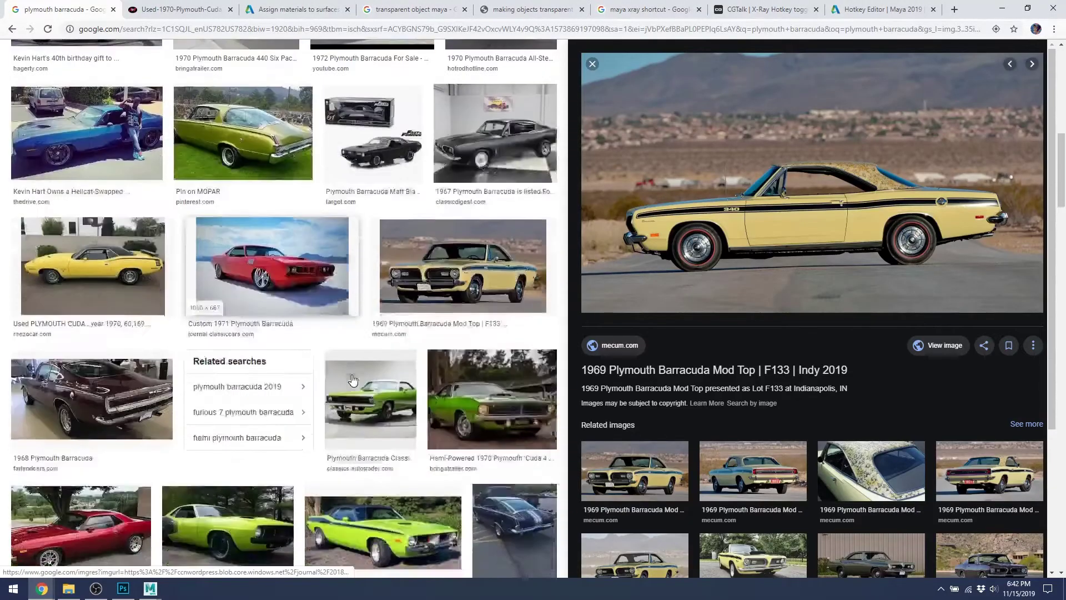
scroll(353, 379, "down", 4)
scroll(358, 424, "up", 12)
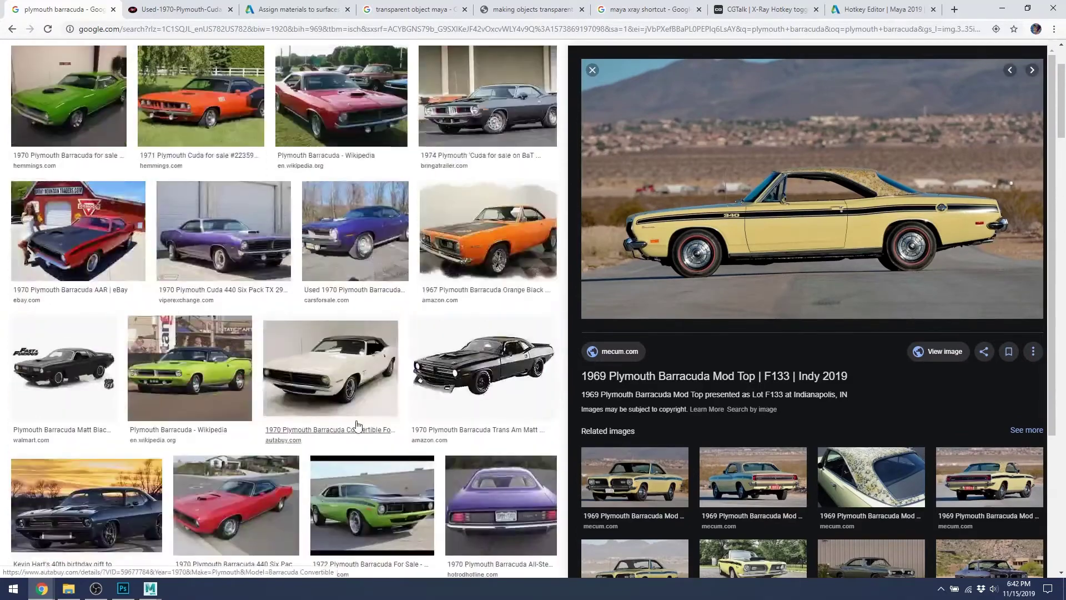
scroll(265, 353, "up", 2)
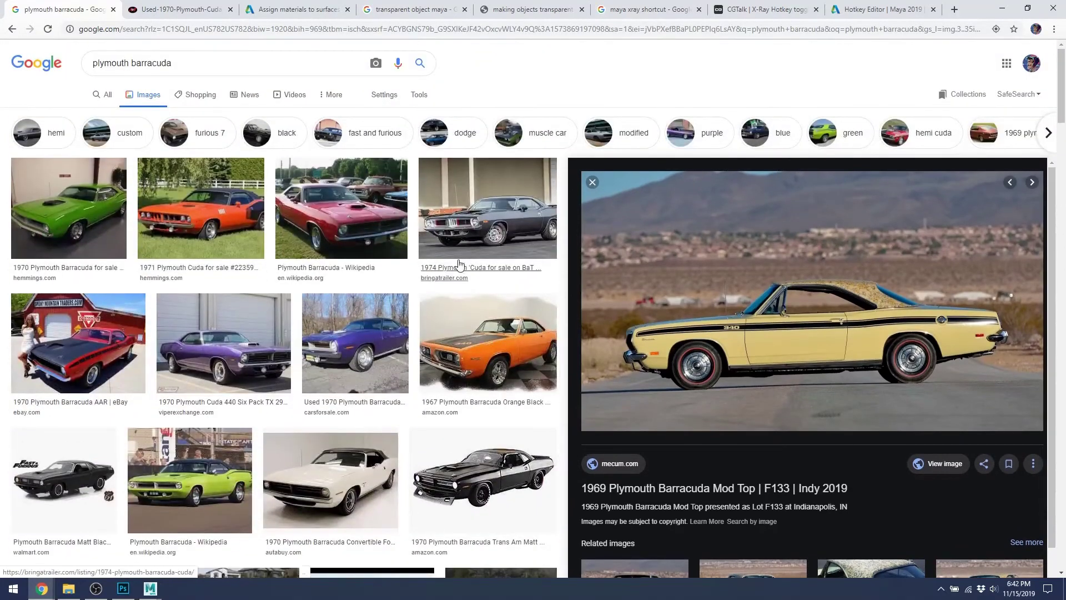
scroll(261, 311, "down", 15)
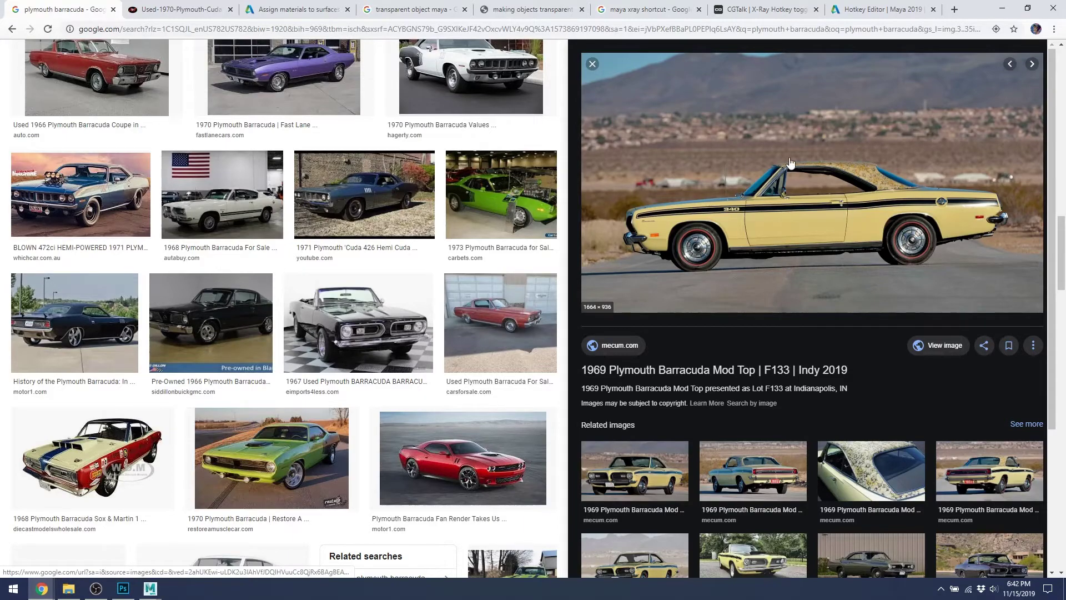
key("alt+Tab")
key("alt+Tab")
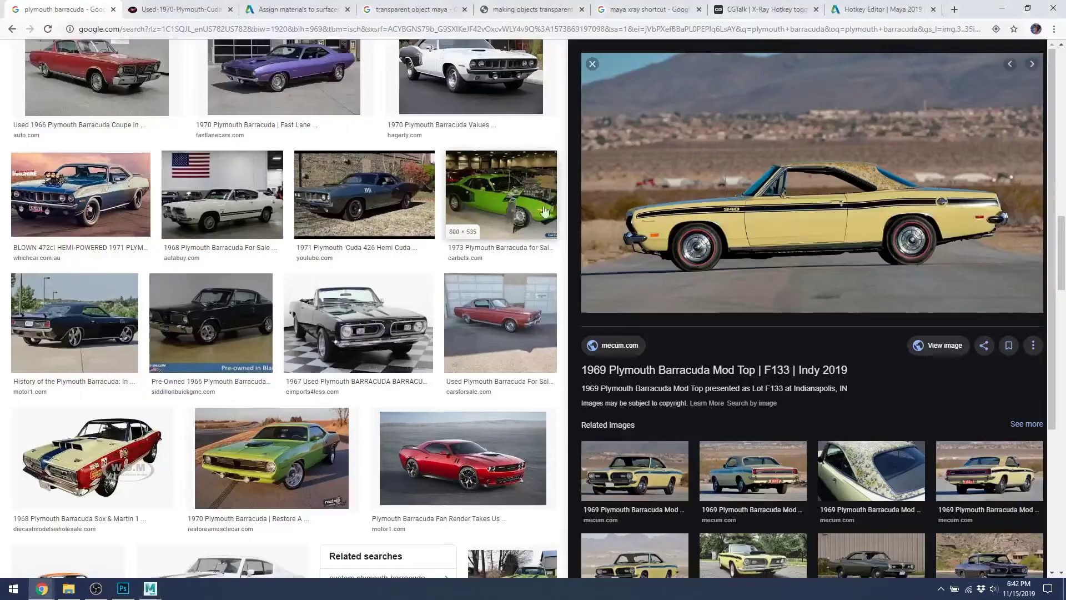
left_click(384, 210)
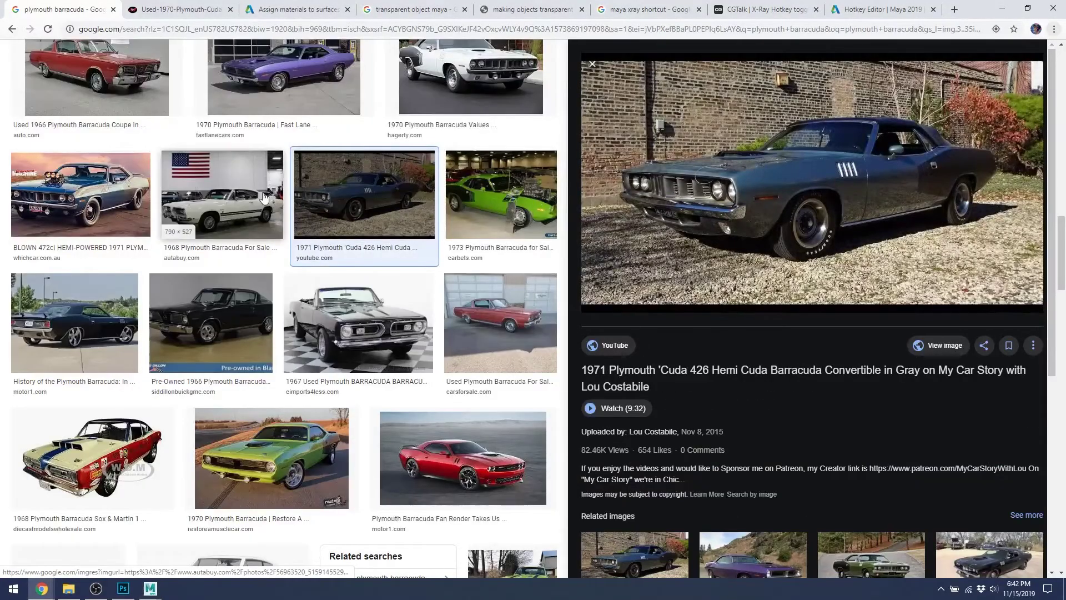
left_click(263, 202)
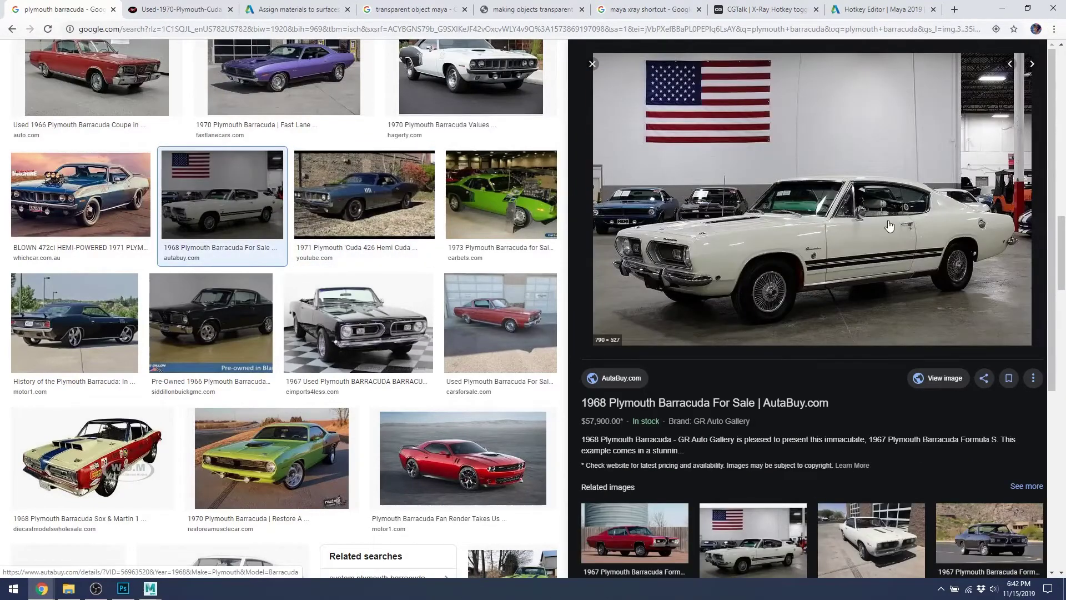
Switch to Maya and cut new edges with Multi-Cut across the body side behind the quarter window's lower corner.
key("alt+Tab")
left_click_drag(672, 206, 515, 214, "alt")
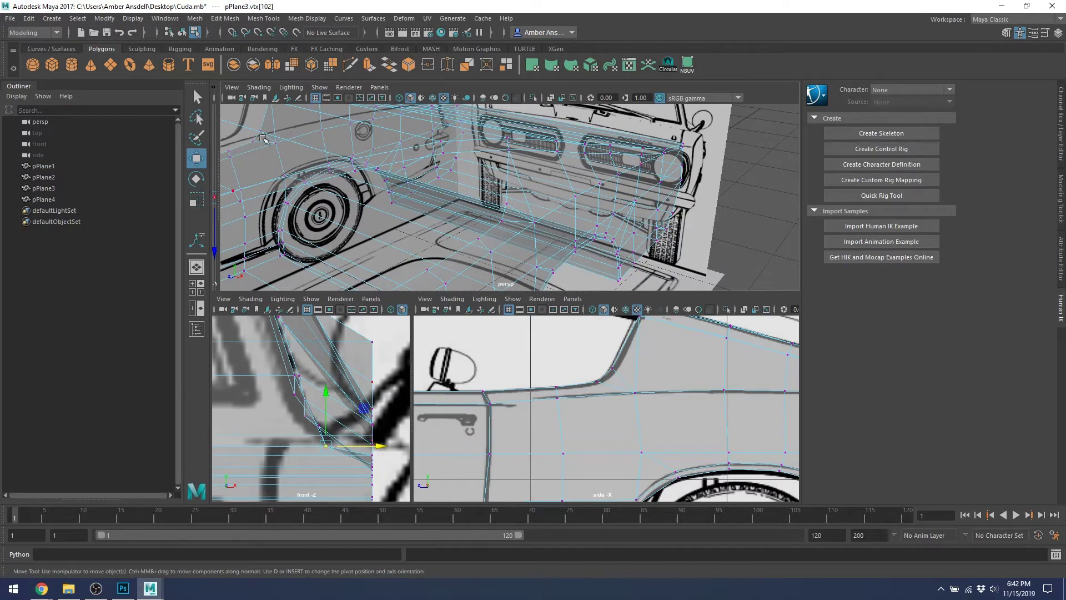
left_click(352, 67)
left_click_drag(518, 250, 439, 230, "alt")
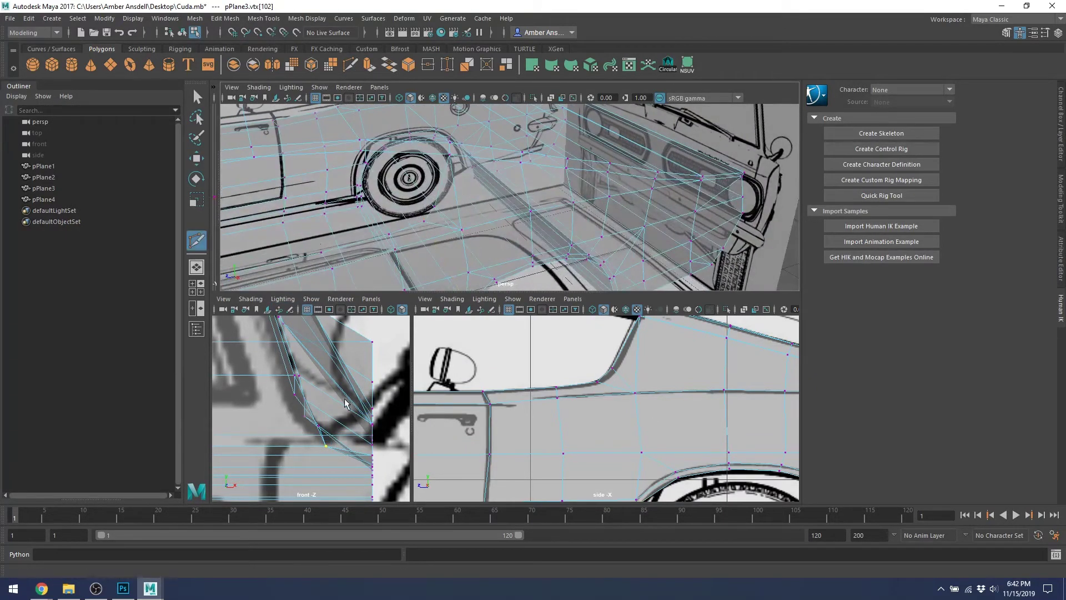
left_click_drag(630, 179, 633, 191, "alt")
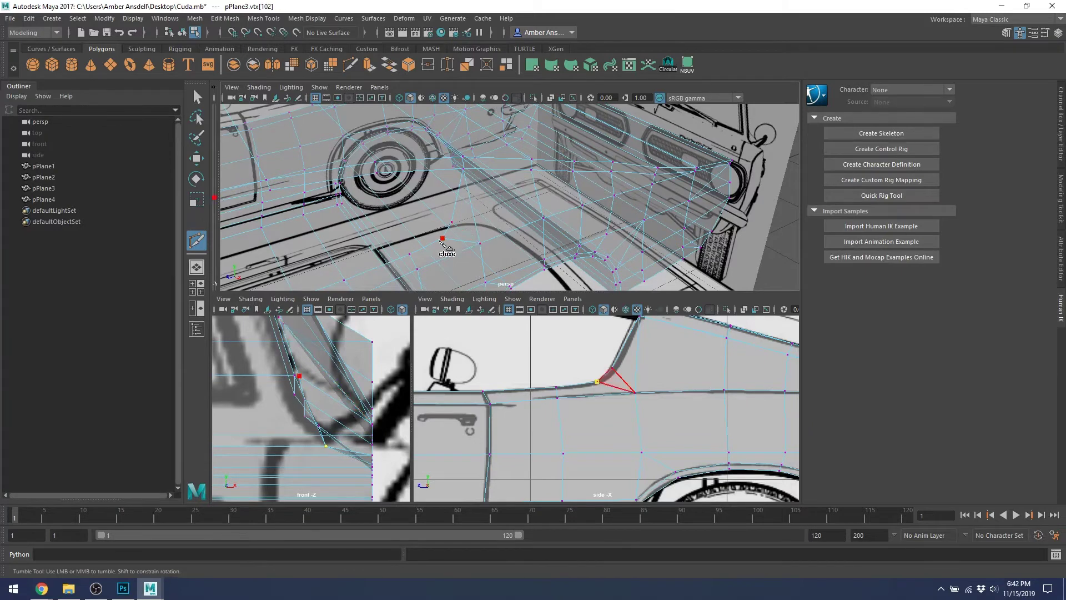
middle_click_drag(449, 242, 489, 216, "alt")
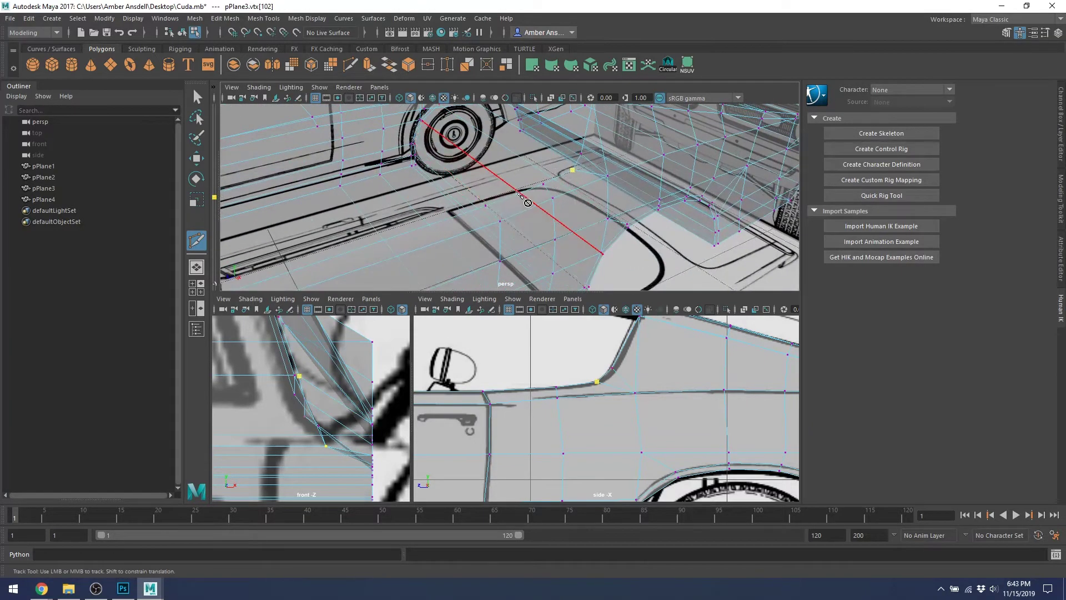
left_click_drag(589, 167, 576, 189, "alt")
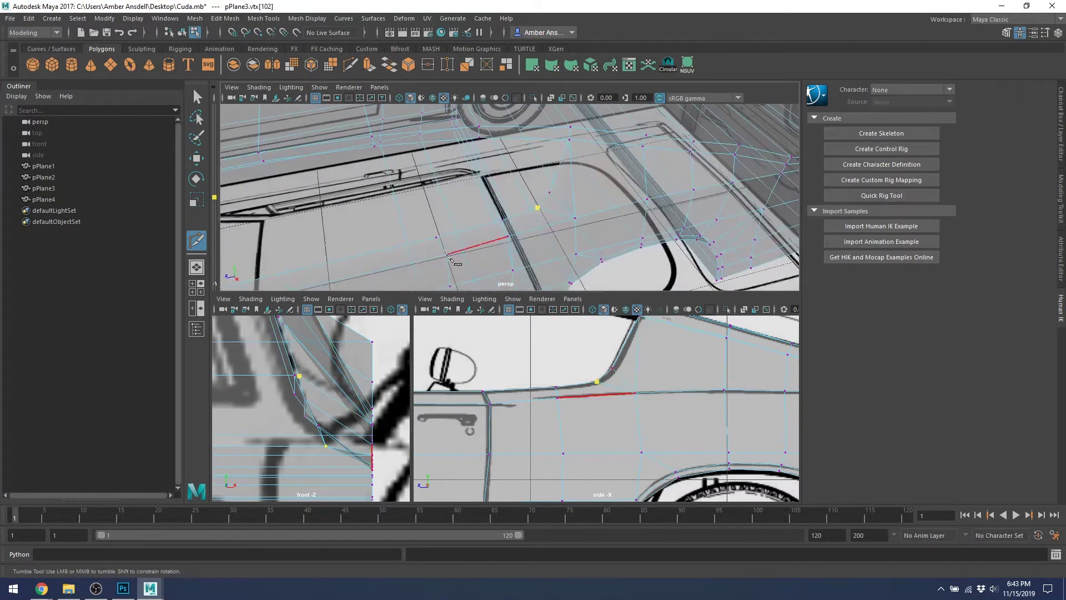
middle_click_drag(702, 177, 629, 181, "alt")
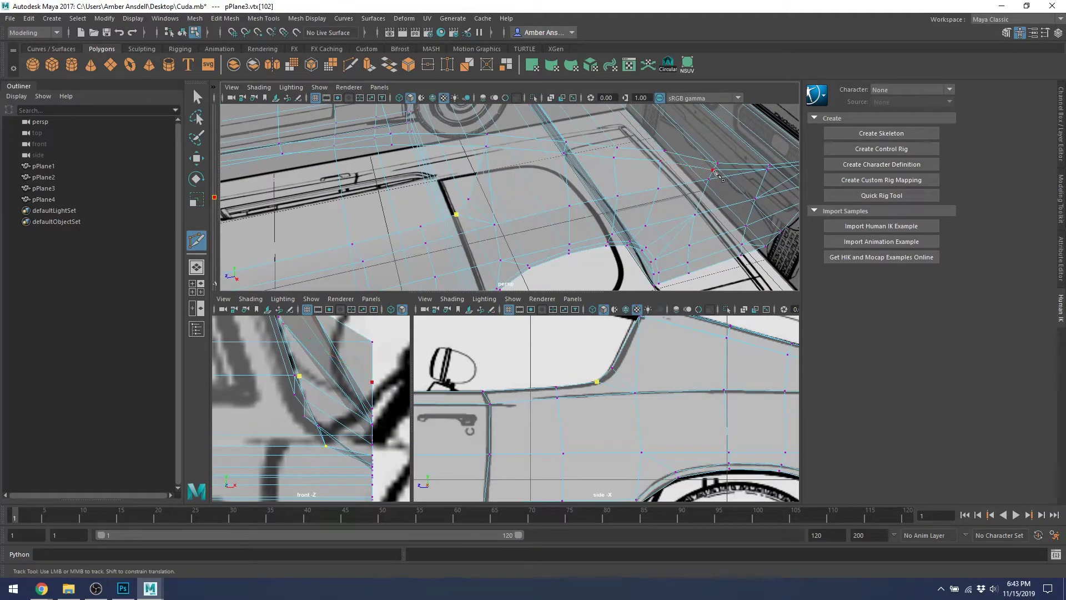
left_click_drag(653, 182, 609, 166, "alt")
Move a new vertex behind the quarter window inward toward the cabin outline in the front reference.
key("w")
left_click(587, 179)
left_click(579, 173)
left_click_drag(631, 154, 647, 159)
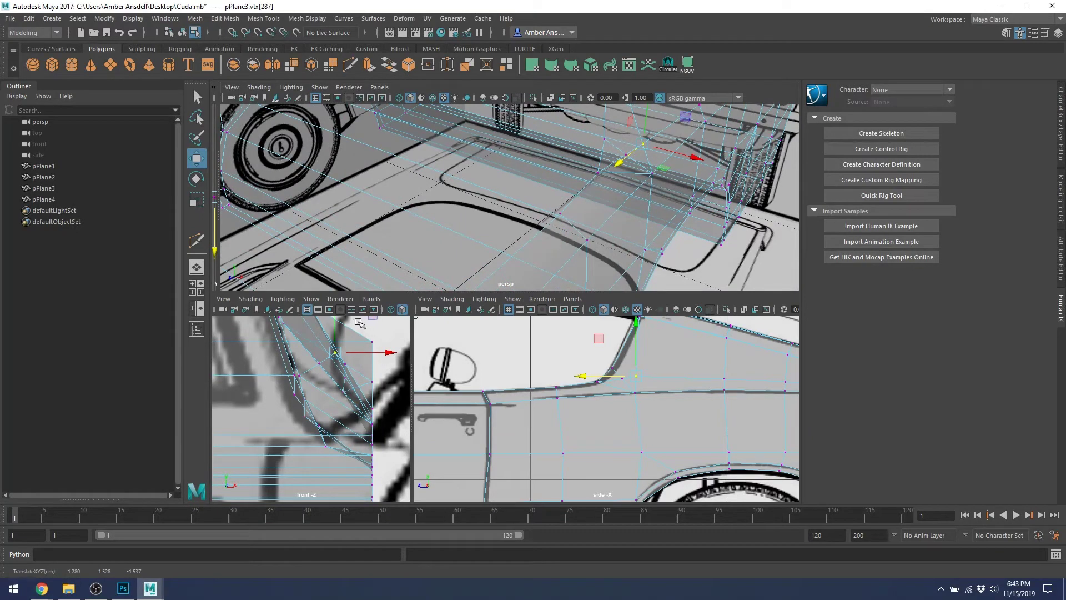
middle_click_drag(375, 320, 339, 330)
Move the neighbouring vertex nearer the quarter window's lower corner inward onto the front-view cabin outline.
left_click(627, 155)
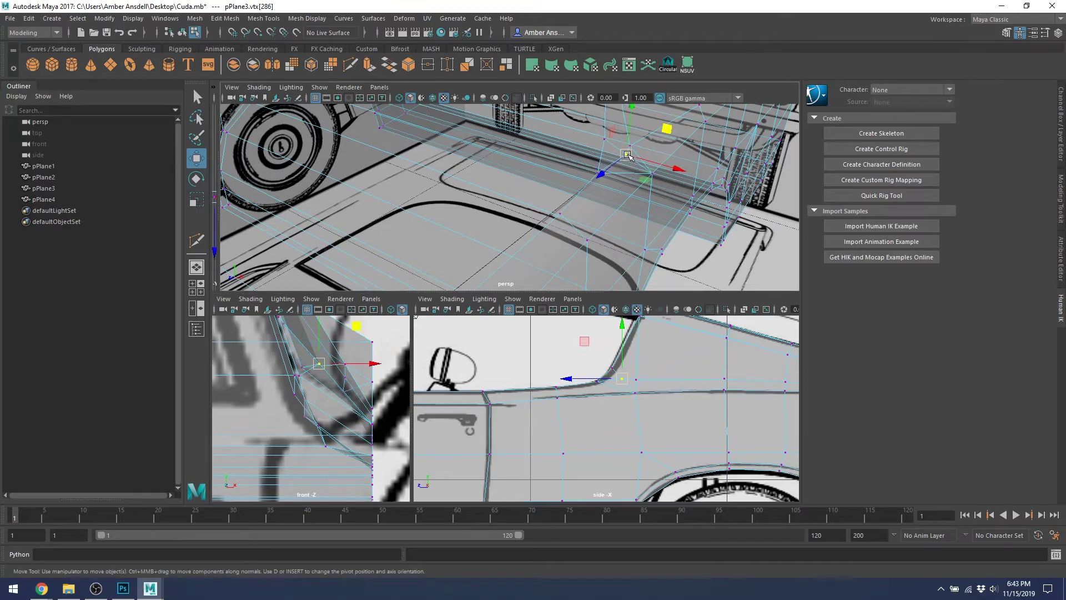
left_click_drag(649, 161, 550, 197, "alt")
middle_click_drag(549, 197, 456, 228, "alt")
left_click_drag(457, 229, 580, 163, "alt")
middle_click_drag(565, 175, 511, 230, "alt")
right_click_drag(511, 230, 578, 177, "alt")
left_click_drag(560, 192, 547, 191)
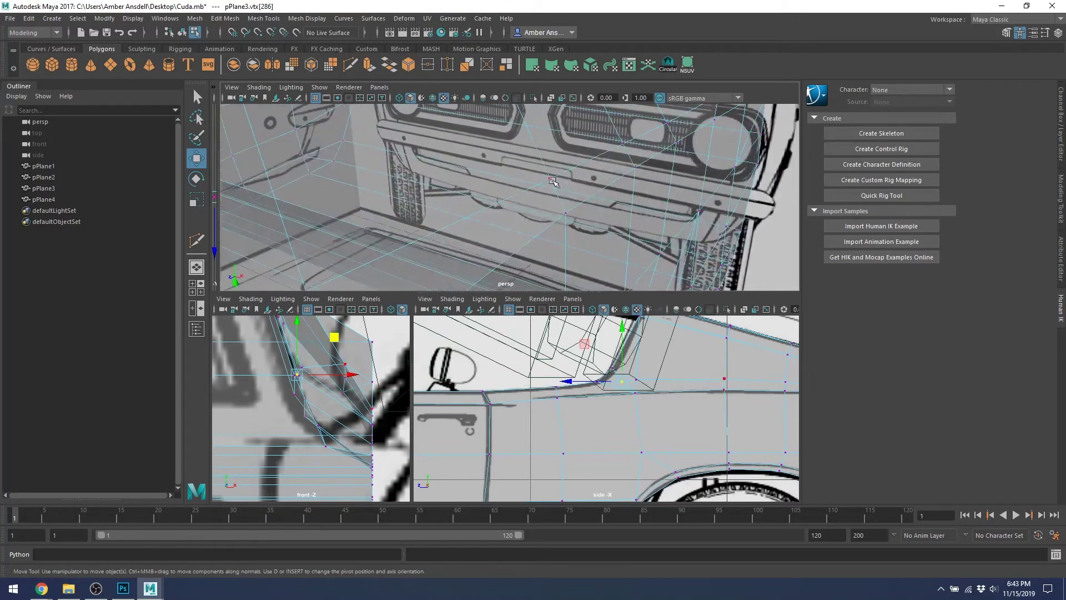
Select the vertices around the quarter window's lower corner and raise the corner vertex slightly.
left_click(551, 178)
left_click(626, 143, "shift")
left_click_drag(638, 151, 567, 191, "alt")
left_click(625, 161, "shift")
left_click(462, 141)
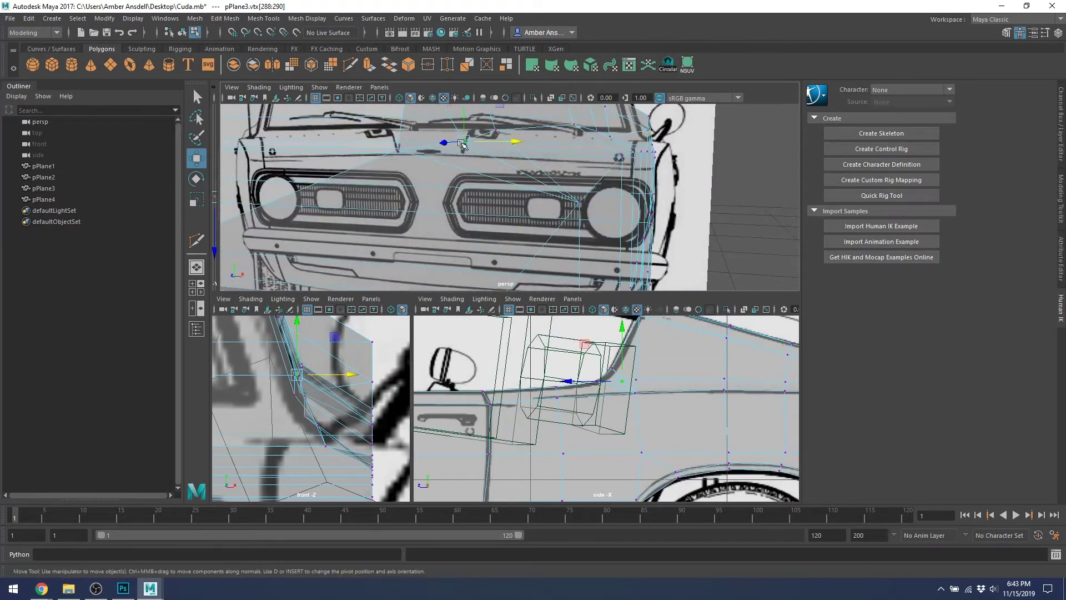
left_click_drag(460, 142, 484, 190, "alt")
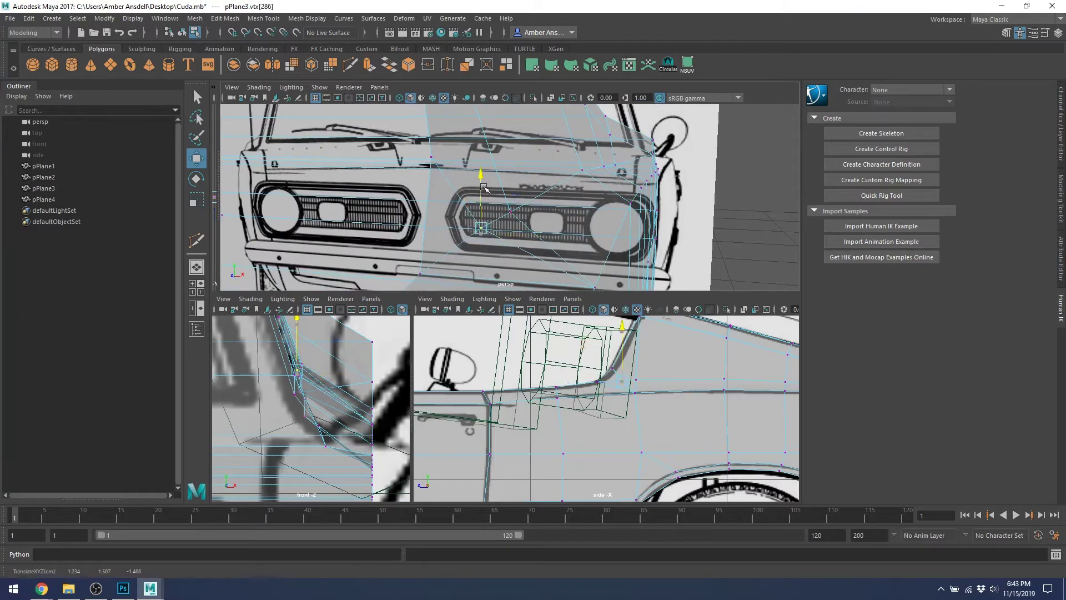
Shift the next vertex behind the quarter window's corner inward to line up with the cabin side.
left_click(510, 208)
left_click(509, 179)
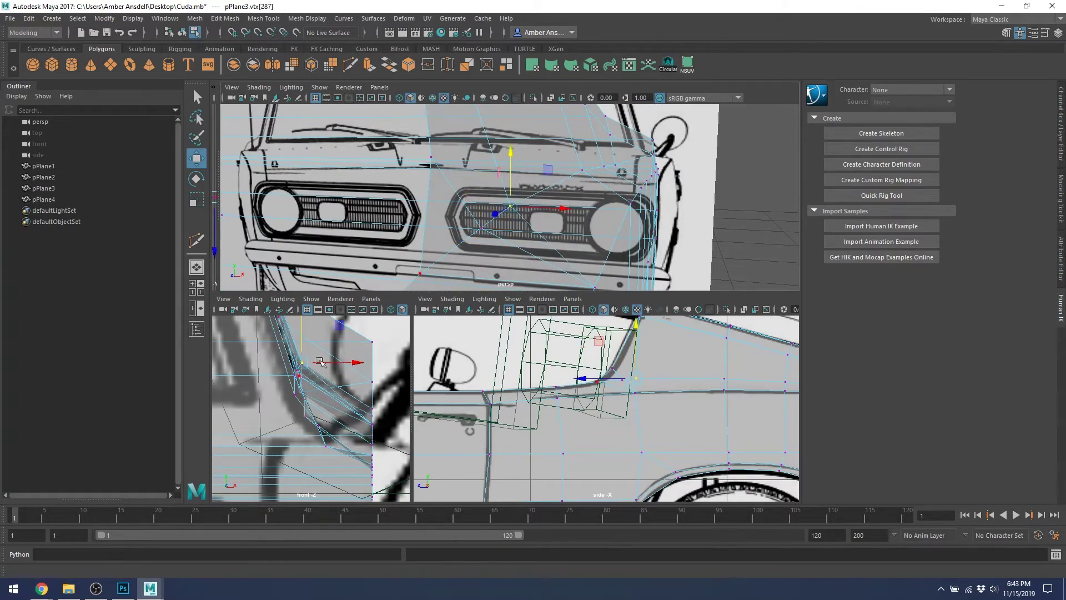
scroll(326, 415, "down", 8)
scroll(326, 415, "up", 8)
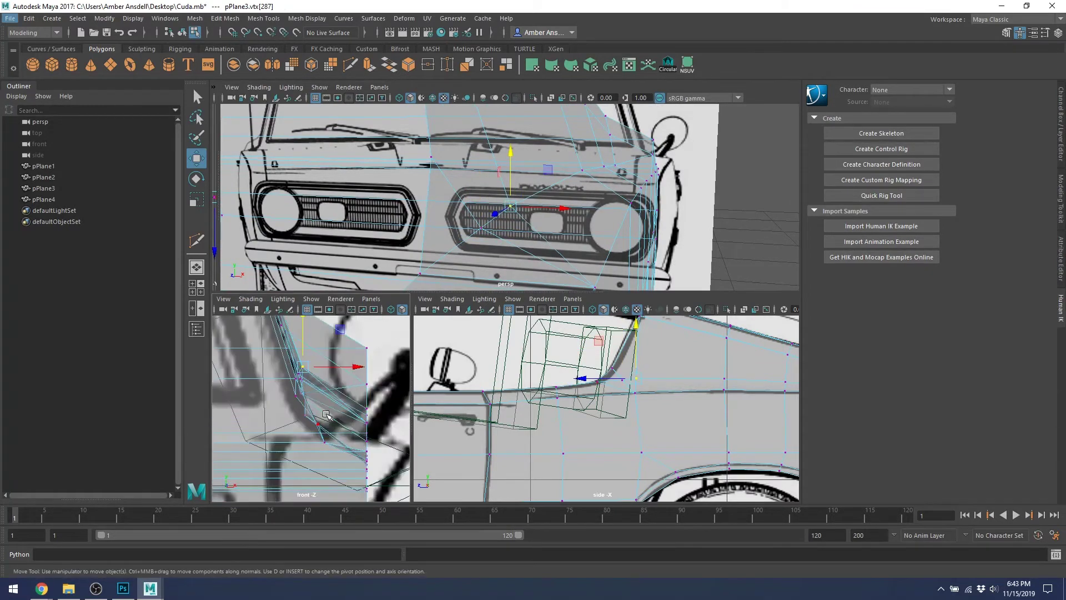
Move the following vertex toward the rear of the quarter panel inward to continue the cabin side's line.
left_click_drag(629, 217, 560, 256, "alt")
middle_click_drag(629, 195, 568, 222, "alt")
left_click(596, 210)
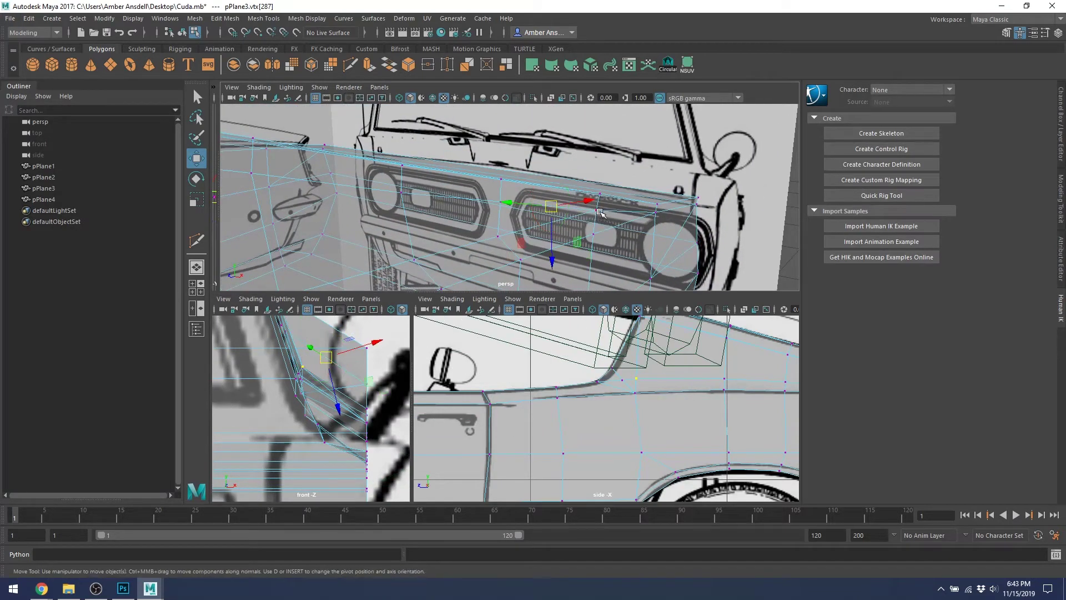
left_click_drag(566, 245, 597, 203, "alt")
left_click(592, 201)
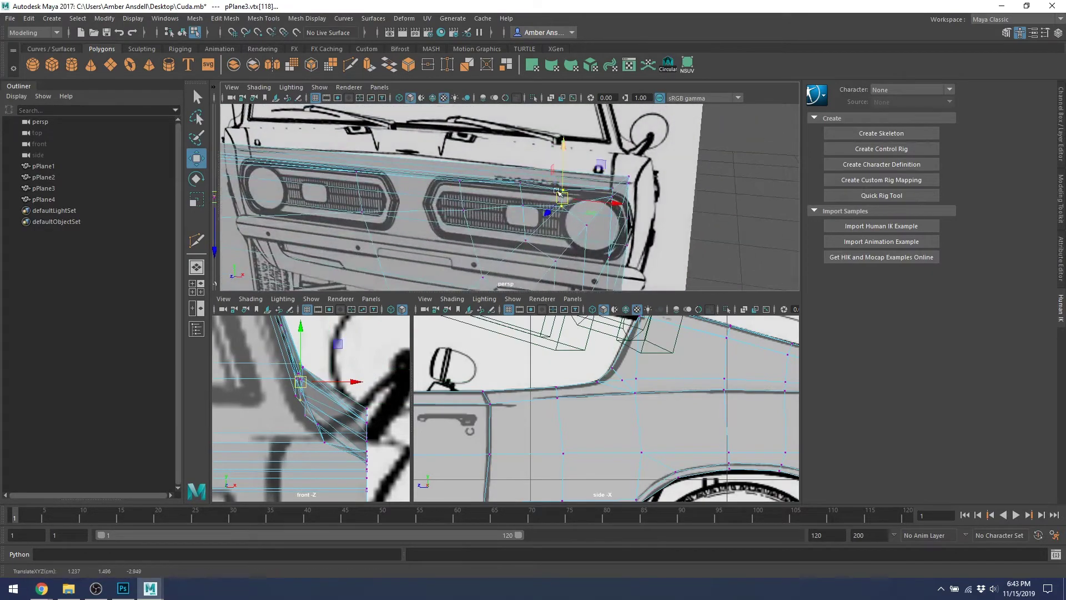
Select neighbouring vertices along the upper rear quarter panel and fine-tune their position against the cabin side.
left_click(522, 182, "shift")
left_click(563, 190)
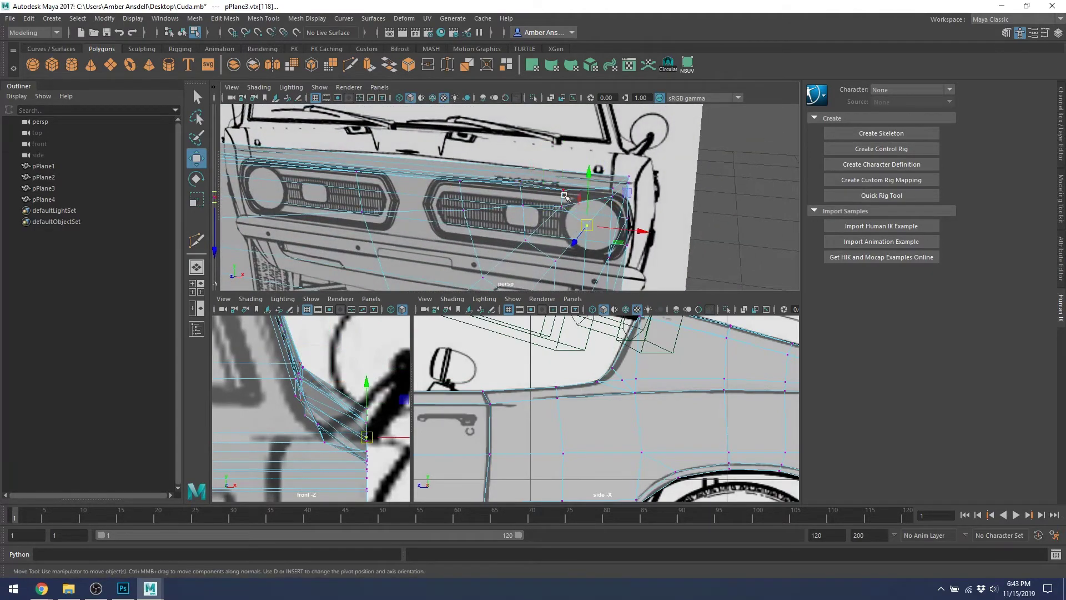
left_click(522, 183, "shift")
left_click_drag(579, 152, 577, 154)
middle_click_drag(646, 183, 604, 187, "alt")
mouse_move(604, 186)
left_mouse_down("alt")
mouse_move(599, 166)
mouse_move(605, 173)
left_mouse_up("alt")
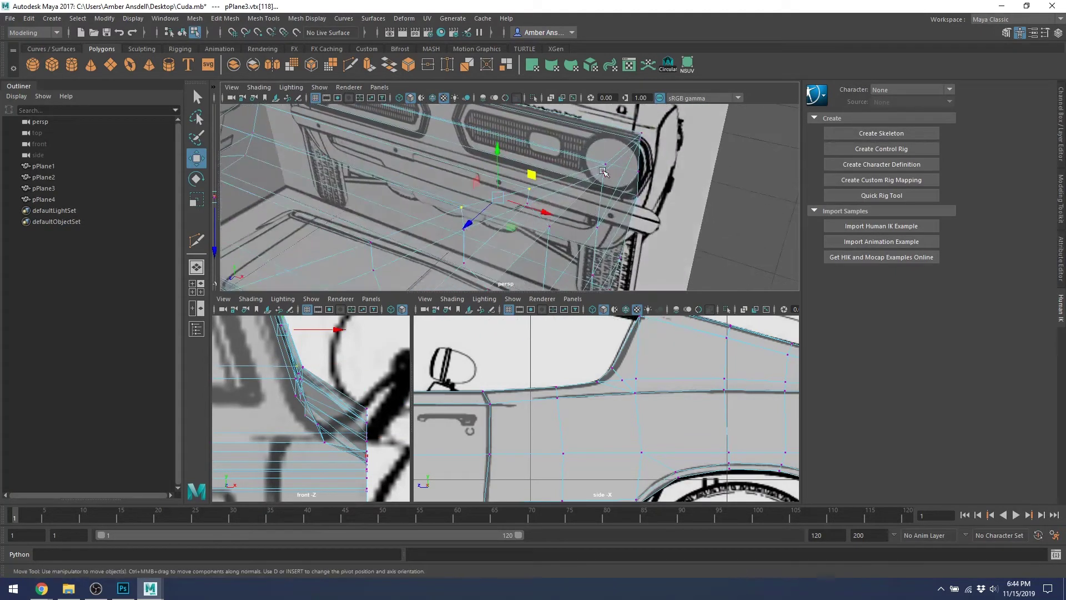
left_click(606, 173)
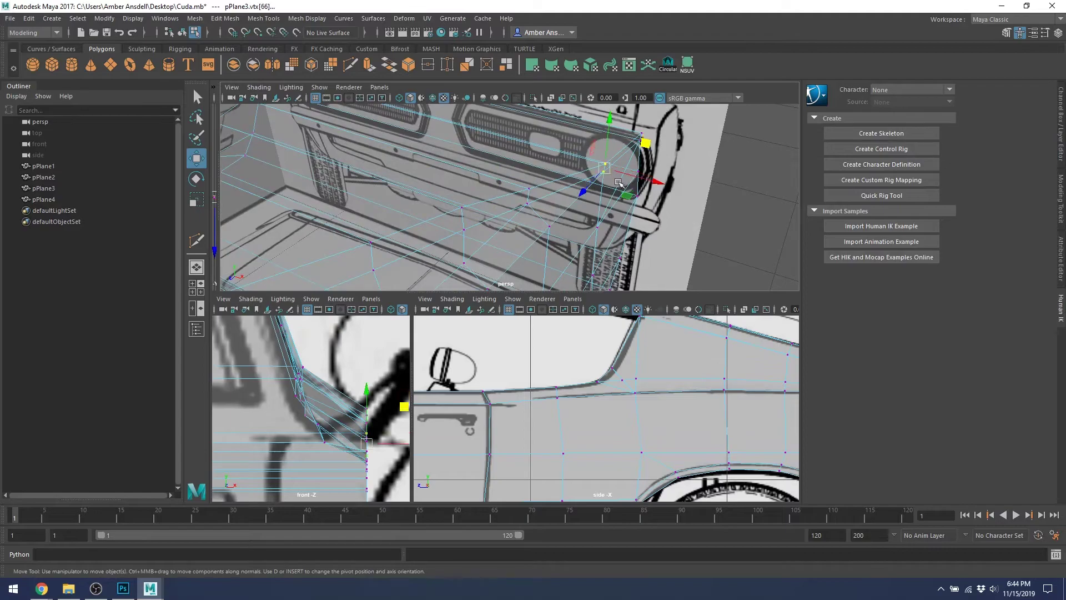
Switch to Chrome and browse further Barracuda photos beyond the white 1968 car for rear quarter references.
key("alt+Tab")
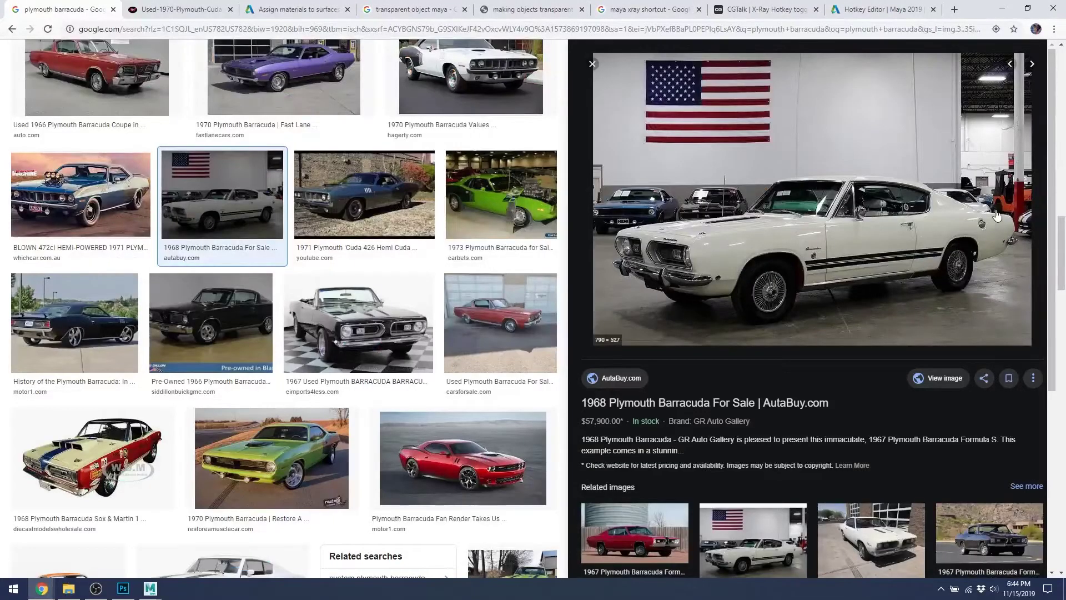
scroll(370, 427, "down", 6)
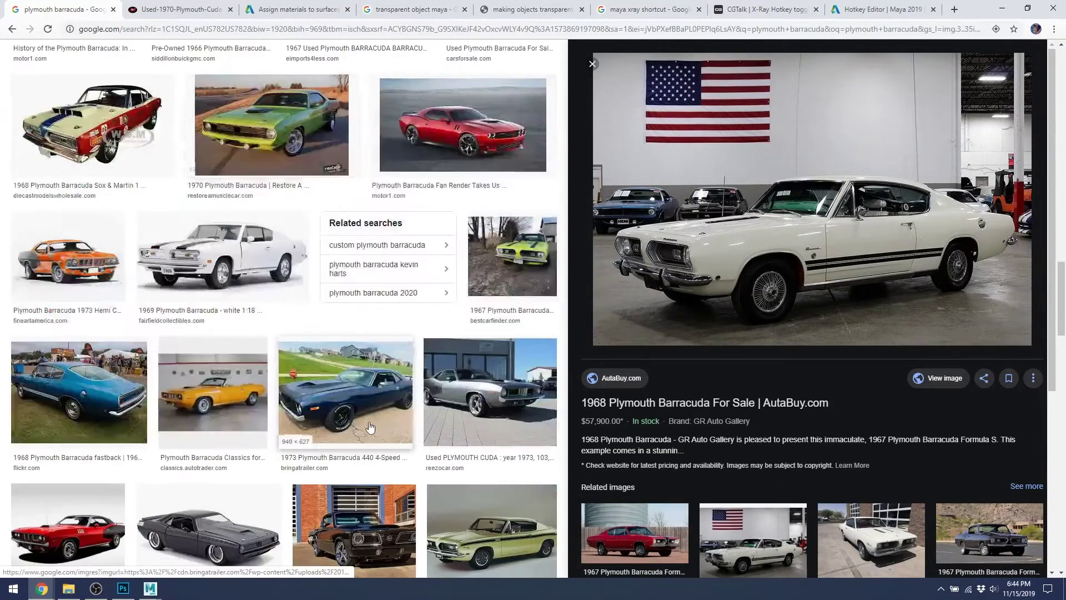
Open the blue 1968 Barracuda fastback photo and compare its rear quarter and trunk with the car mesh in Maya.
left_click(133, 394)
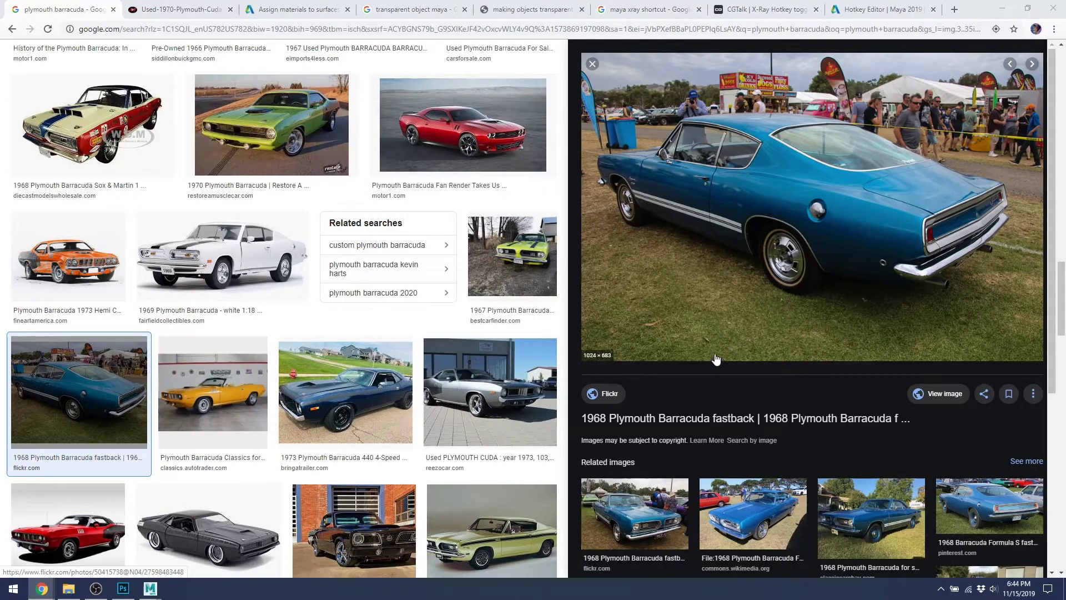
key("alt+Tab")
left_click_drag(388, 233, 494, 159, "alt")
left_click(494, 175)
left_click_drag(498, 219, 648, 252, "alt")
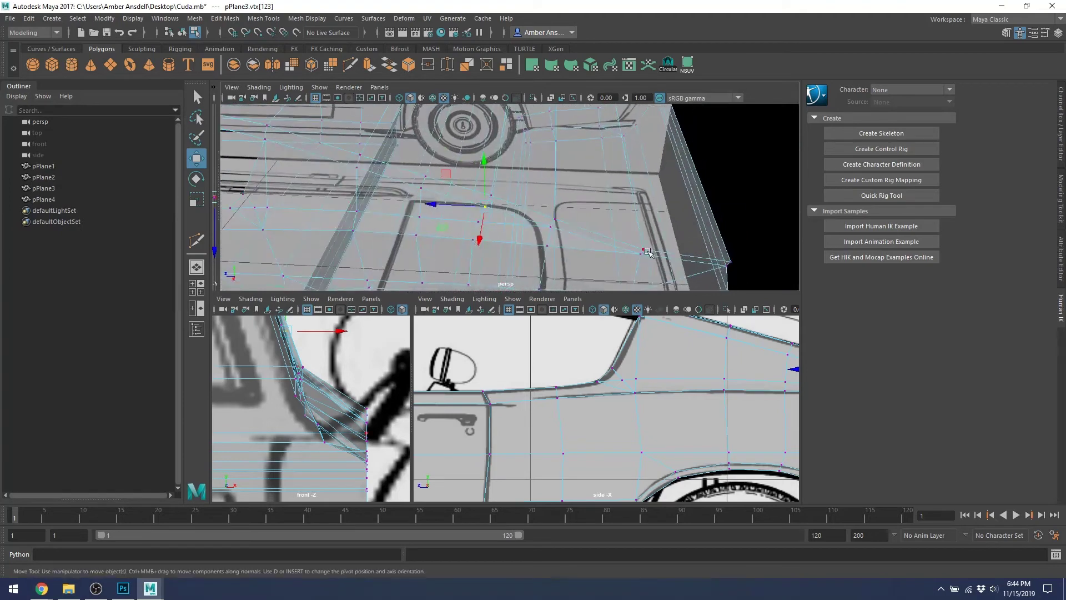
left_click(555, 221)
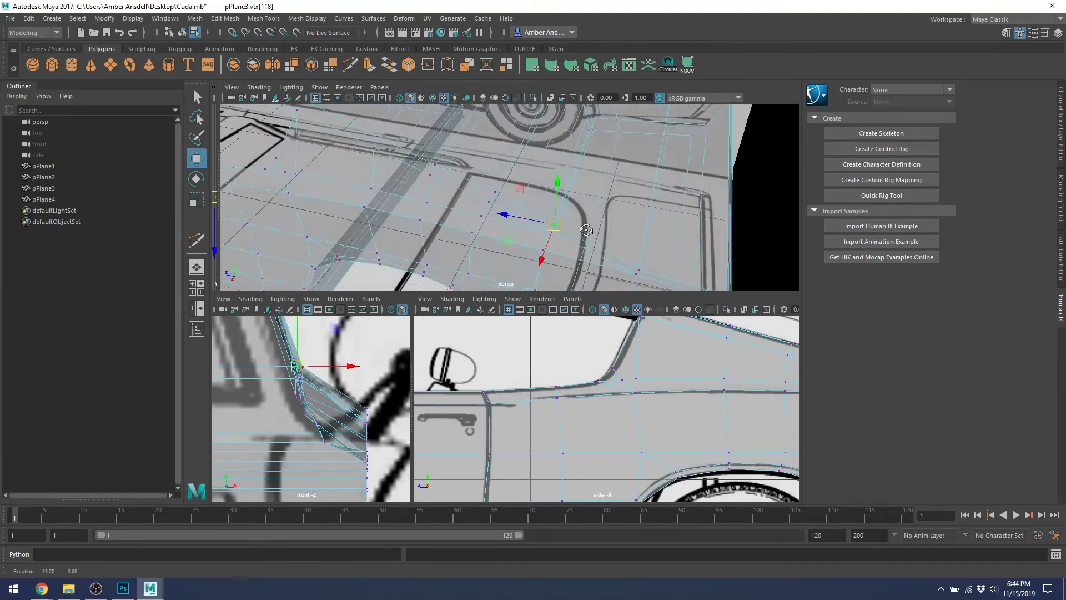
left_click_drag(568, 229, 517, 222, "alt")
right_click_drag(516, 222, 537, 225, "alt")
left_click_drag(538, 225, 574, 203, "alt")
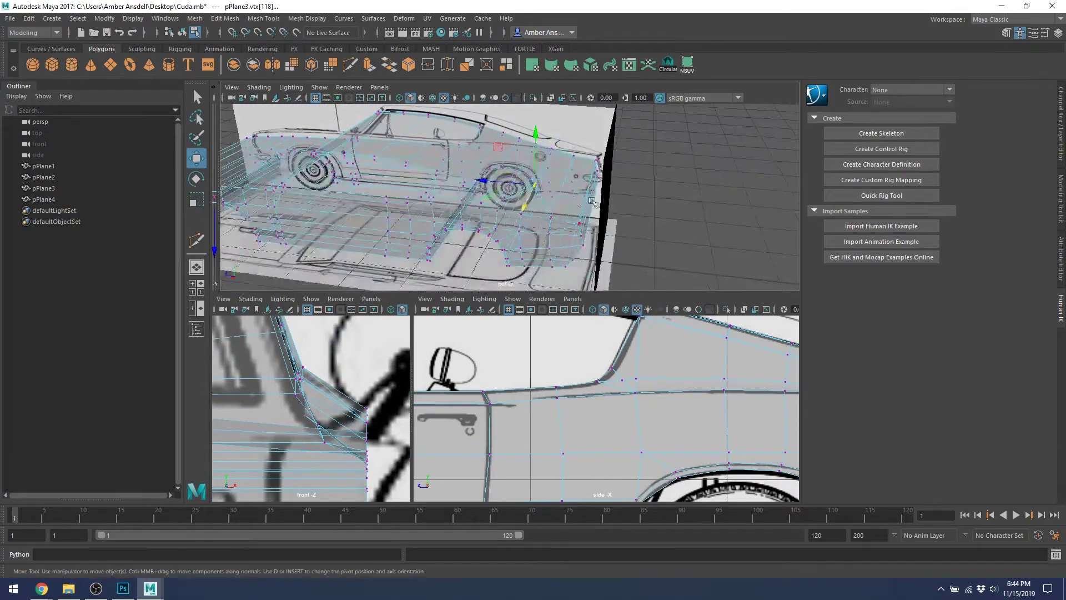
key("alt+Tab")
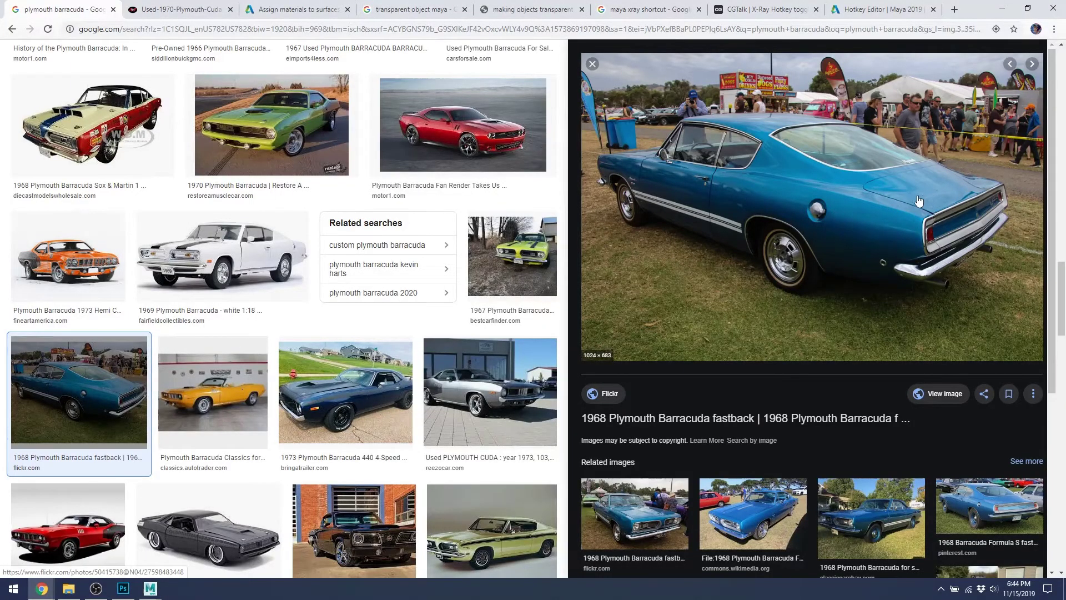
key("alt+Tab")
Move the two rear-deck vertices beside the trunk lid and the rear glass inward along X toward the car's centre.
left_click_drag(583, 155, 586, 230, "alt")
left_click(586, 253)
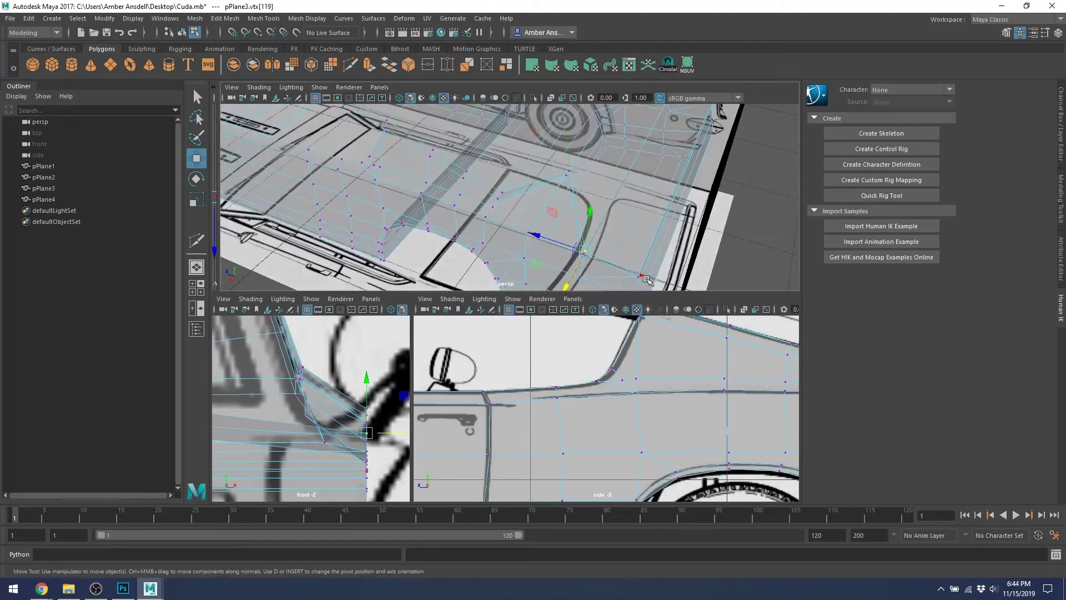
left_click_drag(639, 274, 630, 278)
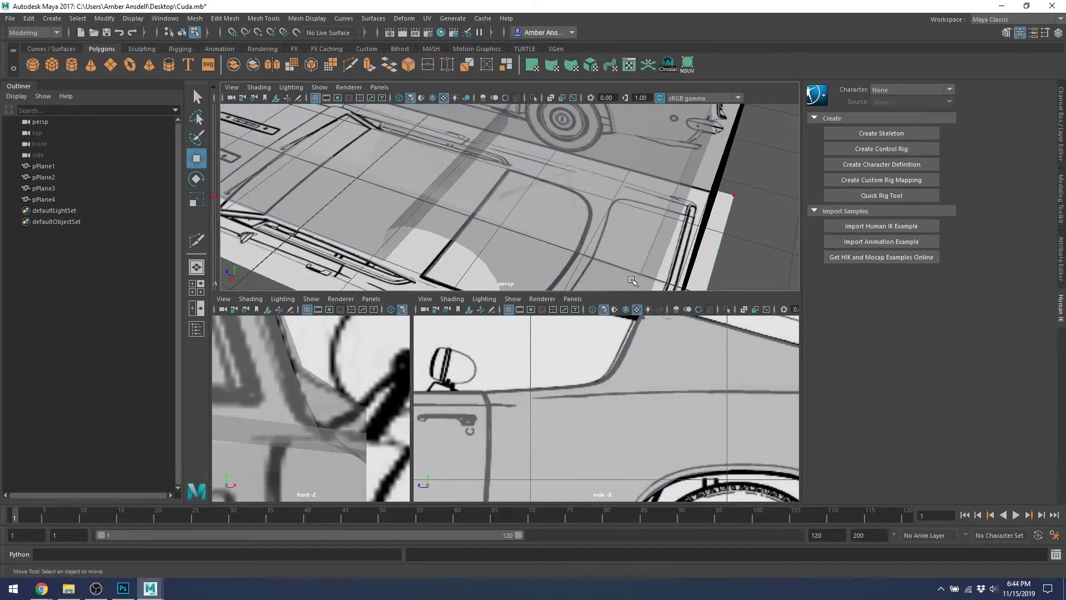
key("ctrl+z")
key("ctrl+z")
left_click(641, 274)
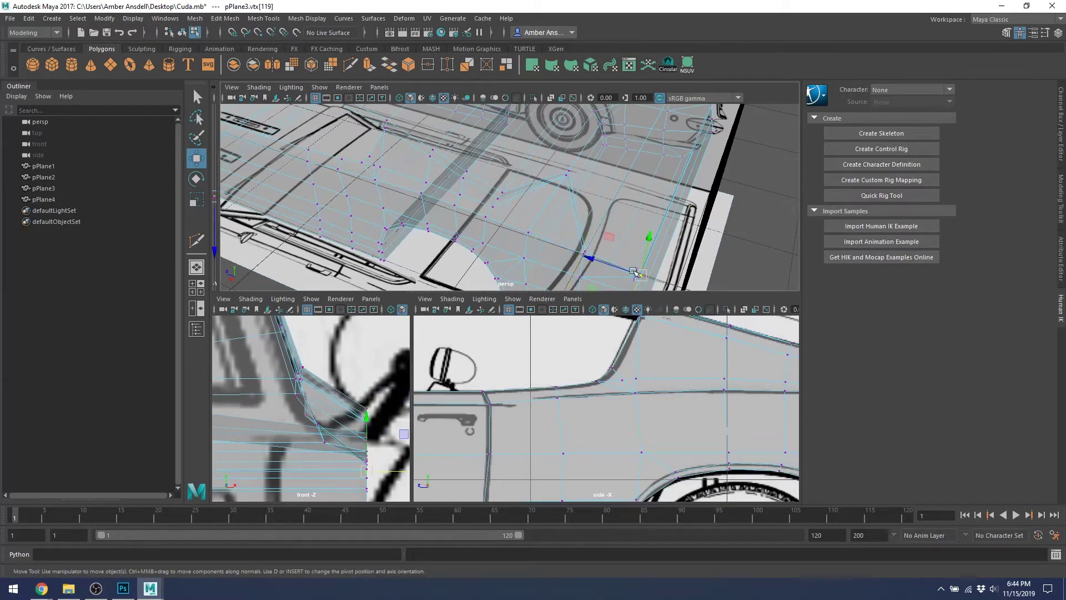
left_click_drag(637, 287, 678, 212)
left_click(589, 250)
left_click_drag(575, 268, 612, 218)
Adjust vertices 118 and 122 beside the rear glass sideways along X.
left_click(564, 179)
middle_click_drag(565, 179, 568, 184)
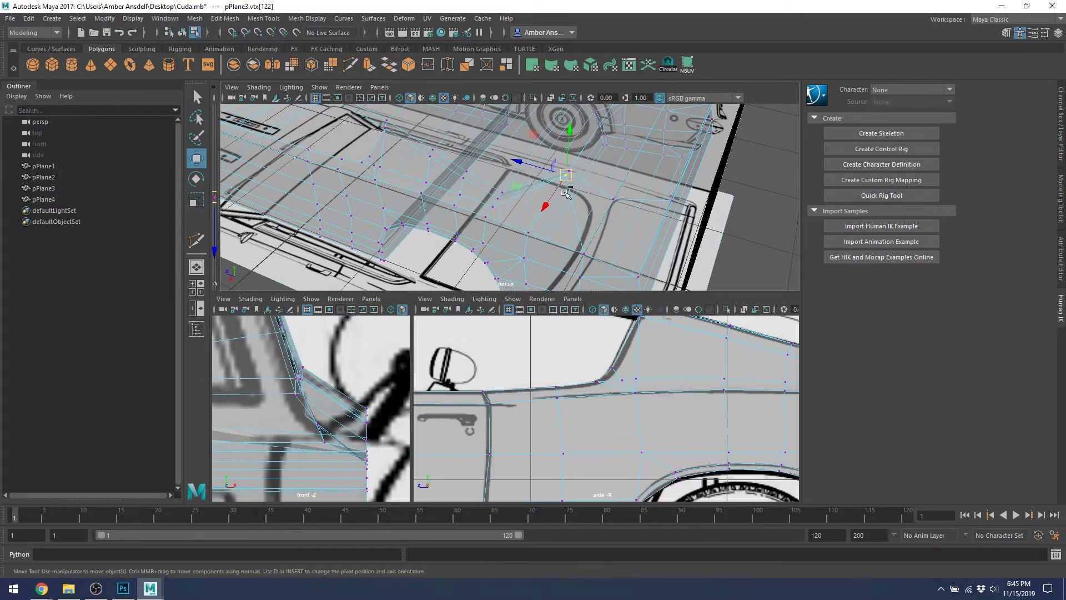
left_click(568, 175, "shift")
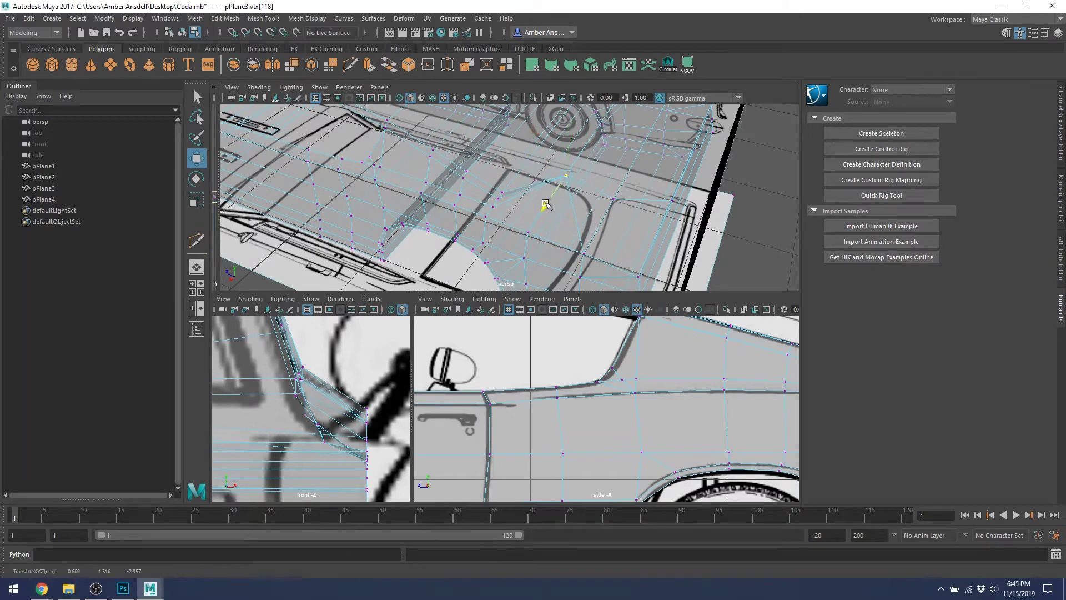
middle_click_drag(544, 206, 555, 187)
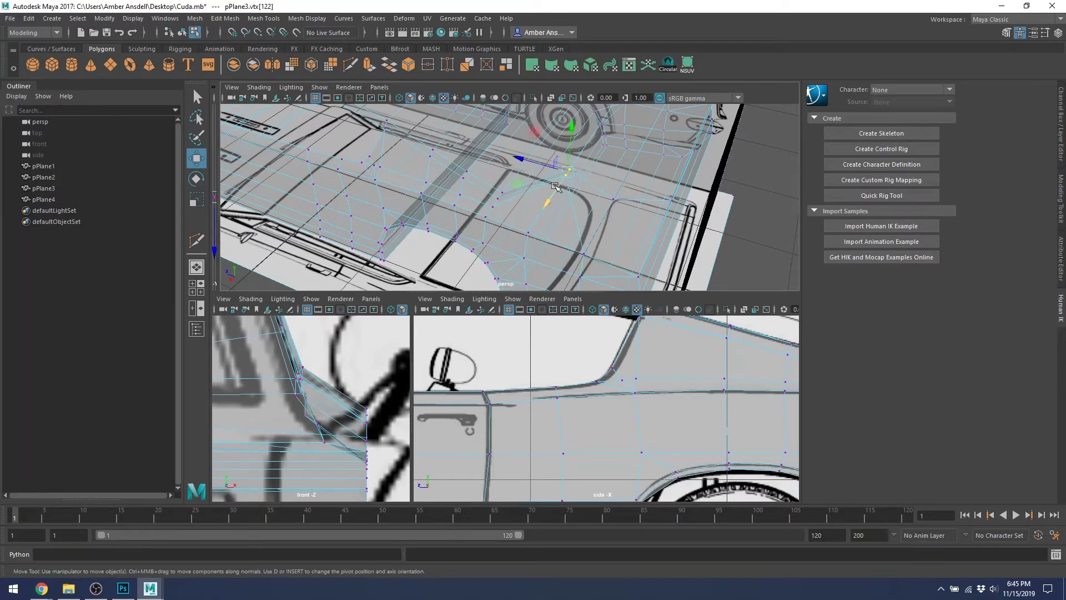
left_click_drag(553, 194, 607, 190)
Align vertex 118 with the rear glass's curved corner and vertex 119 with the trunk lid's front corner along X.
left_click(594, 178)
left_click(542, 230)
left_click_drag(615, 230, 561, 220)
left_click_drag(502, 194, 516, 197)
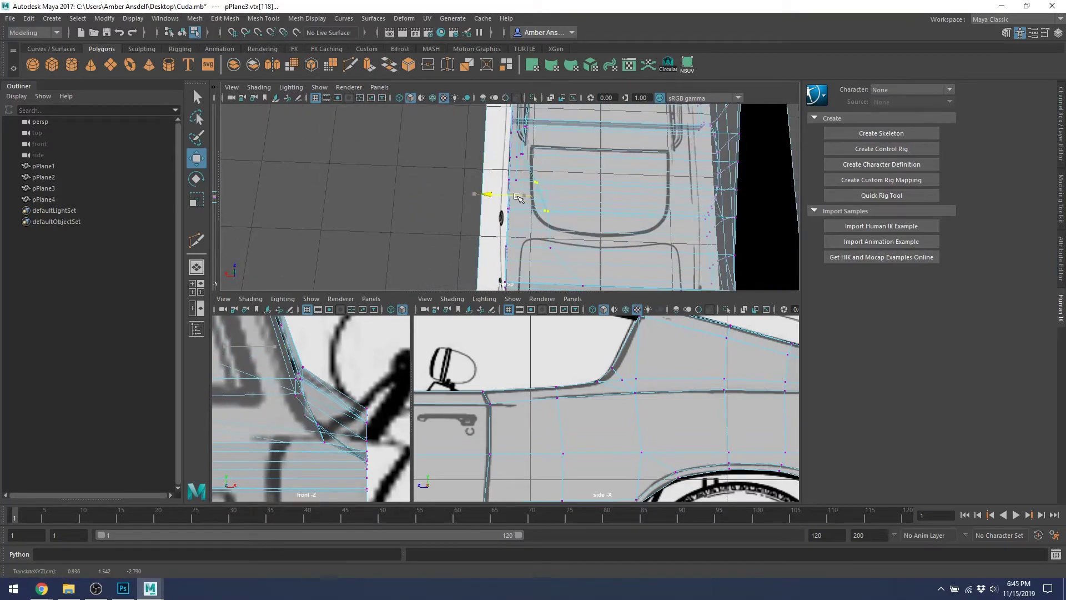
left_click(531, 247)
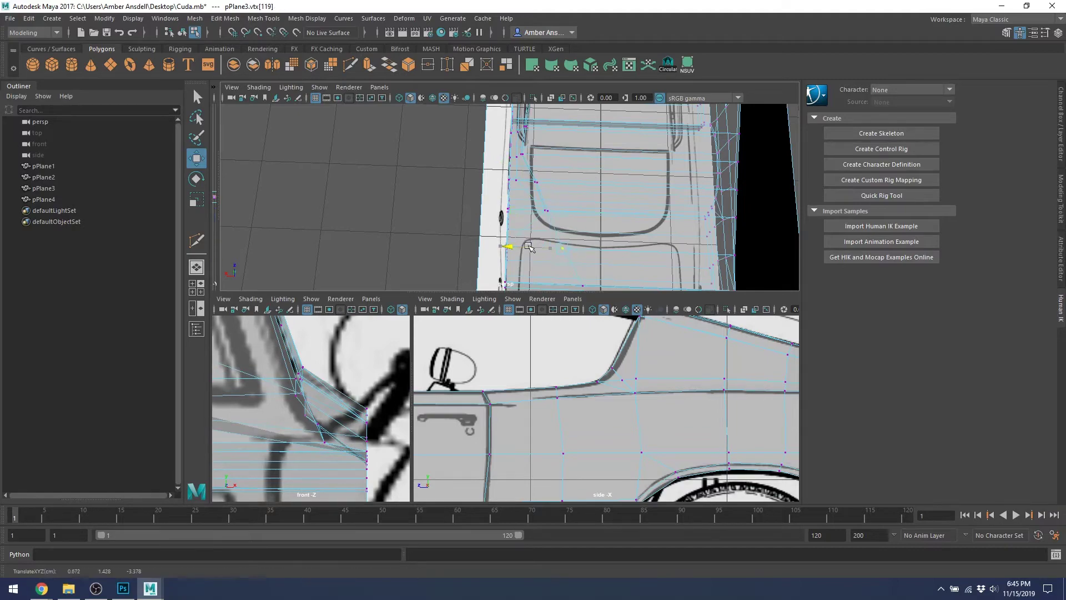
Shift the vertices beside the rear glass's front corner inward along X and nudge vertex 121 slightly outward.
left_click_drag(531, 247, 444, 205, "alt")
left_click(469, 222)
left_click(455, 248, "shift")
left_click_drag(438, 162, 463, 167)
left_click(515, 218)
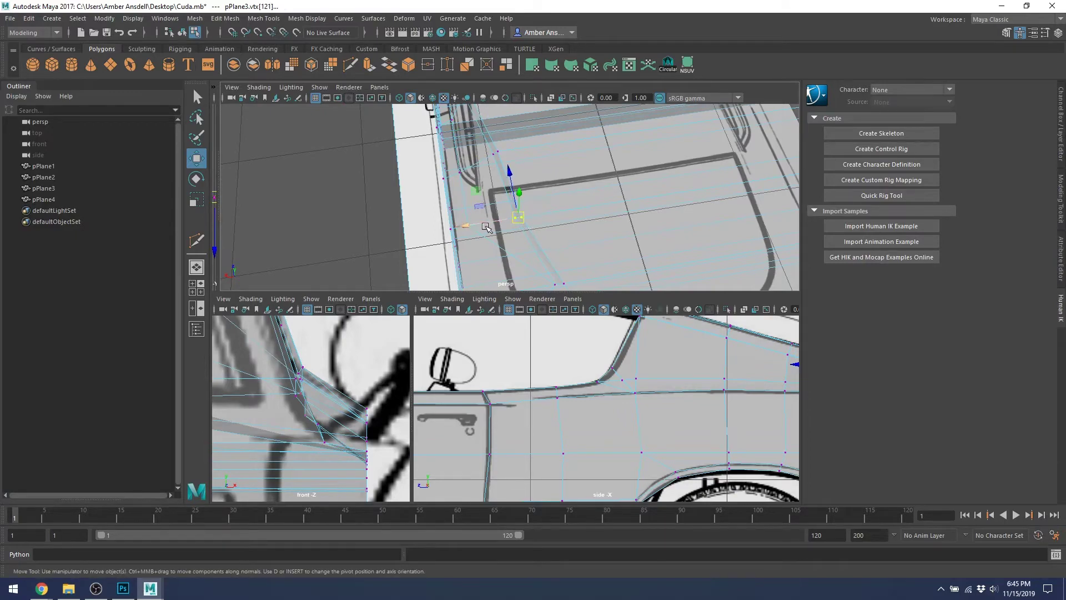
left_click_drag(485, 227, 476, 226)
Examine the row of vertices along the body side's upper edge, from the door back to the tail.
left_click_drag(477, 226, 461, 209, "alt")
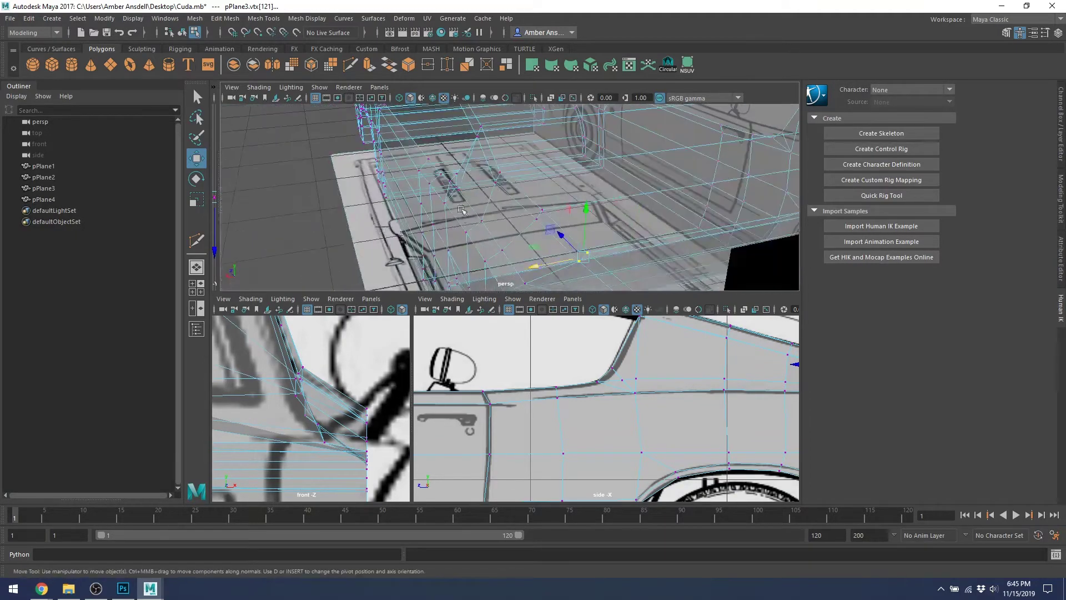
left_click(469, 185, "shift")
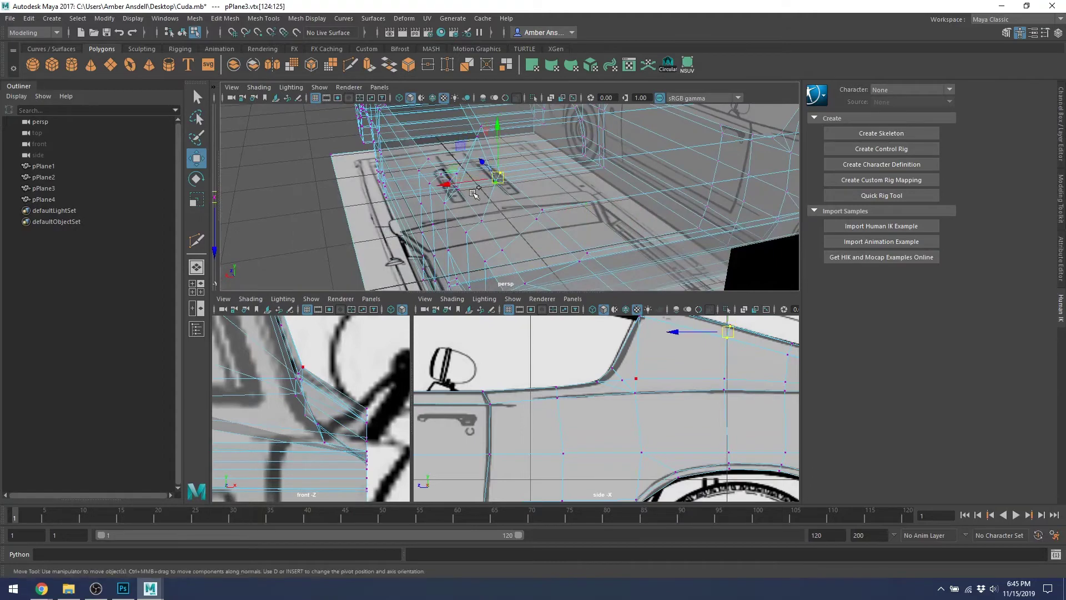
left_click_drag(476, 183, 442, 181, "alt")
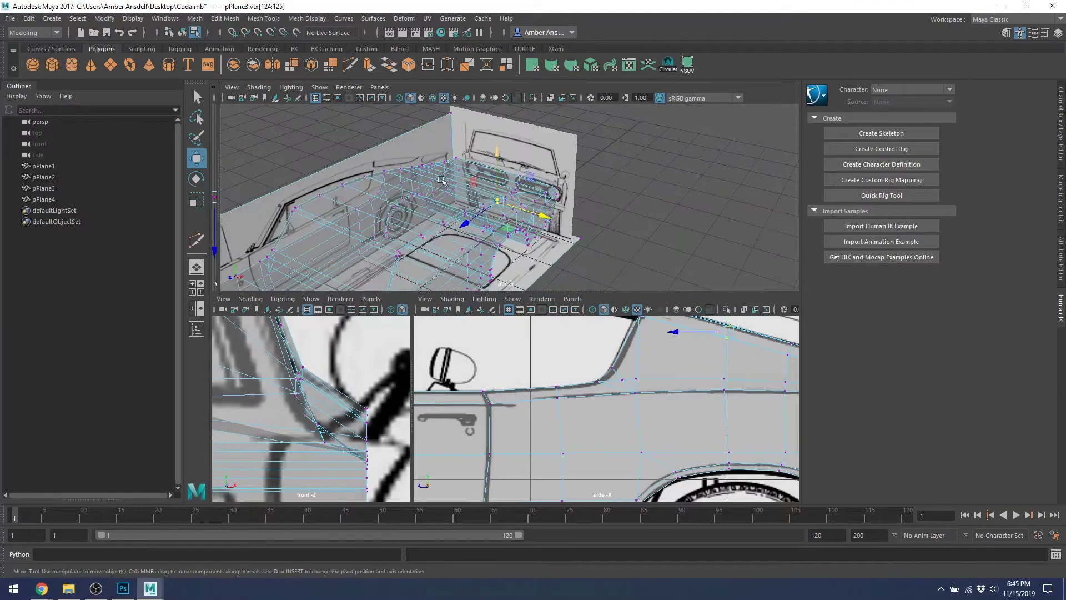
left_click(337, 220)
left_click_drag(337, 219, 591, 167, "alt")
scroll(592, 167, "up", 4)
middle_click_drag(591, 161, 588, 202, "alt")
scroll(588, 202, "up", 2)
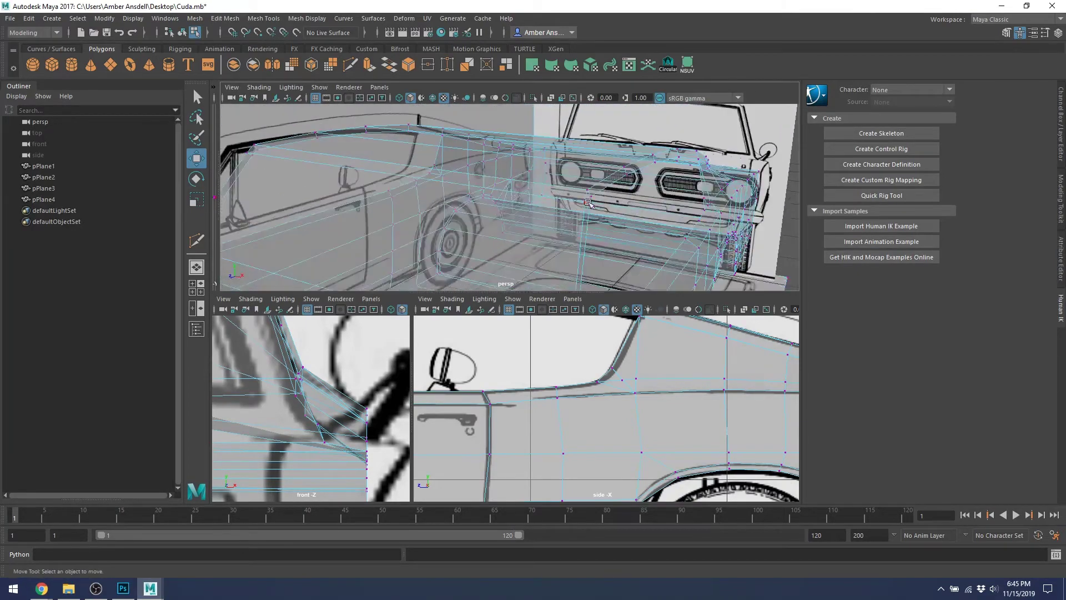
left_click(587, 200)
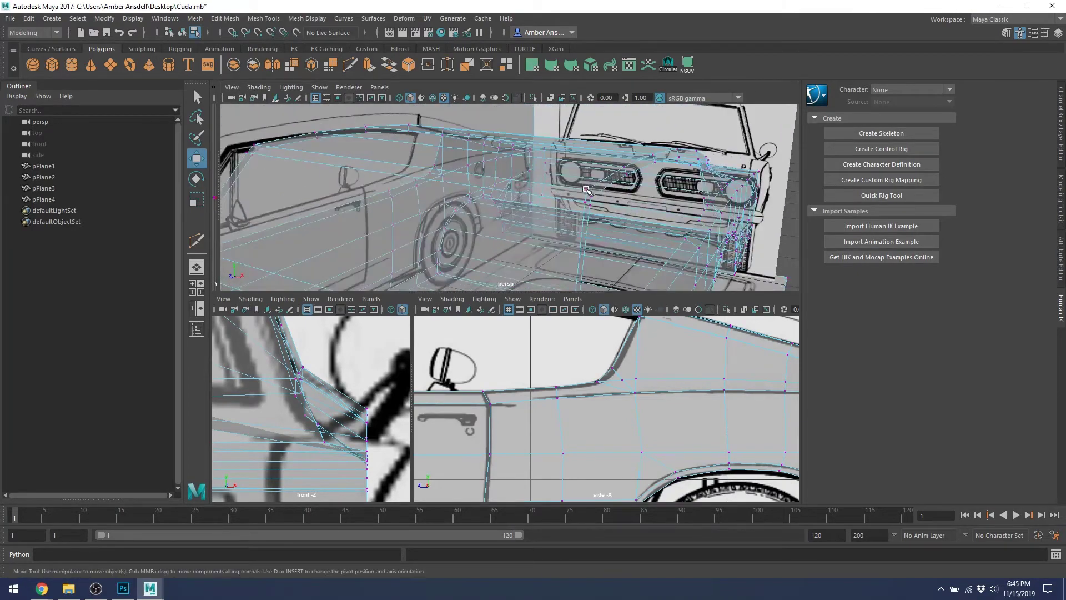
left_click(625, 167)
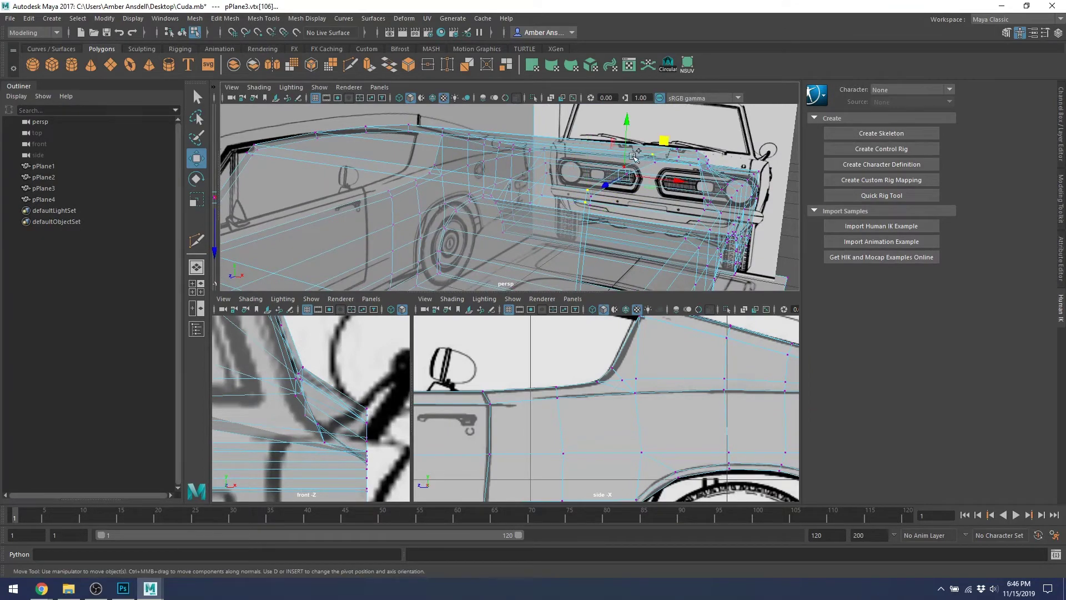
left_click_drag(623, 169, 658, 189, "alt")
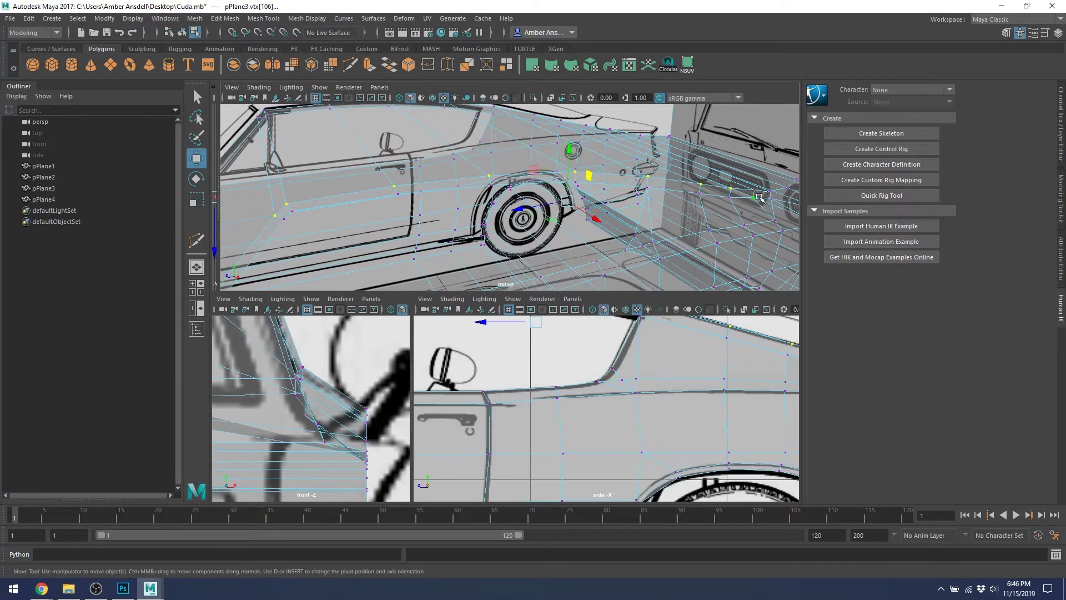
left_click(756, 187, "shift")
left_click_drag(755, 187, 511, 252, "alt")
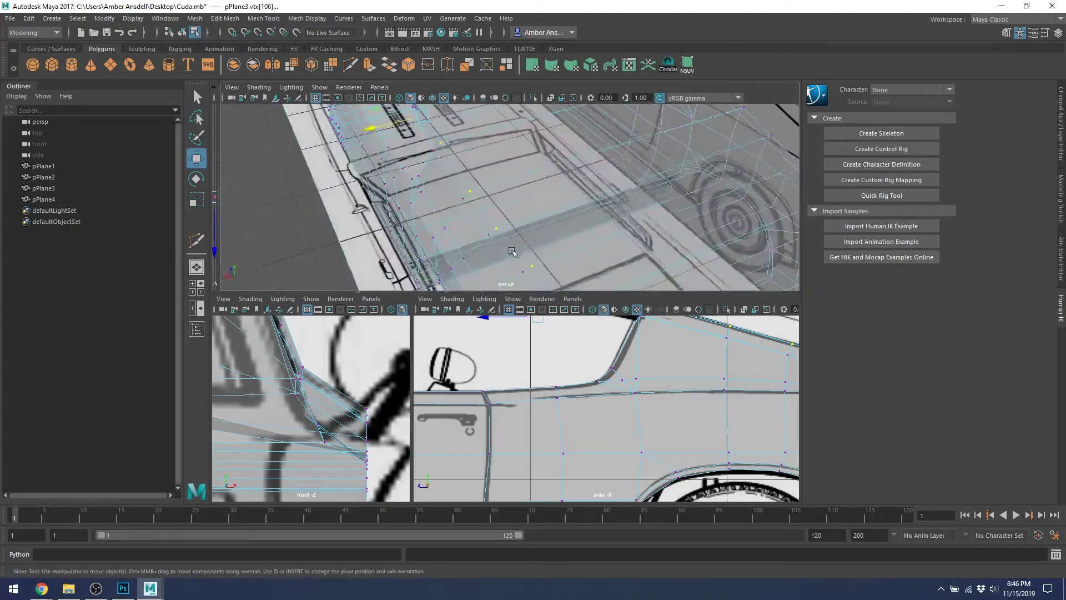
Fine-tune vertex 118 along X against the rear glass outline in the top blueprint.
middle_click_drag(511, 253, 501, 223, "alt")
left_click(501, 223)
left_click_drag(542, 214, 552, 263, "alt")
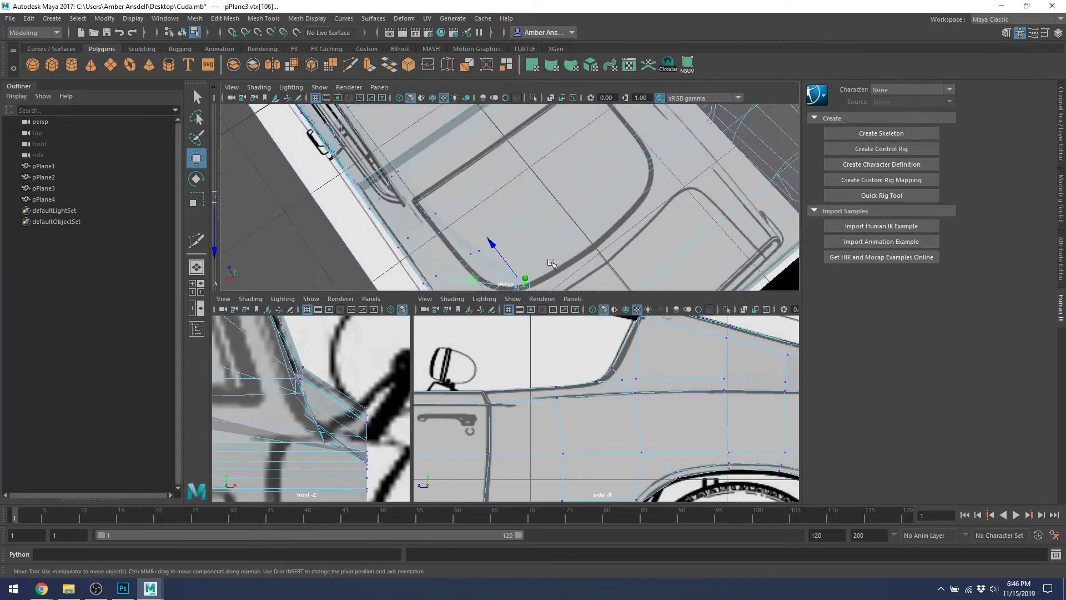
middle_click_drag(559, 239, 536, 157, "alt")
left_click_drag(469, 229, 476, 224)
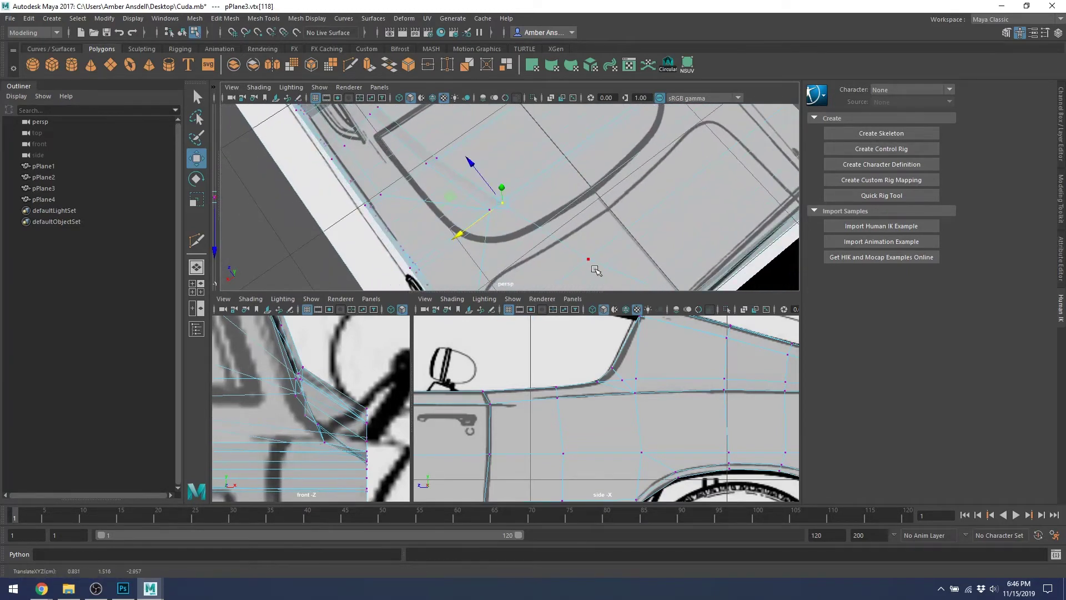
Move vertex 290 on the rear quarter's upper surface inward along X toward the car's centre.
left_click(589, 258)
middle_click_drag(630, 261, 686, 240, "alt")
left_click_drag(654, 239, 591, 183, "alt")
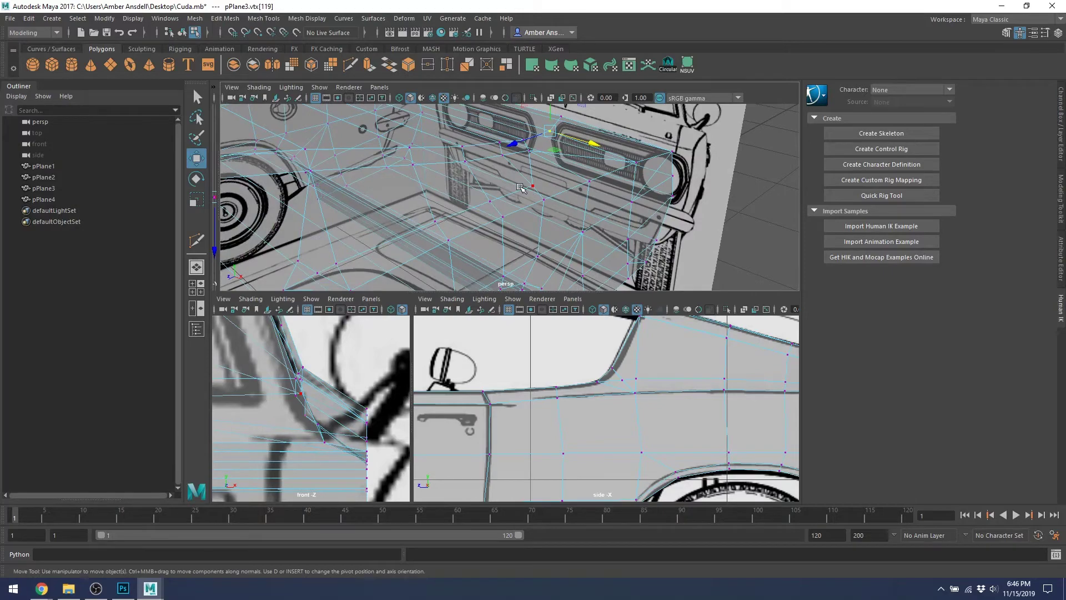
left_click(523, 193)
left_click_drag(523, 193, 574, 169, "alt")
left_click(539, 220)
left_click_drag(587, 232, 563, 225)
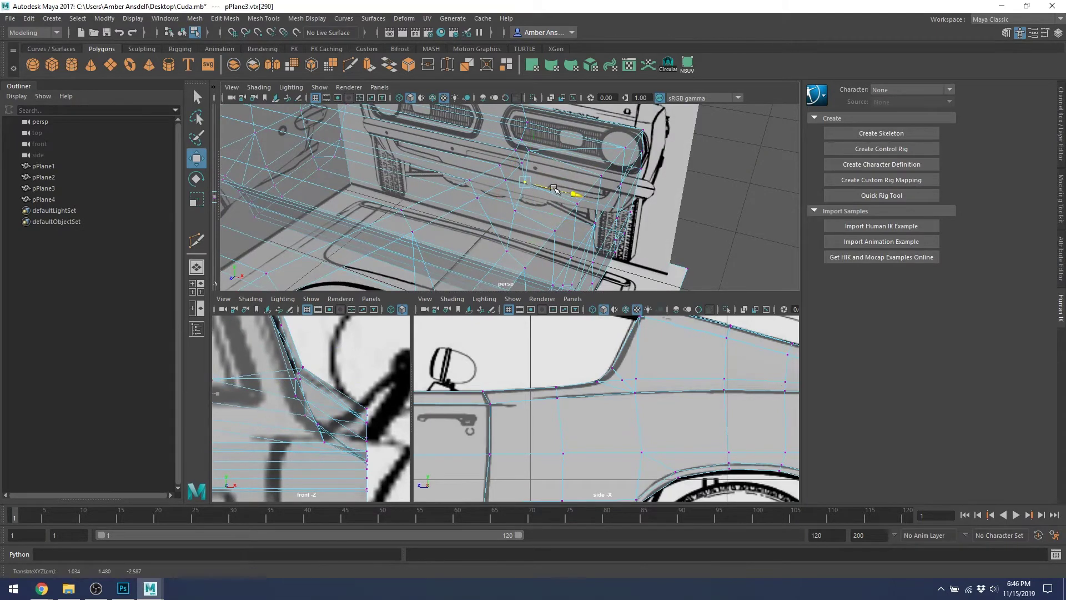
Move vertex 288 above the rear wheel inward along X and adjust its height along Y.
left_click(509, 255)
left_click(508, 255)
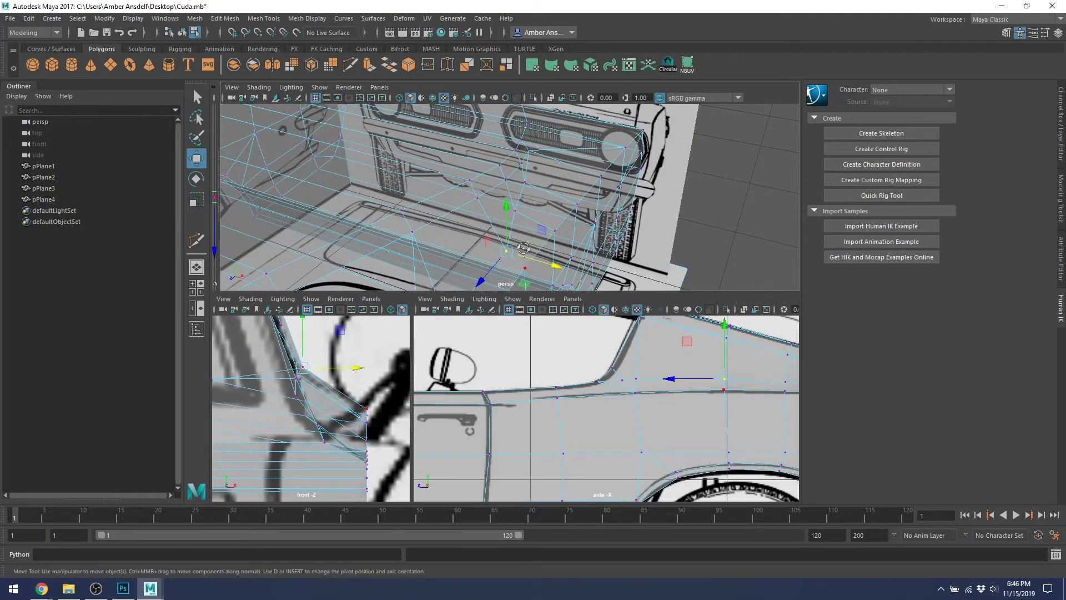
left_click_drag(523, 250, 539, 238, "alt")
left_click_drag(587, 169, 572, 167)
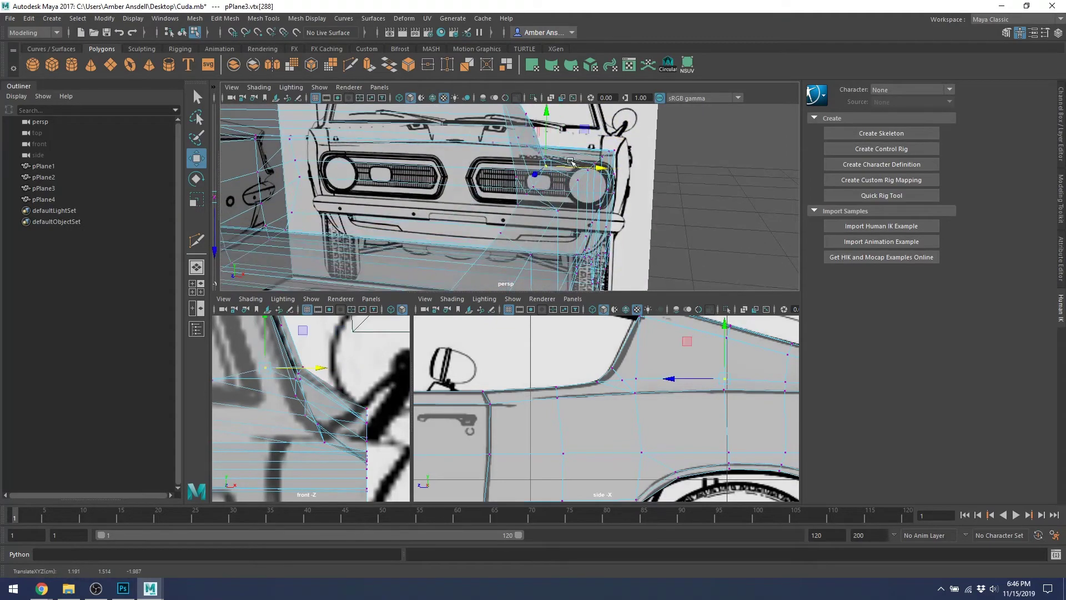
left_click_drag(547, 125, 536, 169)
Connect vertices 288 and 119 on the rear quarter with a new edge using the Connect tool.
left_click(534, 167)
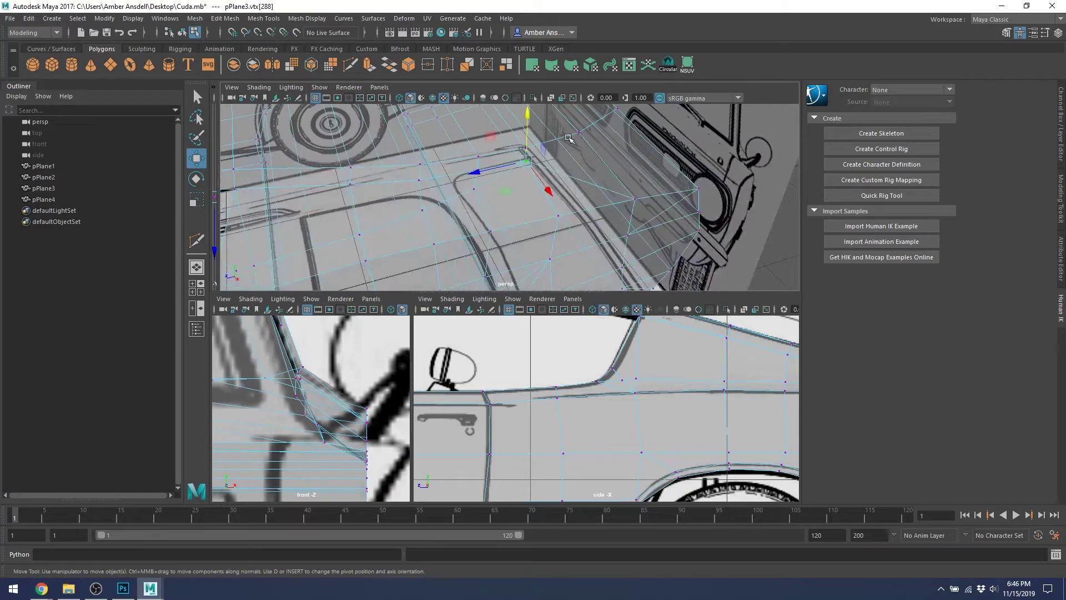
left_click(582, 135, "shift")
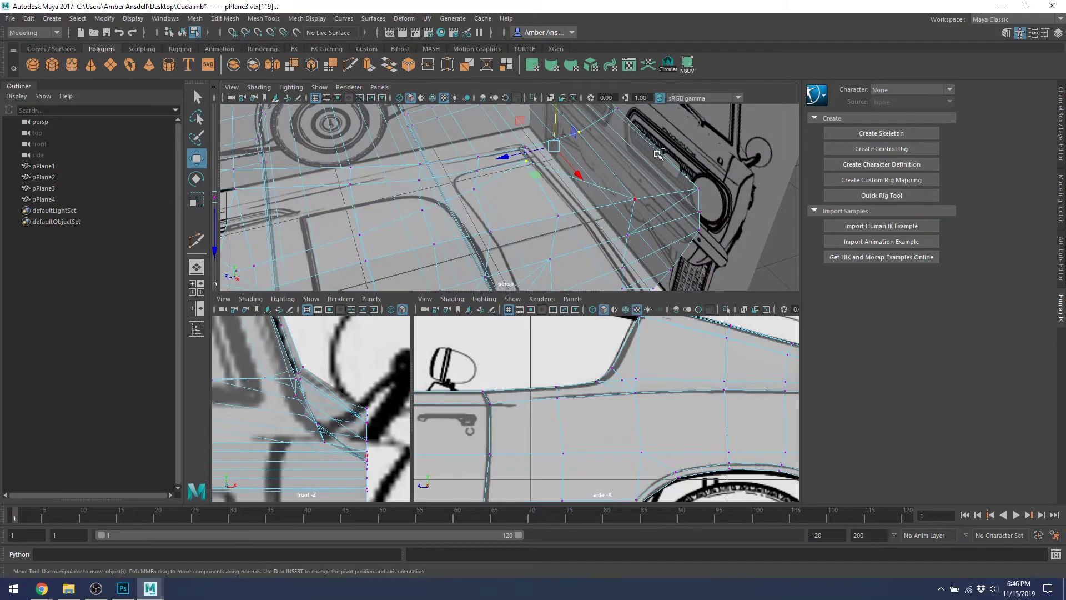
right_click_drag(651, 154, 641, 257, "shift")
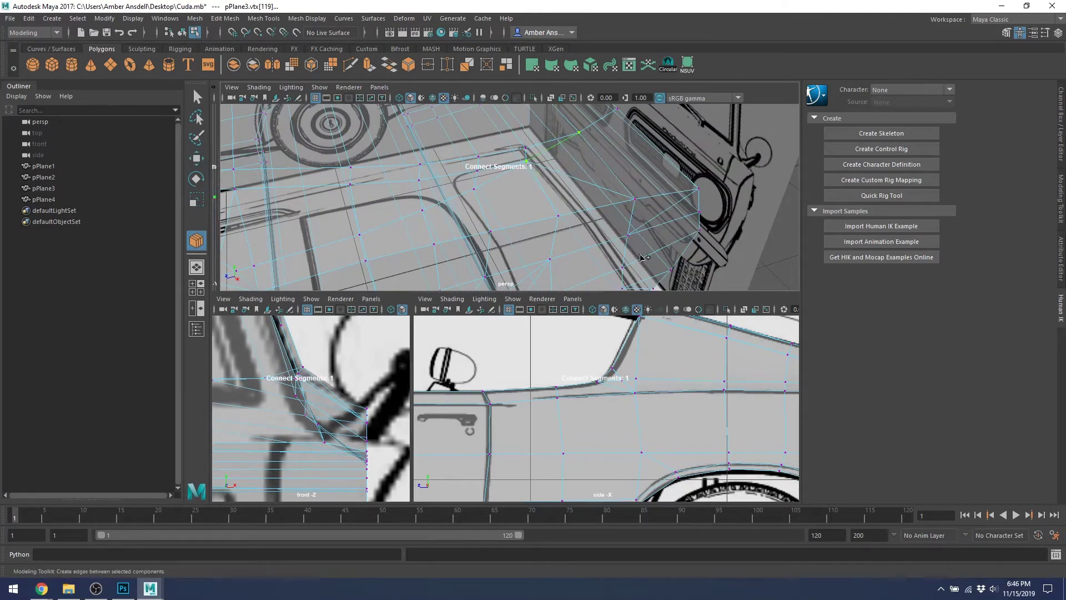
key("w")
Inspect the body mesh against the side, front and top blueprints from several angles.
scroll(544, 176, "down", 3)
middle_click_drag(540, 193, 647, 178, "alt")
left_click_drag(647, 179, 486, 165, "alt")
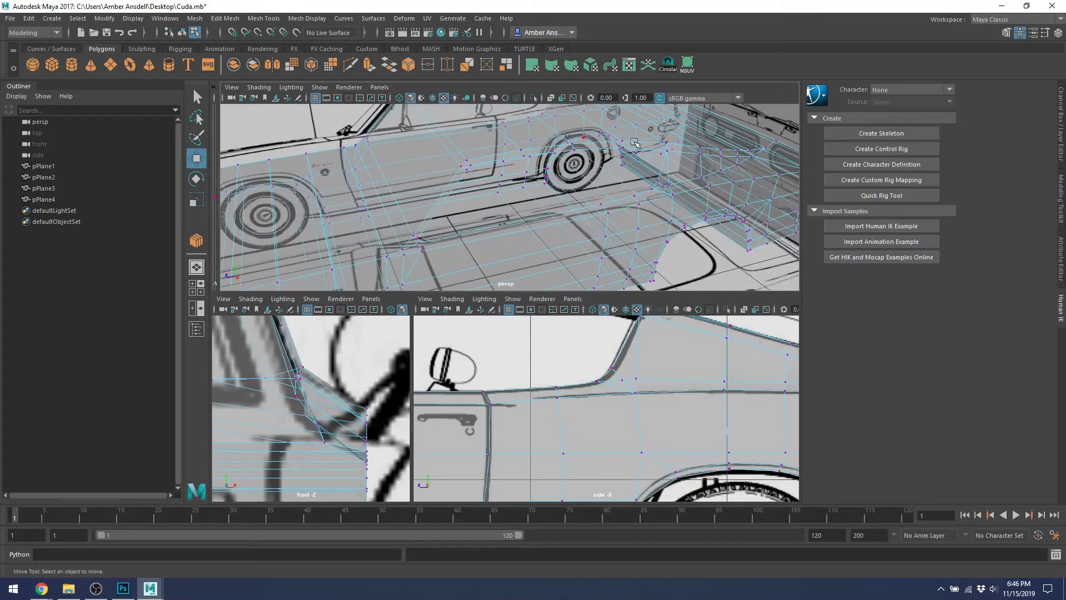
left_click_drag(735, 161, 654, 182, "alt")
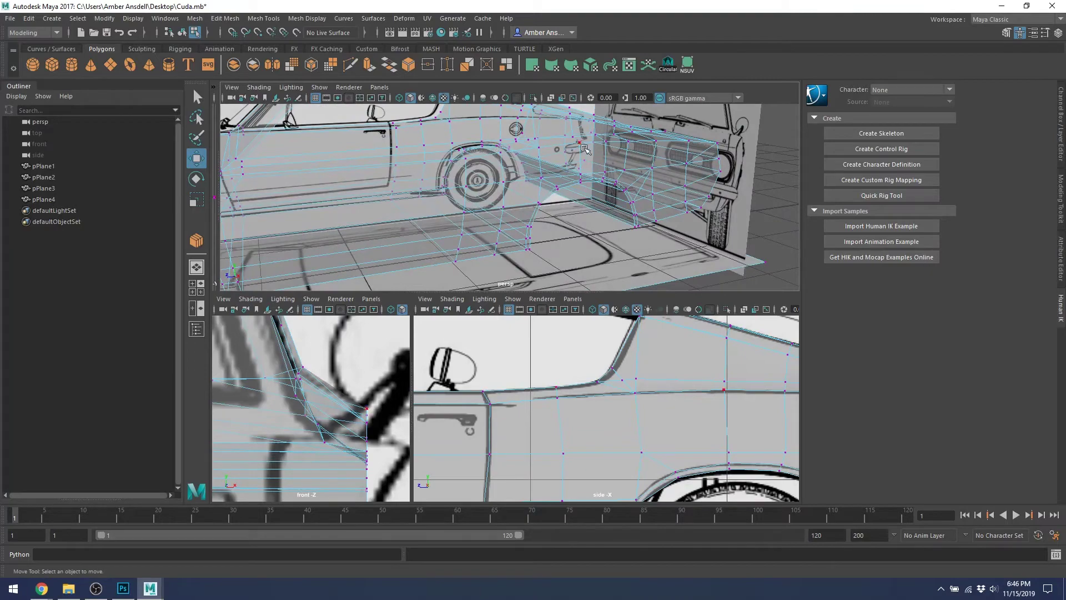
left_click_drag(707, 148, 696, 153, "alt")
left_click_drag(611, 164, 642, 165, "alt")
left_click_drag(576, 172, 338, 180, "alt")
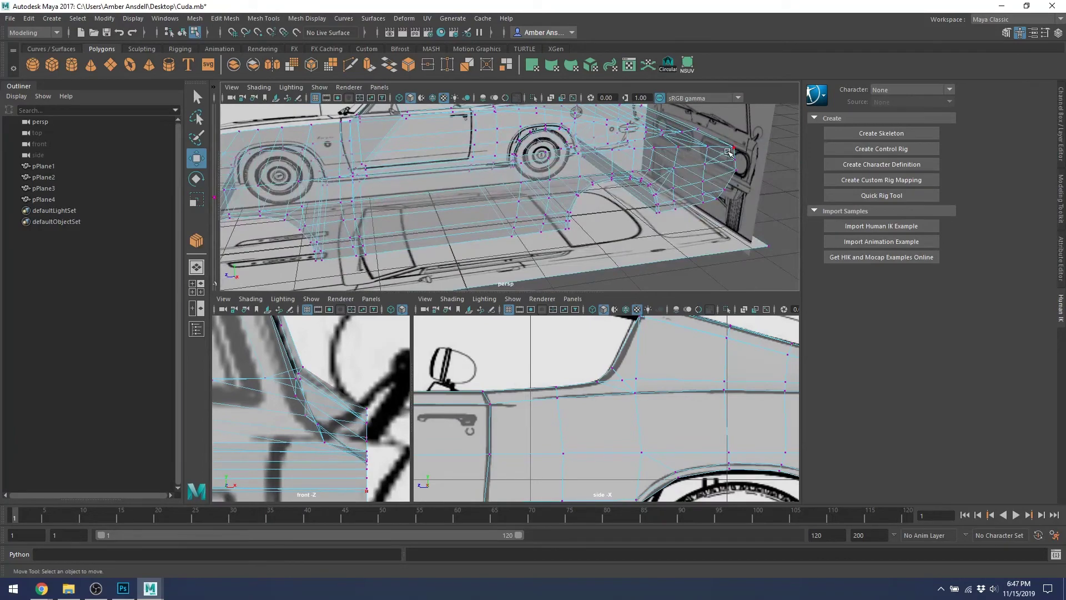
left_click_drag(669, 213, 736, 201, "alt")
left_click_drag(441, 235, 515, 166, "alt")
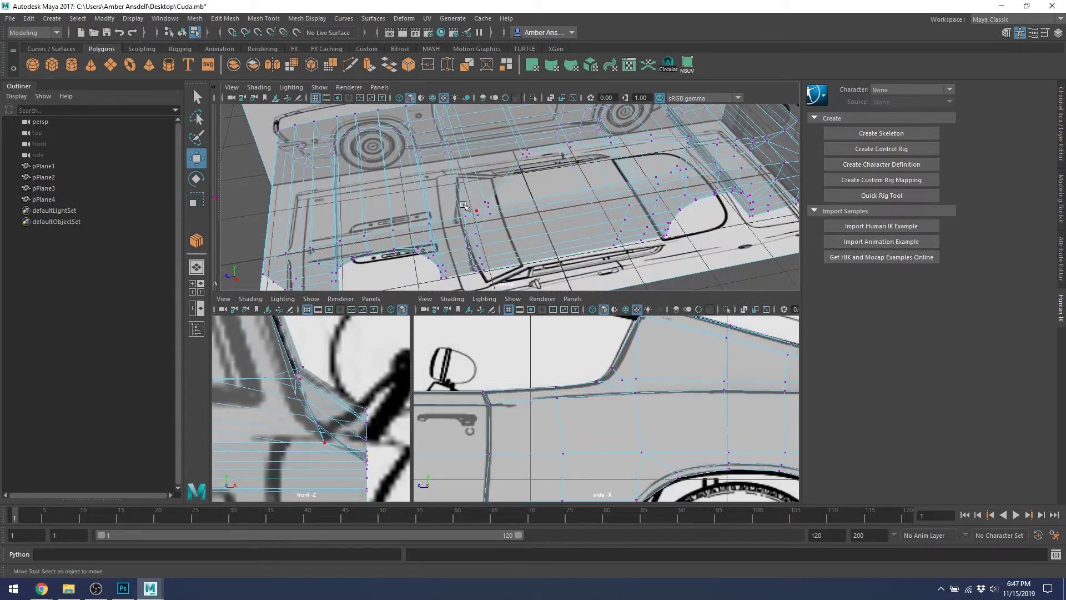
Move vertex 120 on the car's rear edge inward along X toward the centreline.
left_click_drag(521, 191, 373, 239, "alt")
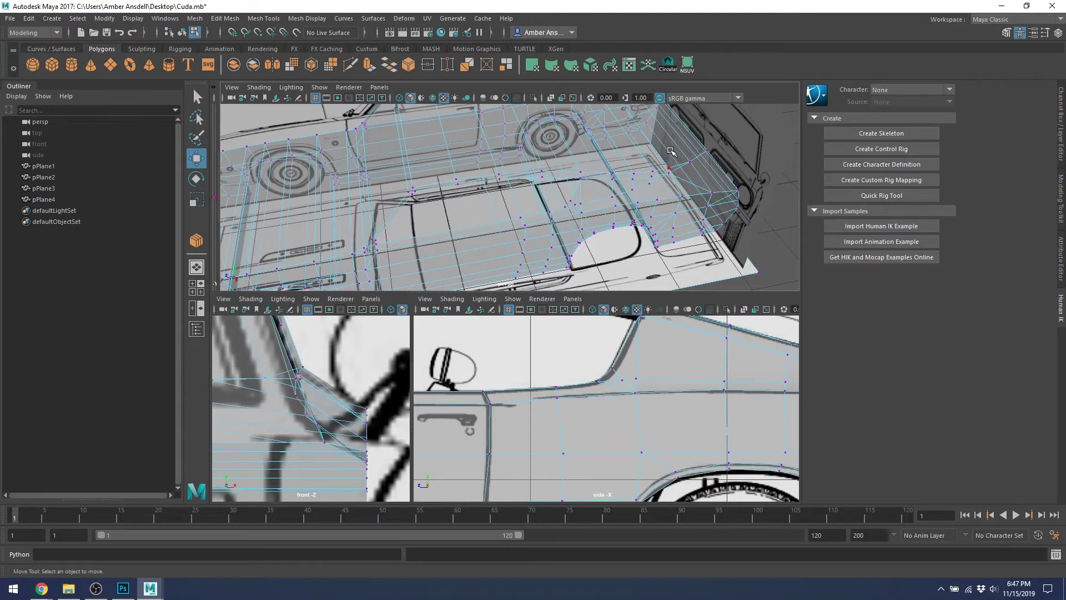
left_click_drag(670, 146, 694, 216, "alt")
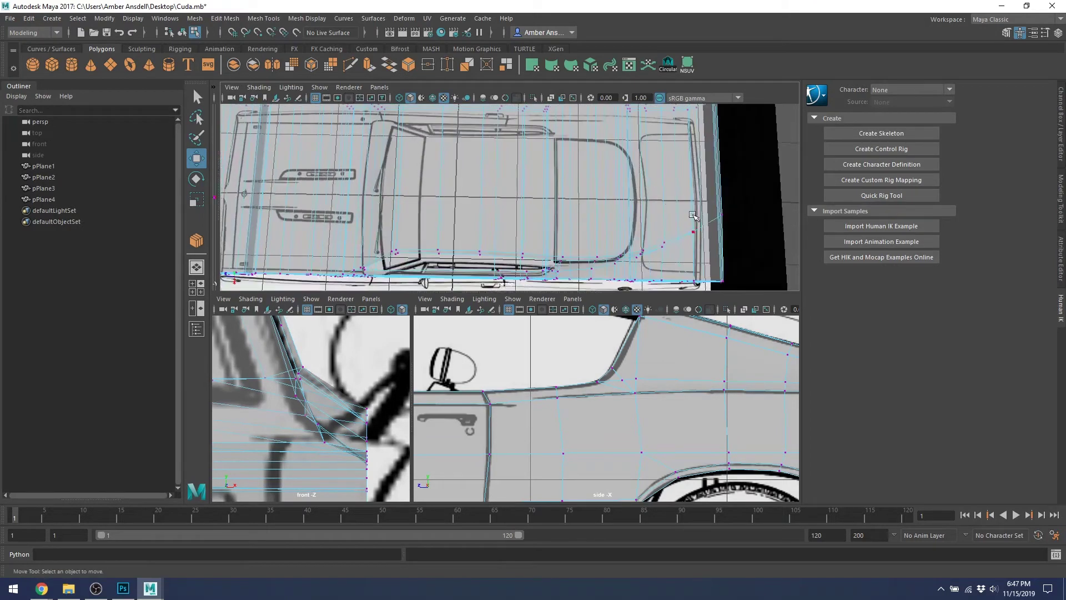
left_click(722, 213)
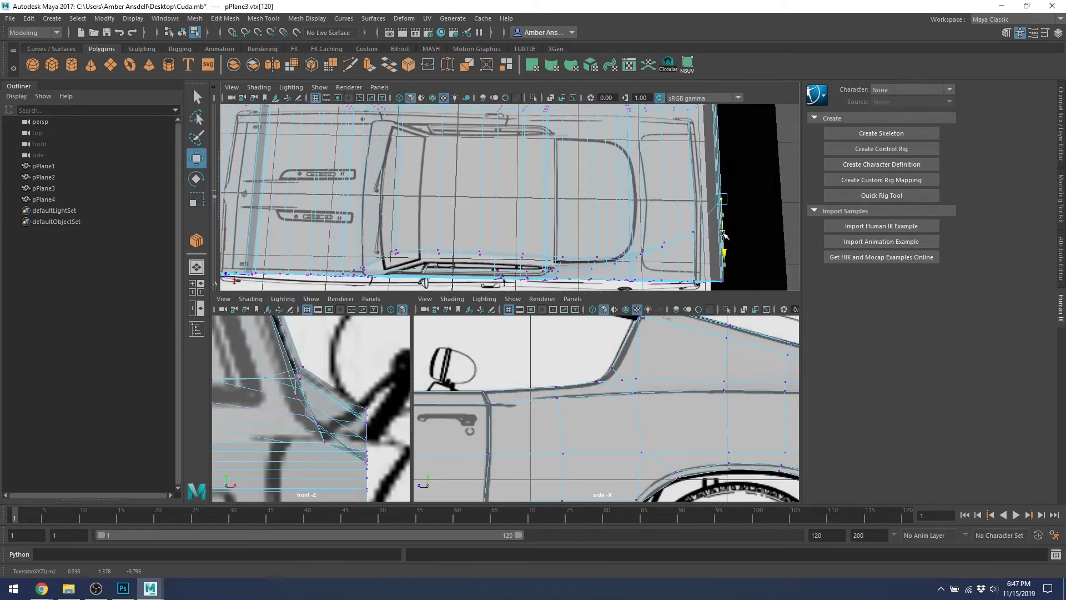
left_click_drag(722, 234, 688, 138, "alt")
Select the row of vertices running along the body side at wheel-arch height.
scroll(720, 162, "down", 5)
scroll(330, 383, "down", 10)
mouse_move(331, 383)
middle_mouse_down("alt")
mouse_move(341, 354)
mouse_move(343, 371)
middle_mouse_up("alt")
scroll(341, 354, "up", 6)
scroll(345, 372, "up", 6)
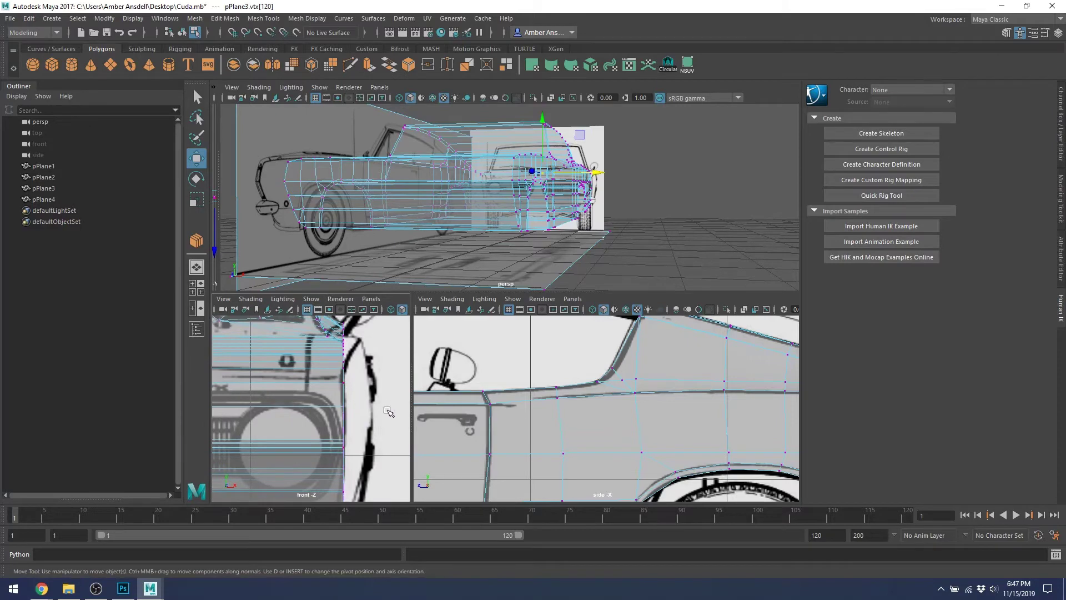
left_click_drag(315, 376, 316, 375)
left_click_drag(561, 245, 534, 247, "alt")
left_click_drag(514, 173, 489, 174, "alt")
middle_click_drag(489, 173, 538, 158, "alt")
left_click_drag(357, 460, 317, 425)
scroll(302, 417, "down", 5)
scroll(301, 417, "up", 6)
middle_click_drag(303, 417, 378, 412, "alt")
middle_click_drag(392, 410, 275, 410)
key("ctrl+z")
middle_click_drag(345, 406, 300, 389, "alt")
middle_click_drag(388, 383, 291, 389, "alt")
scroll(291, 390, "up", 3)
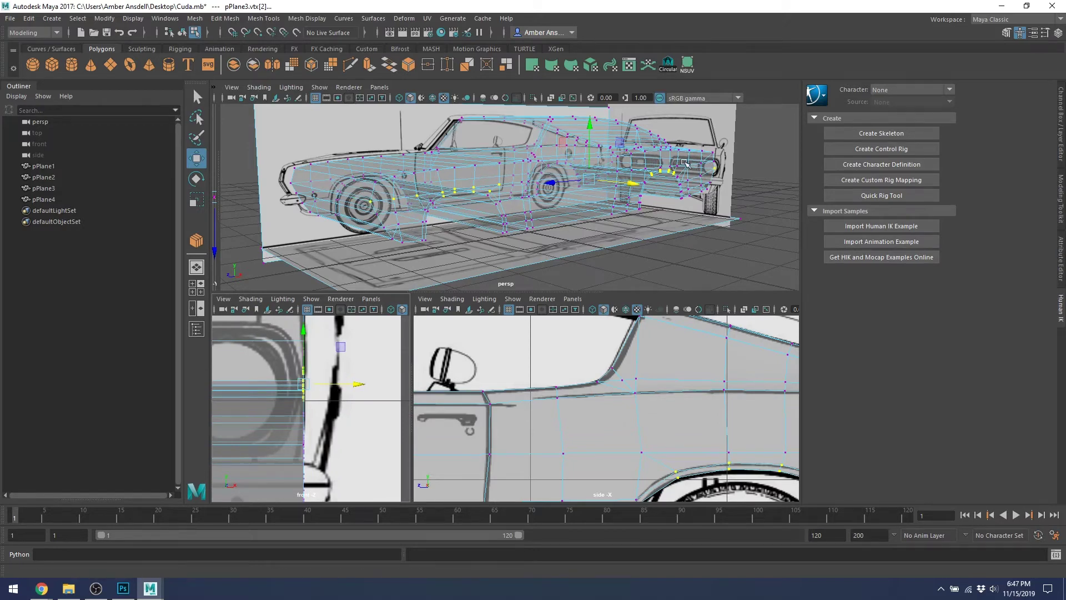
Add the adjoining mid-height side vertices to the selection and move the row outward along X to the front blueprint's outline.
scroll(680, 172, "up", 3)
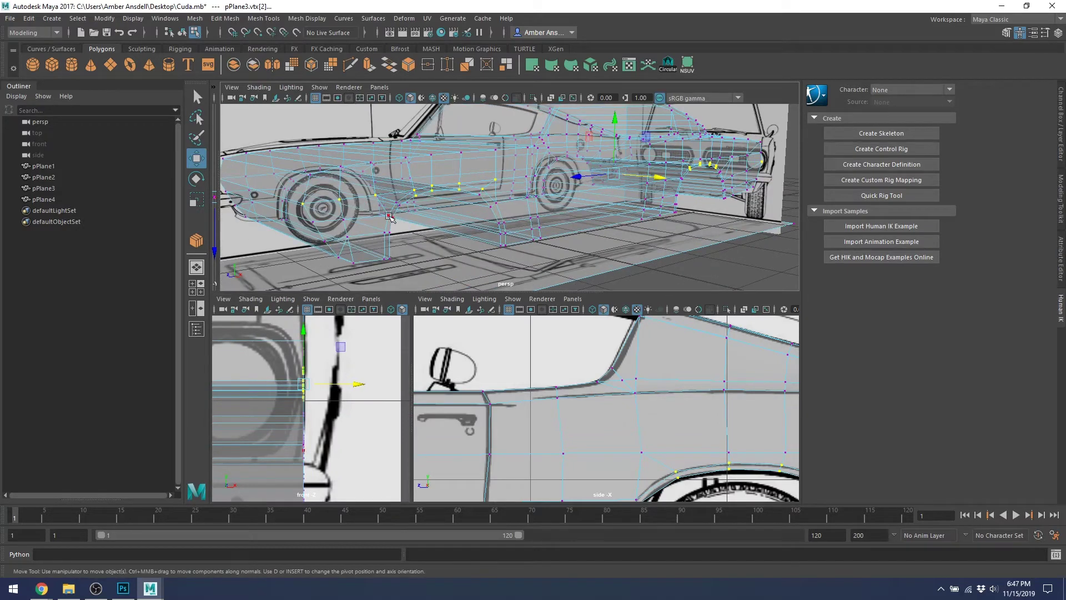
mouse_move(390, 218)
left_mouse_down("alt")
mouse_move(426, 196)
mouse_move(404, 198)
mouse_move(385, 219)
left_mouse_up("alt")
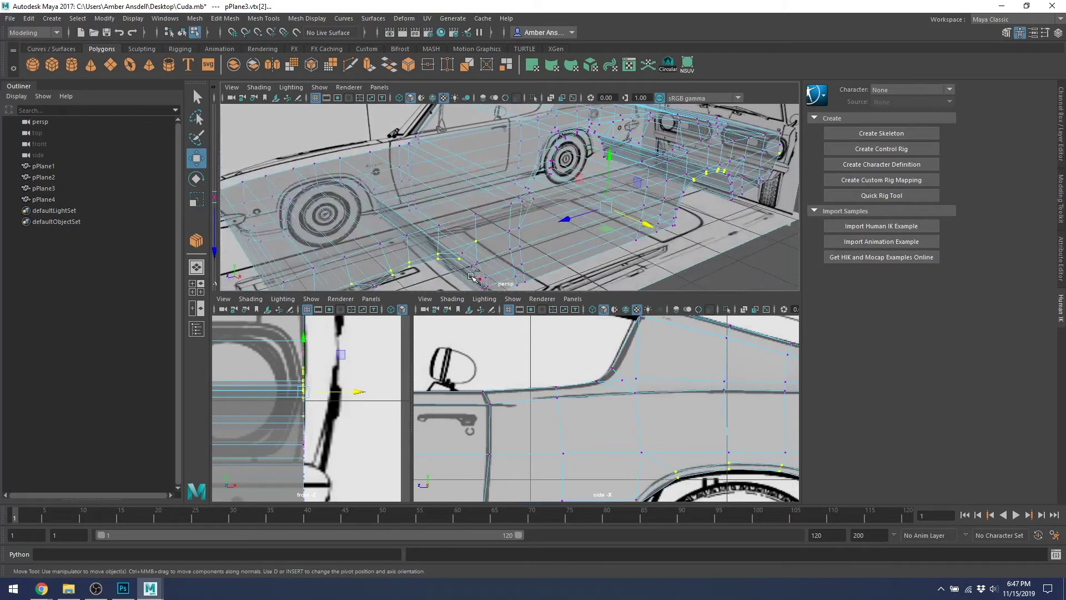
left_click_drag(464, 261, 535, 267, "alt")
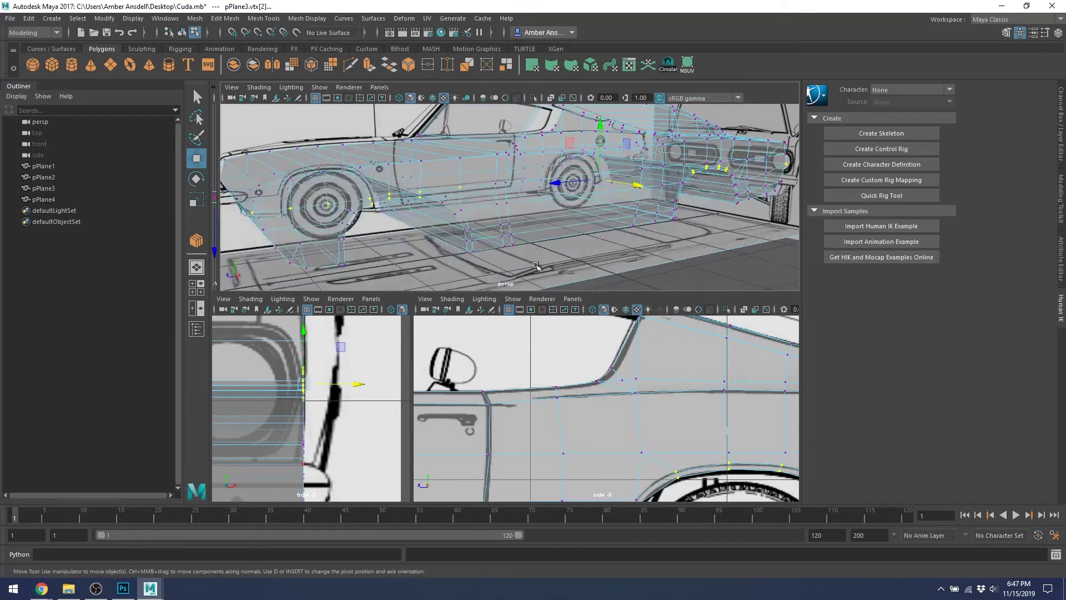
left_click(442, 202, "shift")
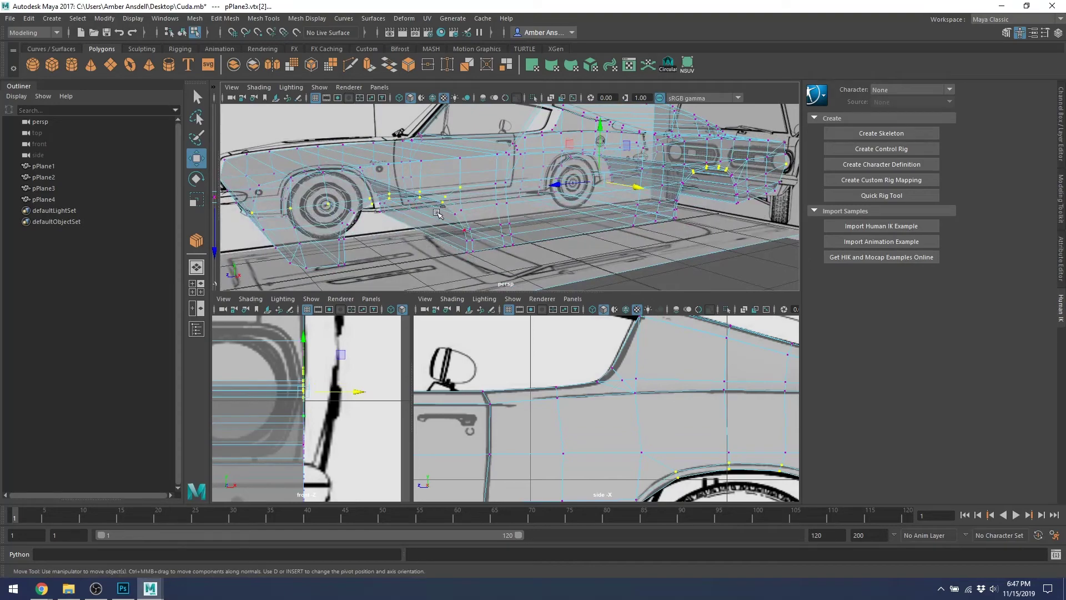
left_click(355, 214, "shift")
middle_click_drag(604, 217, 462, 237, "alt")
left_click_drag(462, 237, 607, 212, "alt")
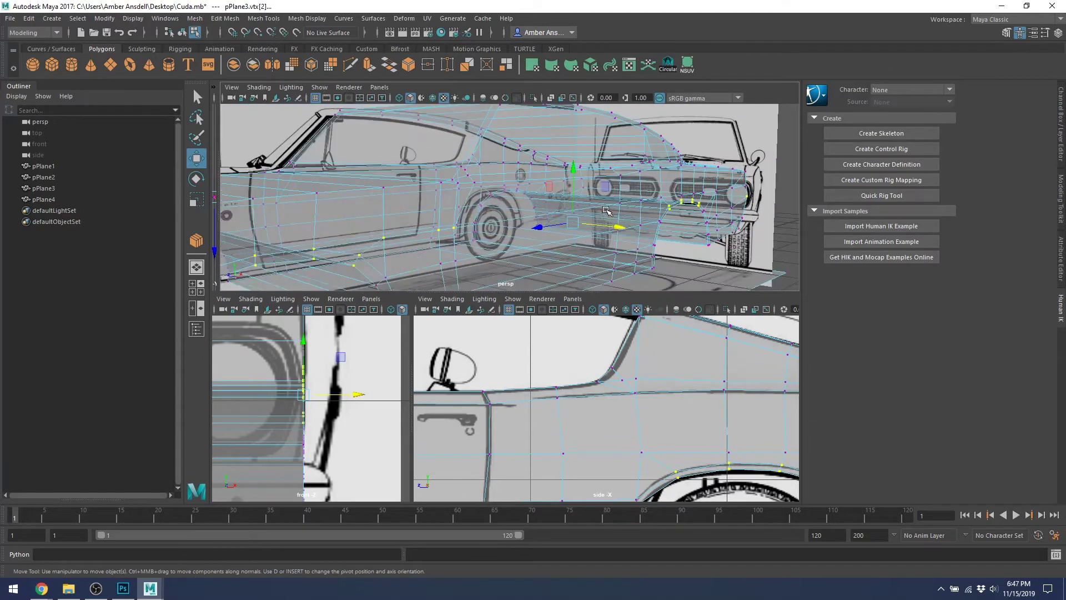
left_click(622, 206, "shift")
left_click(648, 203, "shift")
left_click_drag(682, 210, 462, 226, "alt")
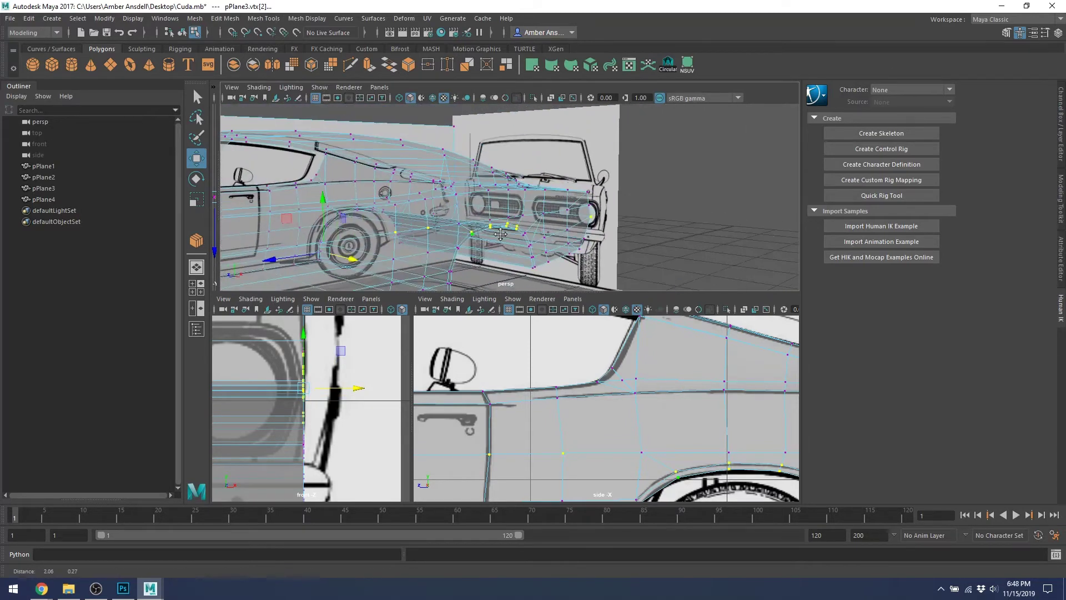
left_click(530, 217, "shift")
left_click(570, 210, "shift")
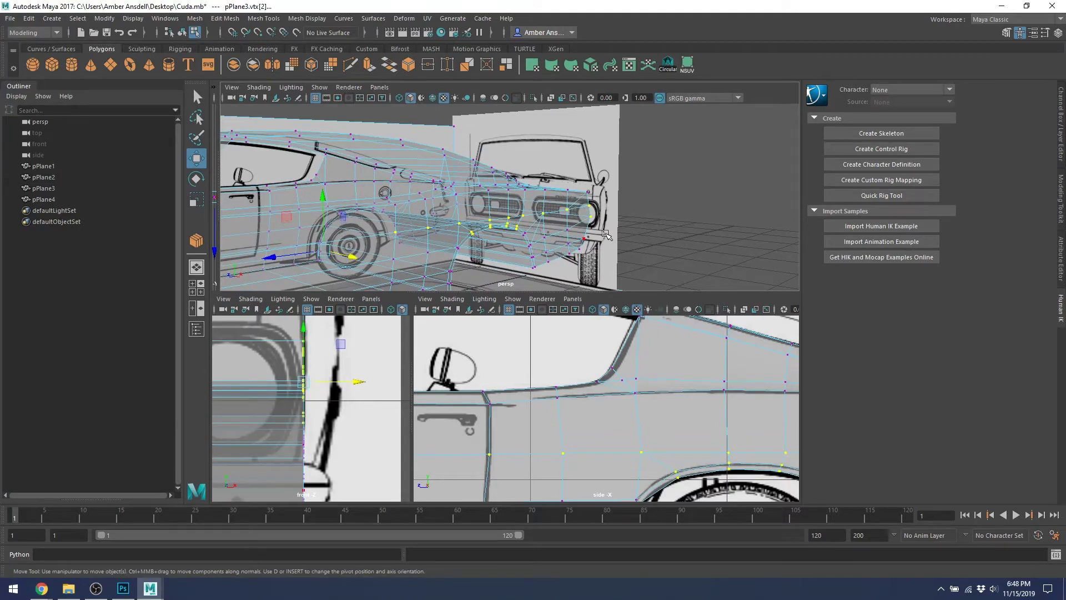
left_click(591, 218, "shift")
left_click_drag(531, 253, 514, 186, "alt")
scroll(320, 390, "down", 10)
scroll(324, 390, "up", 5)
Move vertices 78 and 30 on the front fender inward along X to follow the front blueprint.
left_click(565, 219)
scroll(460, 143, "up", 2)
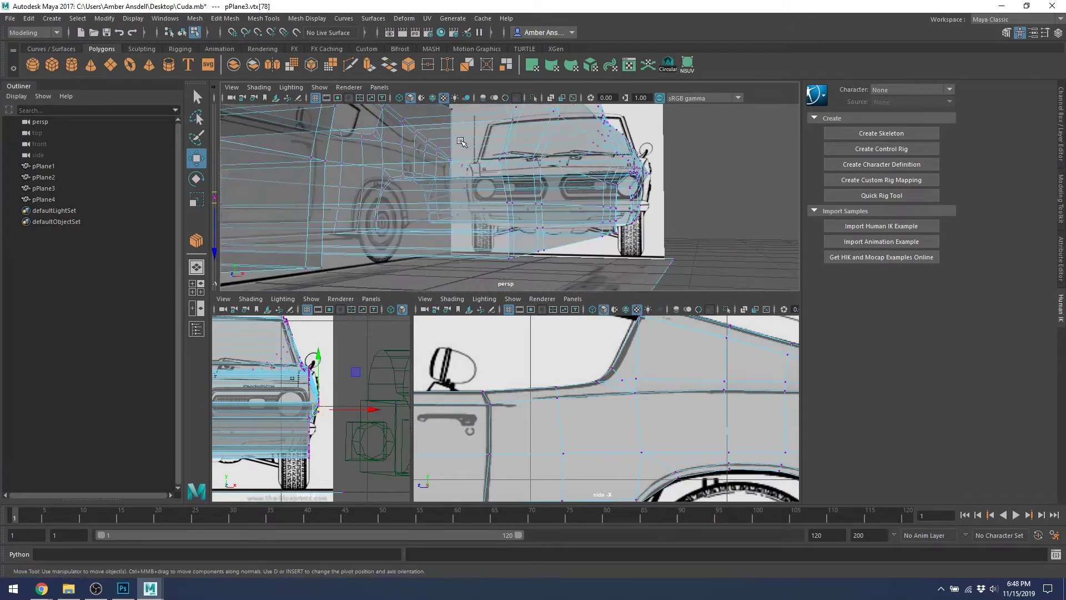
scroll(460, 143, "down", 1)
left_click_drag(460, 143, 449, 172, "alt")
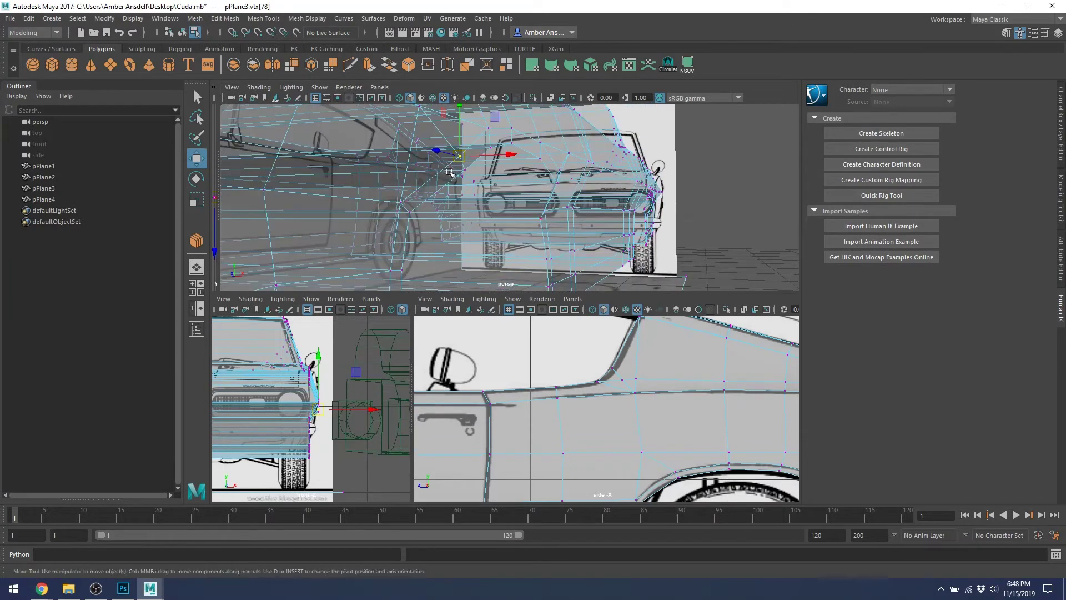
left_click(460, 161)
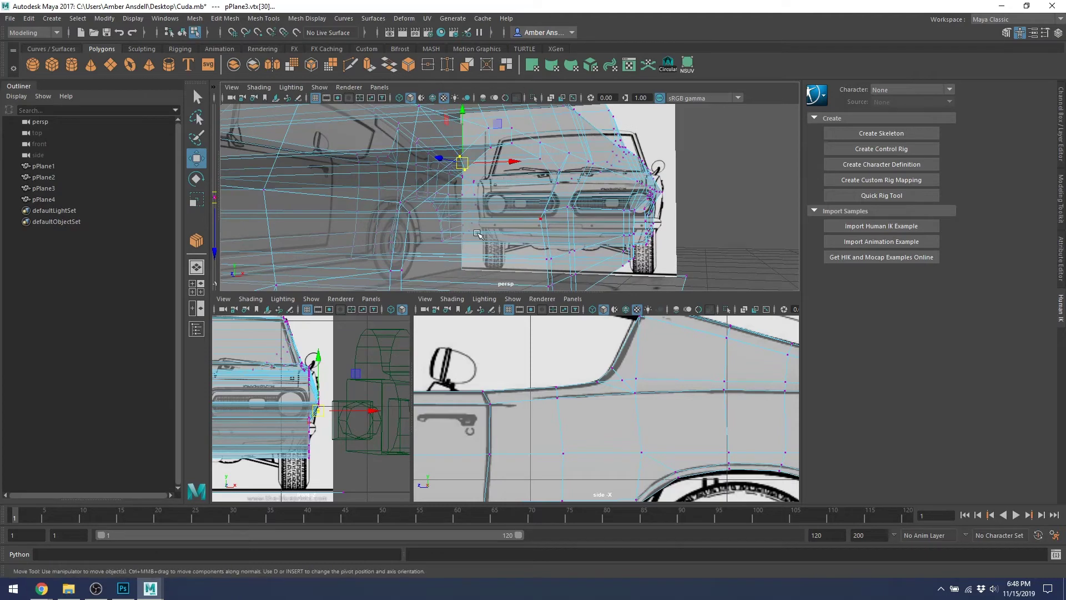
scroll(331, 414, "up", 2)
scroll(332, 415, "up", 3)
scroll(347, 404, "down", 6)
middle_click_drag(352, 403, 331, 386, "alt")
scroll(318, 388, "up", 4)
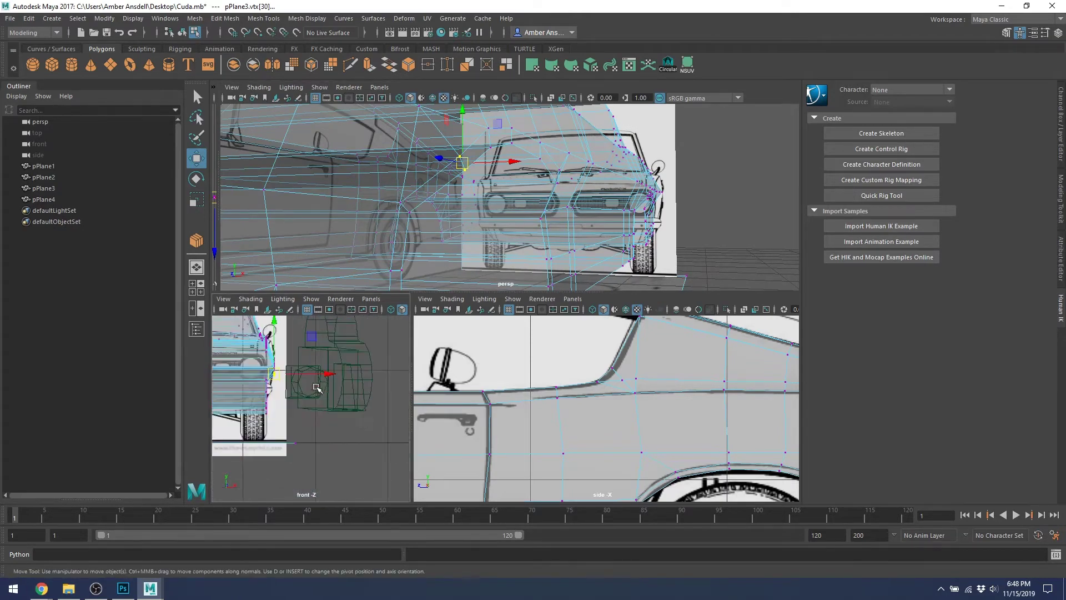
middle_click_drag(258, 377, 292, 402, "alt")
left_click_drag(286, 357, 282, 356)
scroll(269, 353, "up", 6)
middle_click_drag(271, 367, 379, 423, "alt")
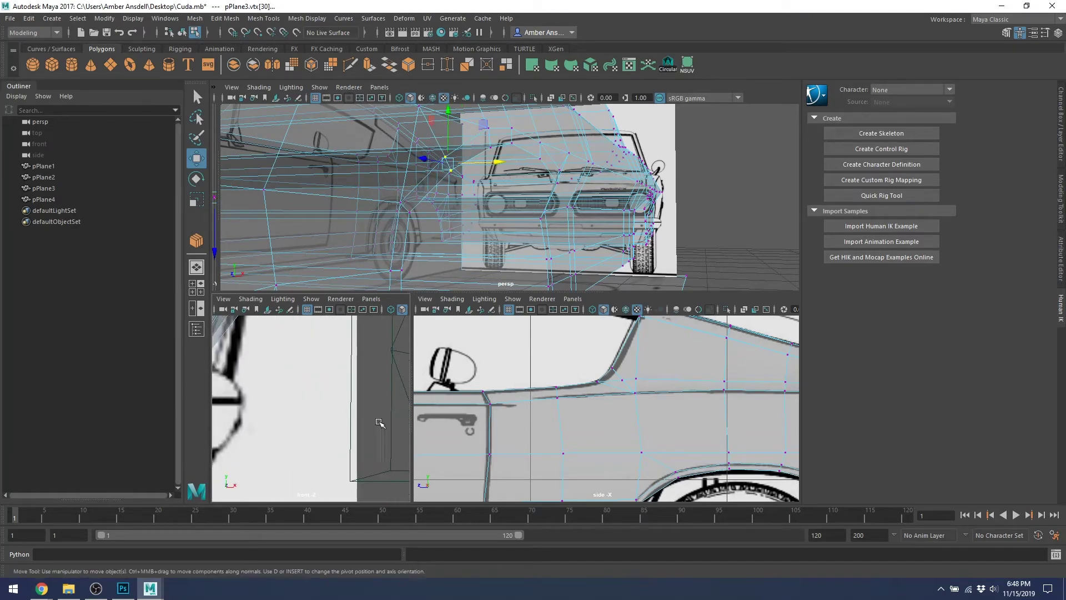
scroll(378, 424, "down", 9)
scroll(302, 392, "up", 2)
scroll(299, 383, "up", 2)
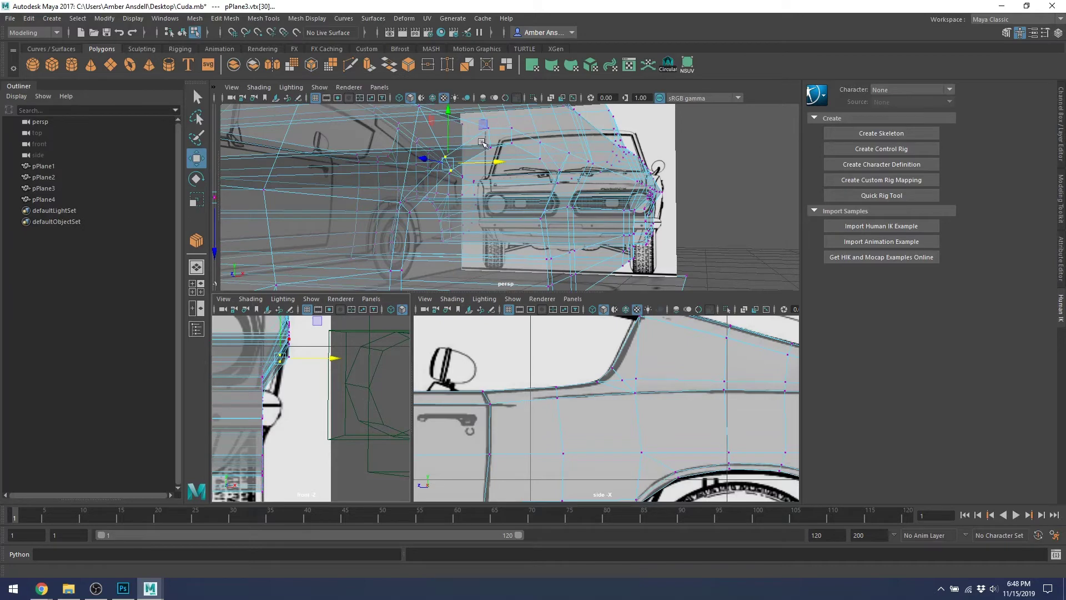
Undo the vertex 30 adjustment and position vertices 78 and 31 on the front fender along X.
left_click(456, 166)
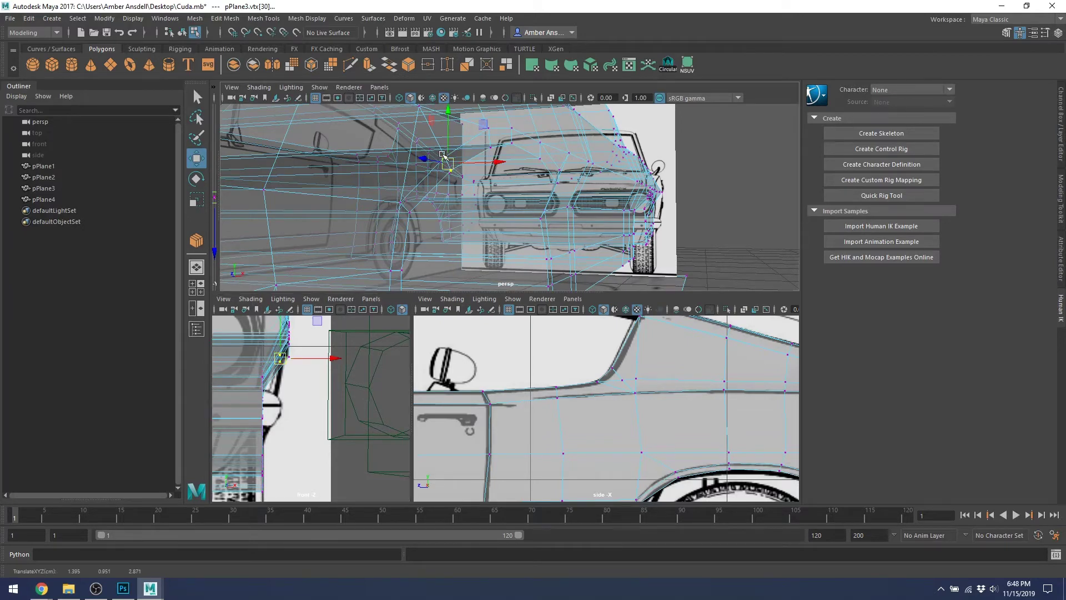
key("ctrl+z")
key("ctrl+z")
left_click(448, 158)
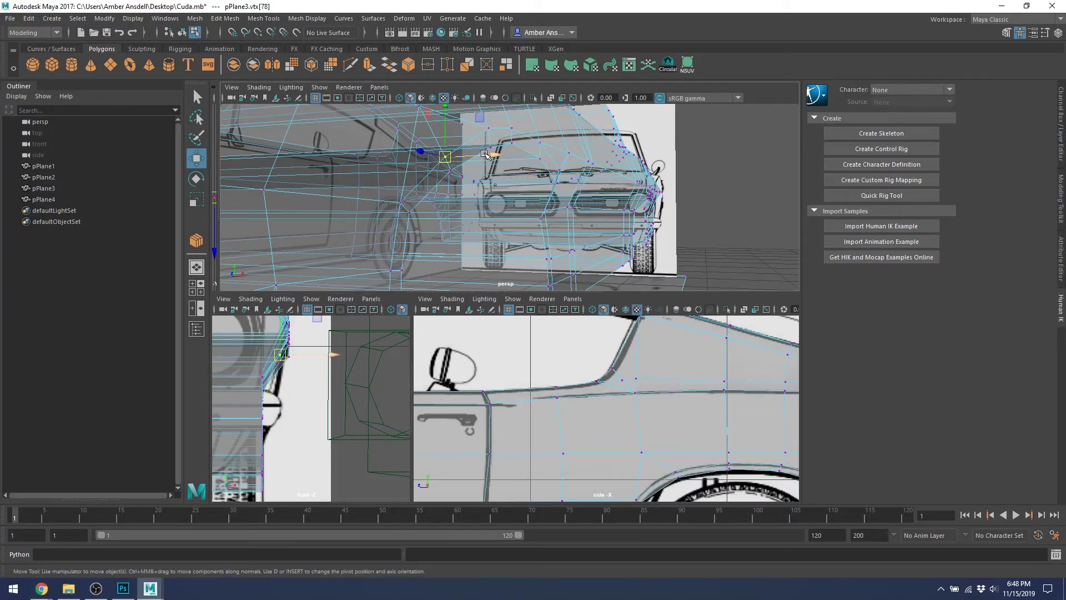
left_click_drag(487, 149, 529, 146)
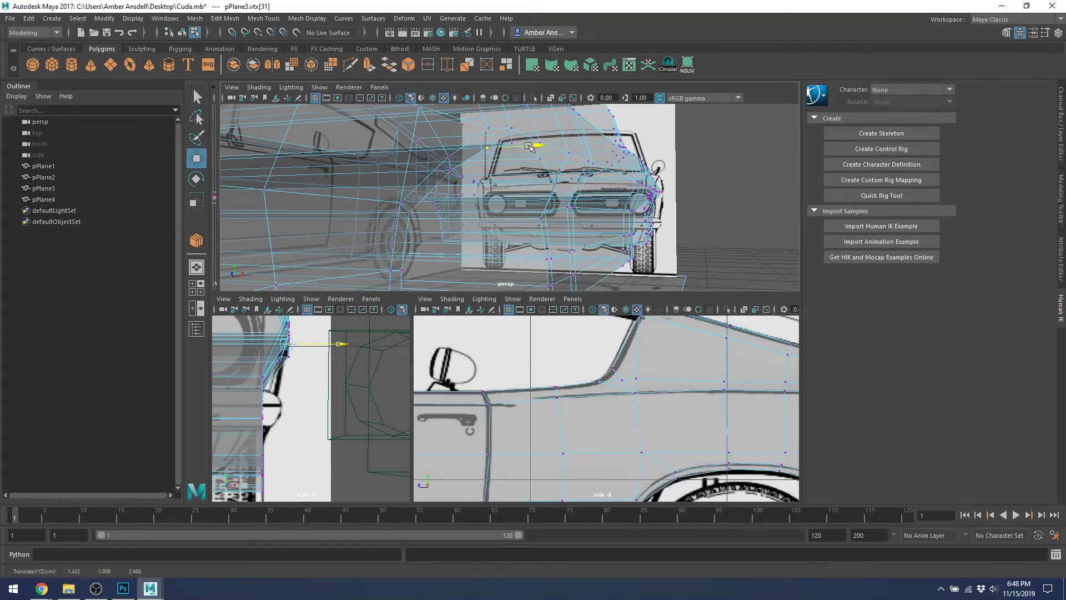
scroll(524, 147, "up", 3)
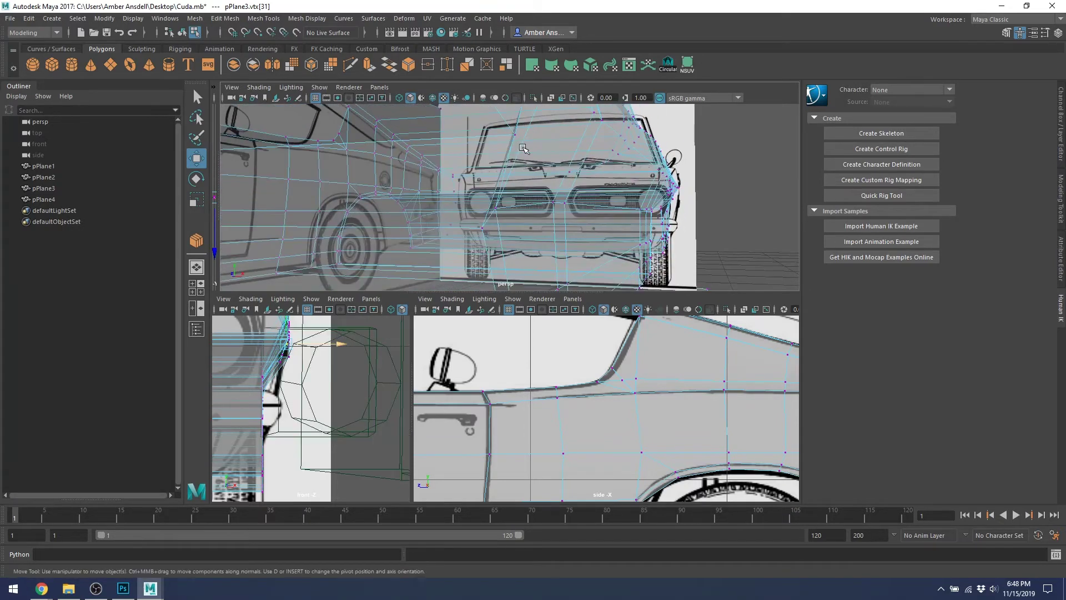
scroll(523, 147, "down", 3)
Move vertex 29 on the front fender inward along X in line with its neighbours.
left_click(492, 148)
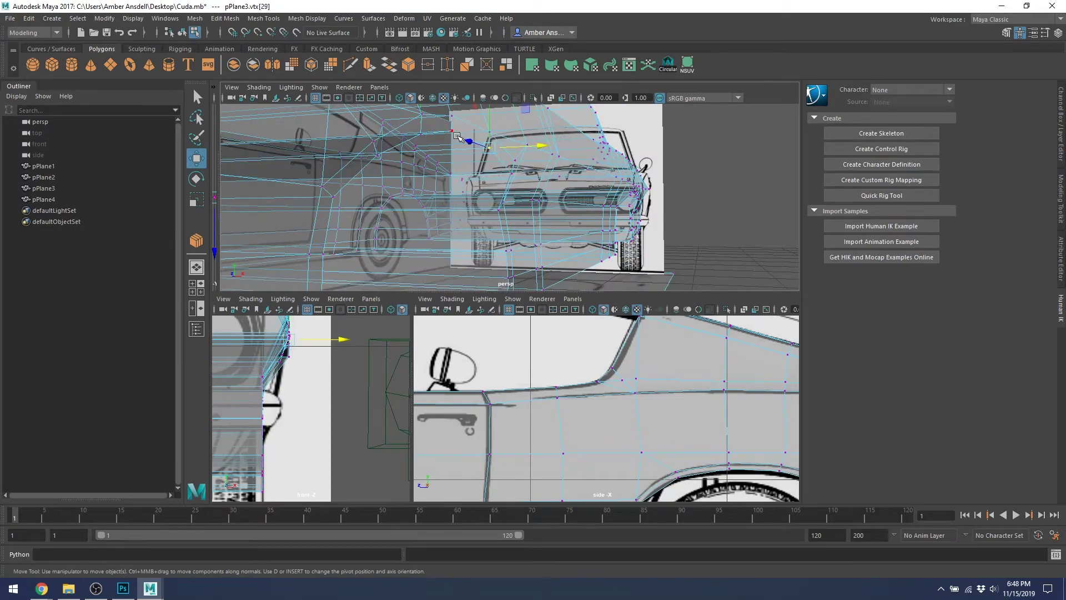
left_click(450, 132)
left_click_drag(492, 130, 516, 145)
left_click(485, 148)
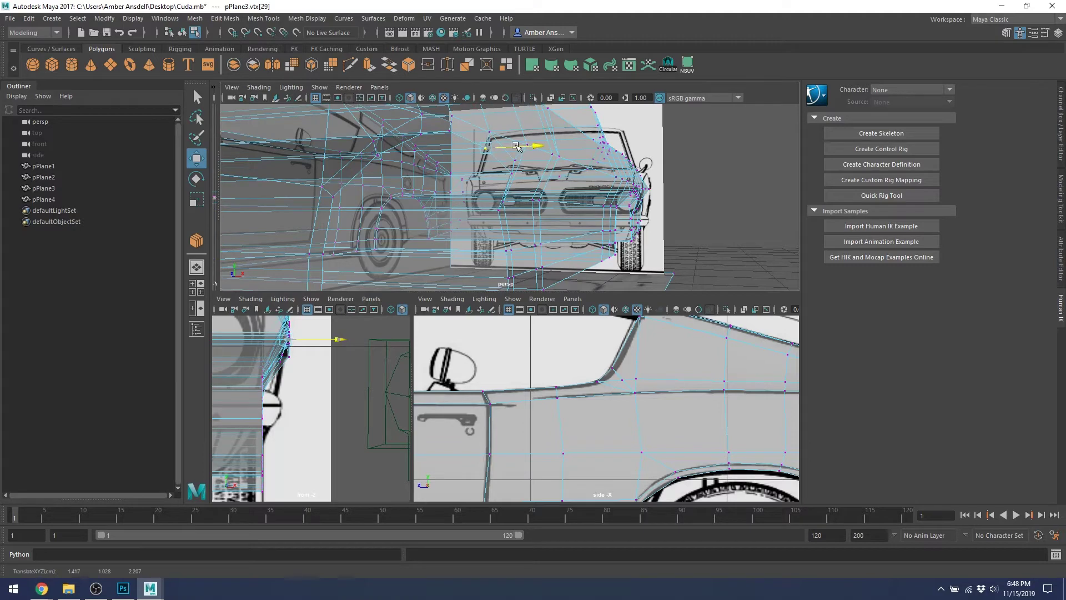
Move vertex 32 on the body side slightly inward along X against the front blueprint.
left_click(287, 354)
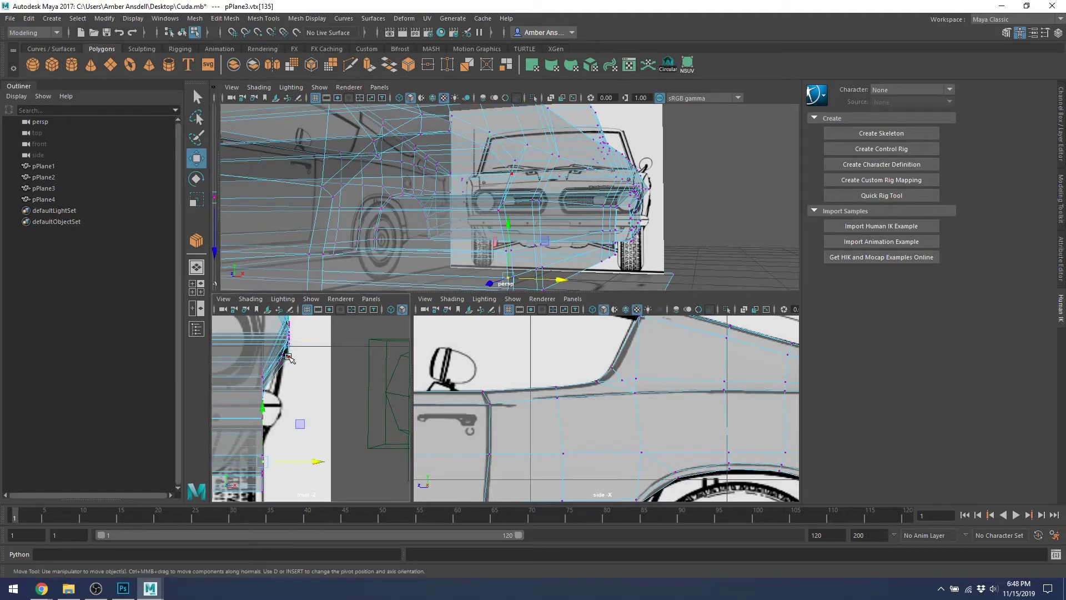
left_click(518, 262)
left_click_drag(327, 356, 325, 356)
left_click_drag(568, 225, 511, 221, "alt")
left_click_drag(364, 213, 383, 194, "alt")
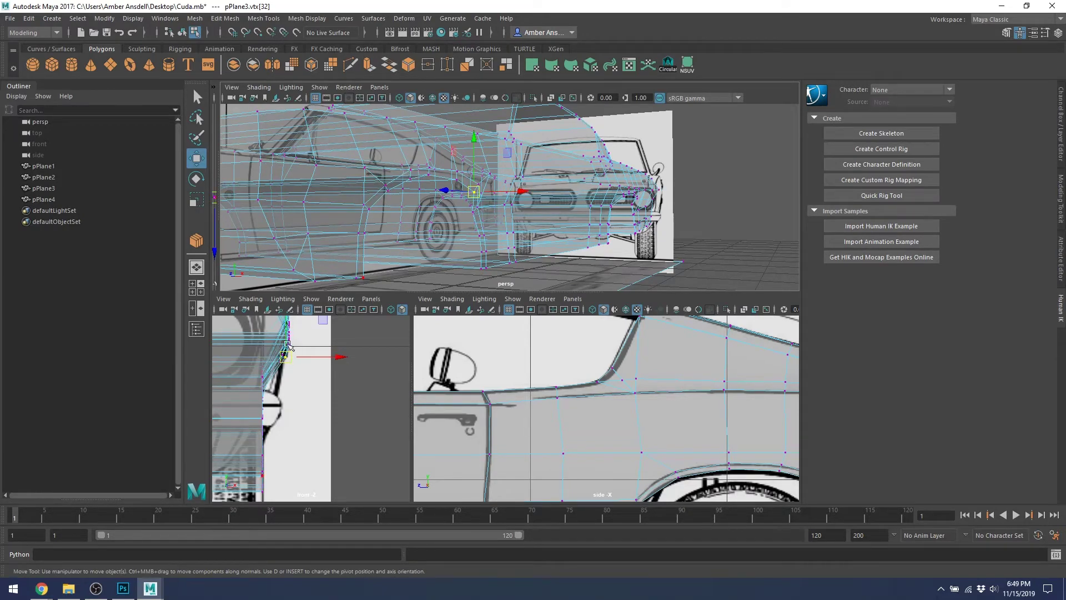
Select the next lower row of body-side vertices and move it outward along X to the front blueprint's outline.
left_click_drag(278, 364, 242, 398)
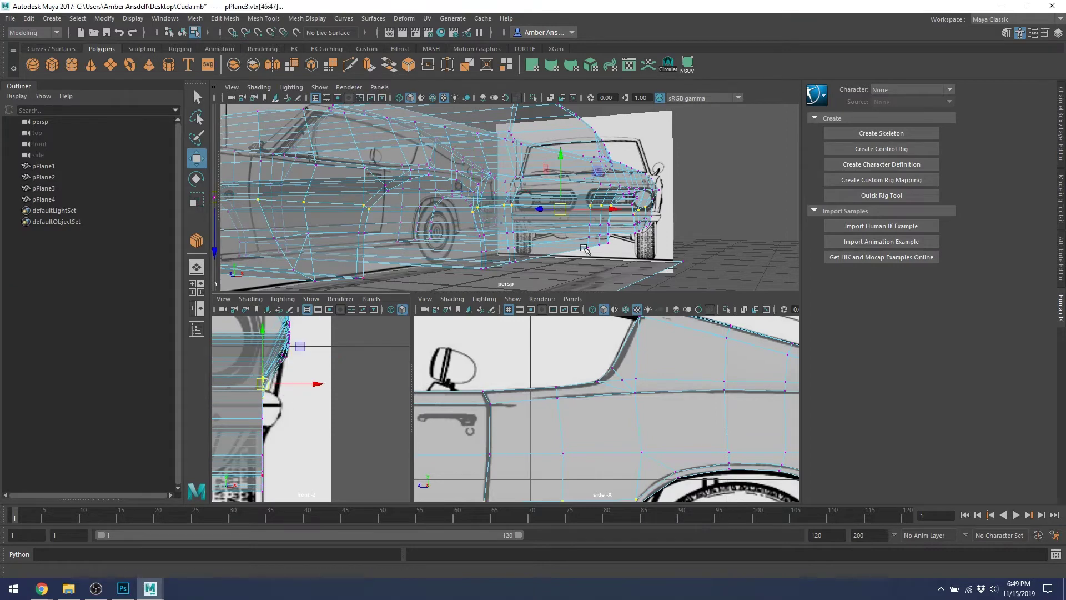
left_click_drag(676, 218, 662, 212, "alt")
left_click(686, 197)
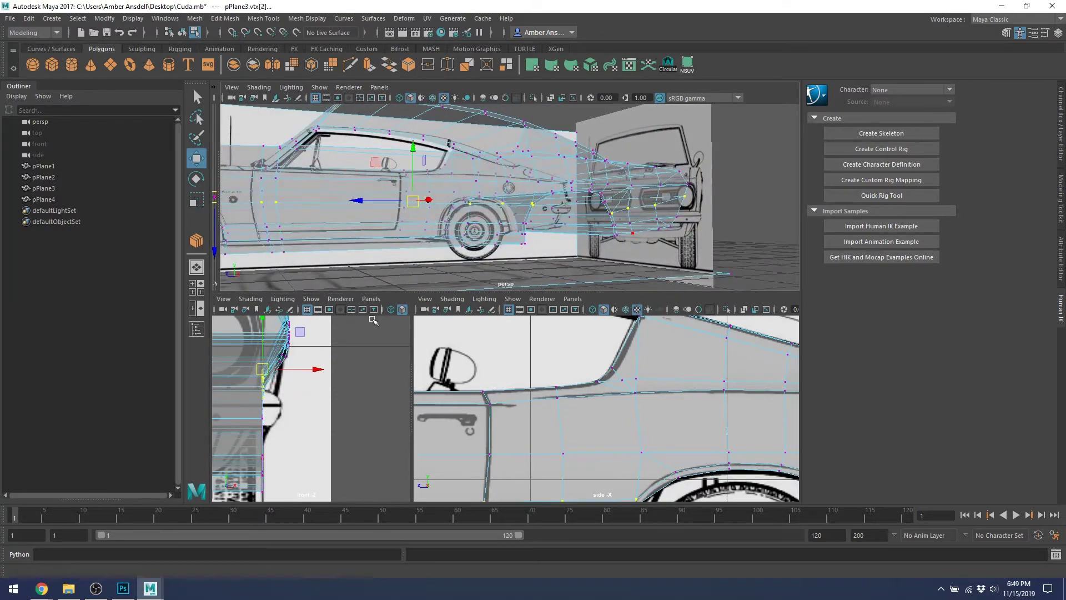
left_click_drag(280, 374, 296, 372)
left_click_drag(432, 225, 482, 202, "alt")
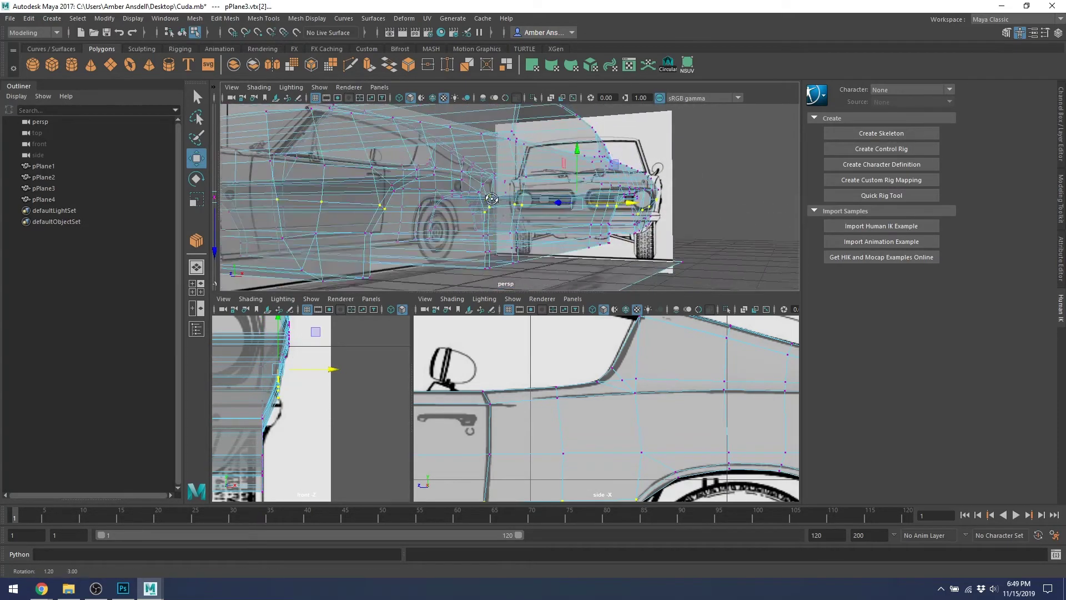
Fine-tune vertices 78 and 30 on the front fender along X to even out the side curve.
left_click(391, 186)
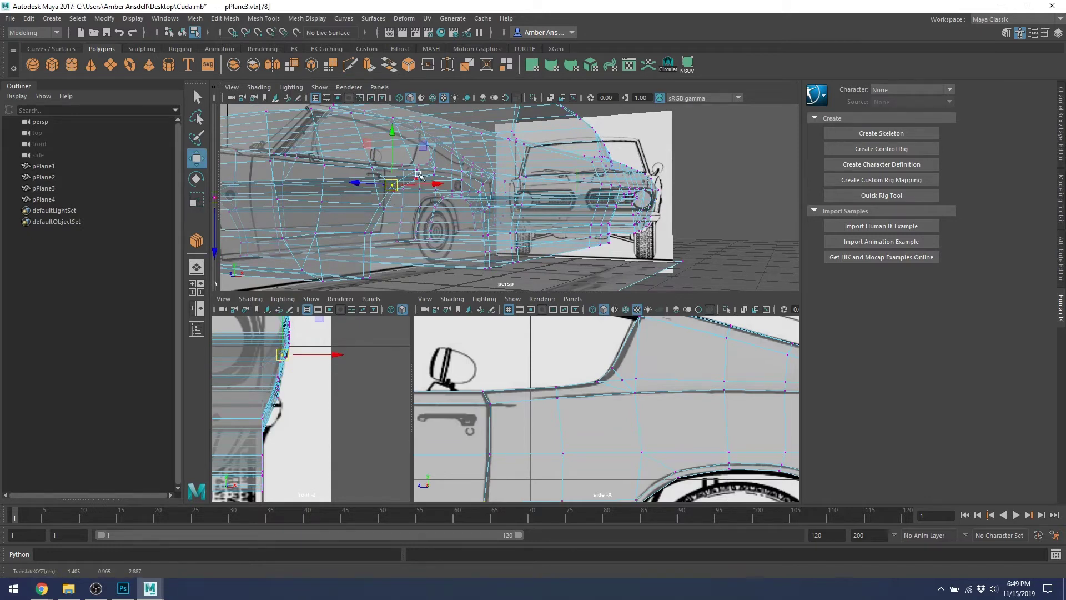
scroll(391, 190, "up", 2)
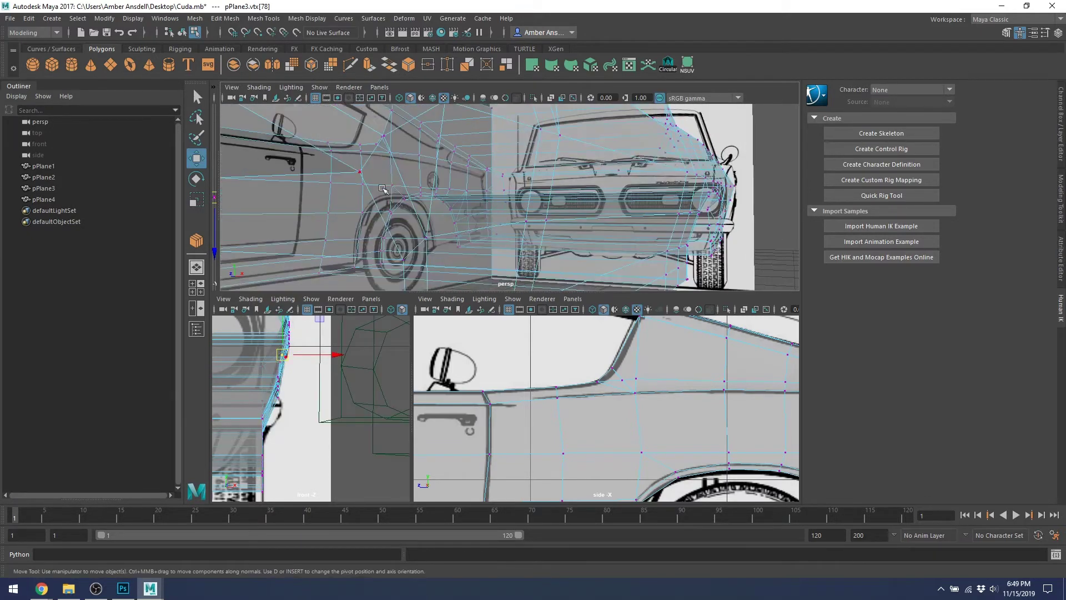
scroll(355, 194, "up", 2)
middle_click_drag(345, 183, 366, 183, "alt")
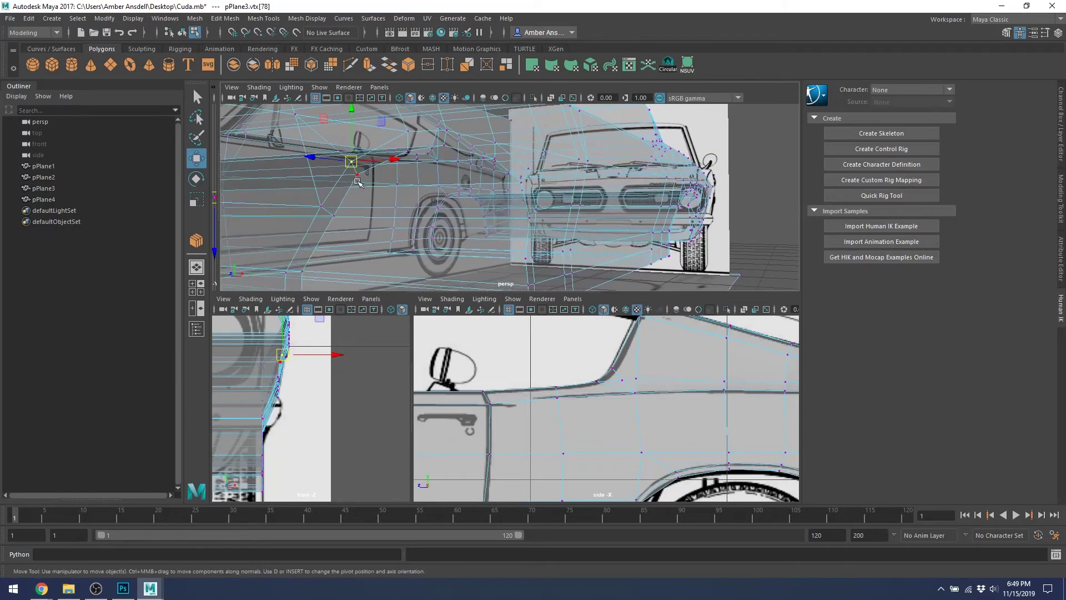
left_click(361, 174)
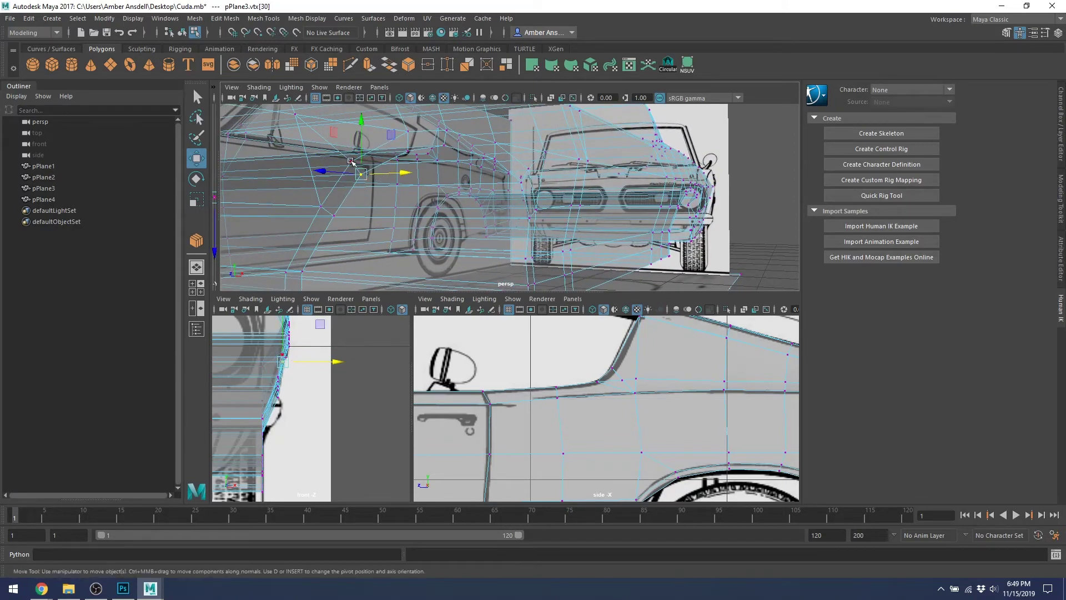
left_click(351, 162)
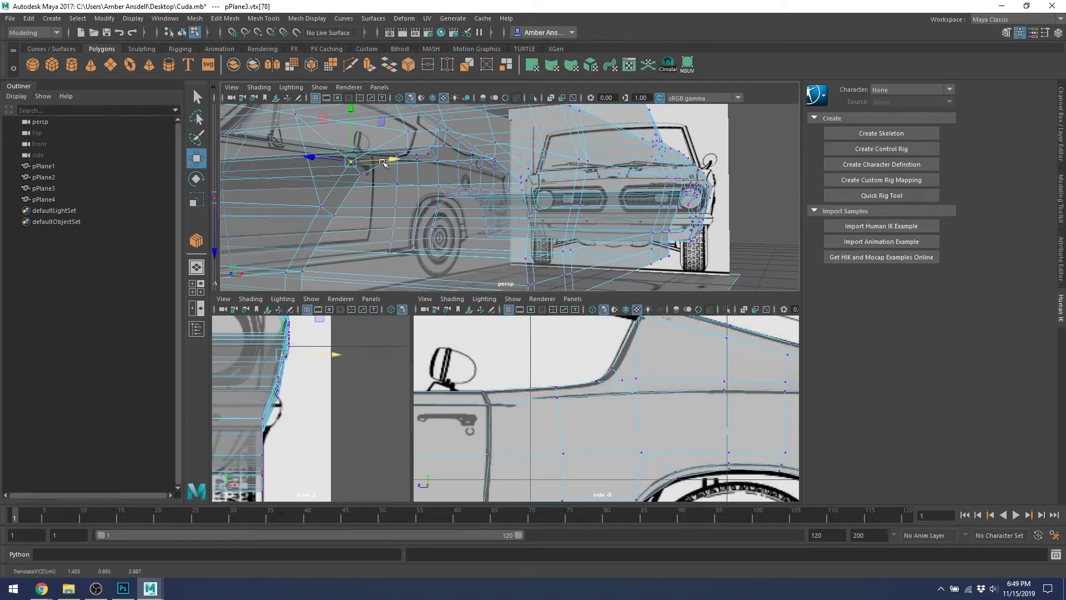
Switch the body mesh to opaque display and adjust vertex 32 and its selected neighbour at the wheel arch along X.
left_click_drag(382, 162, 583, 219, "alt")
left_click(424, 148)
left_click(419, 159, "shift")
key("alt+x")
left_click_drag(649, 214, 648, 214)
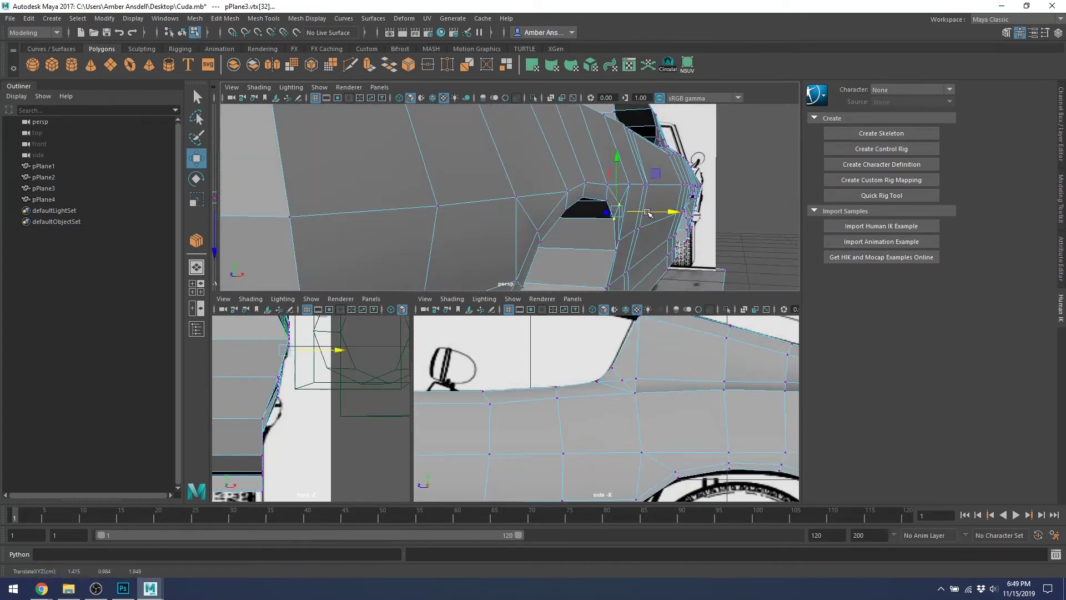
Adjust vertices 47 and 80 on the rear edge of the front wheel arch along X.
left_click(616, 250)
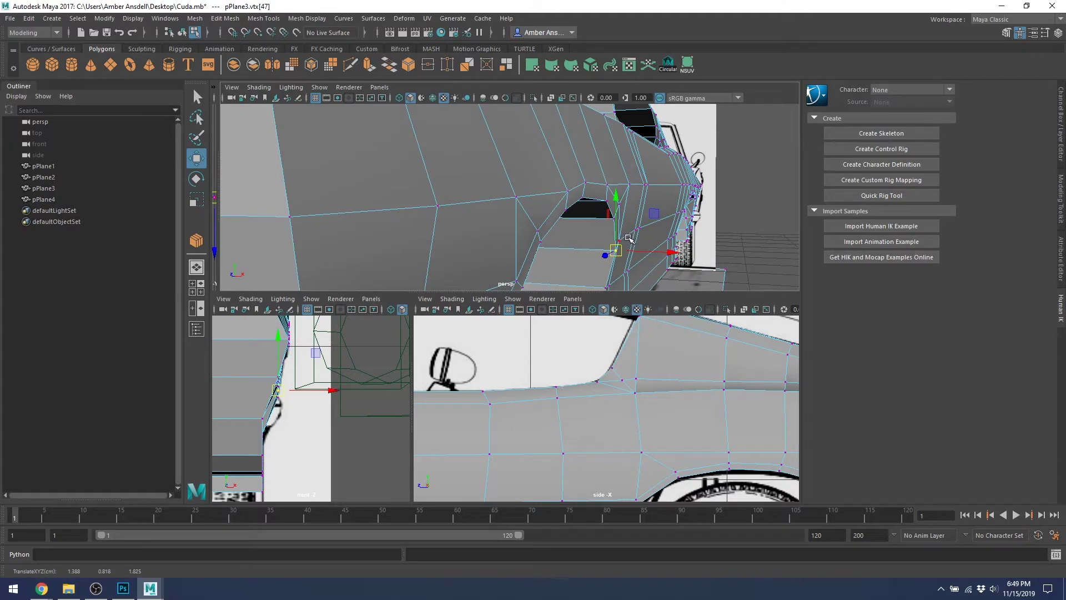
left_click(622, 241)
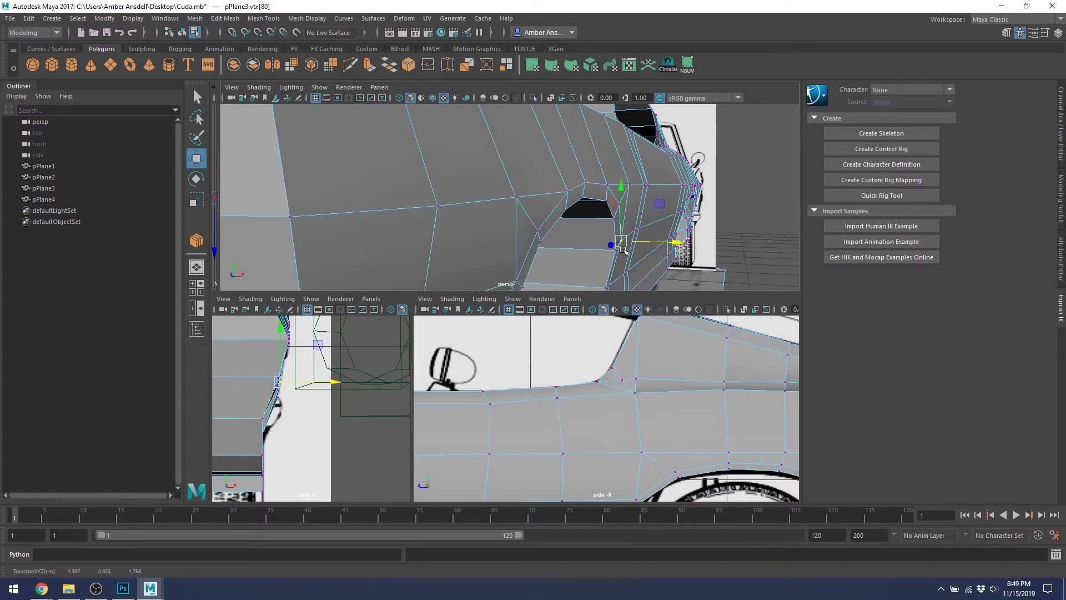
left_click(607, 212)
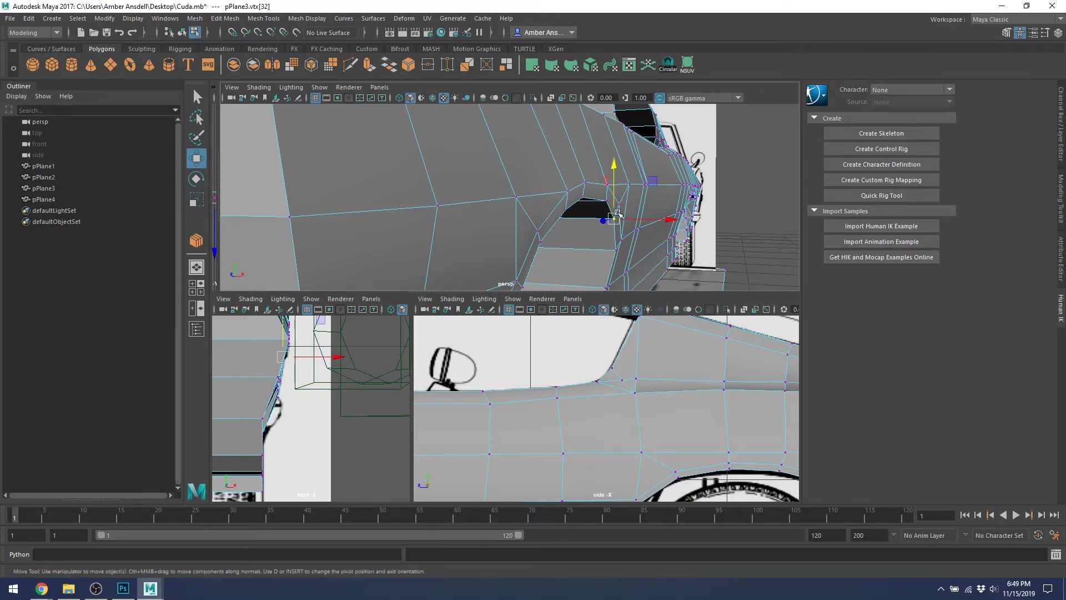
left_click_drag(644, 213, 605, 218)
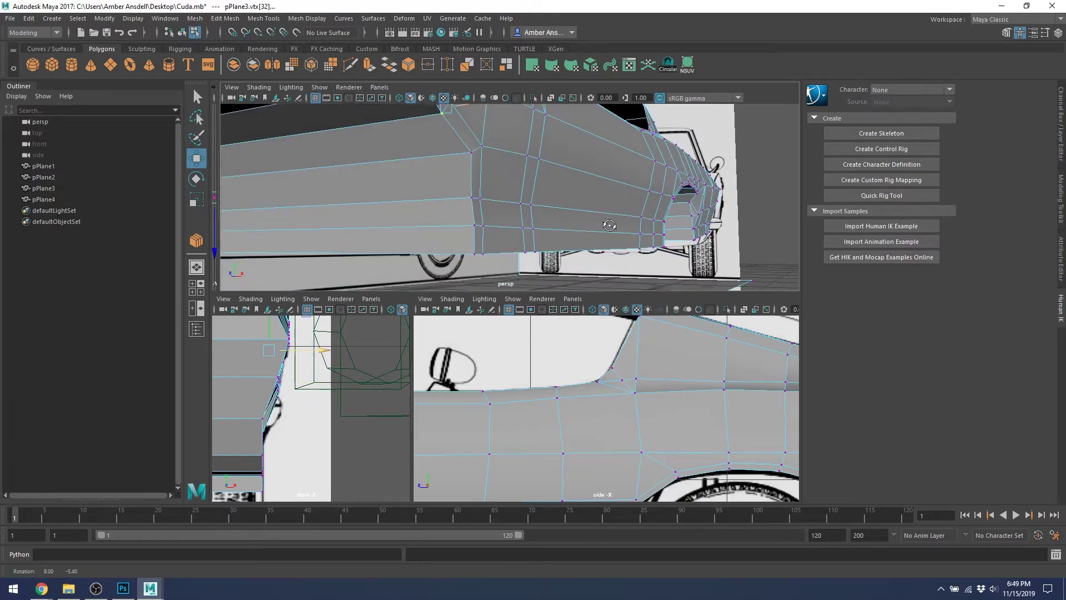
left_click_drag(577, 185, 556, 184, "alt")
left_click_drag(558, 177, 589, 204)
key("ctrl+z")
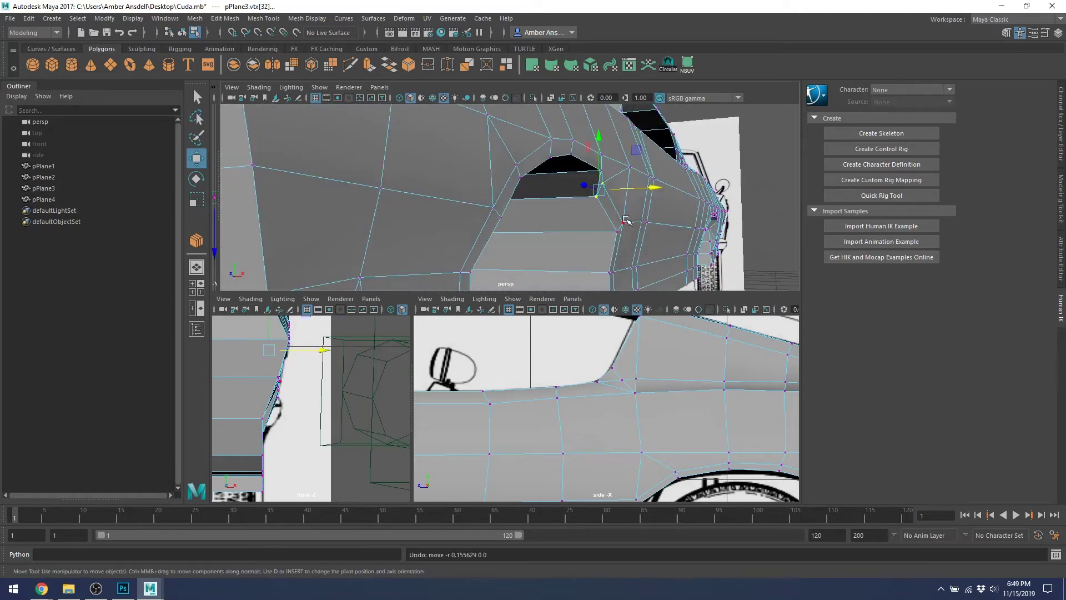
key("ctrl+z")
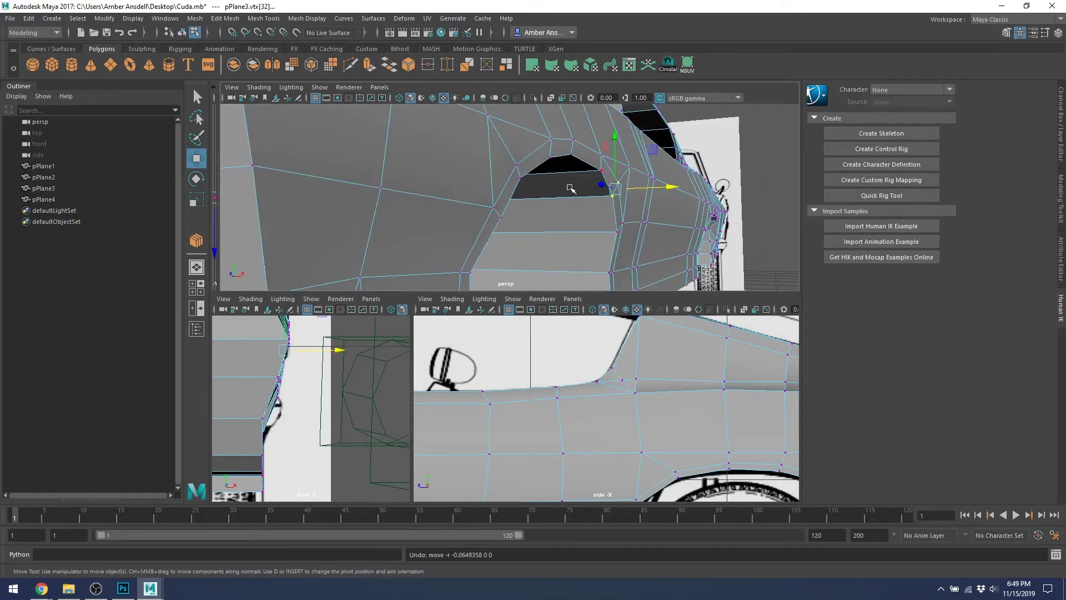
Select vertices 59 and 94 on the rear edge of the rear wheel arch and move them outward along X in see-through display.
left_click_drag(565, 182, 600, 189, "alt")
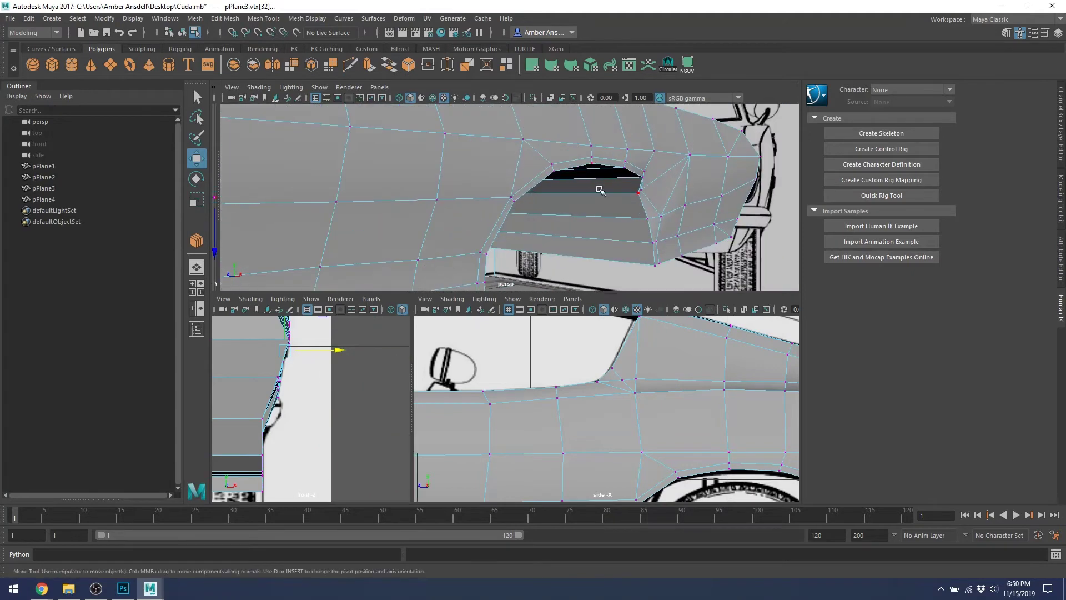
left_click(640, 194)
left_click(644, 189)
left_click_drag(666, 192, 562, 188, "alt")
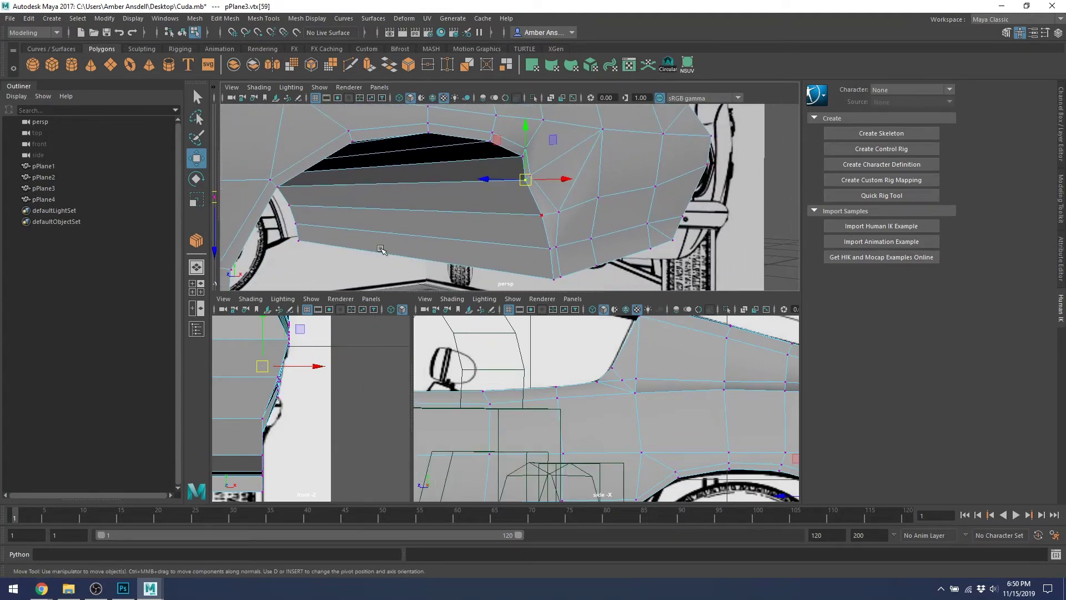
left_click(531, 175)
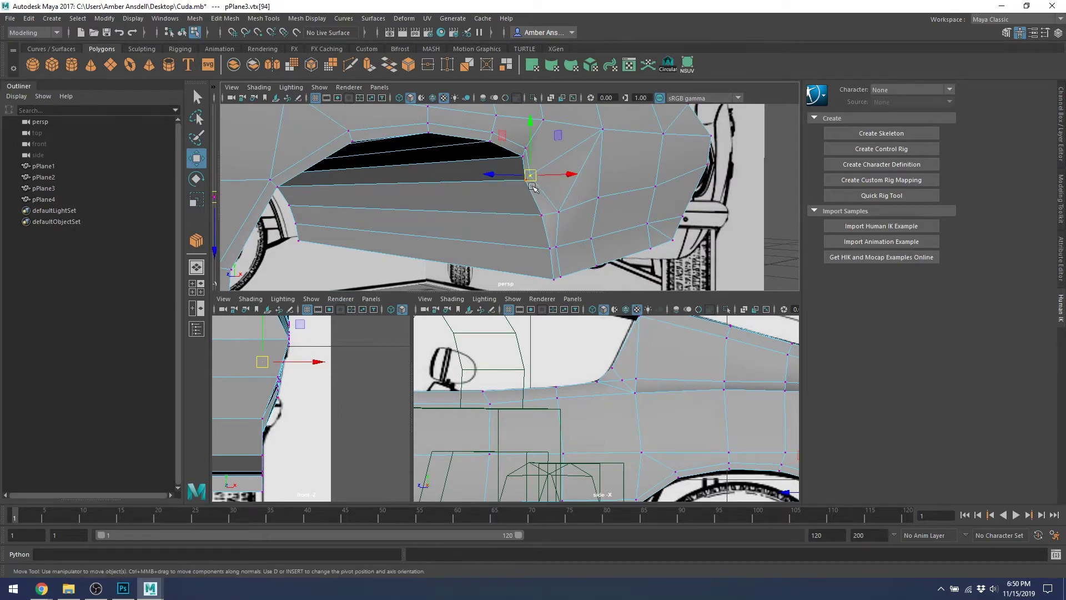
left_click(528, 185, "shift")
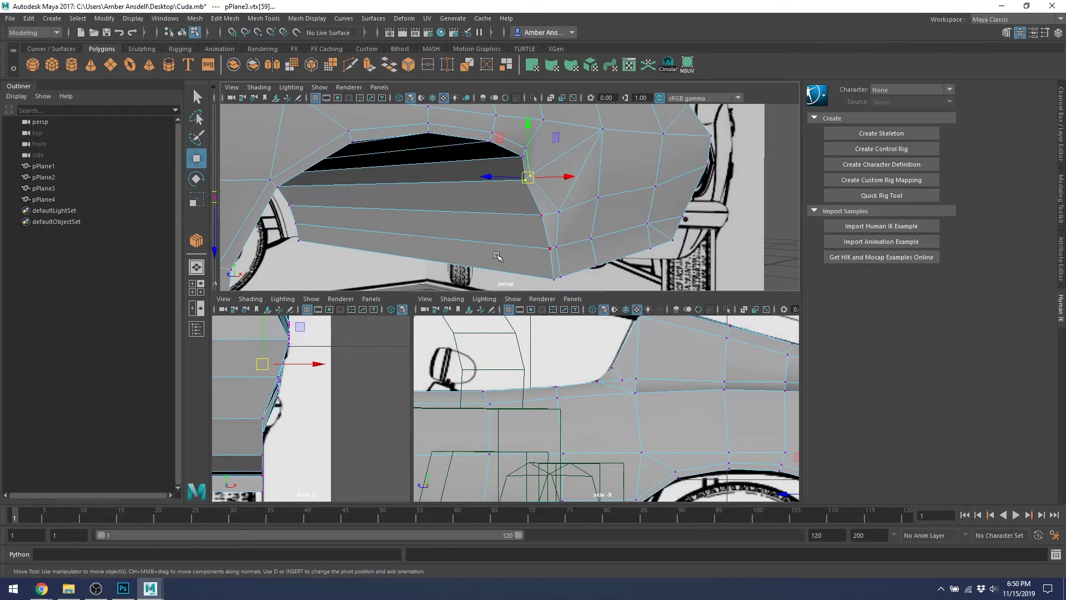
key("alt+x")
left_click_drag(551, 176, 617, 213)
Adjust vertex 60 and its selected neighbour lower on the rear wheel arch along X to follow the front blueprint.
left_click(598, 237)
left_click(630, 206)
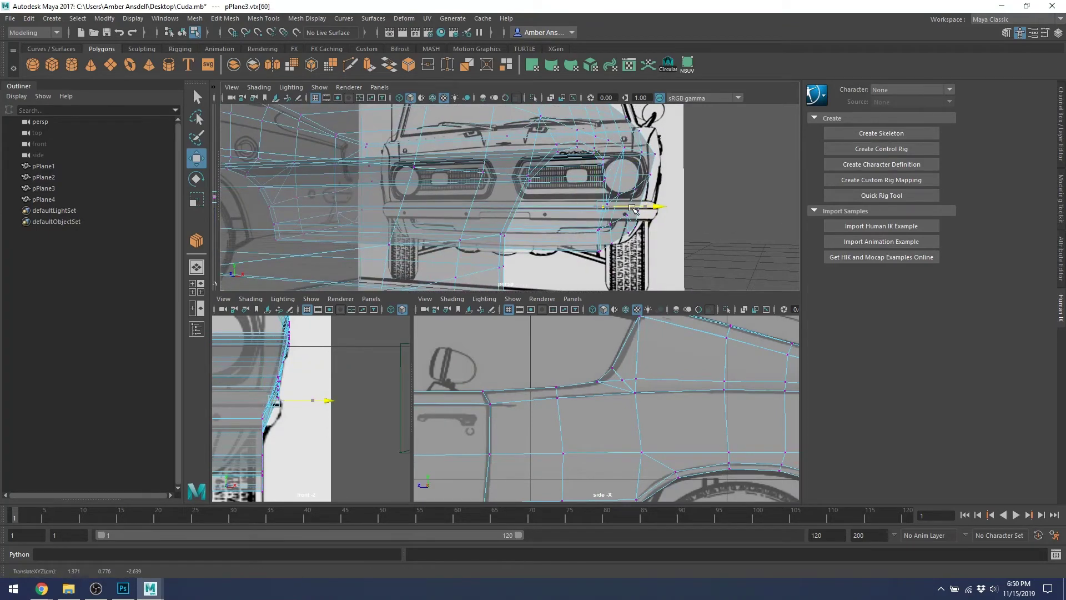
left_click(606, 177)
scroll(608, 179, "up", 3)
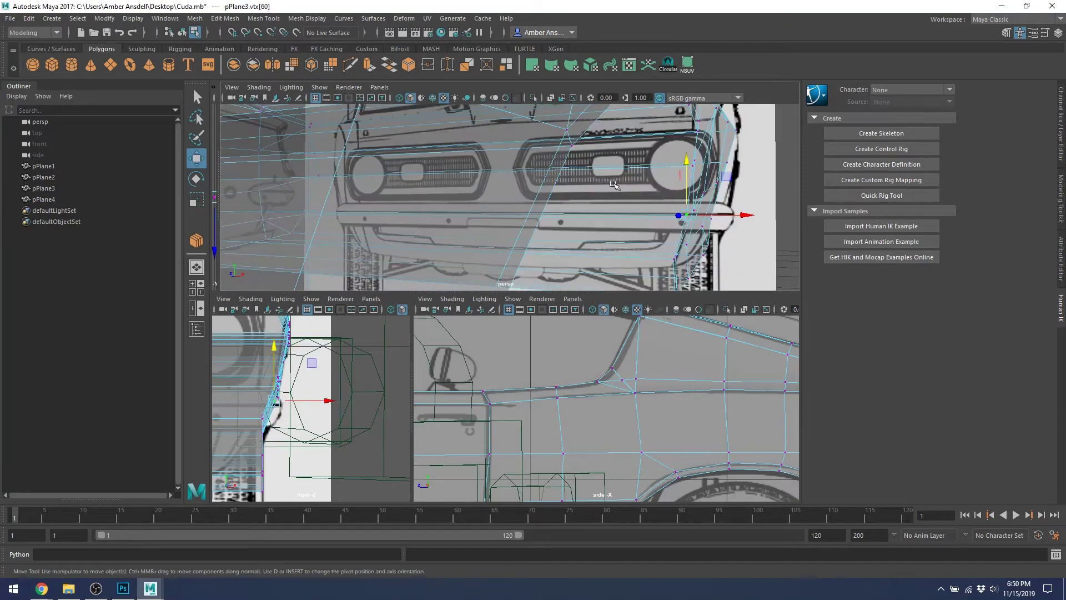
left_click_drag(615, 184, 473, 212, "alt")
Reselect vertex 59 and its neighbour on the rear wheel arch and fine-tune them along X.
left_click(489, 204)
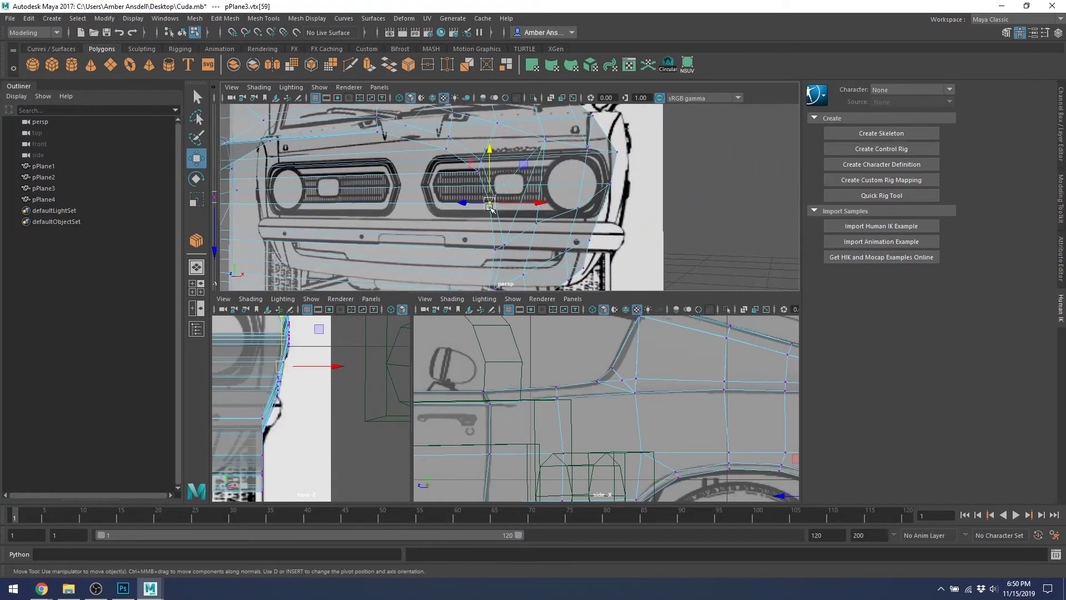
left_click(494, 196, "shift")
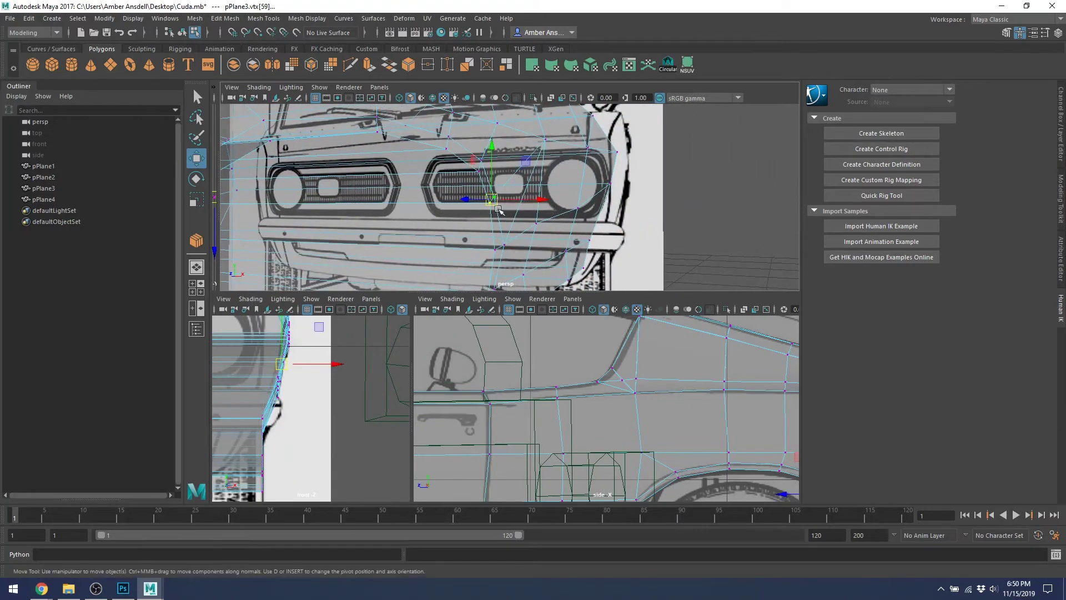
mouse_move(528, 204)
left_mouse_down()
mouse_move(563, 214)
mouse_move(537, 212)
left_mouse_up()
Adjust vertex 56 and its neighbour on the rear wheel arch's front edge along X, and return to opaque display.
scroll(531, 205, "down", 2)
left_click(500, 208)
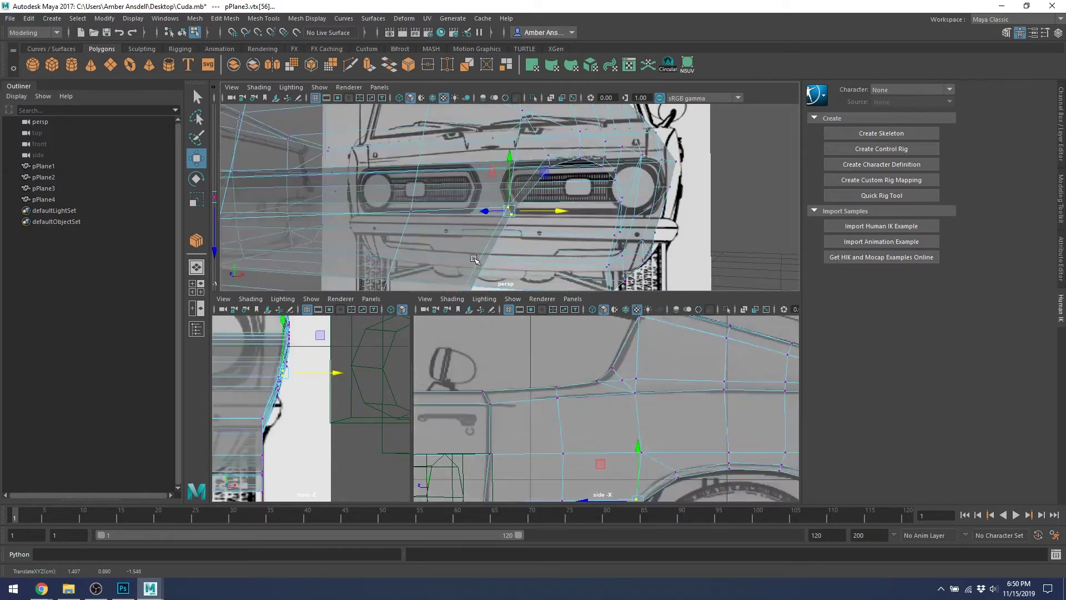
left_click_drag(540, 203, 552, 230, "alt")
scroll(587, 221, "down", 4)
key("alt+x")
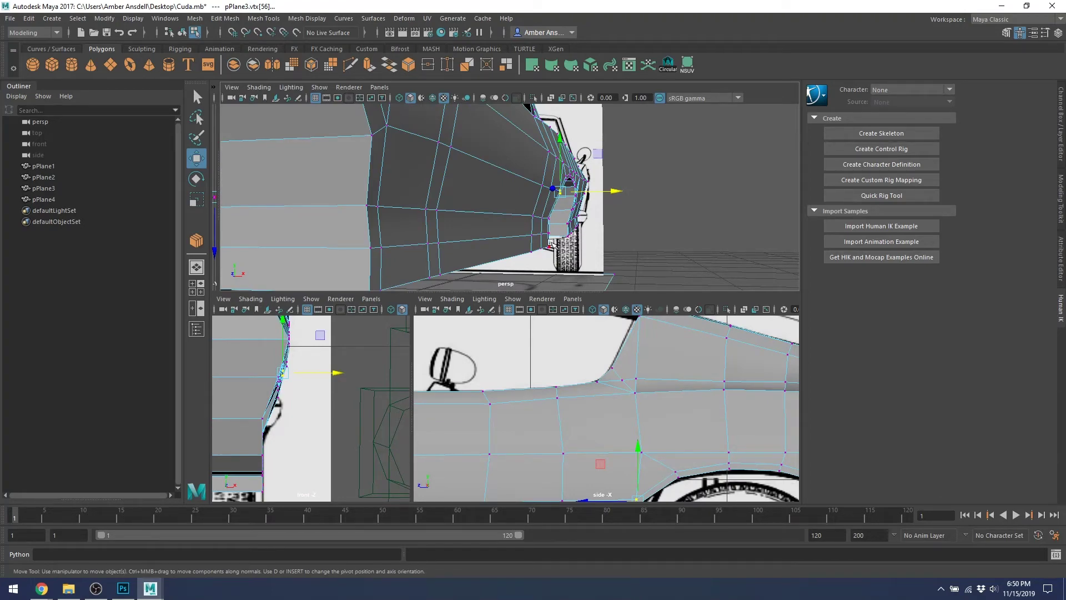
Inspect the whole body side and the lower front corner from several angles in see-through and opaque display.
left_click_drag(410, 167, 377, 247, "alt")
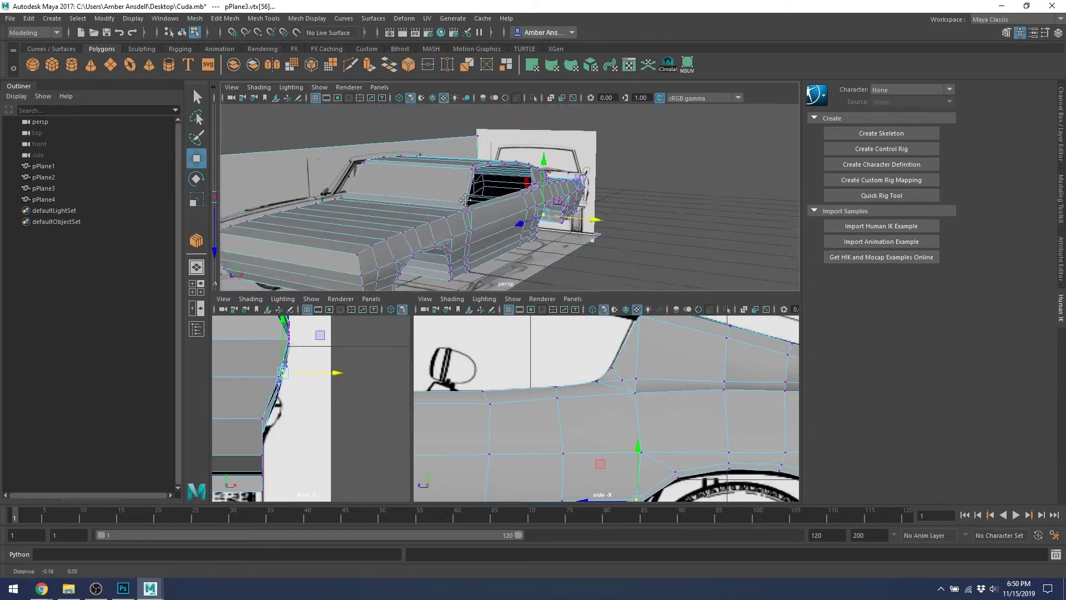
middle_click_drag(377, 247, 560, 222, "alt")
scroll(578, 223, "up", 4)
scroll(581, 224, "down", 5)
scroll(582, 228, "up", 5)
left_click_drag(582, 228, 570, 170, "alt")
key("alt+x")
scroll(565, 197, "down", 5)
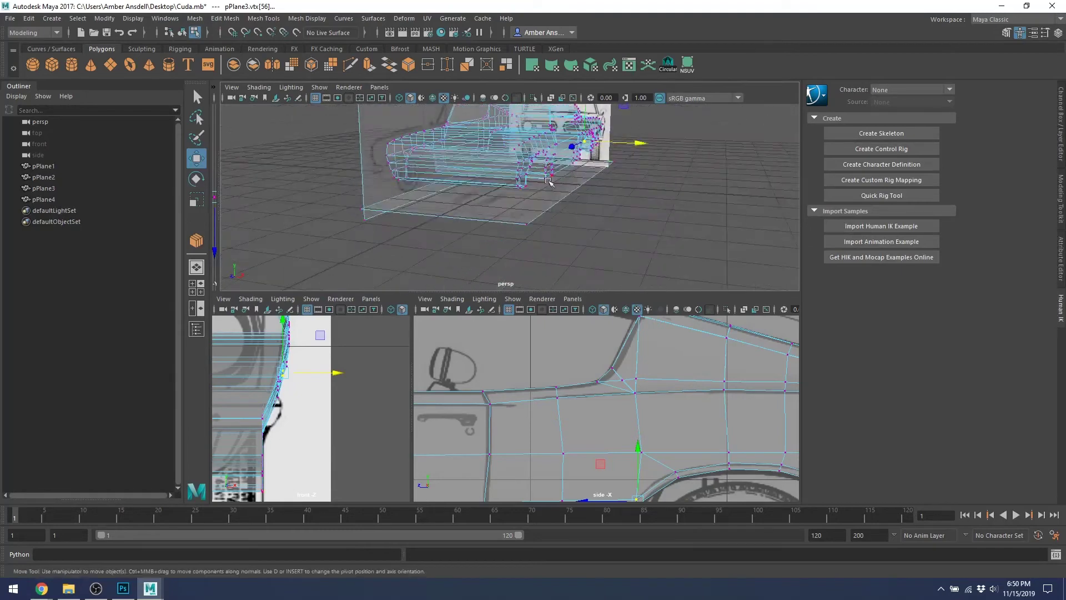
scroll(569, 170, "up", 6)
middle_click_drag(570, 170, 536, 194, "alt")
left_click_drag(536, 193, 547, 191, "alt")
key("alt+x")
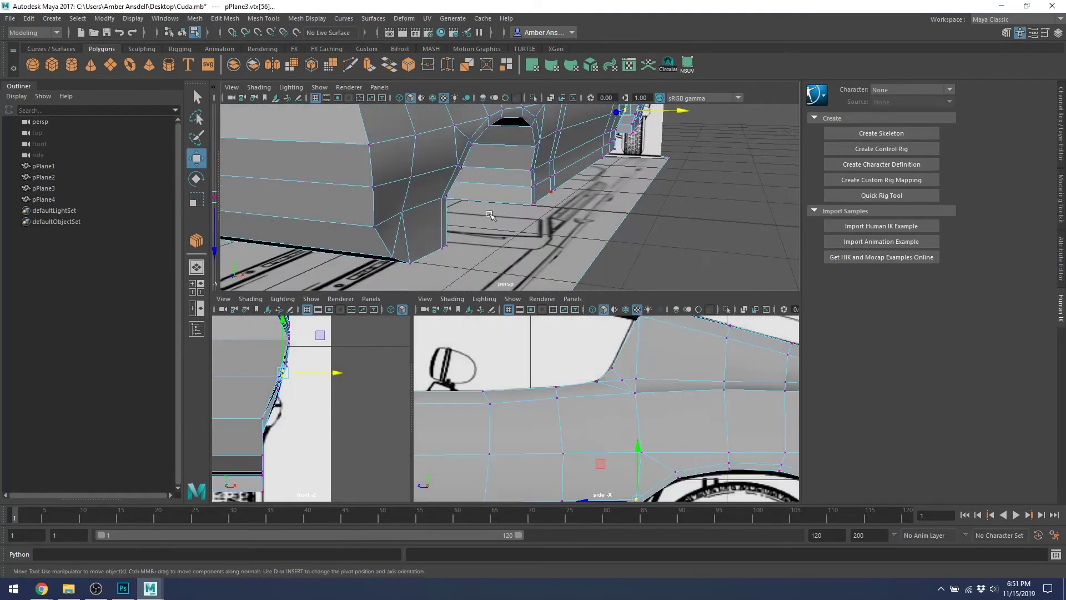
Select the bottom vertices of the lower front corner ahead of the wheel arch and move them inward along X in see-through display.
left_click_drag(464, 267, 379, 232)
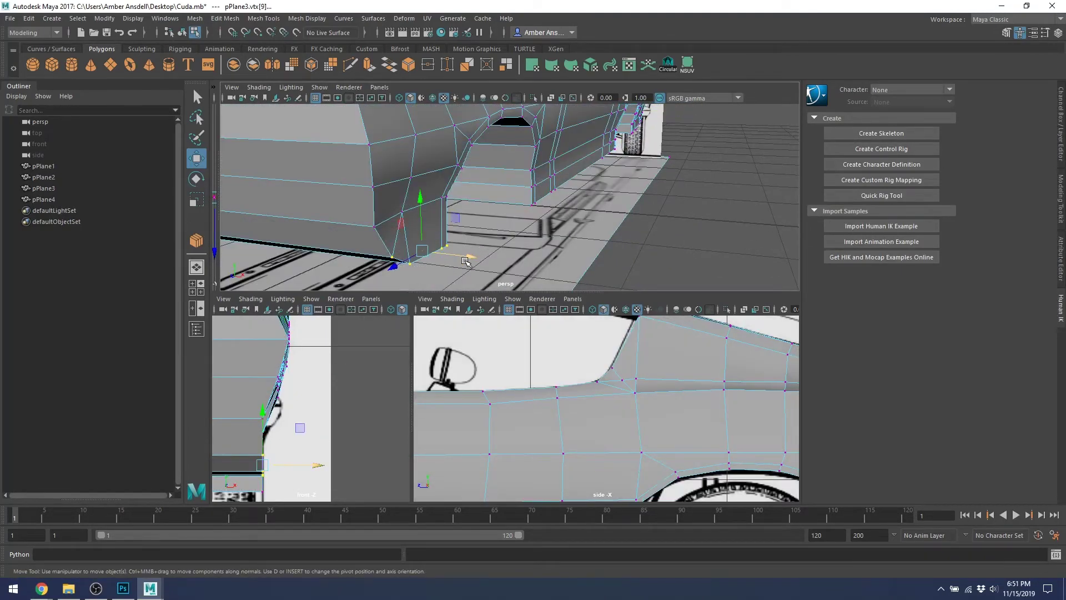
key("alt+x")
left_click(451, 259)
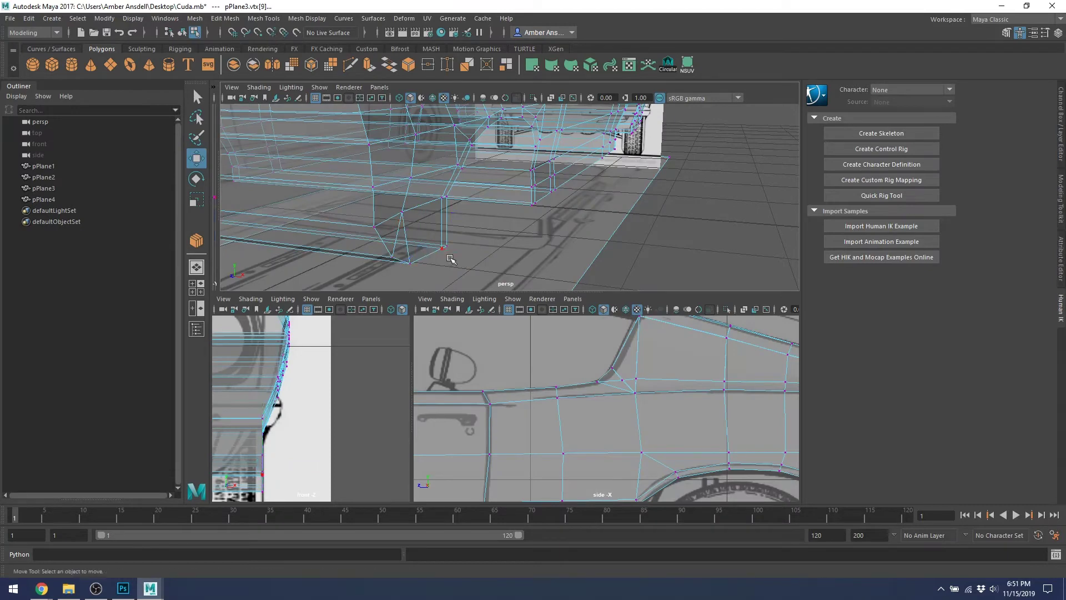
key("ctrl+z")
left_click_drag(461, 257, 435, 255)
middle_click_drag(435, 254, 710, 148, "alt")
middle_click_drag(668, 192, 525, 228, "alt")
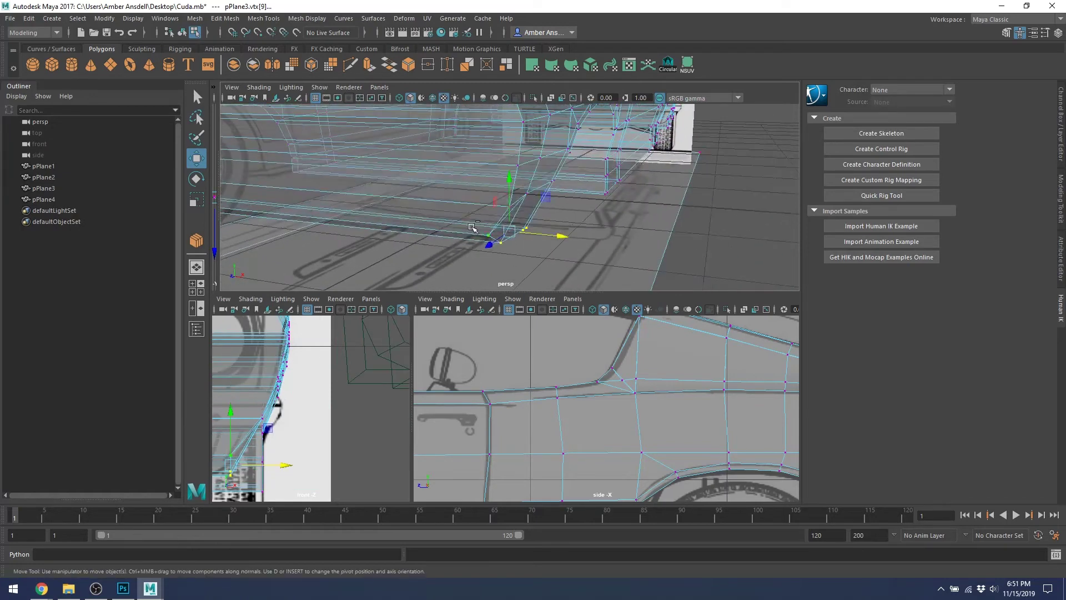
left_click_drag(496, 241, 497, 241)
left_click_drag(562, 237, 467, 210)
middle_click_drag(467, 210, 562, 232, "alt")
left_click_drag(588, 240, 558, 238, "alt")
Select vertex 83 at the lower front corner and show the body in opaque display for a close-up.
left_click(439, 243)
scroll(441, 239, "up", 3)
left_click_drag(440, 237, 469, 227, "alt")
left_click_drag(568, 190, 425, 203, "alt")
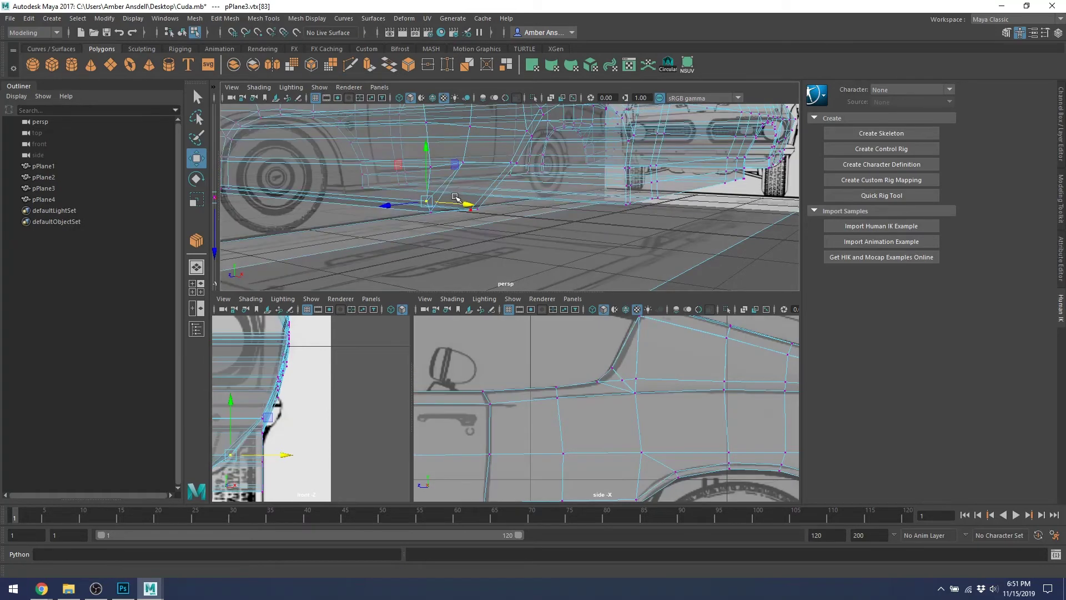
scroll(437, 199, "up", 5)
left_click_drag(437, 197, 432, 225, "alt")
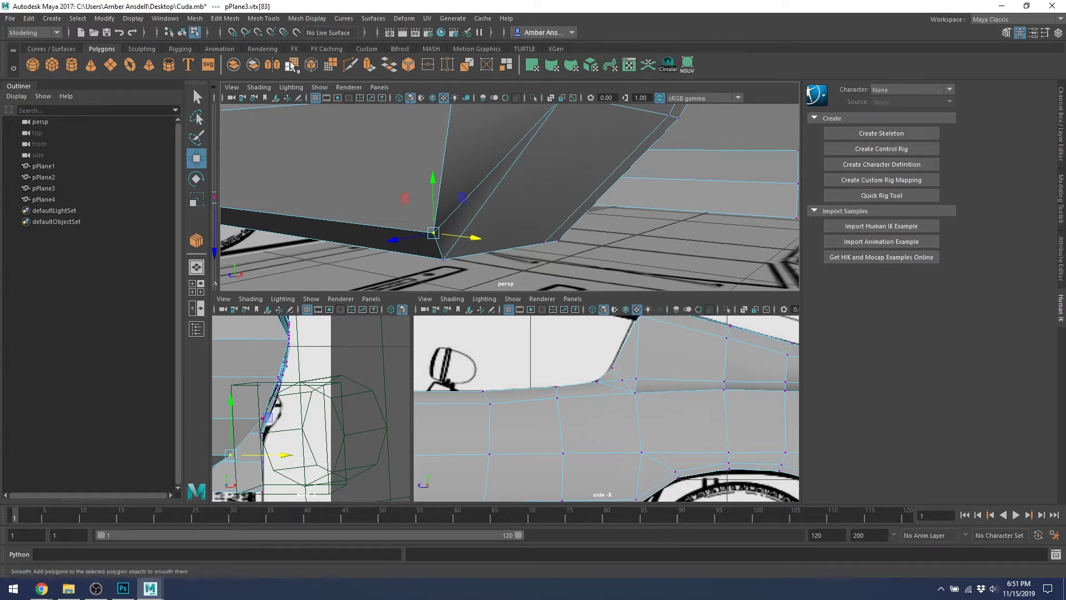
Use Multi-Cut to add an edge from vertex 83 across the lower front corner to the wheel arch, and preview the smoothed body.
left_click(366, 67)
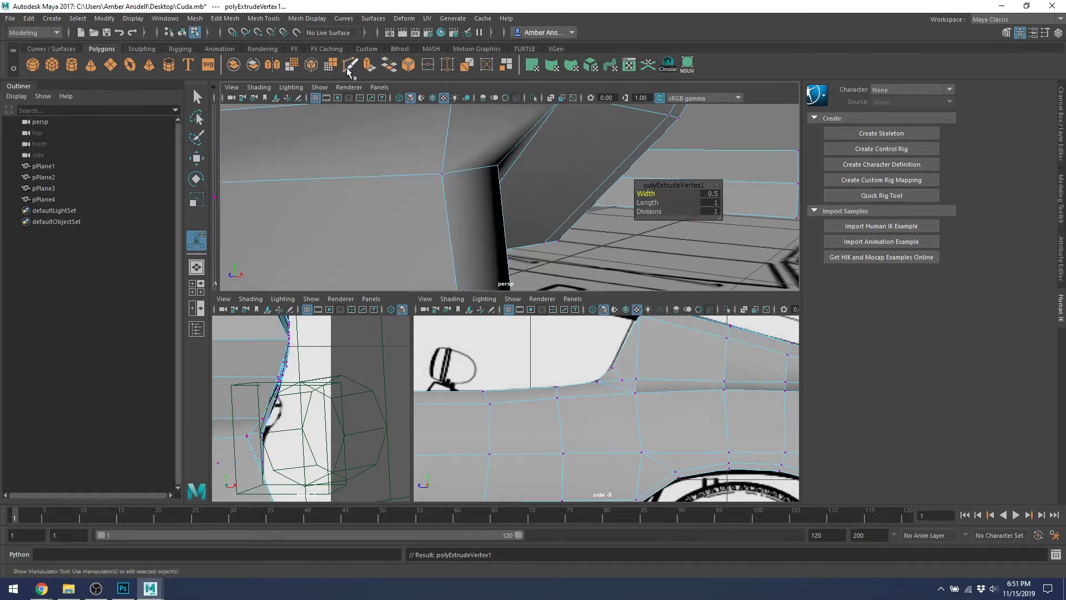
key("ctrl+z")
left_click(350, 66)
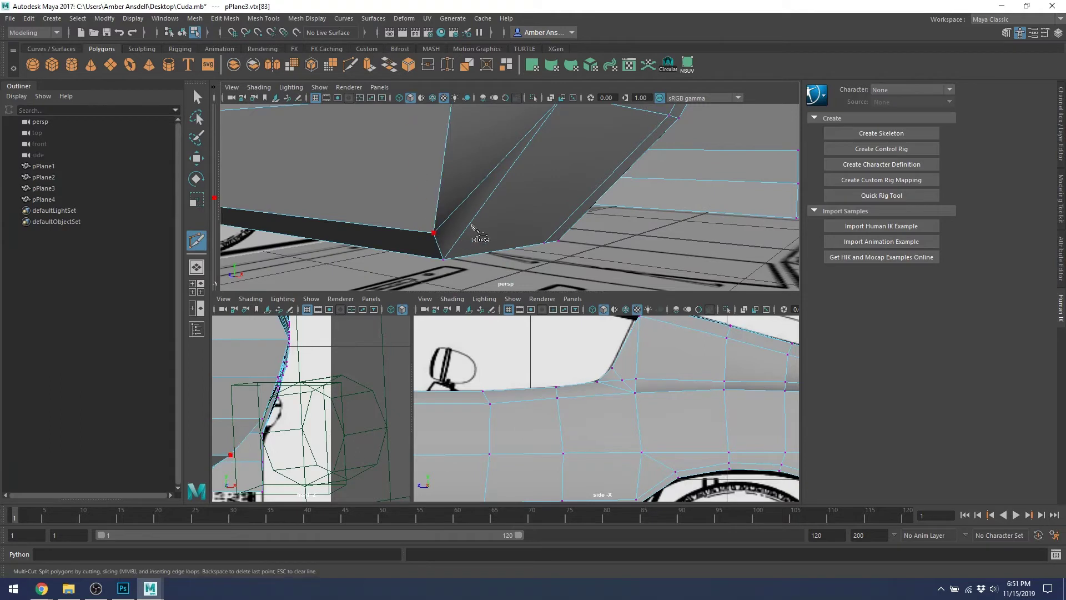
left_click(433, 232)
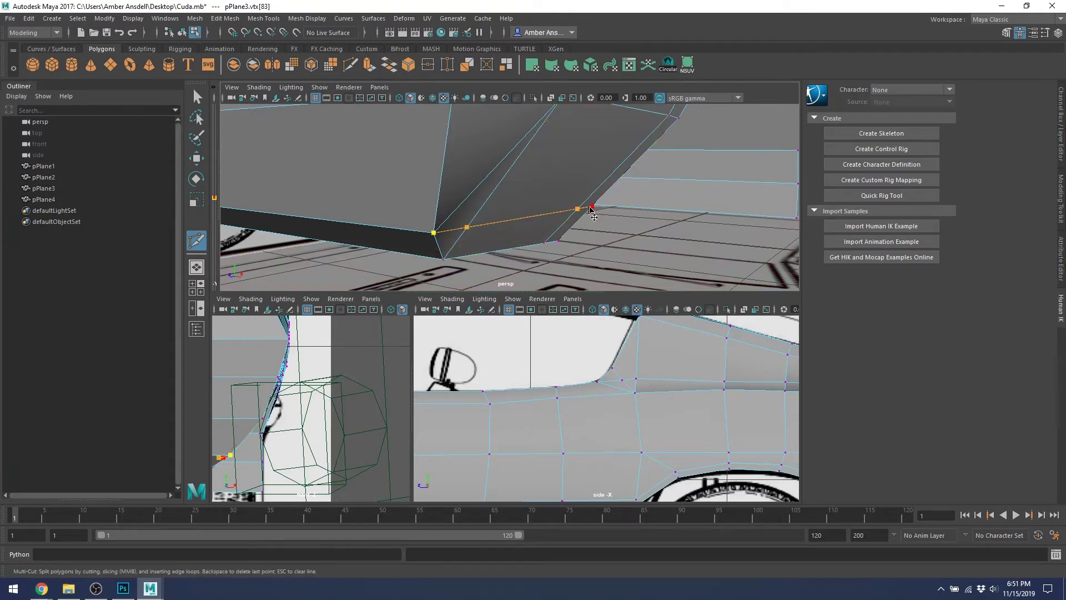
left_click(590, 208)
key("Return")
key("2")
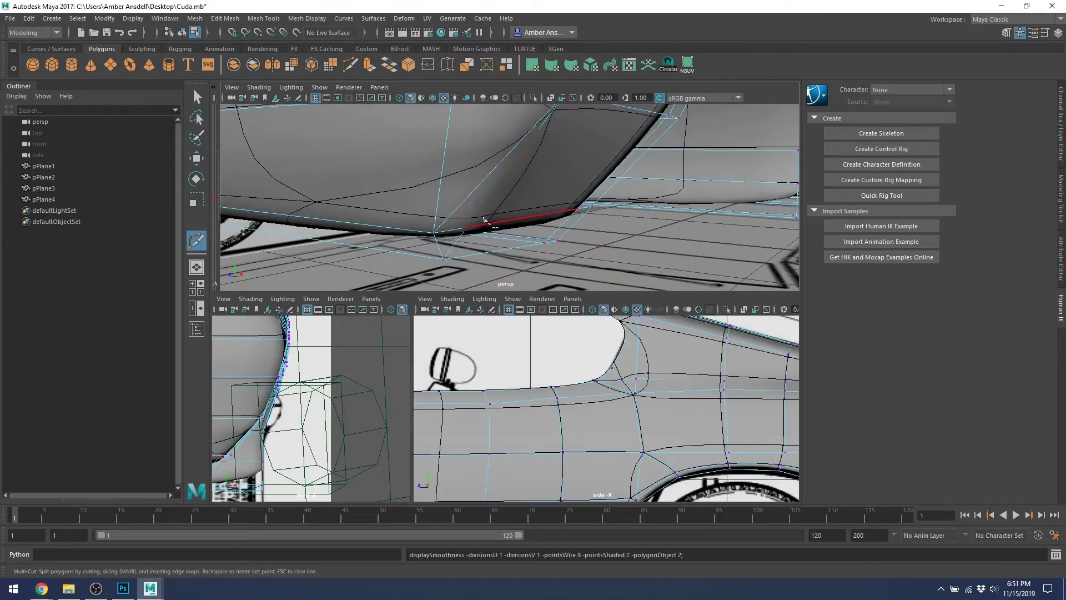
key("1")
Select the three new cut vertices 291 to 293 on the lower front corner and move them outward along X.
key("w")
left_click(470, 227)
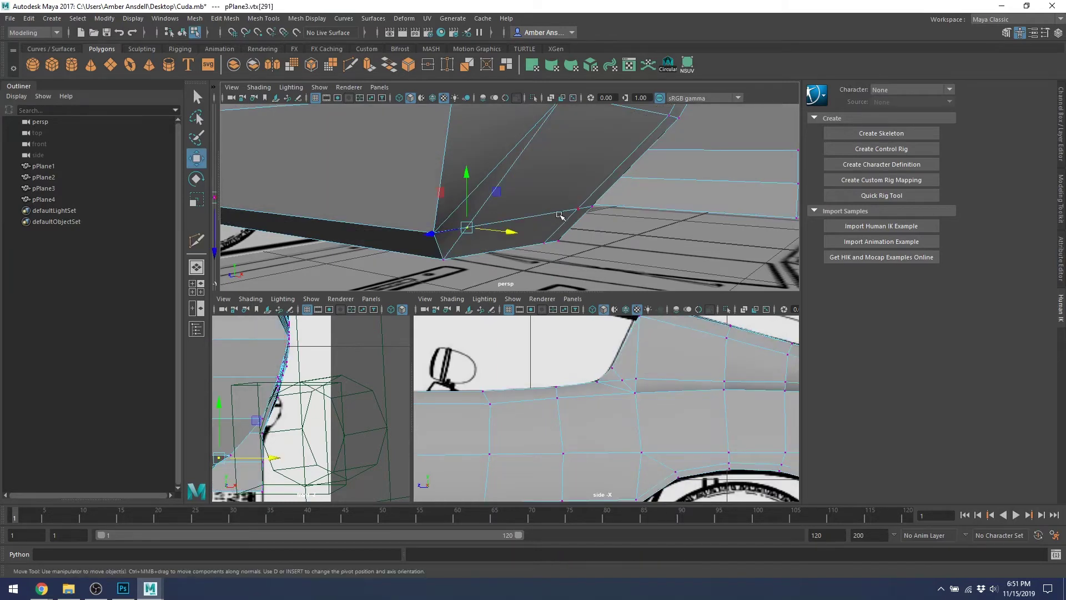
left_click(578, 209, "shift")
left_click(592, 207, "shift")
left_click_drag(582, 219, 428, 188)
scroll(592, 216, "down", 5)
scroll(584, 203, "up", 3)
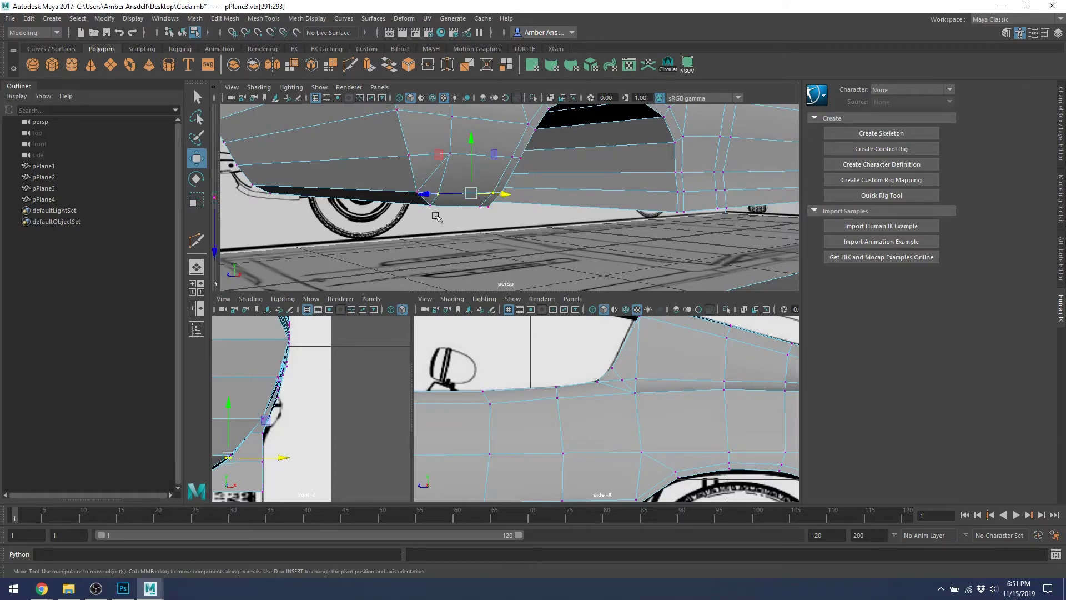
Select the lower row of side vertices 135 to 142 between the wheel arches and move them inward along X in see-through display.
left_click_drag(613, 187, 579, 201, "alt")
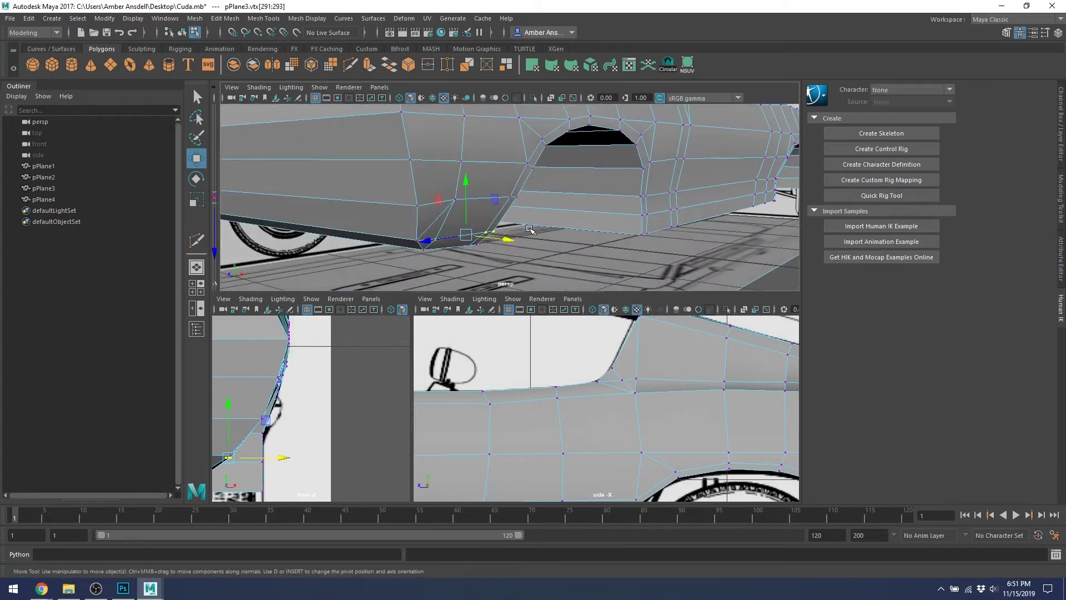
left_click_drag(531, 229, 544, 230, "alt")
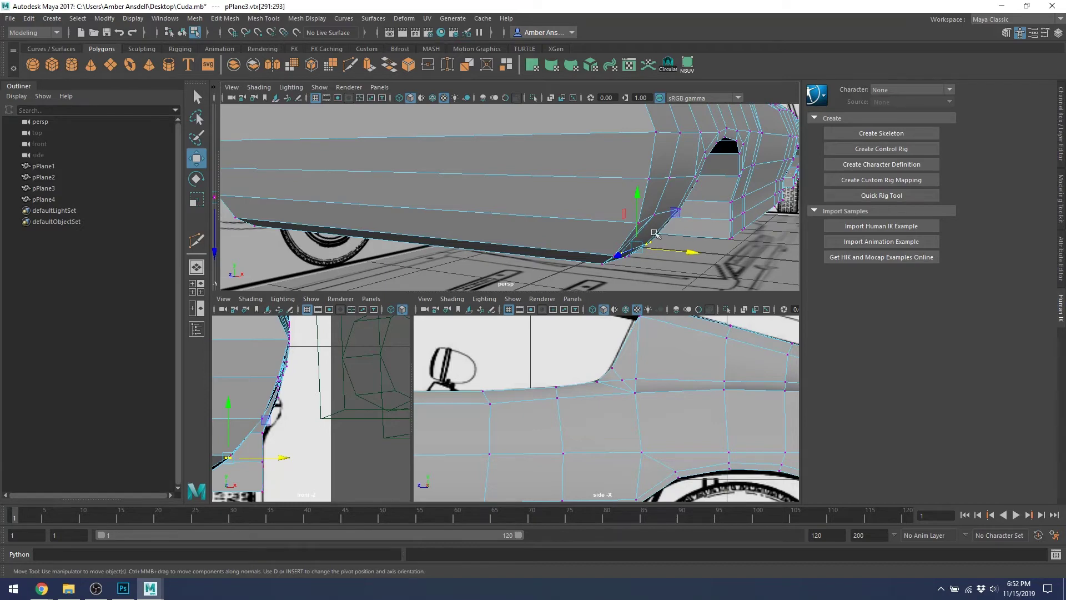
left_click_drag(693, 243, 454, 209, "alt")
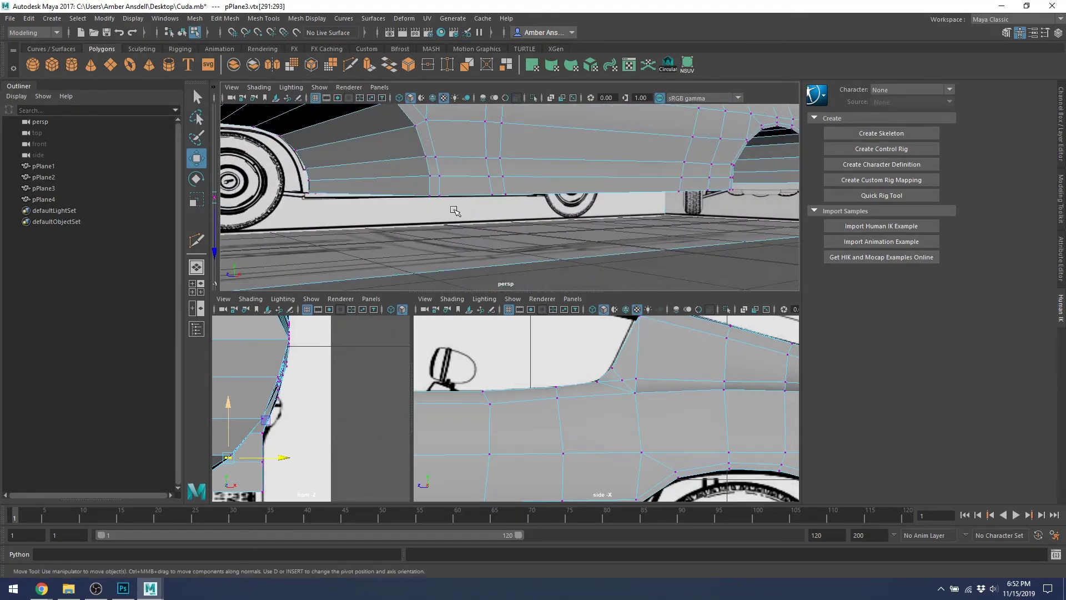
left_click(440, 172)
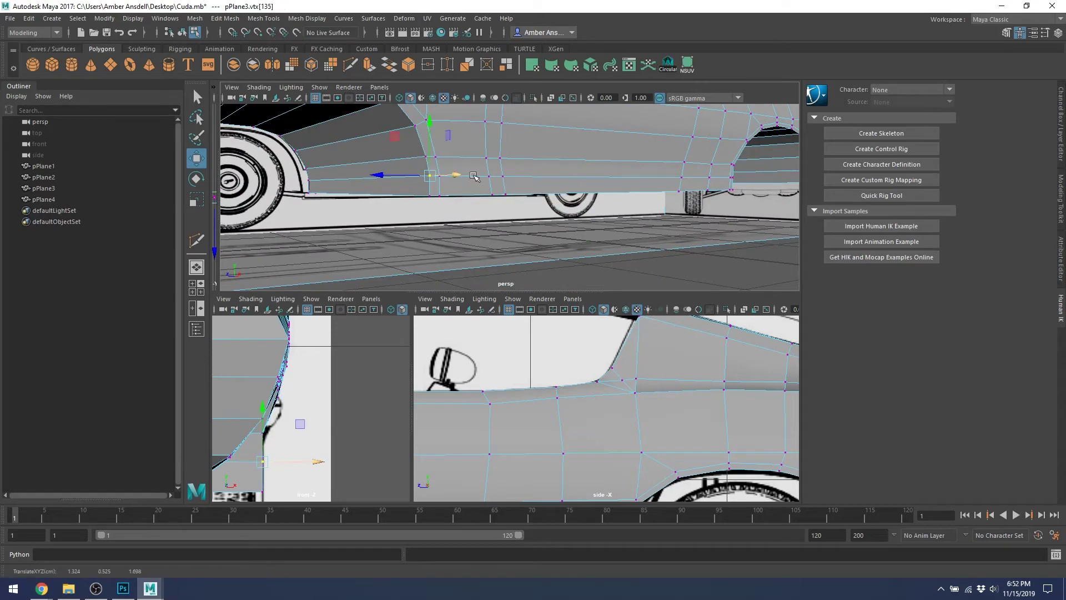
left_click_drag(475, 176, 514, 176)
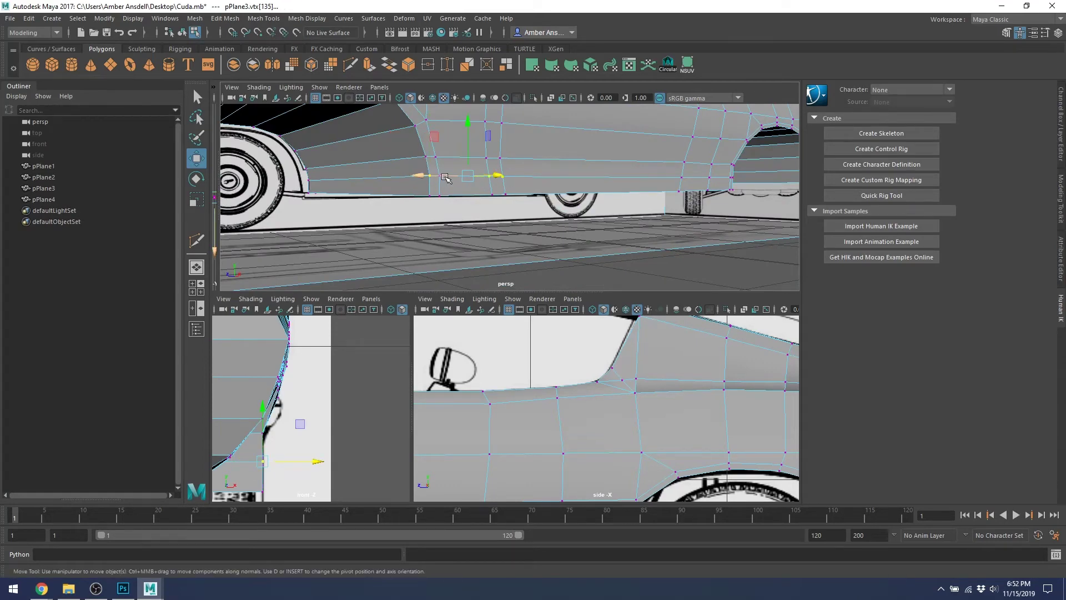
left_click(682, 179, "shift")
left_click(711, 178, "shift")
left_click(730, 179, "shift")
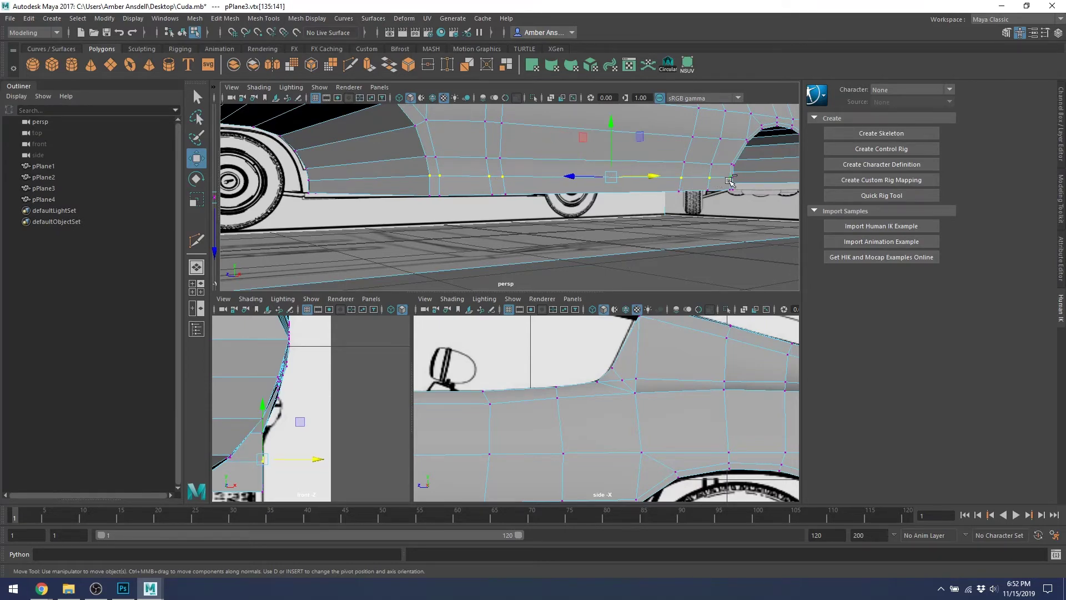
left_click(733, 178, "shift")
left_click_drag(641, 214, 666, 217, "alt")
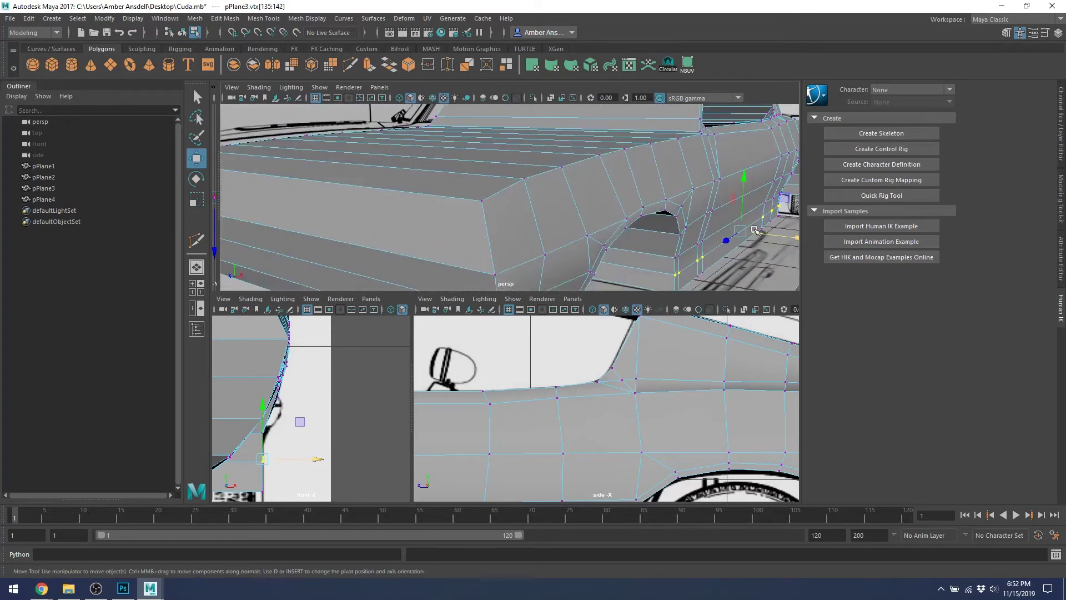
key("alt+x")
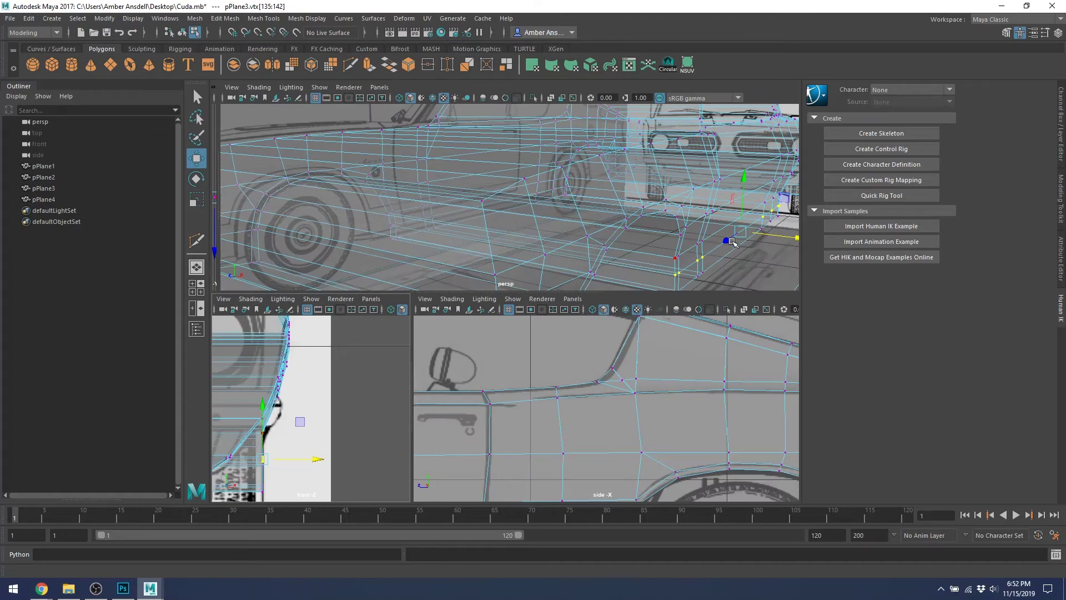
left_click_drag(792, 241, 603, 196)
Select the bottom-edge vertices below that row and move them inward in the front view to continue the curved underside profile.
left_click(603, 221)
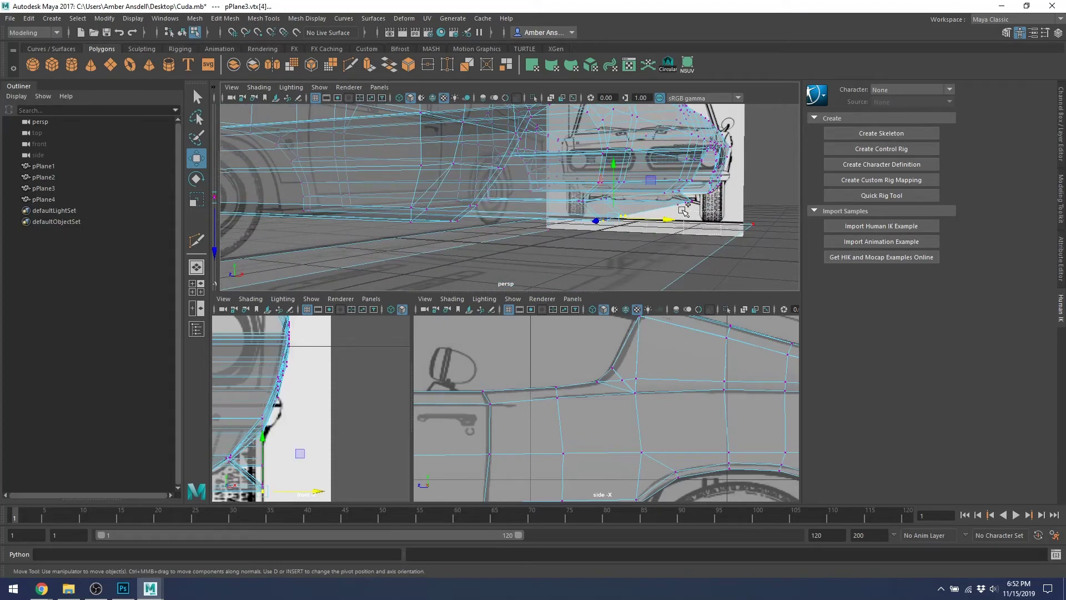
mouse_move(674, 202)
left_mouse_down("shift")
mouse_move(703, 210)
mouse_move(677, 208)
left_mouse_up("shift")
middle_click_drag(309, 406, 424, 365, "alt")
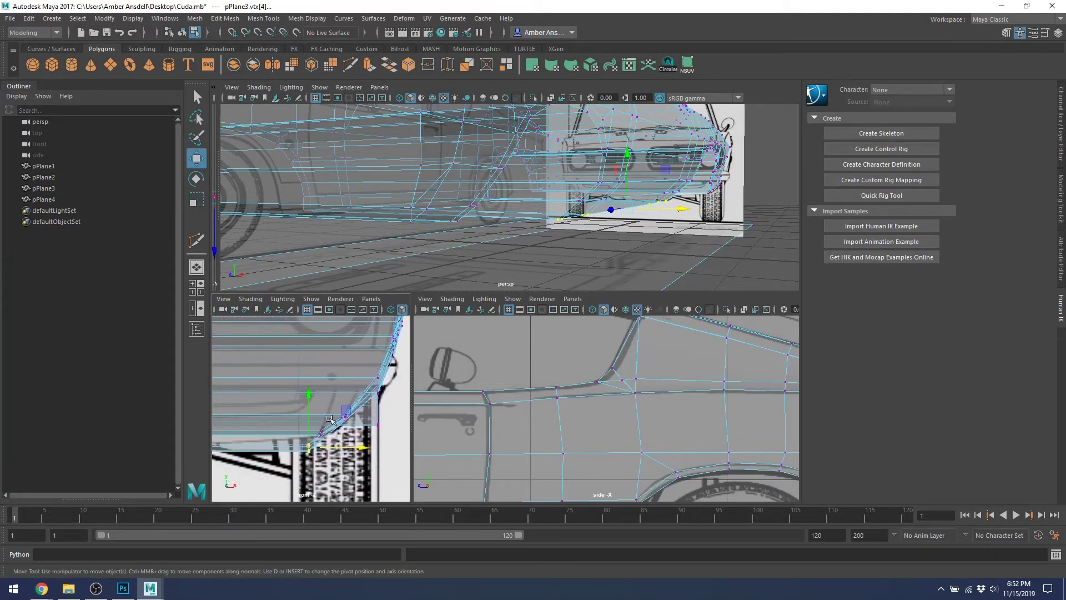
middle_click_drag(332, 425, 322, 407)
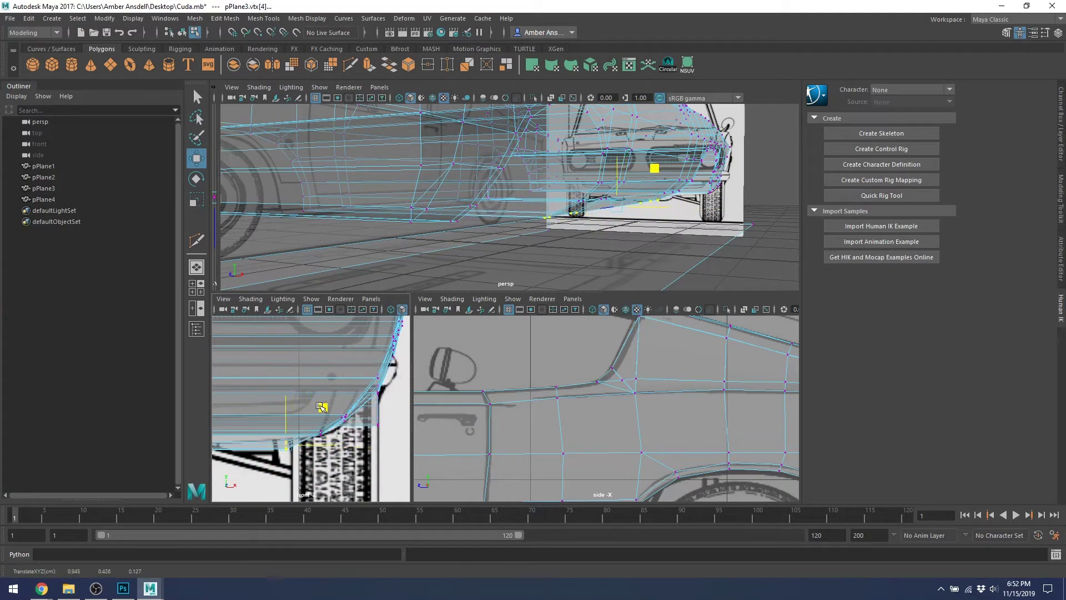
Switch to Chrome and examine the lower body side in the 1970 Plymouth Barracuda photo from restoreamusclecar.com.
left_click_drag(570, 275, 678, 260, "alt")
key("alt+Tab")
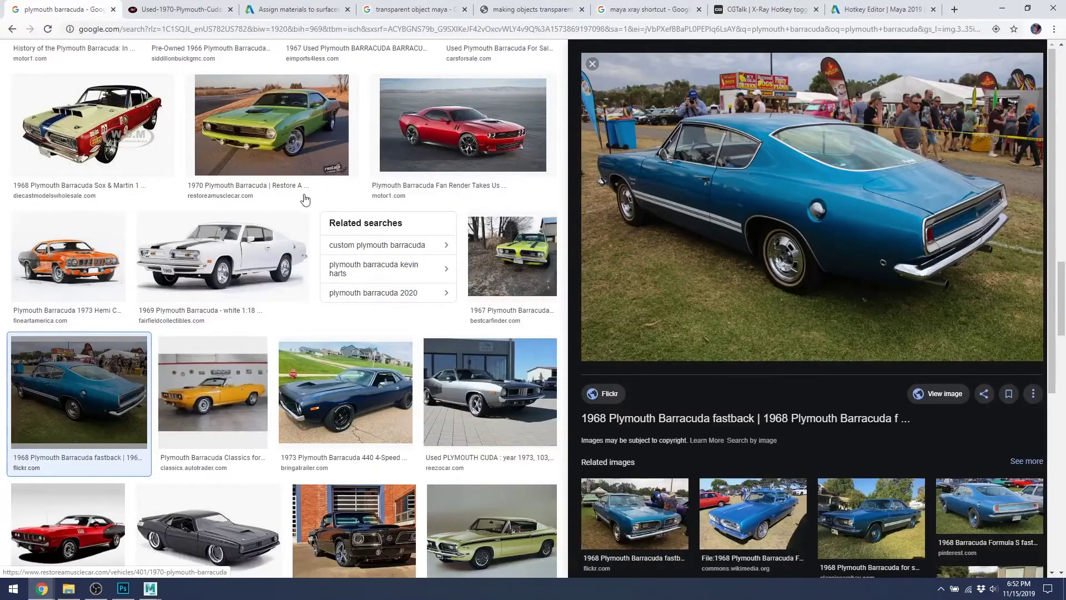
left_click(371, 146)
left_click(338, 139)
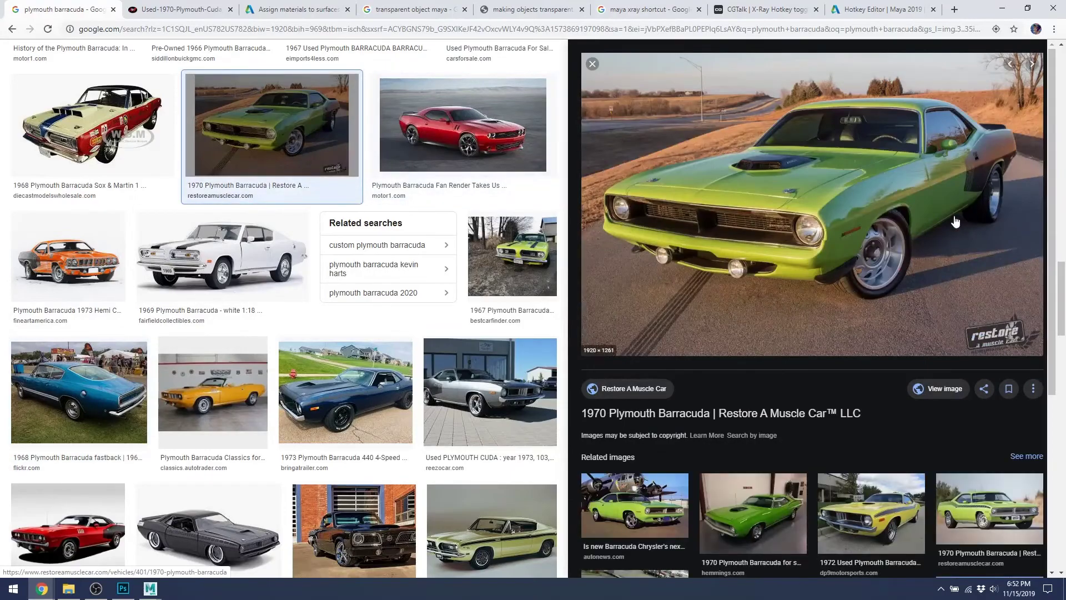
left_click(1001, 7)
Select vertices 41 and 42 with their neighbours on the lower side behind the rear wheel arch and move them inward along X.
left_click_drag(664, 278, 686, 267, "alt")
left_click_drag(715, 186, 680, 176)
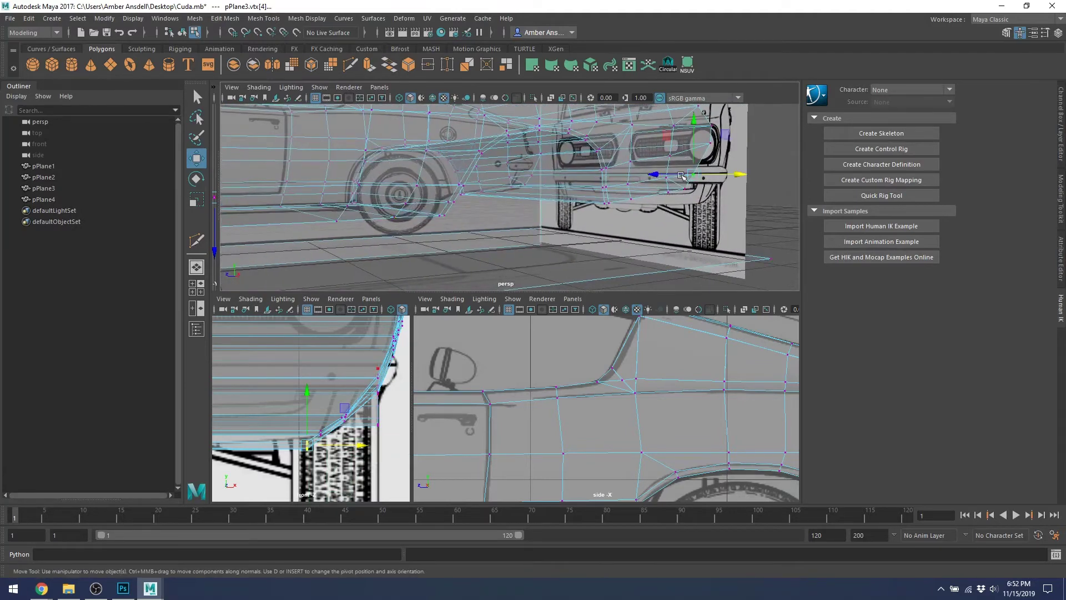
left_click(667, 178, "shift")
left_click(603, 187, "shift")
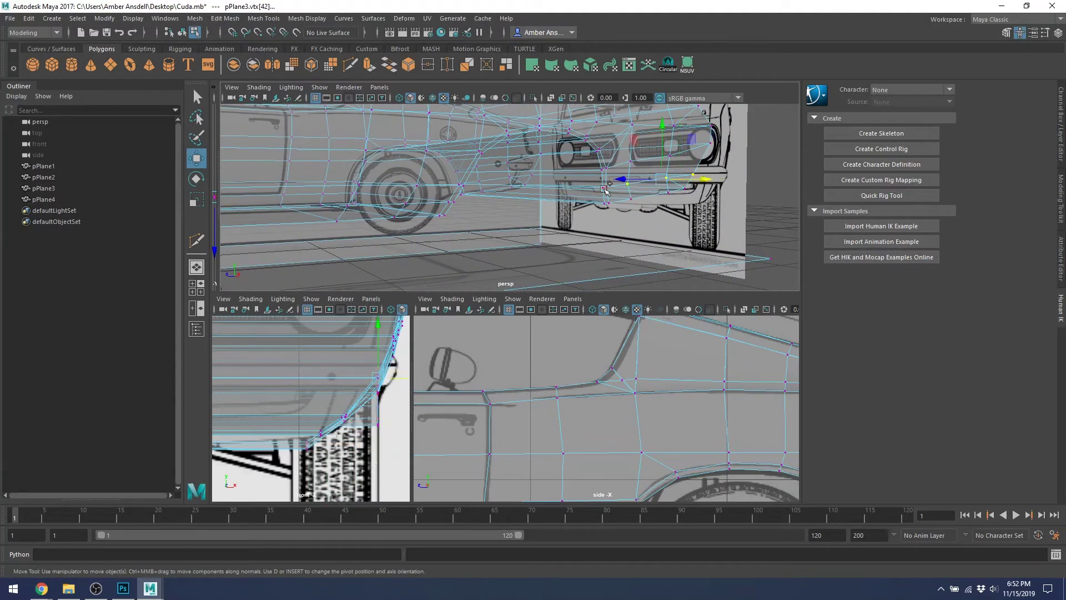
left_click_drag(633, 199, 639, 186, "alt")
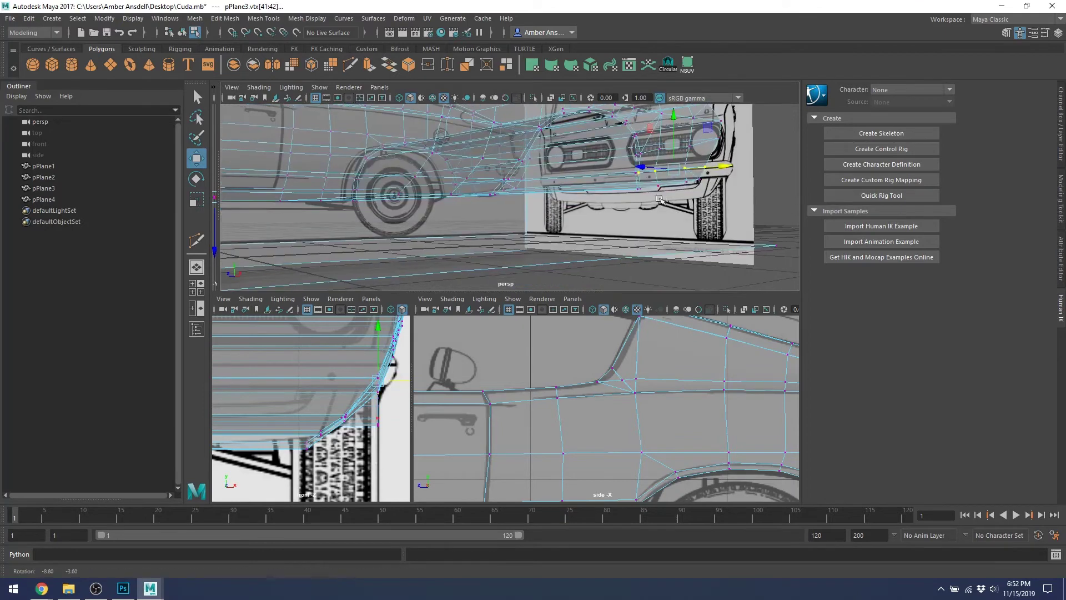
left_click(638, 185)
left_click(391, 369, "shift")
left_click_drag(403, 380, 394, 383)
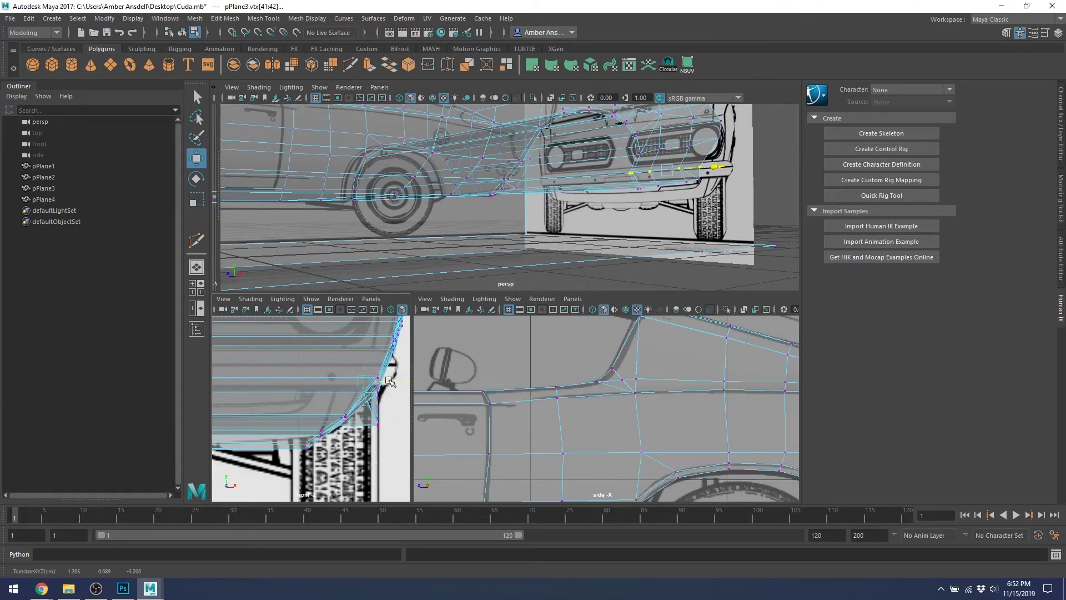
Select vertex 60 on the lower rear body side and move it along X.
left_click_drag(650, 222, 591, 207, "alt")
left_click(560, 204)
left_click(562, 206)
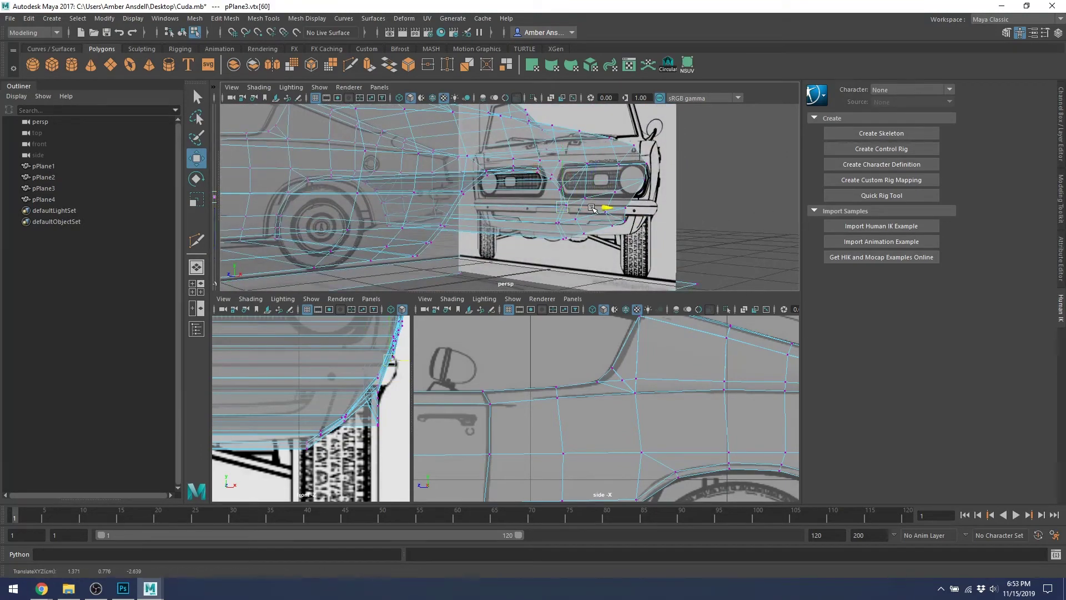
scroll(585, 207, "up", 3)
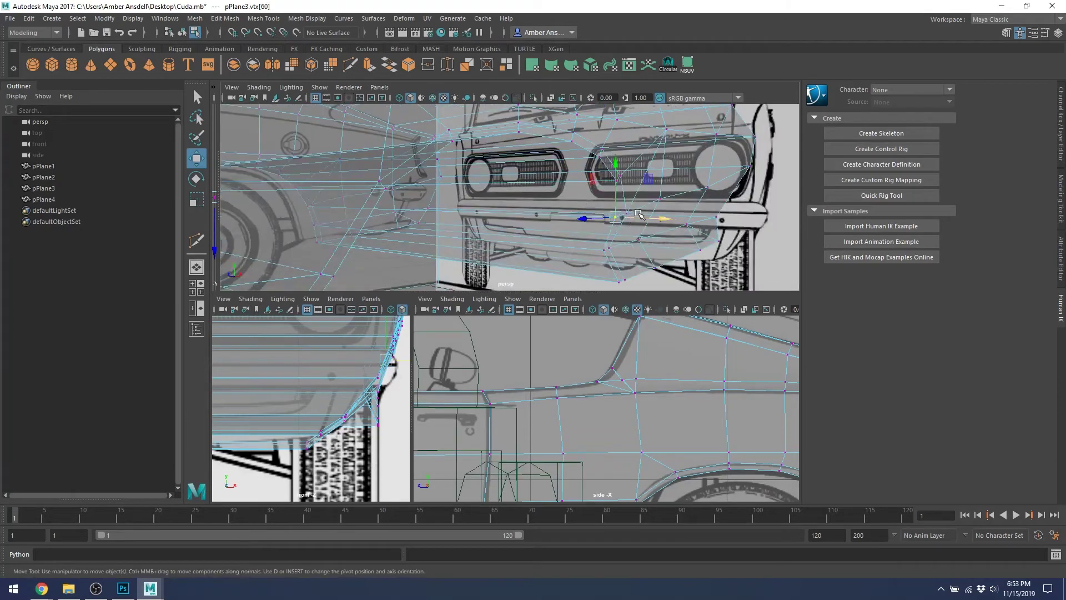
left_click_drag(638, 215, 652, 223)
Select the lower vertex row starting at vertex 11 behind the rear wheel arch and move it inward along X, redoing the first attempt.
left_click_drag(695, 263, 645, 217, "alt")
left_click_drag(580, 208, 580, 209)
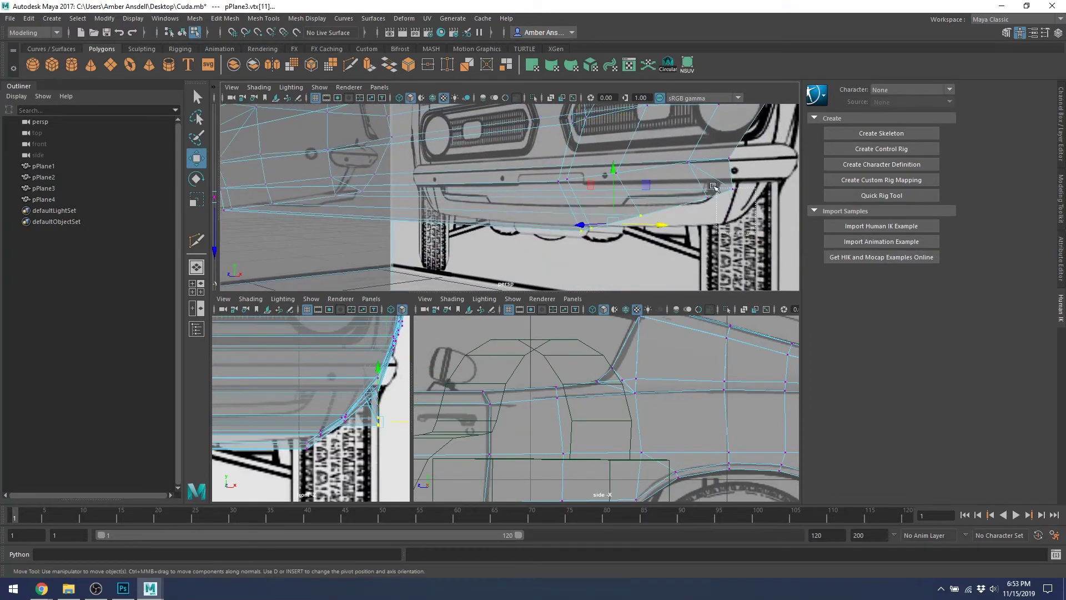
mouse_move(713, 186)
left_mouse_down()
mouse_move(704, 209)
mouse_move(676, 207)
mouse_move(706, 181)
left_mouse_up()
mouse_move(671, 218)
left_mouse_down()
mouse_move(685, 185)
mouse_move(669, 212)
left_mouse_up()
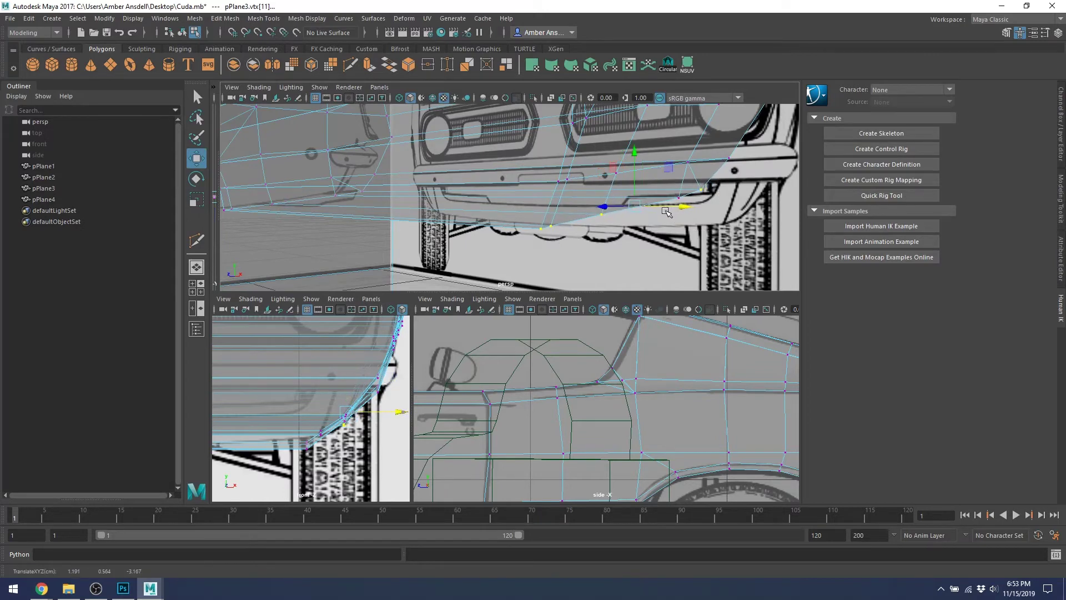
key("ctrl+z")
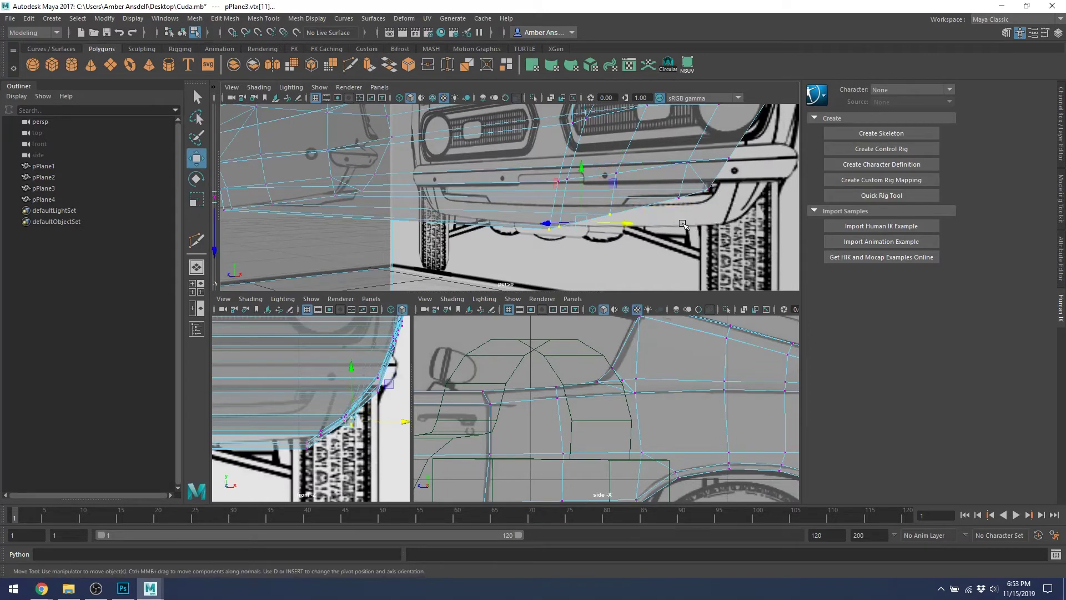
left_click_drag(625, 227, 613, 228)
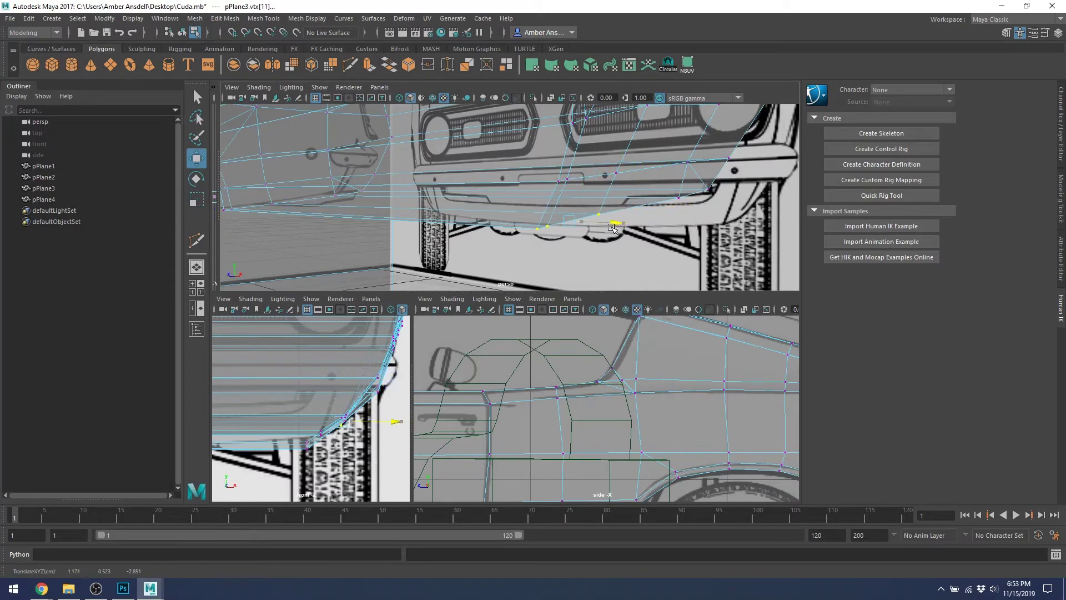
Select the vertices around vertex 70 at the lower rear corner of the body.
left_click(555, 245)
left_click_drag(538, 214, 537, 214)
left_click_drag(537, 214, 579, 224, "alt")
scroll(601, 192, "up", 4)
left_click(639, 212)
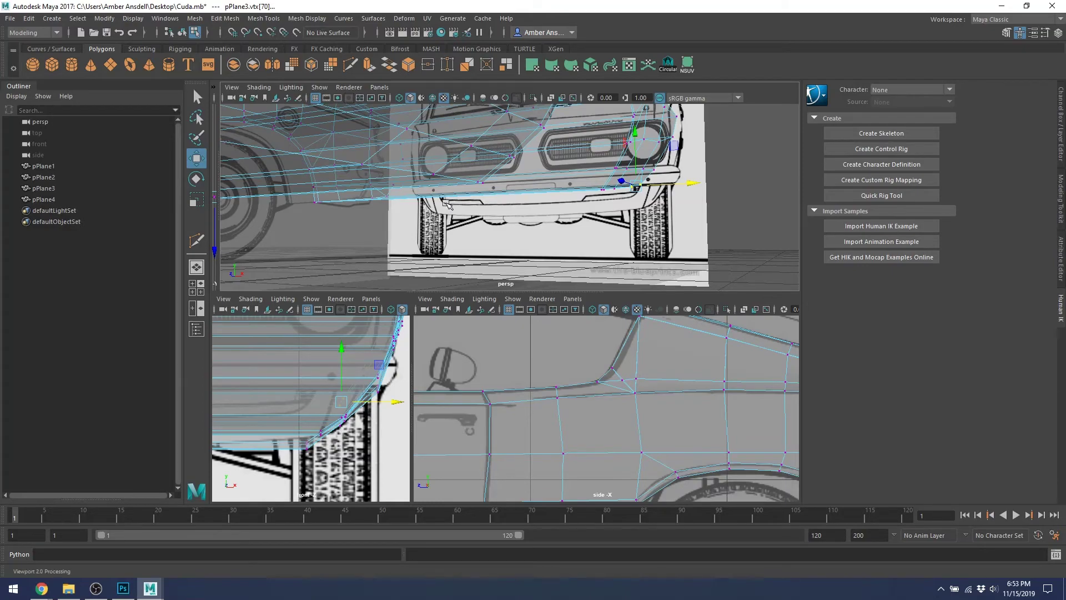
Switch to Chrome and examine the rear quarter and lower rear edge in the 1968 Plymouth Barracuda fastback photo.
key("alt+Tab")
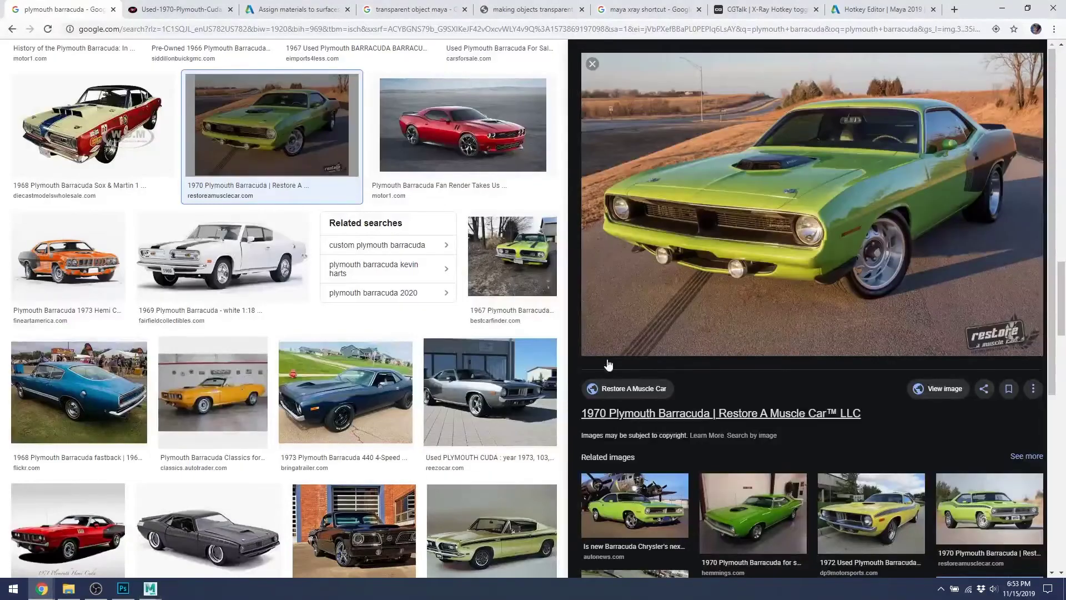
scroll(319, 329, "down", 1)
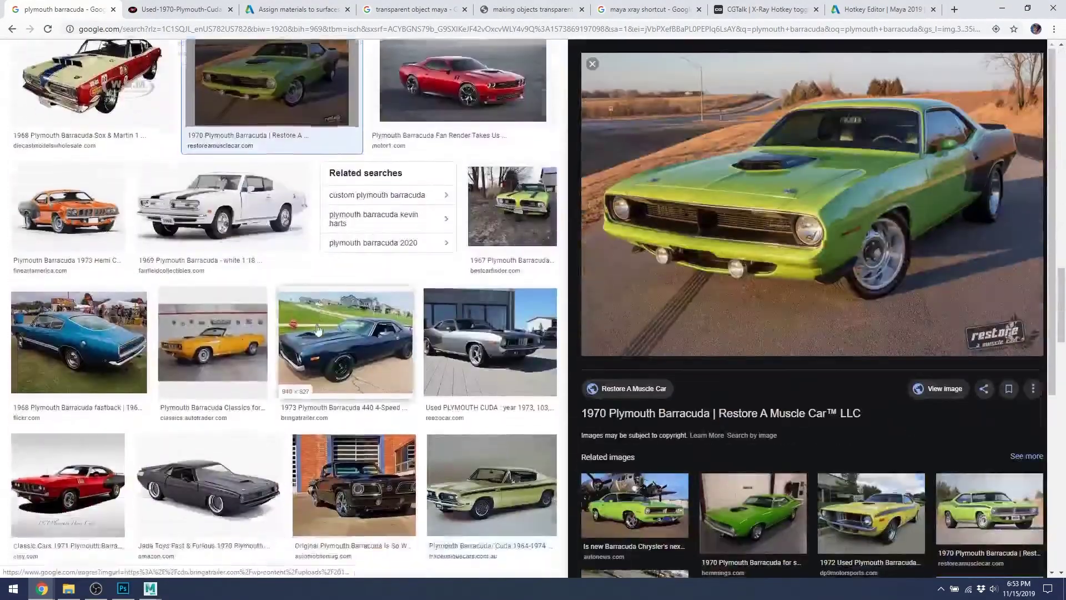
scroll(318, 328, "up", 2)
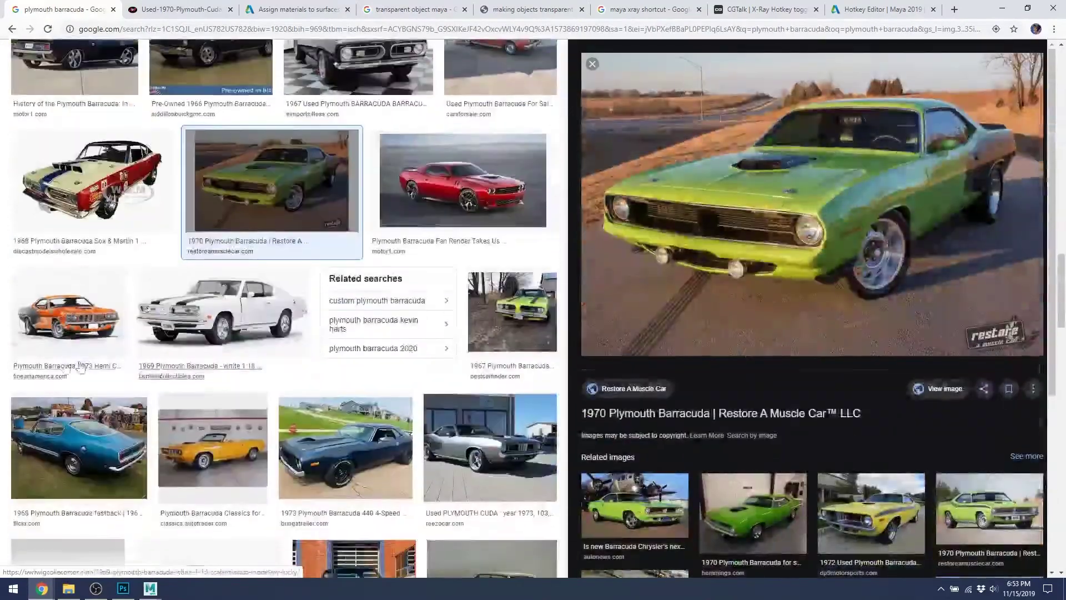
left_click(39, 452)
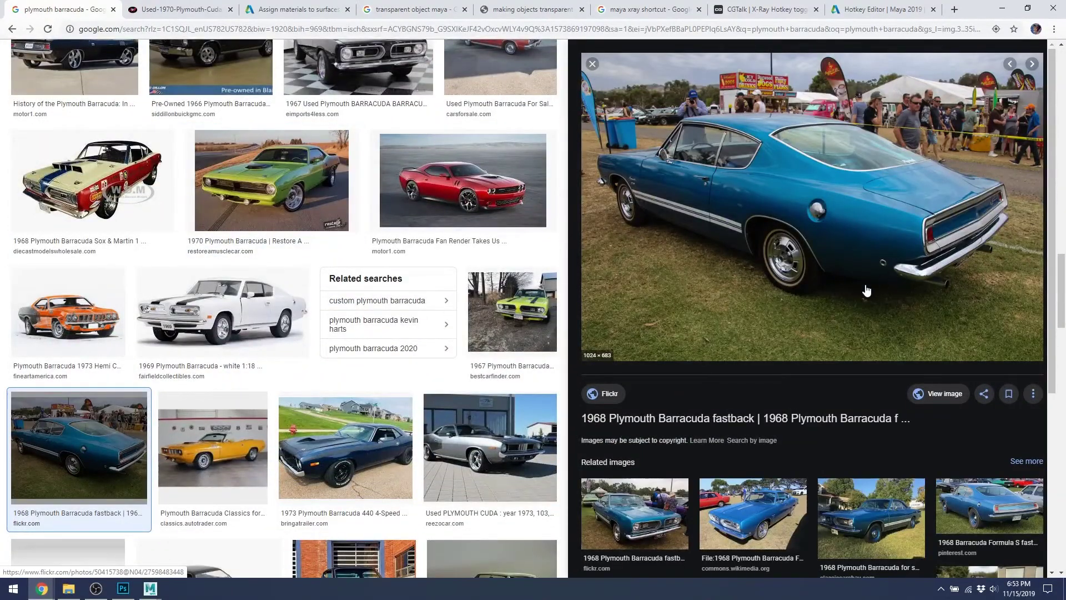
key("alt+Tab")
Reposition the selected lower rear corner vertices along the car's length and adjust the neighbouring vertices on the bottom edge.
left_click_drag(600, 208, 606, 235, "alt")
scroll(513, 255, "up", 3)
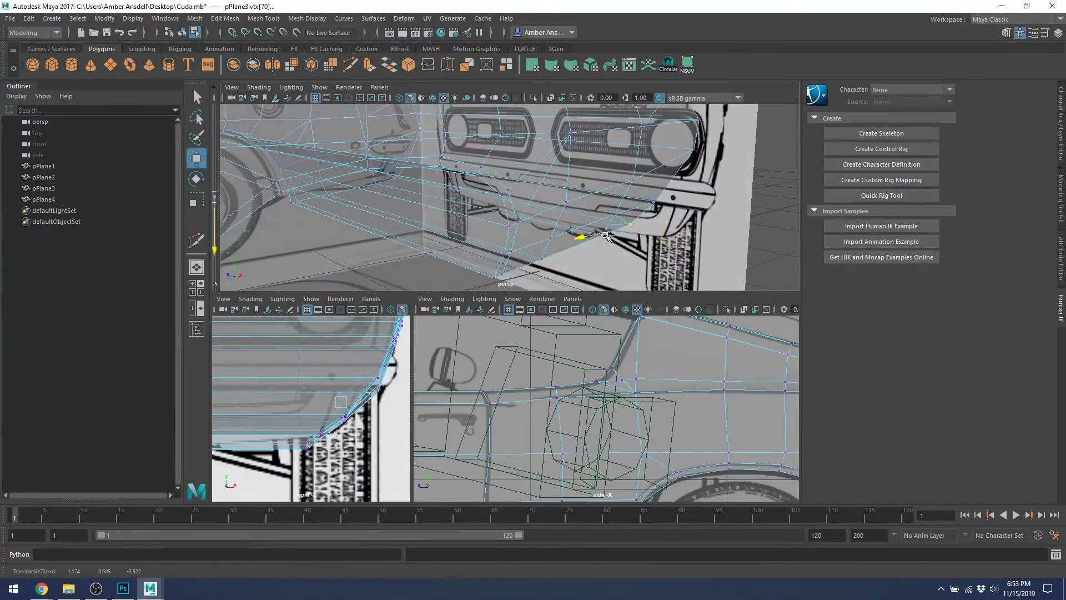
left_click(655, 202)
left_click_drag(697, 210, 401, 216)
left_click(616, 221)
Inspect the rear quarter's shape in unsmoothed opaque display, picking vertices 2 and 68 behind the rear wheel arch.
middle_click_drag(401, 217, 661, 245, "alt")
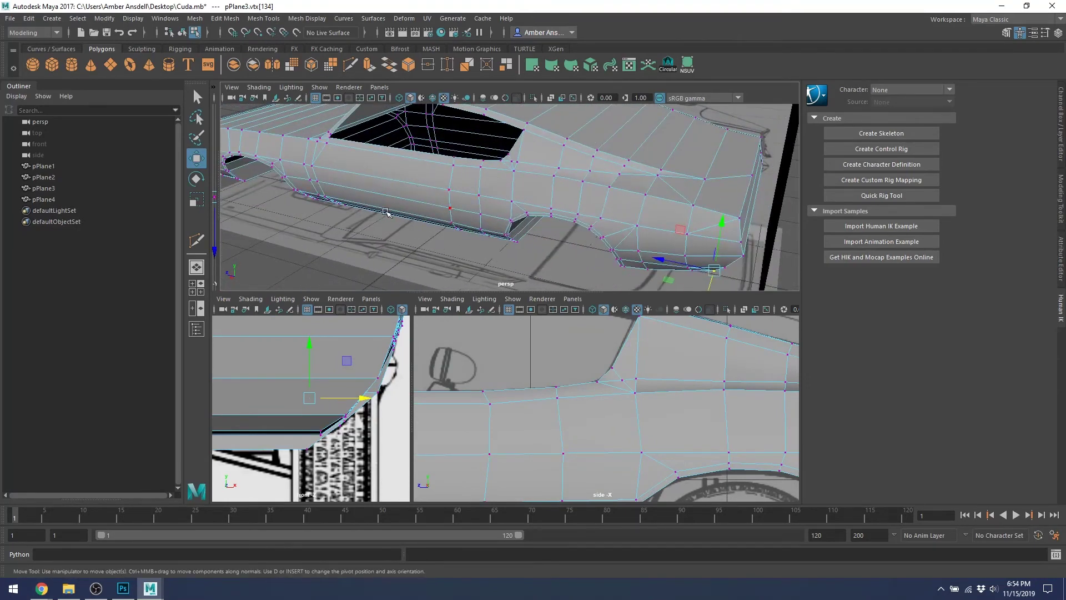
left_click_drag(496, 194, 644, 191, "alt")
key("1")
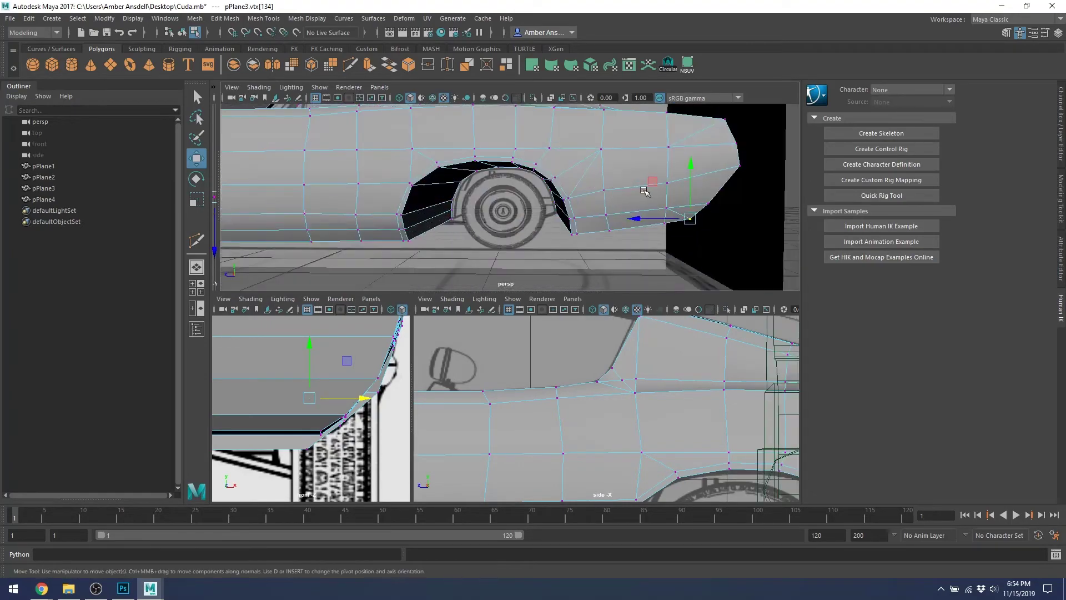
left_click(739, 169)
left_click_drag(699, 127, 774, 174, "alt")
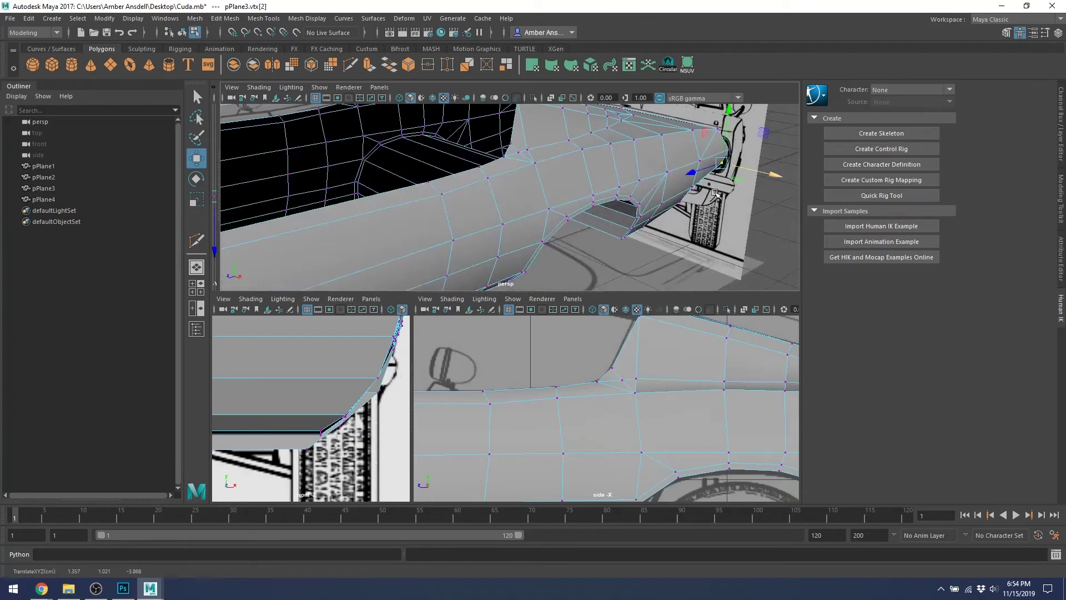
left_click_drag(715, 193, 623, 184, "alt")
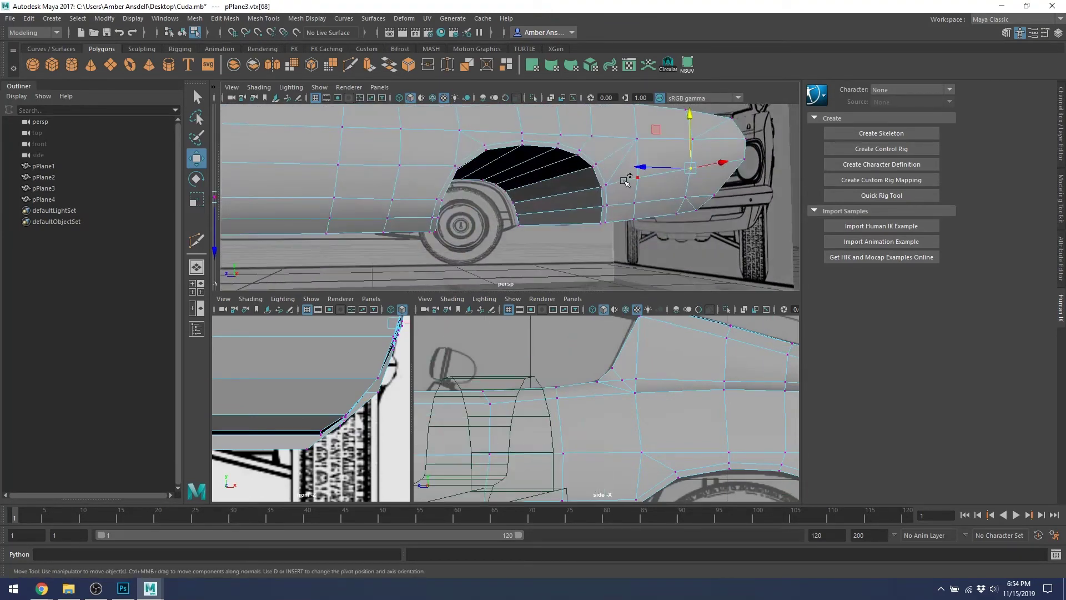
Switch to edge selection and delete the unwanted edge on the body side just behind the rear wheel arch.
key("F10")
left_click(654, 178)
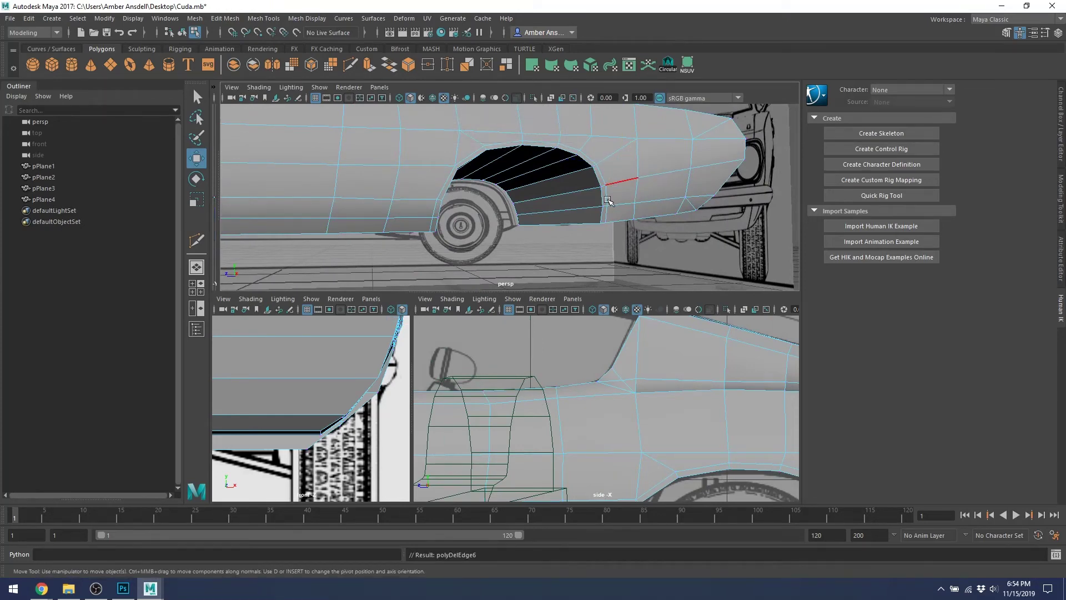
mouse_move(568, 192)
left_mouse_down("alt")
mouse_move(522, 206)
mouse_move(574, 190)
left_mouse_up("alt")
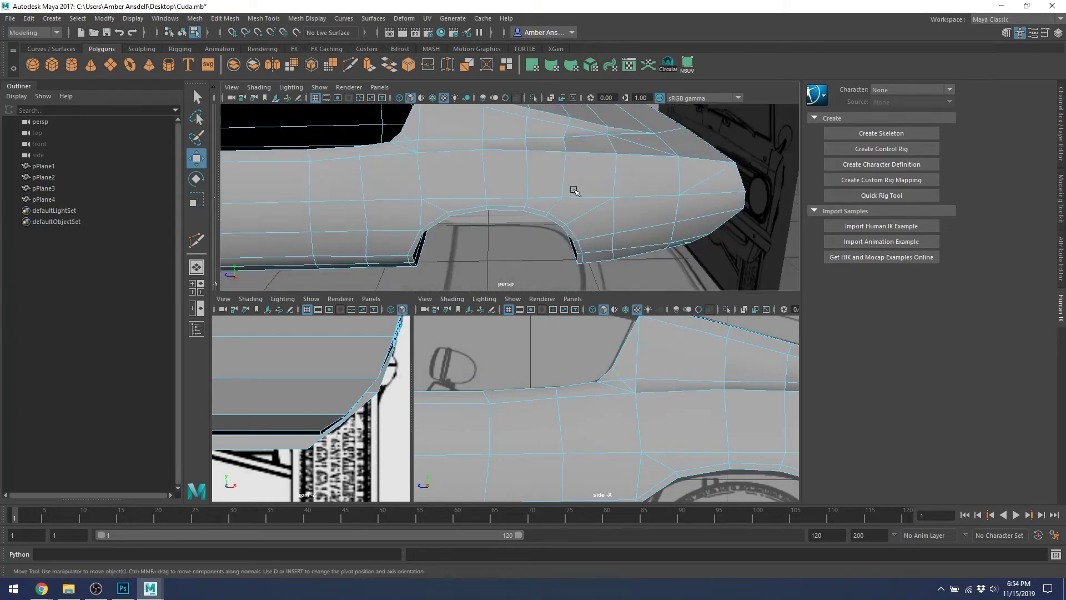
Delete two more unwanted edges on the lower rear quarter between the rear wheel arch and the tail.
left_click(697, 185)
key("Delete")
left_click_drag(649, 186, 650, 163, "alt")
left_click(683, 208)
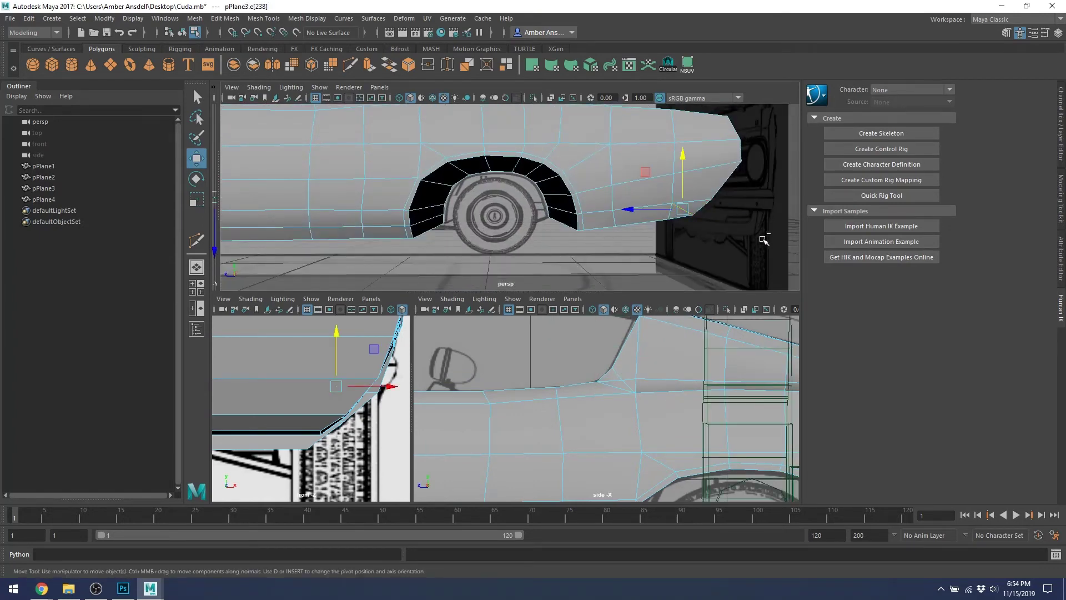
key("Delete")
Select and delete the unwanted edge on the lower front fender ahead of the front wheel arch.
right_click_drag(643, 195, 604, 197, "alt")
left_click_drag(546, 201, 686, 214, "alt")
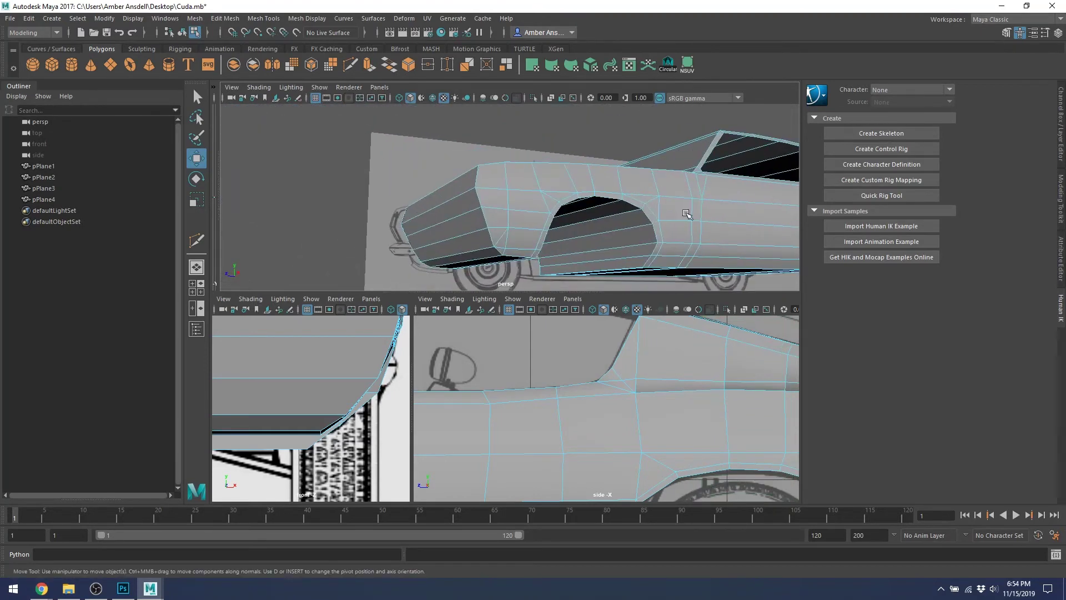
left_click_drag(550, 213, 460, 271, "alt")
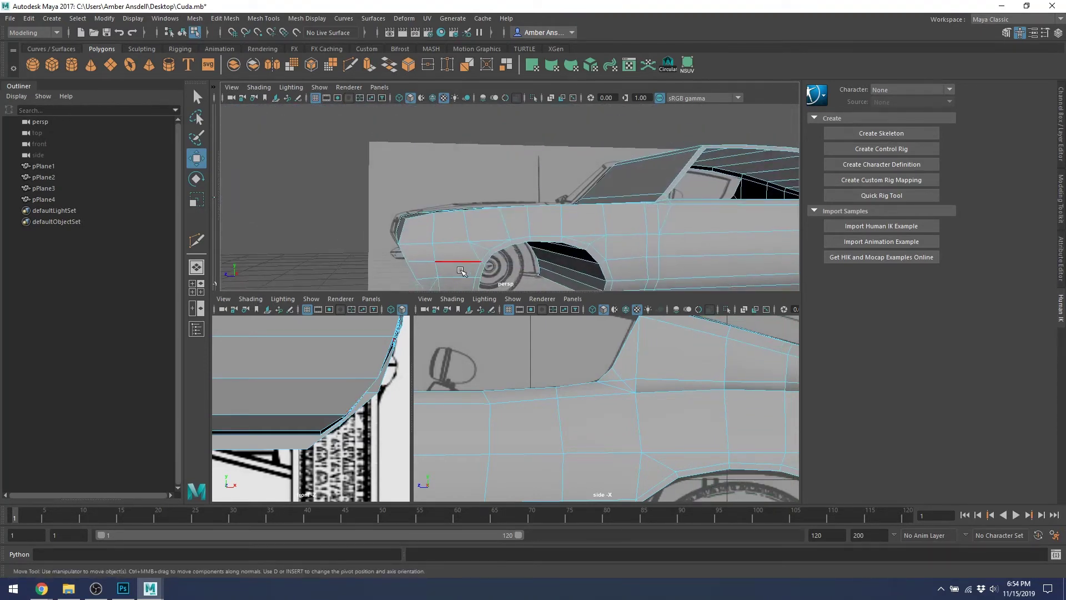
left_click(433, 284)
middle_click_drag(475, 212, 497, 165, "alt")
left_click(392, 221)
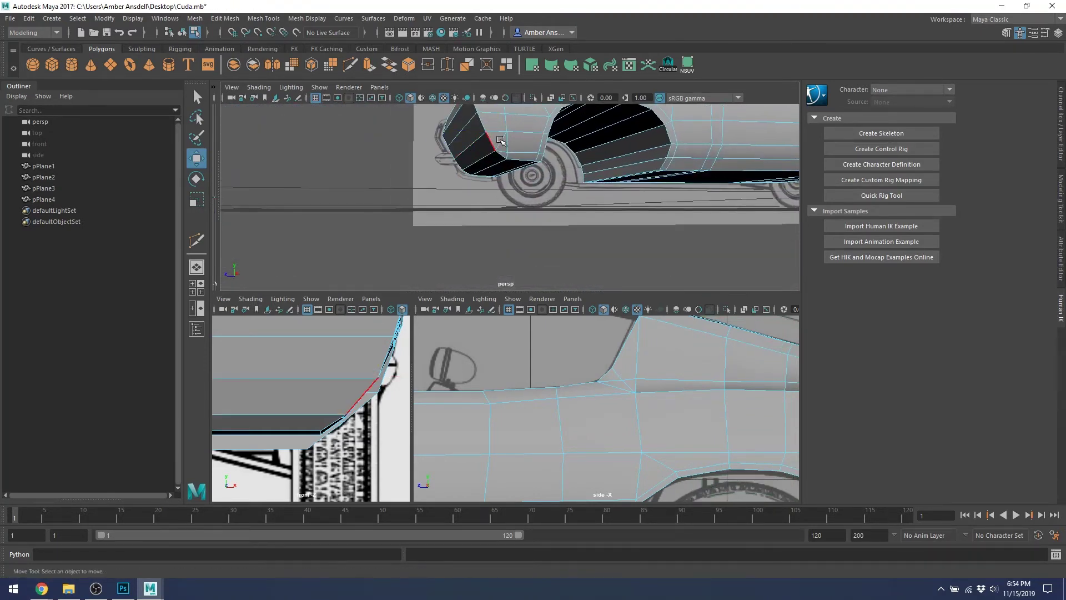
left_click(500, 139)
key("Delete")
Examine the hood, front end, body side and side window opening of the cleaned-up body mesh.
middle_click_drag(625, 166, 495, 208, "alt")
left_click_drag(495, 208, 652, 210, "alt")
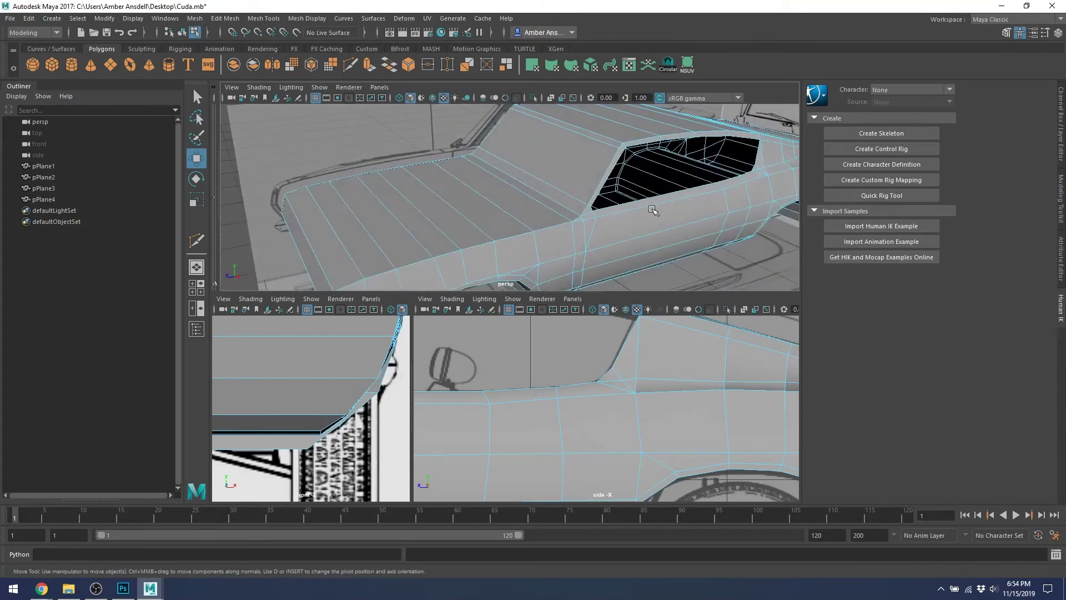
left_click_drag(583, 238, 604, 232, "alt")
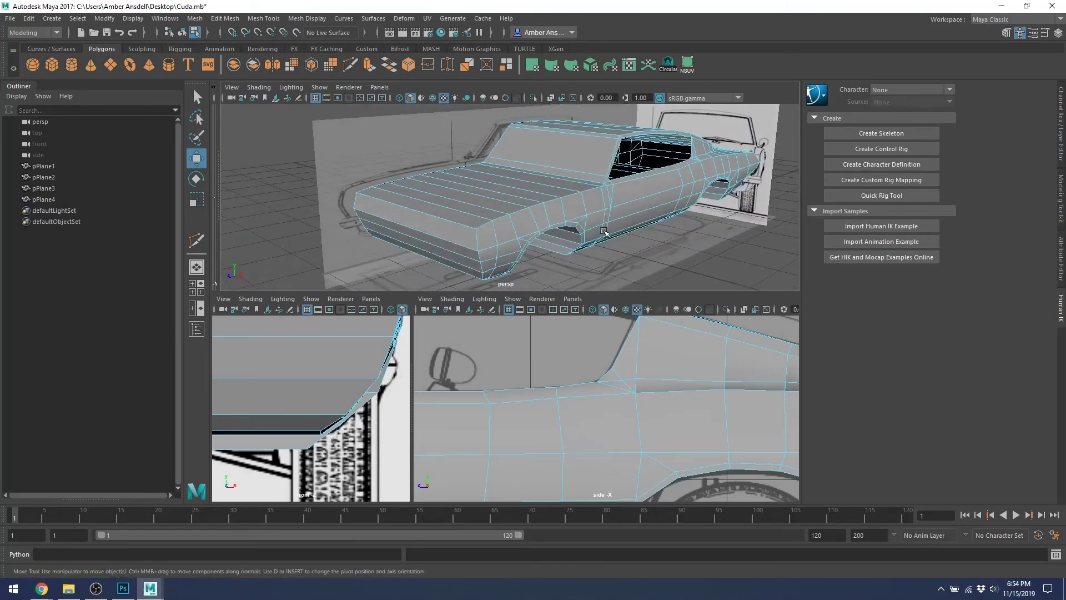
left_click_drag(614, 226, 583, 249, "alt")
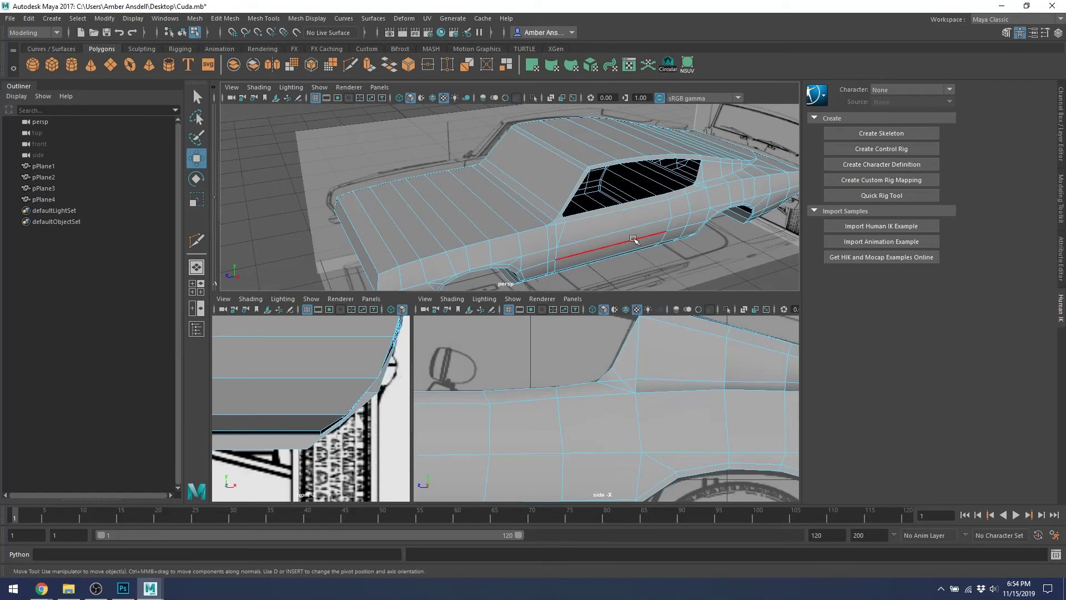
left_click_drag(666, 197, 636, 188, "alt")
scroll(678, 203, "up", 4)
middle_click_drag(737, 203, 498, 176, "alt")
left_click_drag(504, 179, 534, 181, "alt")
scroll(534, 182, "down", 5)
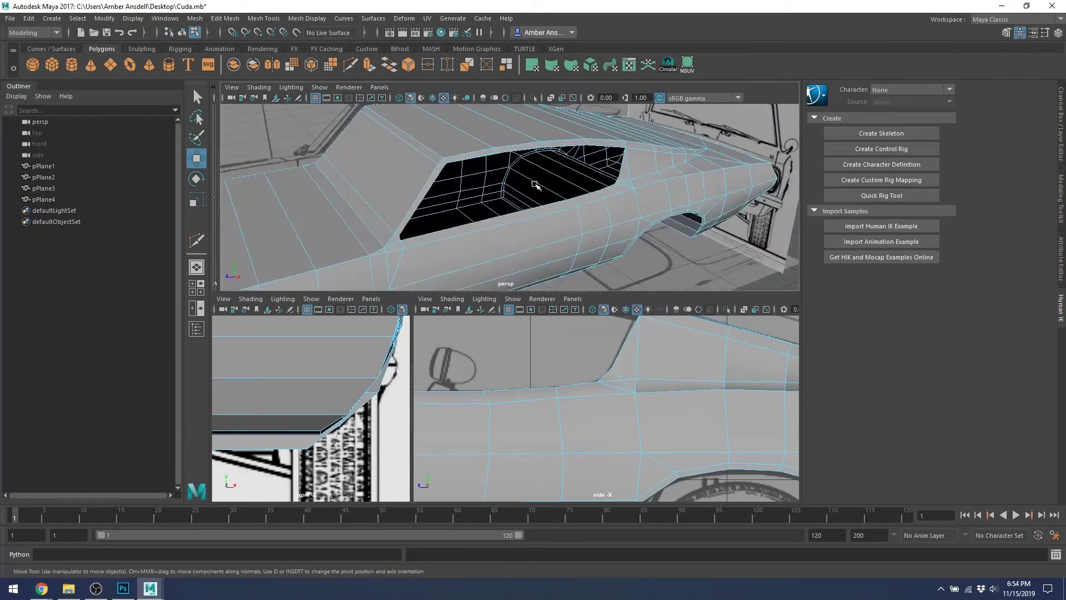
Target-weld the stray vertex behind the side window's lower rear corner to its neighbouring vertex.
scroll(534, 183, "up", 5)
key("F9")
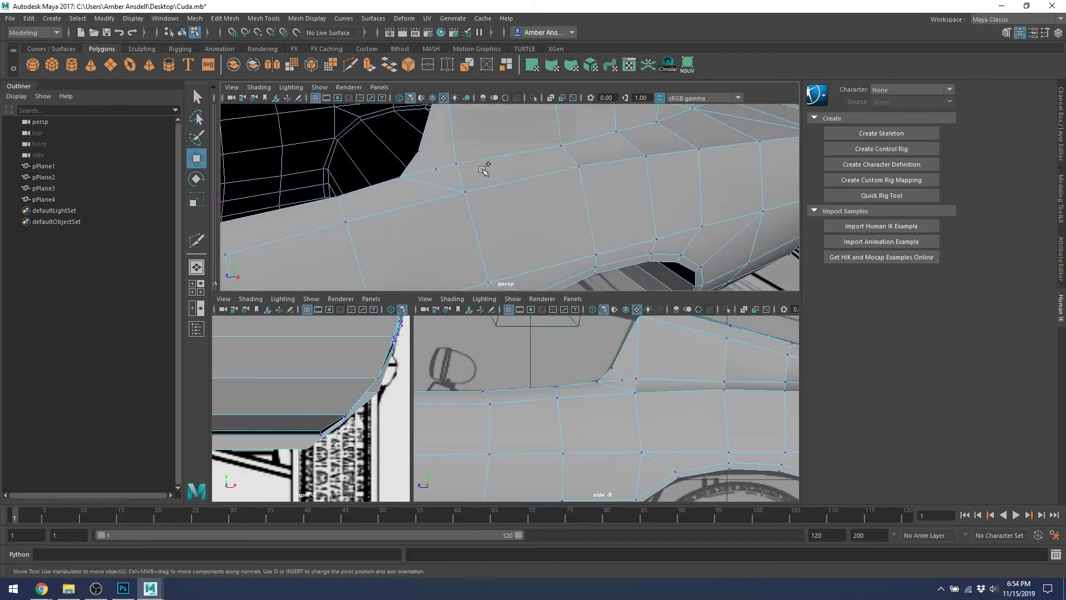
left_click(446, 165)
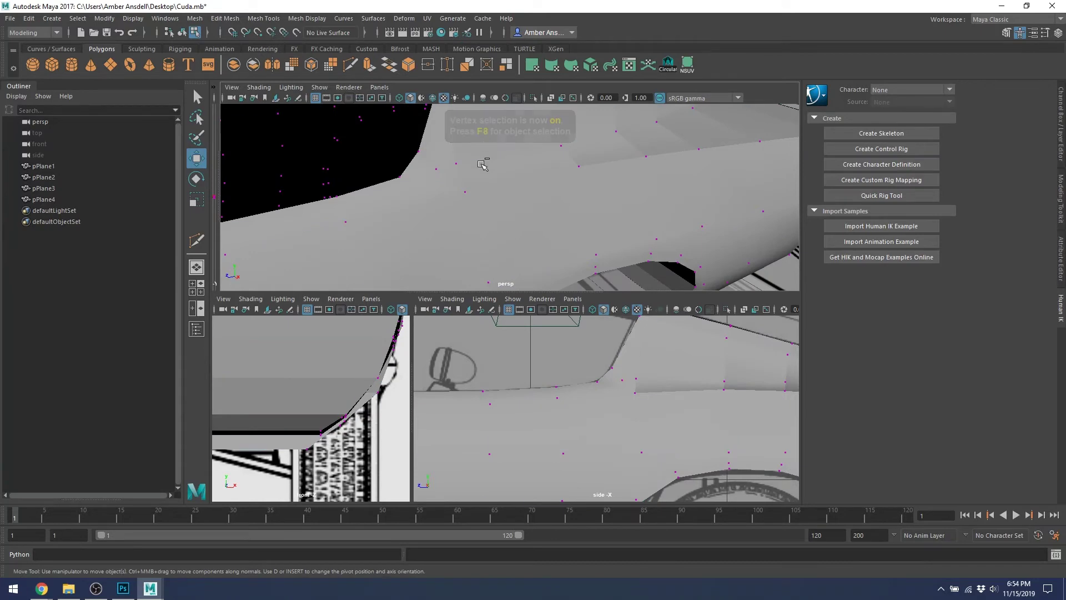
key("ctrl+z")
left_click(447, 65)
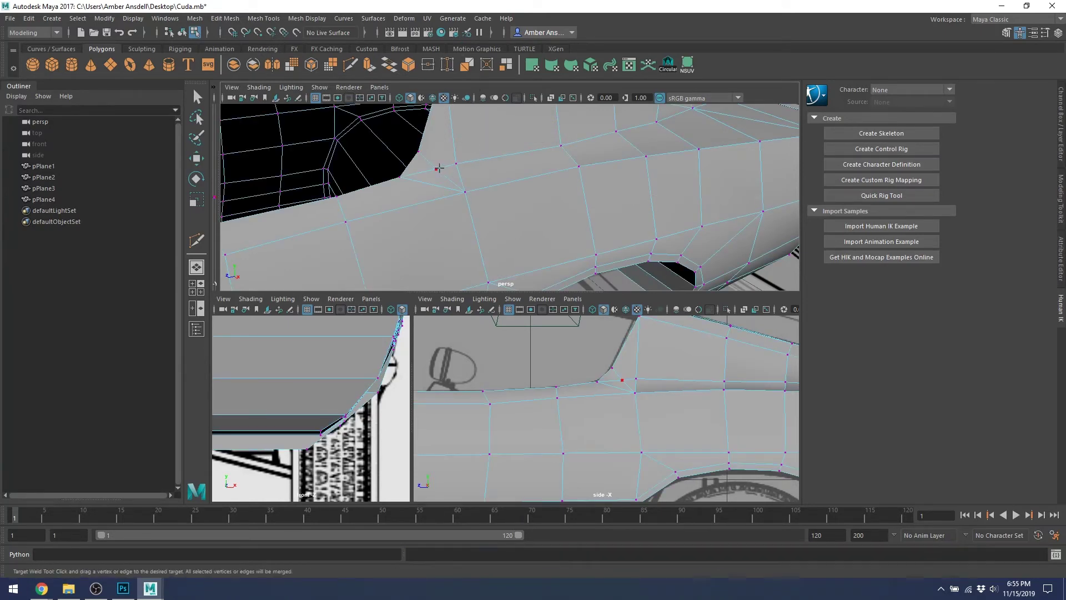
scroll(489, 176, "down", 5)
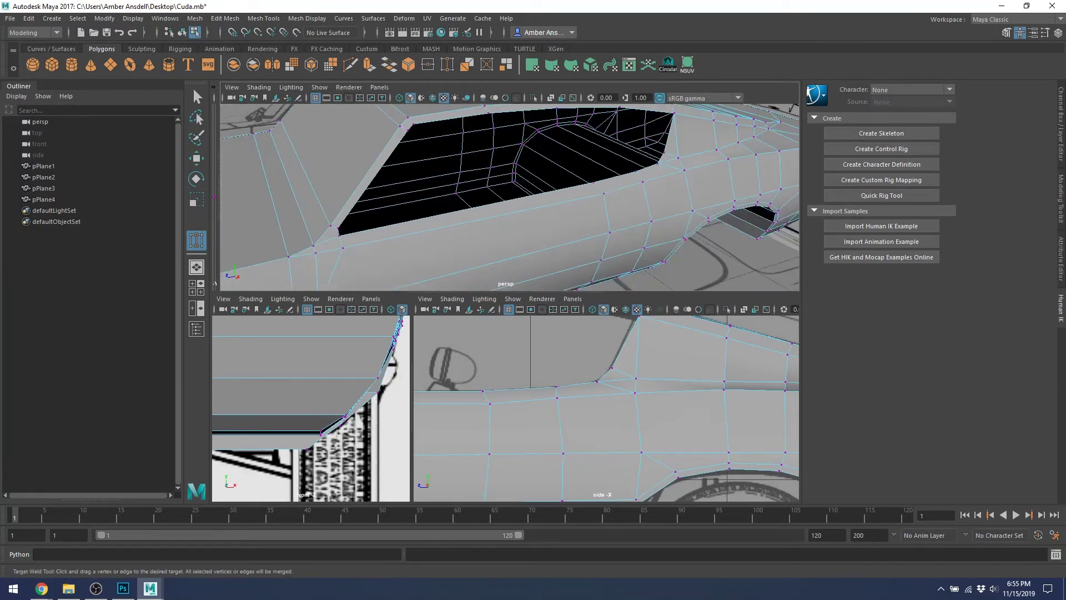
Return to object selection and mirror the body mesh pPlane3 across the car's centreline.
left_click_drag(361, 240, 461, 181, "alt")
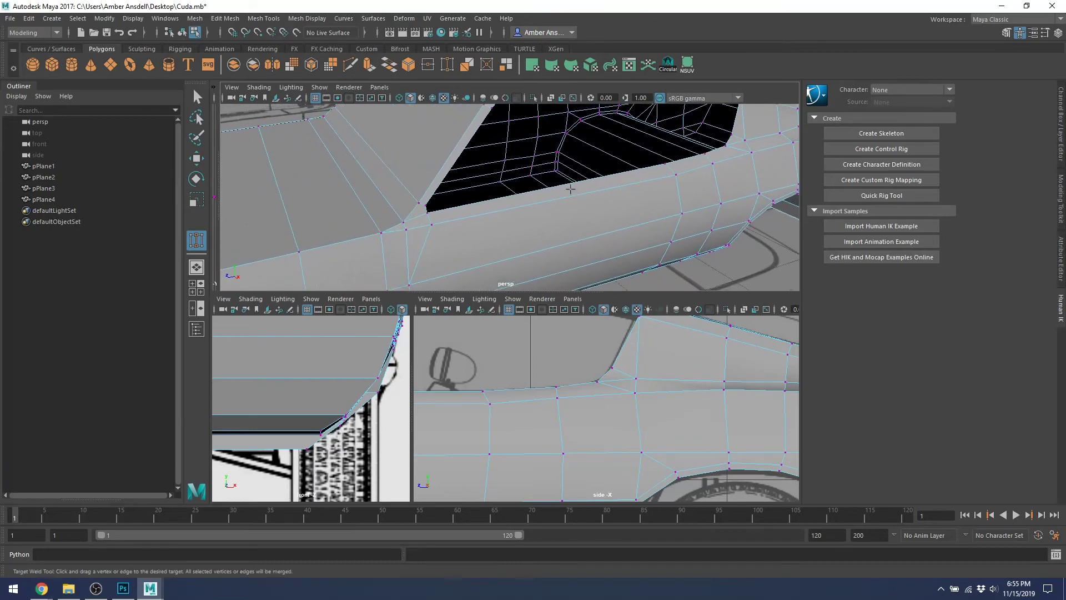
middle_click_drag(570, 188, 414, 237, "alt")
left_click_drag(414, 238, 535, 195, "alt")
scroll(522, 197, "down", 3)
scroll(538, 191, "down", 5)
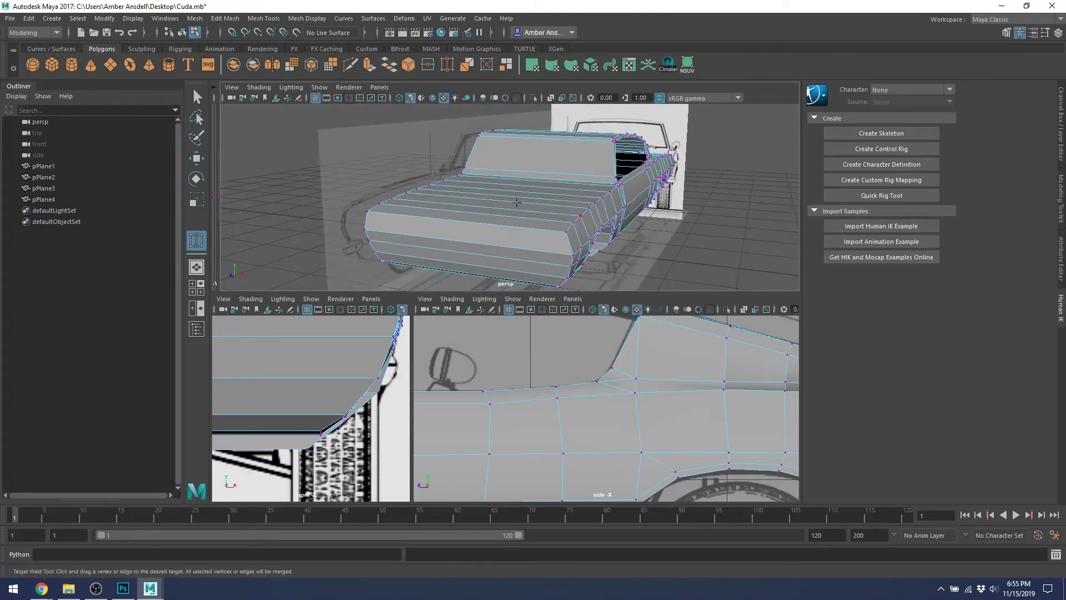
key("F8")
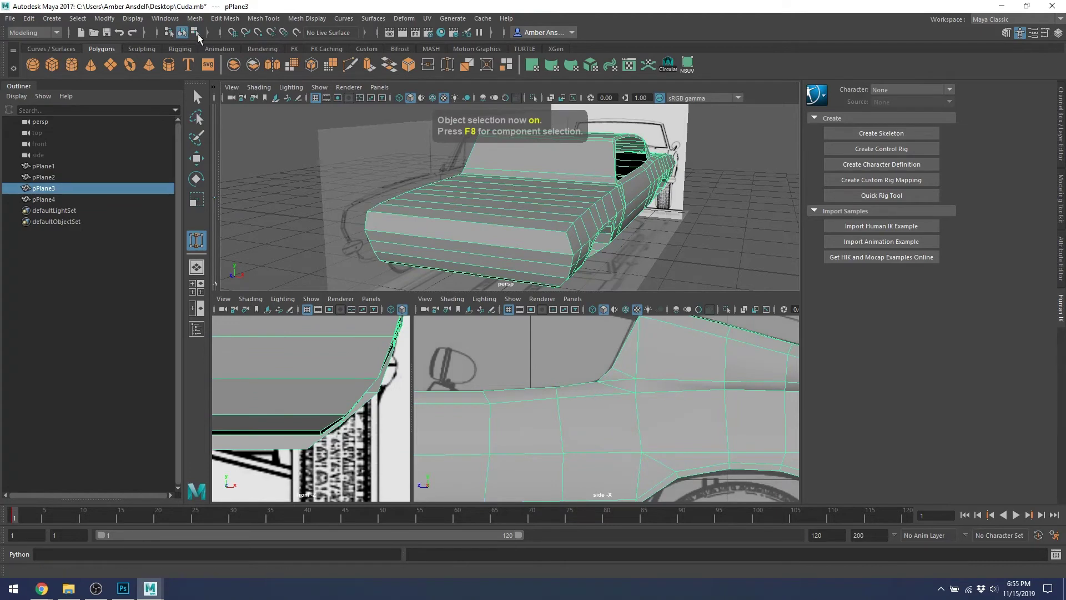
left_click(165, 18)
mouse_move(194, 19)
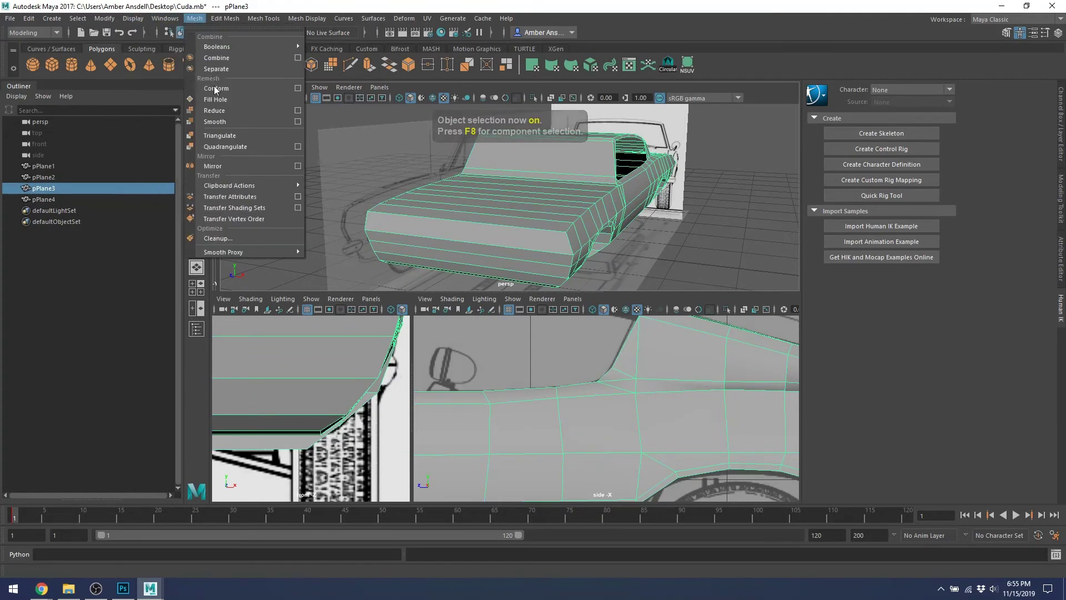
left_click(213, 166)
Turn on X-ray display and inspect the mirrored body from above with the Move tool active.
mouse_move(533, 196)
left_mouse_down("alt")
mouse_move(584, 194)
mouse_move(526, 198)
mouse_move(554, 182)
mouse_move(688, 219)
mouse_move(674, 248)
mouse_move(578, 257)
mouse_move(547, 247)
mouse_move(519, 211)
mouse_move(525, 114)
mouse_move(512, 195)
mouse_move(529, 215)
left_mouse_up("alt")
key("w")
key("alt+x")
middle_click_drag(637, 204, 584, 181, "alt")
right_click_drag(584, 181, 555, 165, "alt")
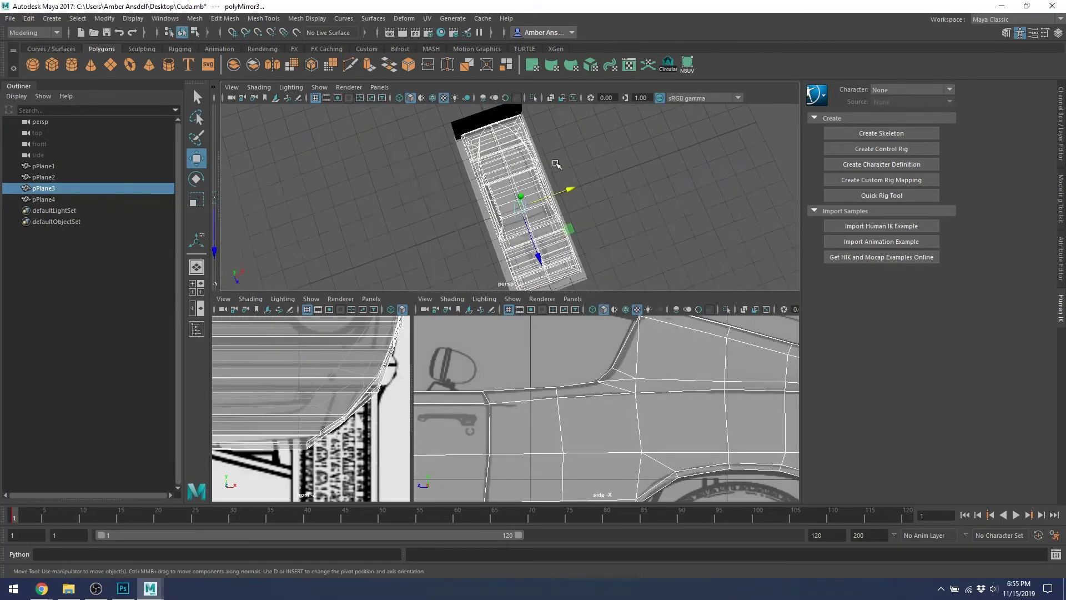
left_click_drag(555, 164, 530, 181, "alt")
left_click_drag(390, 245, 447, 185, "alt")
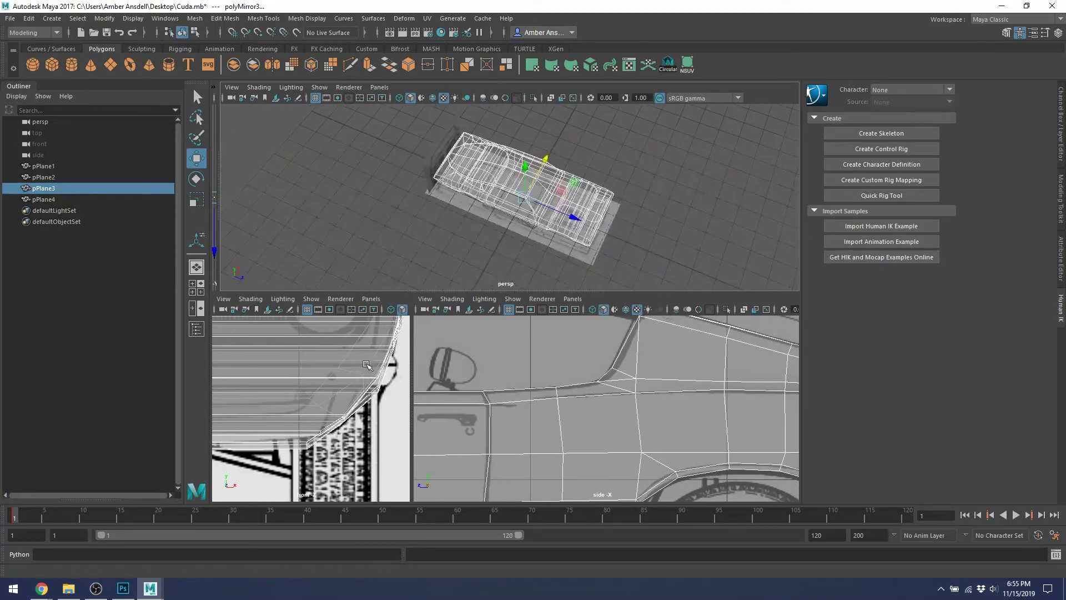
Switch to the four-view layout and show the textured blueprint in the top view.
left_click(197, 295)
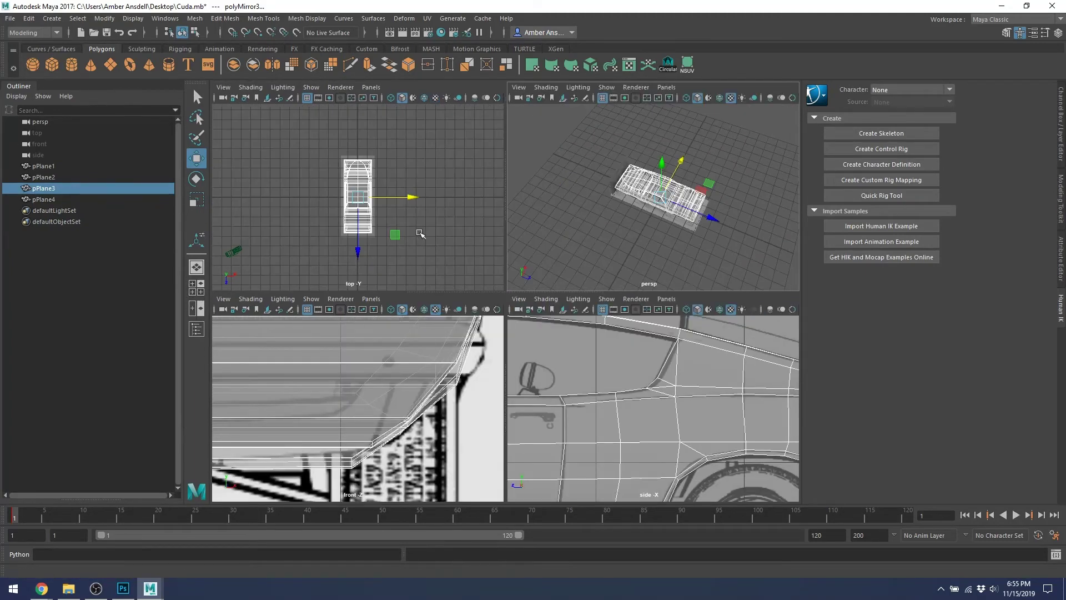
scroll(384, 175, "up", 5)
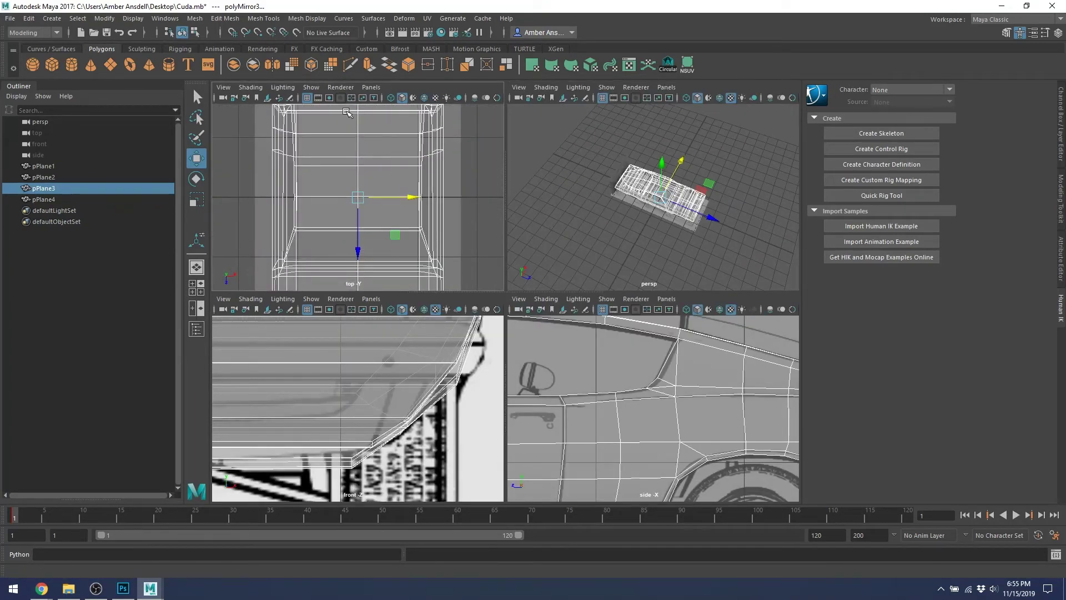
left_click(435, 98)
scroll(436, 190, "down", 5)
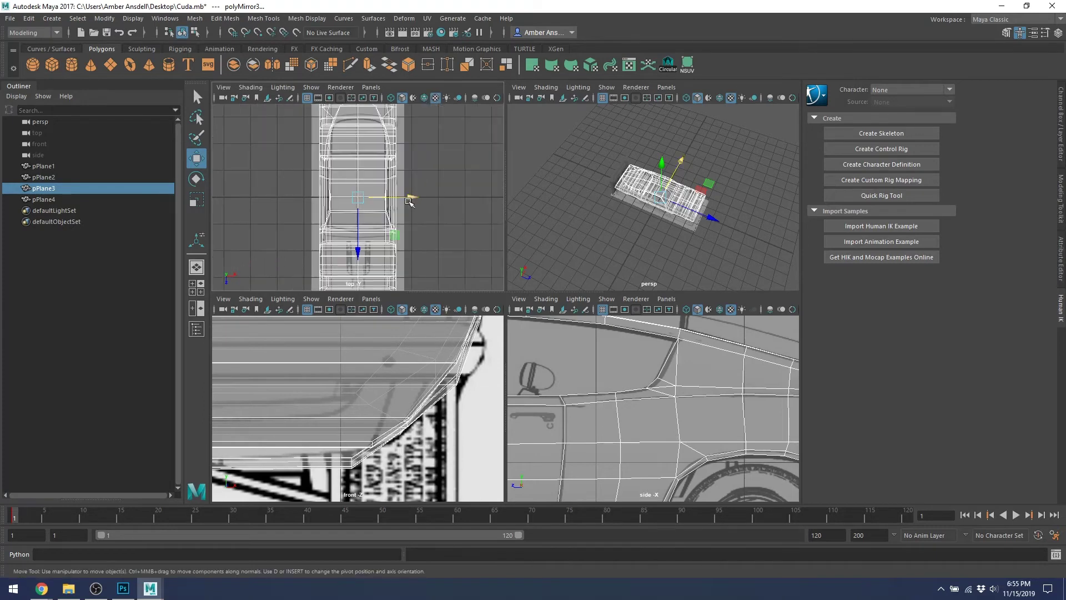
middle_click_drag(436, 191, 431, 123, "alt")
Move the front edge's centreline vertices forward to the blueprint's nose outline in the top view, undoing any overshoot.
scroll(342, 203, "up", 7)
scroll(355, 223, "up", 2)
middle_click_drag(371, 268, 390, 243, "alt")
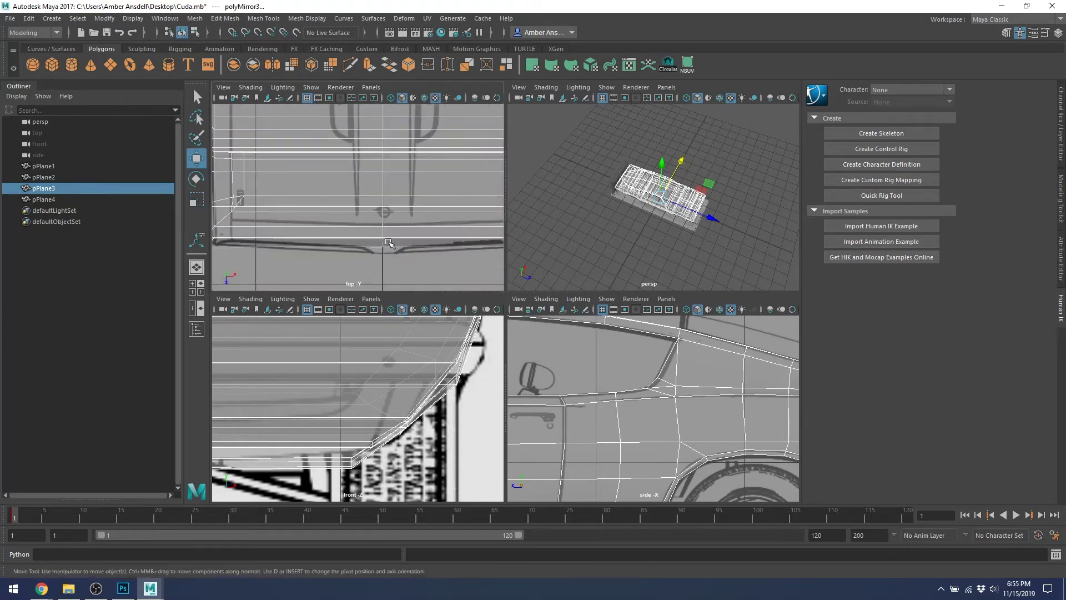
key("1")
key("F9")
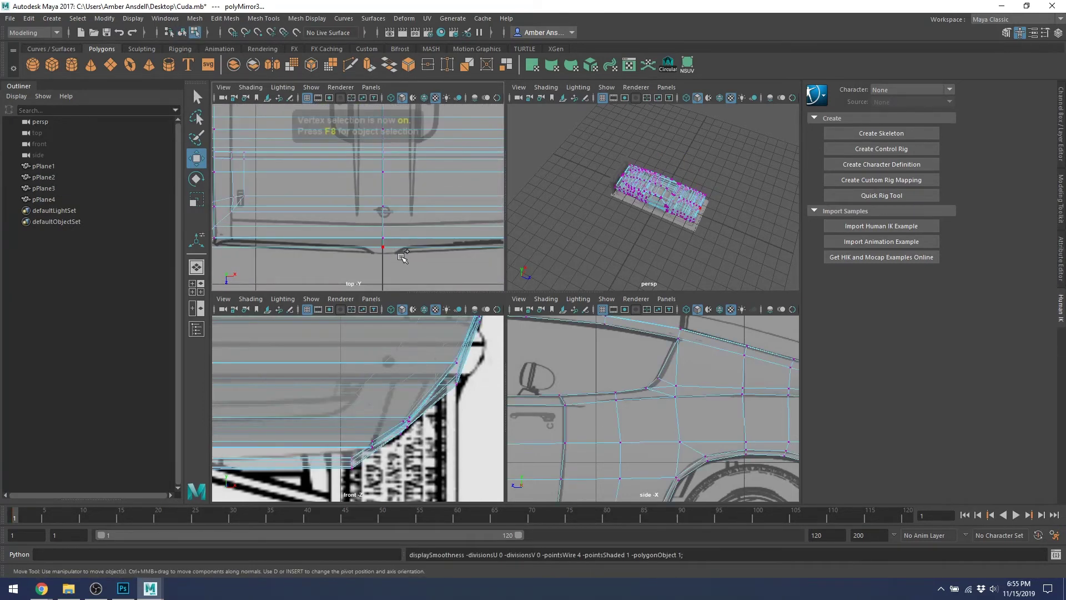
left_click_drag(371, 225, 381, 275)
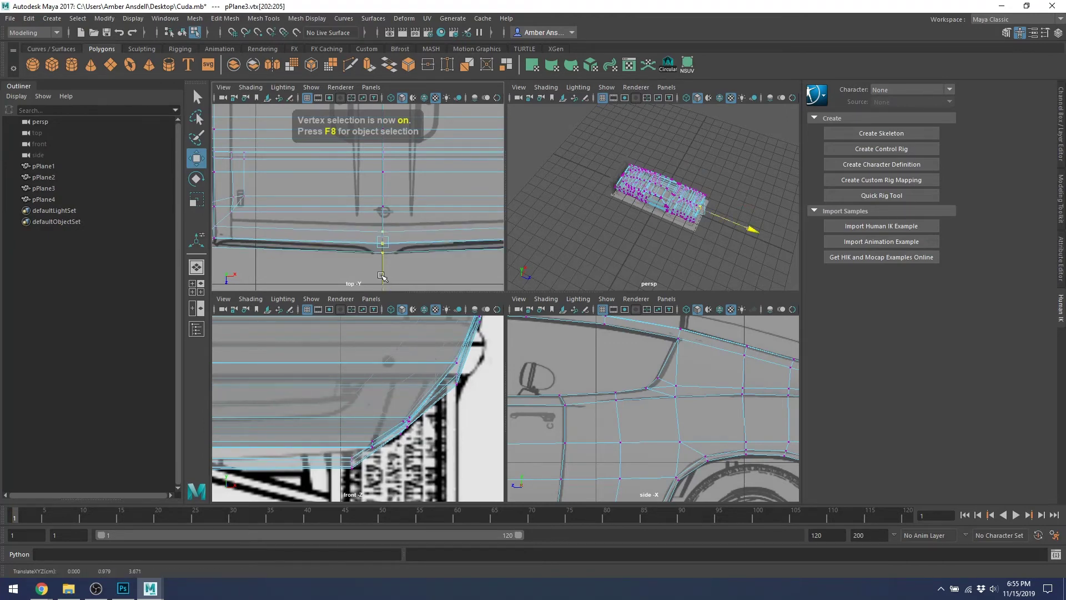
key("ctrl+z")
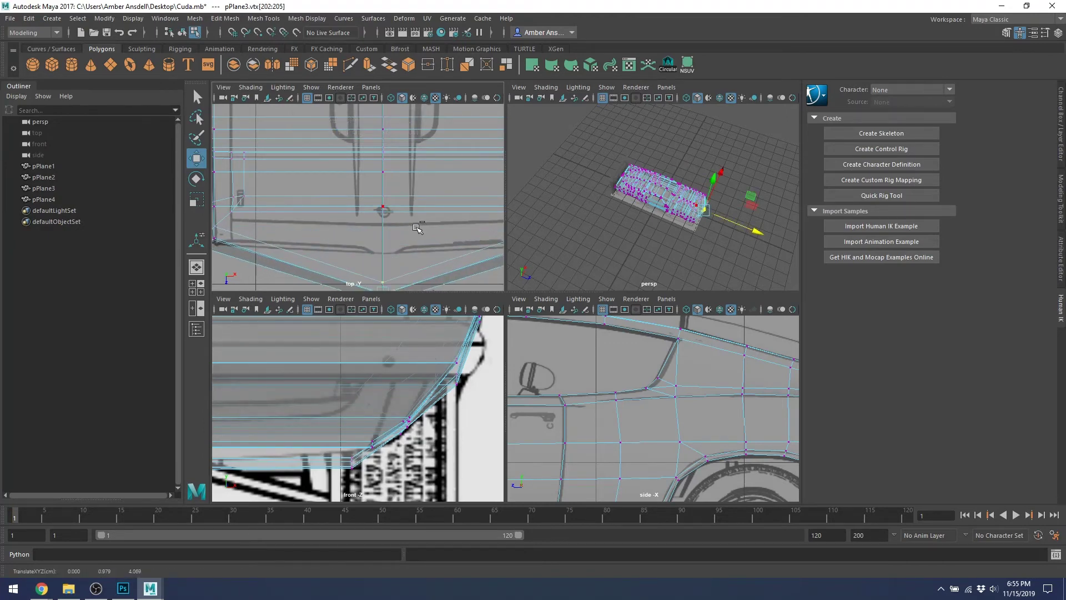
Move the centreline vertices 184 and 185 at the windshield base forward to follow the blueprint's cowl curve.
scroll(408, 173, "down", 8)
scroll(389, 139, "up", 3)
middle_click_drag(383, 107, 396, 156, "alt")
scroll(395, 157, "up", 4)
scroll(396, 157, "up", 1)
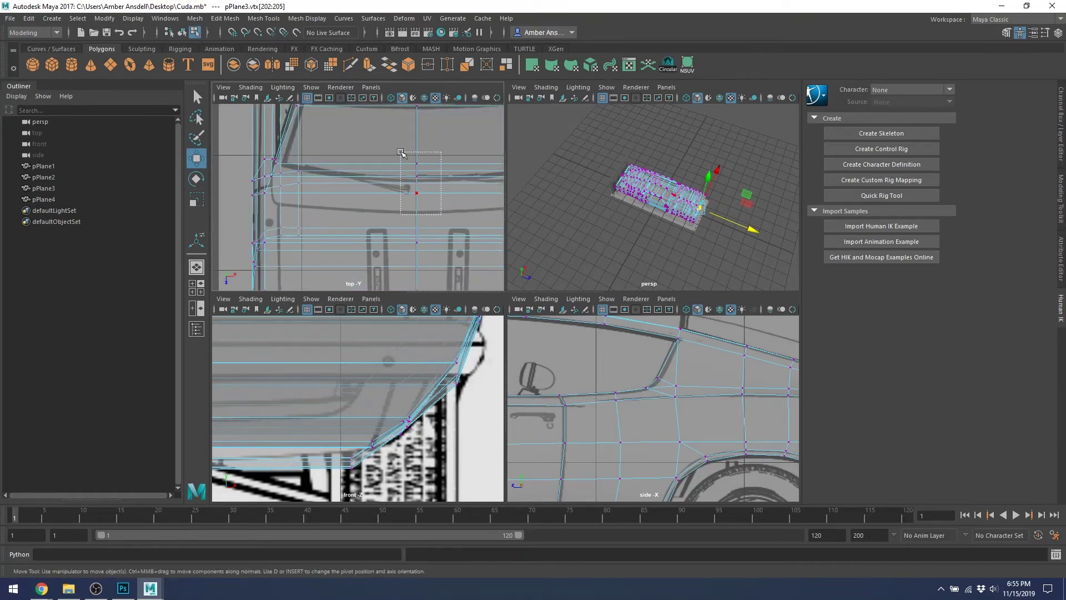
left_click_drag(400, 152, 416, 233)
middle_click_drag(417, 233, 372, 168, "alt")
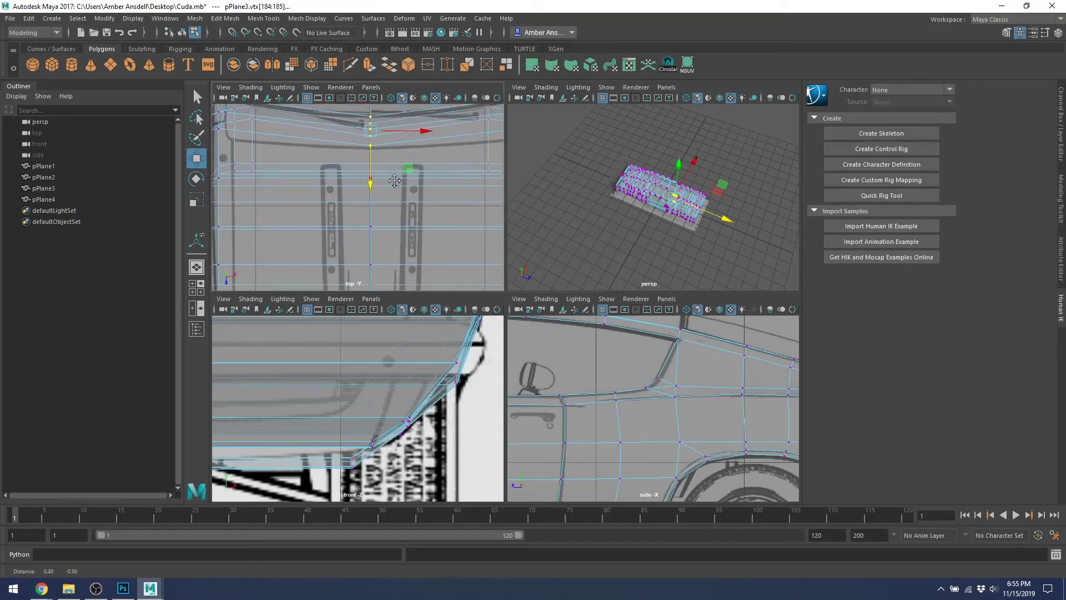
Move the hood's centreline vertices forward in two groups, 186 to 192 and 193 to 199, to give its cross edges a slight bow.
left_click_drag(352, 158, 352, 159)
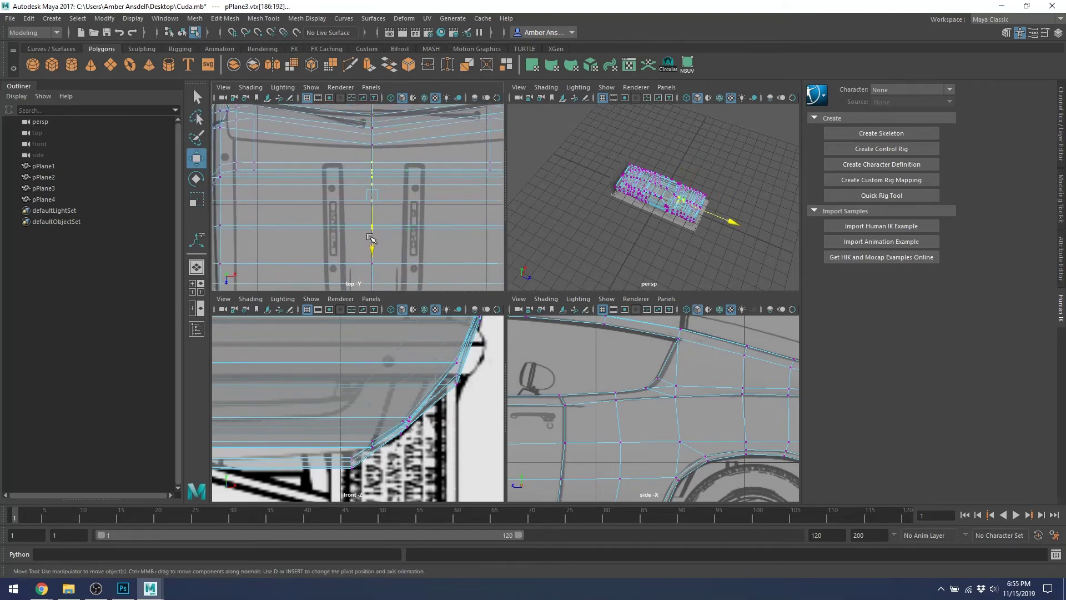
left_click_drag(371, 238, 370, 242)
middle_click_drag(401, 251, 398, 156, "alt")
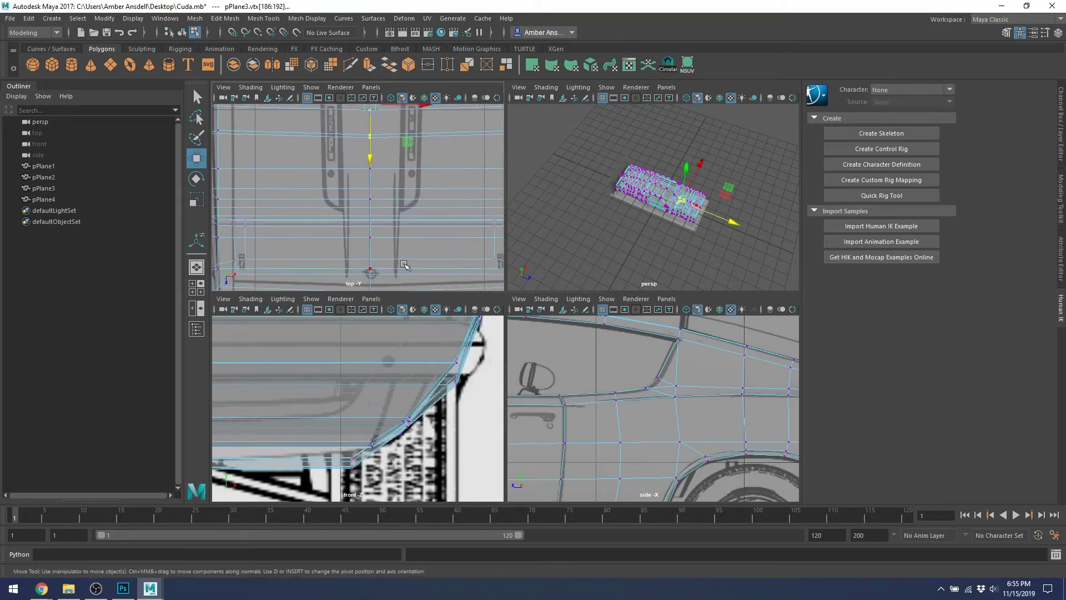
left_click_drag(344, 162, 344, 162)
middle_click_drag(413, 178, 417, 137, "alt")
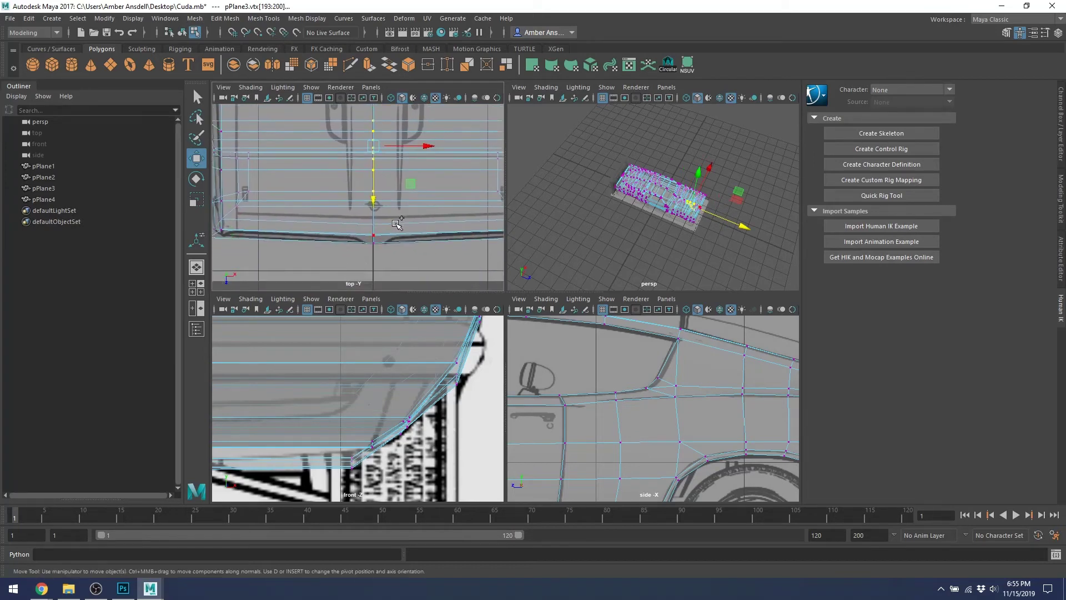
left_click_drag(382, 208, 376, 202)
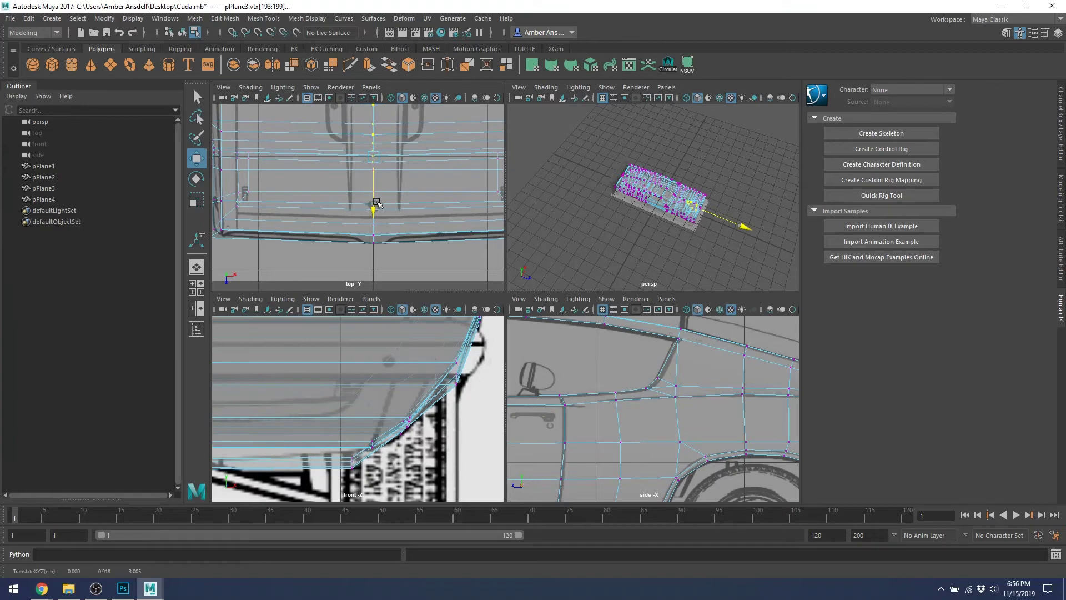
Move the rear edge's centre vertices rearward to match the blueprint's curved tail outline in the top view.
scroll(380, 199, "down", 8)
middle_click_drag(380, 183, 383, 283, "alt")
scroll(375, 167, "up", 6)
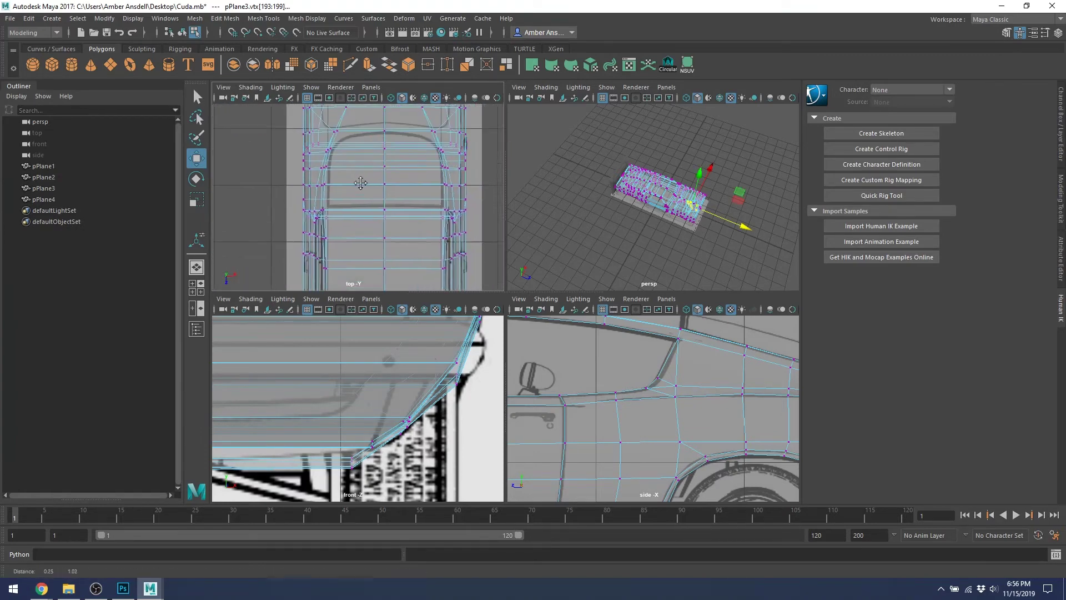
middle_click_drag(366, 136, 404, 206, "alt")
scroll(370, 122, "up", 2)
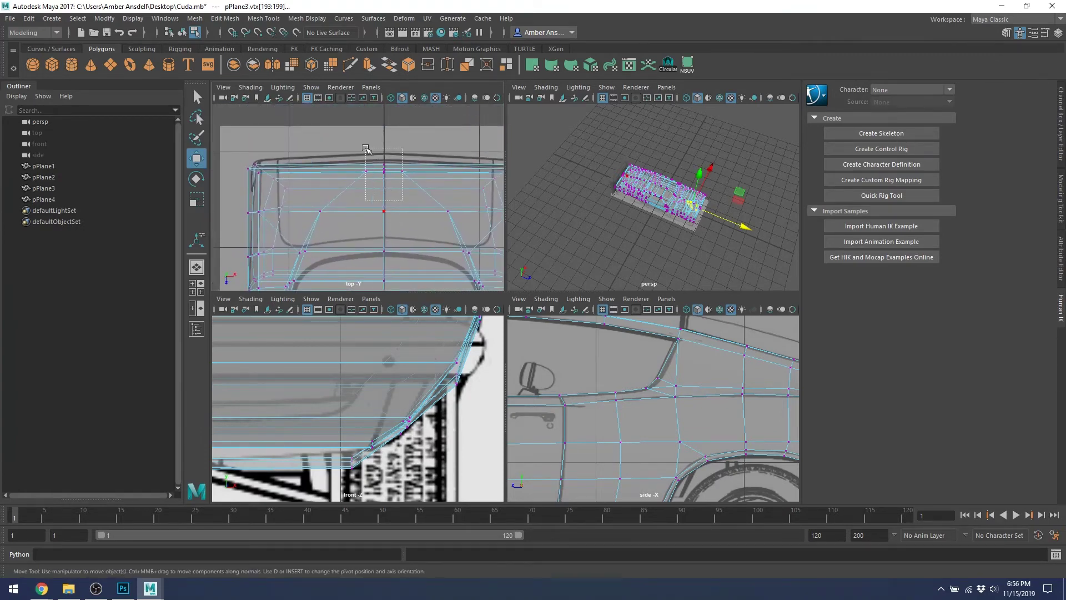
left_click_drag(366, 148, 369, 173)
left_click_drag(391, 222, 386, 213)
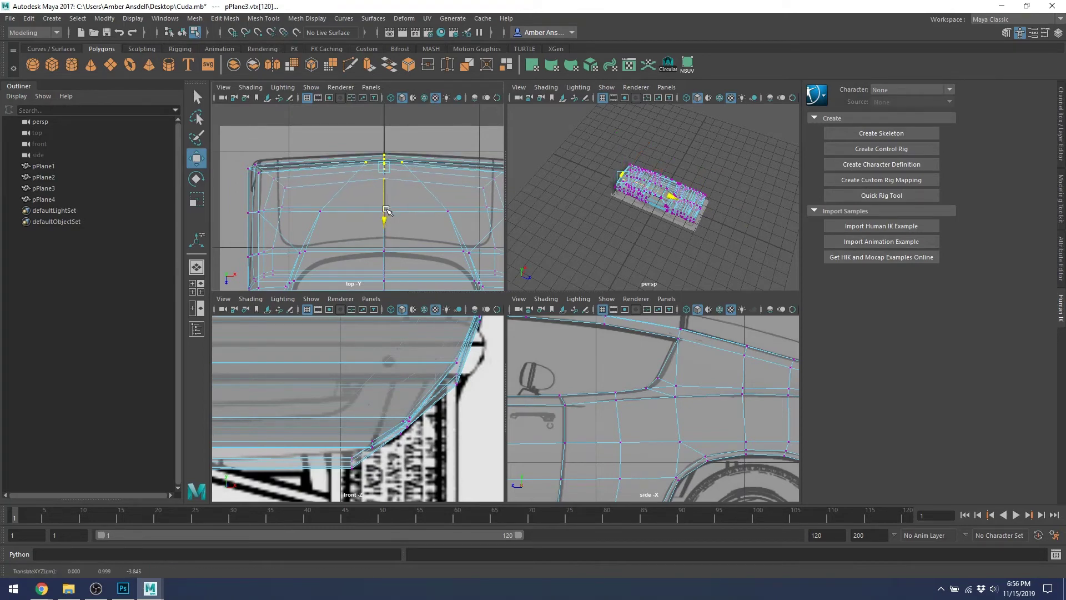
middle_click_drag(387, 210, 398, 158, "alt")
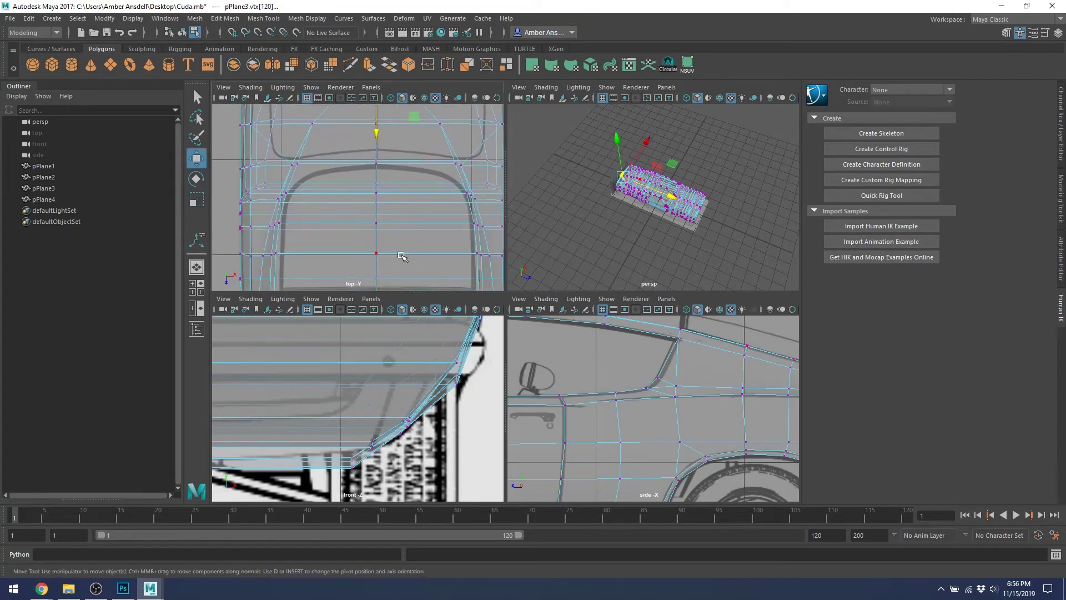
Move the rear window's centreline vertices 155 to 158 rearward in the top view to bow their cross edges.
middle_click_drag(401, 255, 412, 201, "alt")
middle_click_drag(392, 246, 390, 181, "alt")
left_click_drag(409, 228, 366, 151)
left_click_drag(382, 211, 382, 207)
middle_click_drag(399, 153, 409, 248, "alt")
left_click_drag(372, 114, 371, 114)
middle_click_drag(380, 161, 379, 189, "alt")
left_click_drag(389, 243, 390, 234)
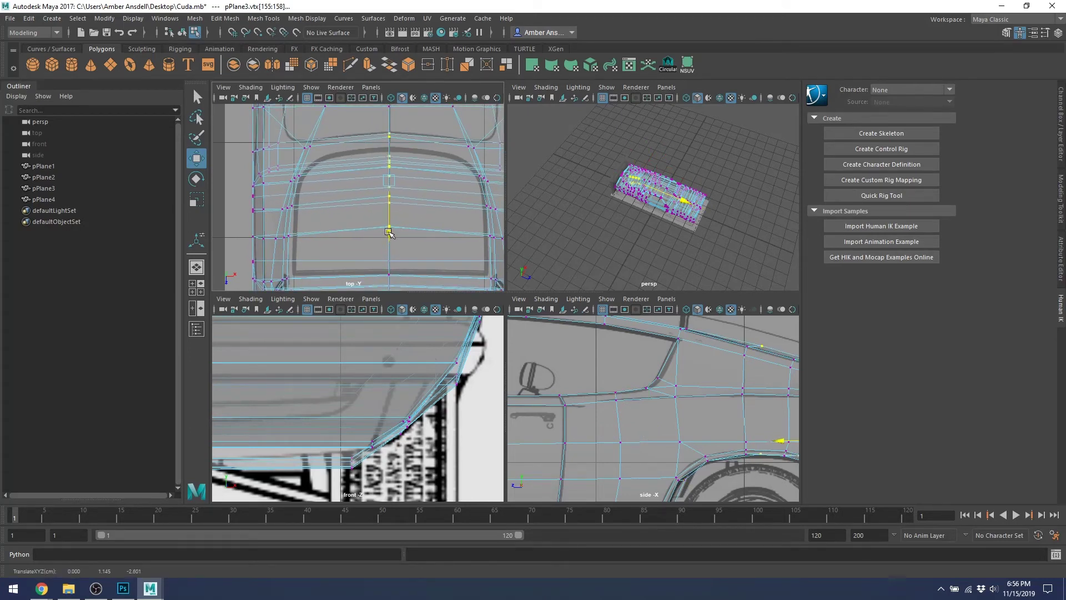
Move the trunk lid's centreline vertex 159 rearward in the top view to bow its cross edge.
middle_click_drag(414, 150, 411, 202, "alt")
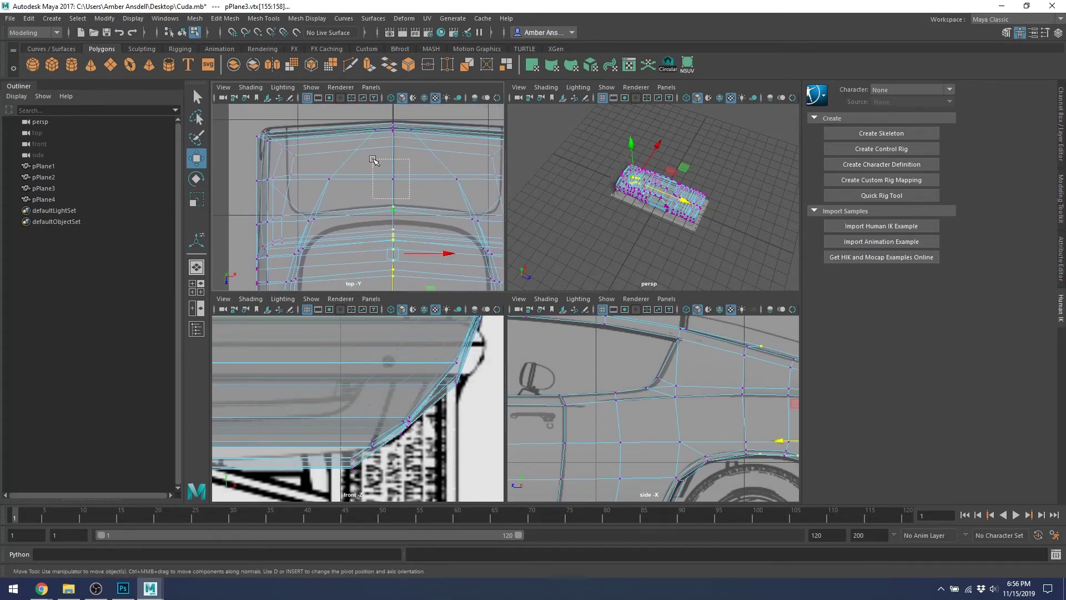
left_click_drag(373, 160, 373, 160)
left_click_drag(392, 227, 392, 220)
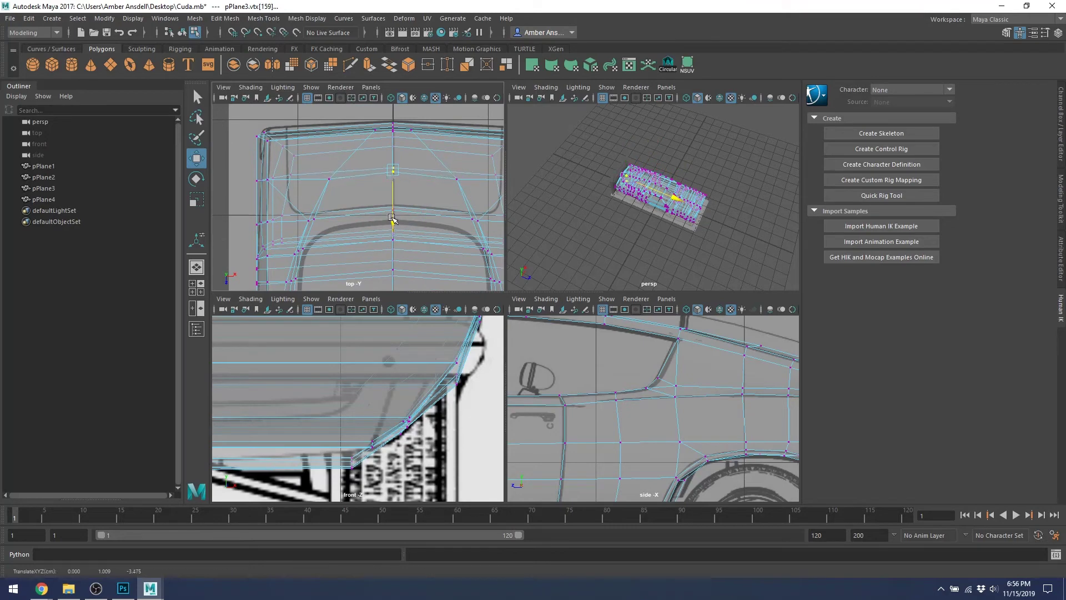
Undo the single-sided move of vertex 336, then shift both vertices flanking the tail's centre slightly forward.
scroll(399, 176, "up", 5)
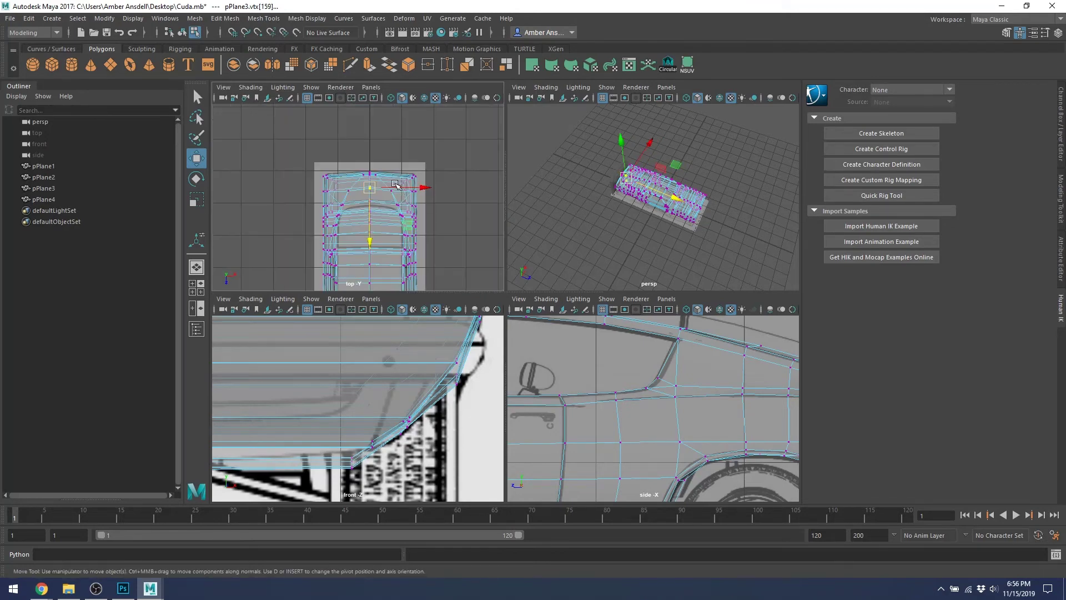
middle_click_drag(370, 178, 369, 193, "alt")
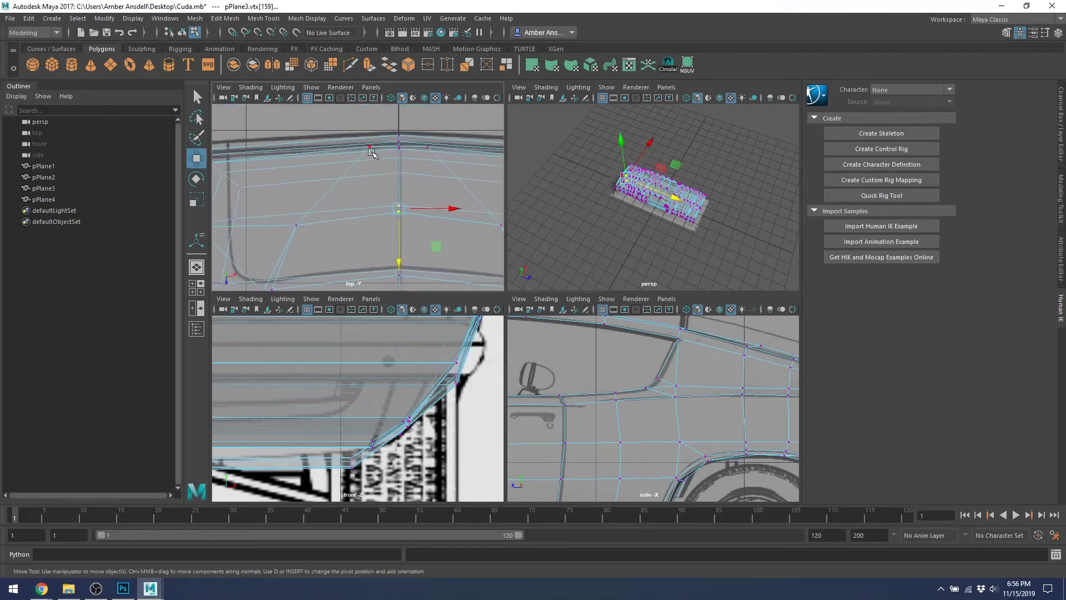
left_click(424, 148)
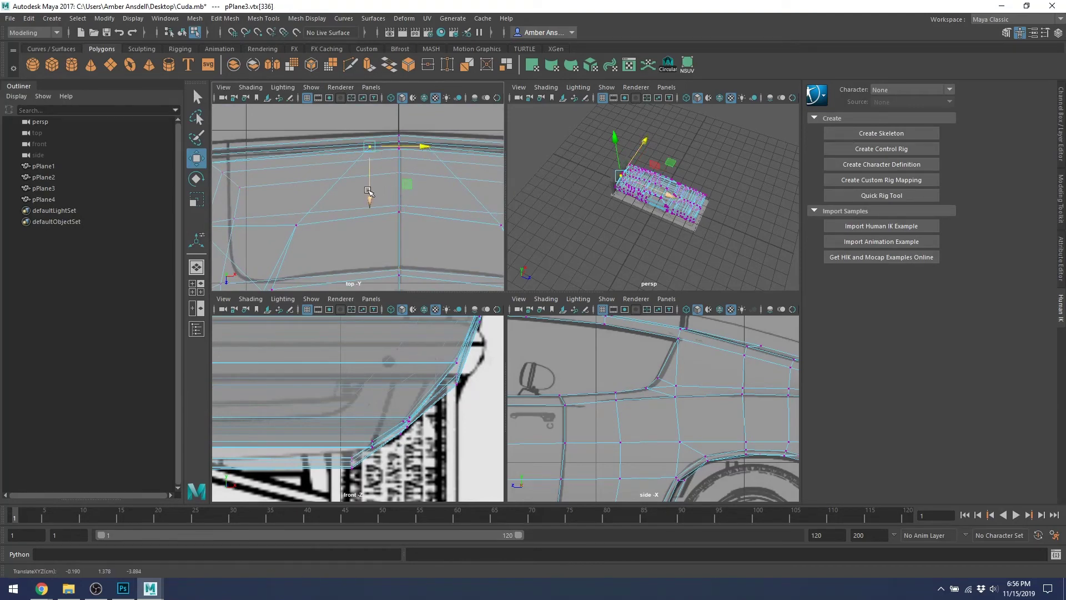
key("ctrl+z")
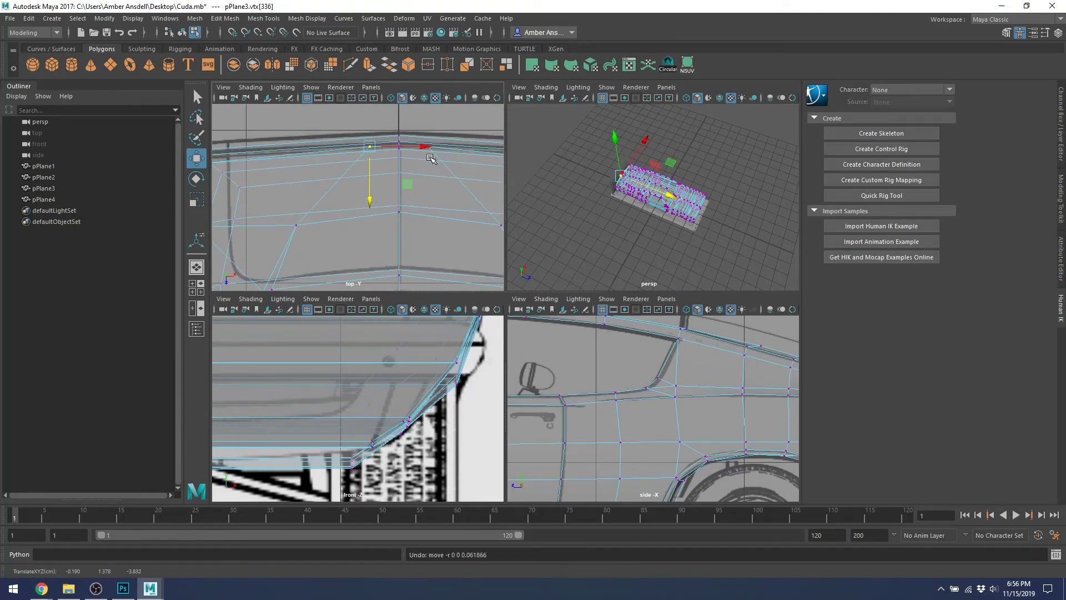
left_click_drag(437, 177, 422, 134)
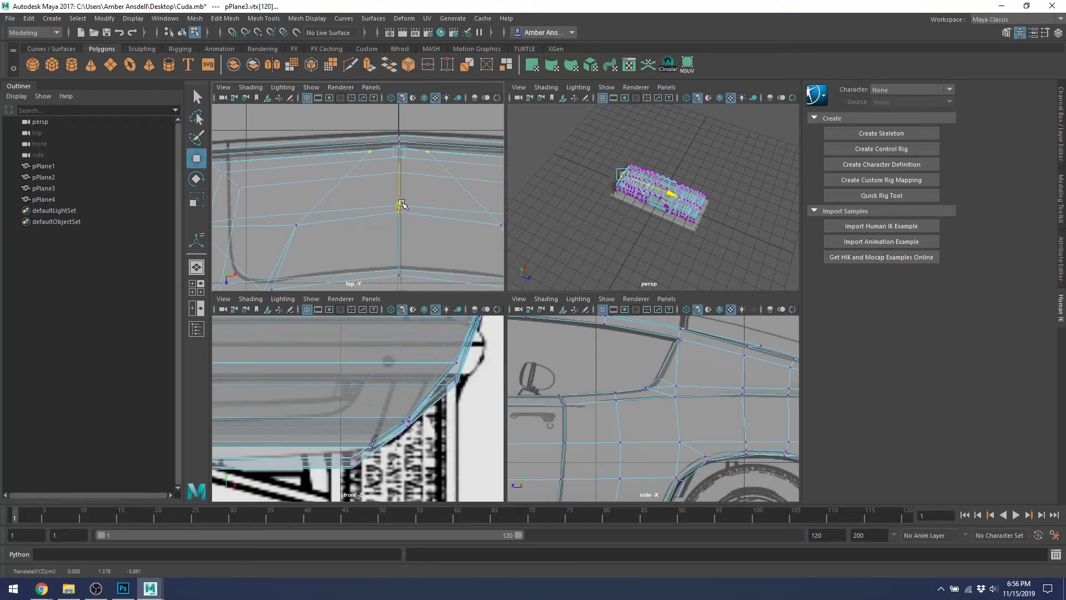
Examine the body's tail and rear-deck wireframe from several angles in the perspective view.
key("f")
left_click_drag(637, 201, 655, 169, "alt")
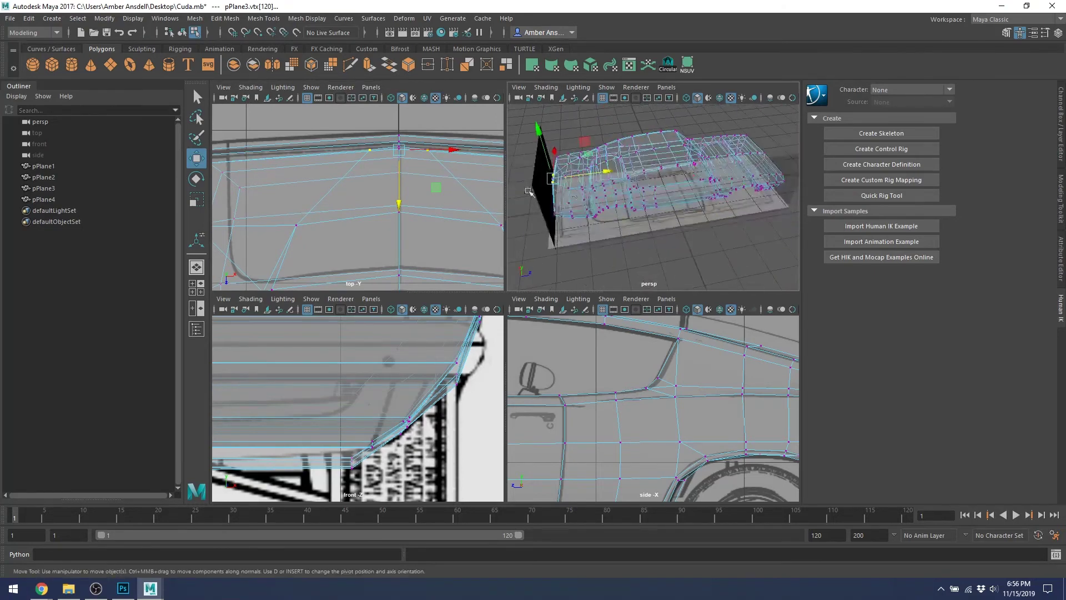
scroll(571, 190, "up", 6)
scroll(564, 194, "down", 2)
left_click_drag(562, 195, 677, 219, "alt")
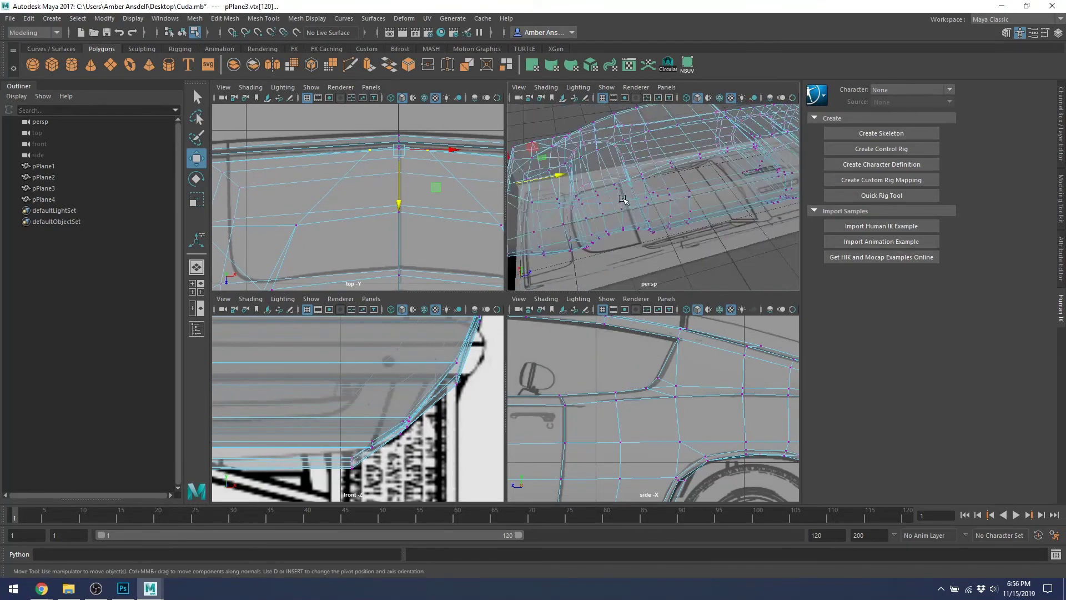
scroll(623, 199, "up", 5)
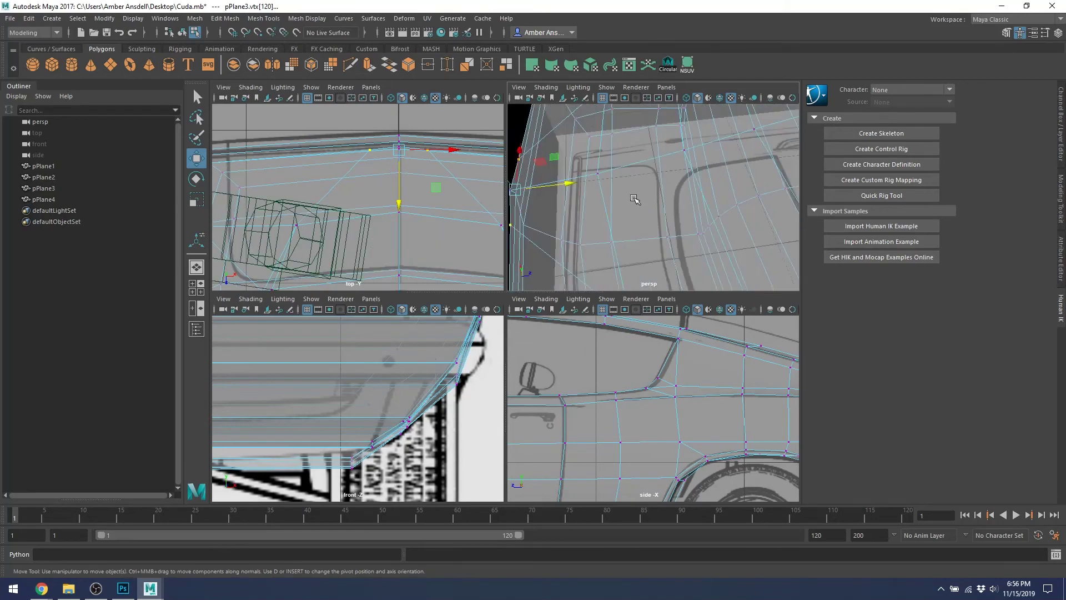
left_click_drag(633, 198, 637, 181, "alt")
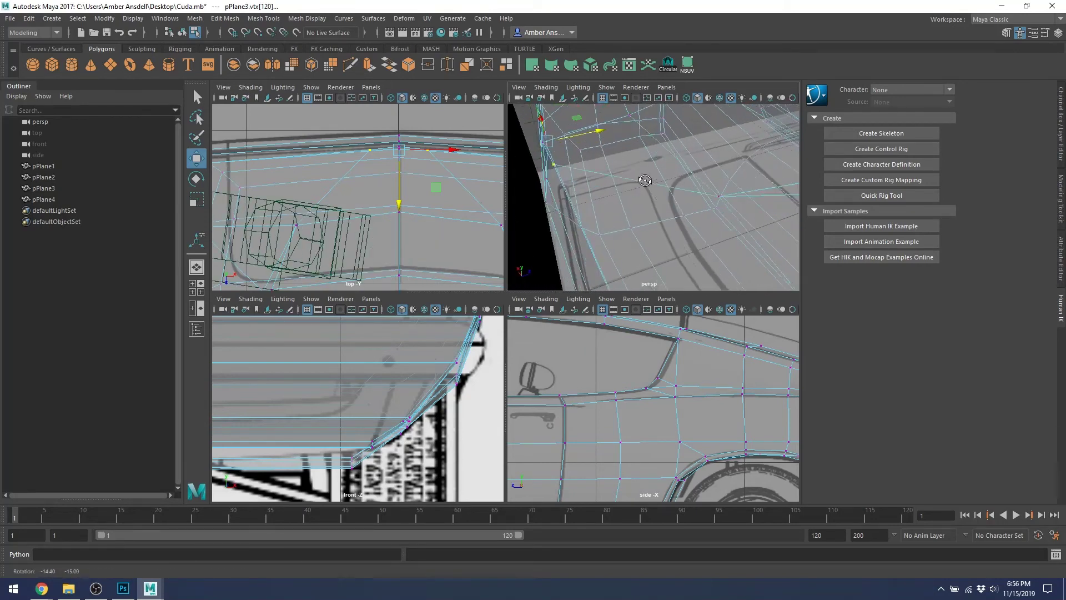
left_click_drag(628, 187, 609, 224, "alt")
scroll(628, 207, "up", 7)
left_click_drag(641, 111, 710, 110)
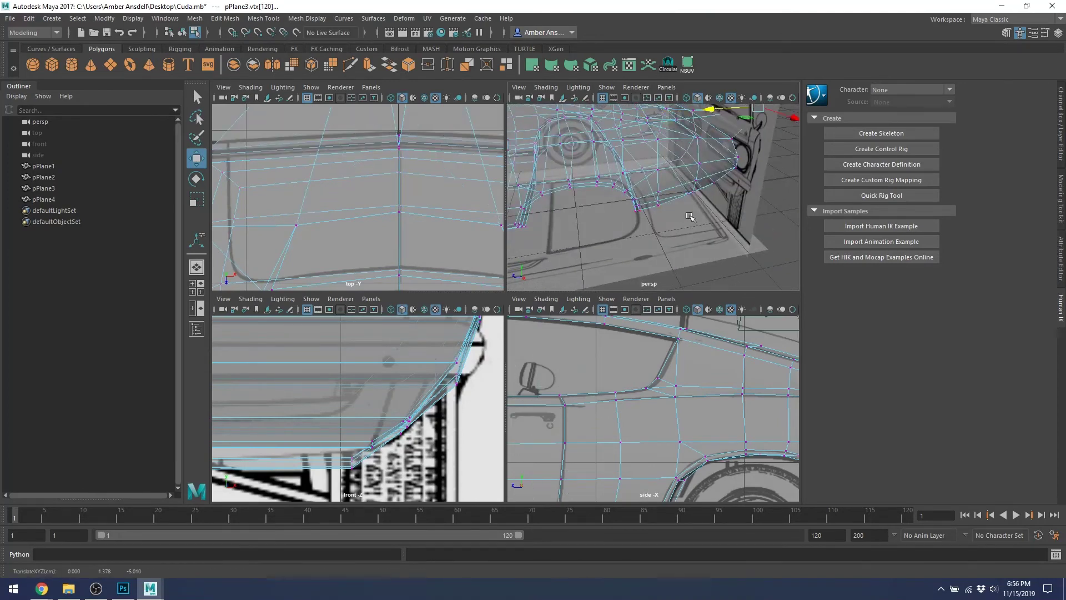
key("ctrl+z")
Move the roof's front centre vertex 151 forward to the blueprint's curved upper windshield edge in the top view.
scroll(650, 216, "down", 6)
left_click_drag(650, 216, 678, 178, "alt")
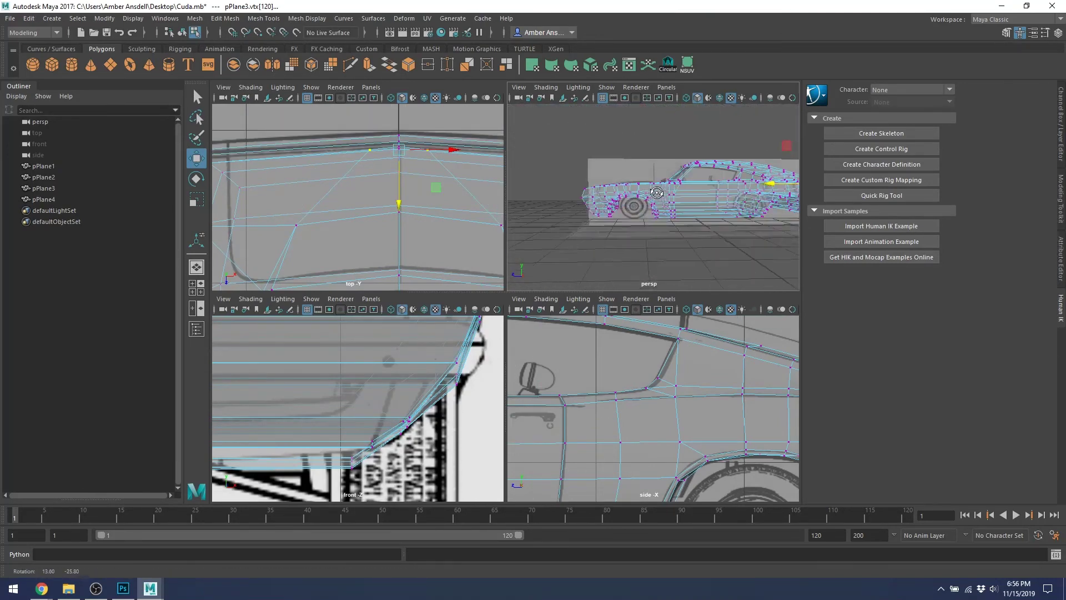
scroll(678, 178, "up", 4)
scroll(678, 178, "up", 3)
middle_click_drag(716, 188, 607, 221, "alt")
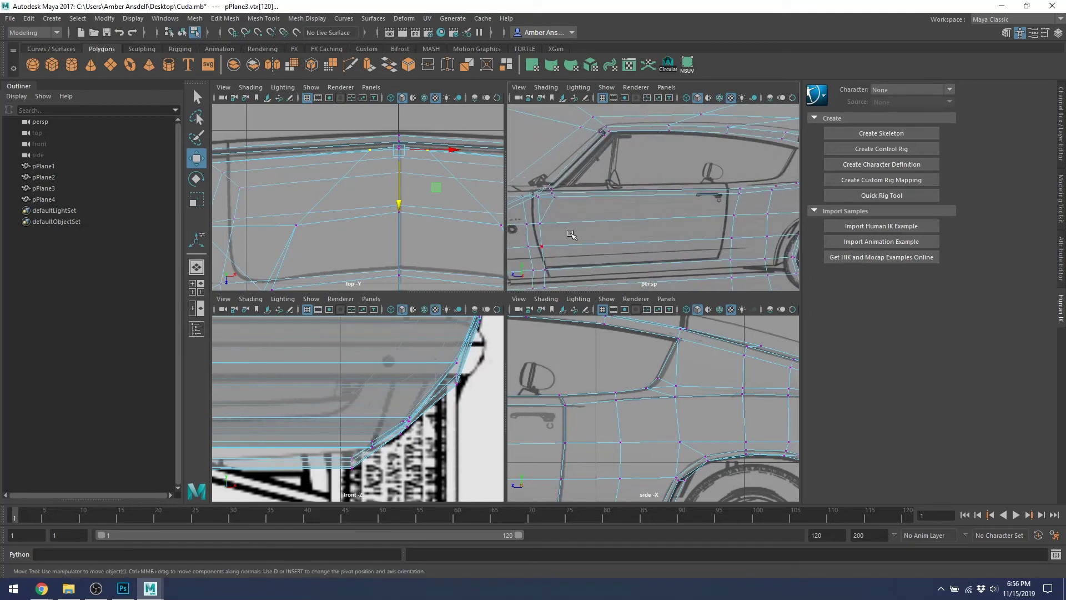
scroll(611, 205, "down", 1)
left_click_drag(612, 205, 663, 191, "alt")
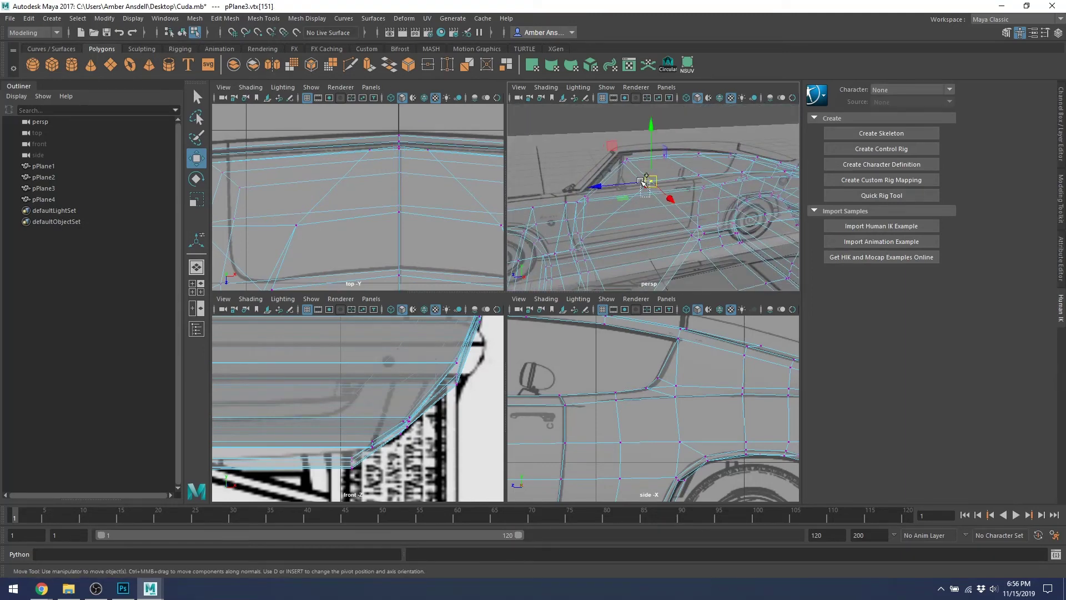
scroll(355, 222, "down", 8)
scroll(366, 244, "up", 4)
middle_click_drag(372, 280, 402, 97, "alt")
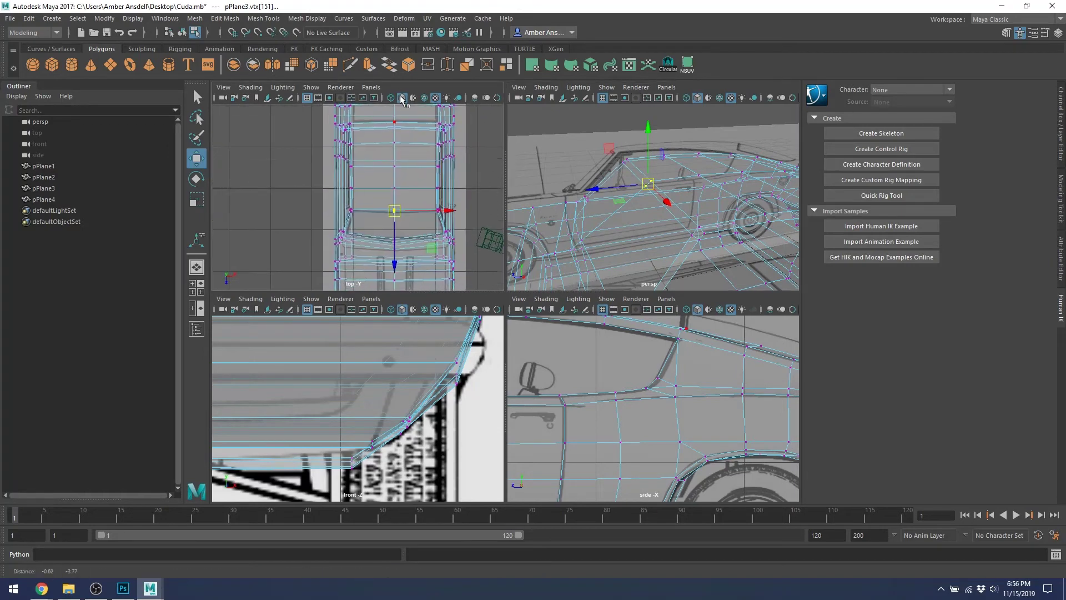
scroll(411, 232, "up", 5)
middle_click_drag(419, 238, 360, 193, "alt")
left_click_drag(404, 234, 404, 239)
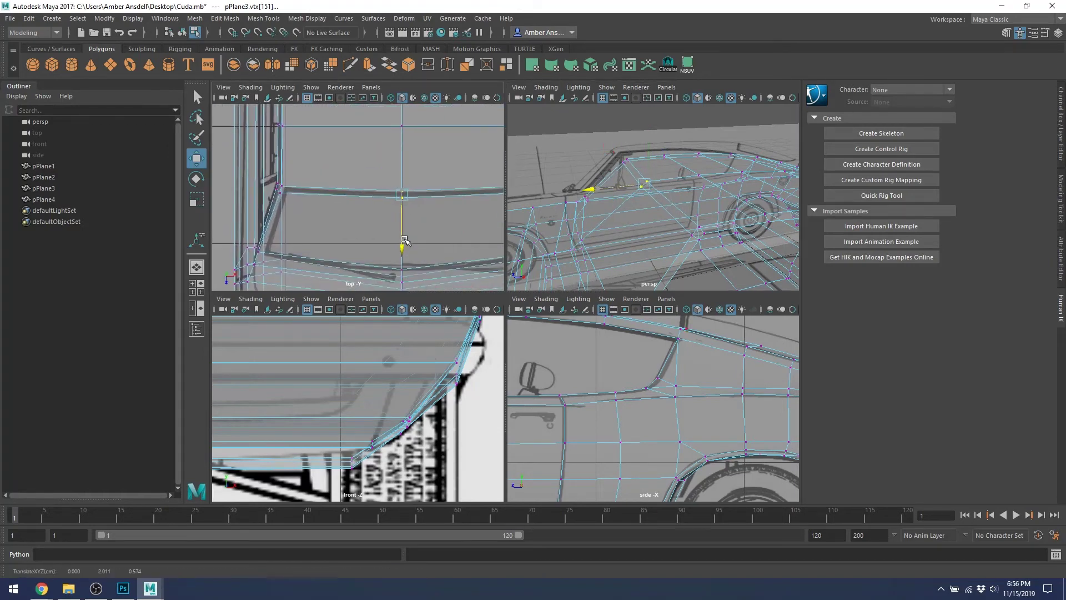
Raise the roof's front centre vertex 151 toward the blueprint's roofline in the side view.
left_click_drag(597, 172, 565, 143, "alt")
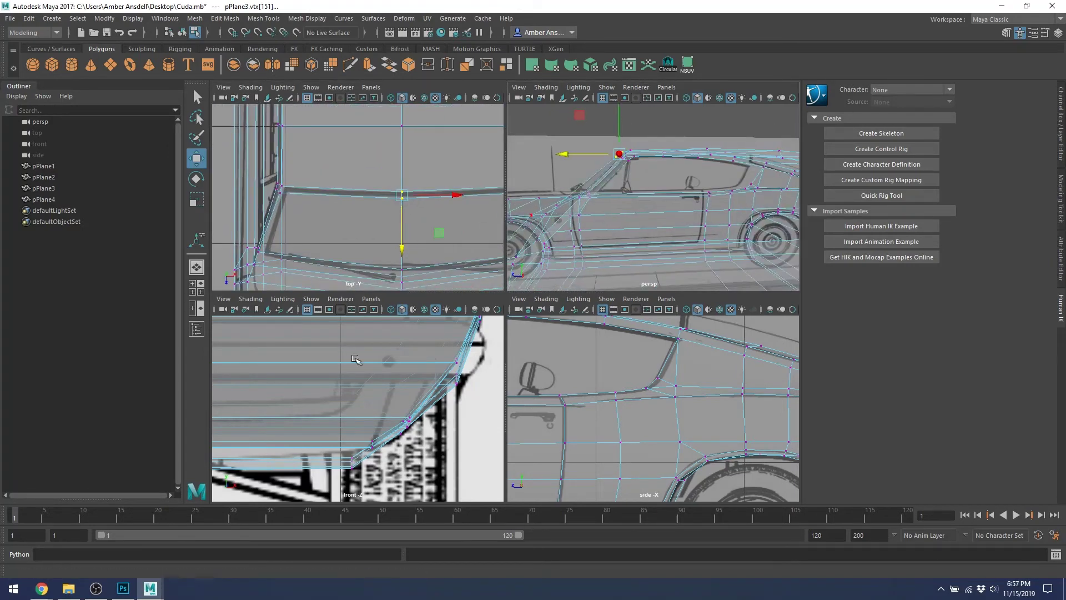
scroll(357, 360, "down", 12)
scroll(610, 366, "down", 10)
scroll(614, 364, "up", 12)
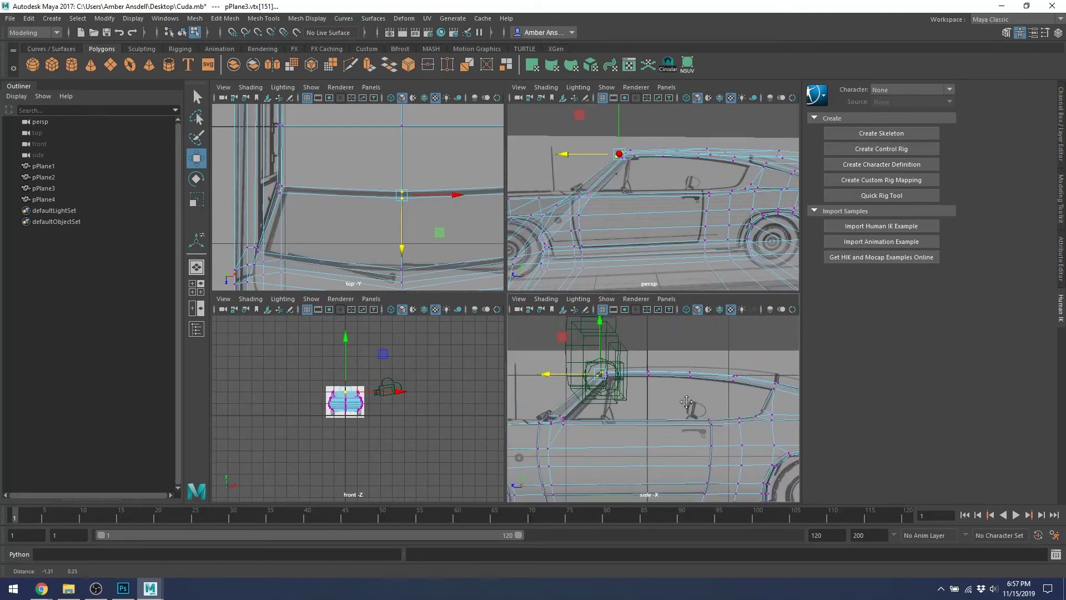
scroll(614, 365, "down", 10)
scroll(625, 201, "down", 8)
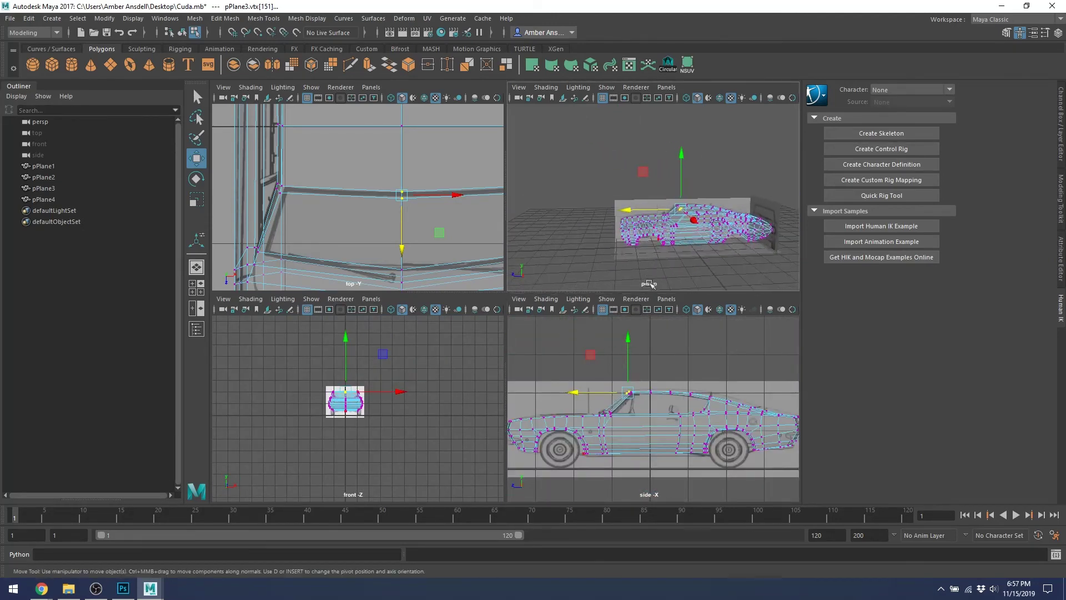
scroll(631, 399, "up", 10)
scroll(631, 399, "up", 10)
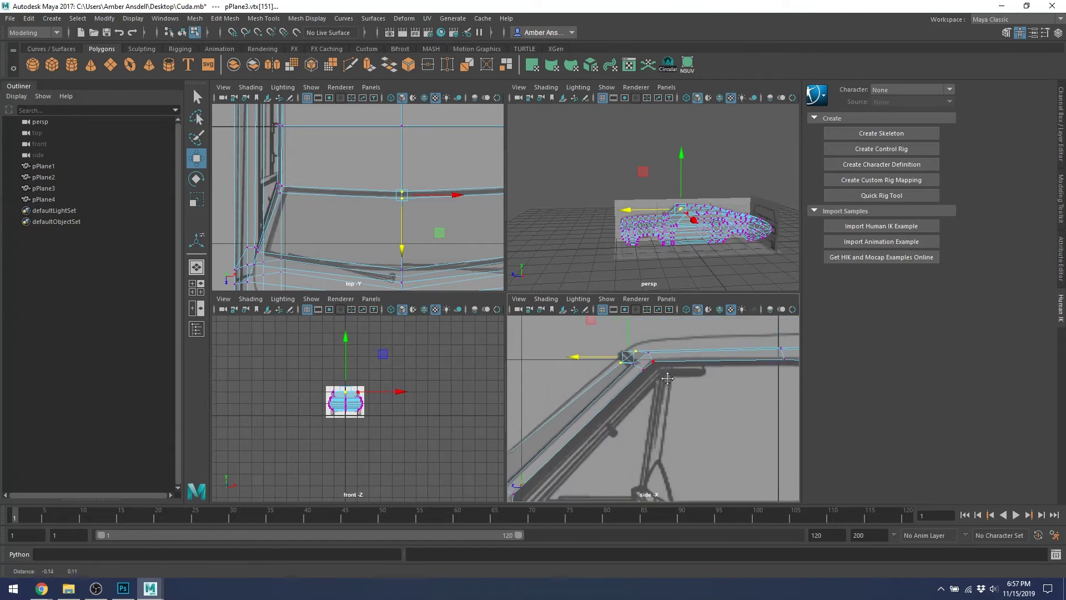
left_click_drag(606, 336, 605, 327)
Select the roof's centreline vertices 151 to 154 and raise them together toward the blueprint's roofline.
middle_click_drag(724, 354, 582, 357, "alt")
scroll(636, 238, "up", 10)
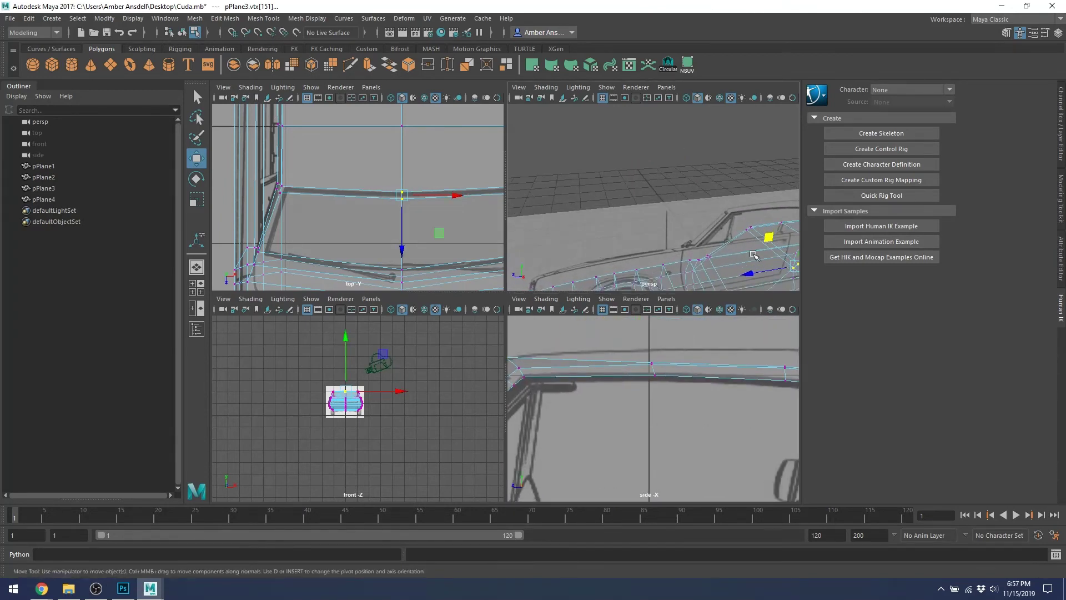
middle_click_drag(636, 238, 648, 217, "alt")
left_click(678, 251)
left_click_drag(648, 216, 678, 171, "alt")
left_click(690, 181, "shift")
left_click(674, 173, "shift")
scroll(683, 378, "down", 8)
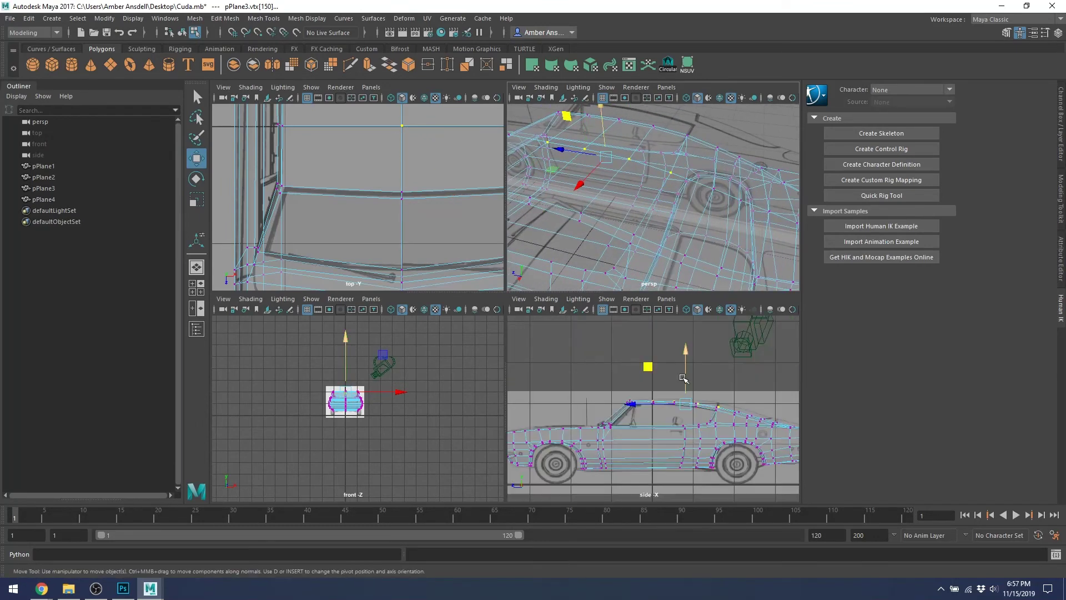
scroll(698, 399, "up", 3)
left_click_drag(671, 363, 671, 360)
Drop the front vertex from the selection and raise roof centreline vertices 152 to 154 to the blueprint's roofline.
left_click(651, 394, "ctrl")
scroll(721, 384, "up", 2)
middle_click_drag(749, 375, 624, 372, "alt")
scroll(680, 361, "up", 4)
left_click_drag(619, 337, 621, 332)
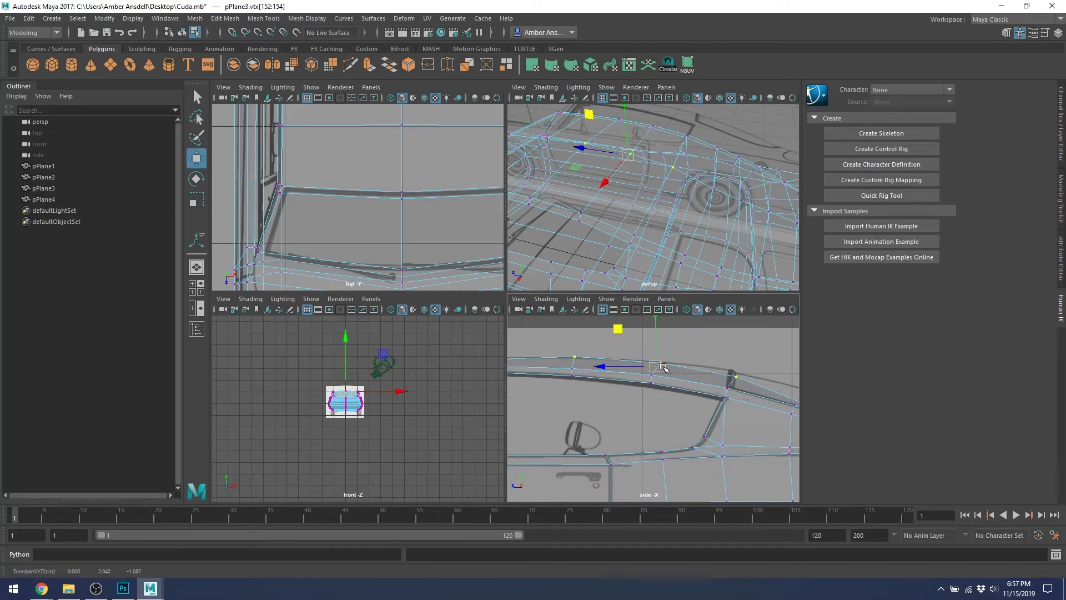
Position roof centreline vertices 154 and 153 individually on the blueprint's roofline in the side view.
left_click(738, 380)
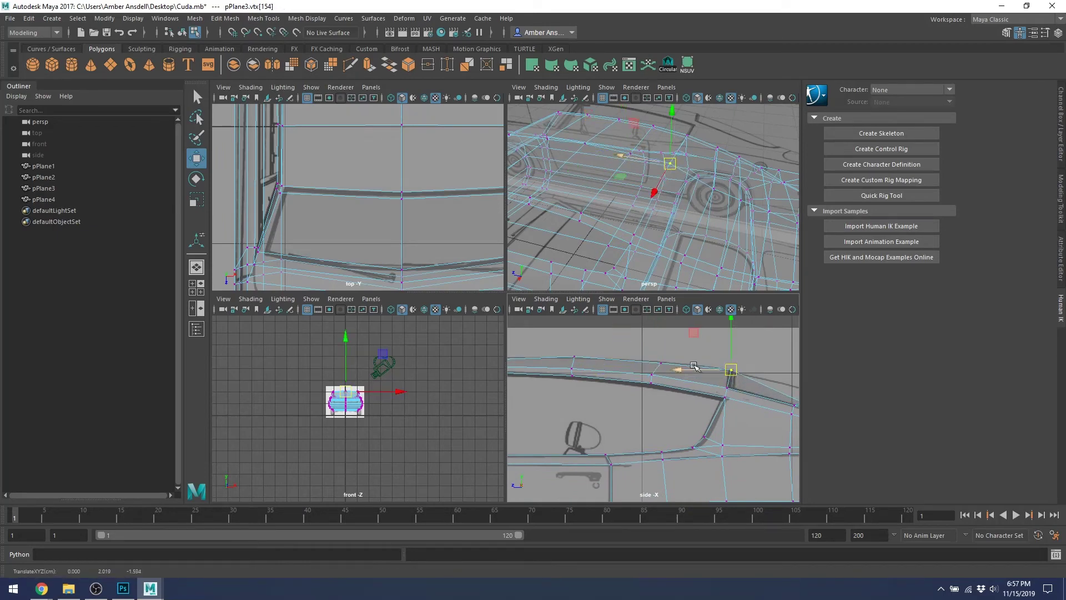
left_click(656, 363)
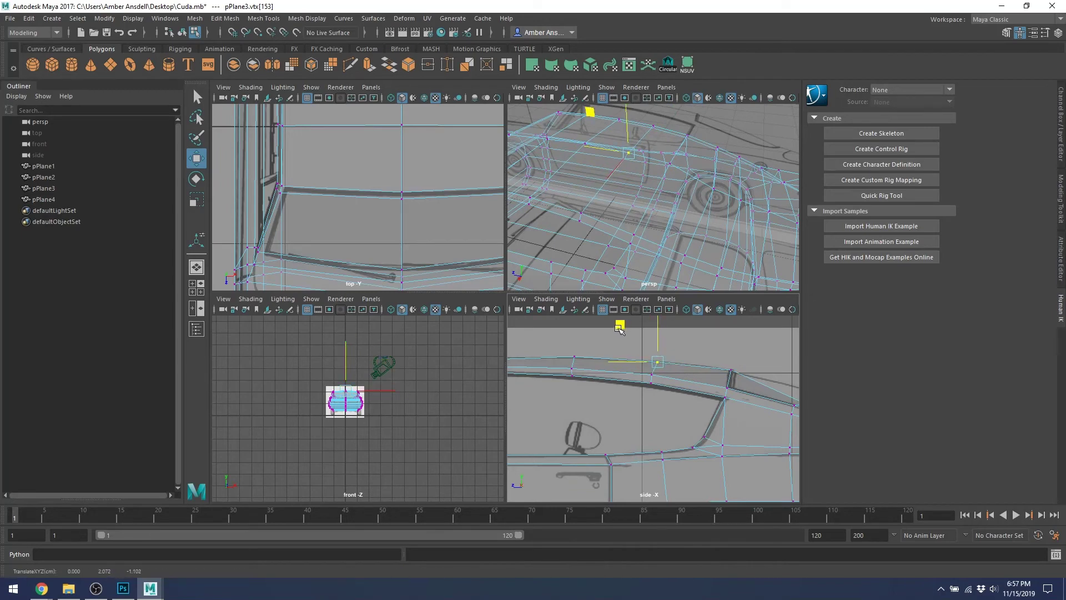
left_click_drag(619, 328, 619, 327)
Raise vertex 155 and its neighbouring rear-window centreline vertex toward the blueprint's fastback line in the side view.
middle_click_drag(694, 349, 531, 342, "alt")
left_click(620, 381)
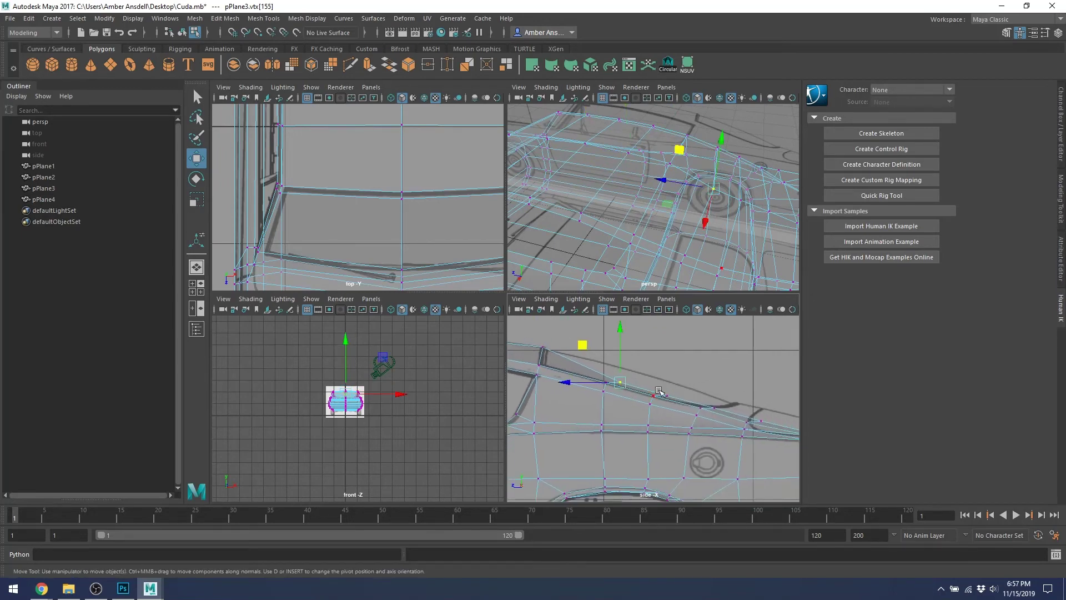
left_click(671, 394, "shift")
left_click_drag(608, 352, 611, 337)
Raise the two centreline vertices at the rear window's lower end to the blueprint's upper outline.
middle_click_drag(714, 382, 556, 366, "alt")
left_click(555, 392)
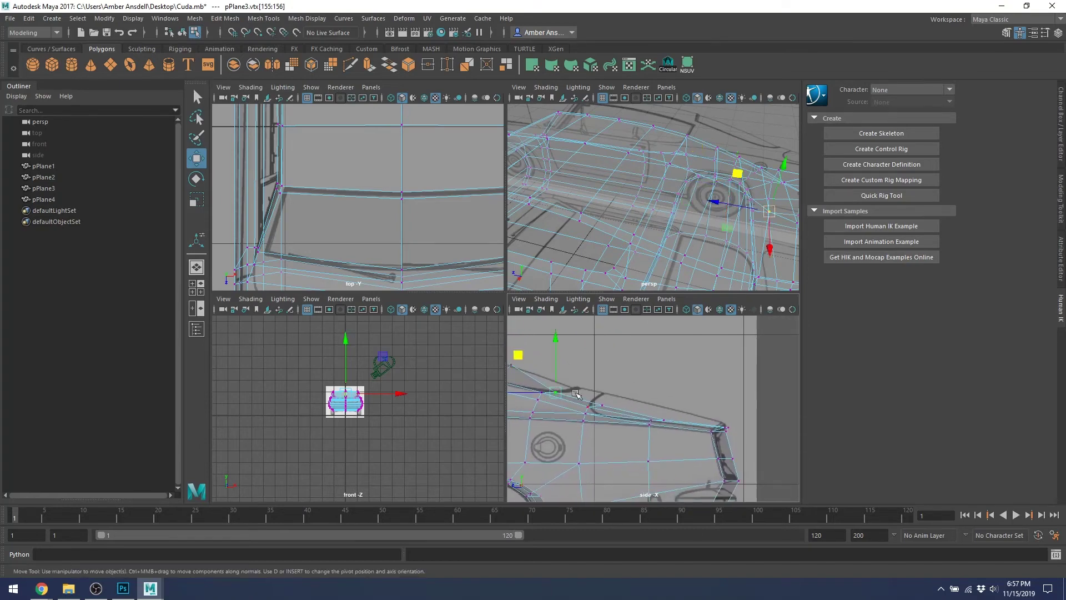
left_click(604, 406, "shift")
left_click_drag(545, 365, 553, 357)
Raise trunk centre vertex 159 to the blueprint's deck line and nudge the vertex at the tail's upper corner forward.
left_click(665, 418)
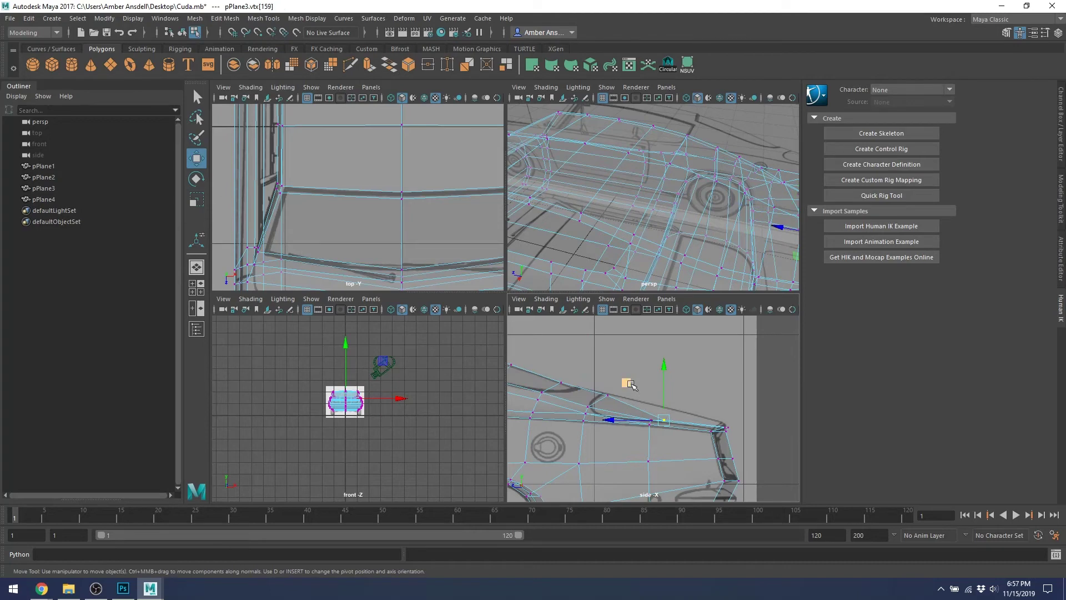
left_click_drag(631, 385, 637, 375)
scroll(709, 423, "up", 4)
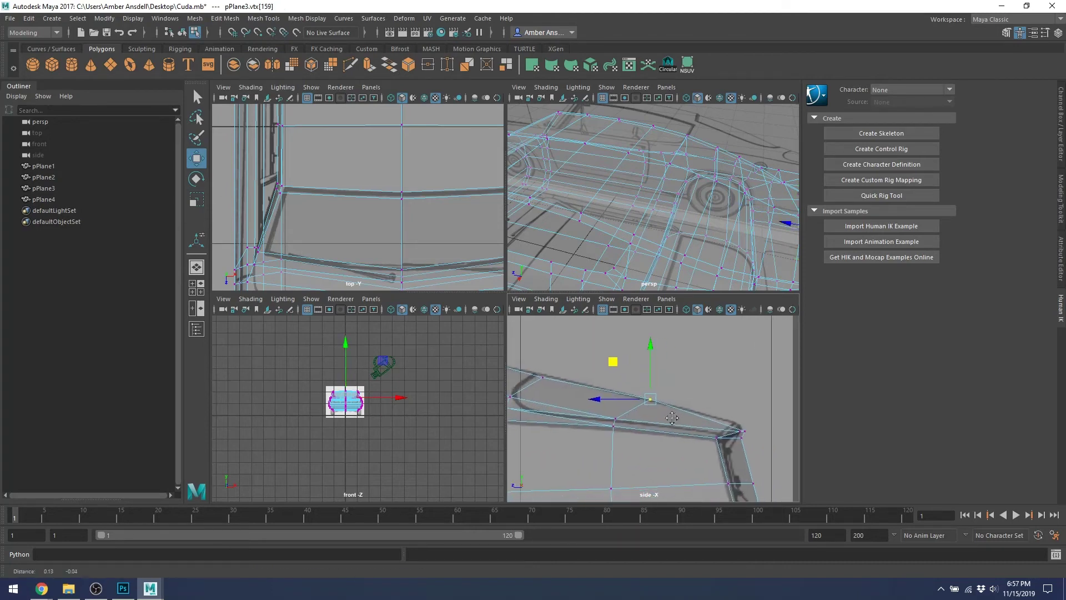
middle_click_drag(714, 428, 621, 405, "alt")
left_click(644, 404)
left_click_drag(612, 369, 605, 366)
Move centreline vertex 160 up and forward onto the blueprint's upper tail corner in the side view.
left_click(647, 405)
scroll(653, 409, "up", 4)
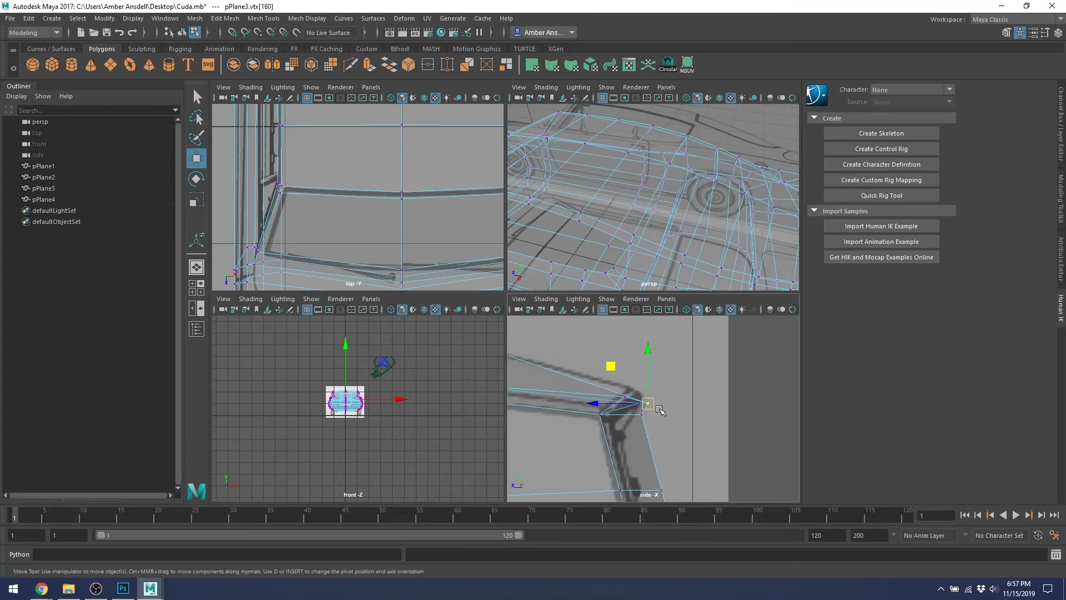
key("ctrl+z")
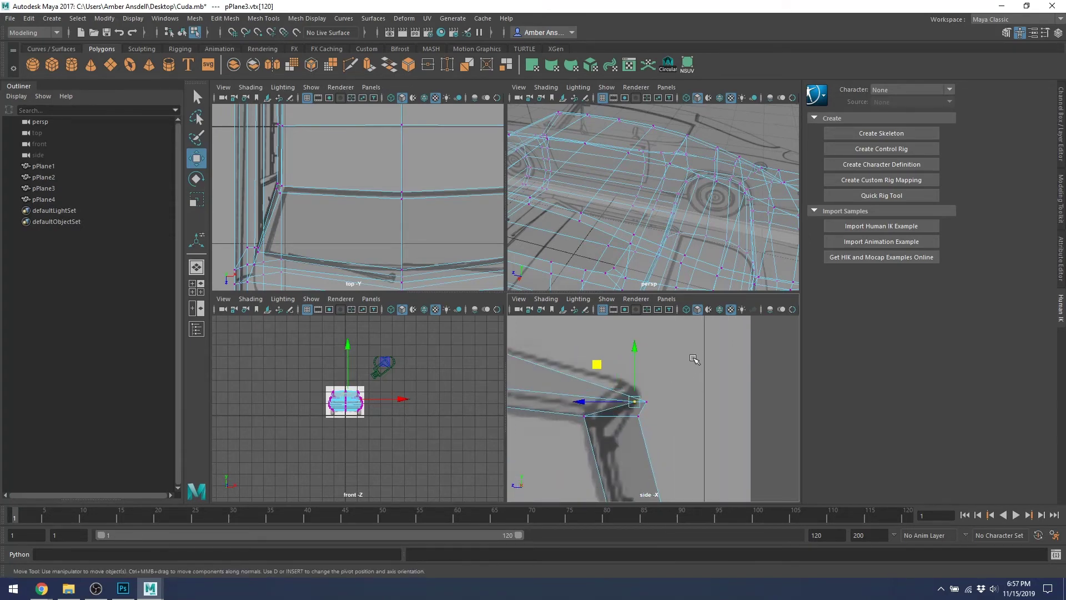
left_click(623, 393)
left_click(630, 411)
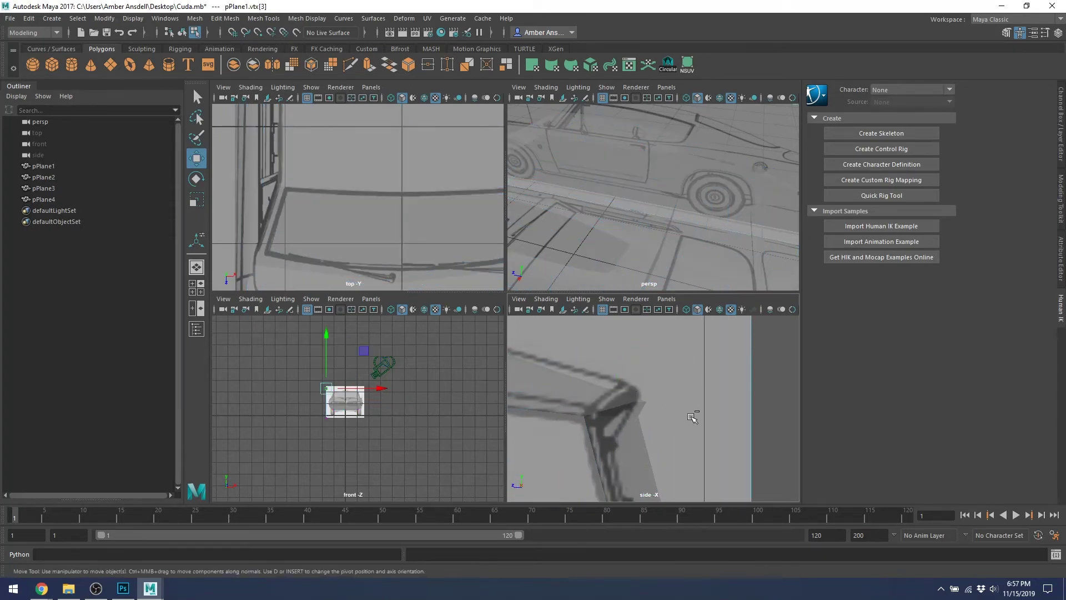
key("ctrl+z")
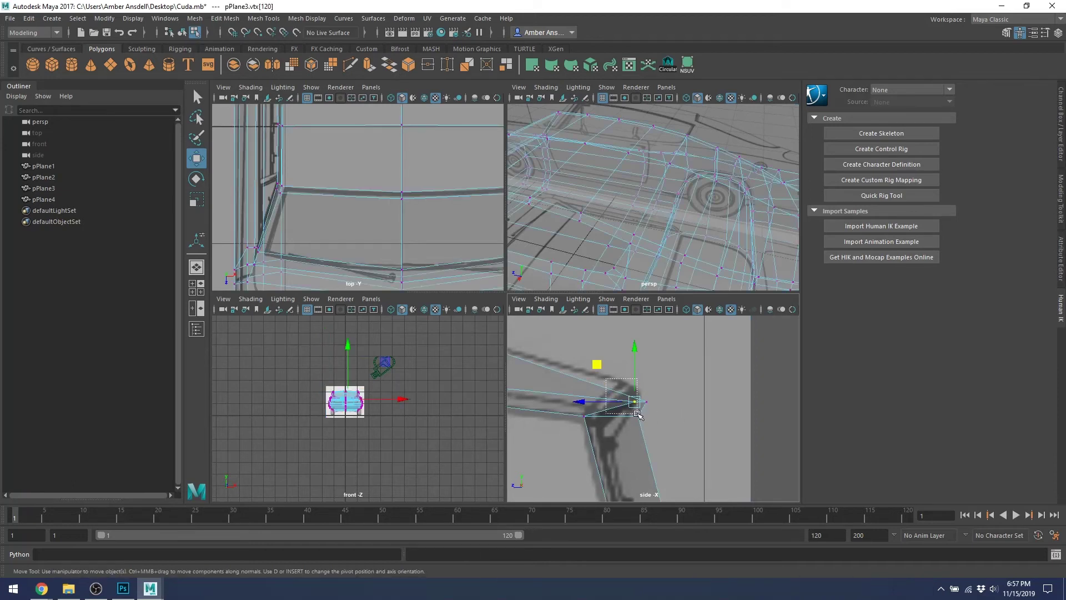
middle_click_drag(598, 366, 585, 357)
left_click_drag(652, 407, 607, 358)
left_click(645, 387)
middle_click_drag(607, 359, 605, 347)
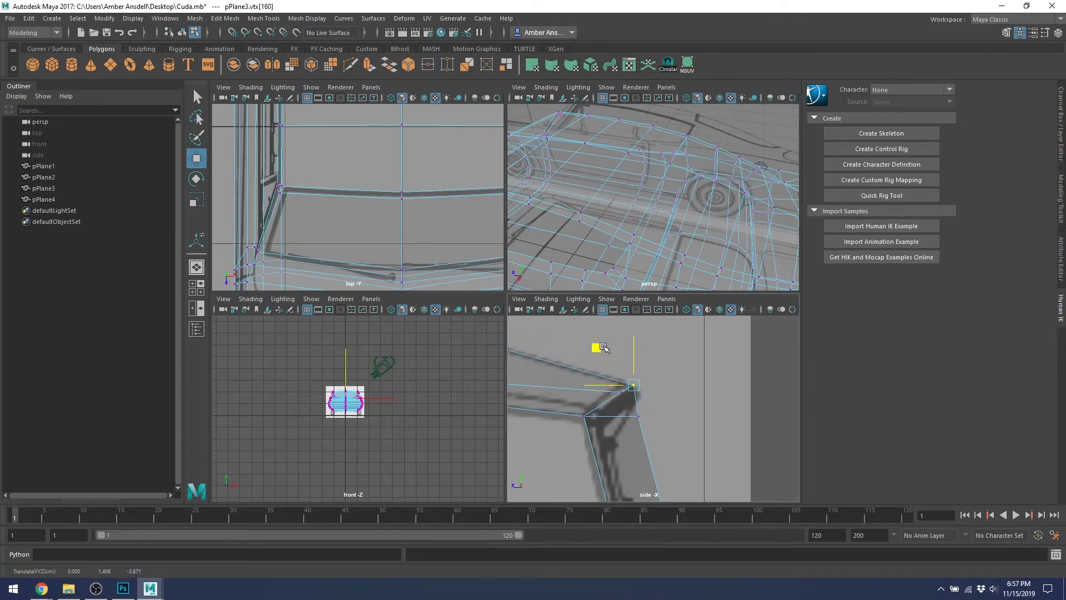
Move tail centreline vertex 162 forward onto the blueprint's rear panel line and nudge vertex 161 slightly up and rearward.
scroll(643, 391, "down", 8)
scroll(647, 406, "up", 4)
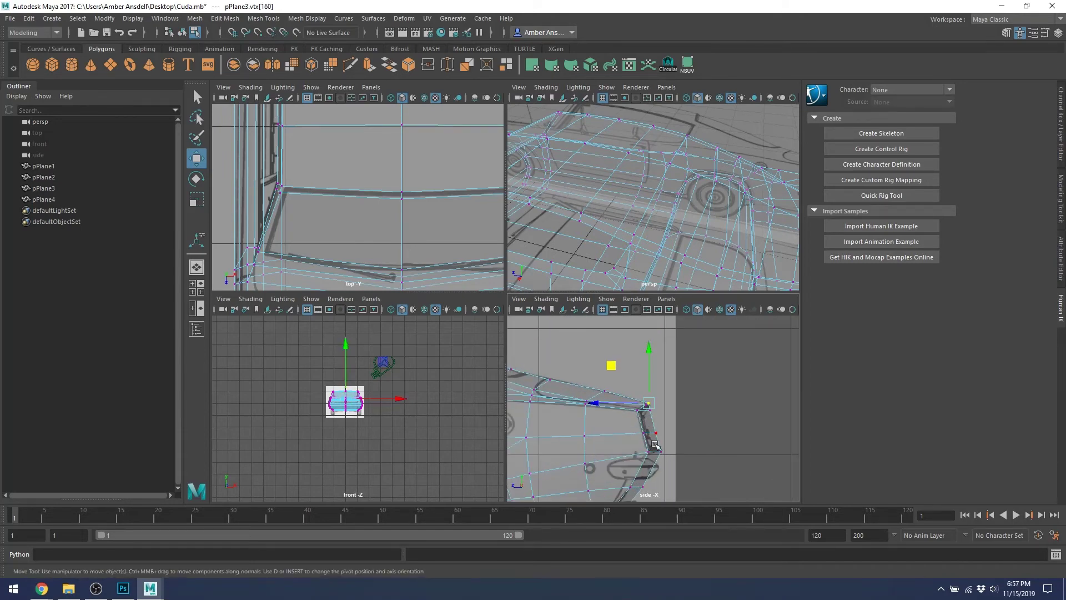
middle_click_drag(670, 452, 656, 428, "alt")
scroll(647, 414, "up", 3)
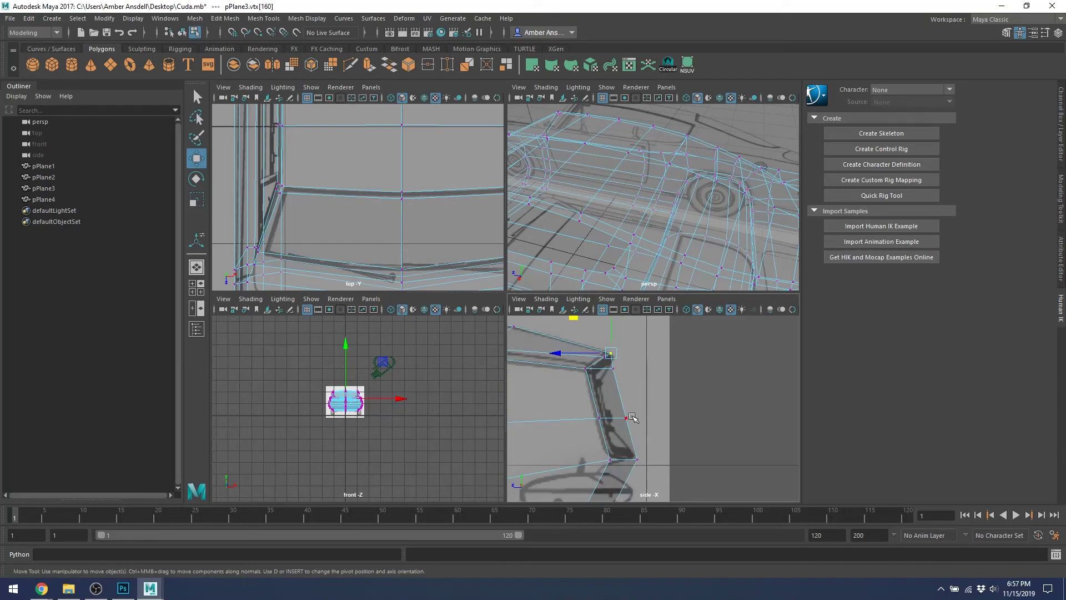
left_click(627, 418)
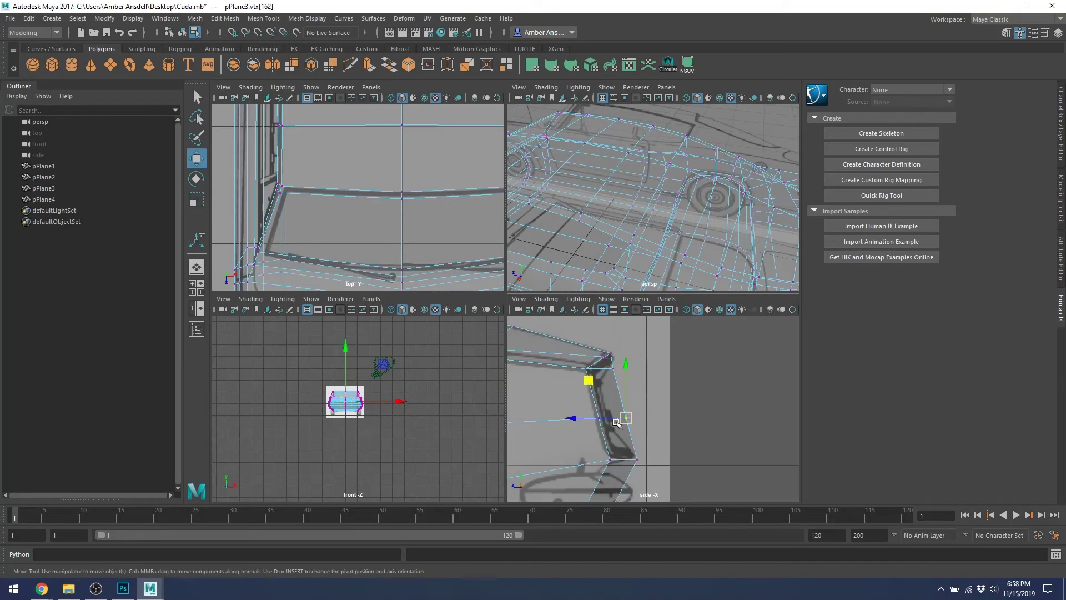
left_click_drag(604, 418, 584, 420)
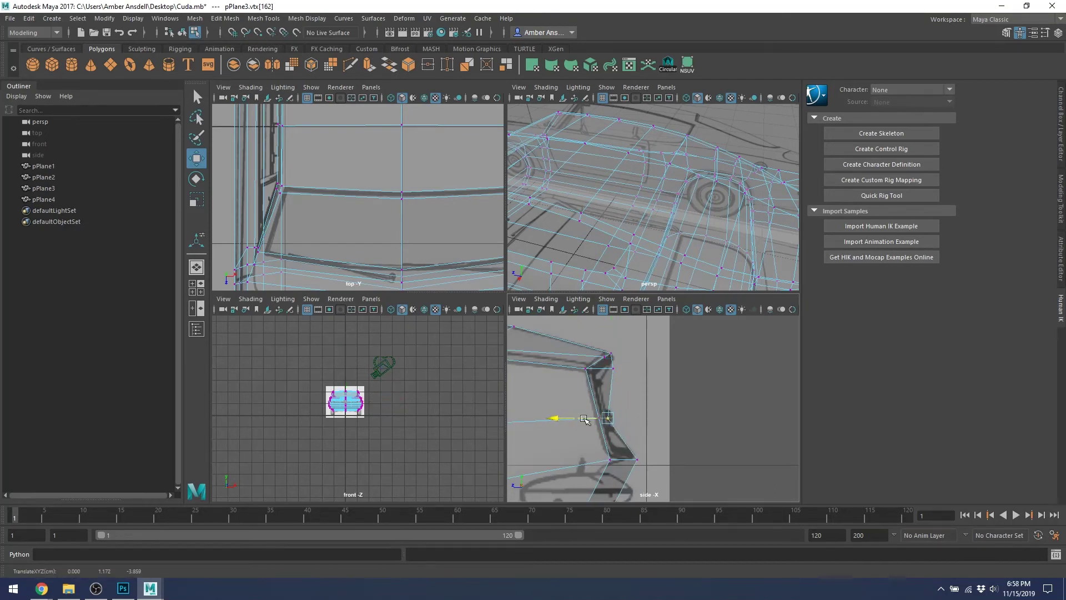
left_click(612, 369)
left_click_drag(574, 332, 578, 326)
Turn off X-ray display so the body mesh shows solid in all views.
middle_click_drag(694, 175, 630, 160, "alt")
scroll(642, 184, "down", 4)
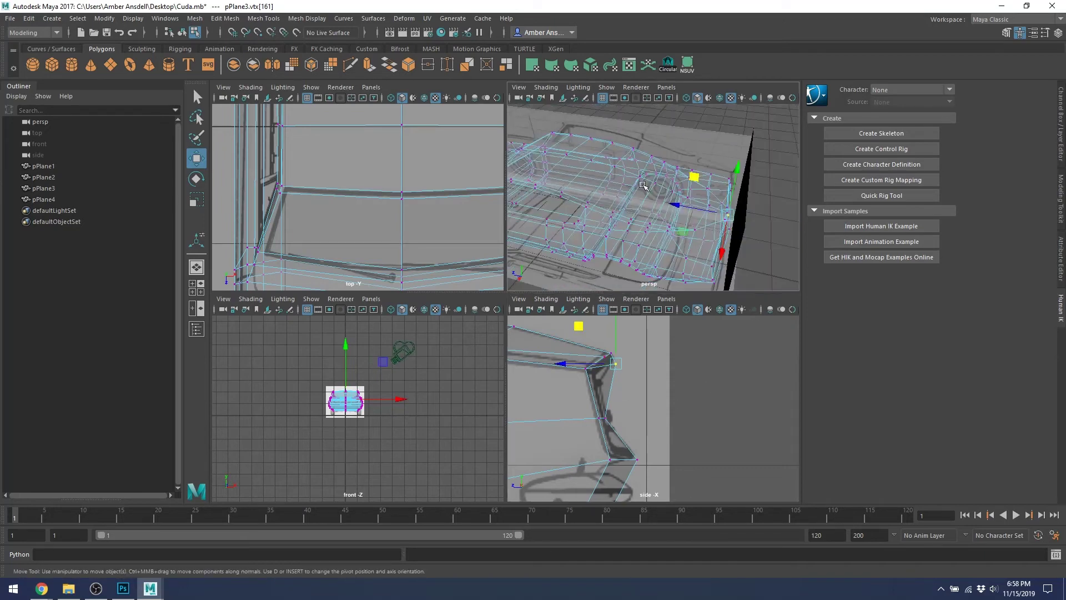
key("alt+x")
key("Escape")
key("alt+z")
mouse_move(666, 222)
left_mouse_down("alt")
mouse_move(841, 183)
mouse_move(795, 203)
left_mouse_up("alt")
key("a")
scroll(594, 422, "up", 6)
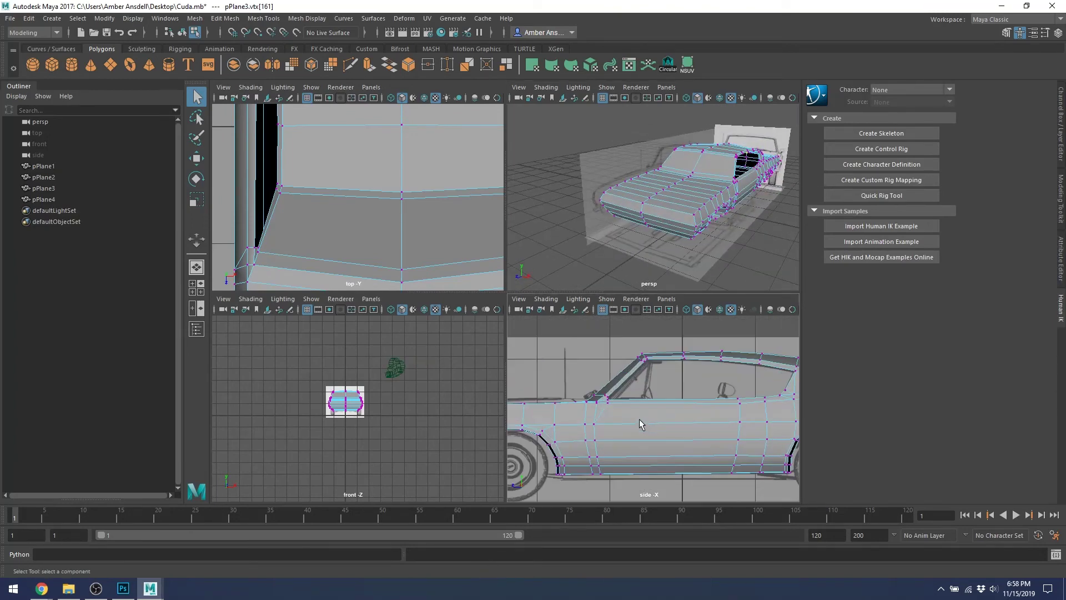
Raise hood centreline vertex 206 near the nose to the blueprint's hood line.
left_click_drag(678, 216, 628, 249, "alt")
scroll(628, 248, "up", 3)
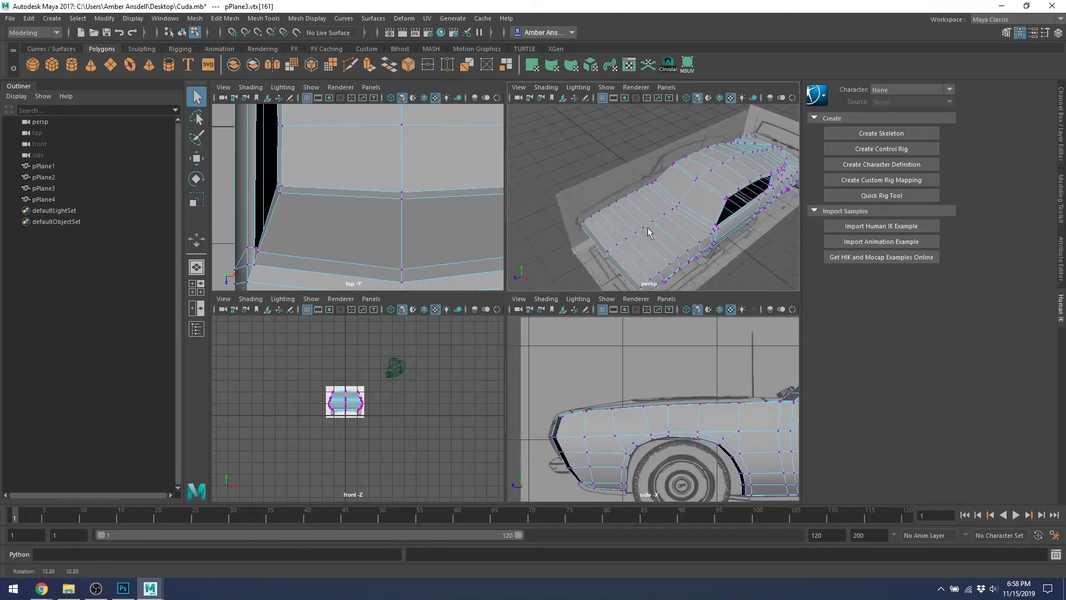
scroll(636, 234, "up", 4)
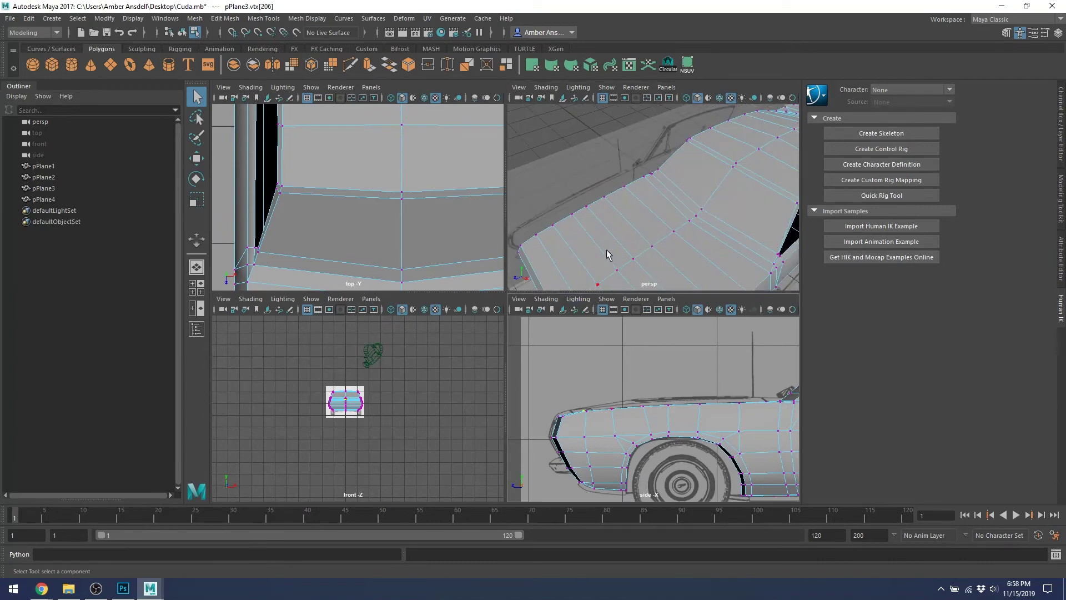
middle_click_drag(616, 250, 621, 179, "alt")
key("w")
left_click_drag(586, 167, 581, 151)
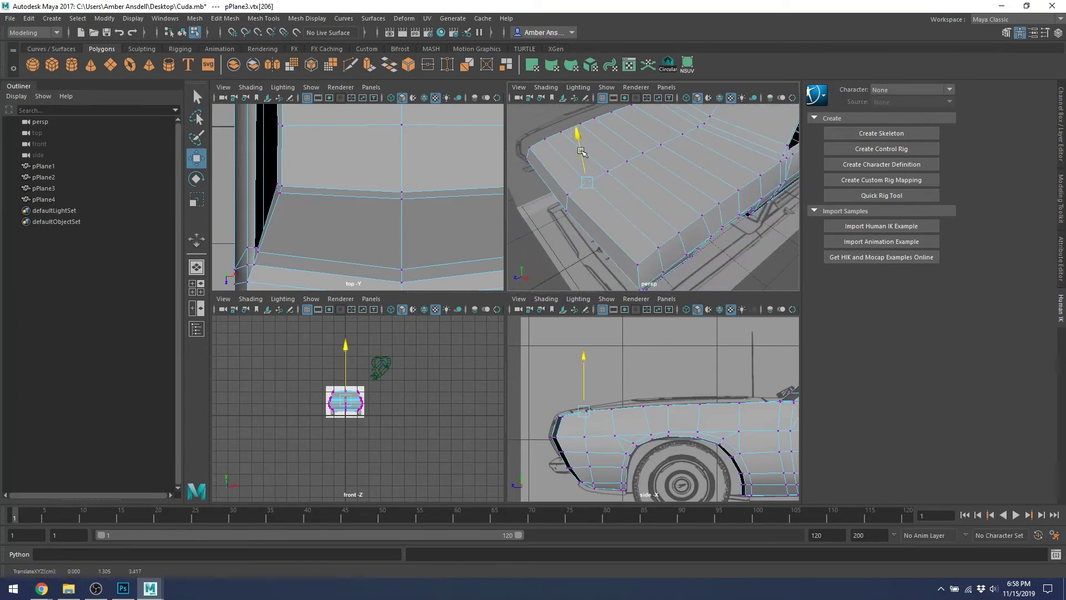
scroll(622, 395, "up", 5)
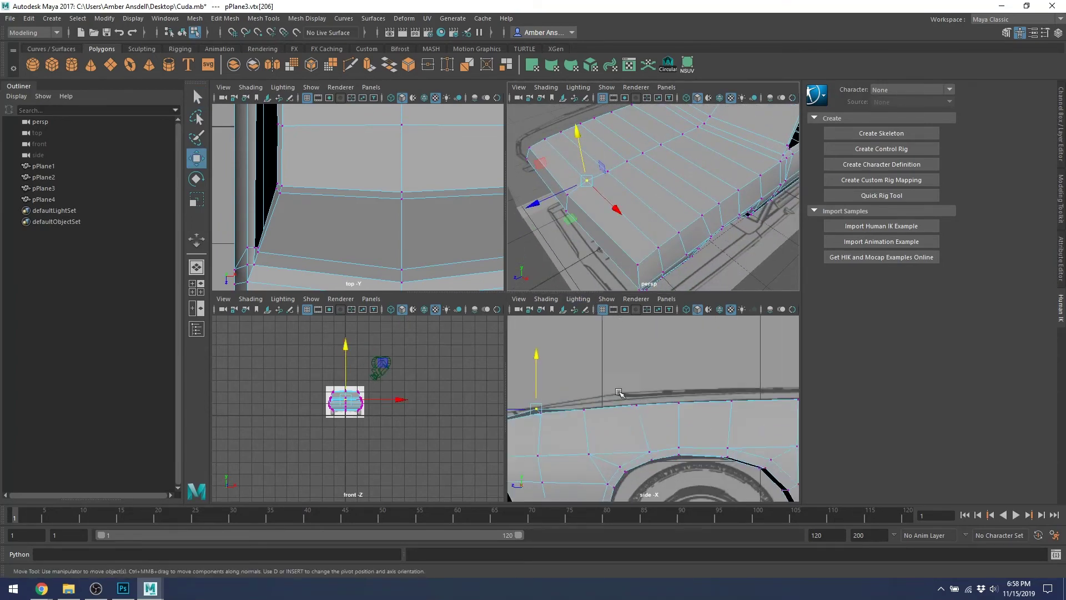
middle_click_drag(636, 416, 699, 425, "alt")
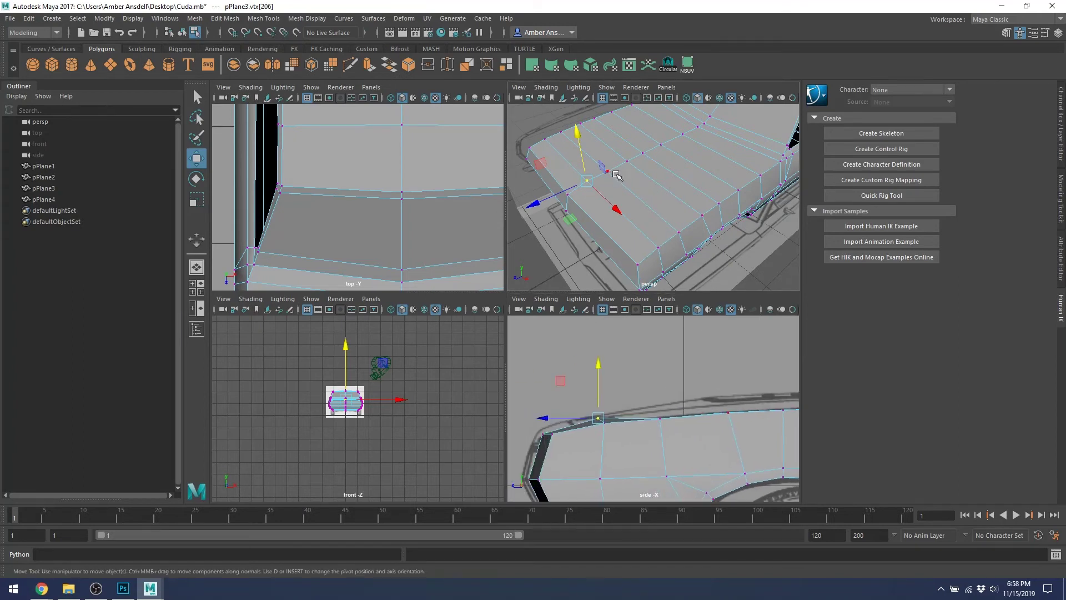
Raise hood centreline vertices 207 to 211 together to the blueprint's hood line, and adjust the height of vertex 207 individually.
left_click(626, 160)
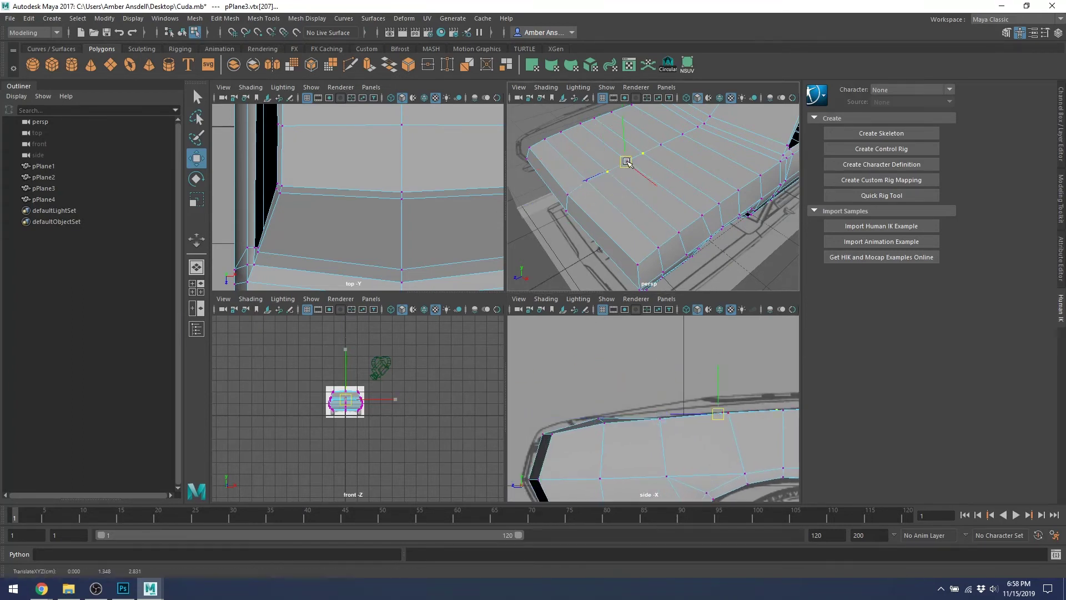
scroll(683, 152, "up", 6)
middle_click_drag(682, 151, 683, 213, "alt")
scroll(683, 213, "down", 2)
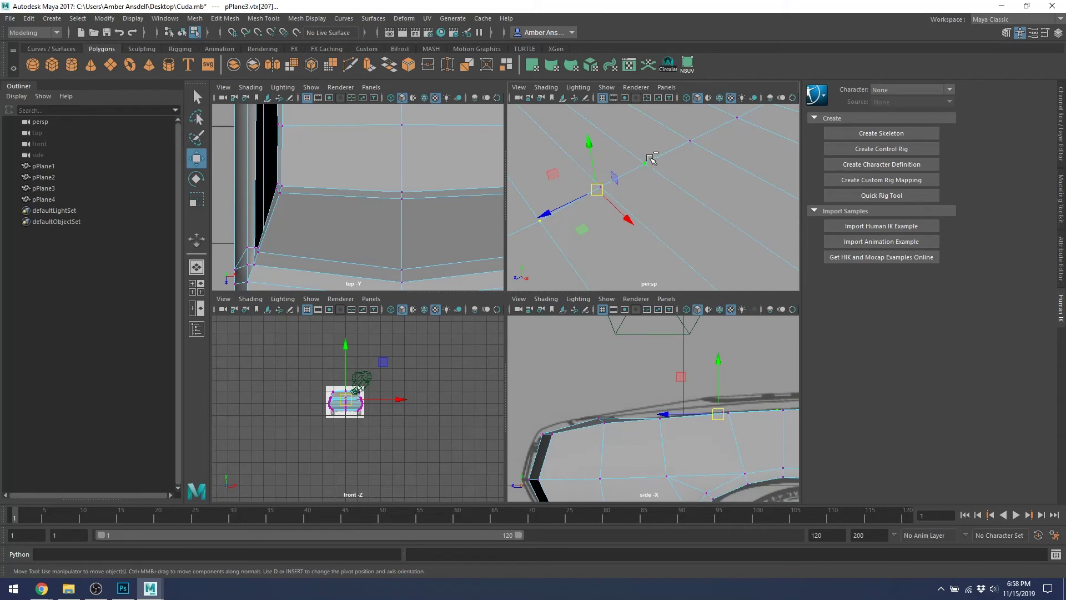
left_click_drag(579, 203, 607, 190)
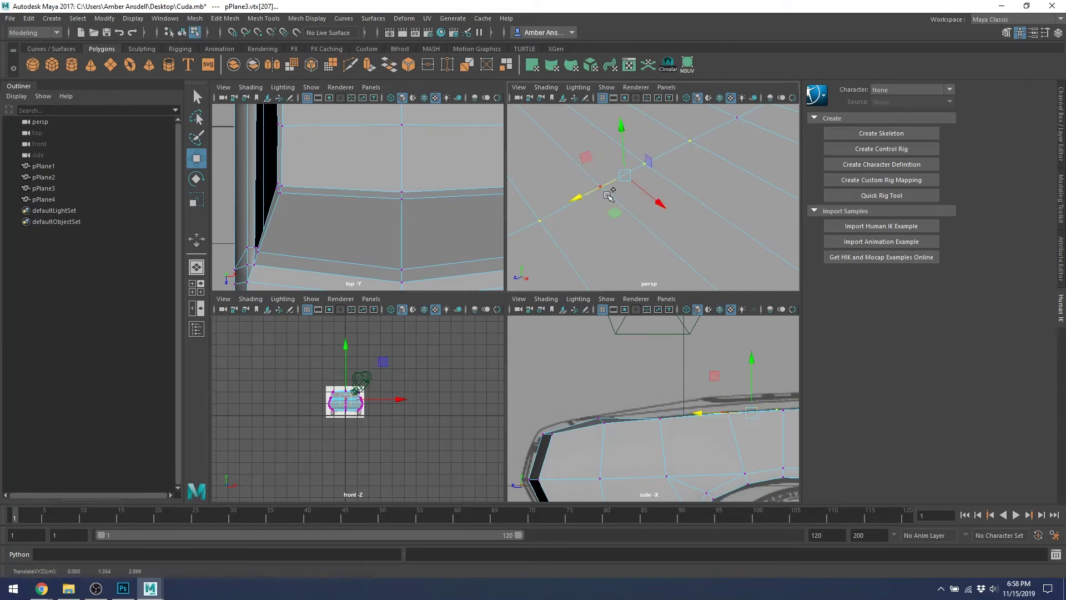
left_click(607, 194, "shift")
middle_click_drag(686, 175, 629, 220, "alt")
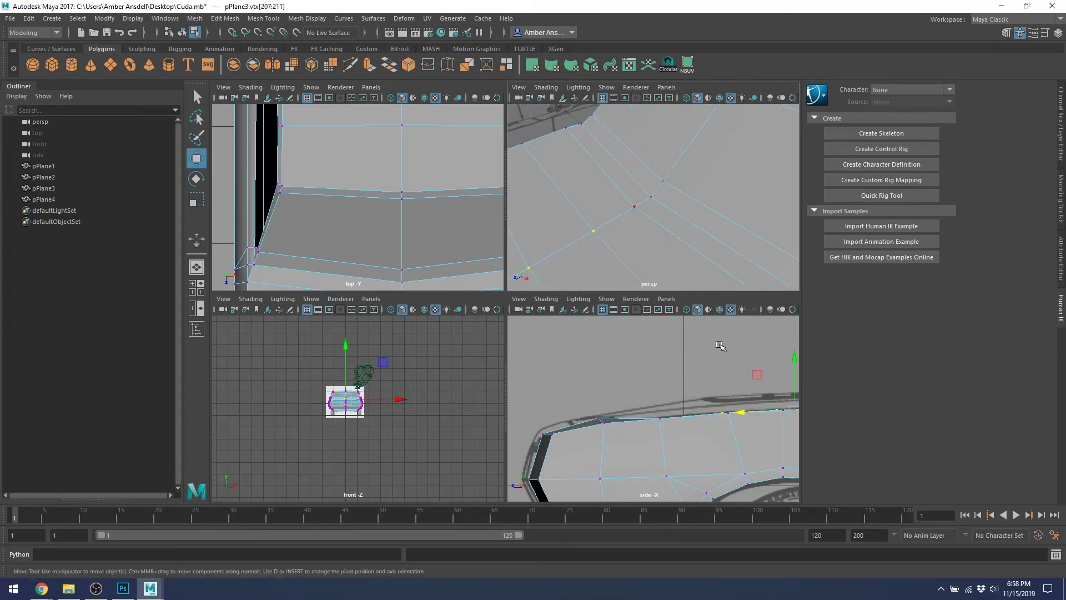
middle_click_drag(719, 344, 634, 336, "alt")
left_click_drag(709, 375, 709, 358)
left_click(575, 395)
left_click_drag(574, 359, 574, 357)
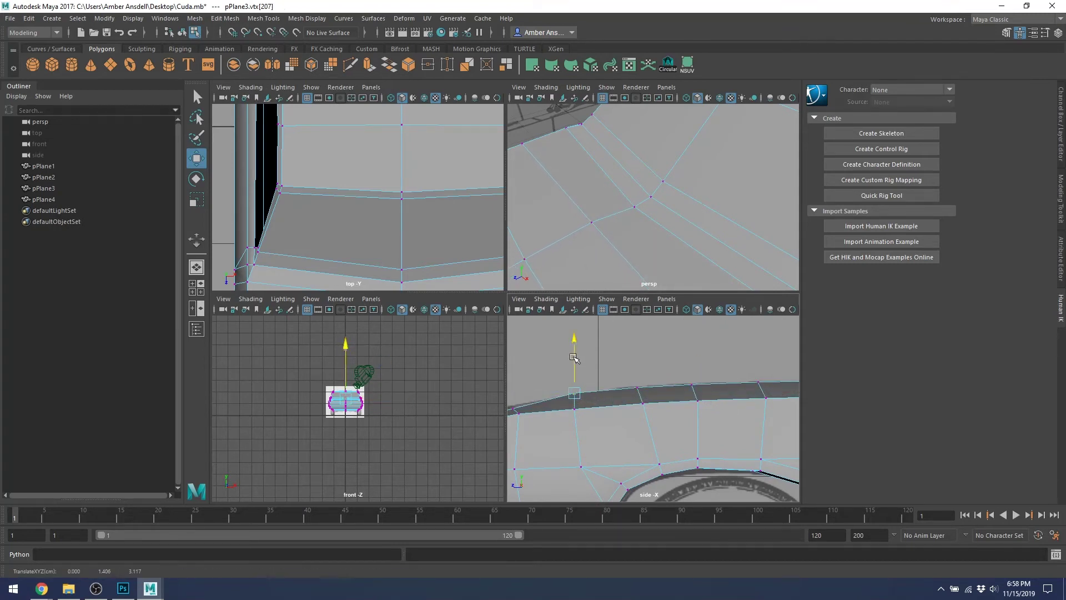
Raise centreline vertices 212 and 213 at the windshield's base to the blueprint's cowl line in the side view.
middle_click_drag(573, 358, 631, 416, "alt")
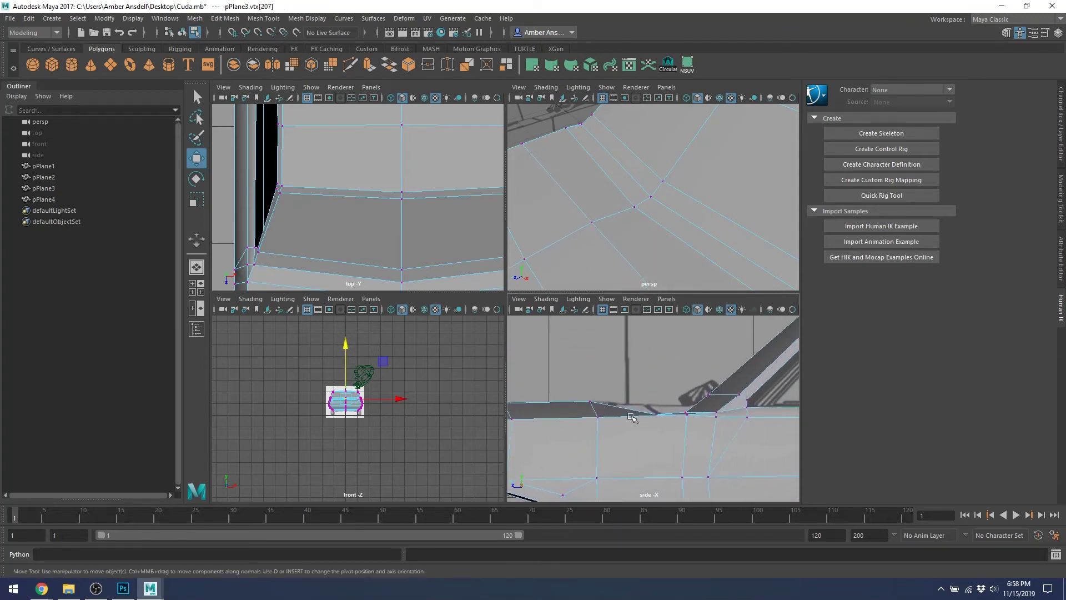
left_click_drag(651, 421, 670, 367)
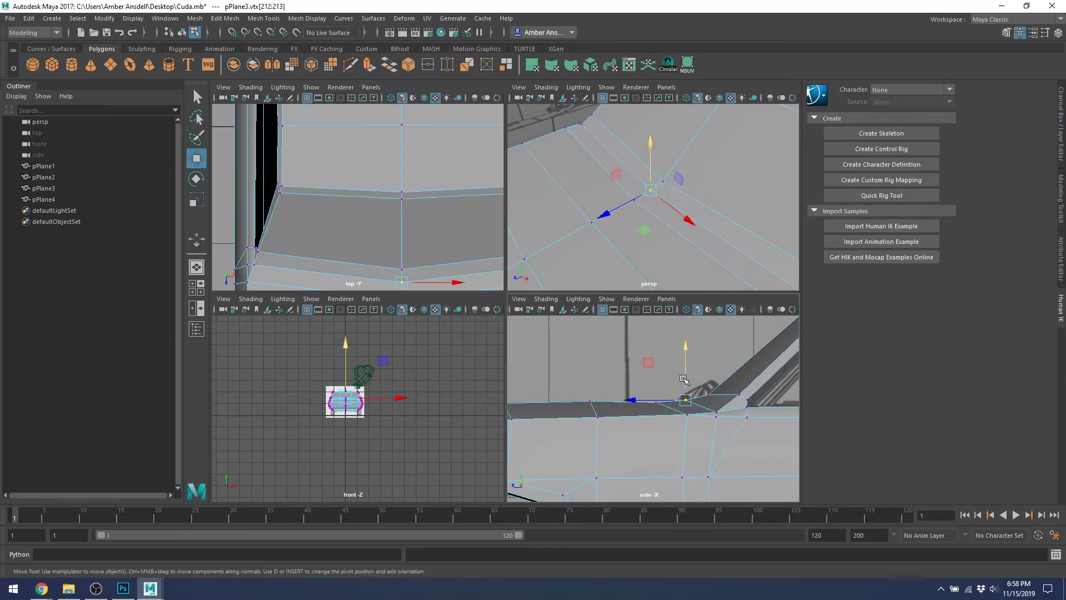
left_click(687, 401)
scroll(697, 397, "down", 5)
scroll(696, 398, "up", 8)
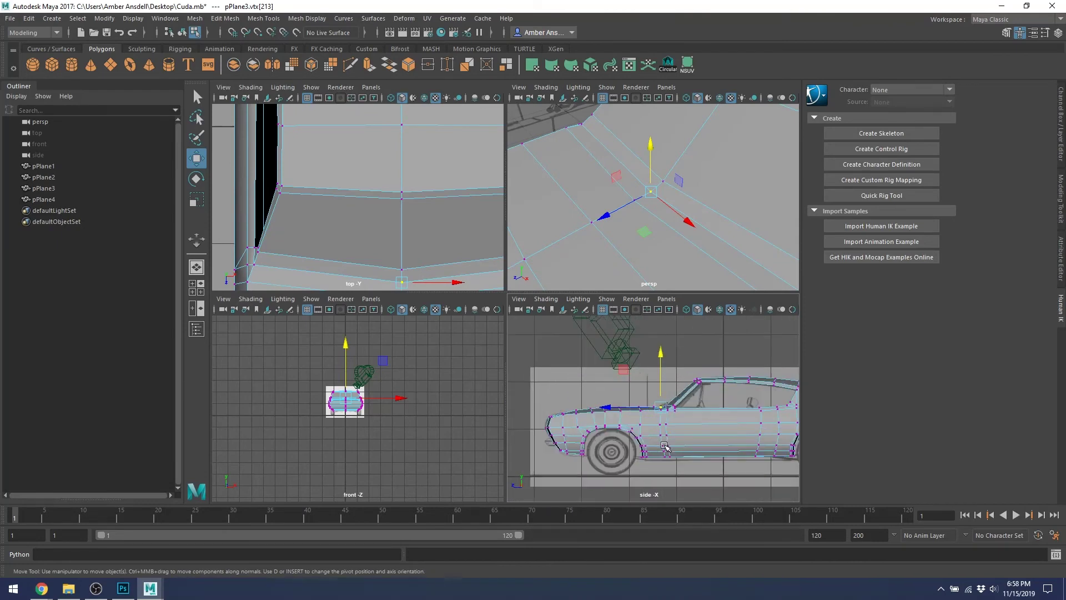
Examine the solid body's surface from underneath, along the sides and over the hood in the perspective view.
scroll(673, 270, "down", 2)
scroll(674, 250, "down", 8)
left_click_drag(676, 238, 654, 109, "alt")
scroll(674, 194, "up", 8)
scroll(655, 109, "down", 5)
left_click_drag(650, 167, 660, 224, "alt")
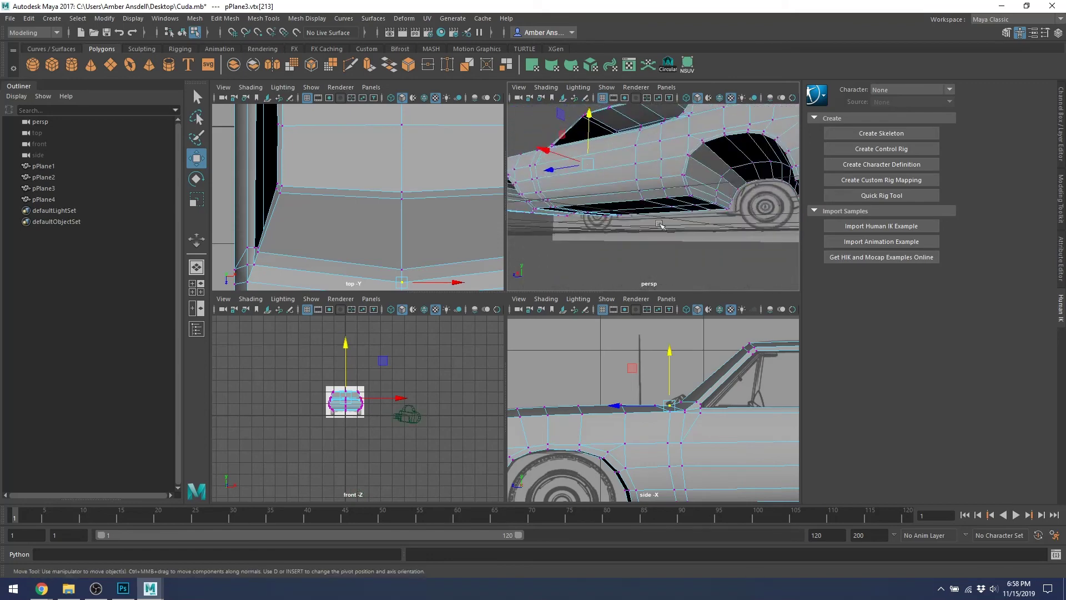
scroll(655, 192, "down", 5)
left_click_drag(605, 191, 699, 250, "alt")
scroll(702, 204, "up", 8)
scroll(702, 203, "up", 4)
left_click_drag(702, 203, 690, 211, "alt")
scroll(688, 221, "down", 8)
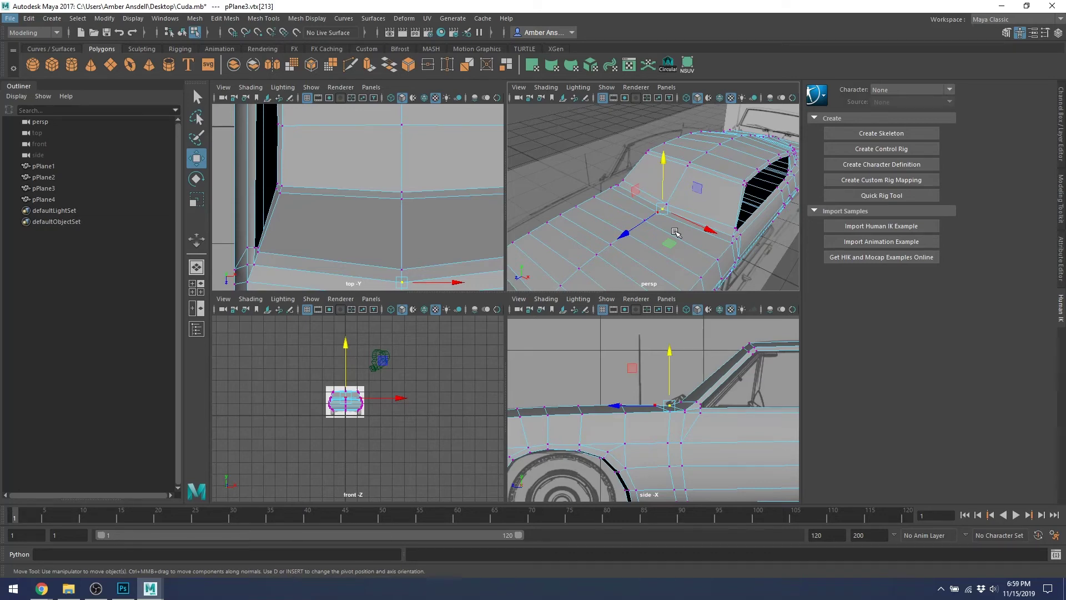
left_click_drag(677, 221, 701, 193, "alt")
left_click_drag(700, 193, 648, 211, "alt")
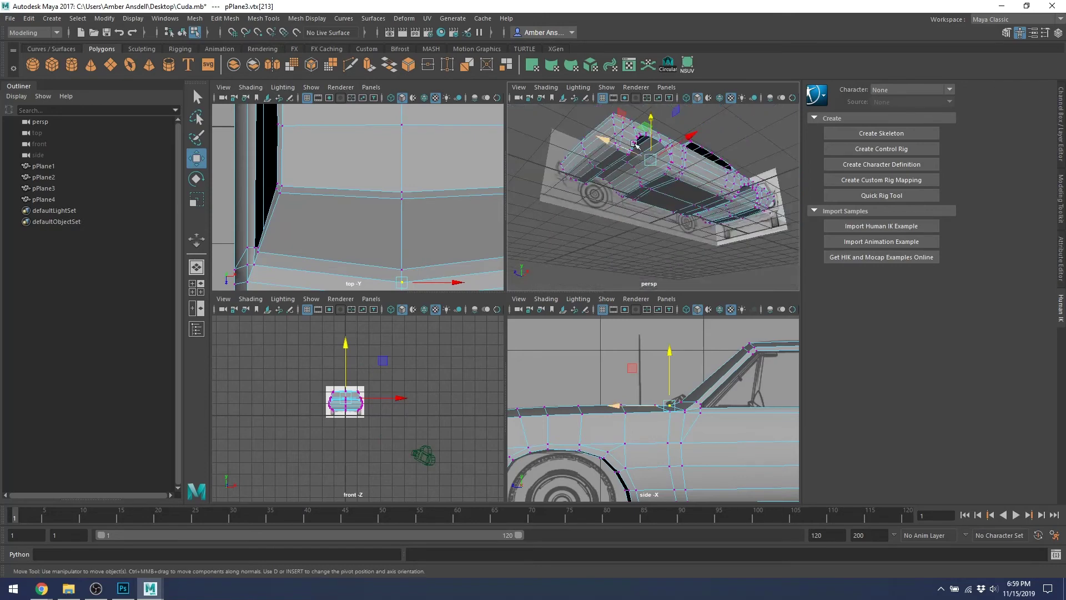
left_click_drag(688, 138, 683, 187, "alt")
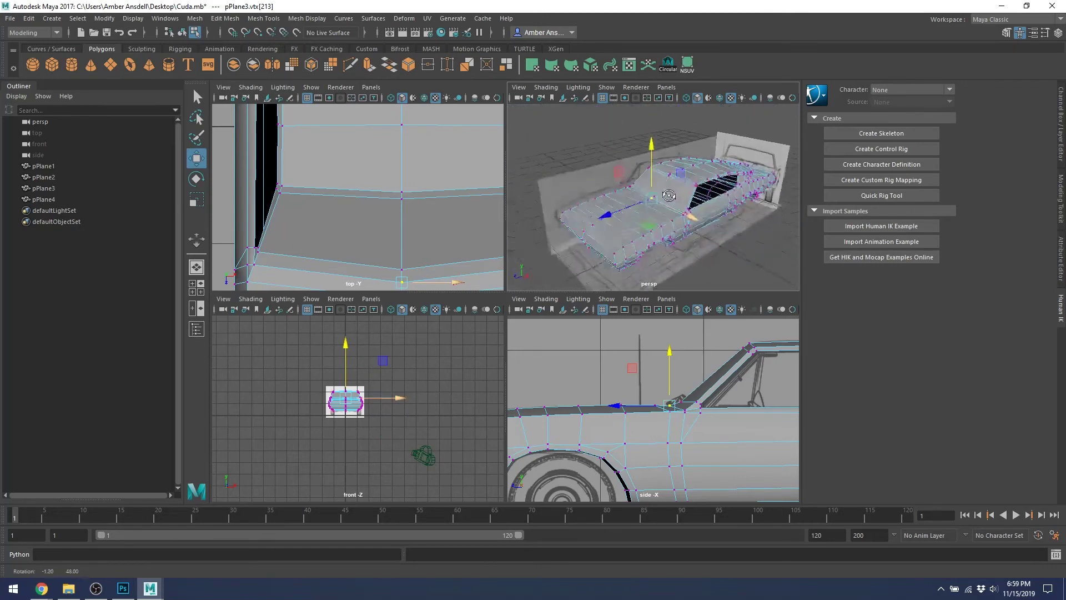
mouse_move(656, 192)
right_mouse_down("alt")
mouse_move(667, 219)
mouse_move(681, 171)
mouse_move(660, 181)
right_mouse_up("alt")
mouse_move(661, 180)
left_mouse_down("alt")
mouse_move(650, 186)
mouse_move(658, 179)
left_mouse_up("alt")
right_click_drag(658, 178, 669, 192, "alt")
Adjust the heights of hood centreline vertices 206 and 205 at the nose to smooth the front edge in the perspective view.
left_click_drag(670, 192, 632, 161, "alt")
left_click(632, 192)
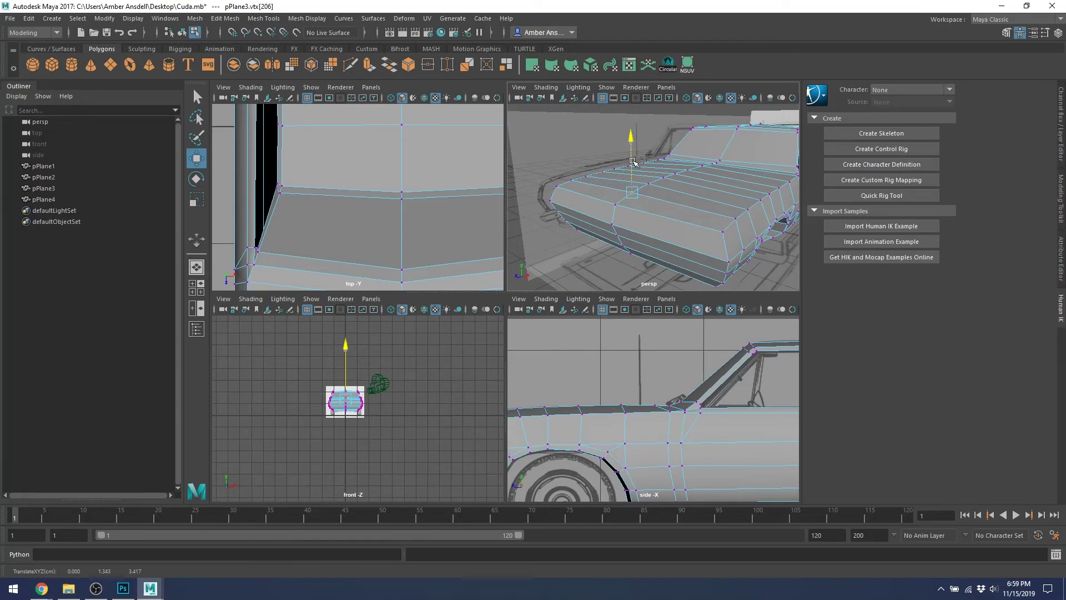
left_click(614, 204)
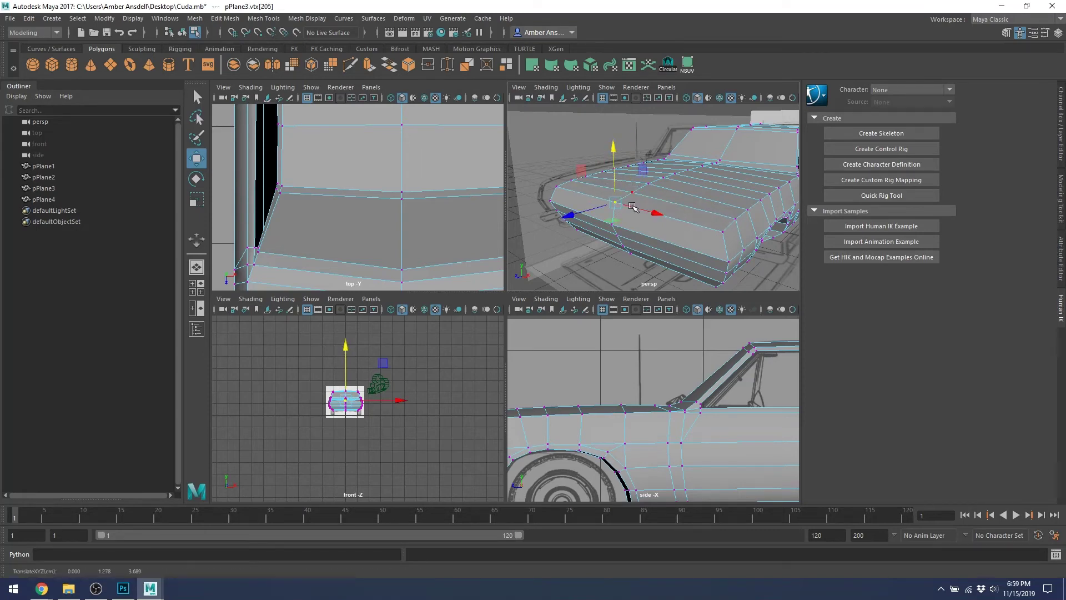
left_click_drag(632, 207, 582, 218, "alt")
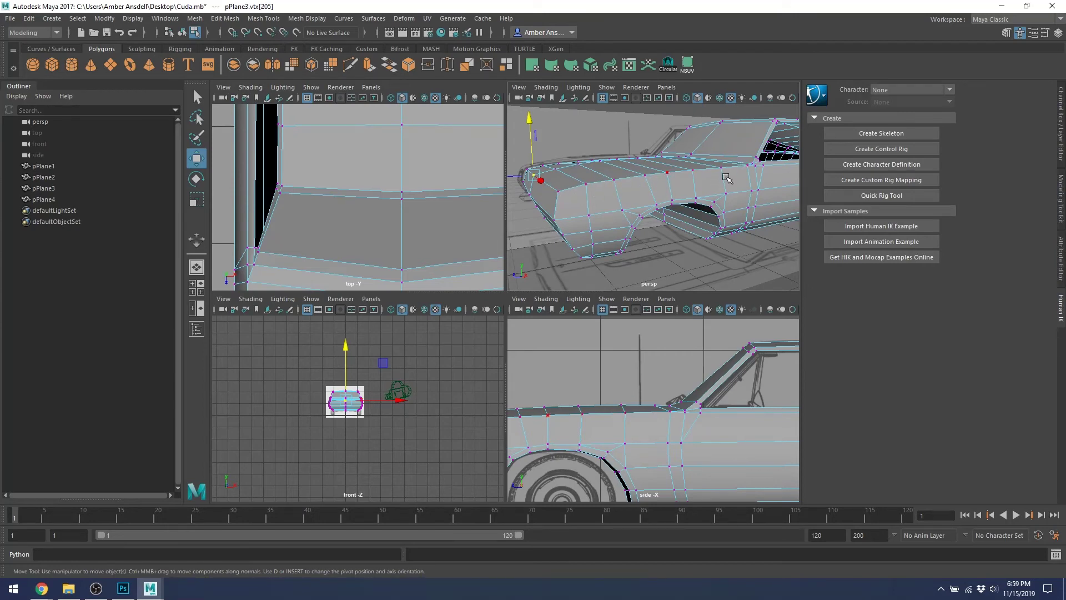
left_click_drag(727, 177, 633, 183, "alt")
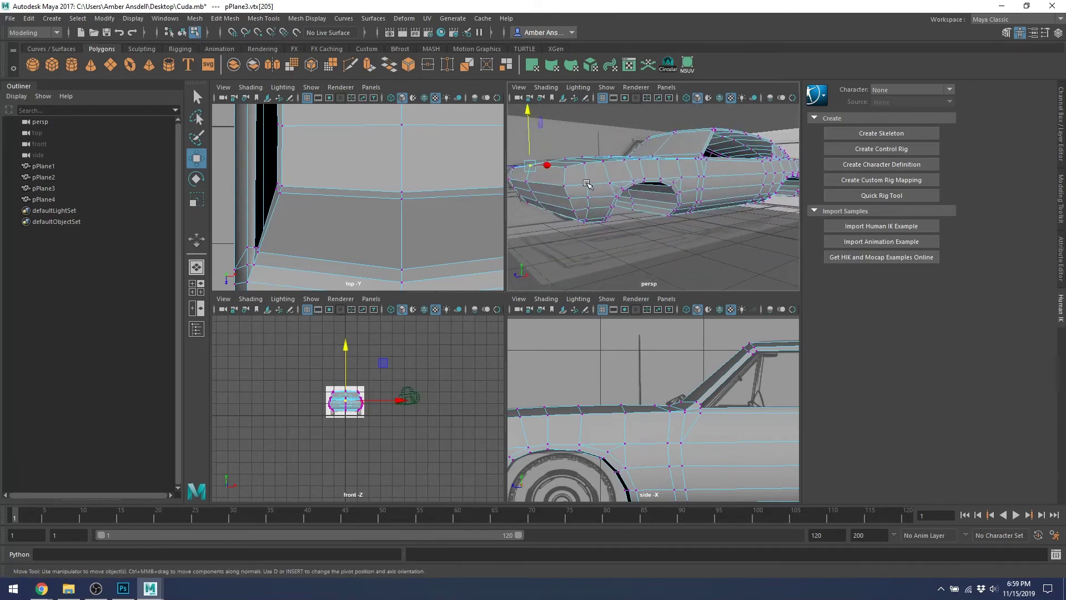
Switch to Chrome and compare Plymouth Barracuda reference photos, including the green 1970 model and the blue 1968 fastback.
key("alt+Tab")
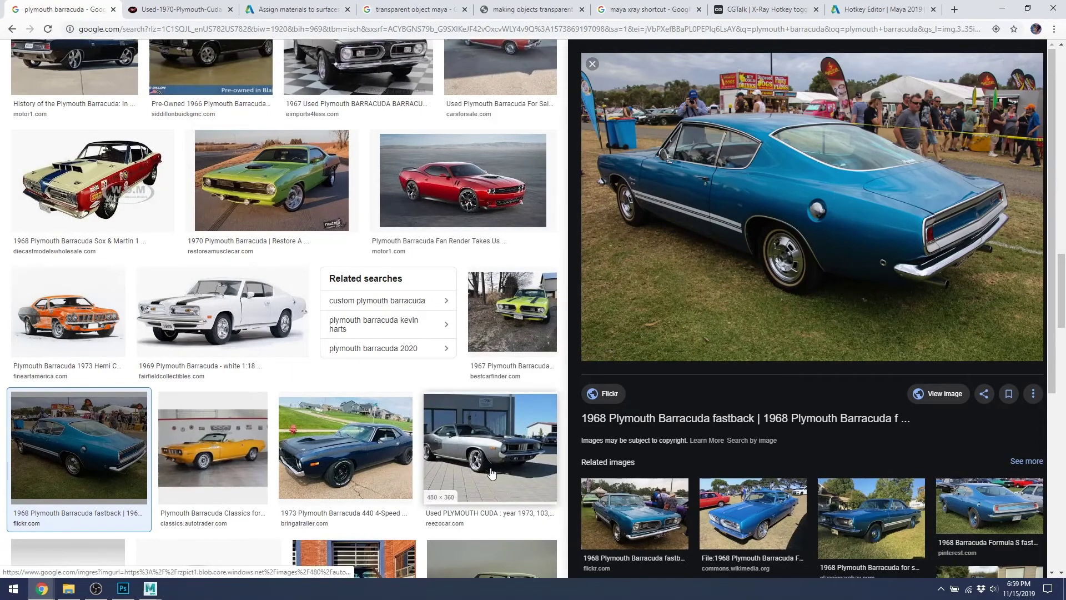
left_click(488, 444)
left_click(272, 180)
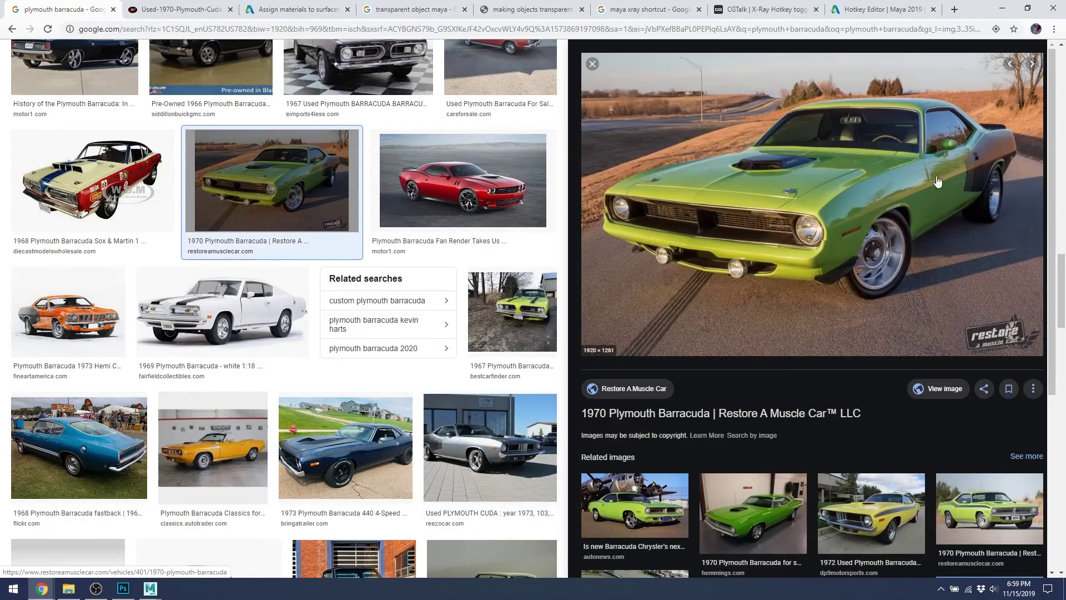
left_click(215, 448)
left_click(125, 449)
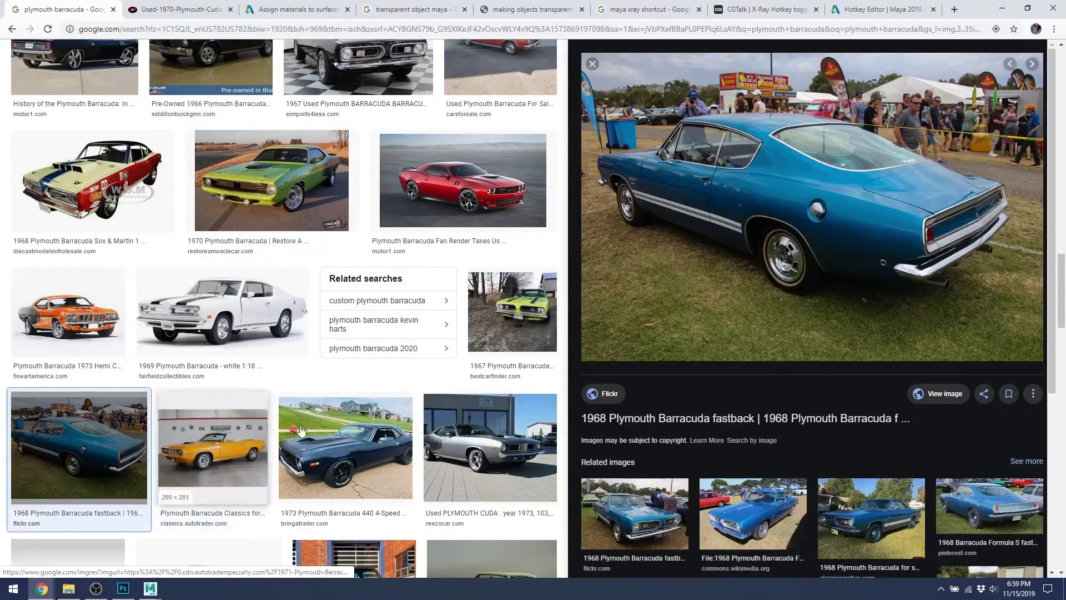
Compare reference photos of the 1968 Sox & Martin diecast Barracuda, the red fan render and the green 1970 Barracuda.
left_click(88, 184)
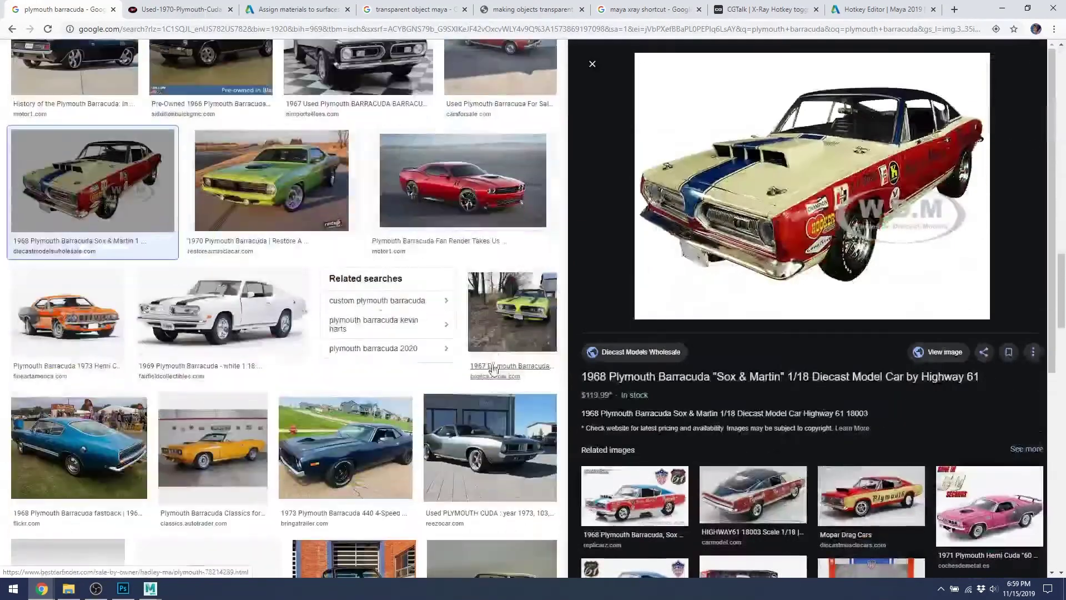
left_click(463, 189)
key("Left")
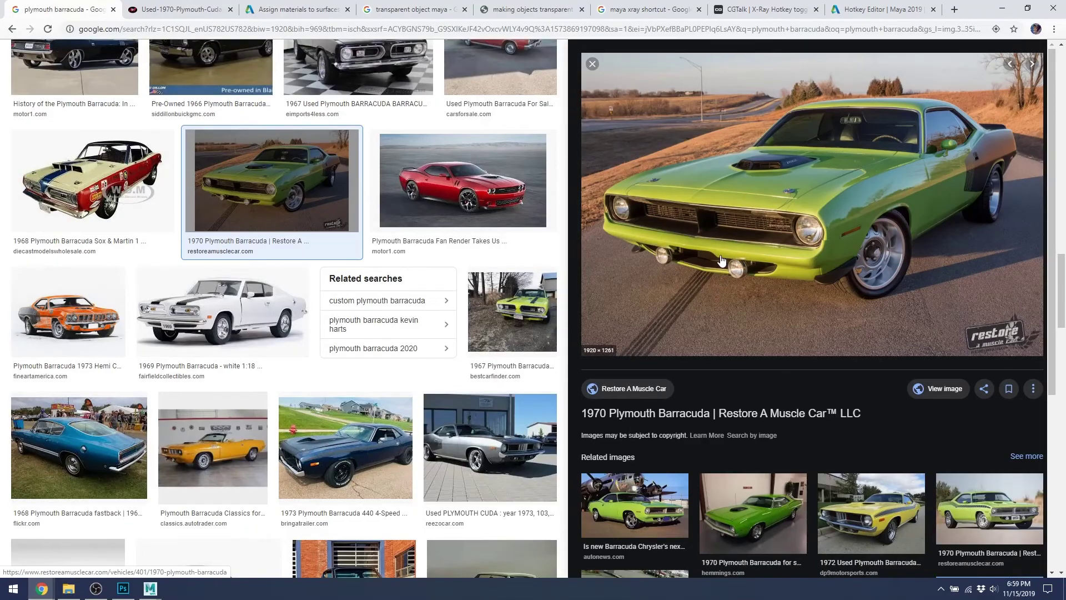
Switch to Maya and examine the body's nose, hood and fender with smooth preview on, then off.
key("alt+Tab")
left_click_drag(741, 240, 707, 221, "alt")
key("3")
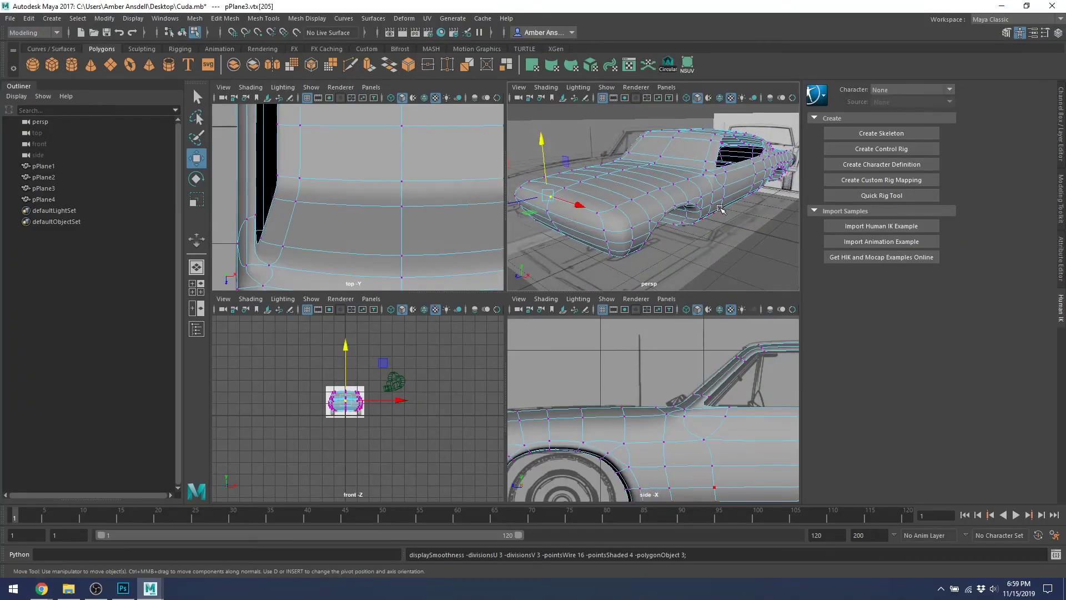
left_click_drag(719, 210, 690, 212, "alt")
key("1")
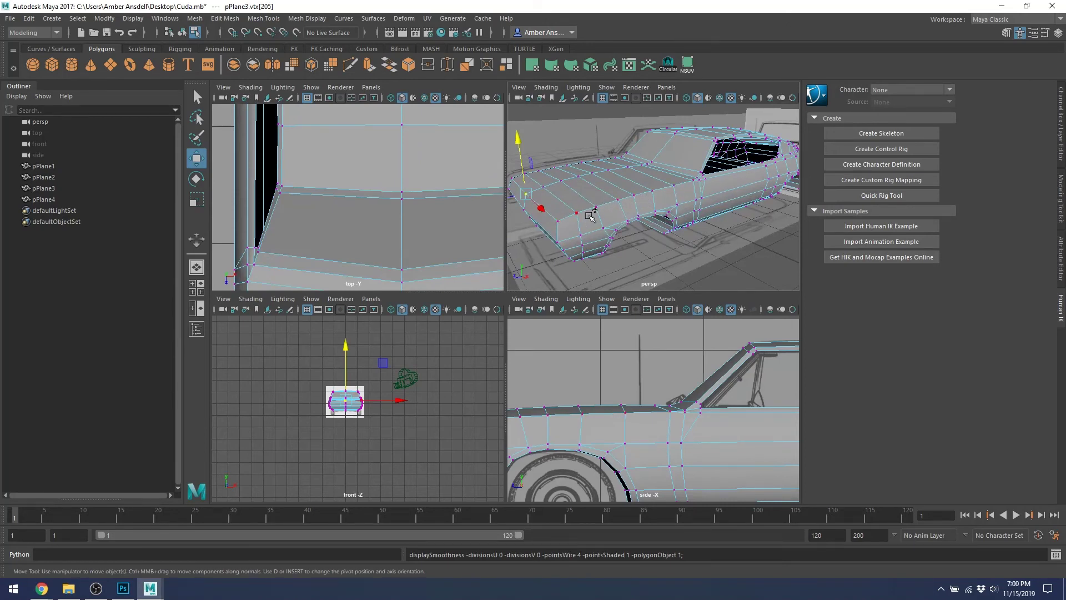
Try to bevel the edge along the top of the front fender with fraction 0.5 and 1 segment, previewing it smoothed.
key("F10")
left_click(611, 204)
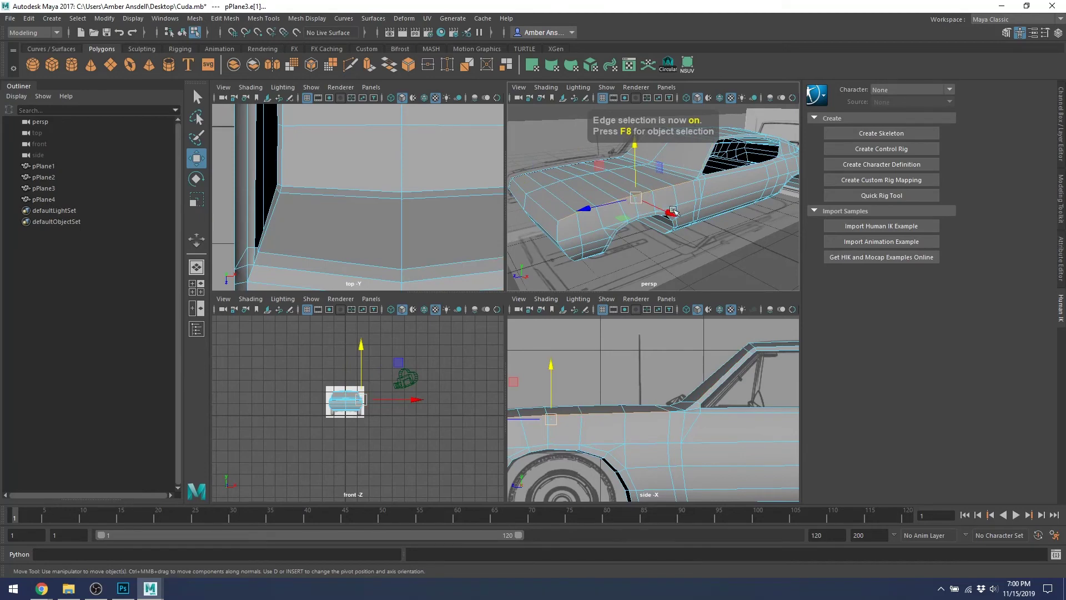
mouse_move(673, 211)
left_mouse_down("alt")
mouse_move(698, 219)
mouse_move(690, 200)
left_mouse_up("alt")
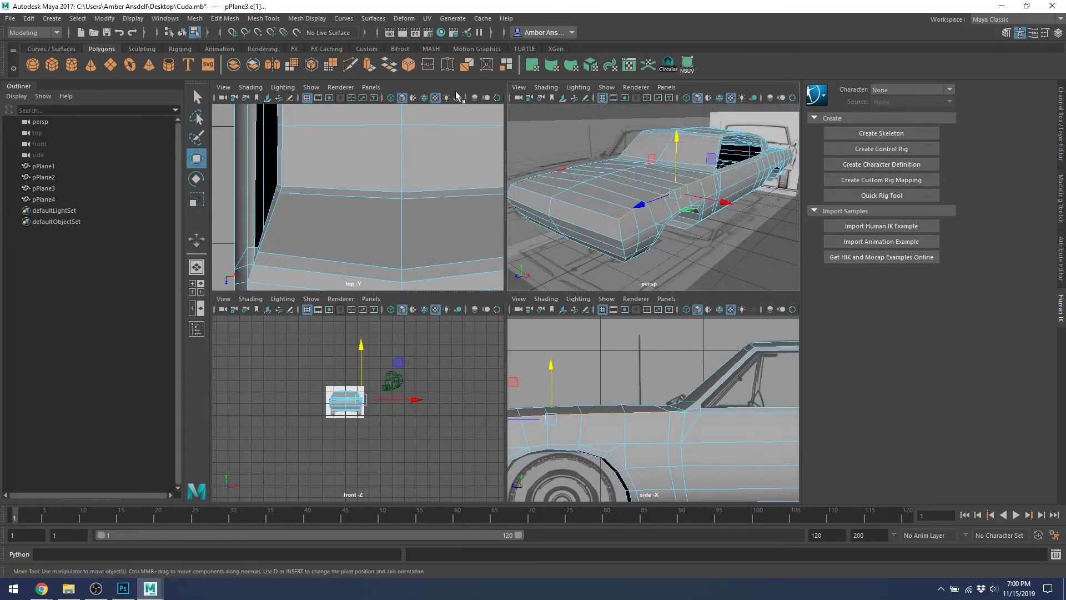
key("ctrl+b")
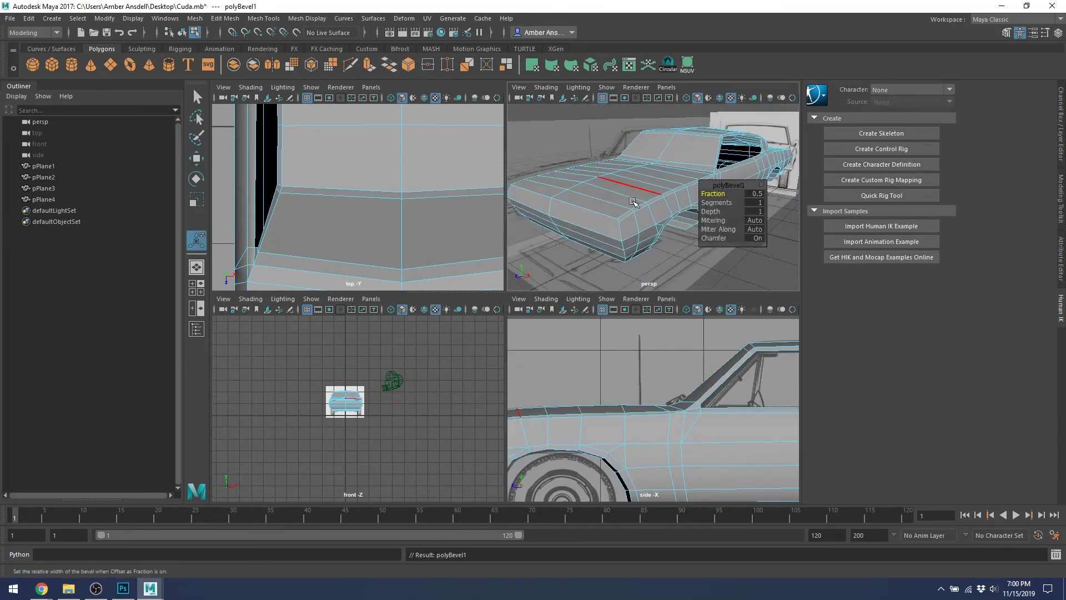
left_click_drag(633, 201, 670, 233, "alt")
key("3")
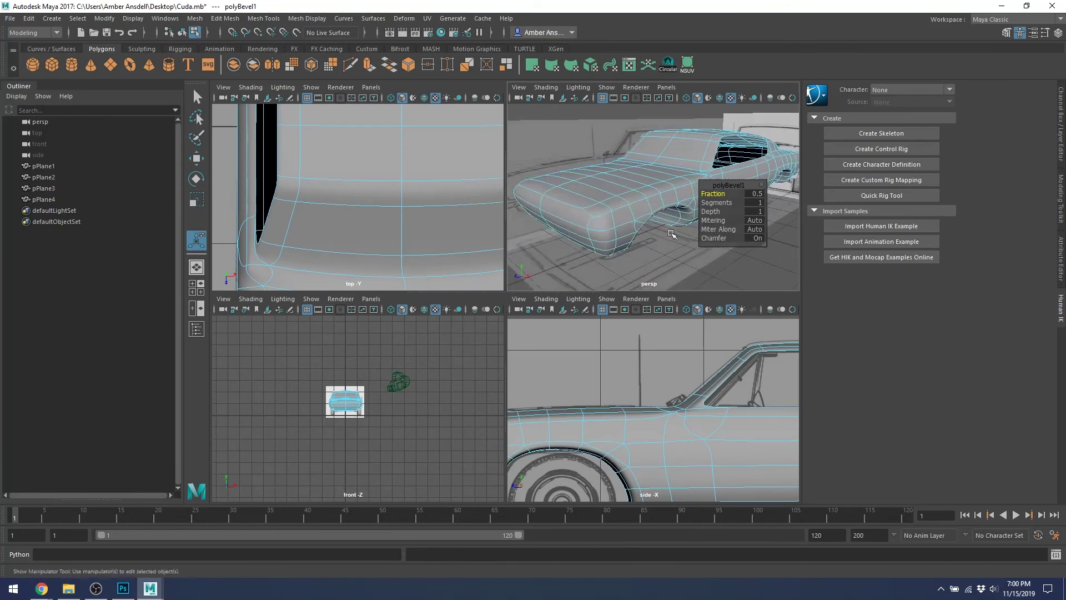
Examine the bevelled body's smoothed surface in object mode, then return to component mode with smooth preview off.
key("q")
key("F8")
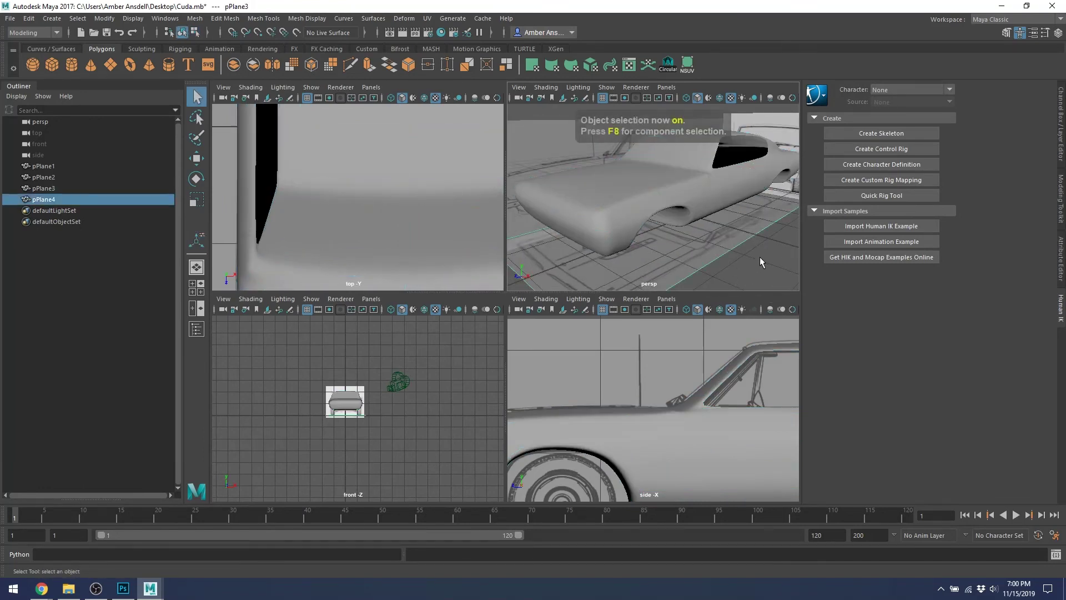
left_click_drag(759, 256, 695, 215, "alt")
key("ctrl+z")
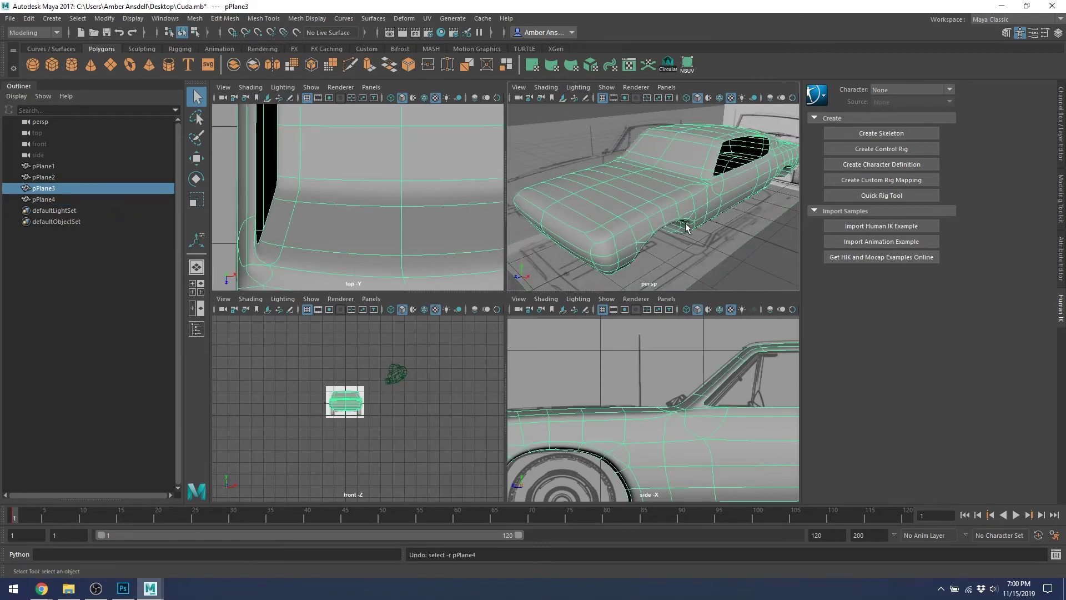
key("F8")
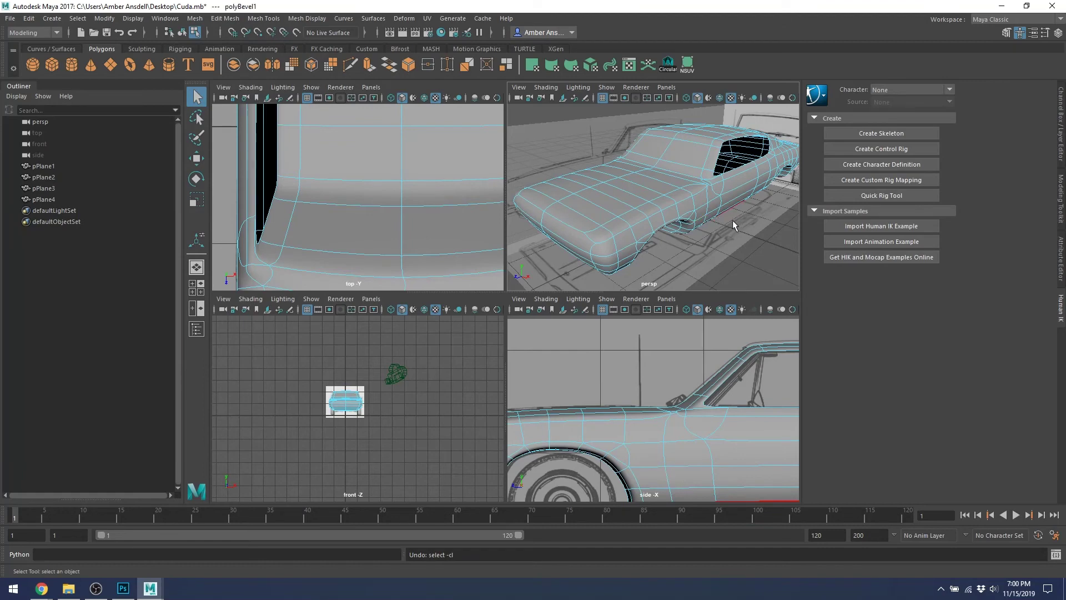
key("2")
key("1")
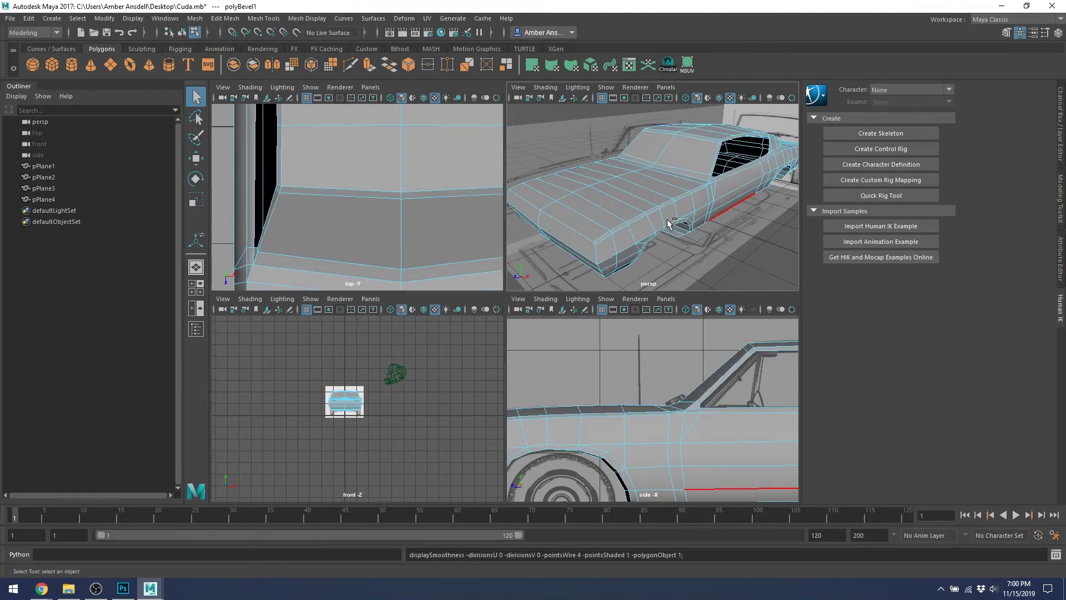
Show the bevel's attributes and undo the bevel along the front fender's top edge.
key("ctrl+a")
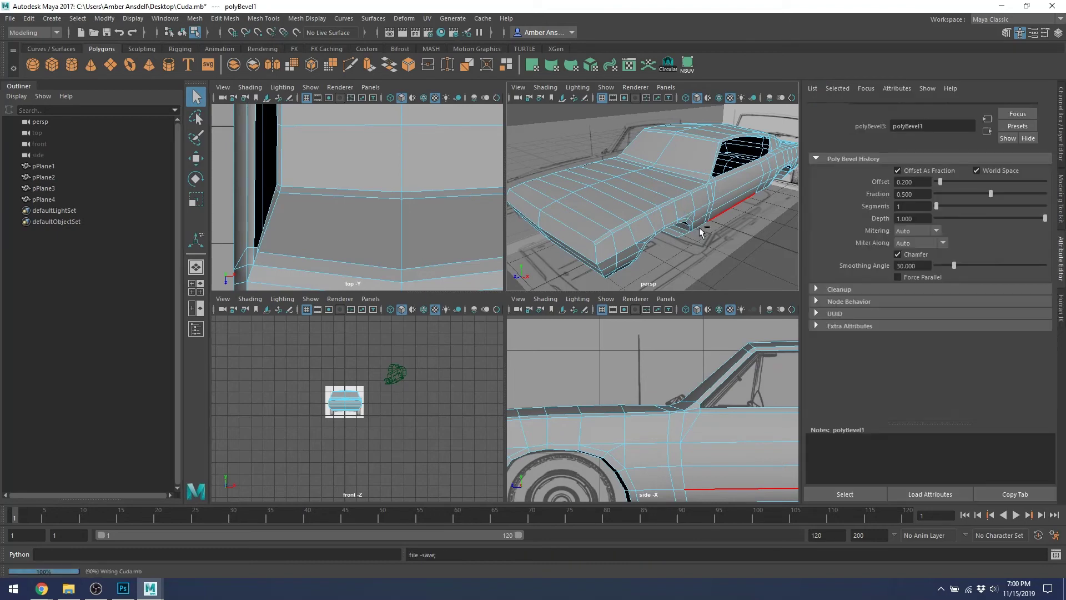
key("ctrl+z")
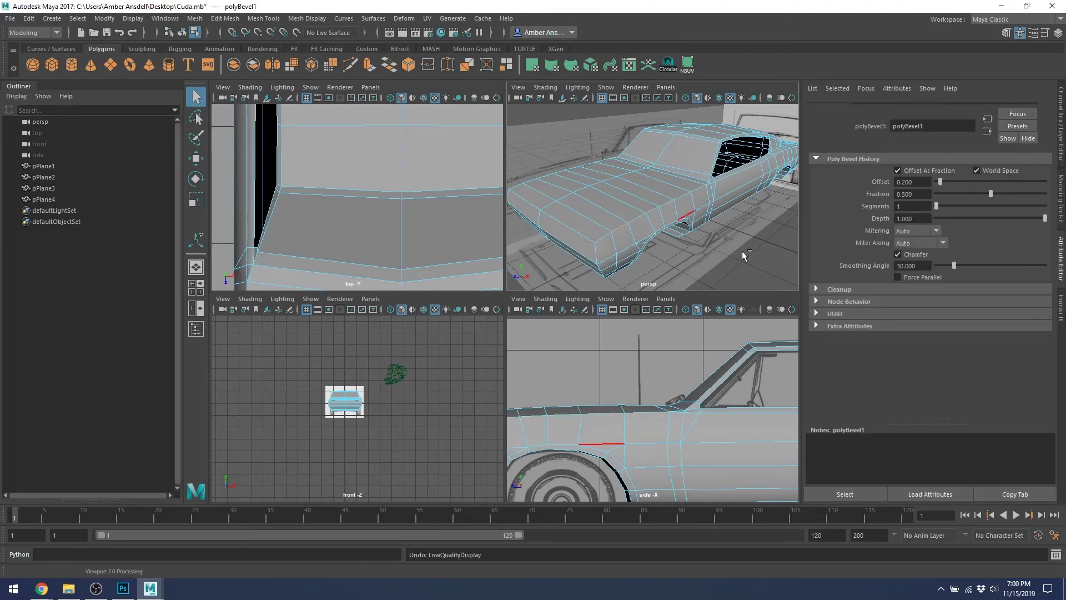
left_click(742, 251)
mouse_move(745, 232)
left_mouse_down("alt")
mouse_move(732, 231)
mouse_move(773, 237)
mouse_move(717, 240)
mouse_move(769, 231)
mouse_move(750, 242)
left_mouse_up("alt")
left_click(749, 242)
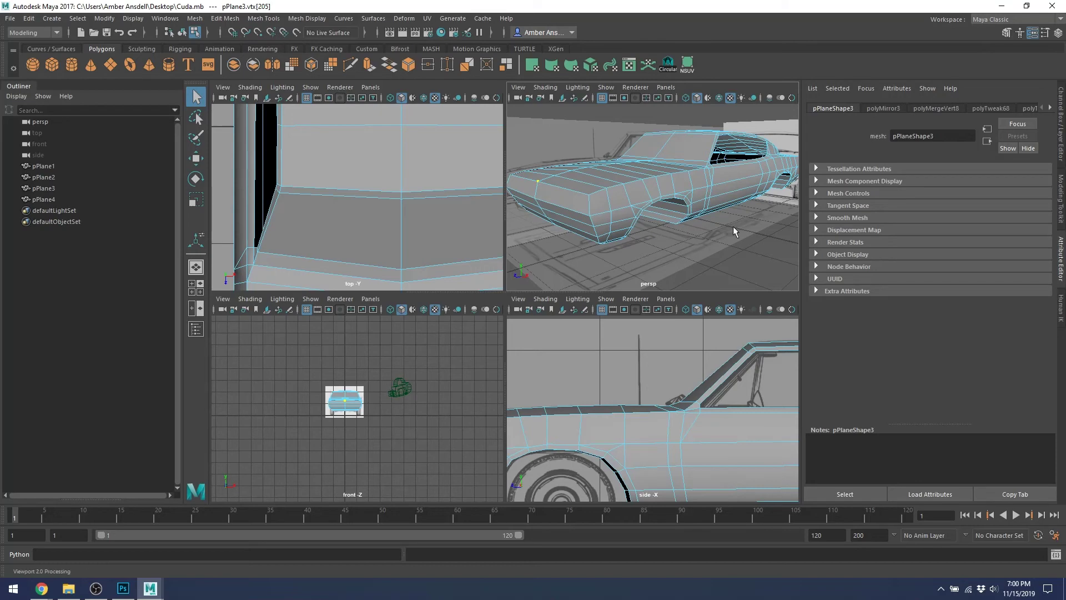
Examine the unsmoothed mesh around the hood and windshield base, selecting centreline vertices 213 and 214.
scroll(705, 108, "up", 5)
scroll(682, 202, "down", 5)
left_click_drag(683, 207, 656, 135, "alt")
scroll(644, 142, "up", 5)
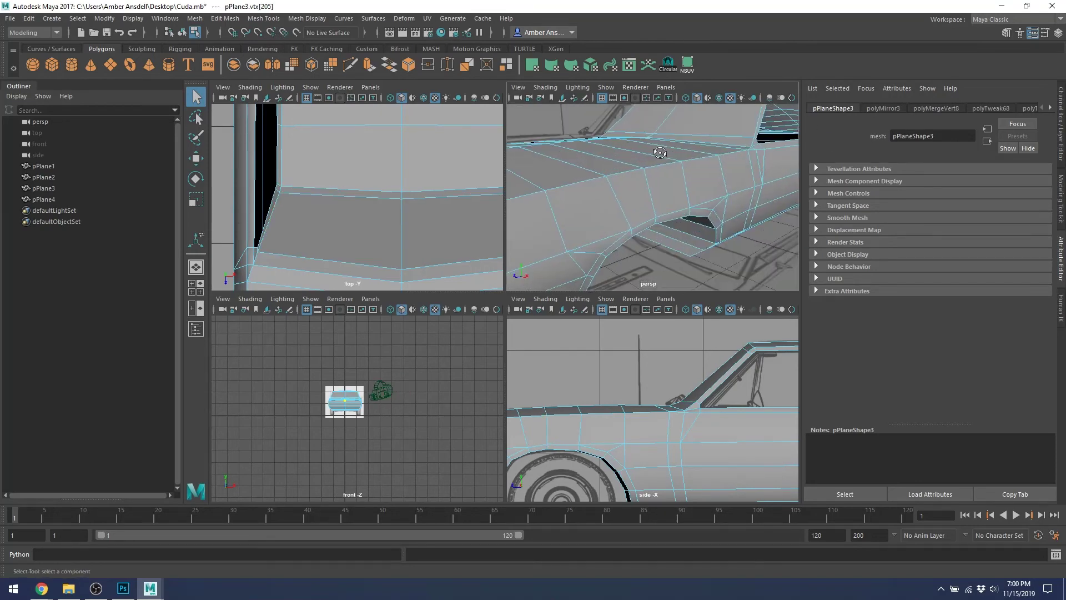
key("1")
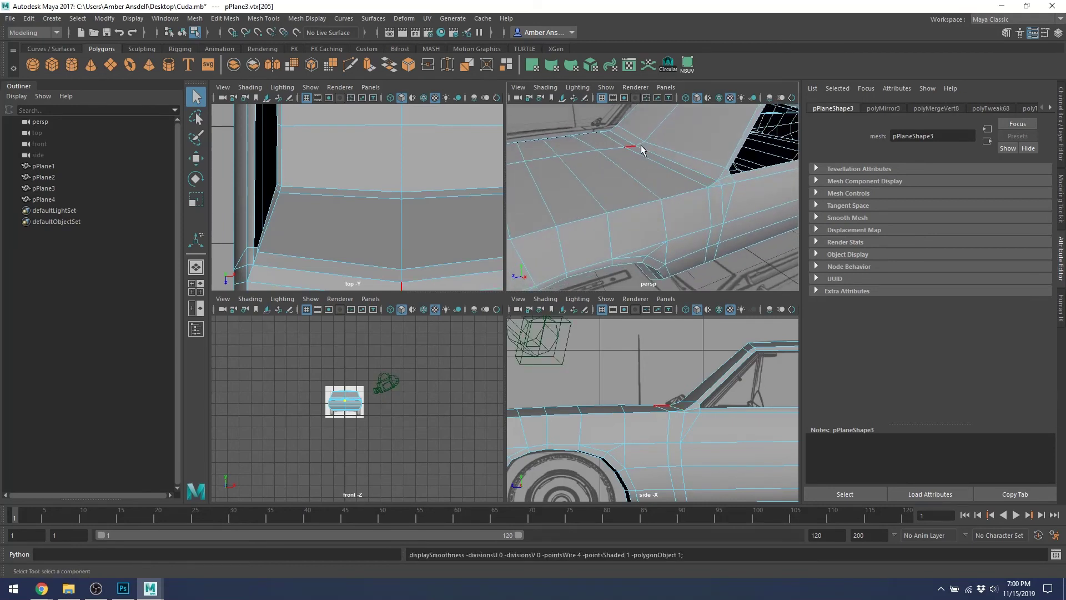
key("F9")
left_click(637, 146)
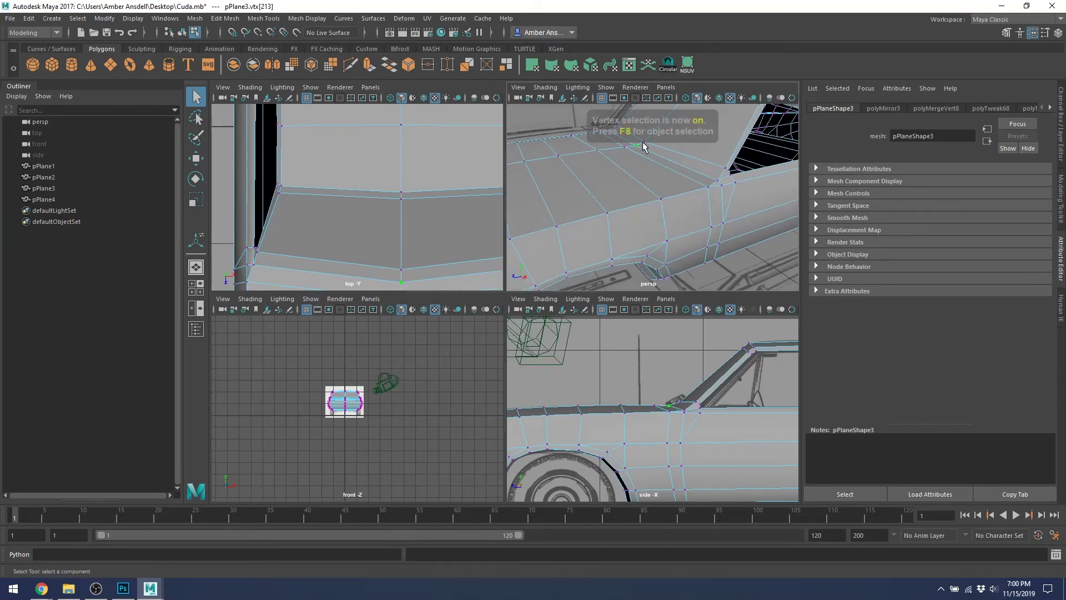
left_click_drag(657, 181, 642, 185, "alt")
left_click(642, 184, "shift")
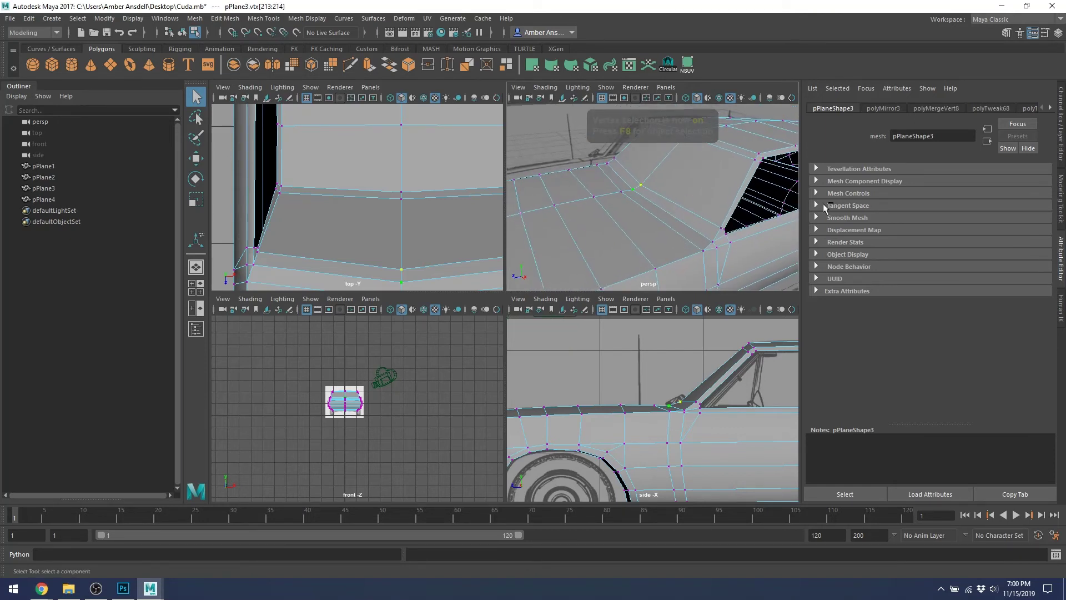
scroll(689, 222, "down", 4)
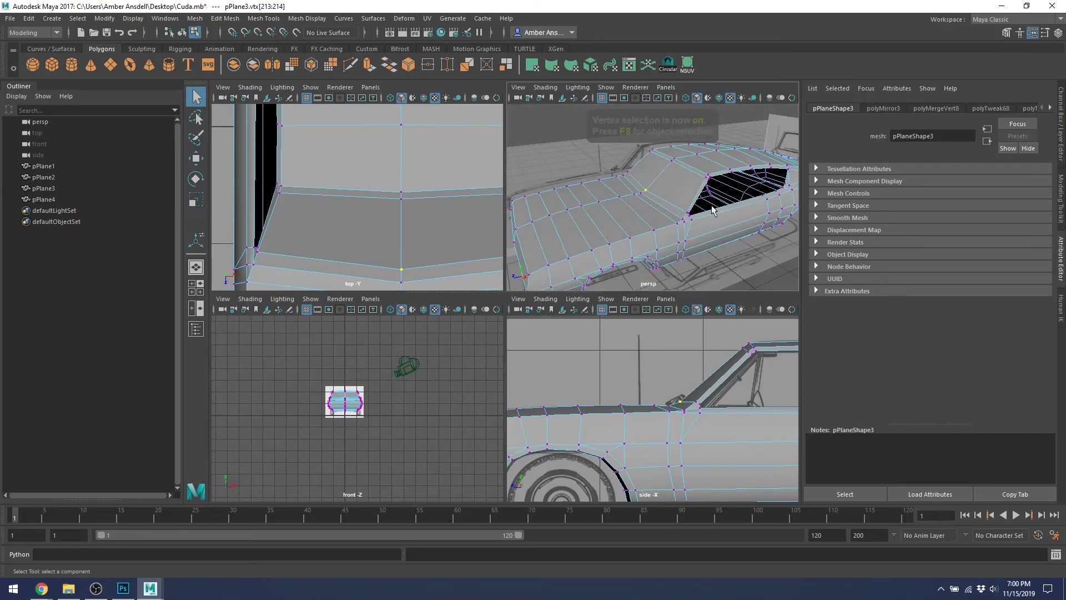
Switch to Chrome, search Google Images for "car wireframe" in a new tab and open the City Car Wireframe View image.
key("alt+Tab")
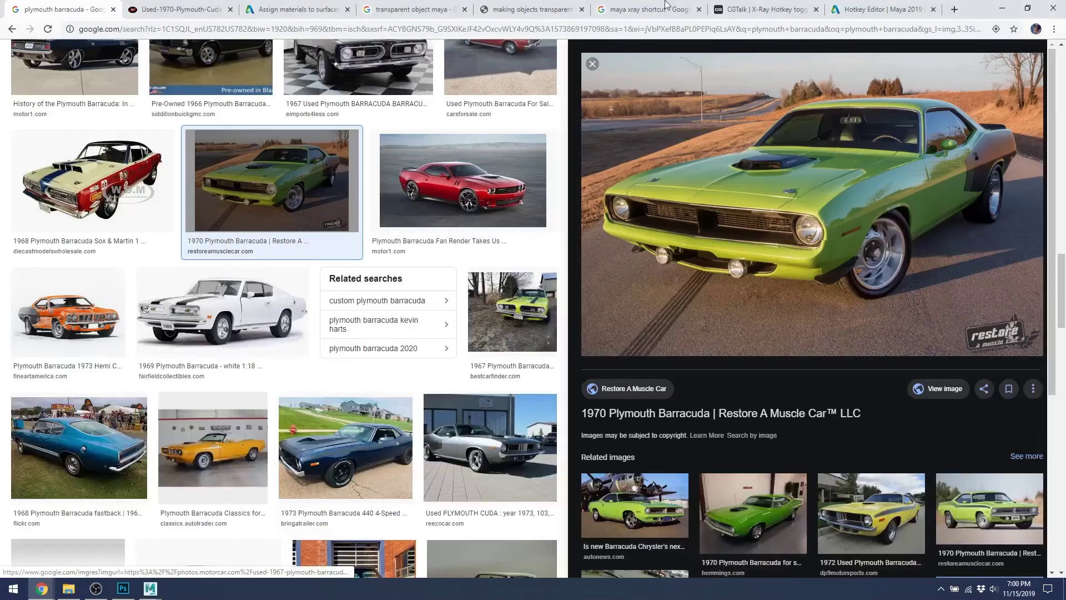
left_click(953, 7)
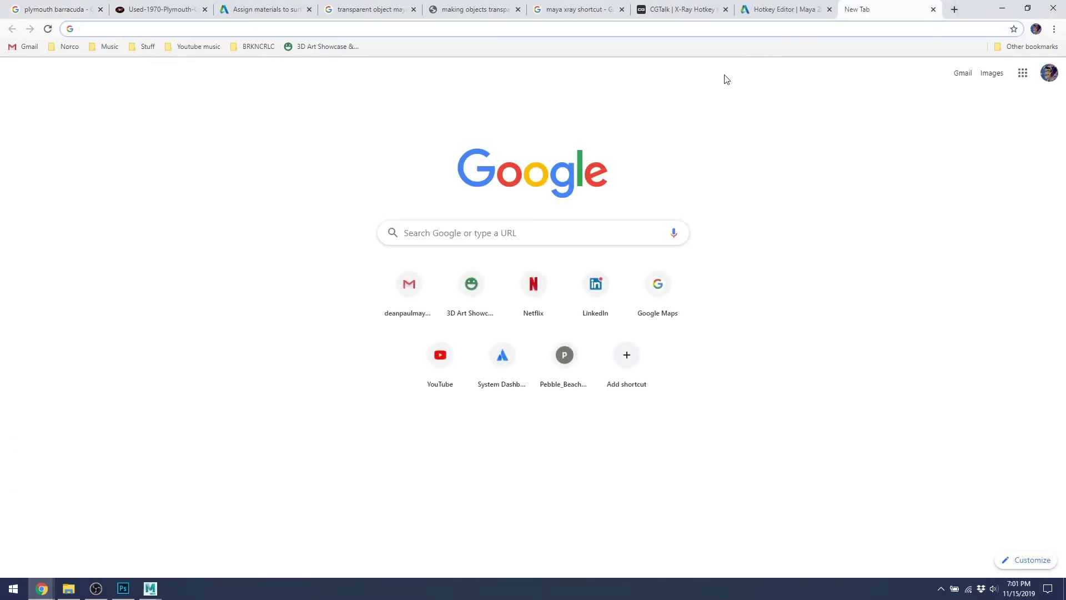
type("car wir")
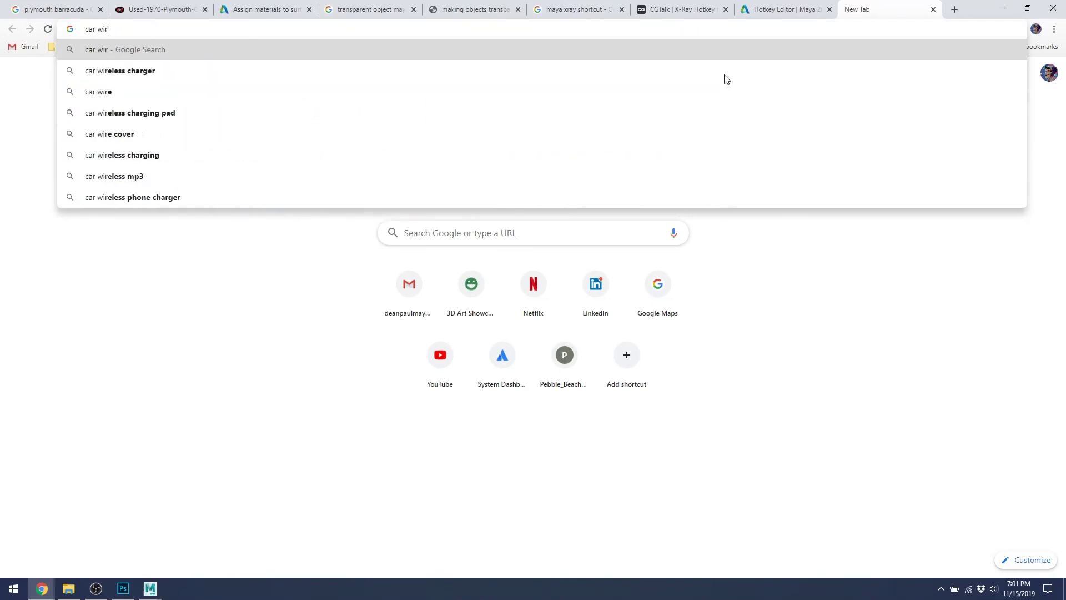
type("efram")
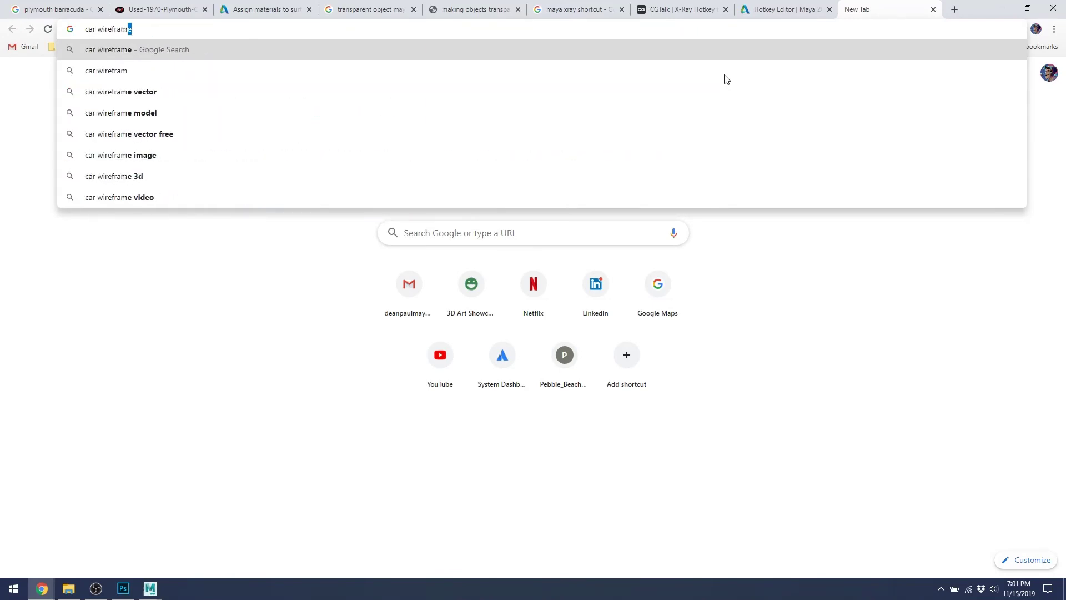
key("Return")
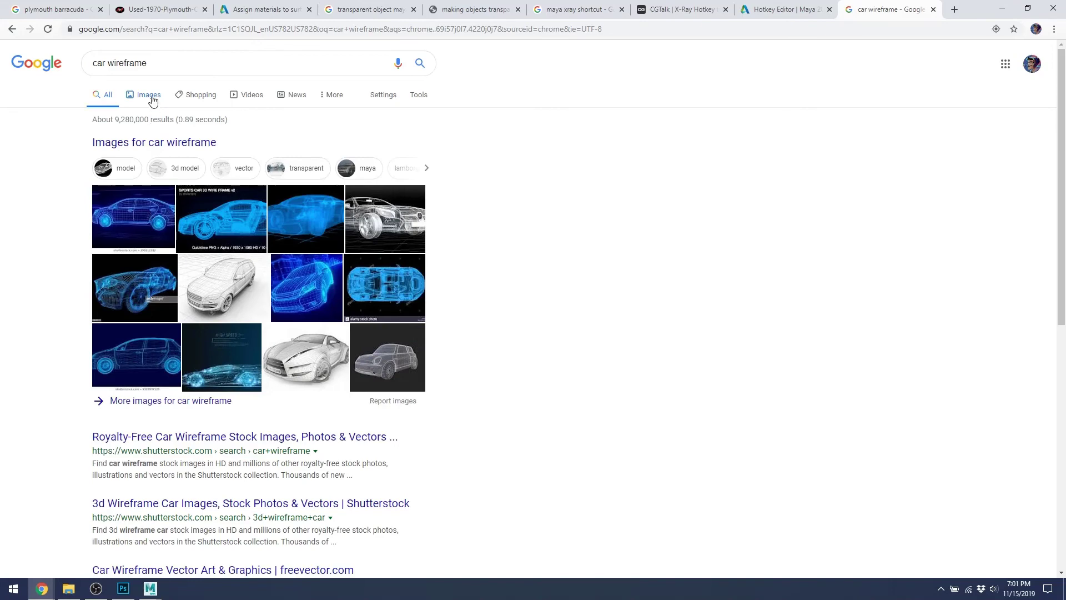
left_click(155, 100)
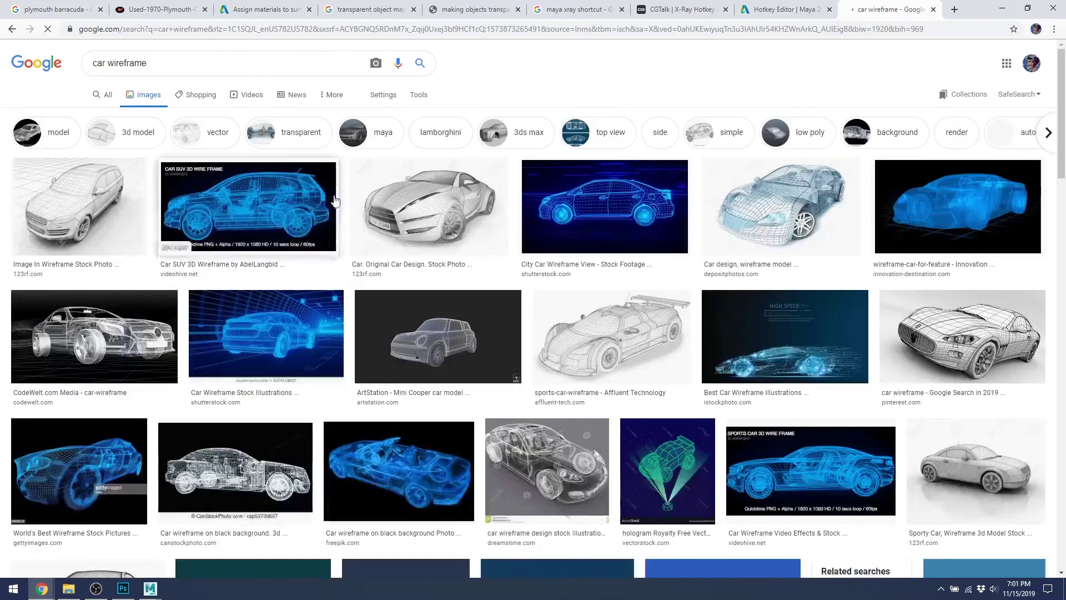
left_click(553, 209)
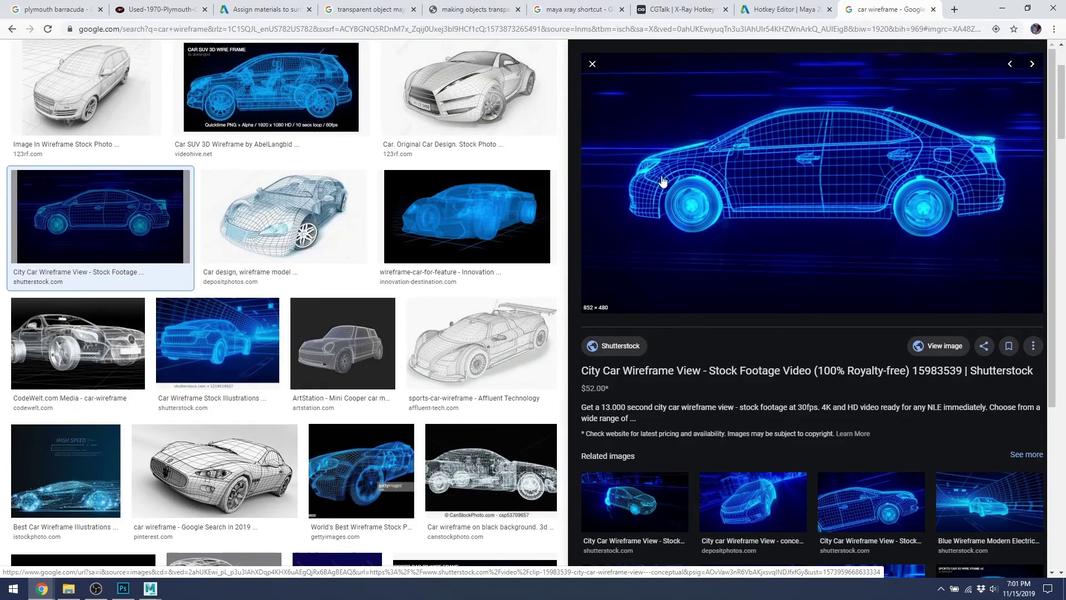
Compare the body mesh's side edge flow in Maya with the City Car Wireframe View image in Chrome.
key("alt+Tab")
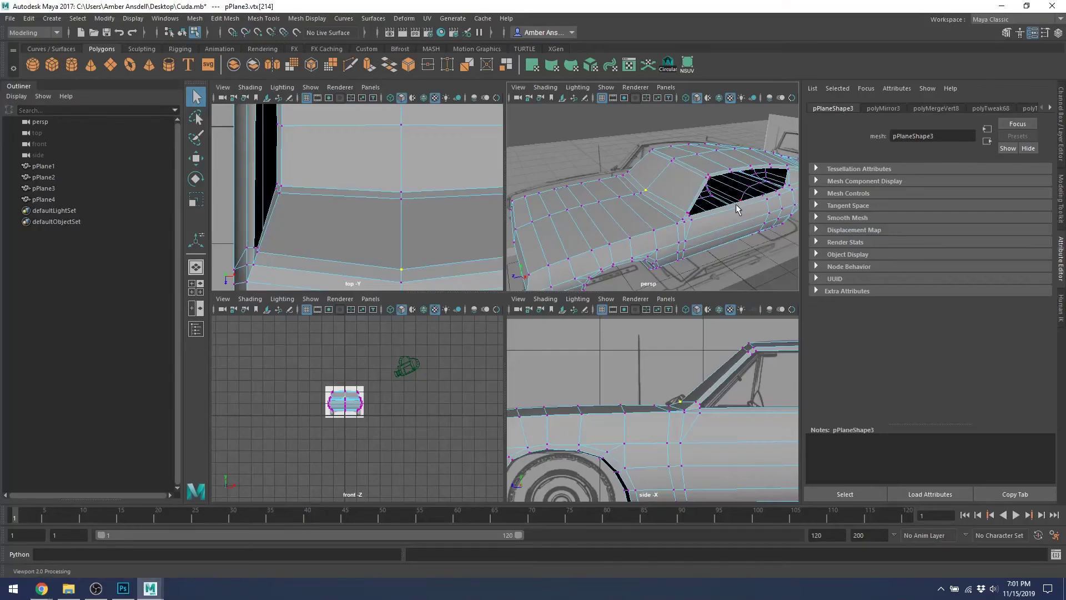
left_click_drag(644, 191, 689, 203, "alt")
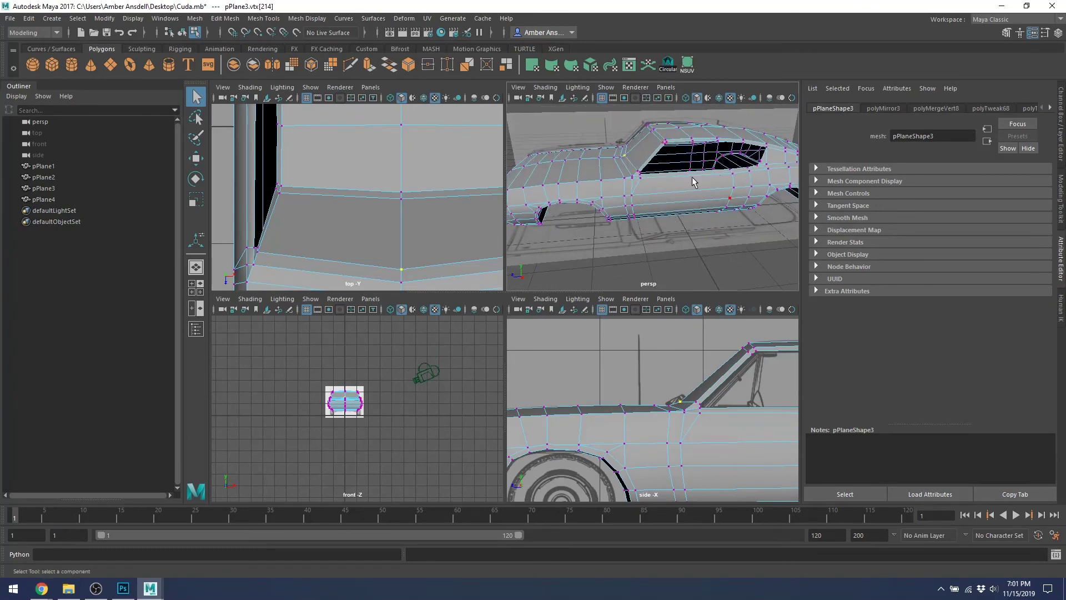
key("alt+Tab")
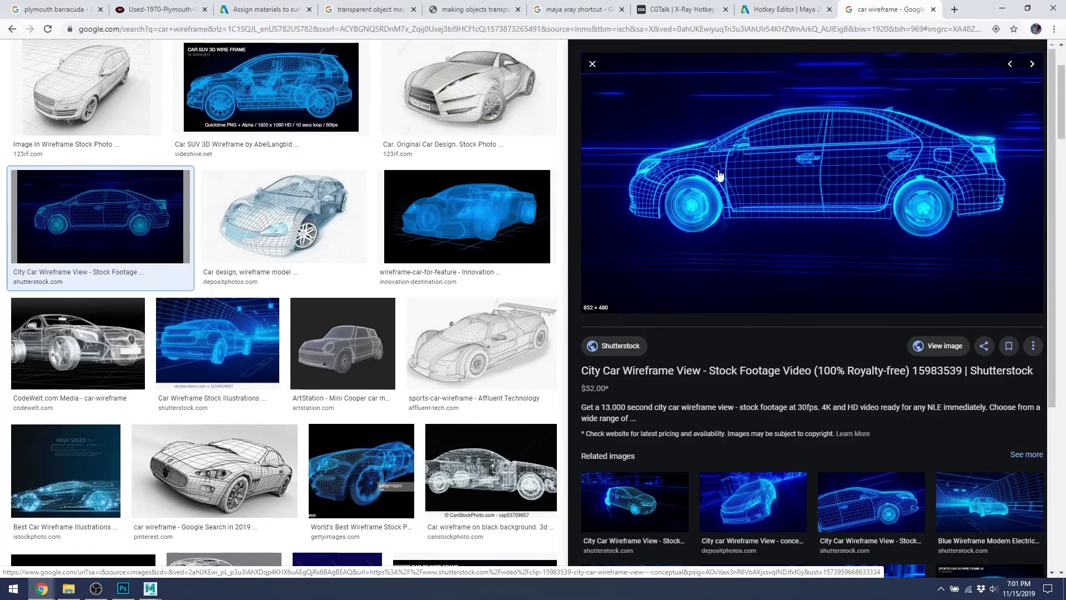
scroll(656, 276, "down", 2)
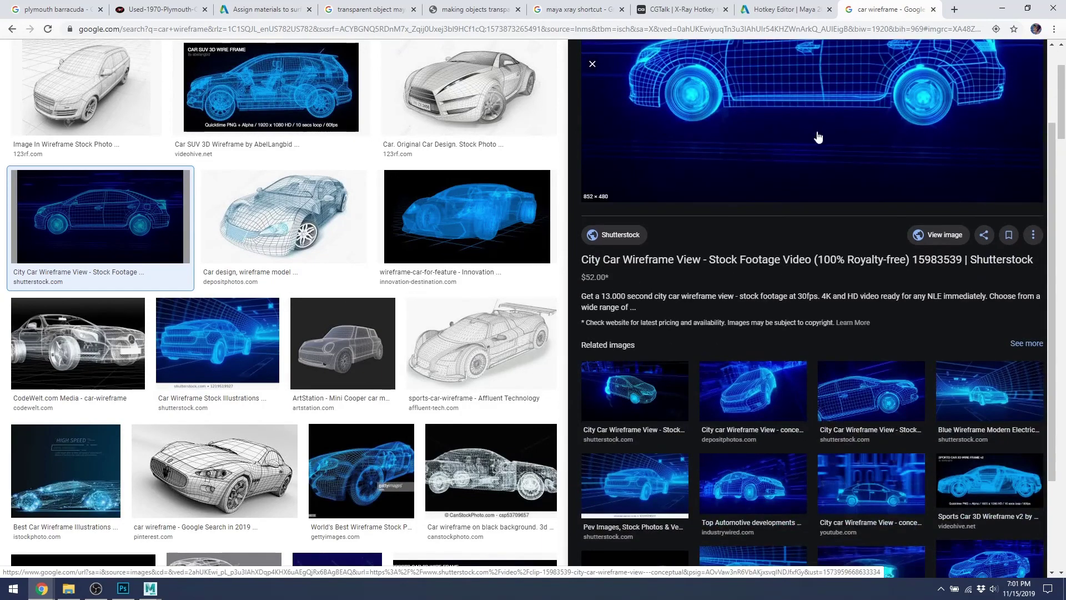
scroll(816, 136, "up", 2)
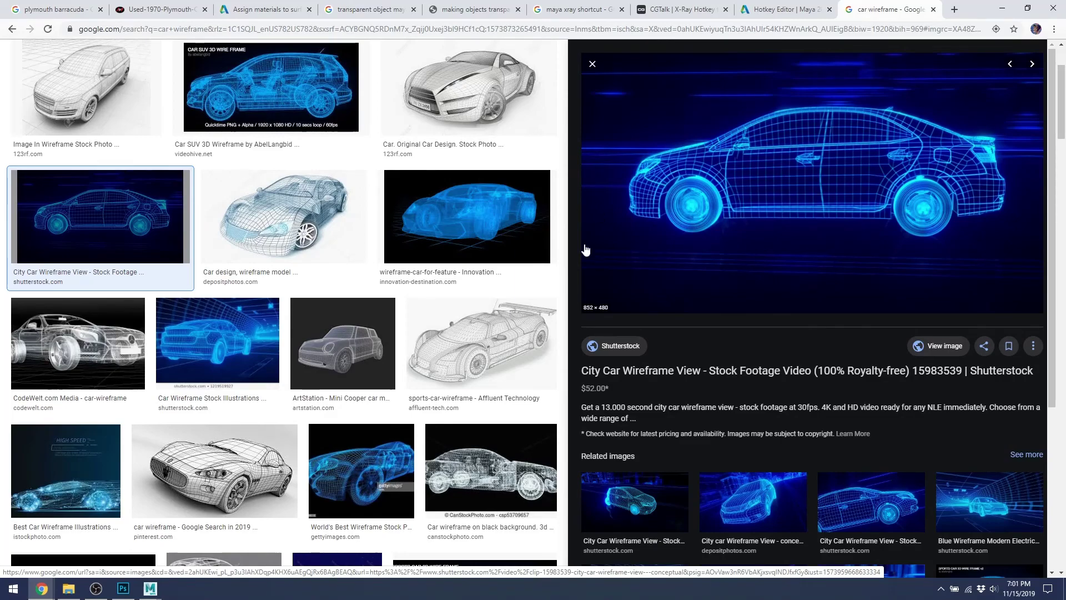
Switch to Maya and examine the body's hood and side in the perspective view with smooth preview on.
key("alt+Tab")
left_click_drag(642, 184, 666, 197, "alt")
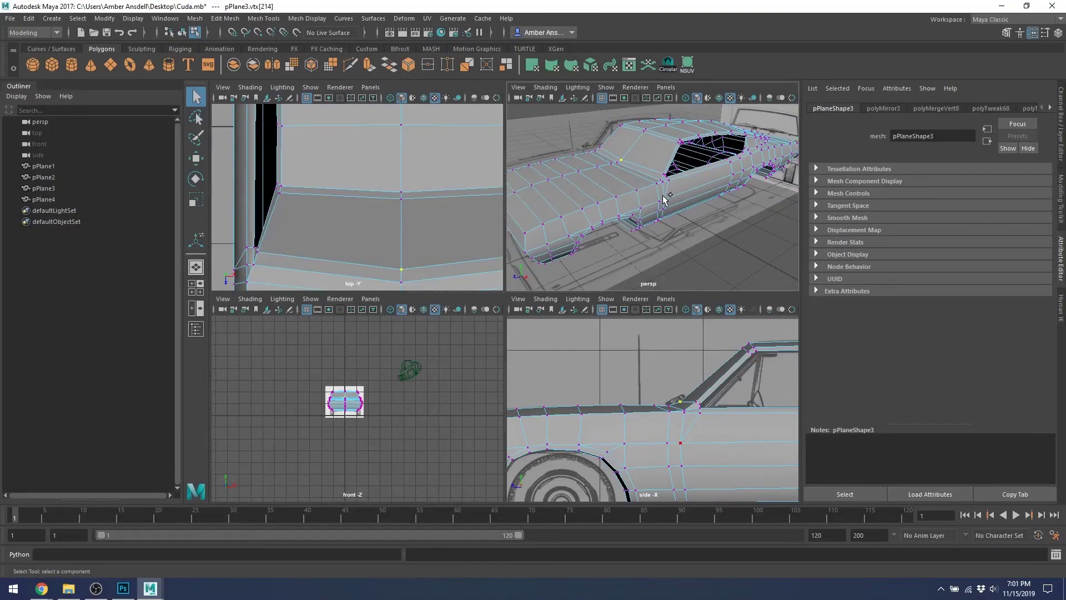
key("3")
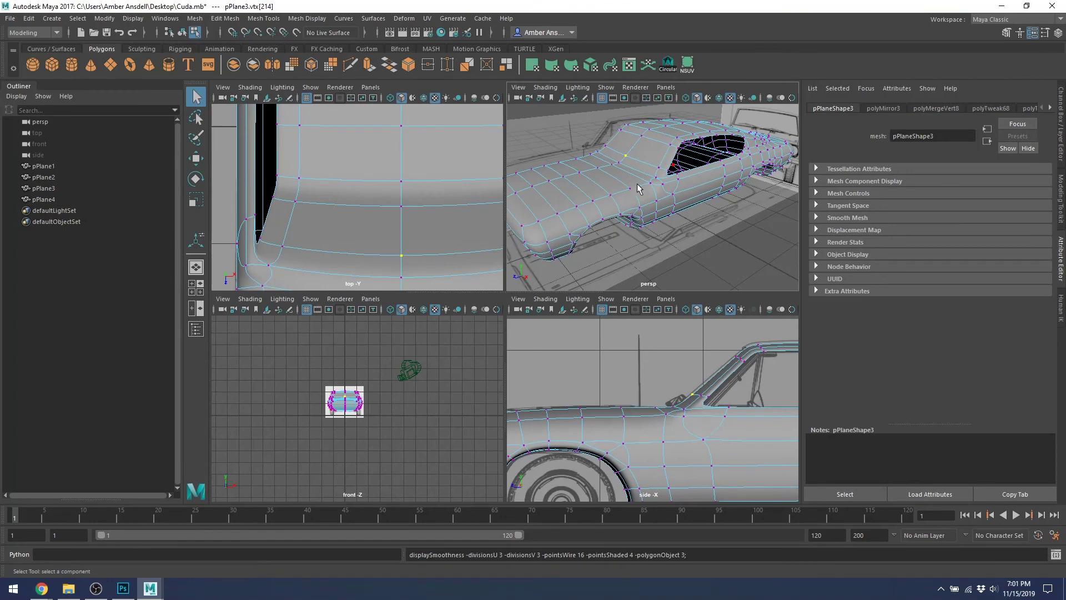
left_click_drag(637, 183, 777, 263, "alt")
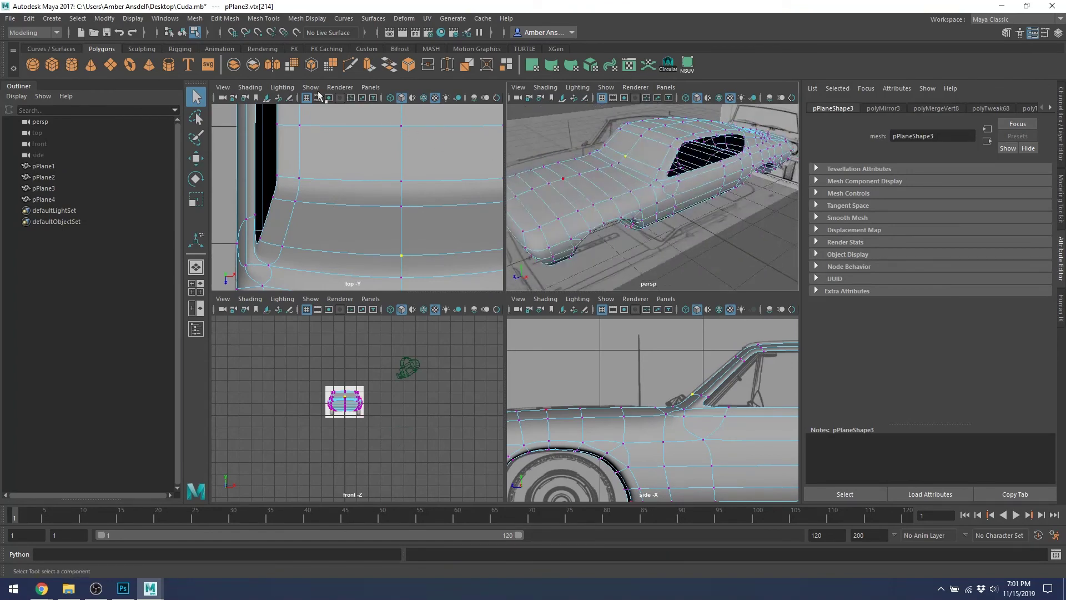
Apply Smooth with one division to the windshield faces around the selected centreline vertex, and turn off the body's smooth preview.
left_click(195, 19)
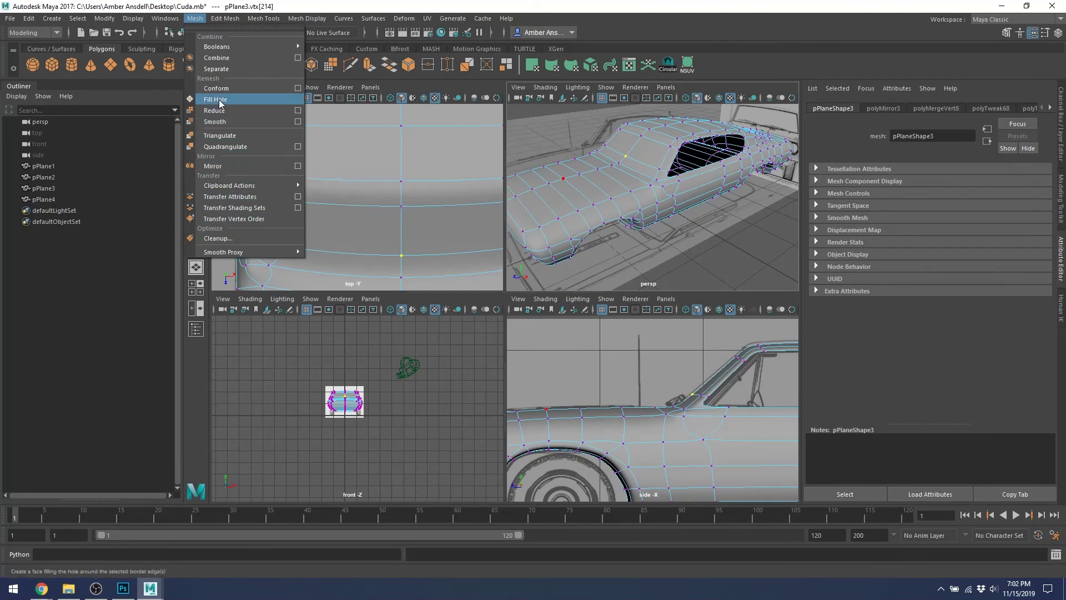
left_click(218, 123)
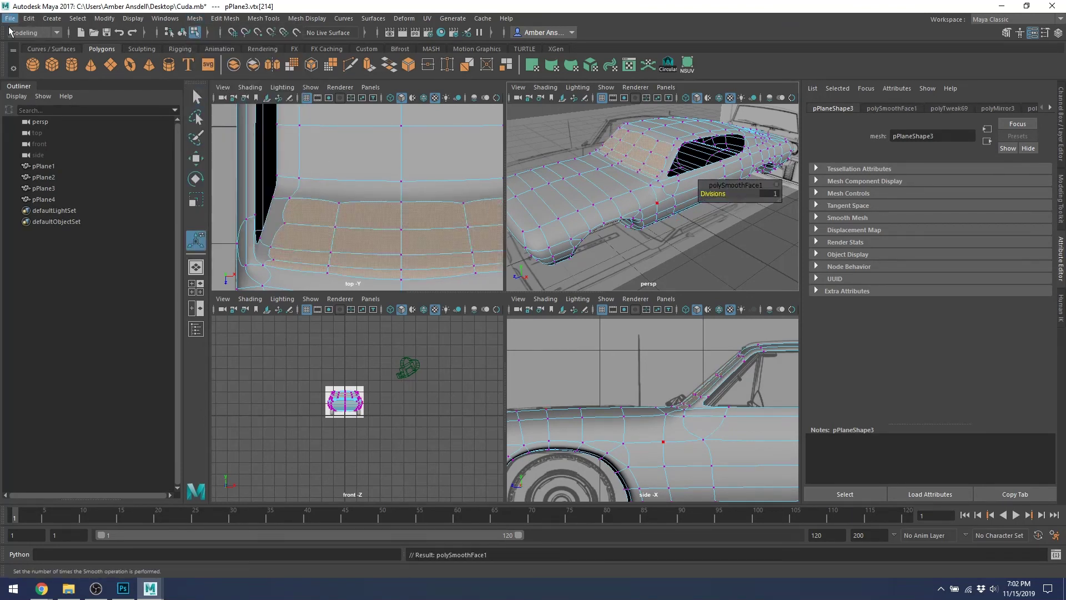
key("w")
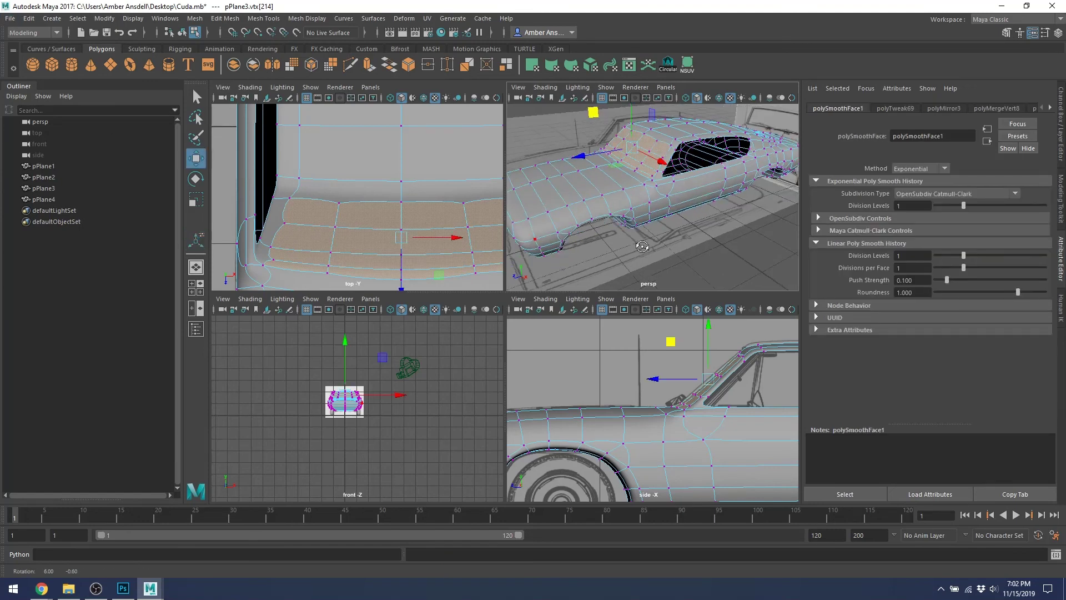
left_click_drag(666, 249, 737, 263, "alt")
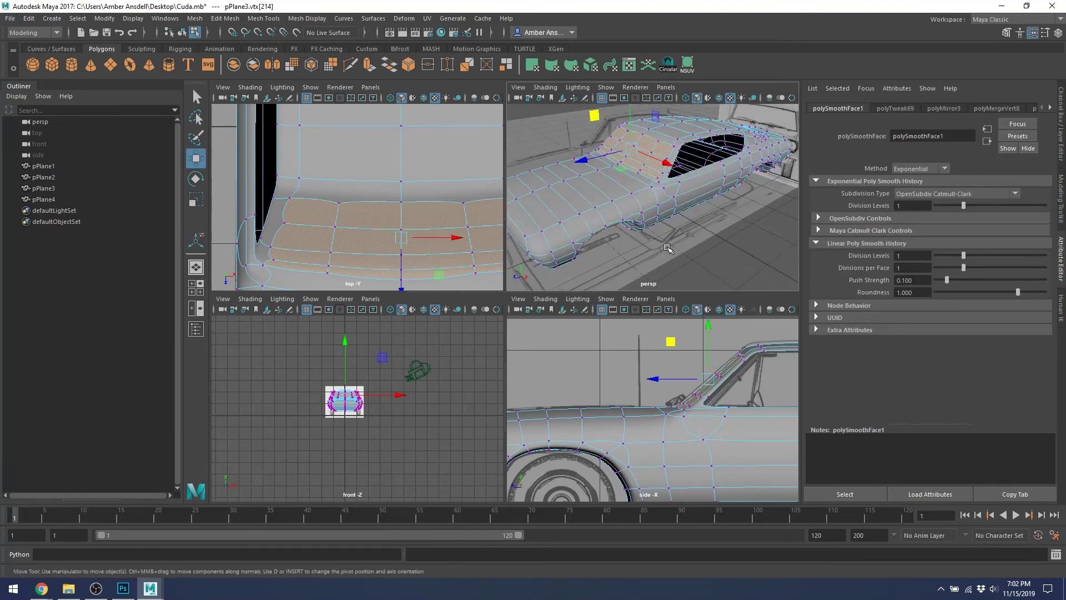
key("1")
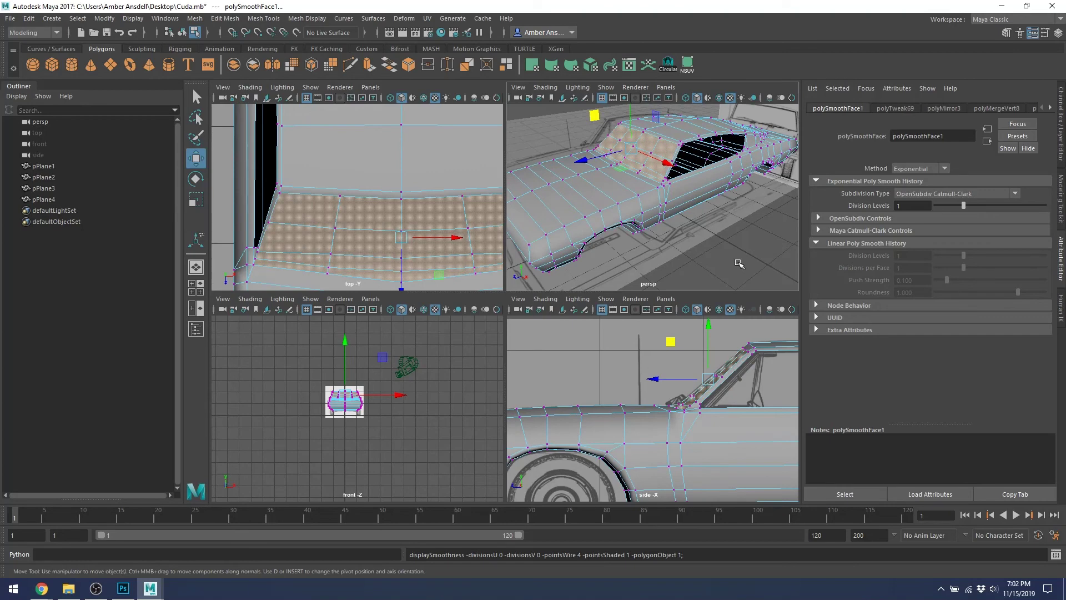
Return the body mesh to object mode and export the selection to the Desktop as an FBX file named car.
key("F8")
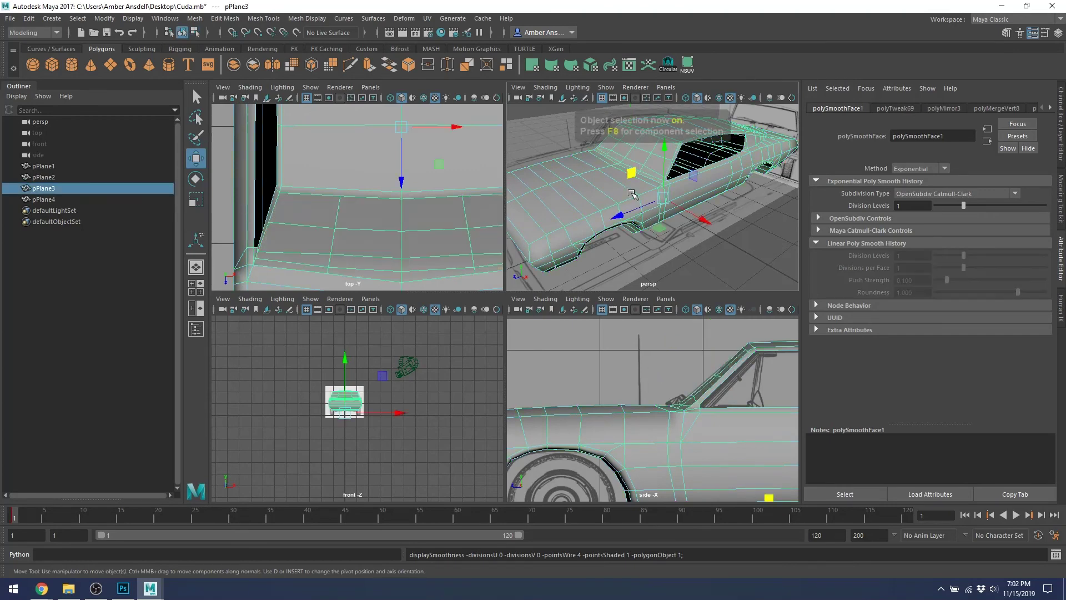
left_click_drag(632, 194, 638, 166, "alt")
left_click(18, 21)
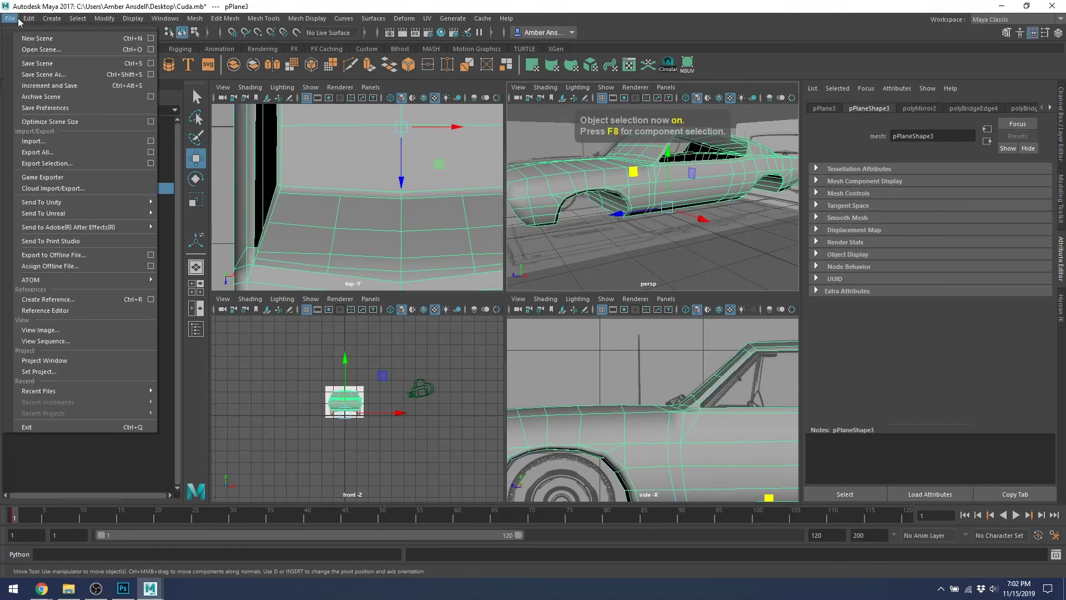
left_click(51, 163)
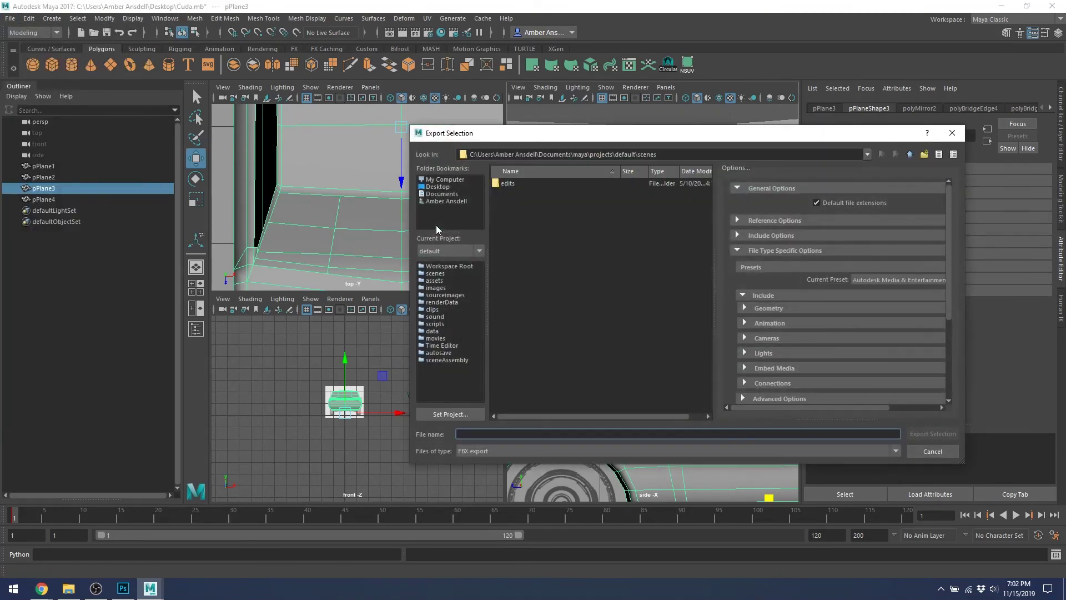
type("car")
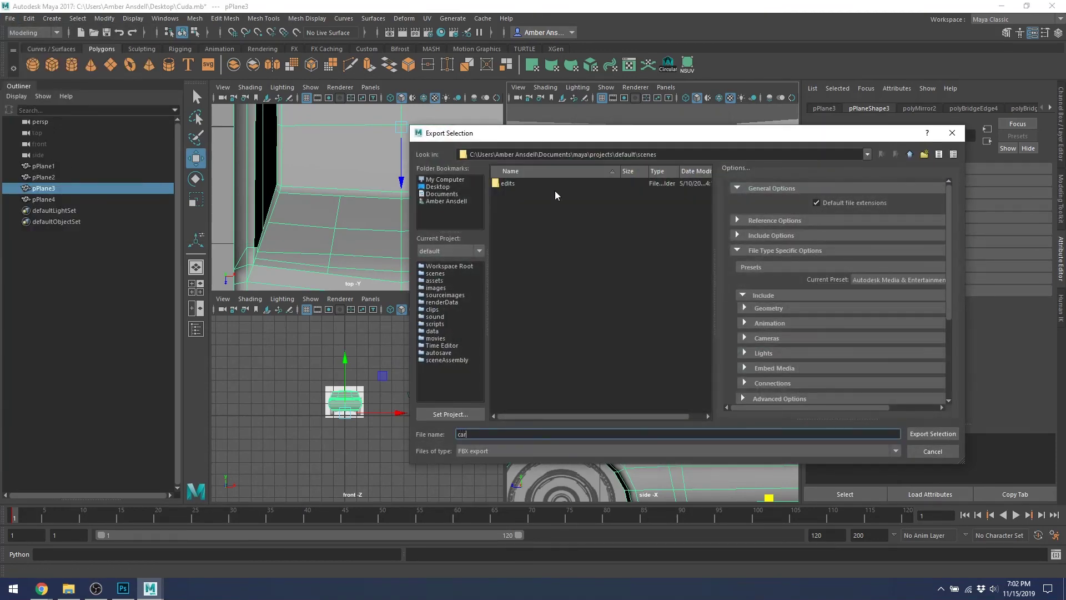
left_click(435, 187)
left_click(924, 434)
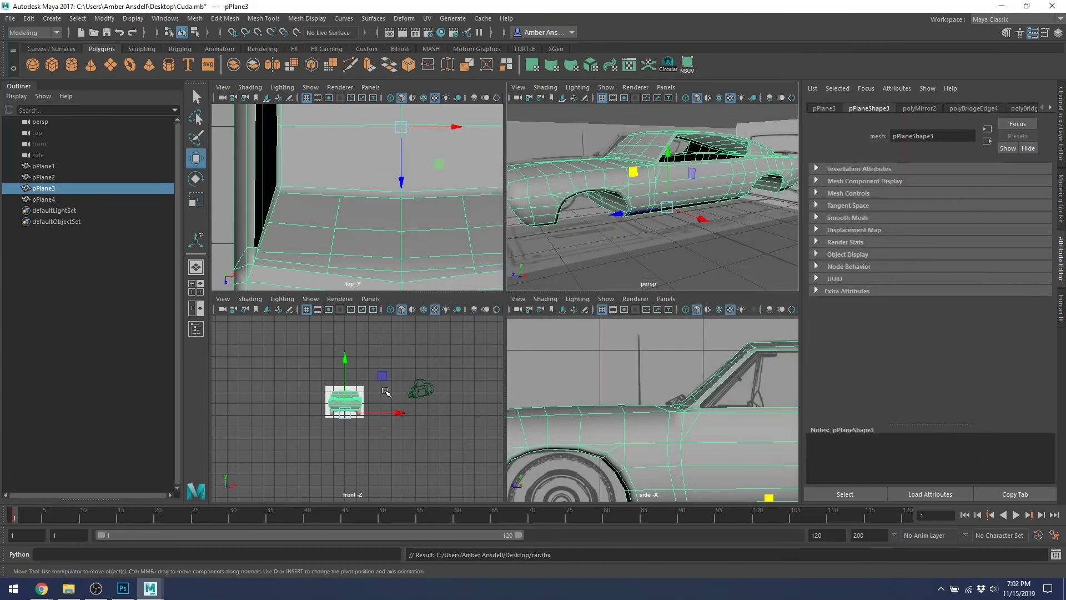
Launch Marmoset Toolbag.
left_click(4, 595)
type("marm")
key("Return")
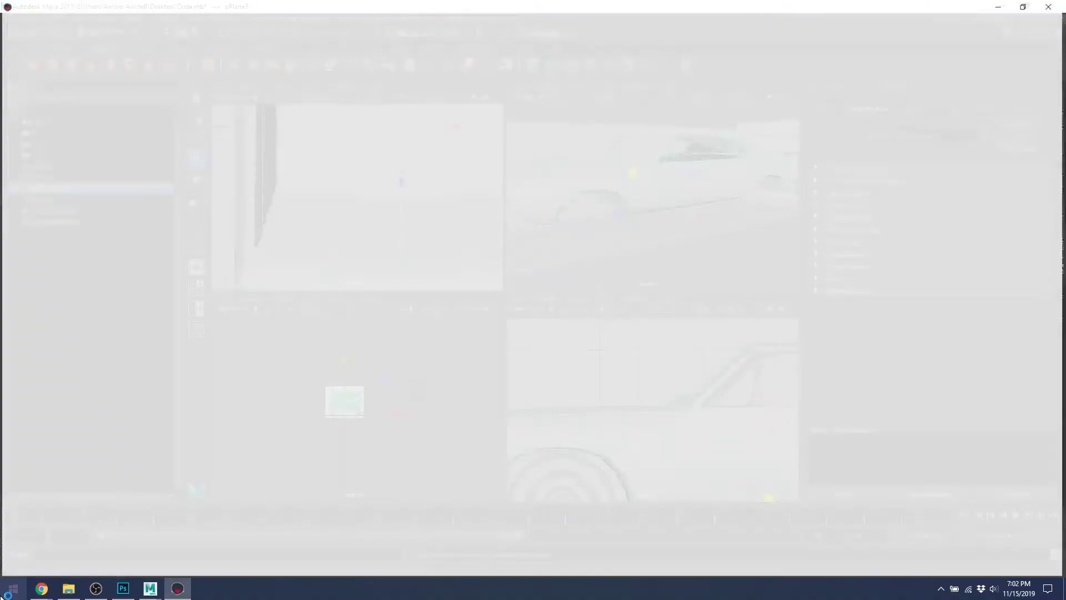
Import car.fbx from the Desktop folder into the Marmoset Toolbag scene.
left_click(68, 588)
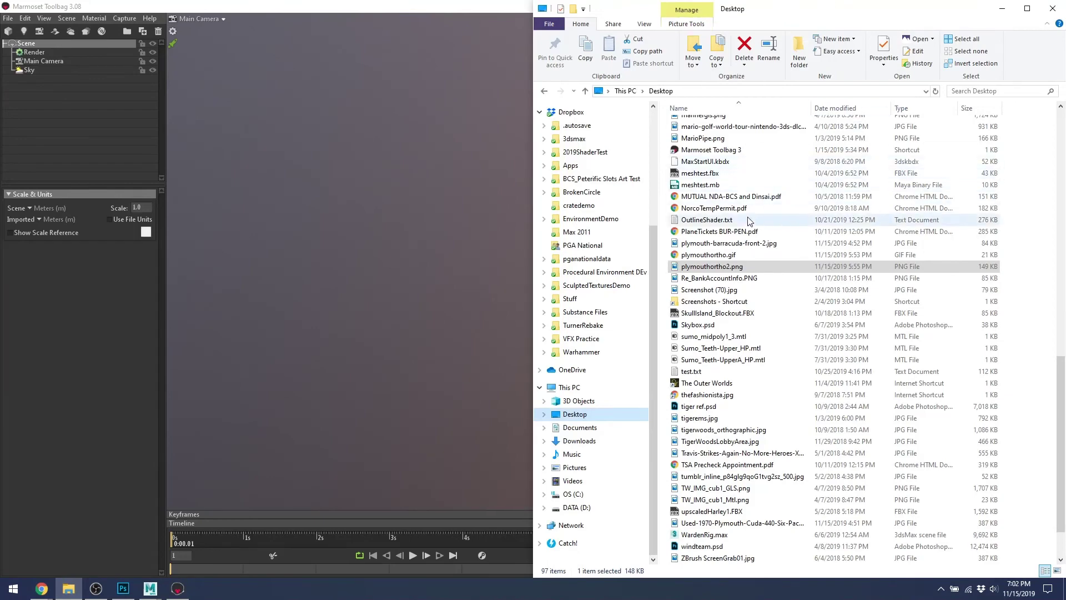
scroll(748, 221, "up", 4)
left_click(740, 242)
type("ca")
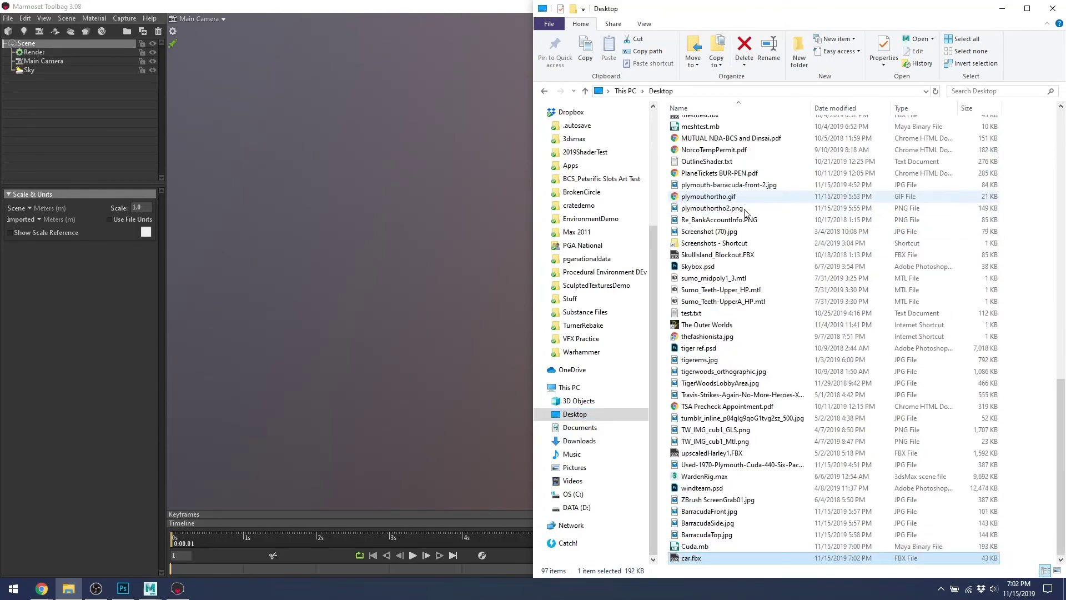
left_click_drag(453, 387, 532, 273)
left_click_drag(981, 50, 530, 326)
scroll(492, 302, "up", 2)
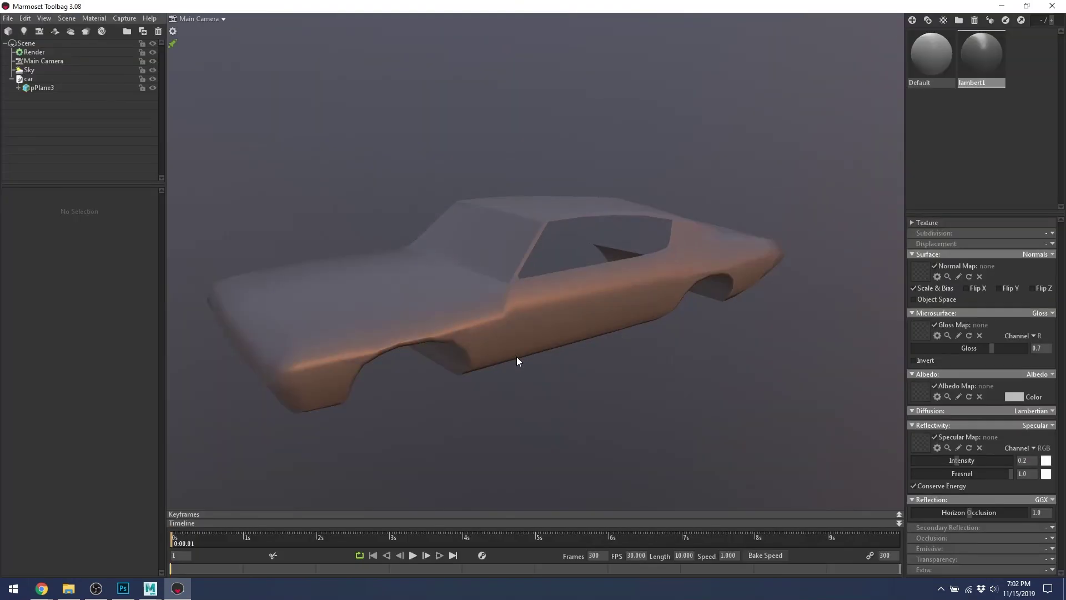
Assign the Default material to the car mesh and raise its metalness to 1.0.
left_click(511, 347)
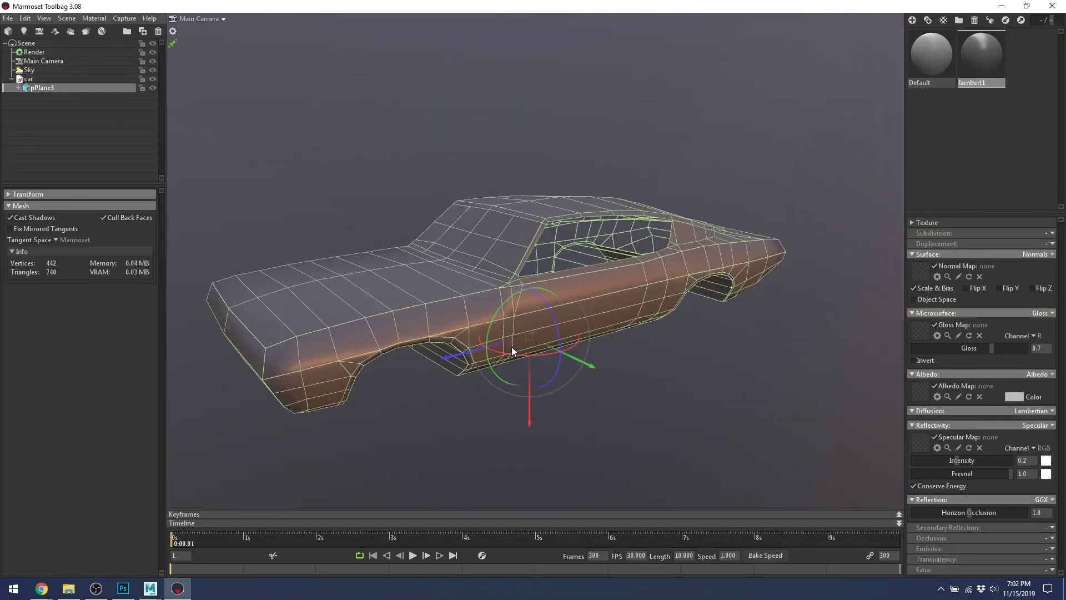
left_click(793, 349)
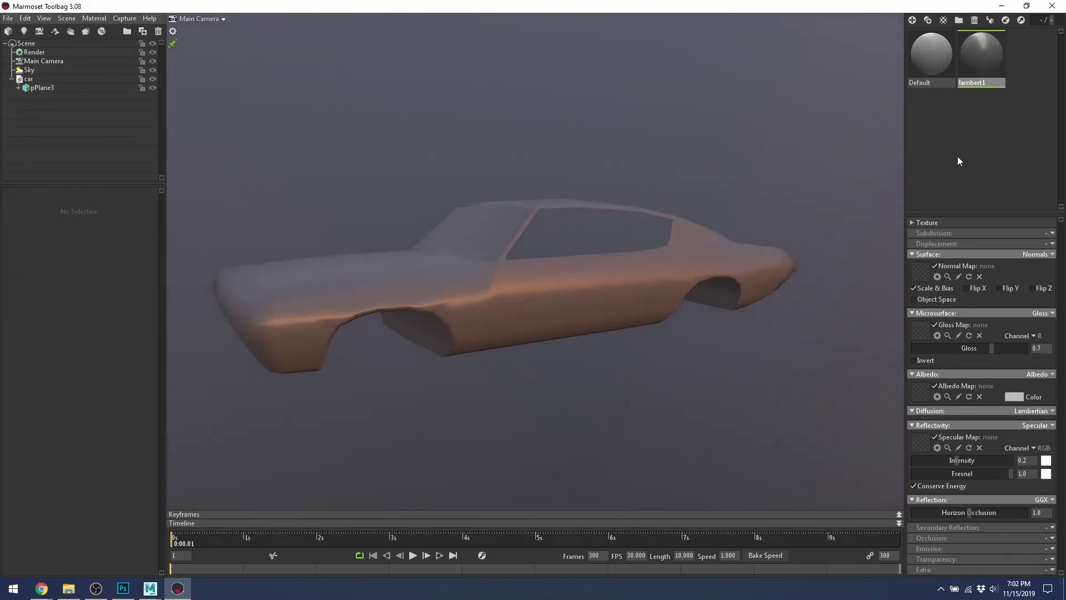
left_click(925, 52)
left_click_drag(925, 51, 656, 251)
scroll(683, 261, "up", 2)
left_click_drag(944, 461, 1027, 461)
left_click_drag(532, 343, 557, 335)
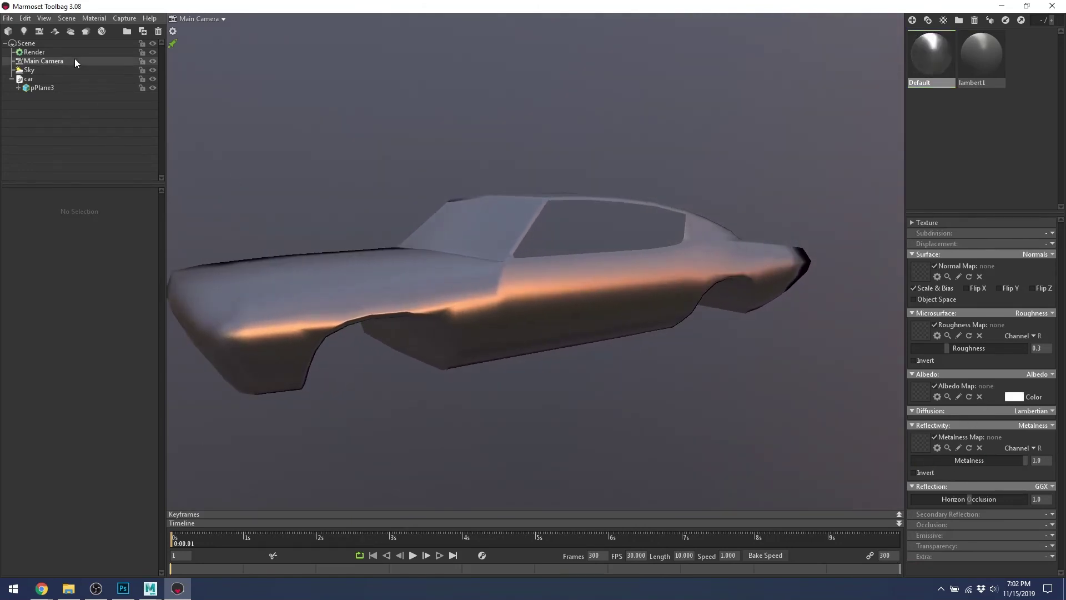
Load the Desert Road preset for the scene's sky light and set the backdrop mode to Sky.
left_click(29, 78)
left_click(28, 70)
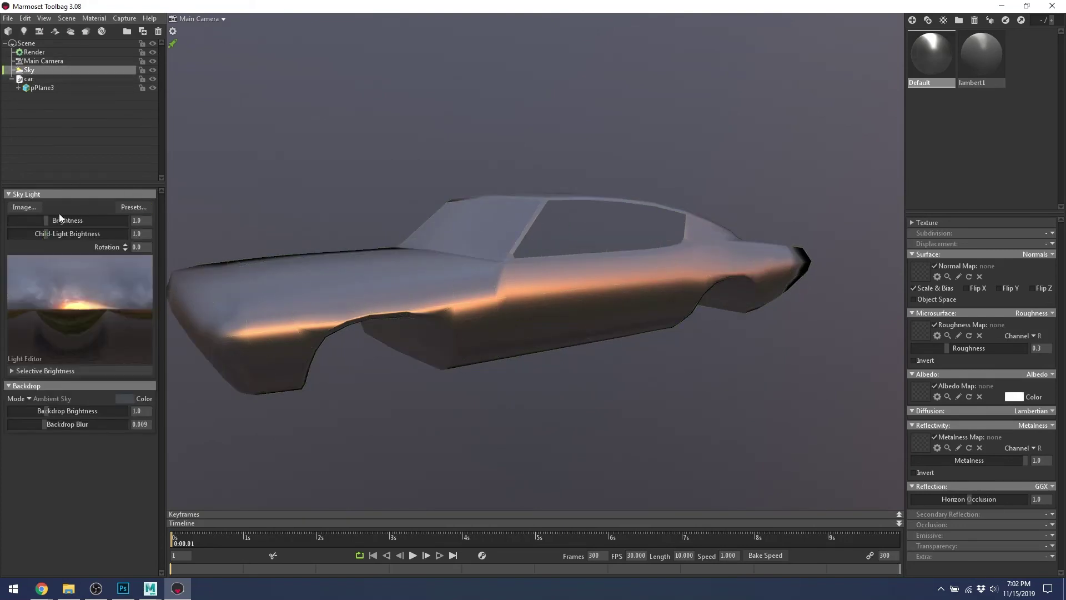
left_click(141, 206)
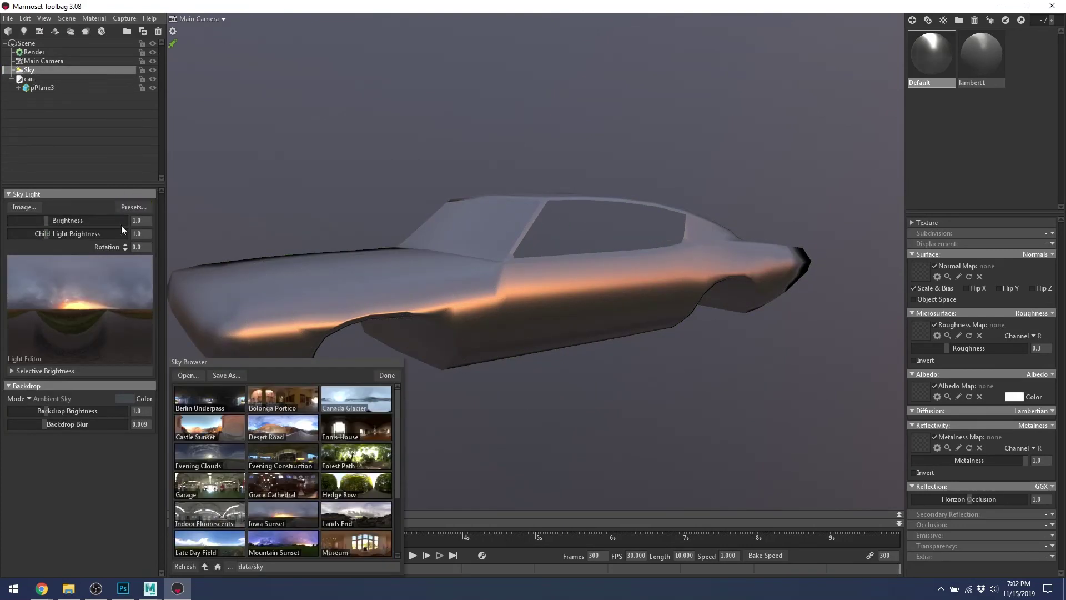
left_click(227, 415)
left_click(288, 434)
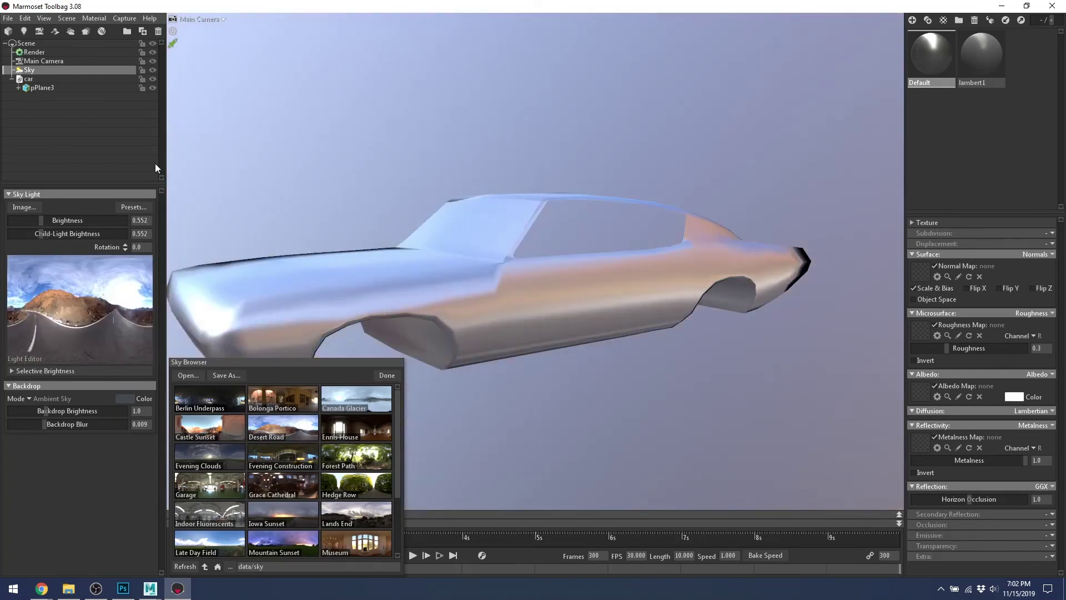
left_click(28, 399)
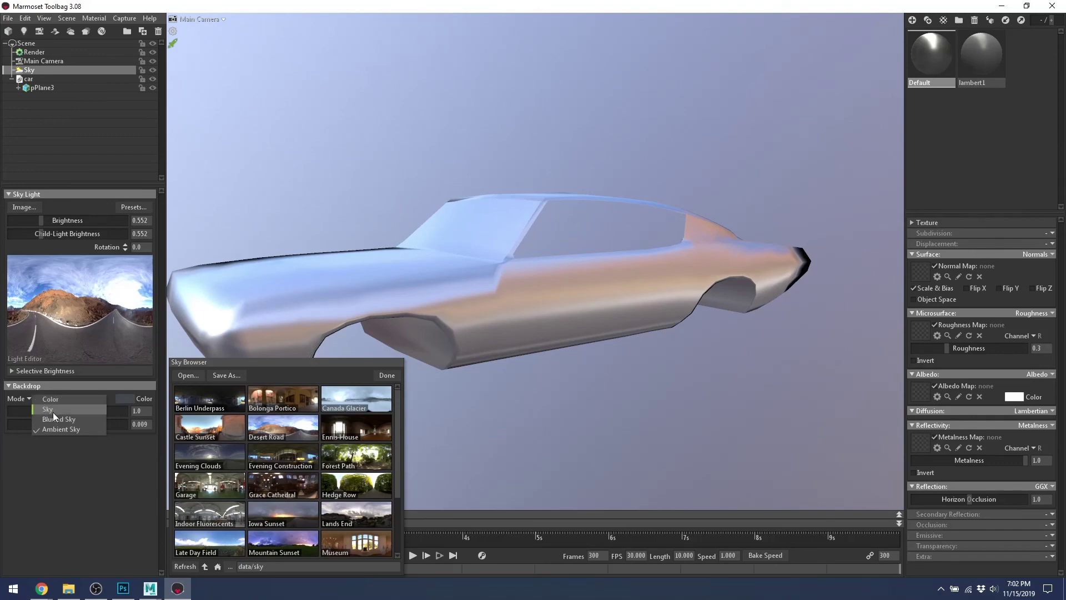
left_click(51, 409)
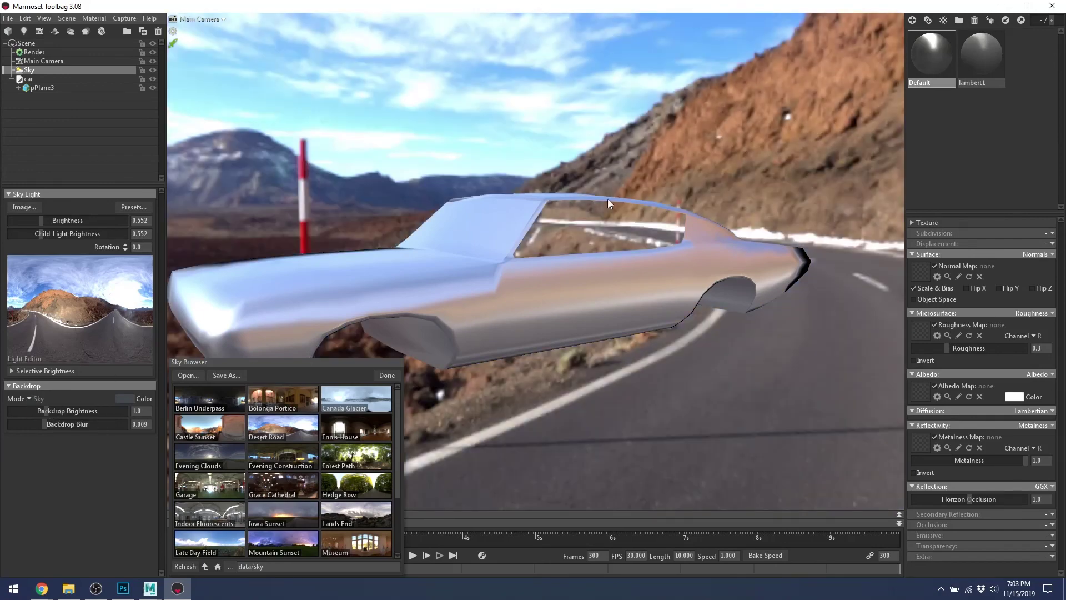
left_click_drag(607, 199, 512, 282)
scroll(510, 278, "down", 1)
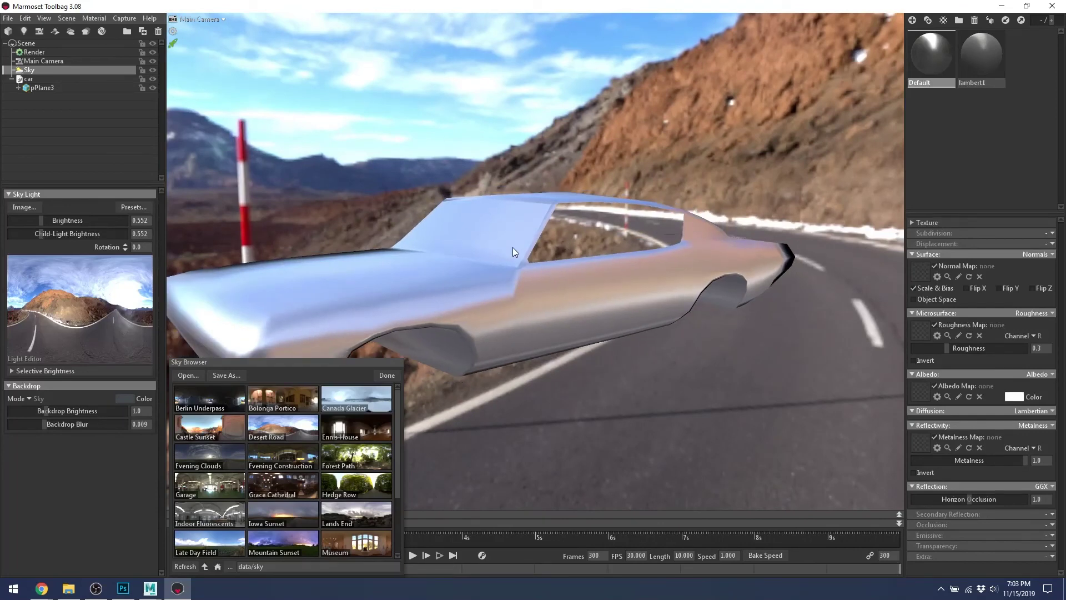
Try other sky presets on the car, including Mountain Sunset, Evening Construction, Castle Sunset, Bolonga Portico and St Nicholas Church.
left_click(299, 542)
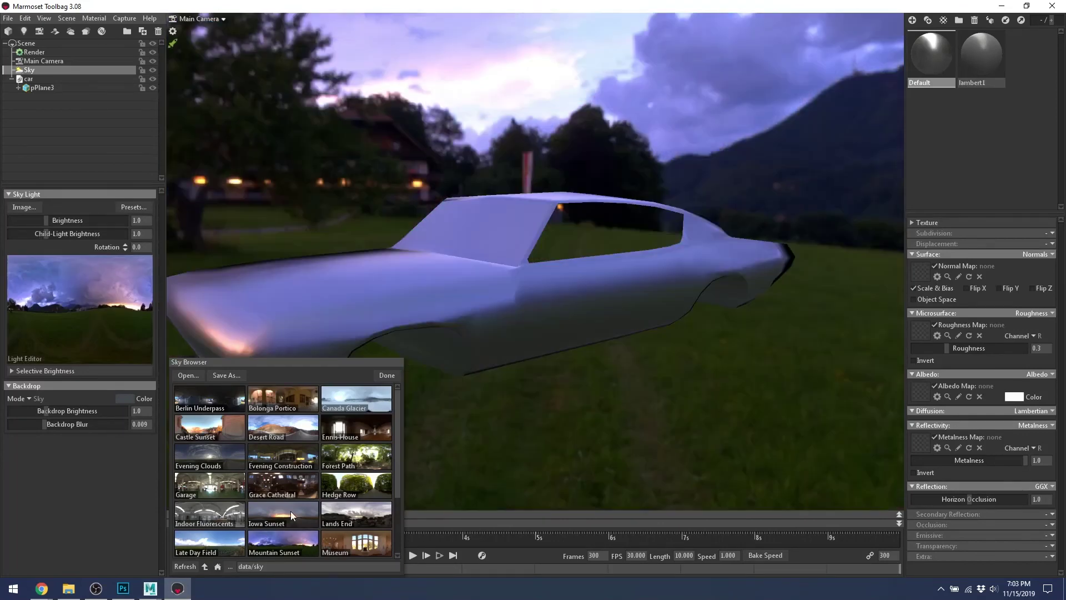
left_click(291, 510)
left_click(291, 466)
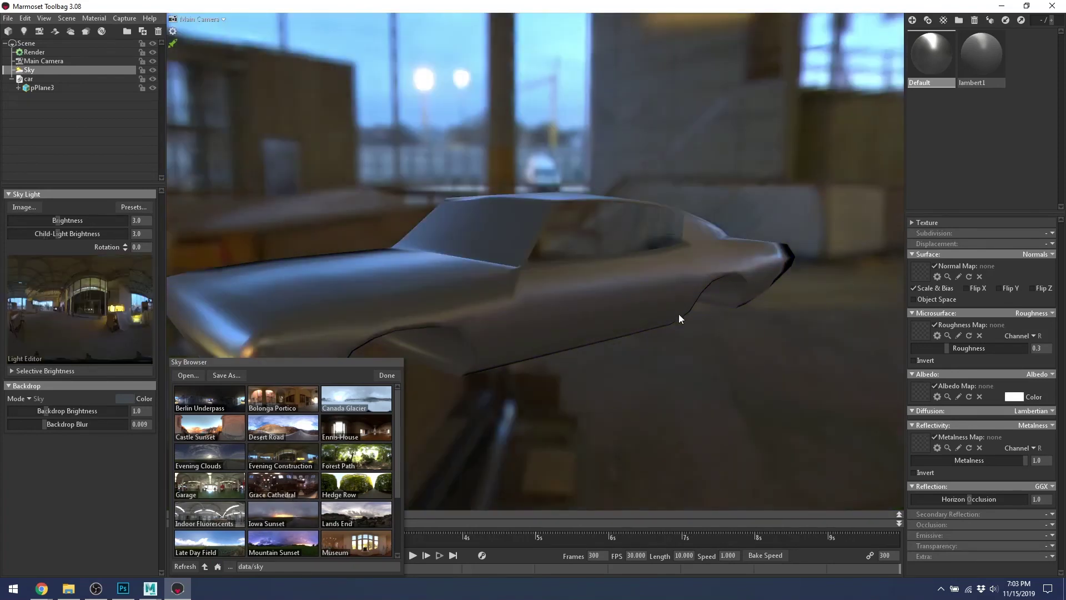
left_click(226, 464)
left_click(222, 430)
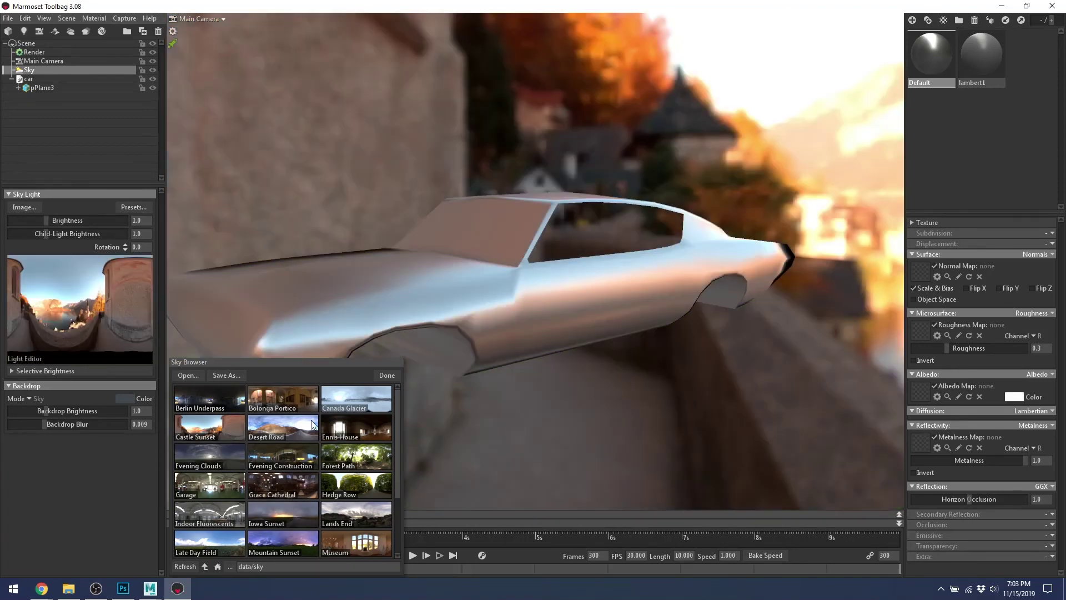
left_click(293, 400)
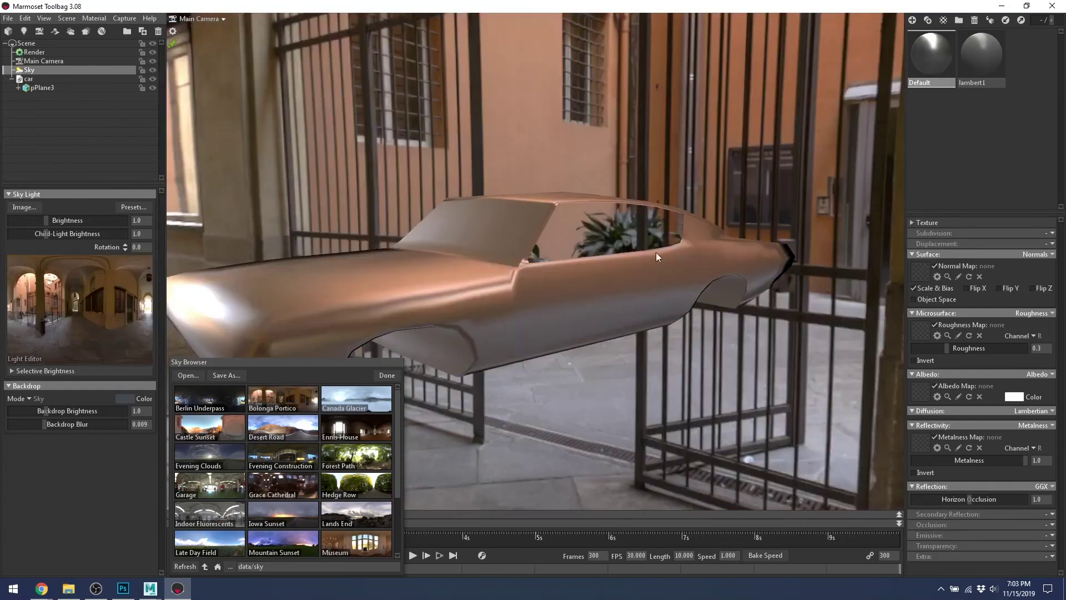
left_click(292, 438)
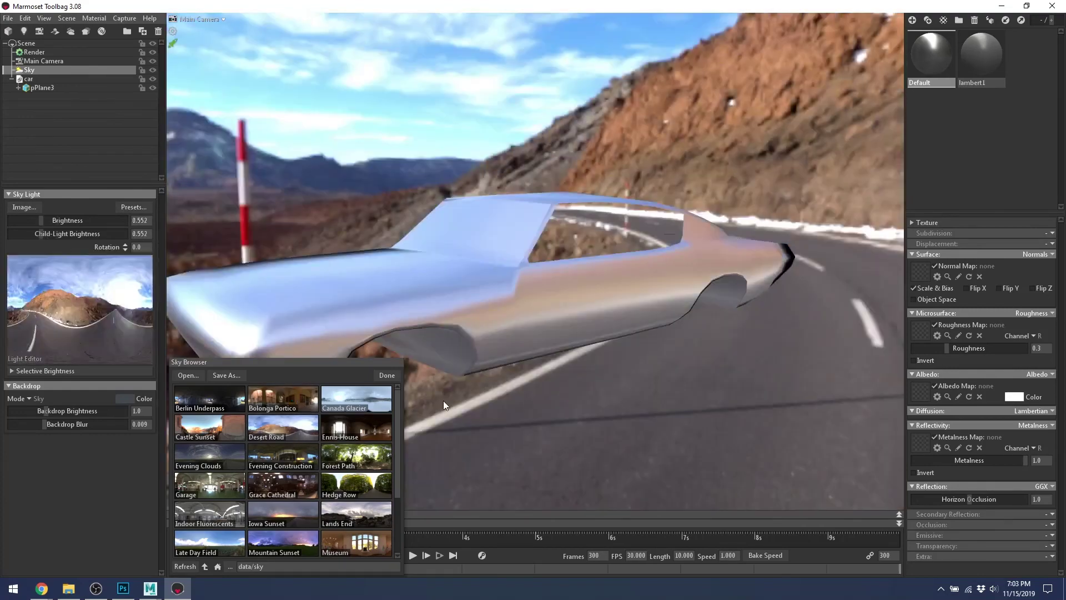
scroll(345, 477, "down", 2)
left_click(339, 465)
left_click(262, 508)
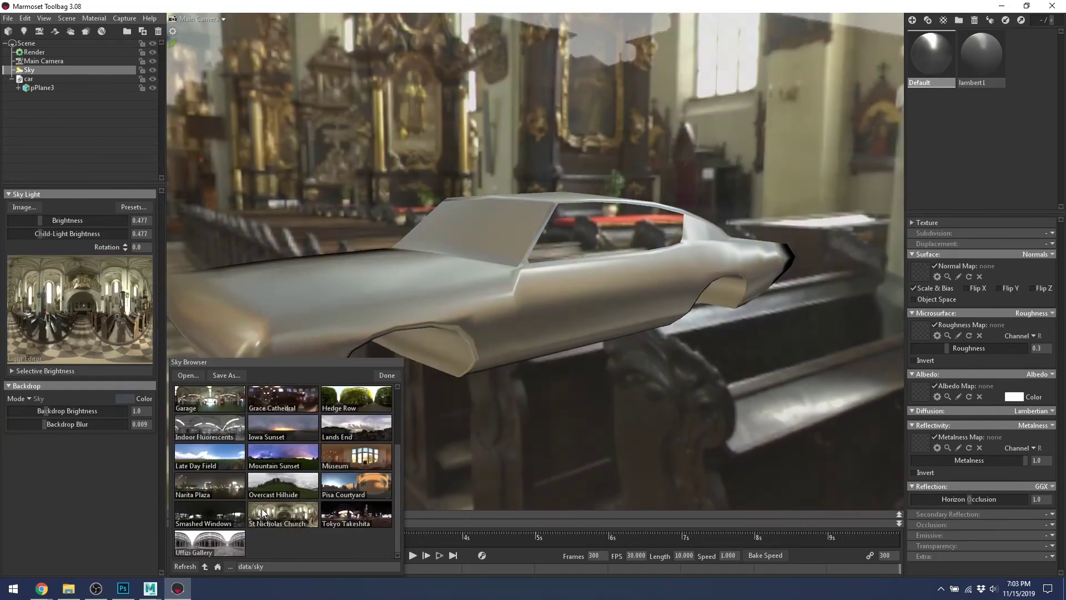
left_click(274, 447)
Light the car with the Late Day Field sky preset and close the sky browser.
left_click(202, 449)
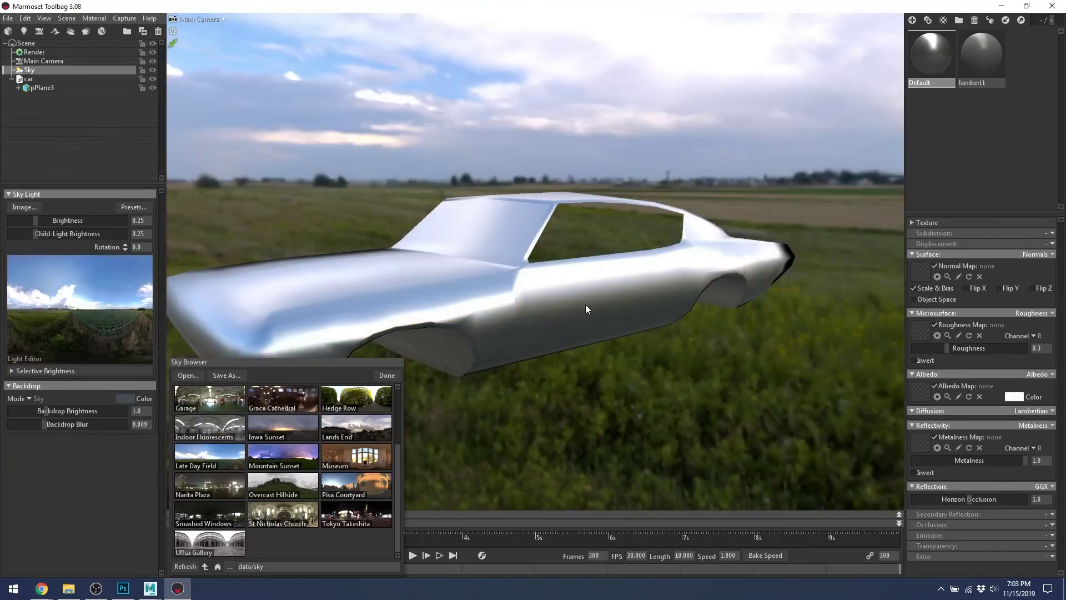
mouse_move(585, 304)
left_mouse_down()
mouse_move(491, 282)
mouse_move(740, 295)
mouse_move(588, 290)
left_mouse_up()
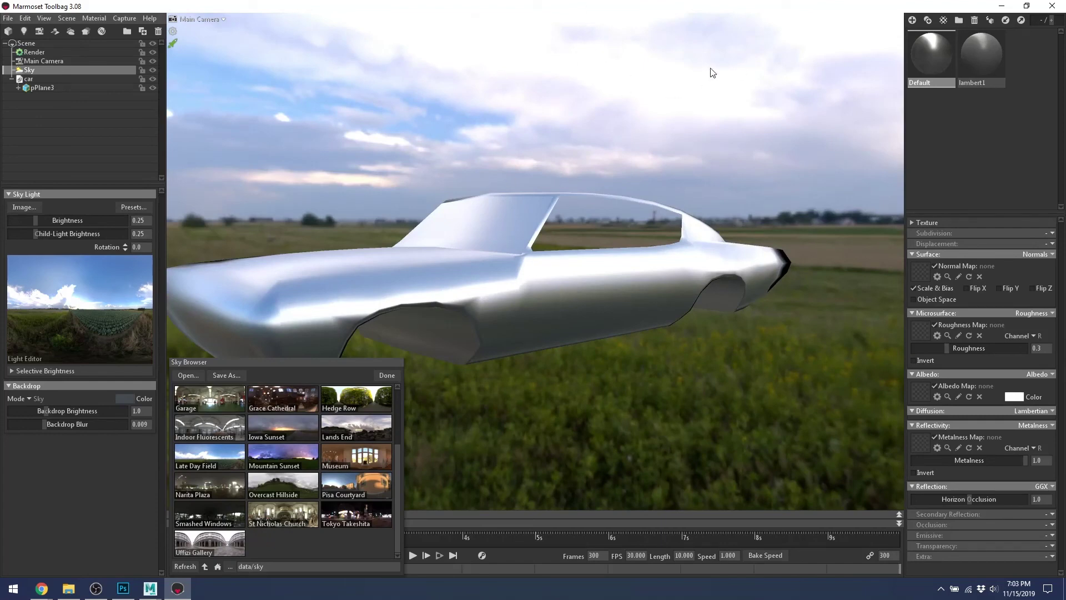
left_click(387, 376)
mouse_move(695, 341)
left_mouse_down()
mouse_move(641, 326)
mouse_move(693, 334)
left_mouse_up()
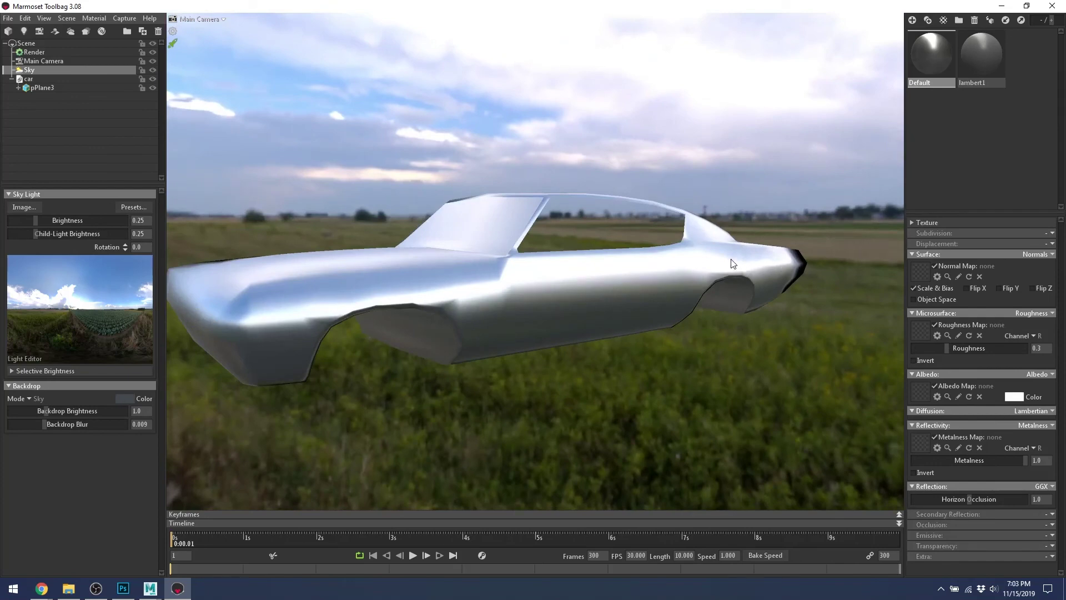
Compare the car's side, rear and hood reflections in Marmoset Toolbag with the 1970 Plymouth Cuda side photo in Chrome.
left_click_drag(521, 284, 496, 310)
key("alt+Tab")
key("alt+Tab")
key("alt+Tab")
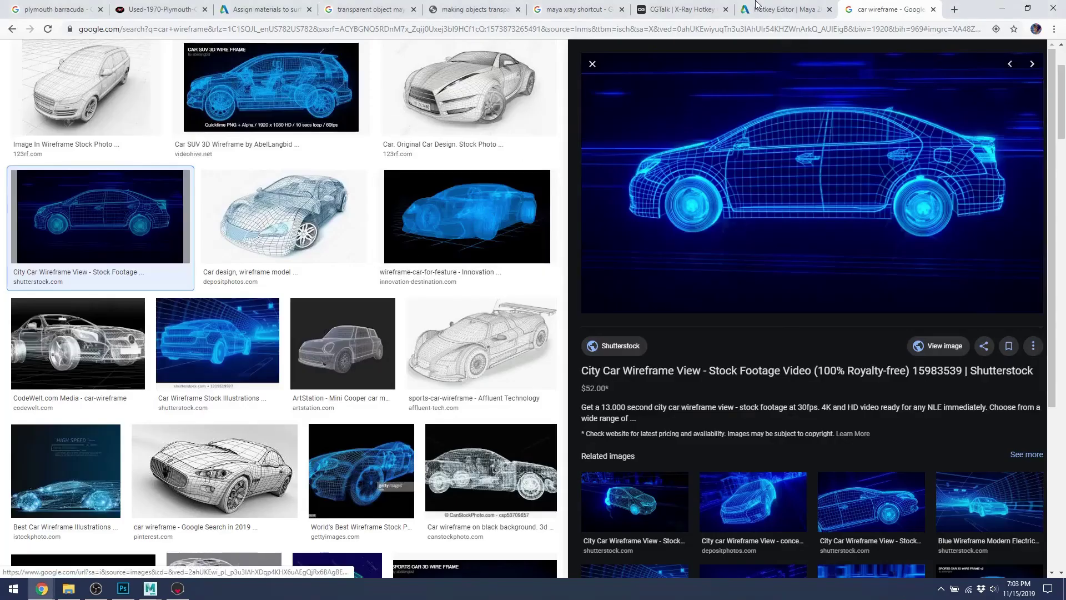
left_click(148, 8)
key("alt+Tab")
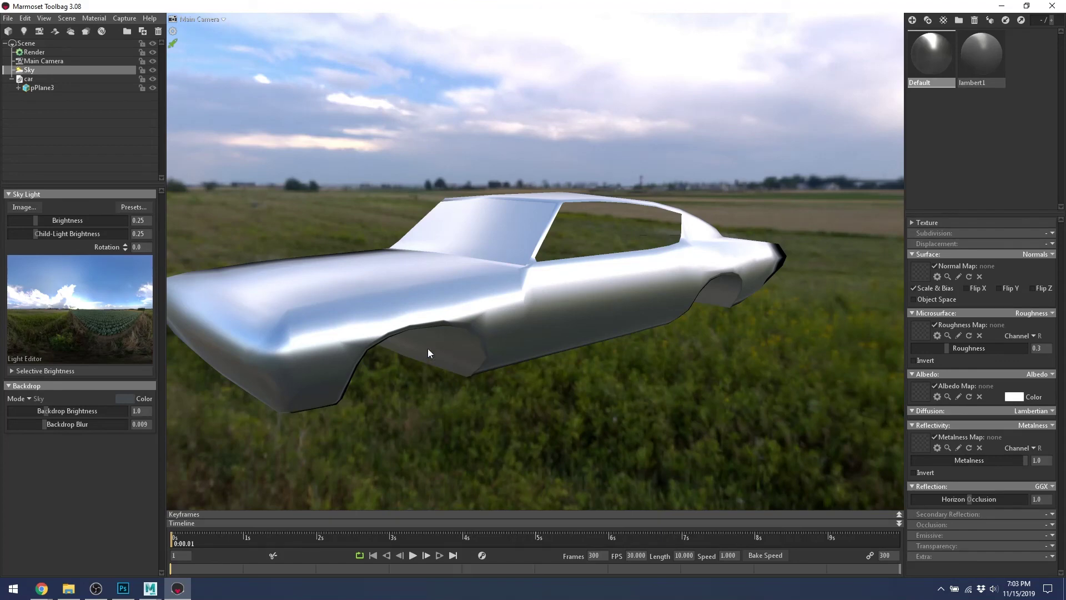
left_click_drag(580, 282, 639, 272)
middle_click_drag(641, 276, 382, 295)
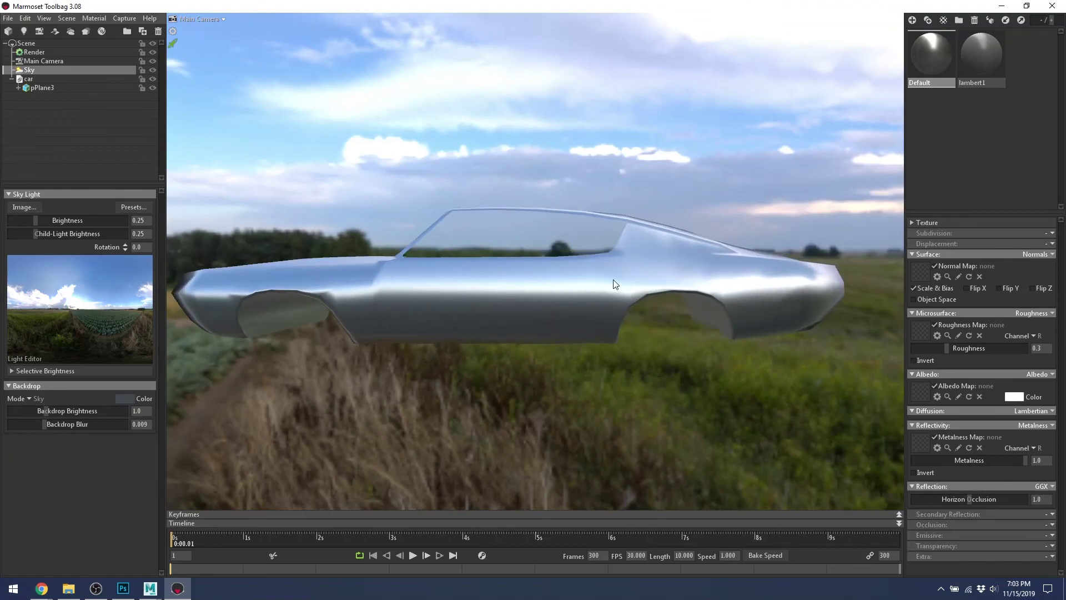
key("alt+Tab")
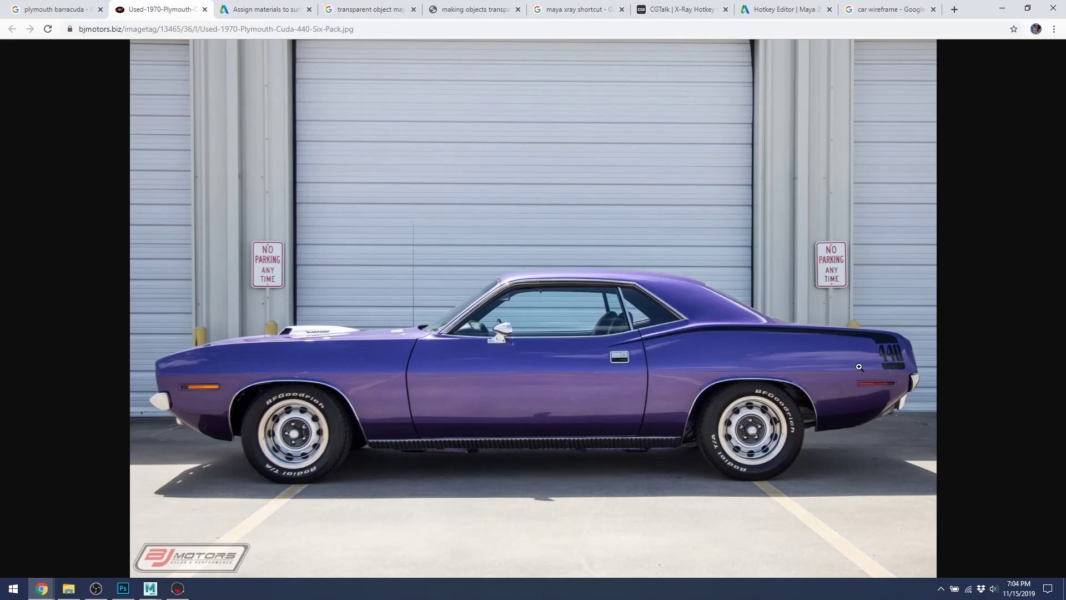
key("alt+Tab")
left_click_drag(527, 288, 611, 358)
left_click(96, 589)
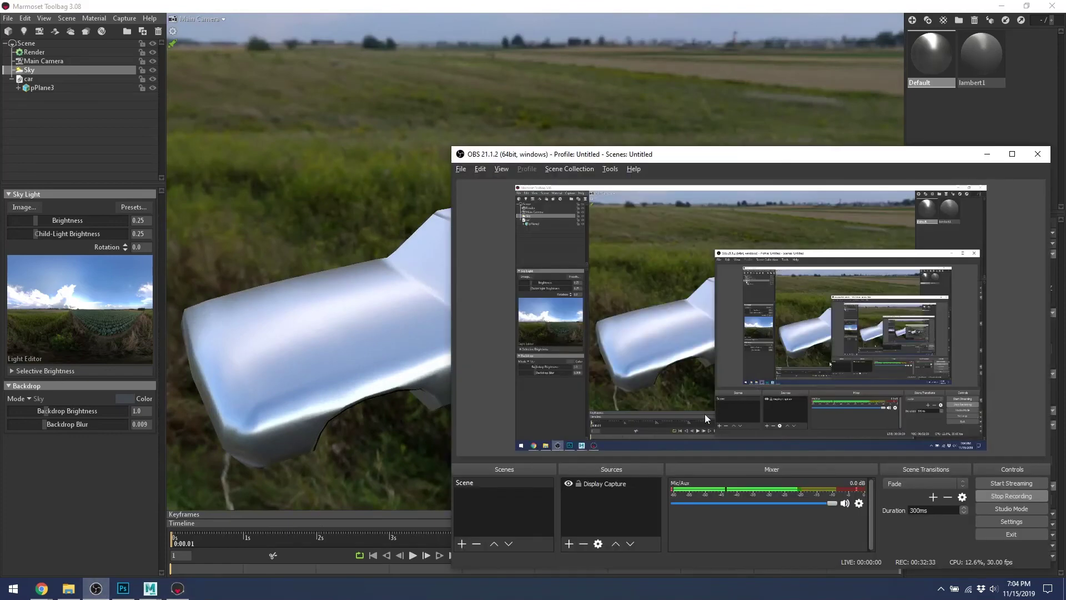
left_click_drag(588, 159, 545, 89)
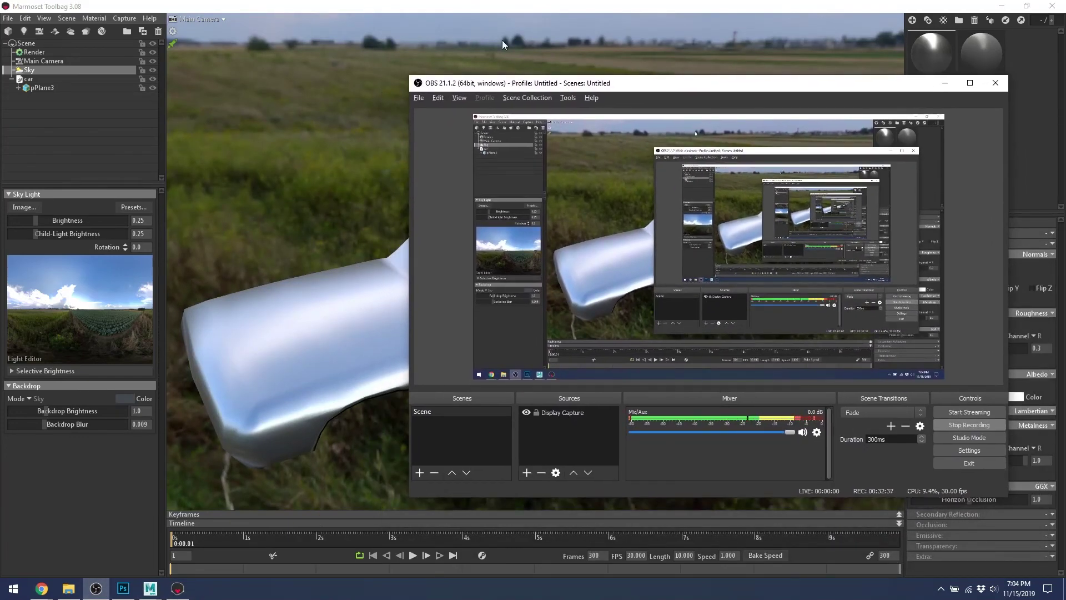